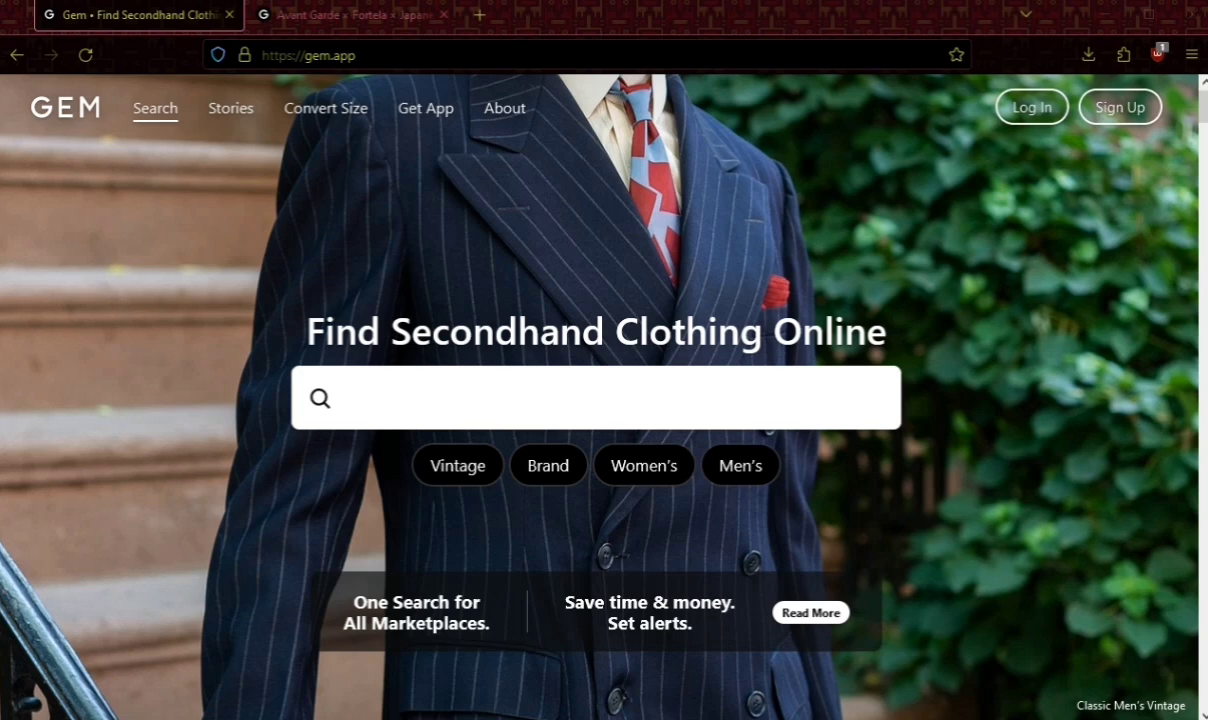
Step: Search for "white shirt" and browse the secondhand listings
left_click(545, 381)
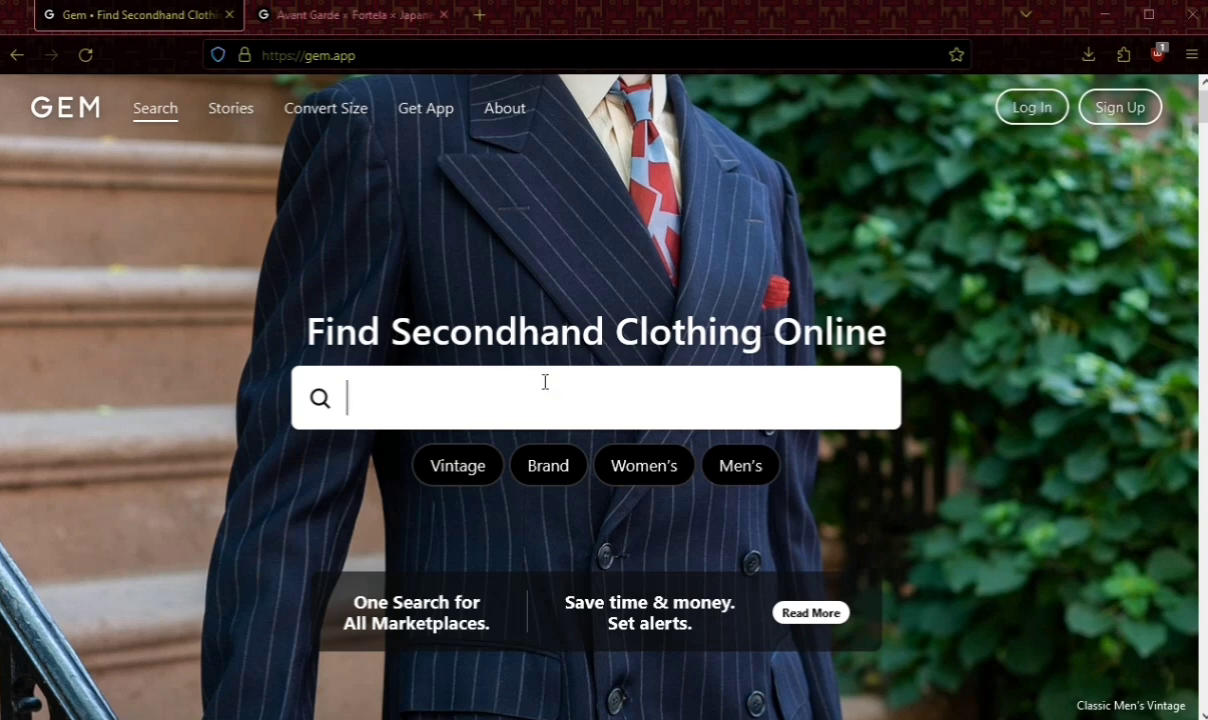
type("white shirt")
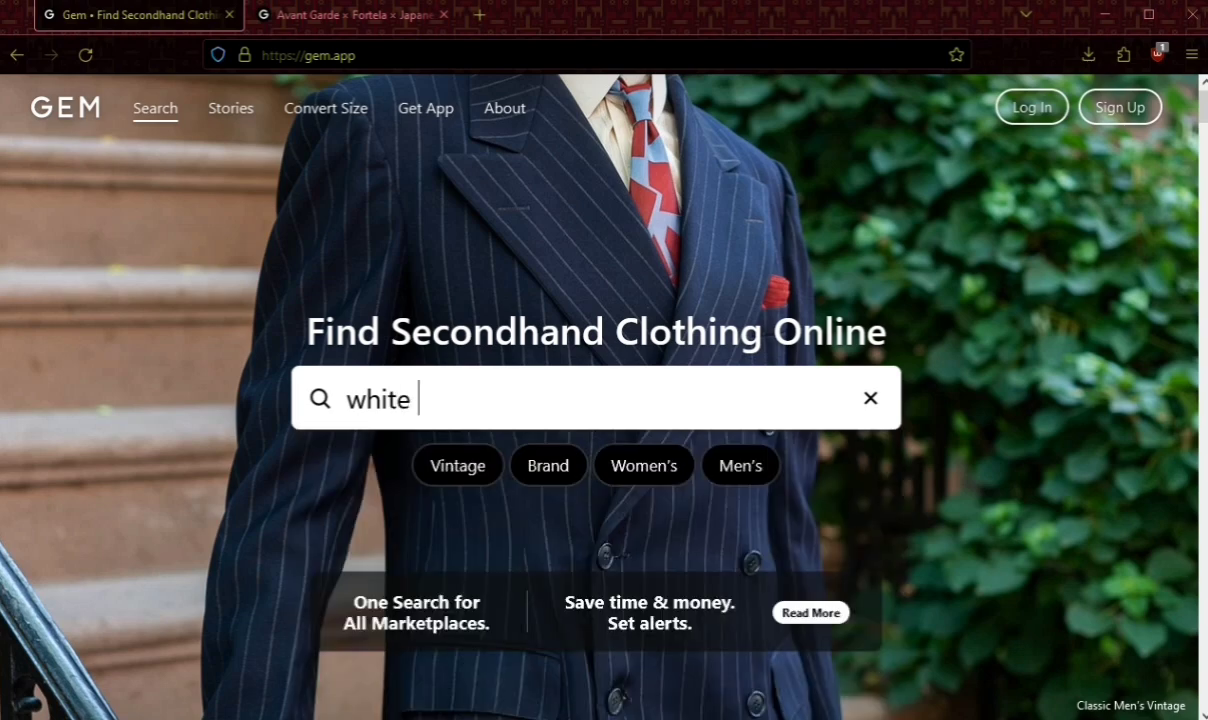
key("Return")
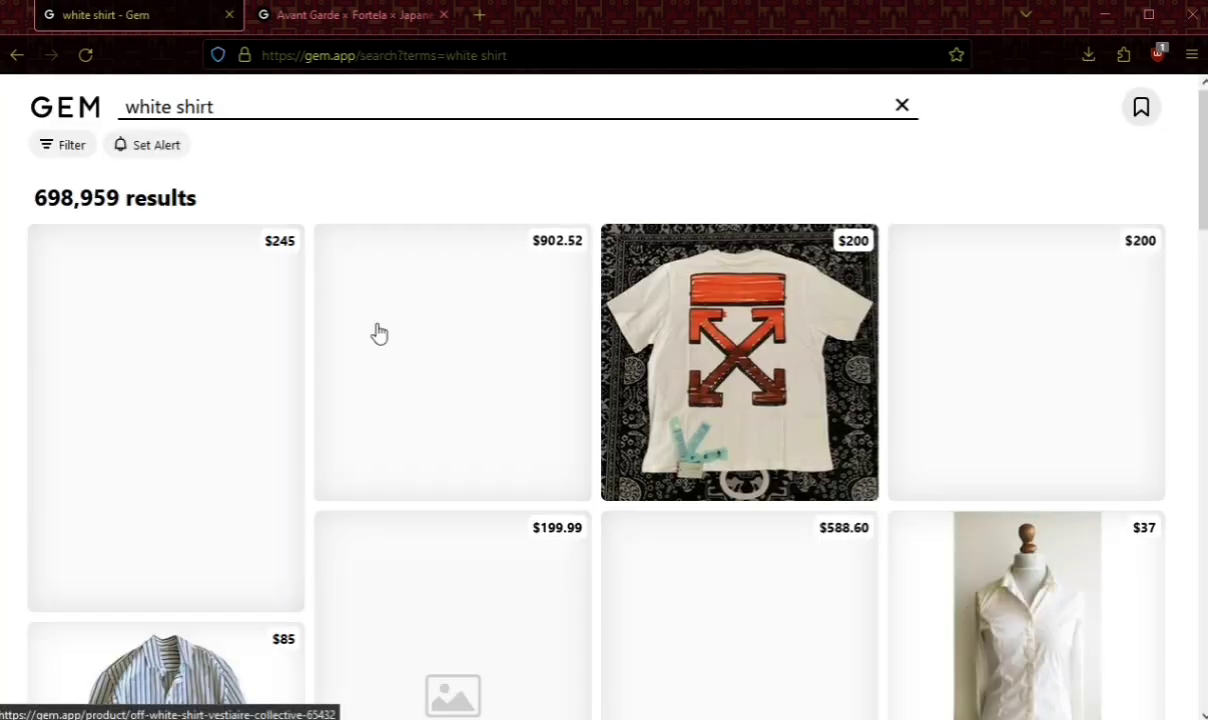
scroll(251, 348, "down", 8)
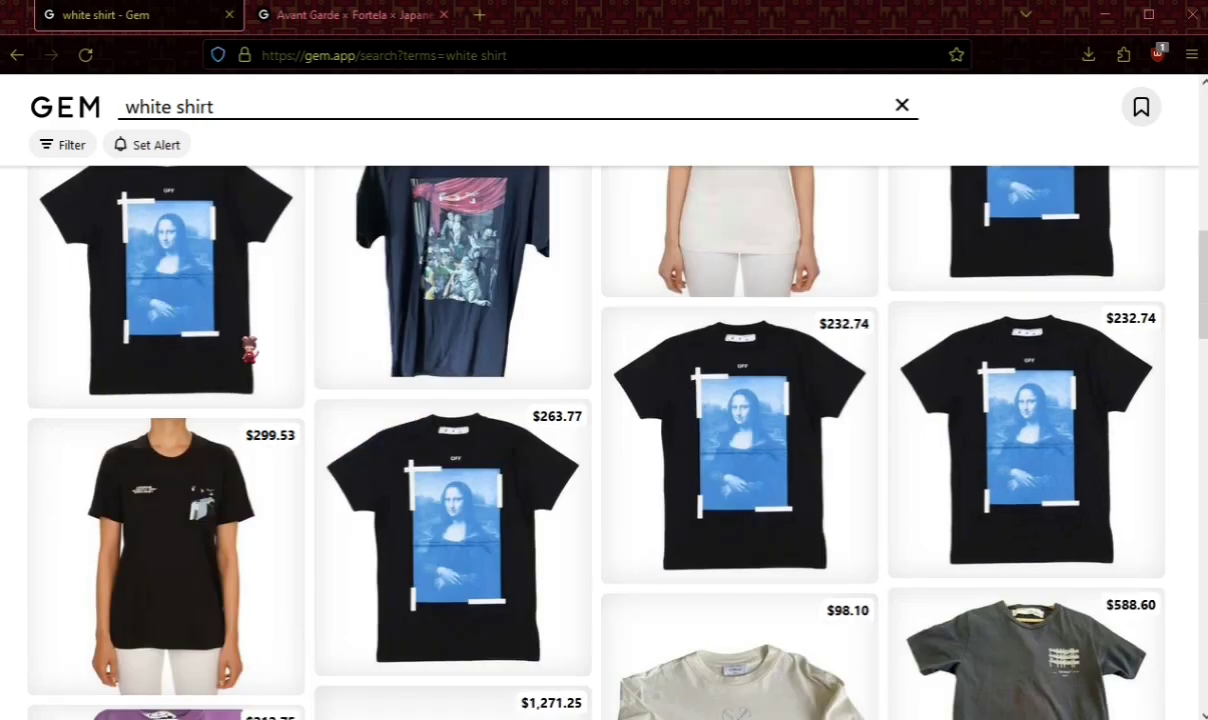
scroll(245, 342, "up", 8)
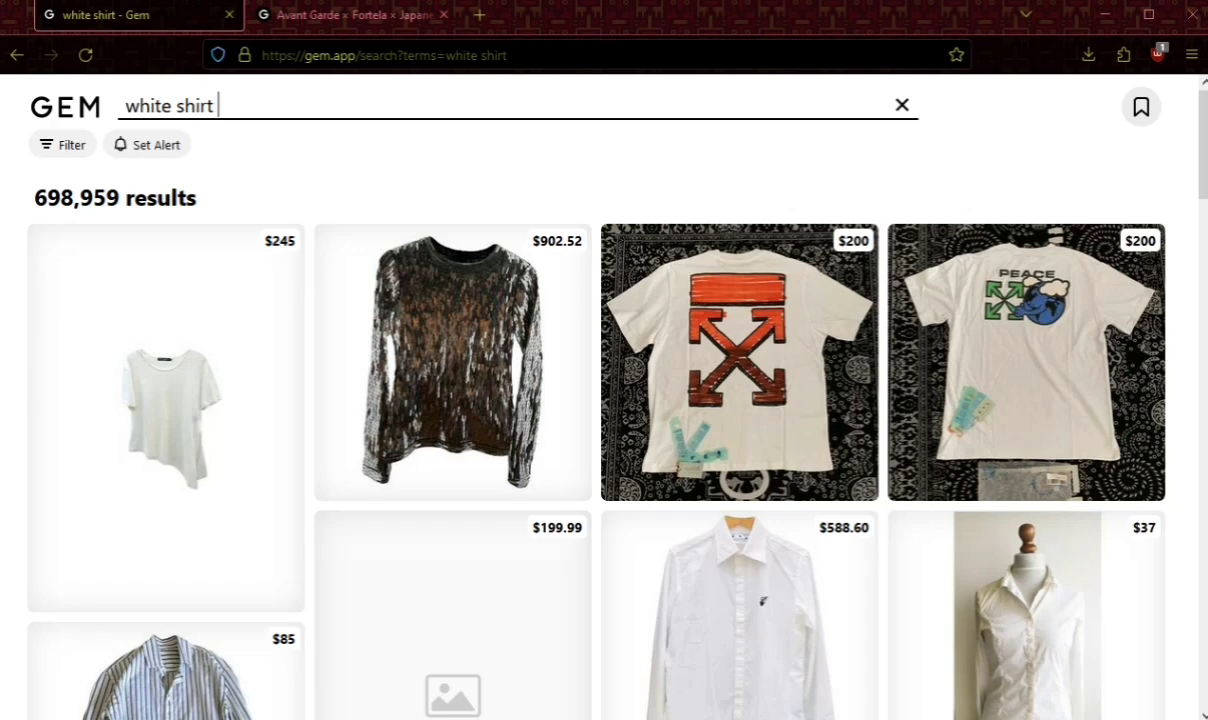
Step: Refine the search to "white shirt avant garde japanese brand" and look through all the listings
type("avant garde japanese brand")
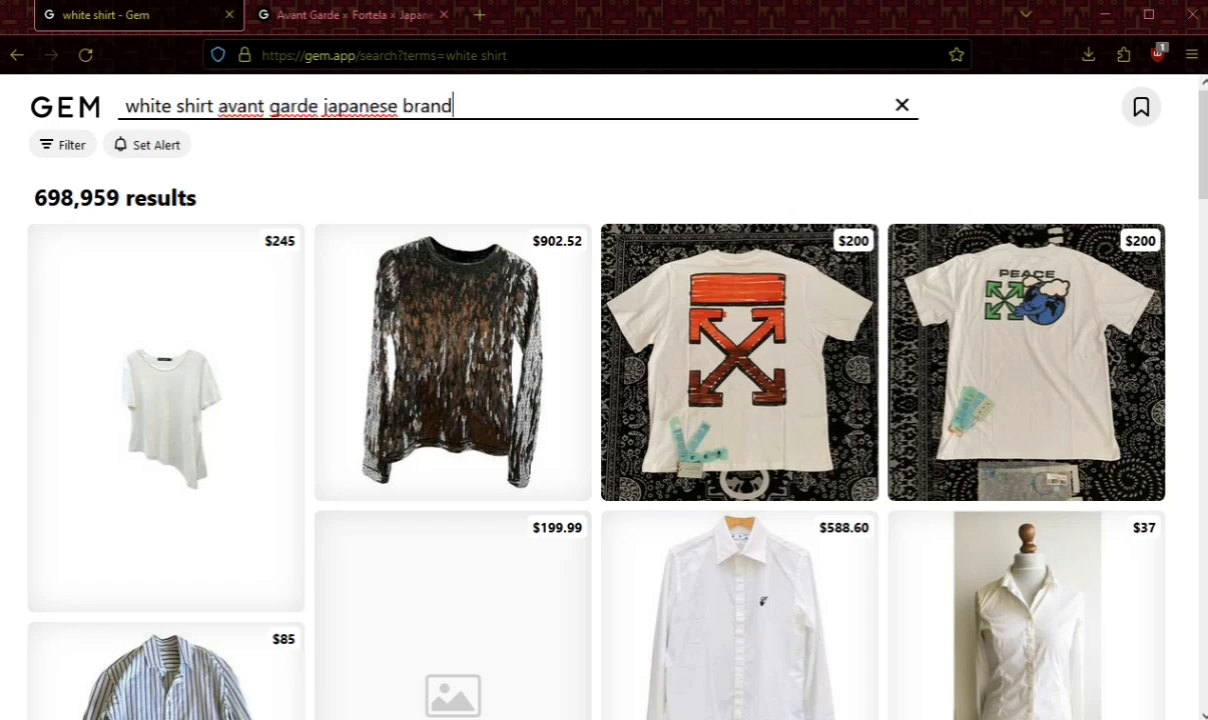
key("Return")
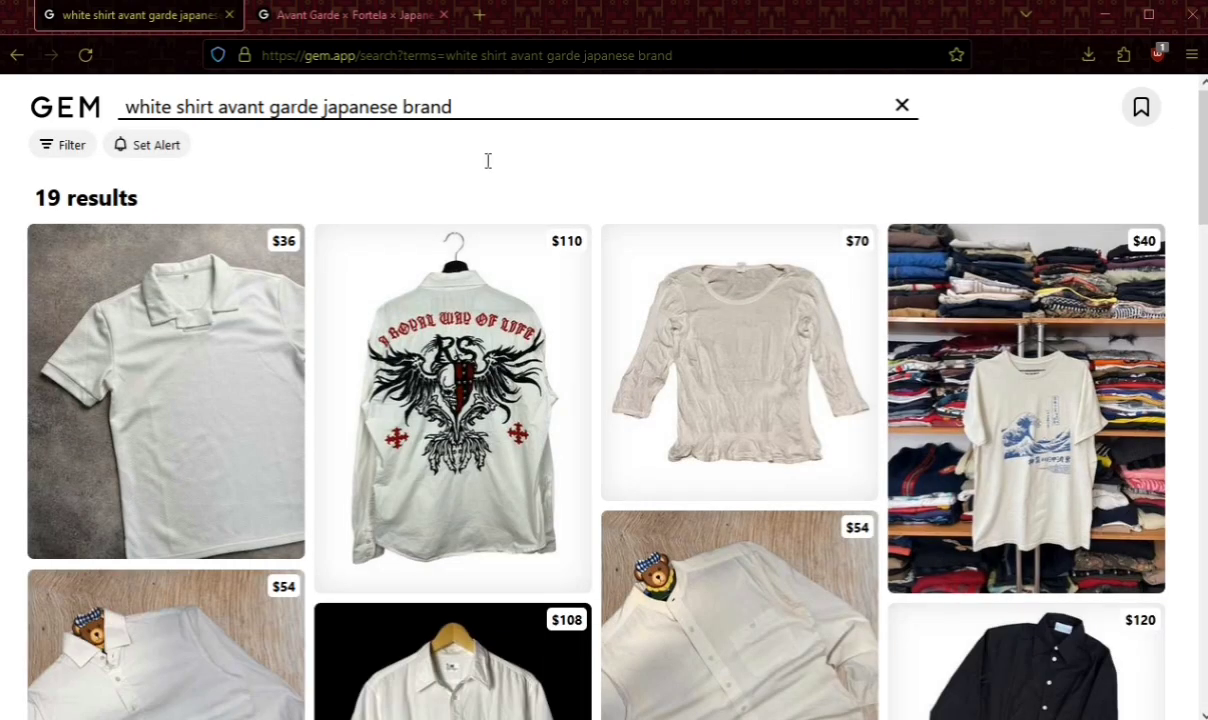
scroll(488, 162, "down", 4)
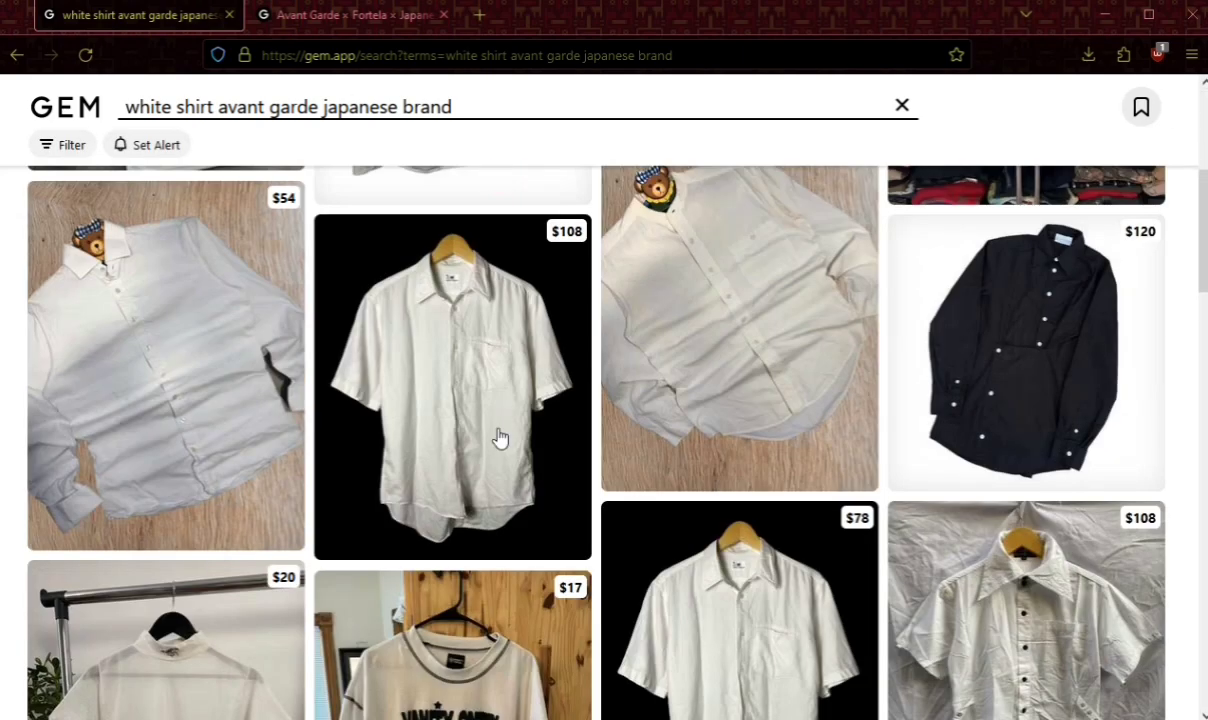
scroll(499, 437, "down", 5)
scroll(500, 438, "down", 1)
scroll(499, 437, "down", 3)
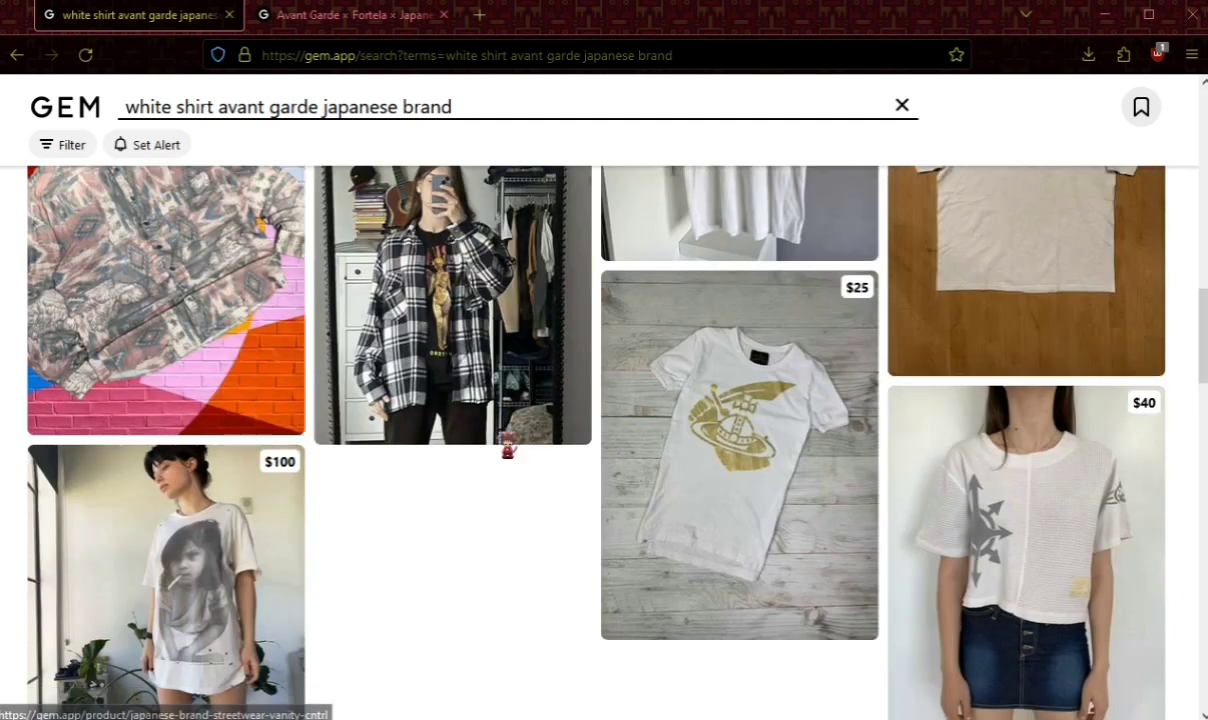
scroll(569, 493, "down", 2)
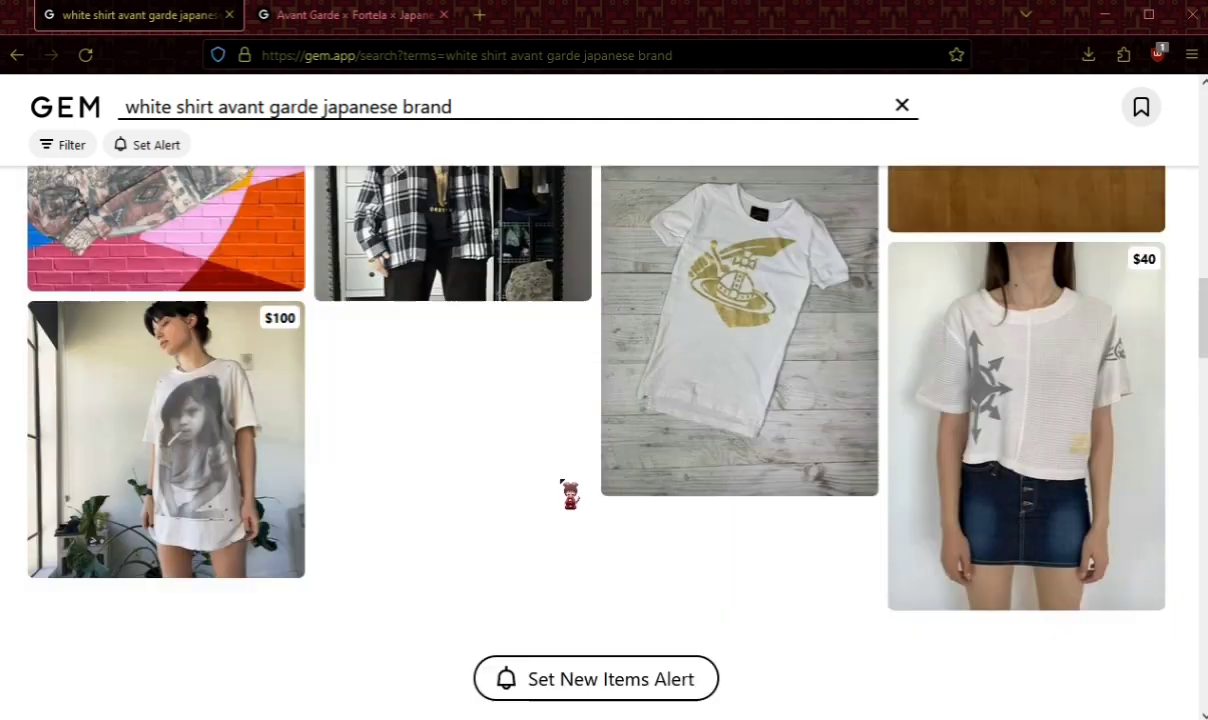
scroll(547, 475, "up", 13)
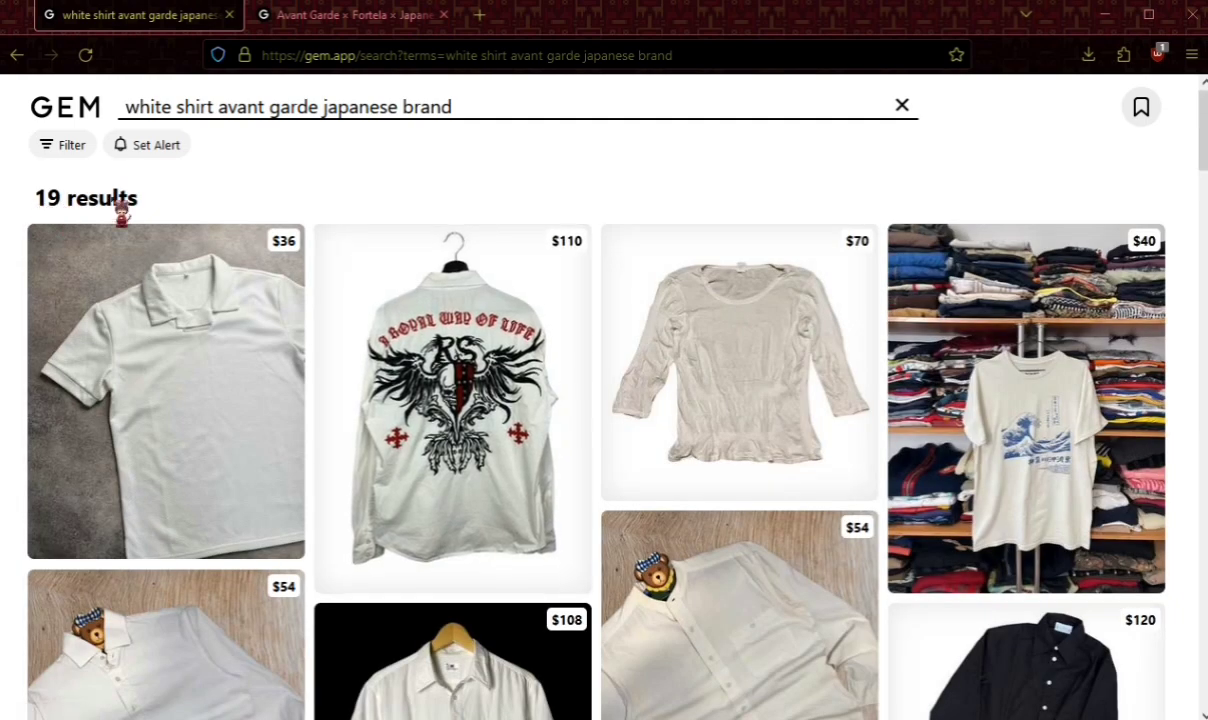
Step: Shorten the search to "white shirt avant garde" and browse the listings
left_click(478, 100)
left_click_drag(486, 104, 318, 104)
key("BackSpace")
key("Return")
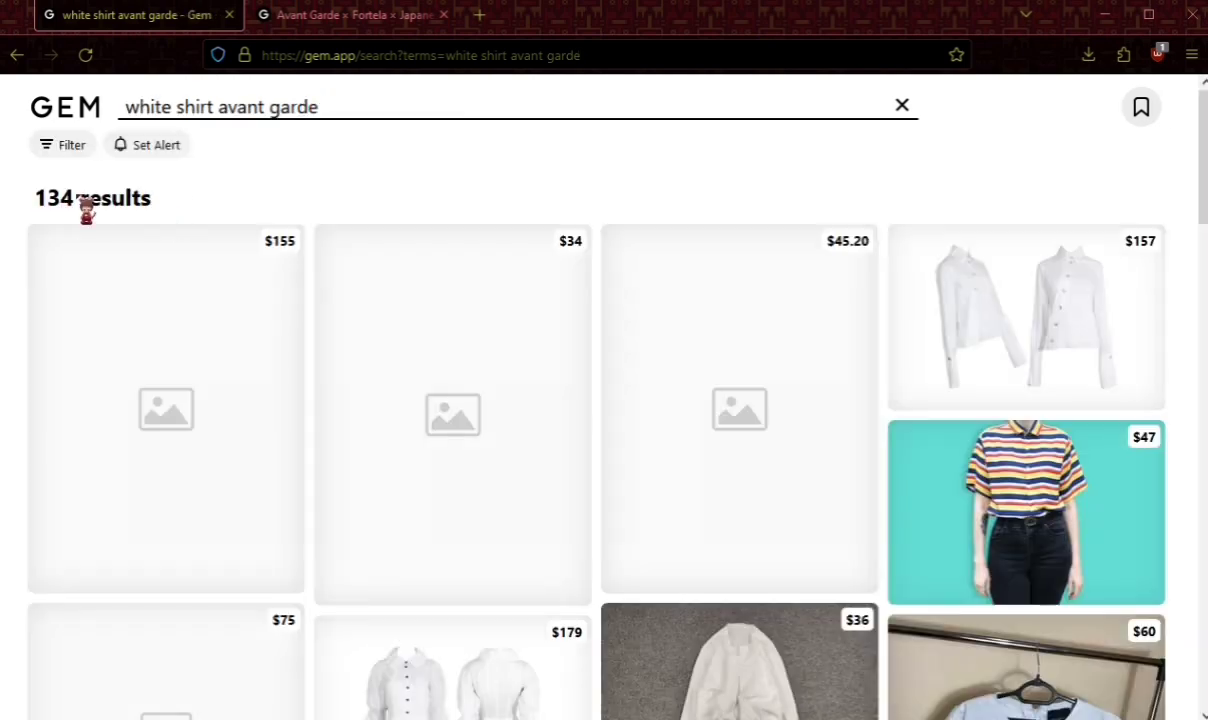
scroll(630, 337, "down", 10)
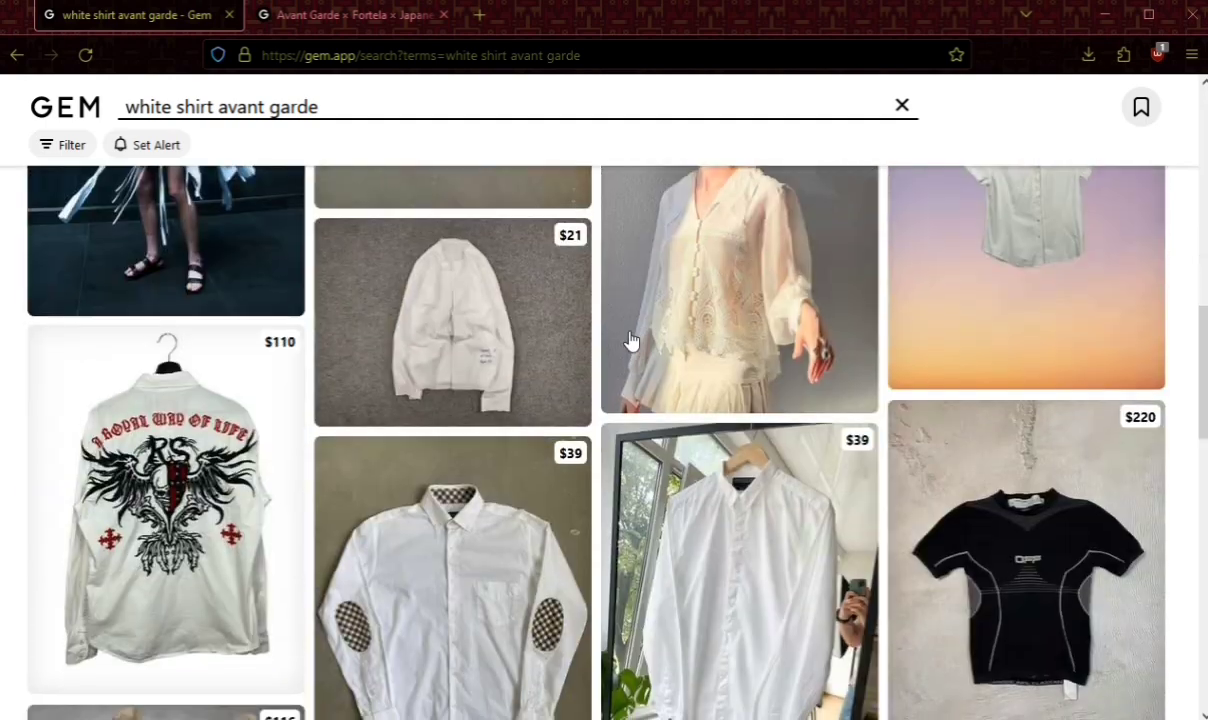
scroll(630, 340, "up", 8)
Step: Switch to the already open Fortela white heavy cotton t-shirt listing and look through its photos, ending on the front view
left_click(346, 28)
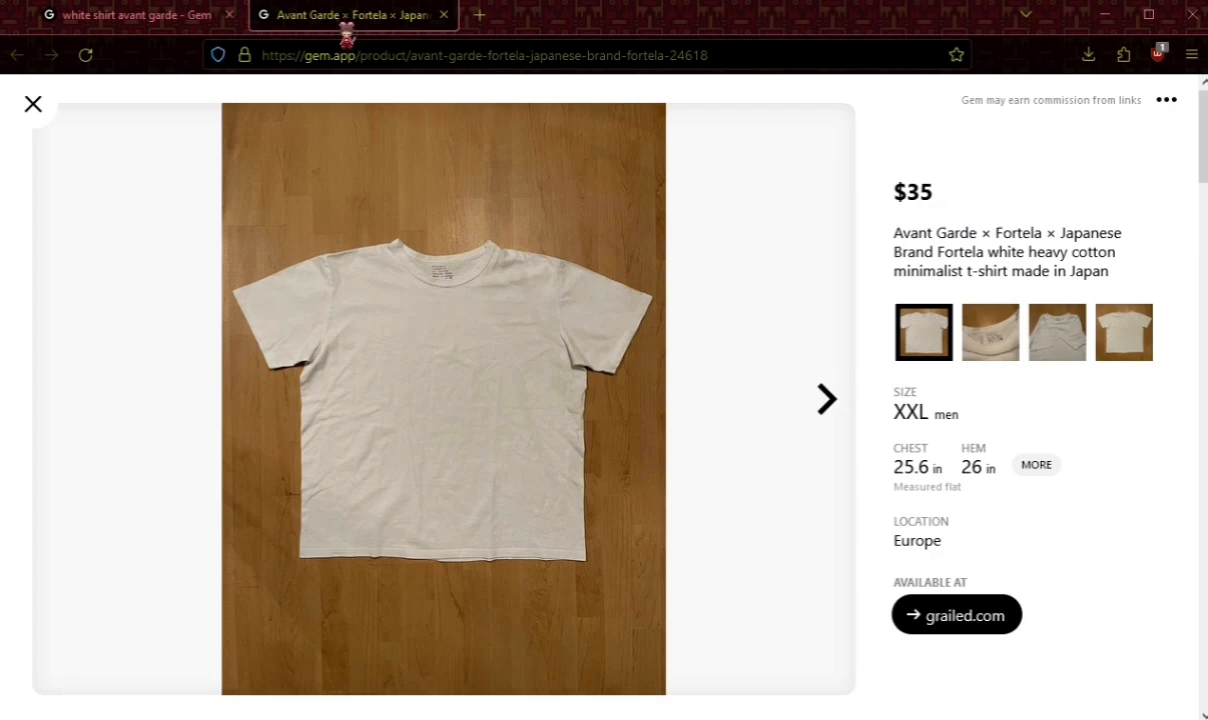
left_click(812, 398)
left_click(1078, 328)
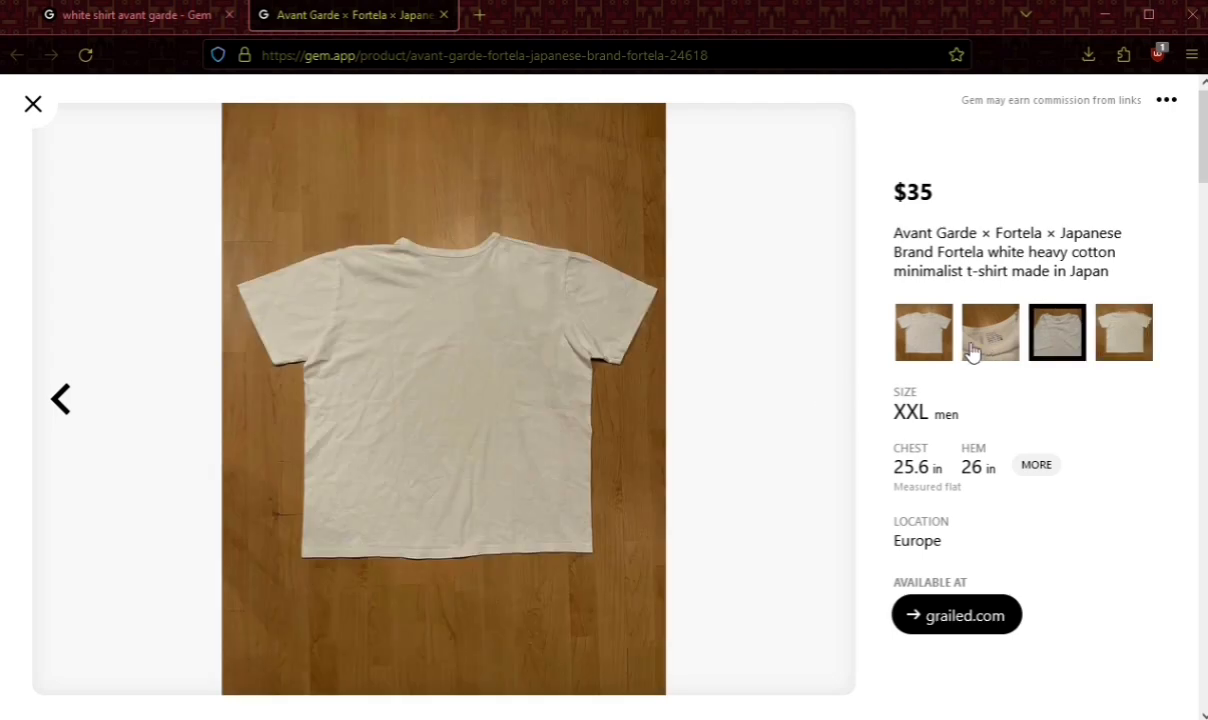
left_click(971, 350)
left_click(946, 350)
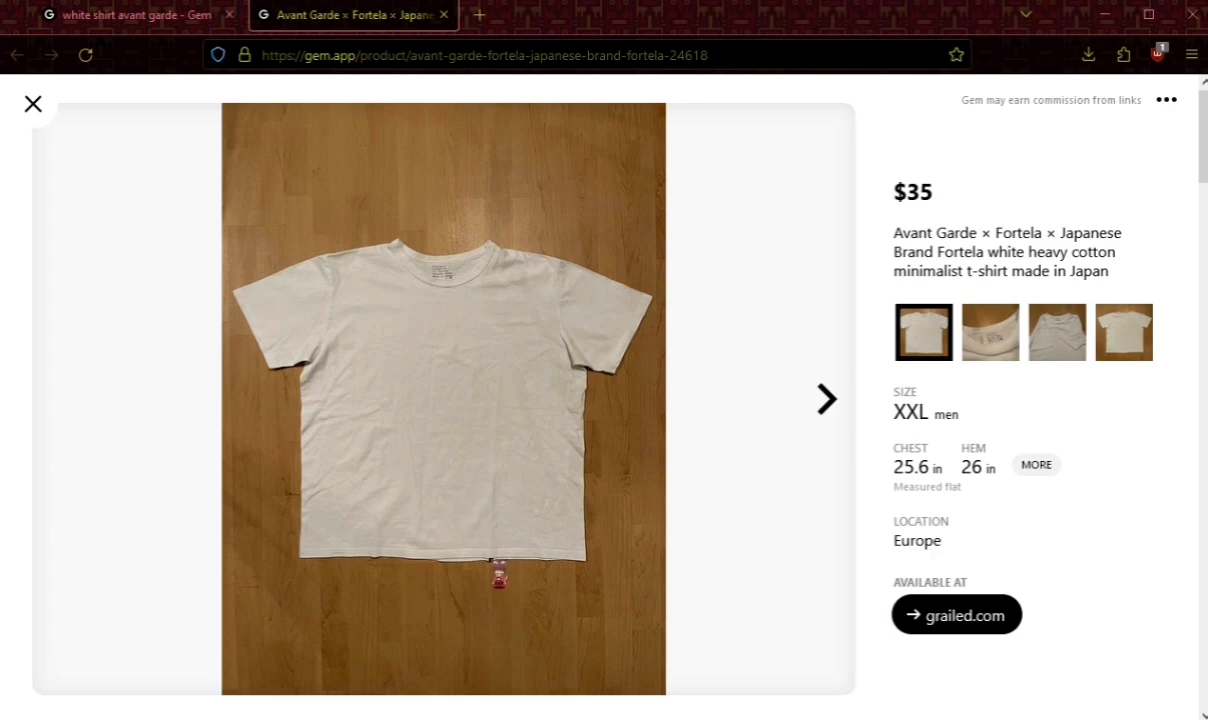
Step: Compare the front and back photos of the Fortela t-shirt, returning to the front view
scroll(505, 560, "down", 3)
scroll(499, 530, "up", 2)
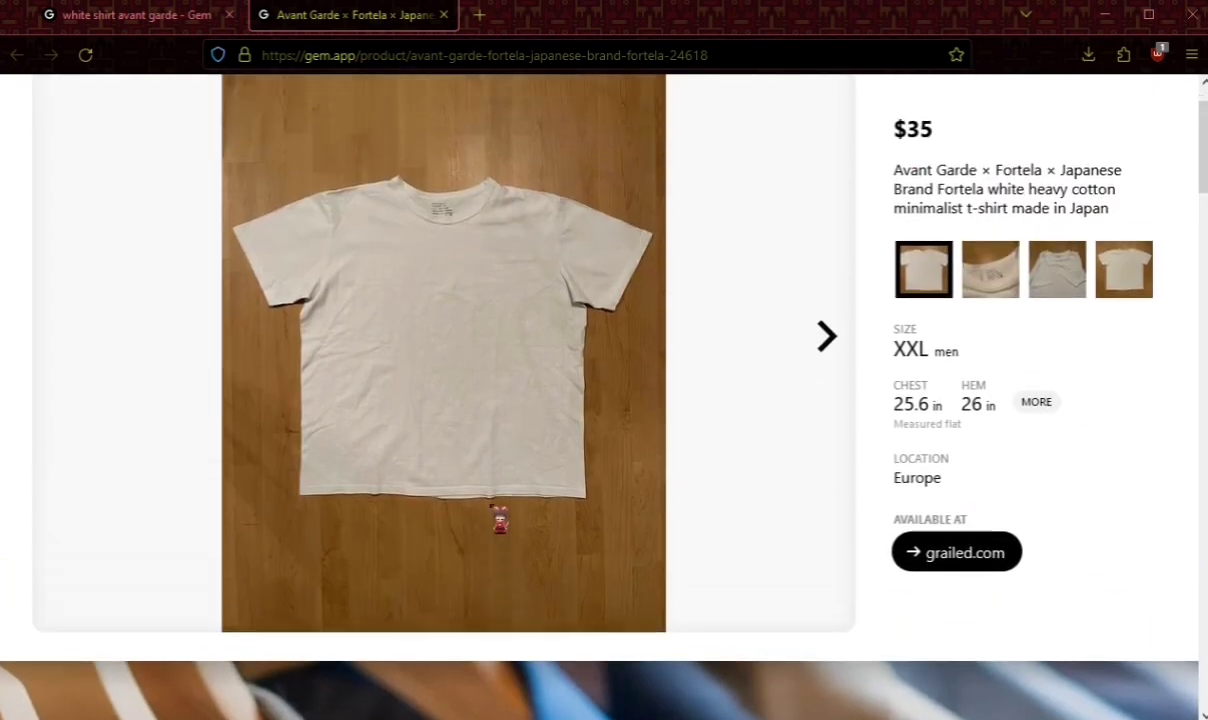
scroll(500, 520, "up", 1)
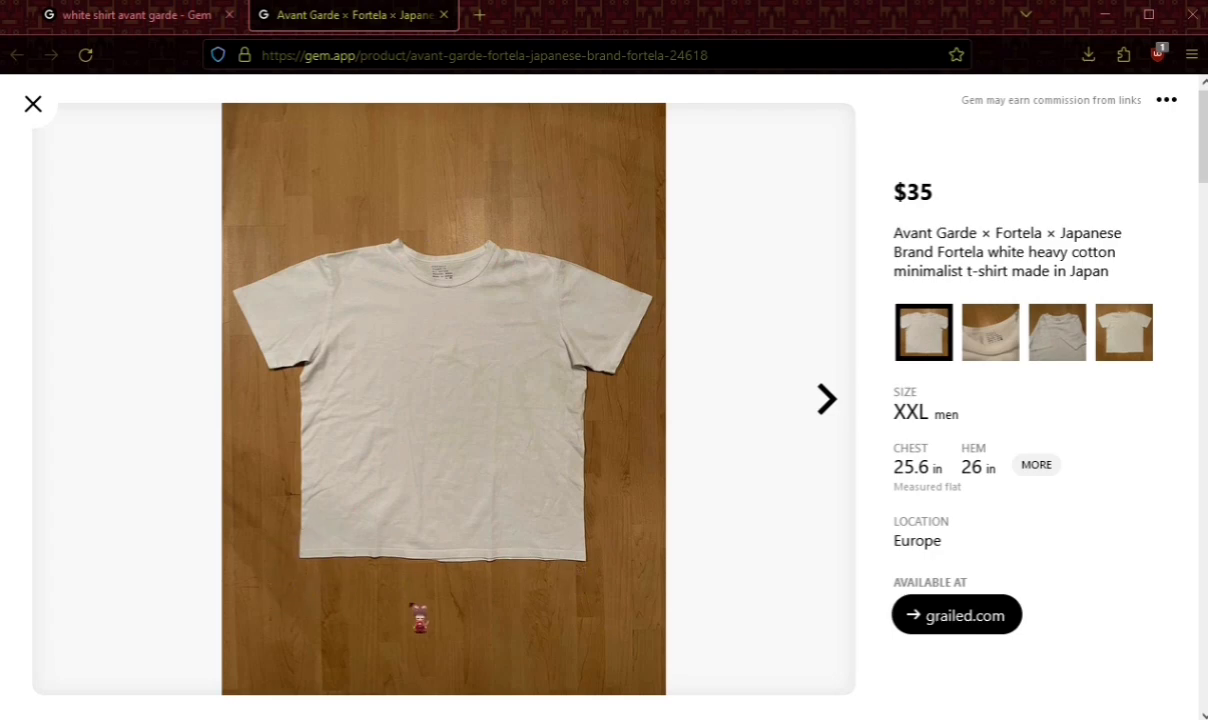
left_click(1125, 312)
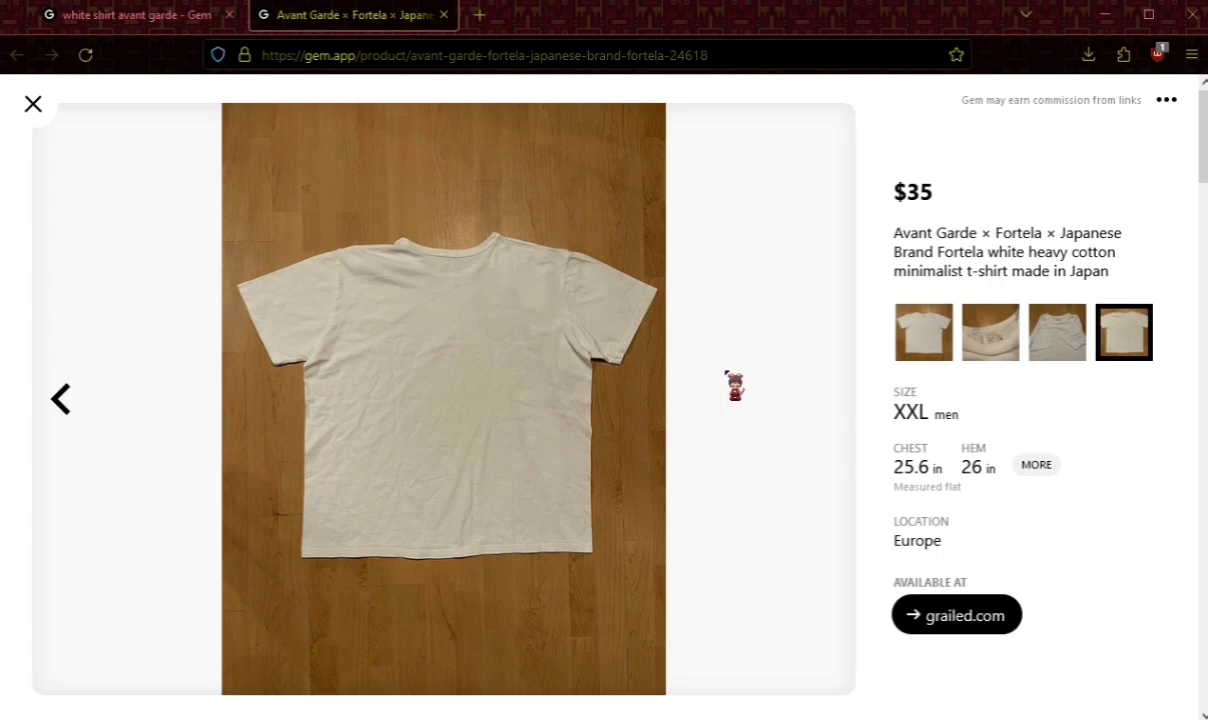
left_click(906, 326)
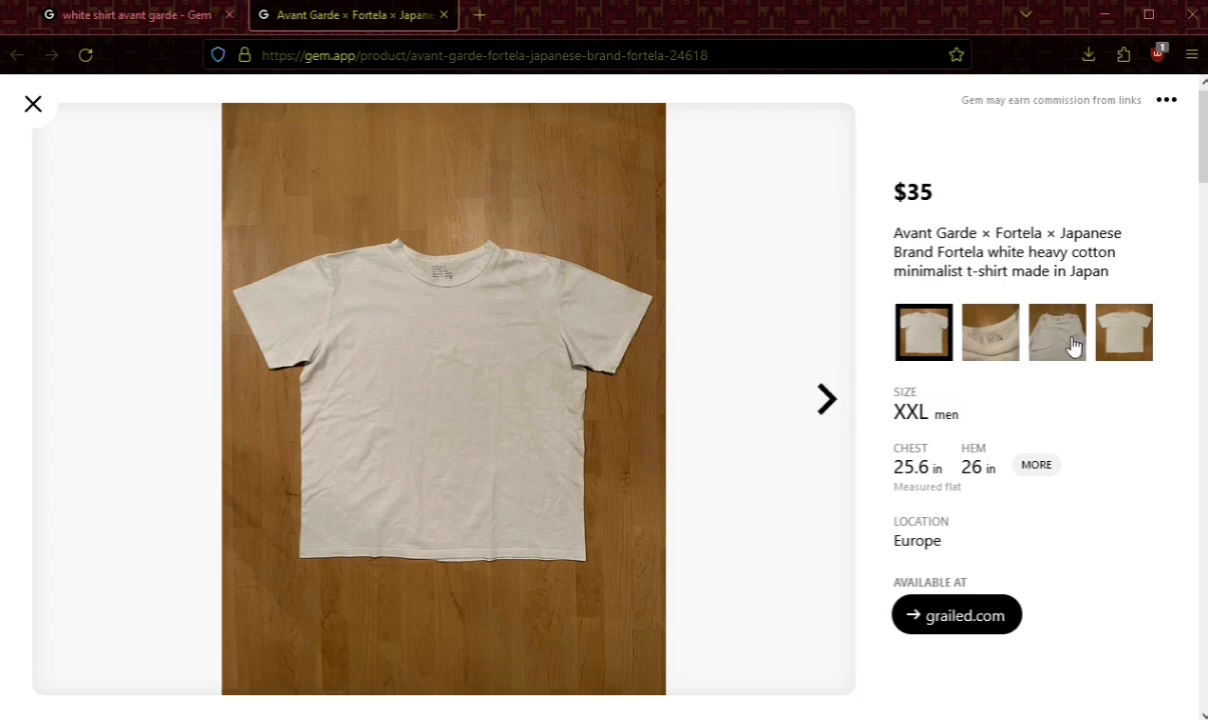
left_click(1127, 342)
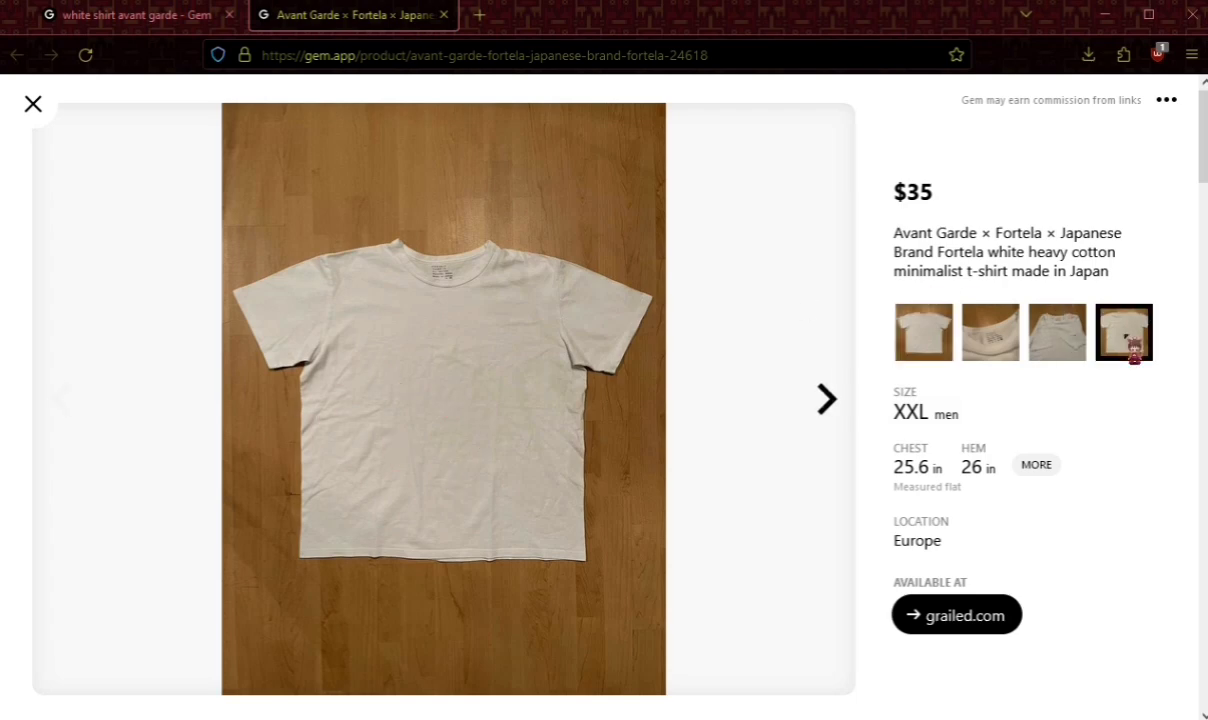
left_click(927, 345)
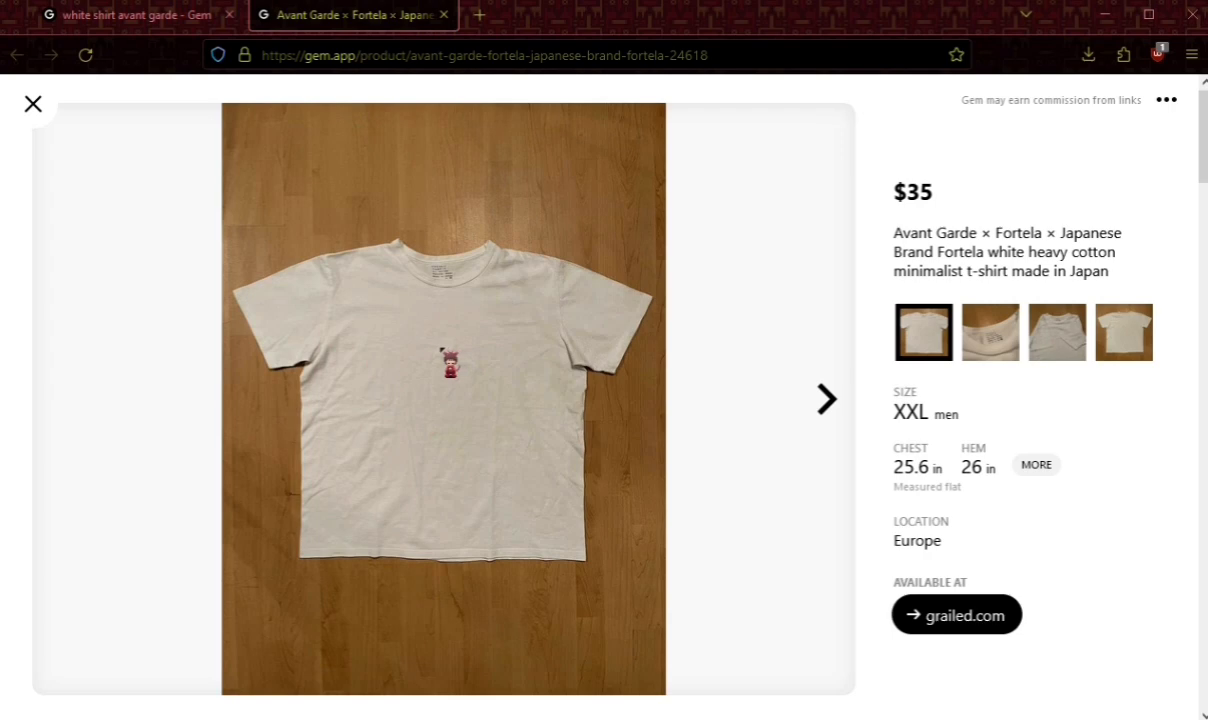
Step: Open the t-shirt's front image on its own to check its pixel size, and close it again
right_click(447, 353)
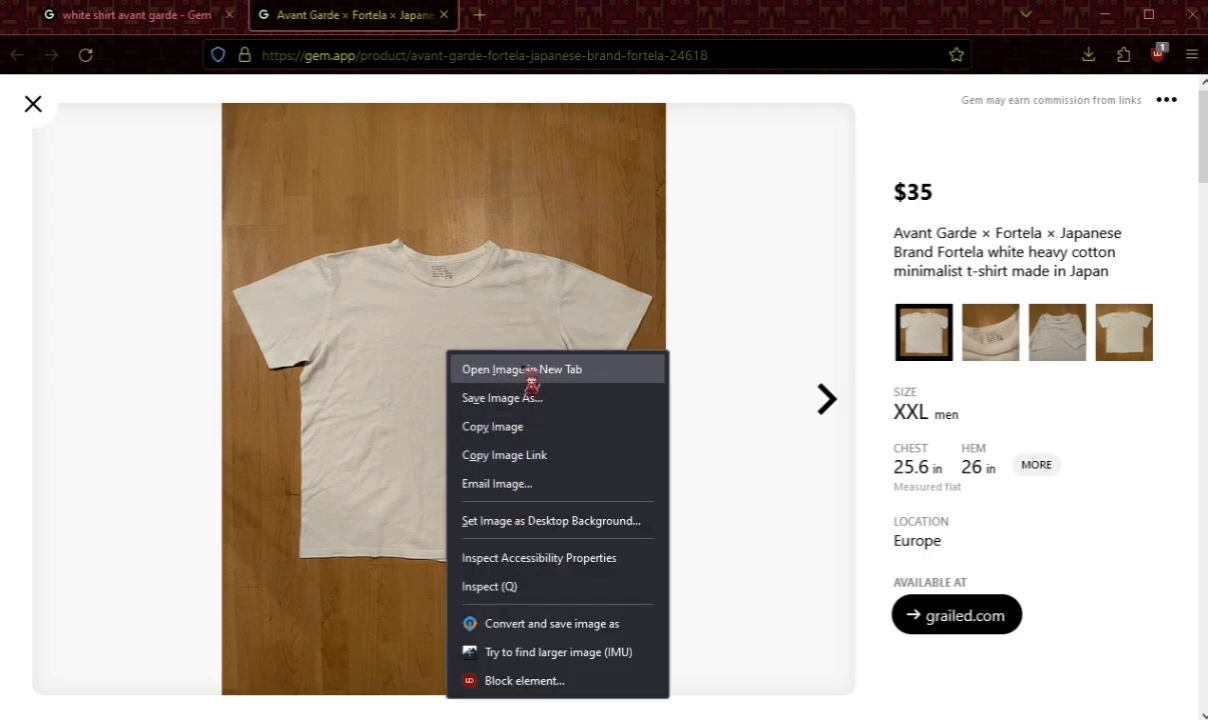
left_click(530, 372)
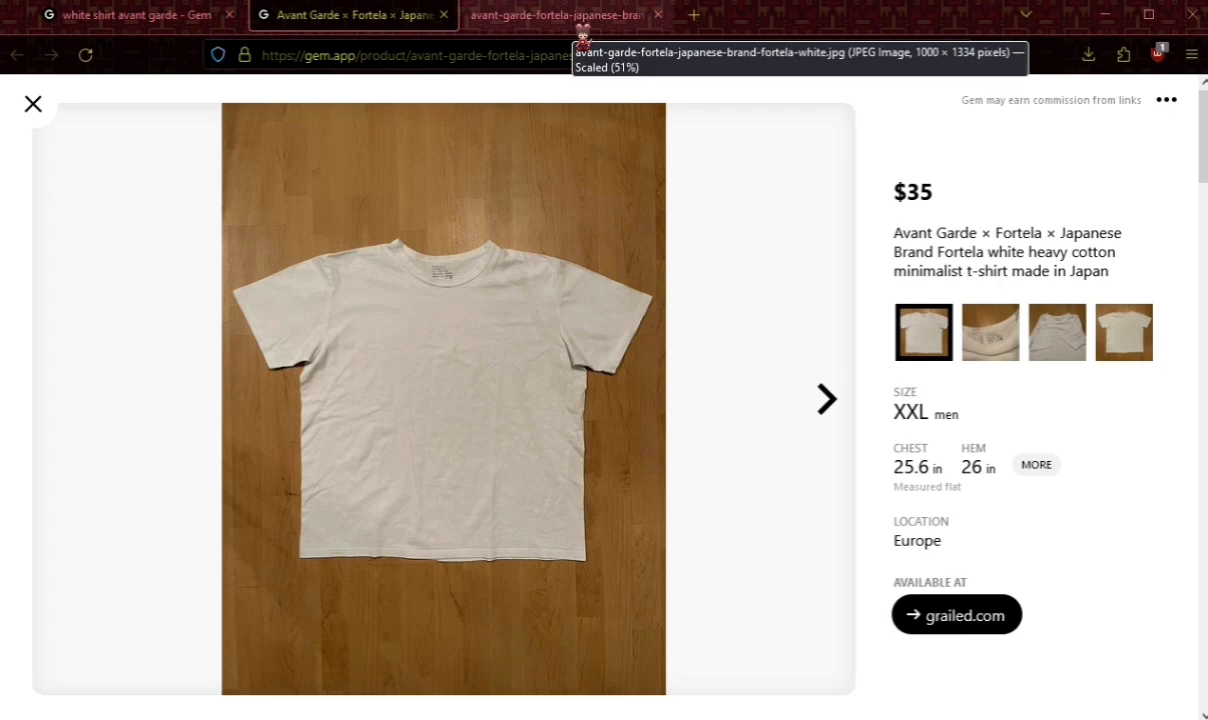
left_click(657, 14)
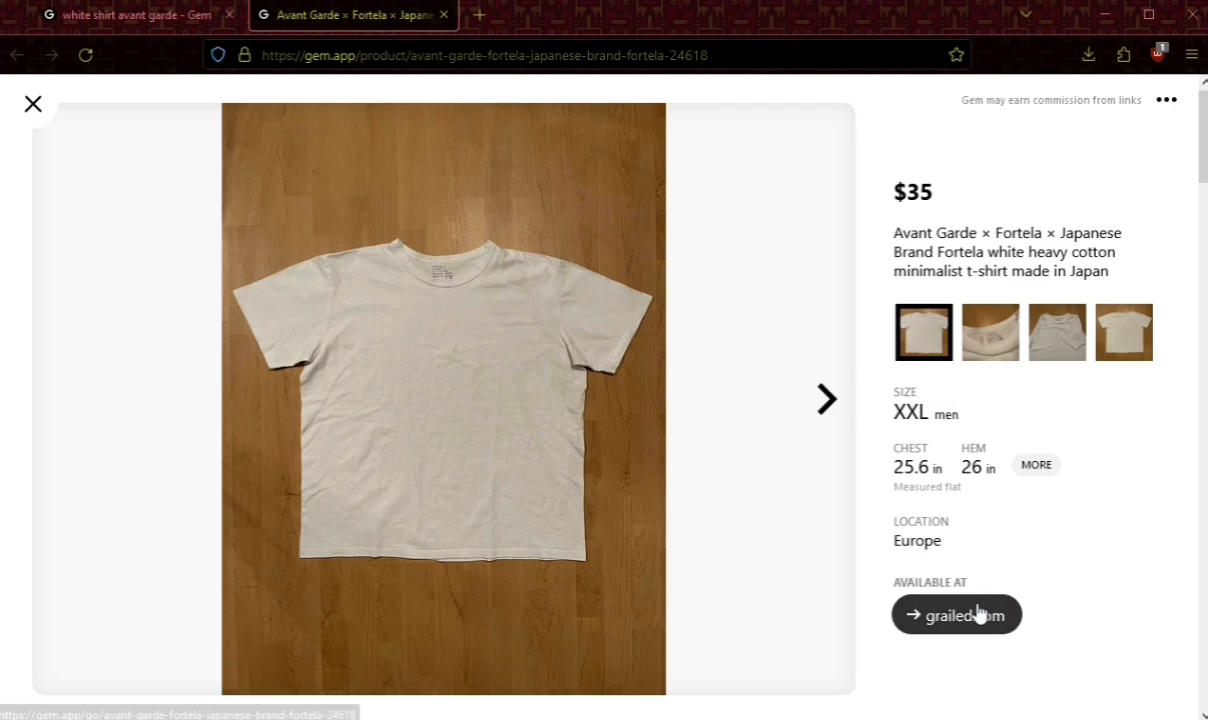
Step: Go to the t-shirt's original listing on grailed.com and enlarge its front photo
left_click(926, 615)
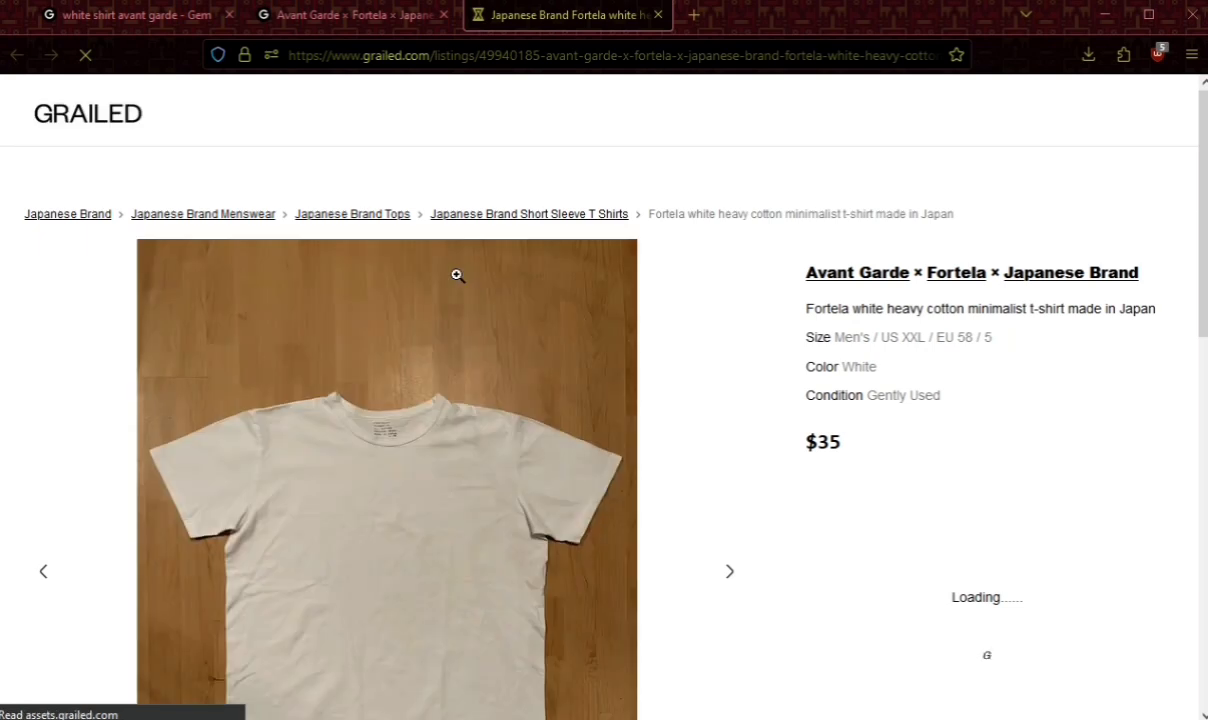
scroll(458, 275, "down", 2)
scroll(458, 275, "down", 1)
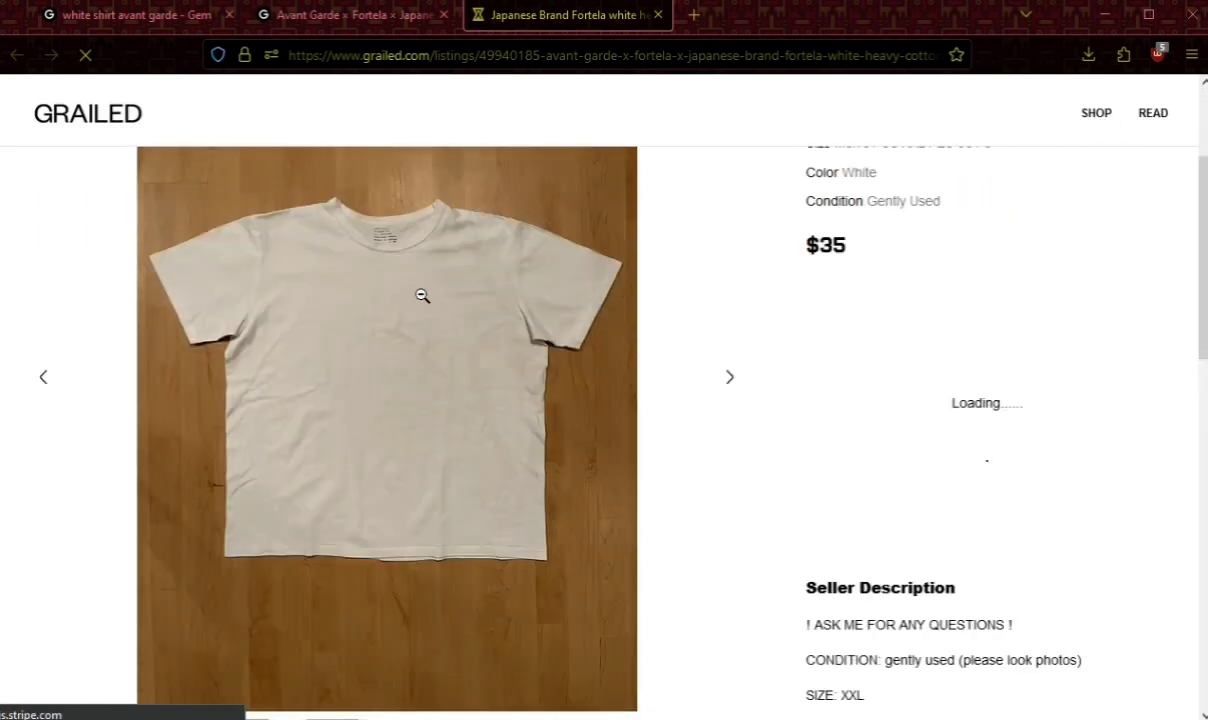
left_click(422, 296)
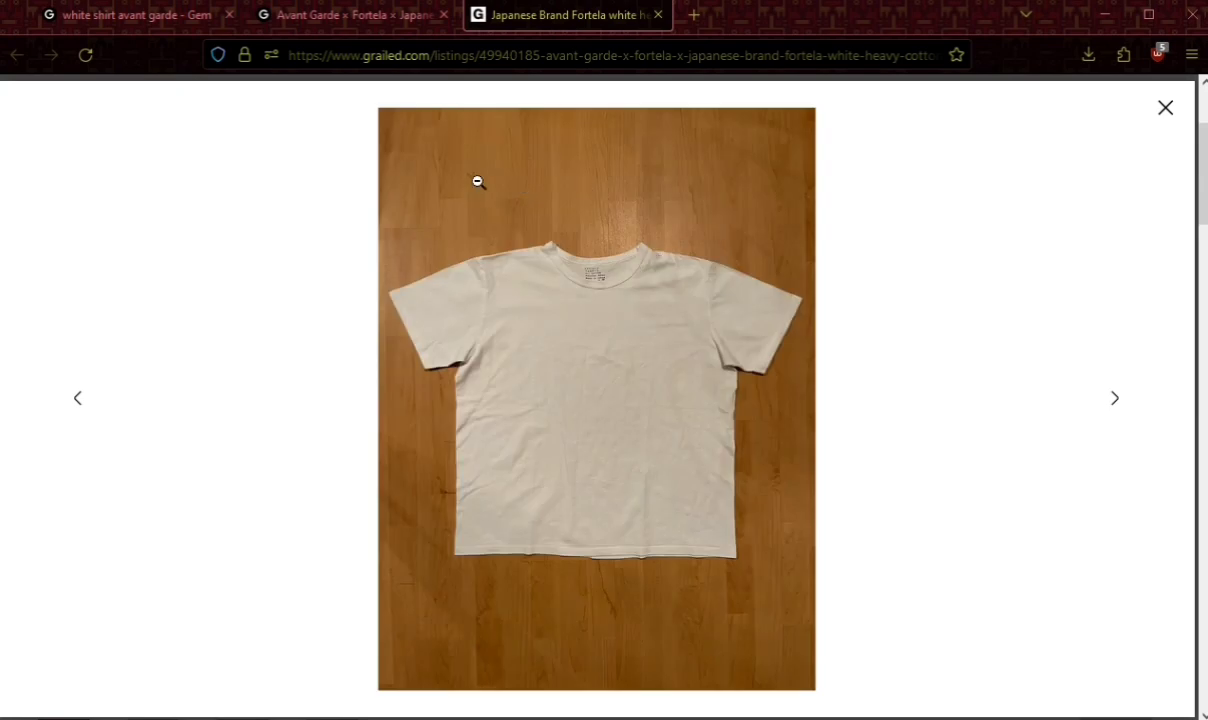
Step: Open the enlarged front photo as a standalone image in a new tab and view it
right_click(631, 252)
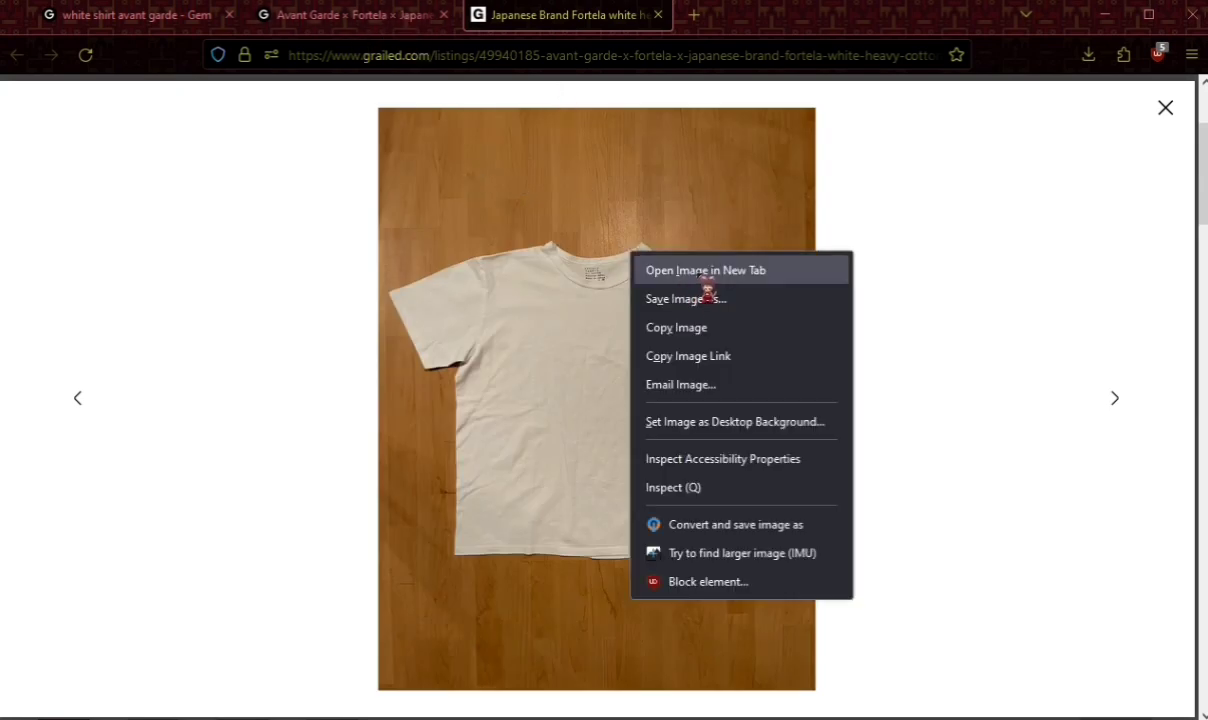
key("Return")
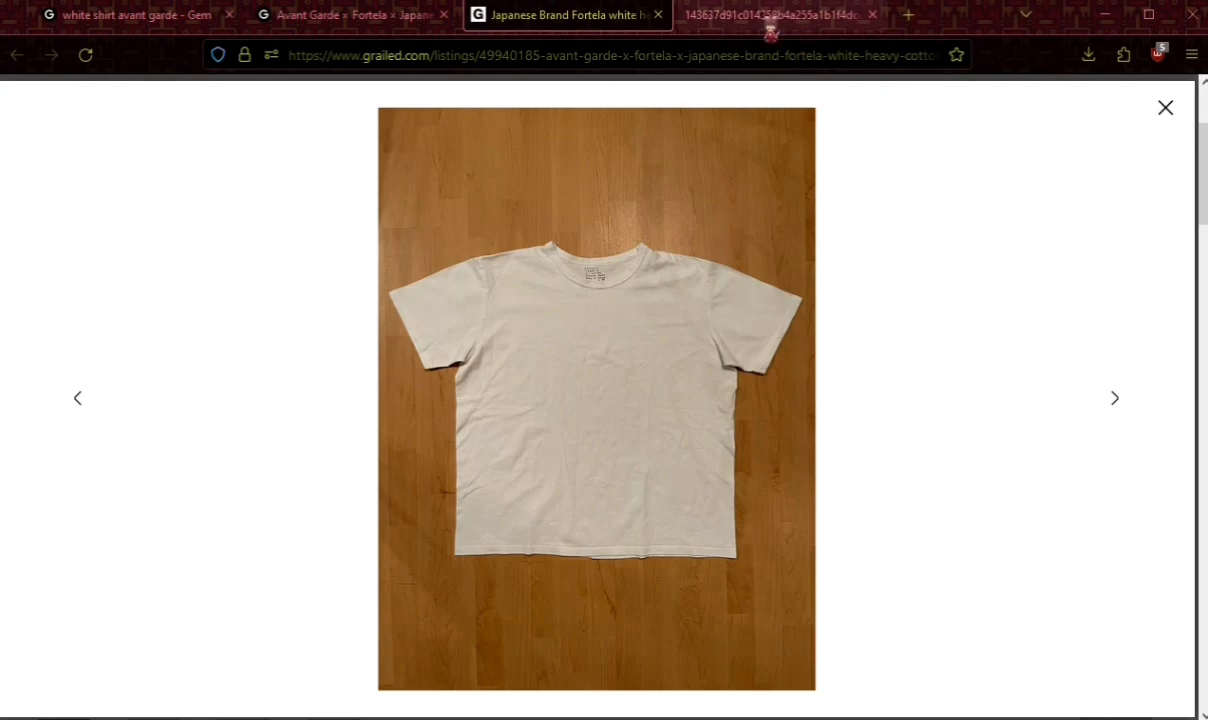
left_click(718, 16)
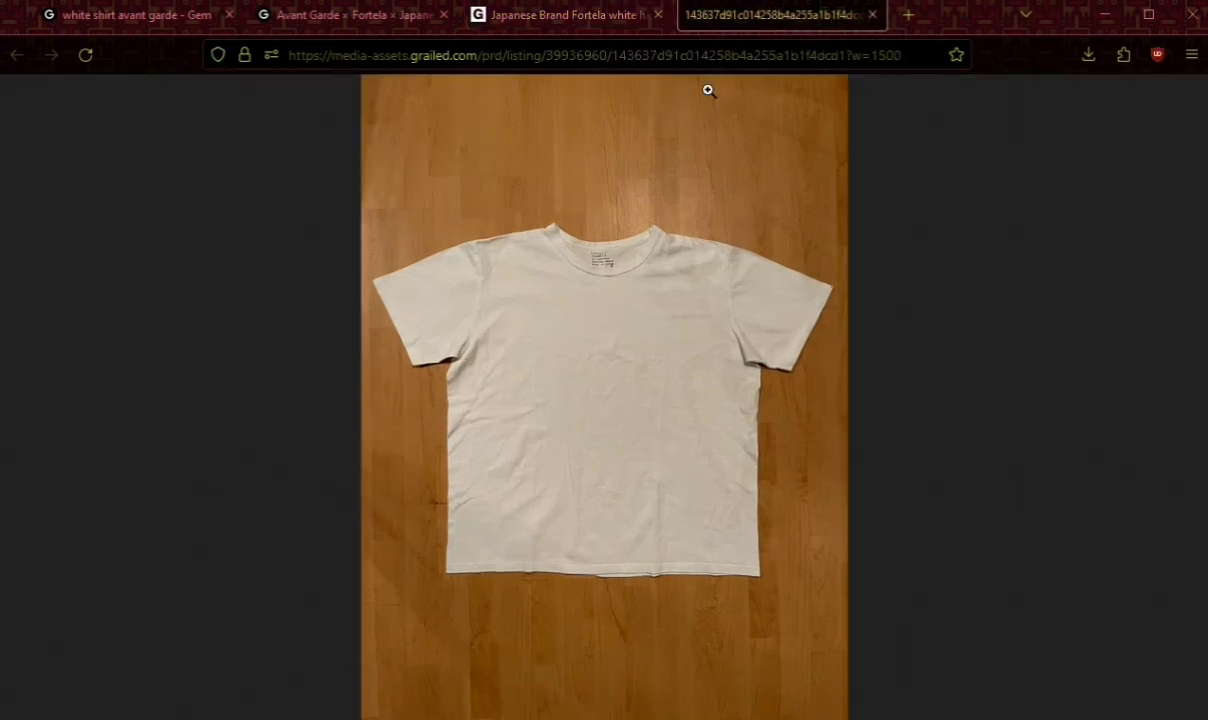
Step: Return to the Grailed listing, close the enlarged front photo, and enlarge the t-shirt's back photo instead
left_click(512, 14)
left_click(1166, 106)
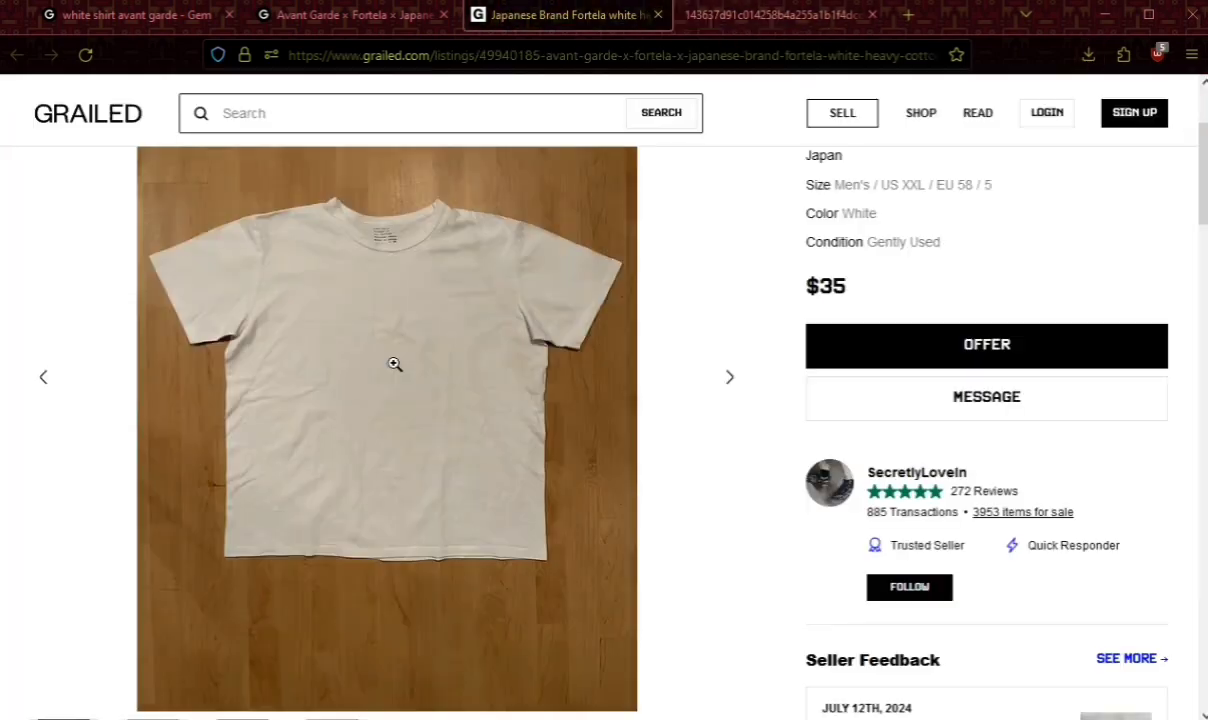
scroll(395, 362, "down", 4)
left_click(335, 402)
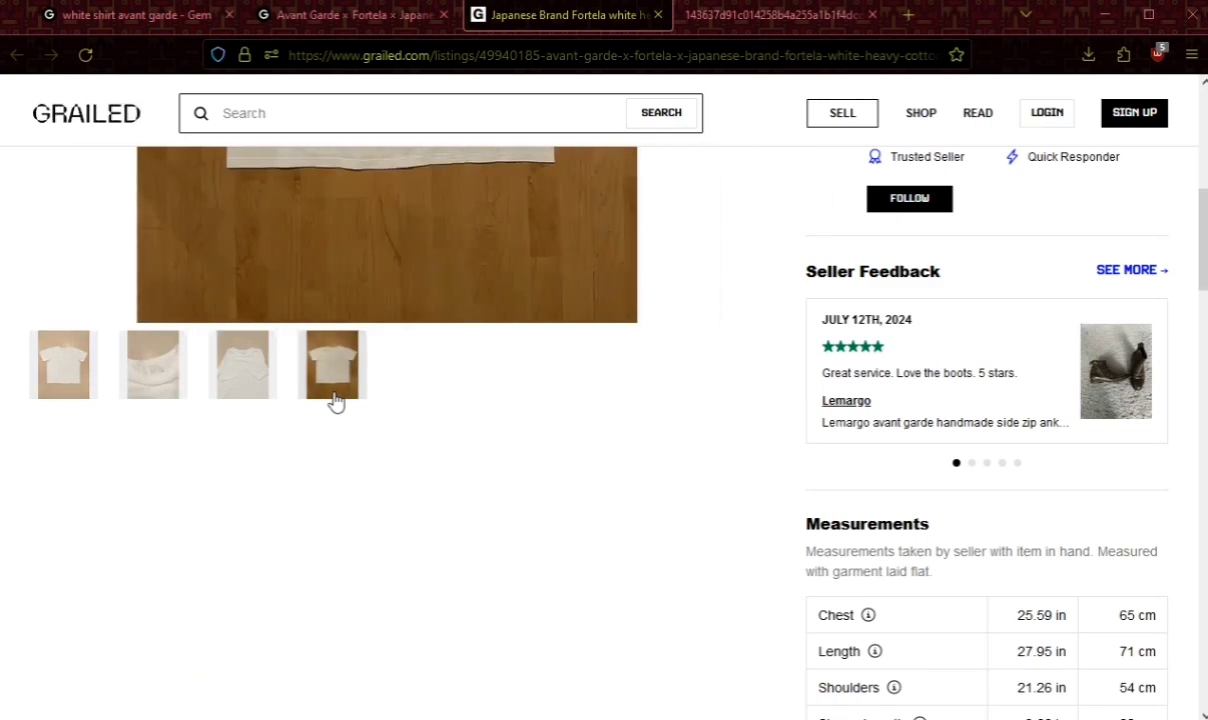
scroll(375, 361, "up", 4)
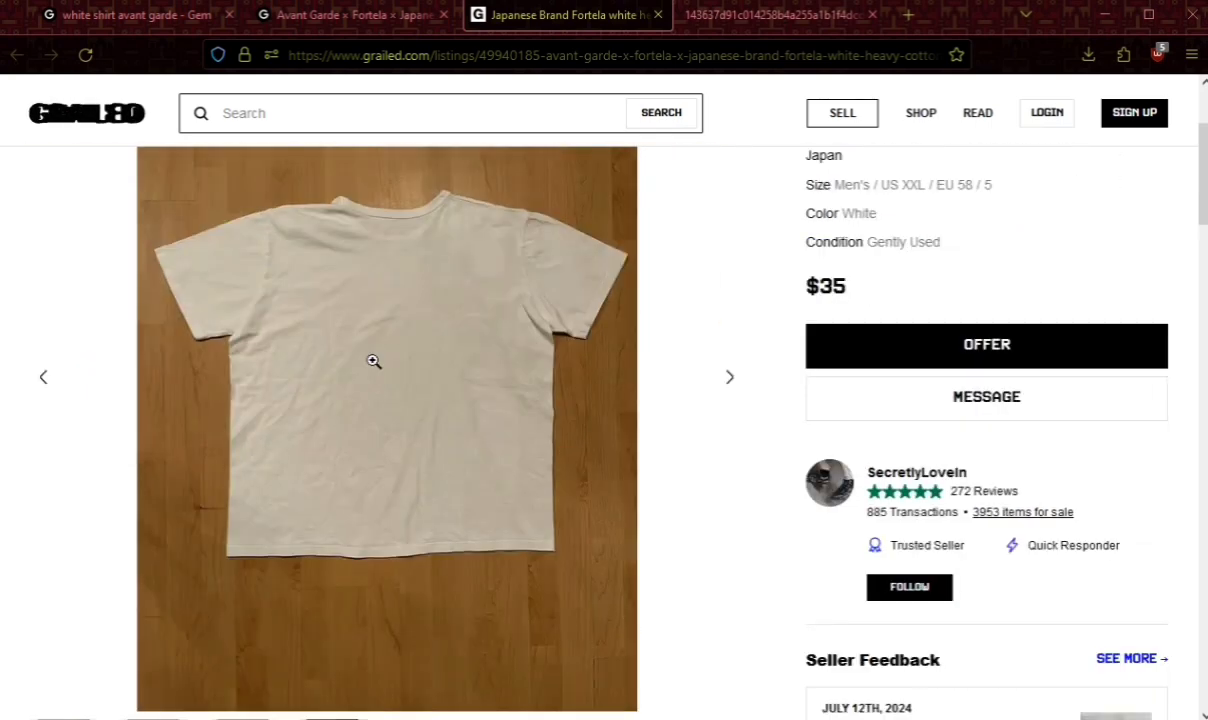
left_click(606, 288)
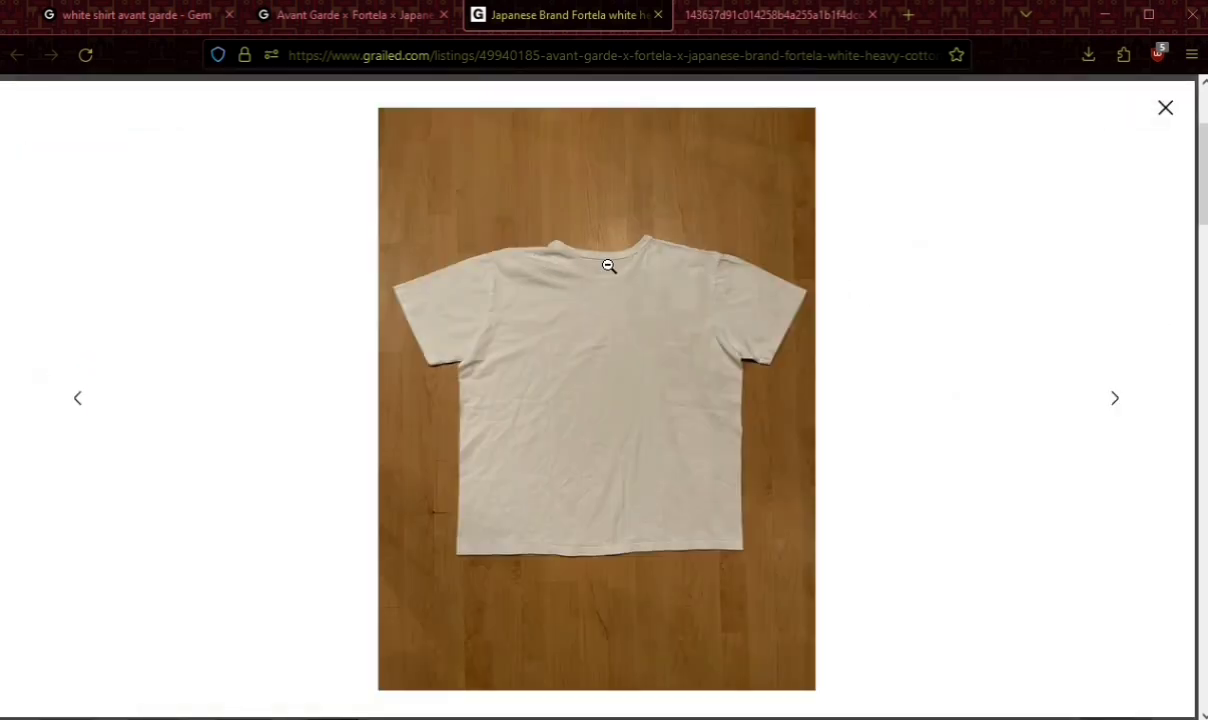
Step: Open the t-shirt's enlarged back photo as a standalone image in a new tab and arrange it beside the front photo's tab
right_click(618, 268)
left_click(630, 284)
left_click(706, 25)
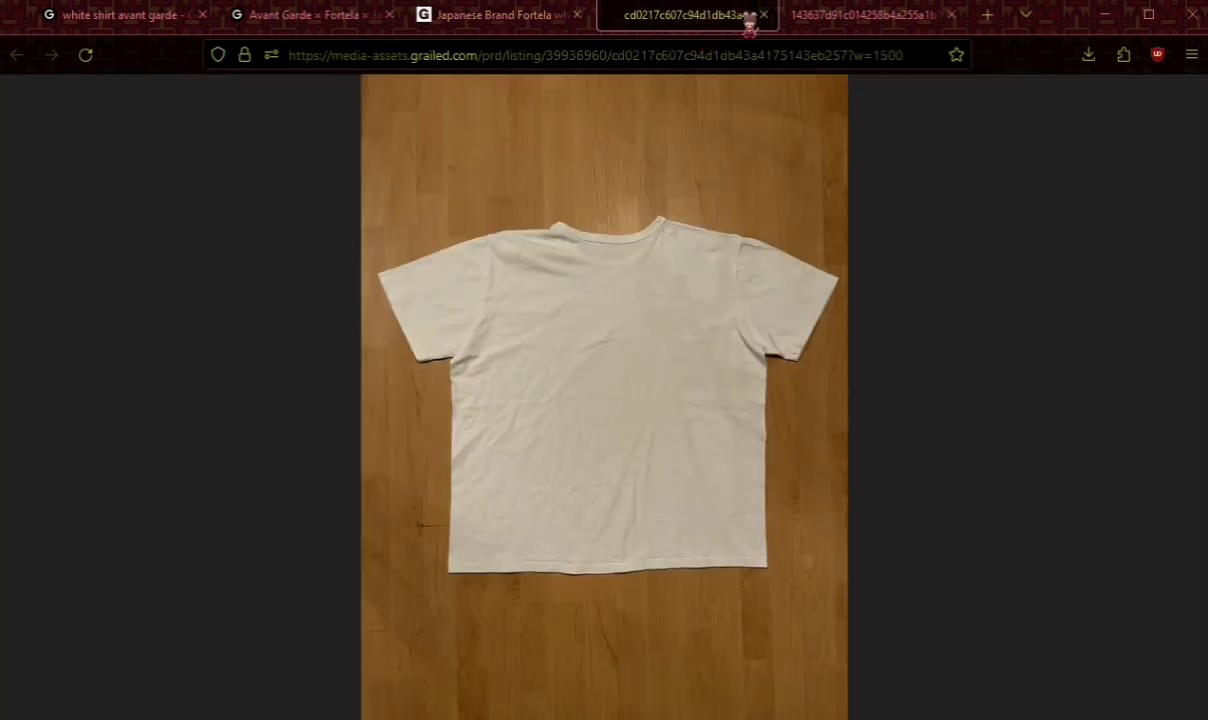
left_click_drag(706, 20, 880, 20)
left_click(706, 20)
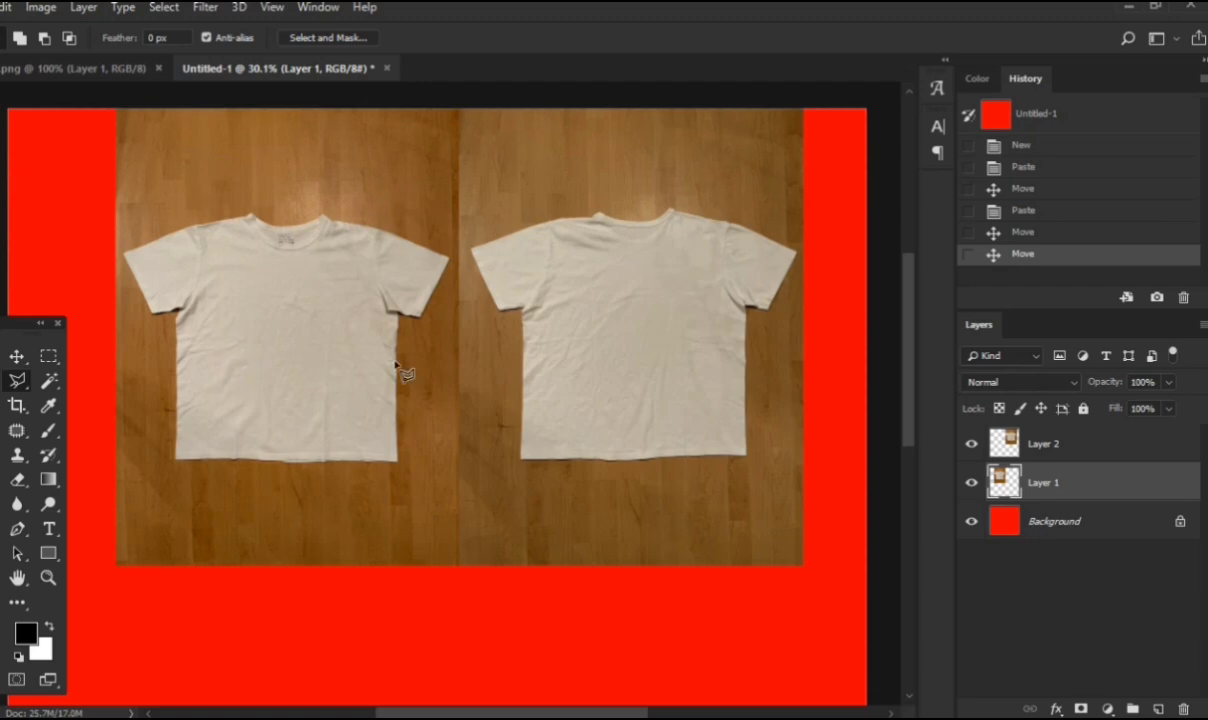
Step: In Photoshop, examine the pasted front and back t-shirt photos and look over the clothing template in the other document
scroll(430, 385, "up", 3)
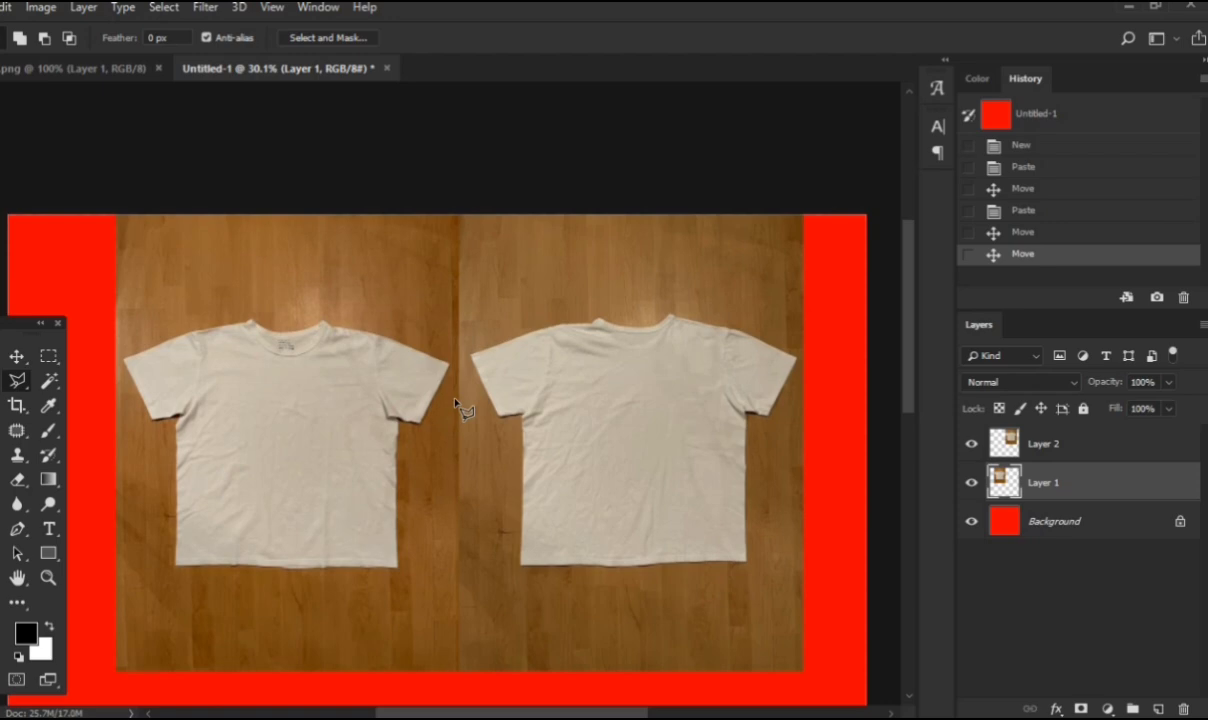
scroll(442, 350, "down", 6)
scroll(443, 350, "down", 3)
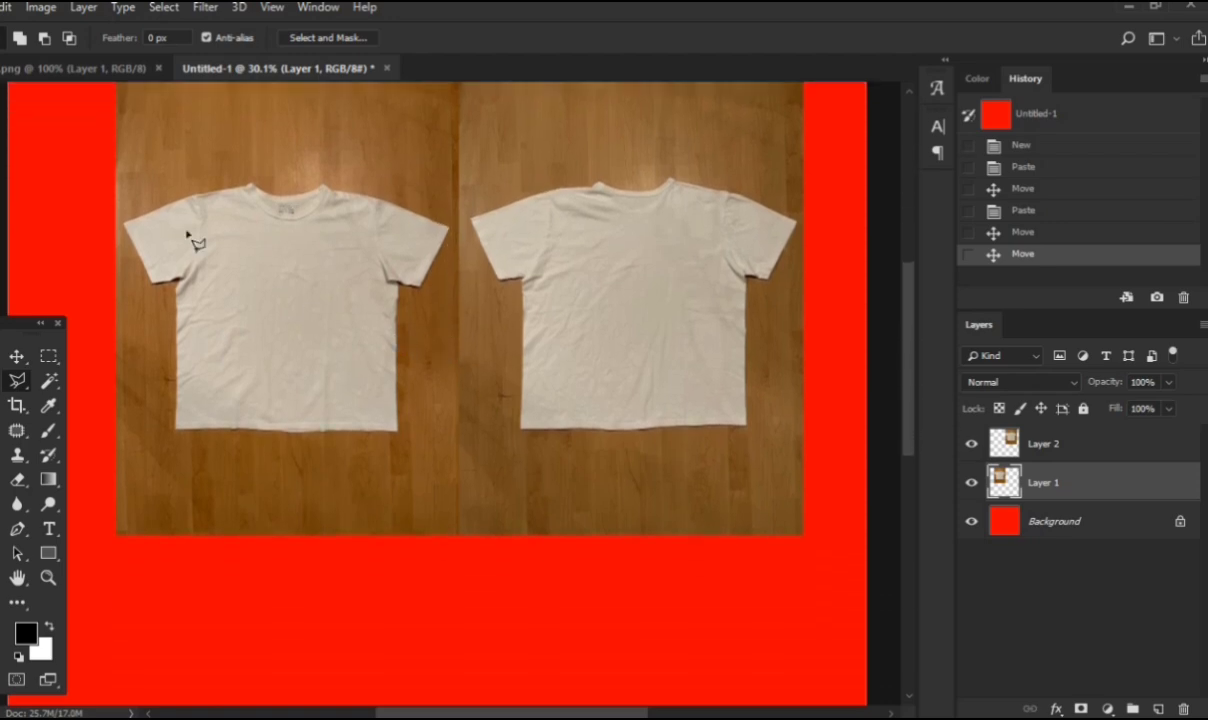
scroll(350, 254, "up", 4)
scroll(356, 254, "up", 1)
scroll(260, 291, "up", 5)
scroll(261, 291, "down", 4)
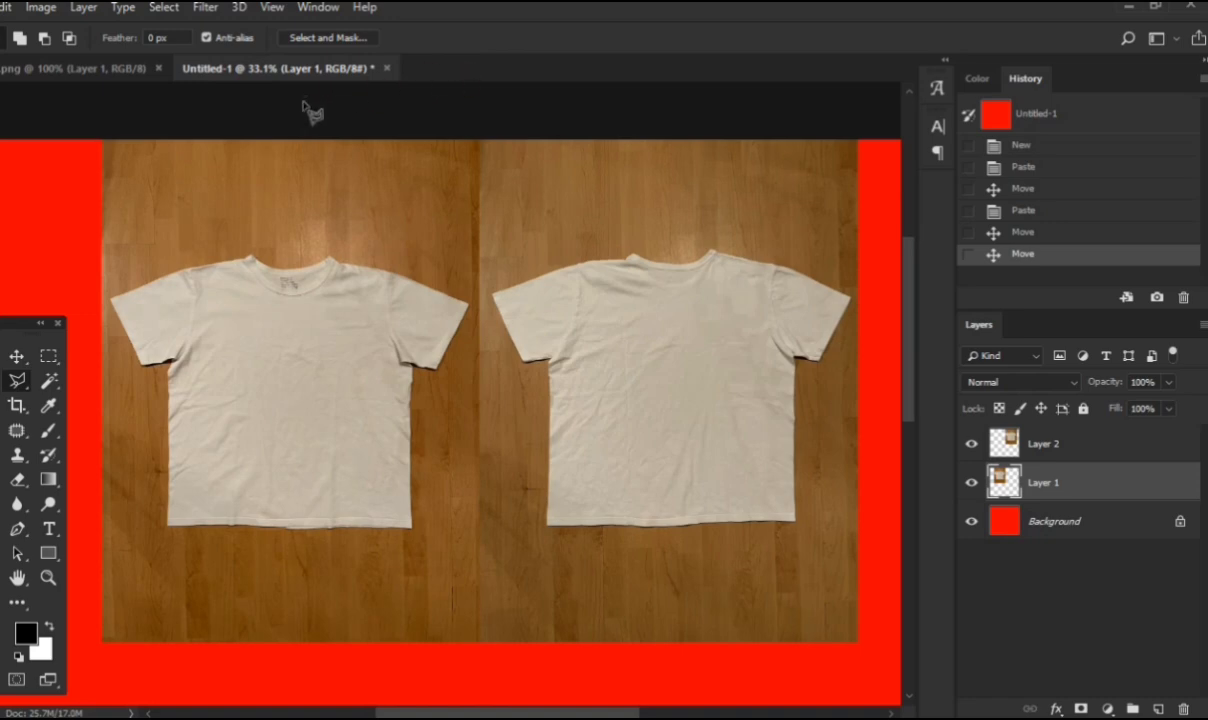
left_click(113, 68)
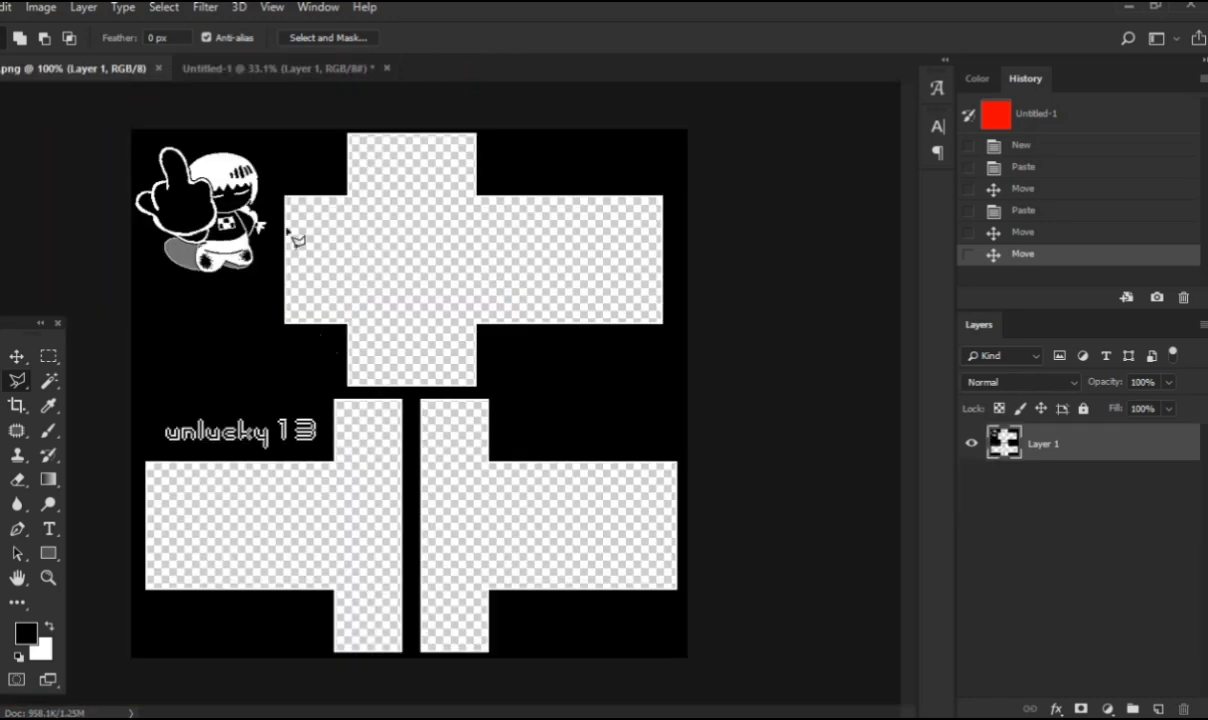
left_click(265, 68)
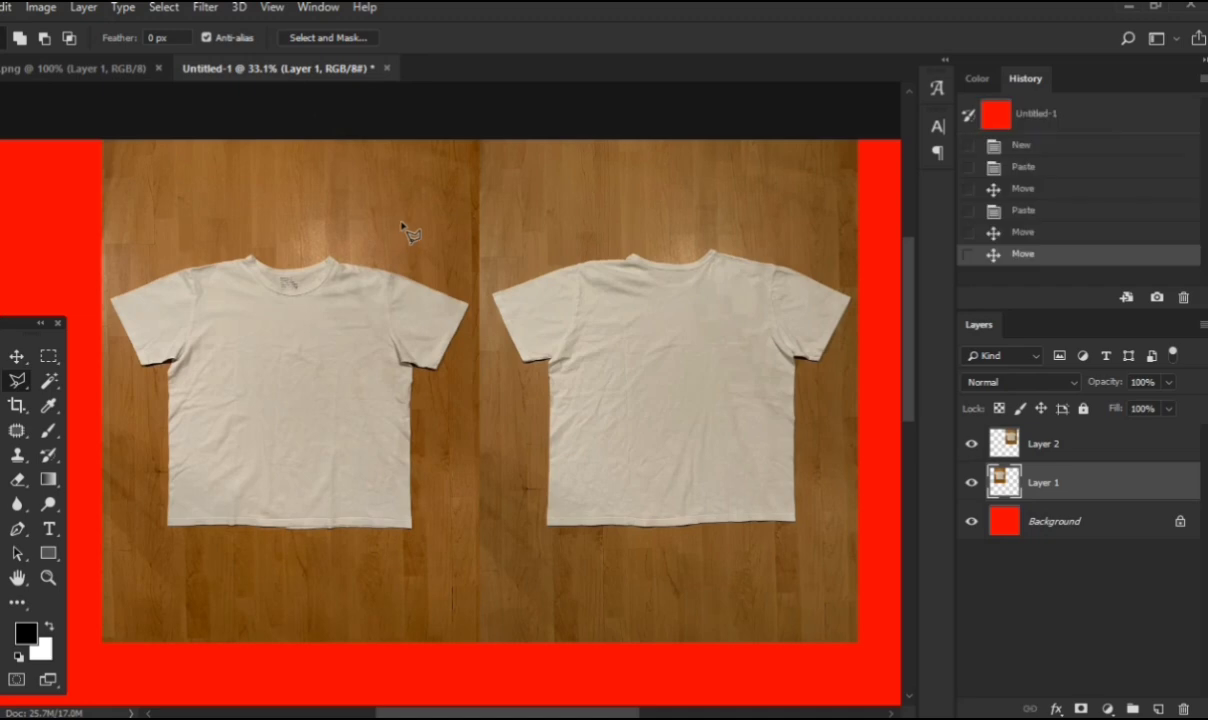
scroll(420, 230, "down", 2)
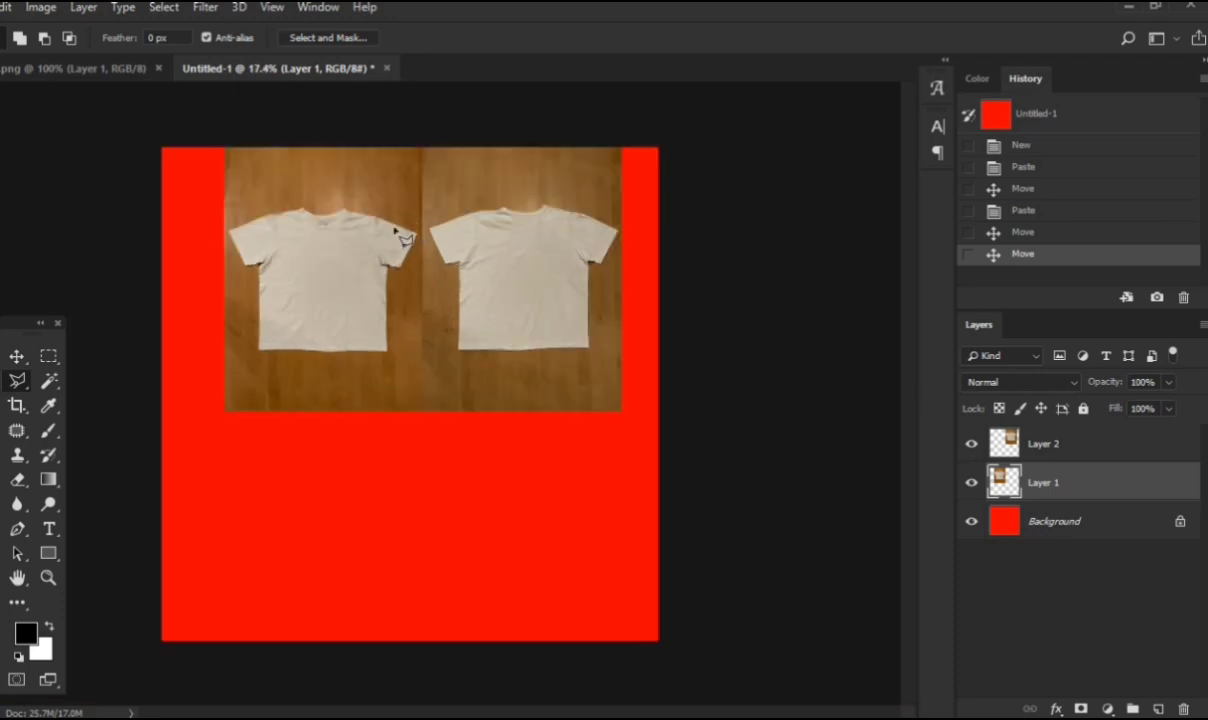
scroll(393, 215, "up", 3)
scroll(393, 290, "down", 3)
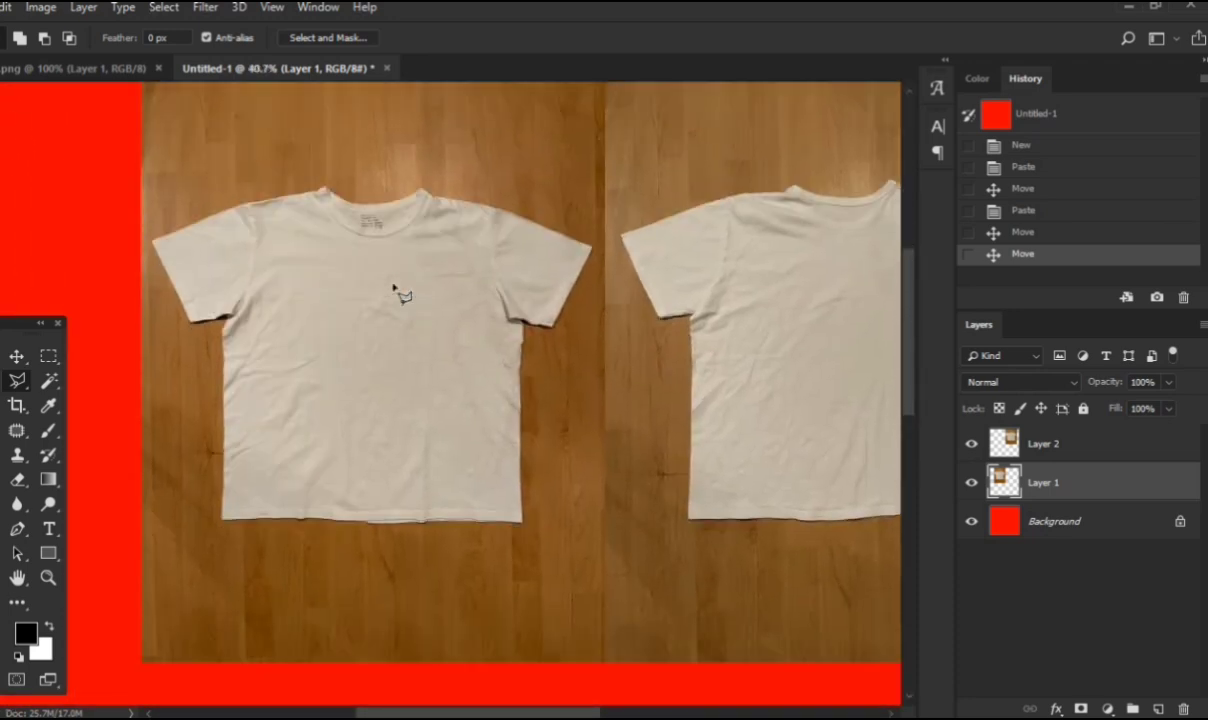
Step: Move the front t-shirt photo down and away from the back photo, leaving a gap between the two
key("v")
left_click_drag(522, 241, 526, 382)
scroll(532, 320, "down", 3)
left_click_drag(560, 234, 526, 235)
Step: Try to select the wood background around the front t-shirt with several added Magic Wand selections
key("w")
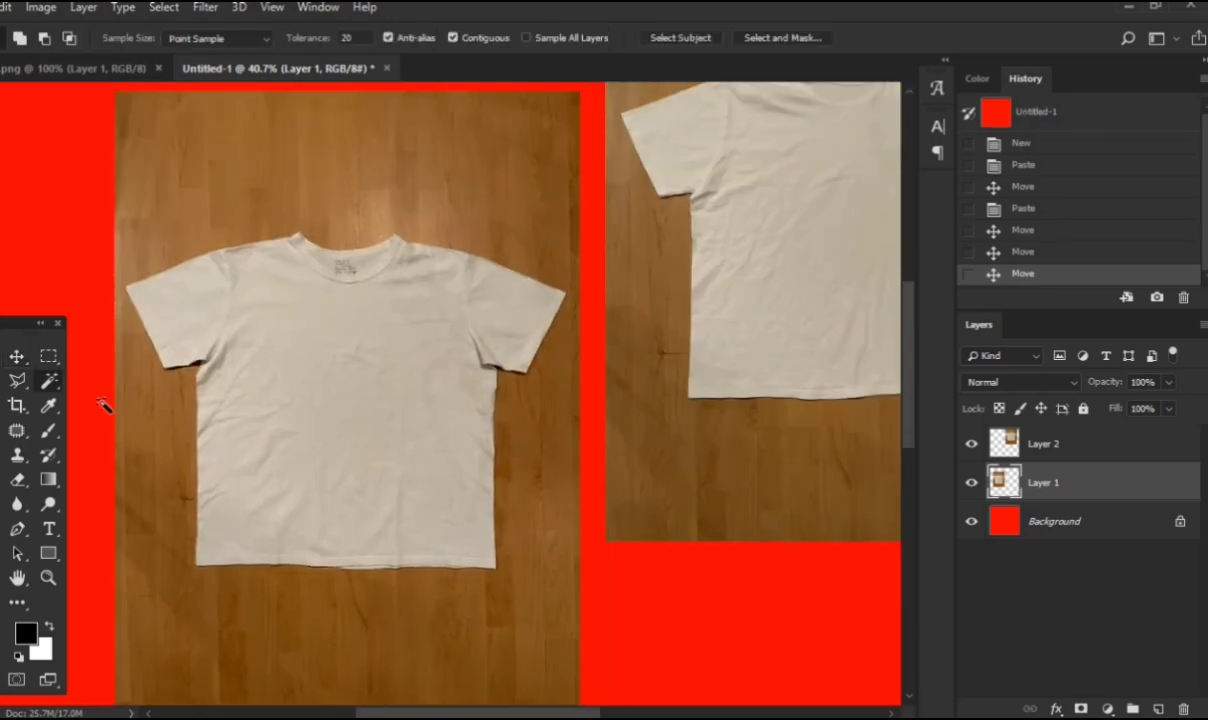
left_click(484, 184)
scroll(474, 221, "down", 2)
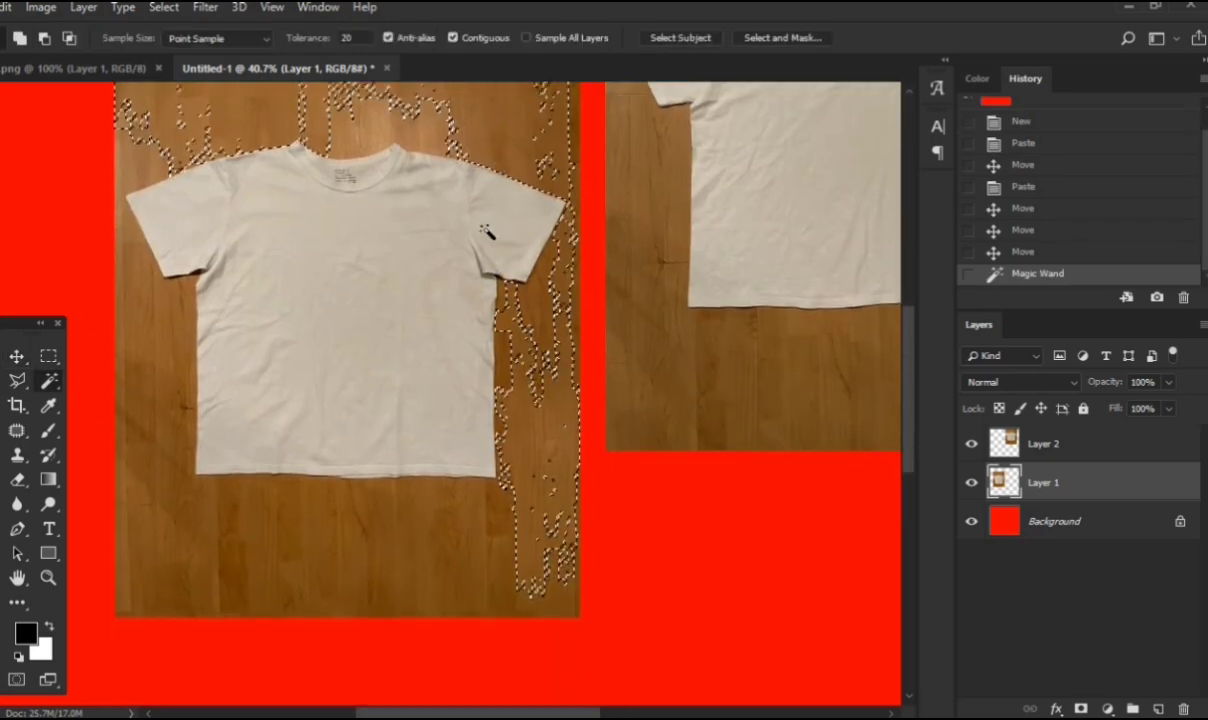
left_click(298, 150, "shift")
left_click(349, 138, "shift")
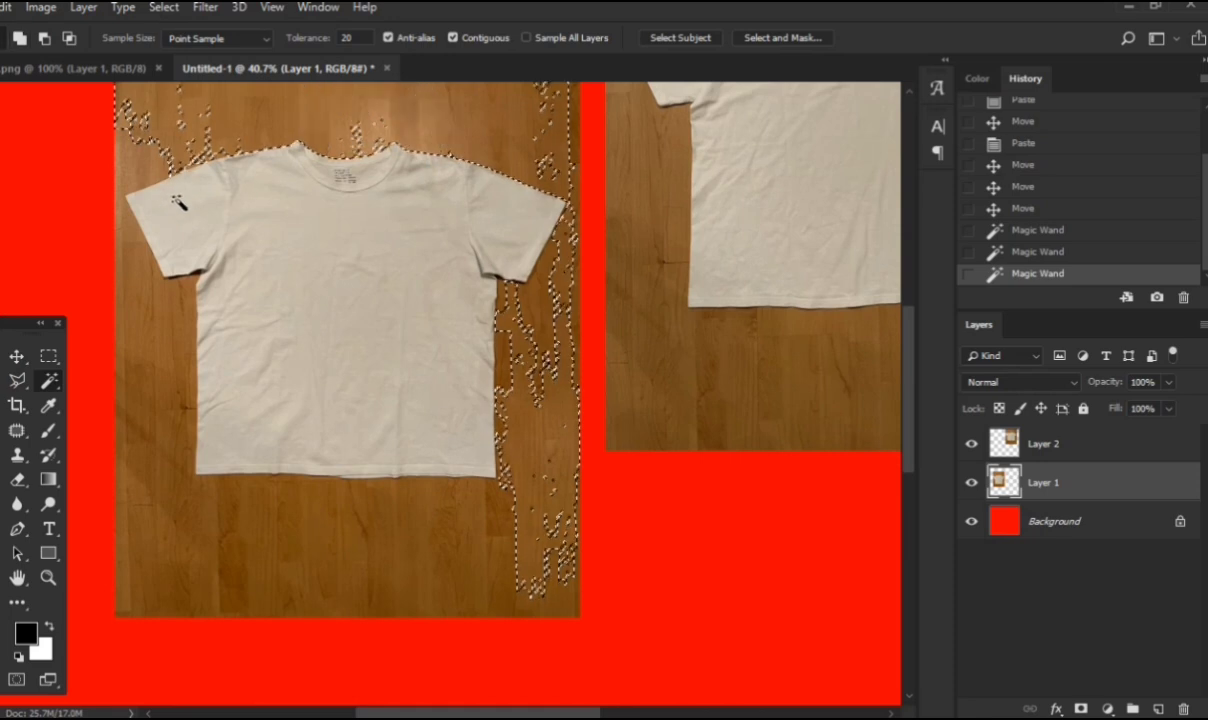
left_click(140, 226, "shift")
scroll(153, 303, "up", 1)
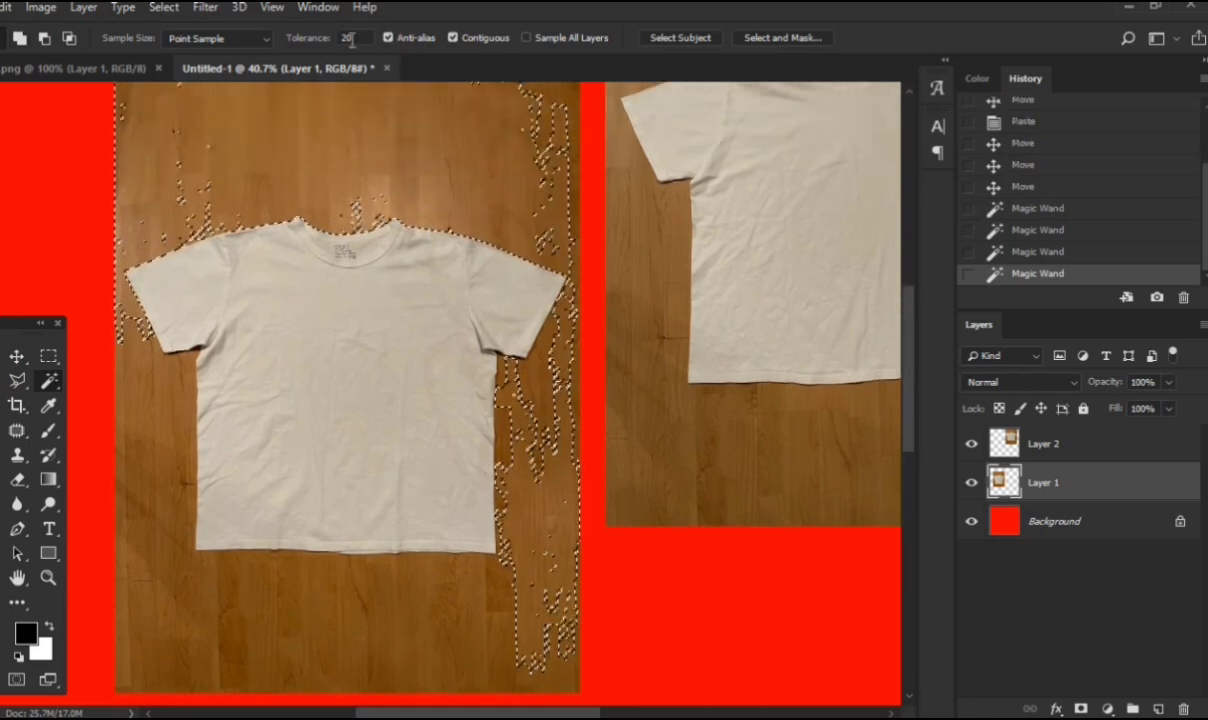
Step: Set the Magic Wand tolerance to 50 and reselect the wood background around the front t-shirt, including the leftover patches
left_click(345, 37)
type("50")
key("ctrl+d")
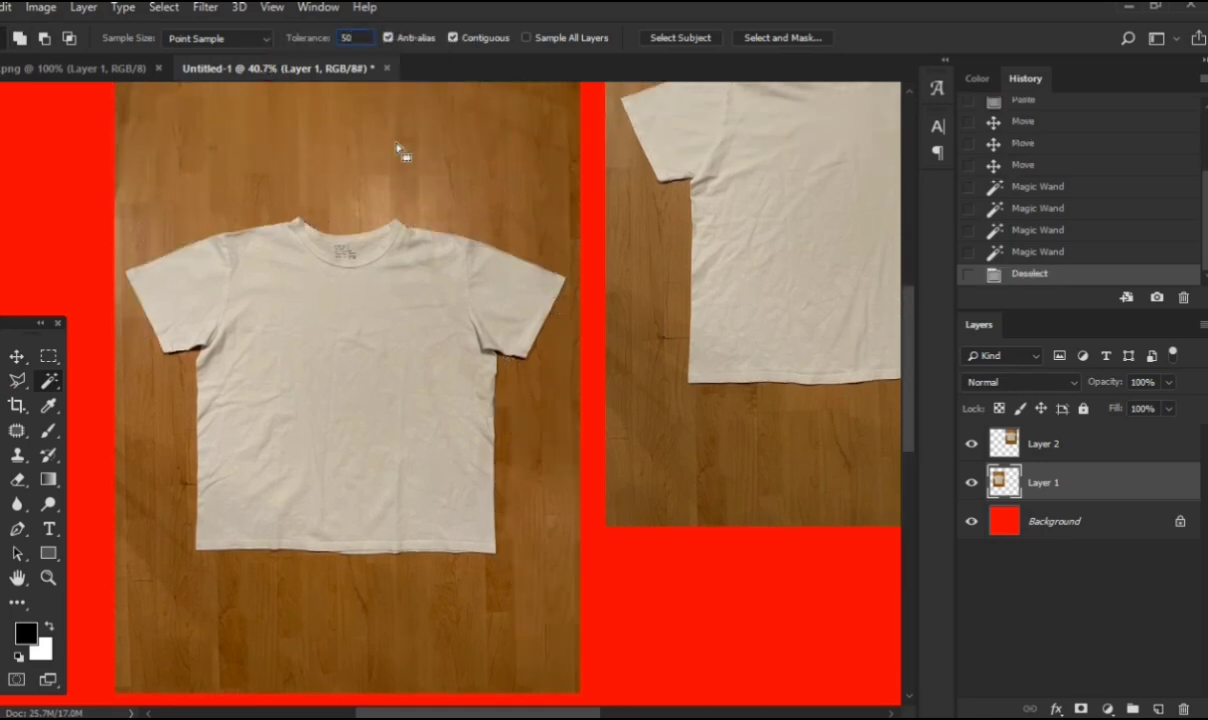
left_click(429, 146)
scroll(359, 297, "down", 1)
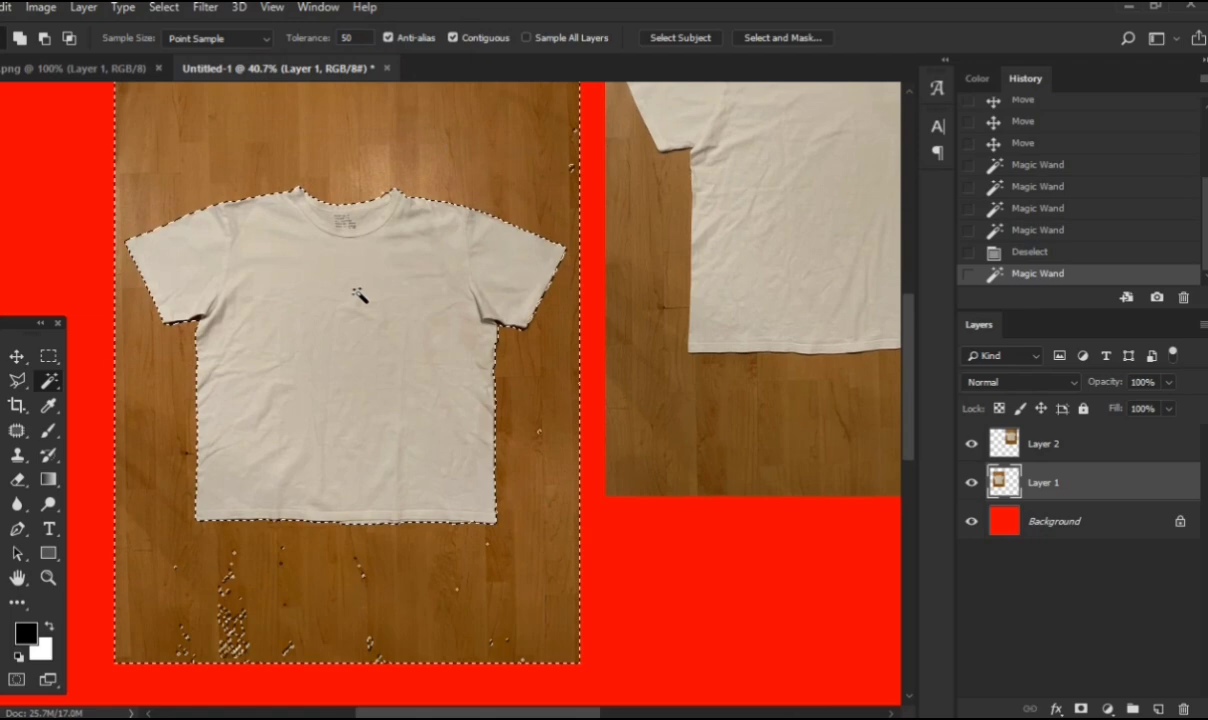
left_click(228, 575, "shift")
scroll(226, 568, "down", 1)
scroll(183, 368, "up", 5)
left_click(185, 341, "shift")
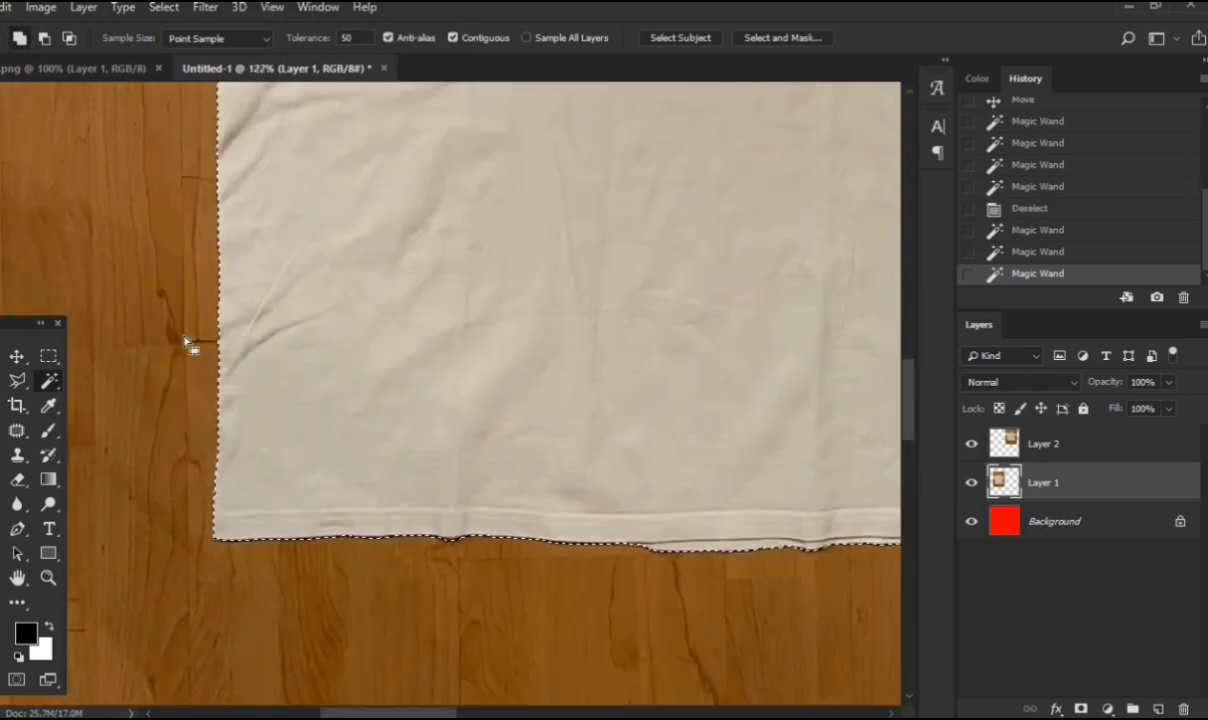
Step: Examine the selection outline around the front t-shirt's hem, sleeves and collar, and look over the back photo
scroll(201, 333, "down", 5)
scroll(203, 337, "down", 1)
scroll(475, 390, "up", 4)
scroll(367, 270, "up", 5)
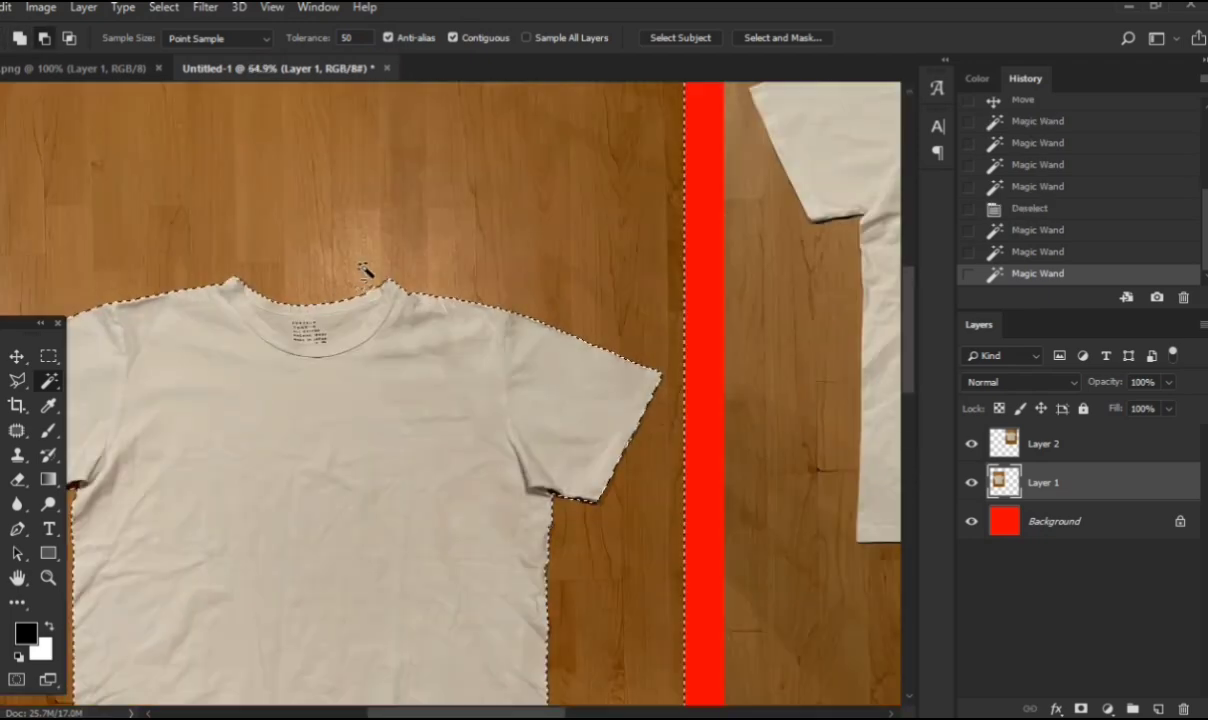
scroll(367, 270, "down", 5)
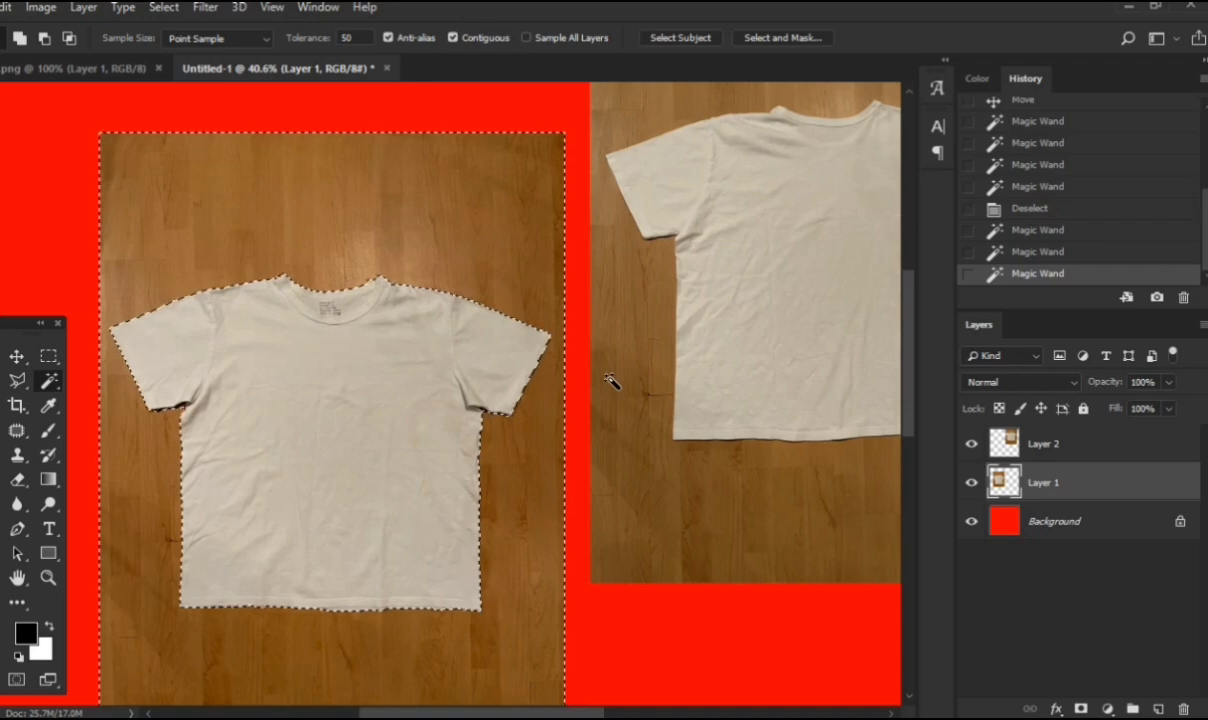
scroll(608, 380, "right", 3)
scroll(615, 388, "right", 3)
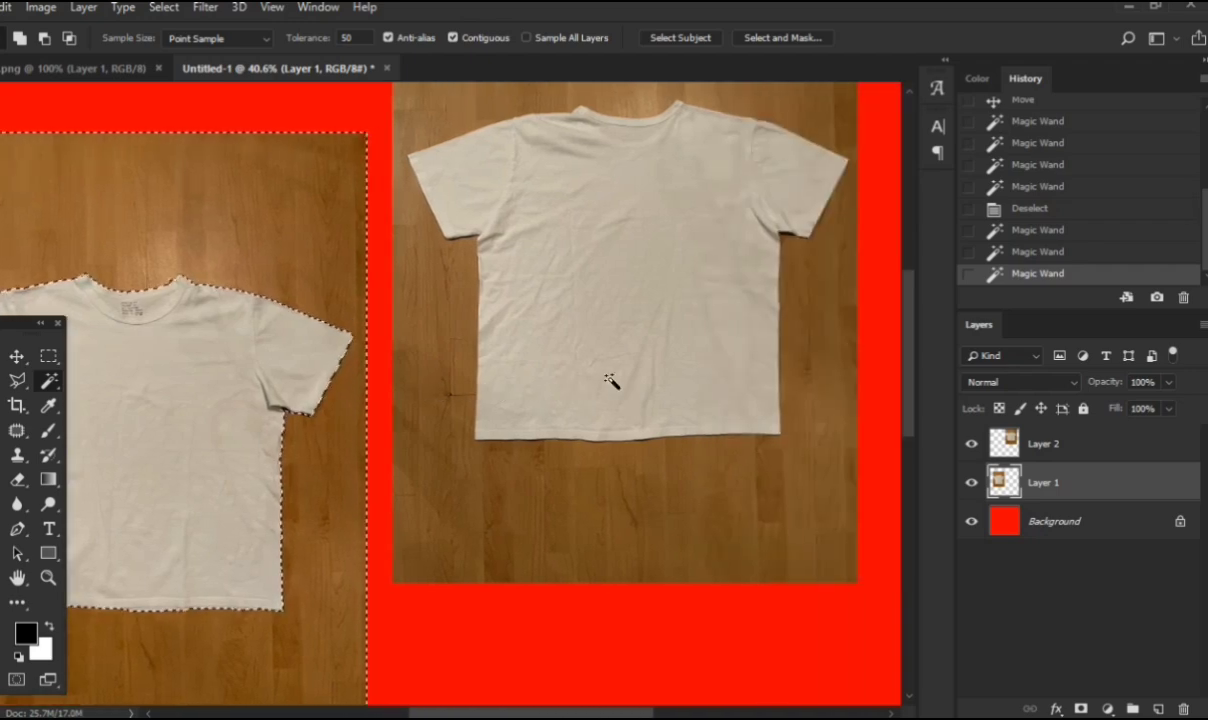
scroll(378, 360, "left", 6)
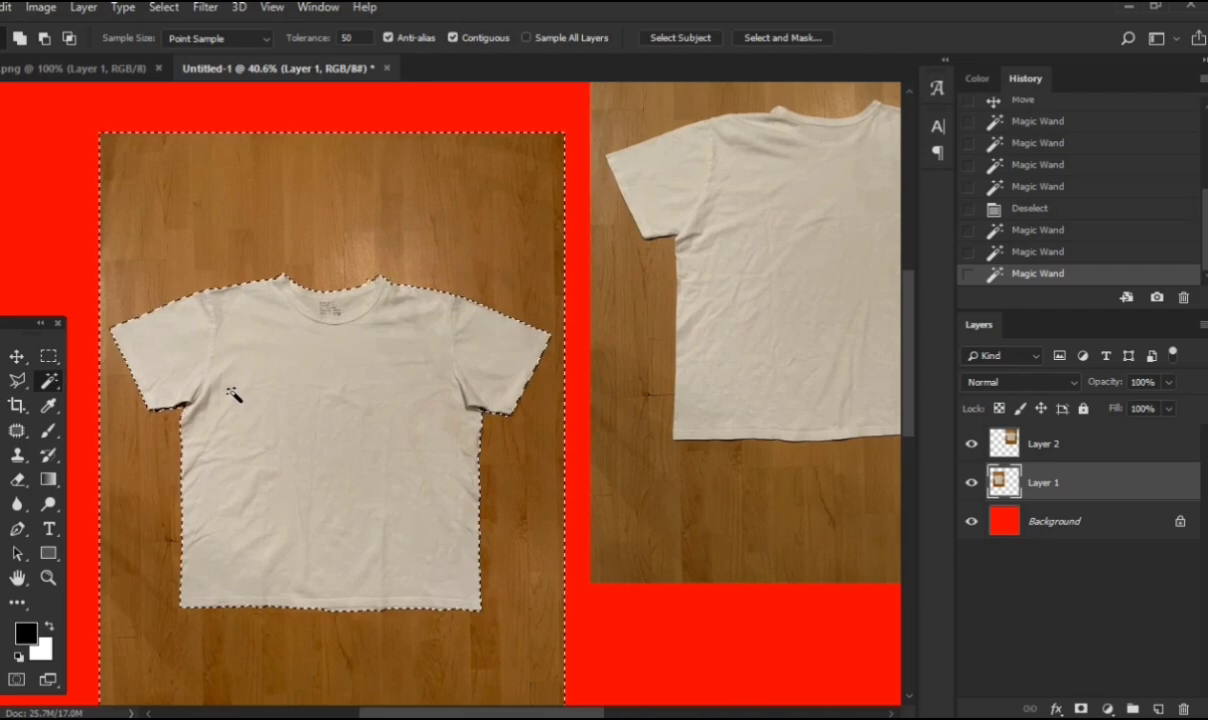
scroll(235, 398, "left", 3)
scroll(235, 398, "down", 3)
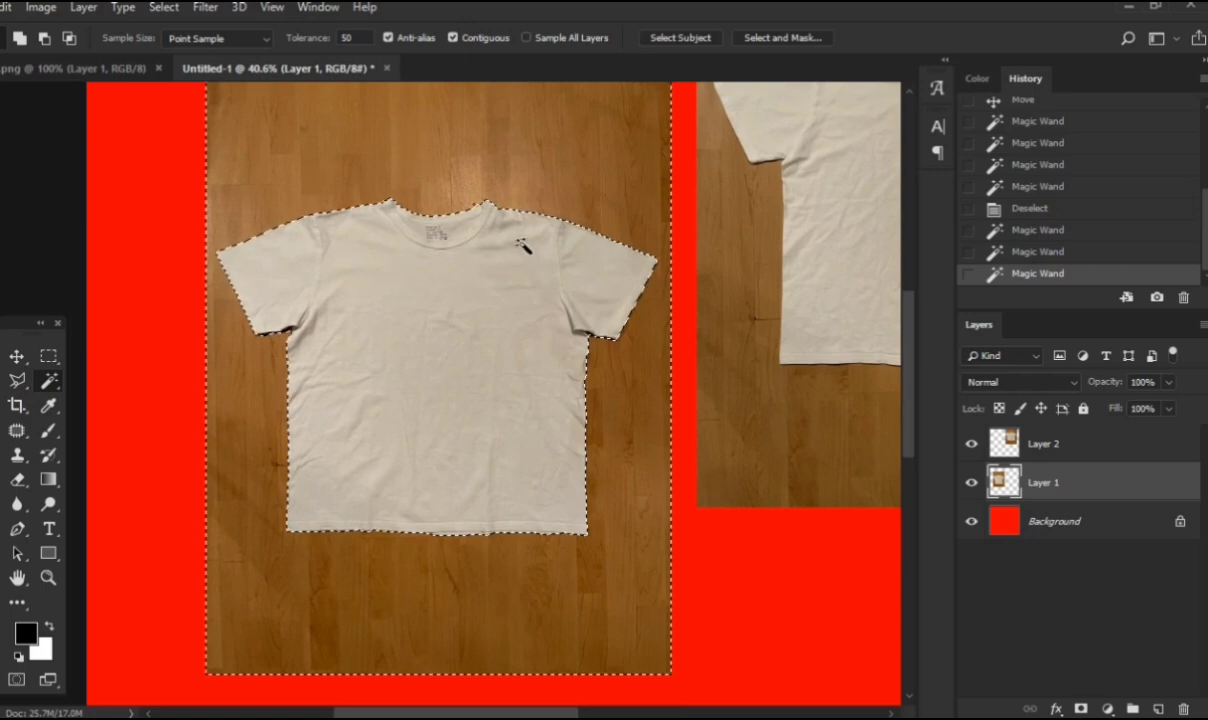
Step: Add the unselected specks of wood beside the front t-shirt's collar to the selection with the Polygonal Lasso
scroll(520, 245, "up", 2)
scroll(455, 210, "up", 4)
key("l")
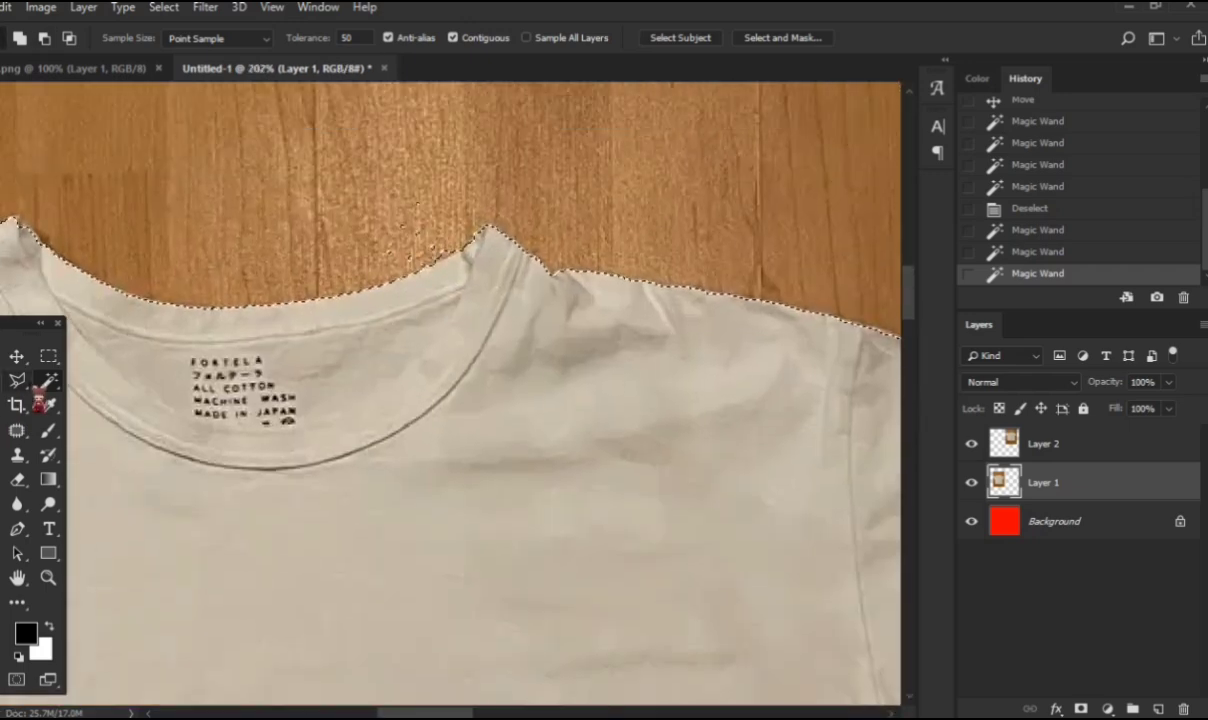
scroll(405, 295, "up", 2)
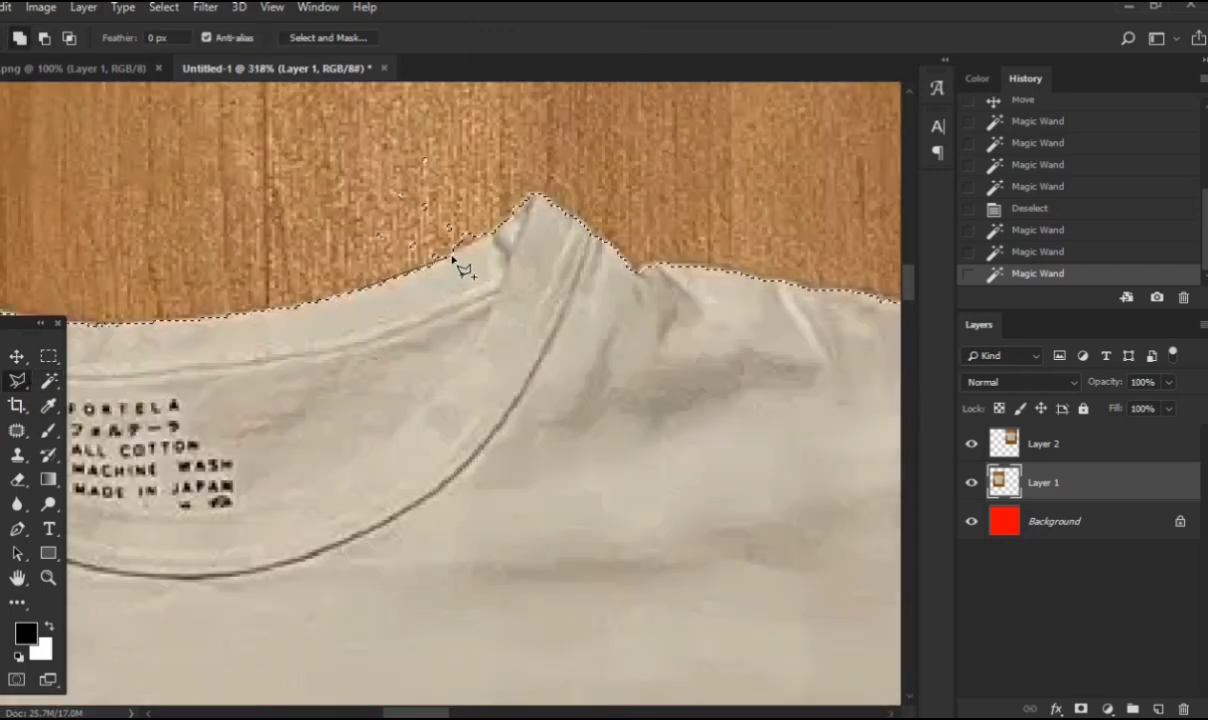
left_click(490, 235)
left_click(463, 146)
left_click(362, 129)
double_click(291, 158)
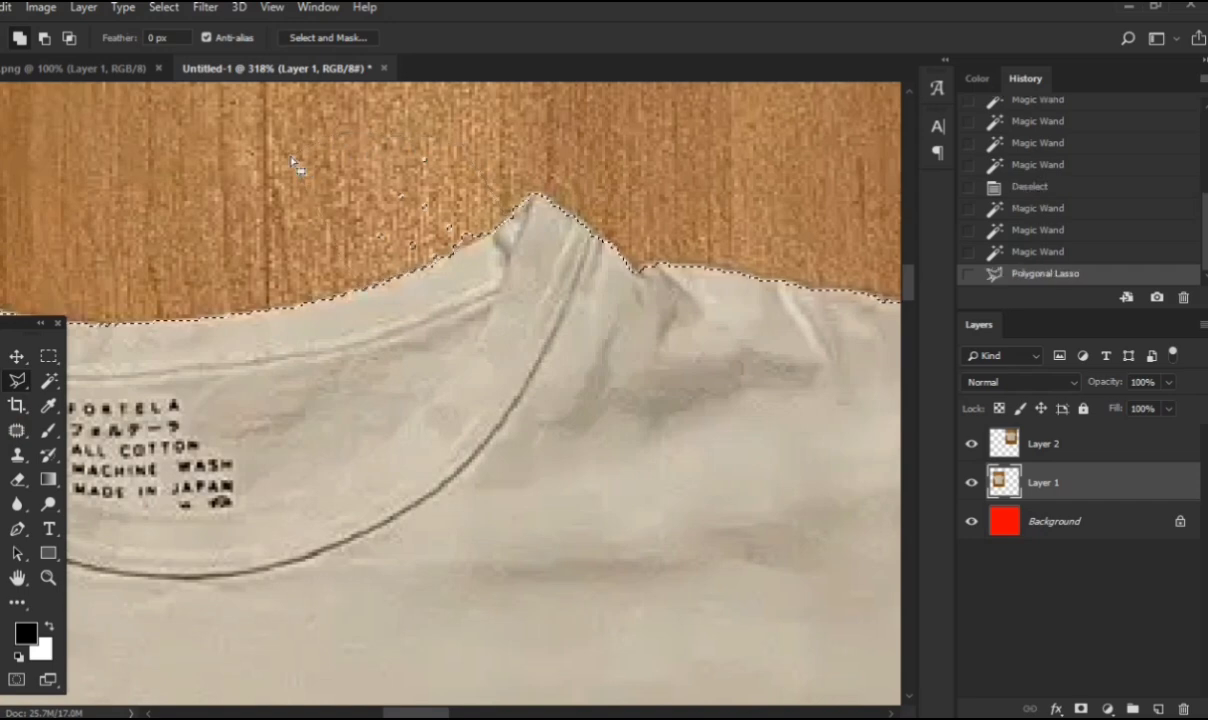
Step: Delete the selected wood background around the front t-shirt
scroll(292, 161, "down", 4)
scroll(292, 163, "down", 3)
scroll(297, 172, "up", 2)
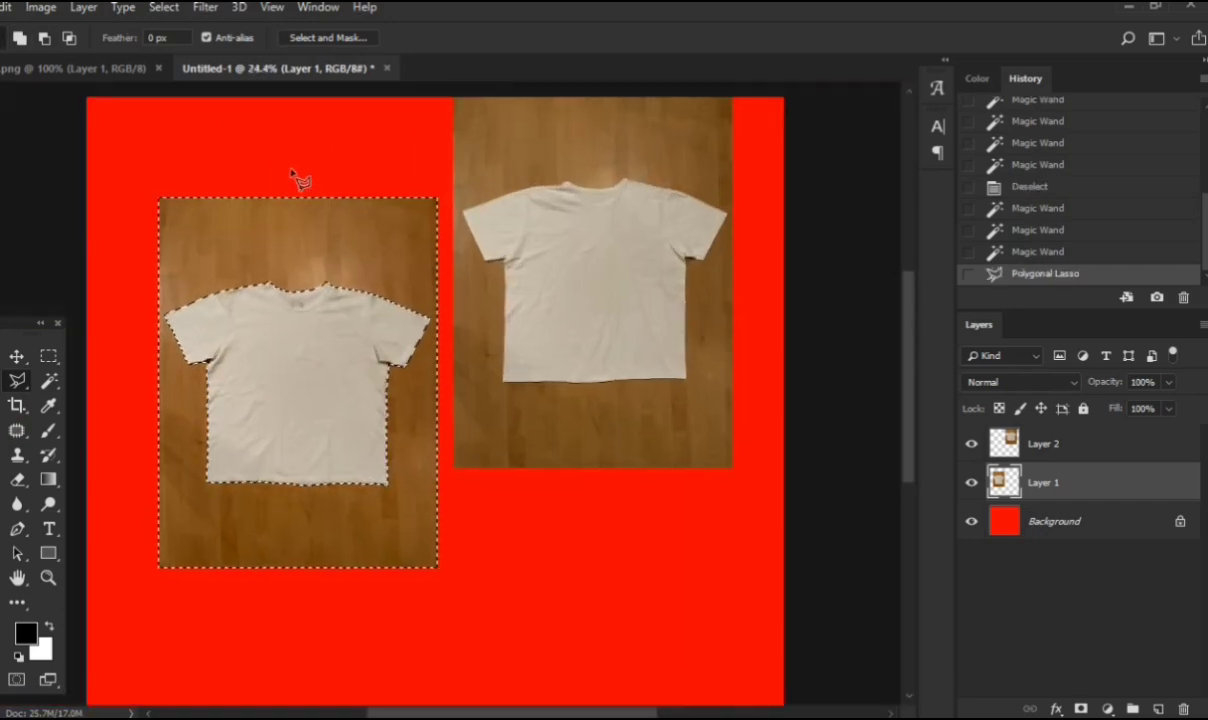
key("Delete")
Step: Make the back photo's layer active and clear the selection around the front t-shirt
key("v")
left_click(648, 420)
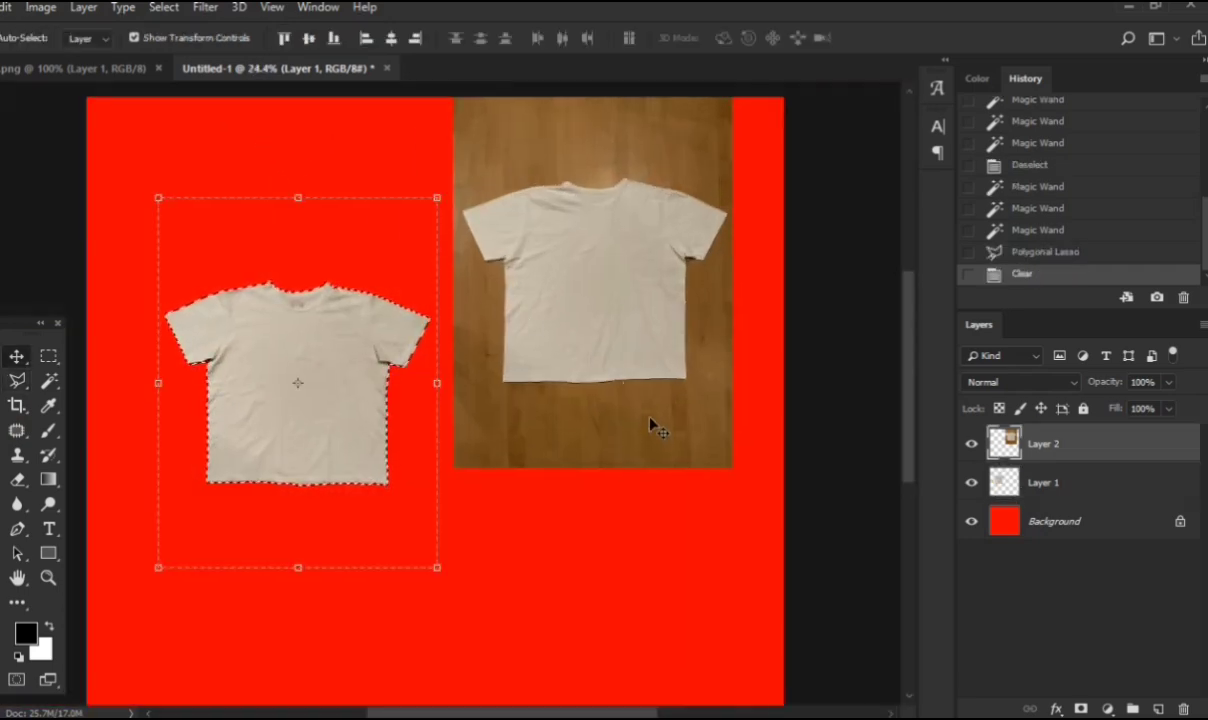
key("m")
left_click(664, 341)
key("b")
left_click_drag(663, 345, 668, 439)
left_click(618, 367)
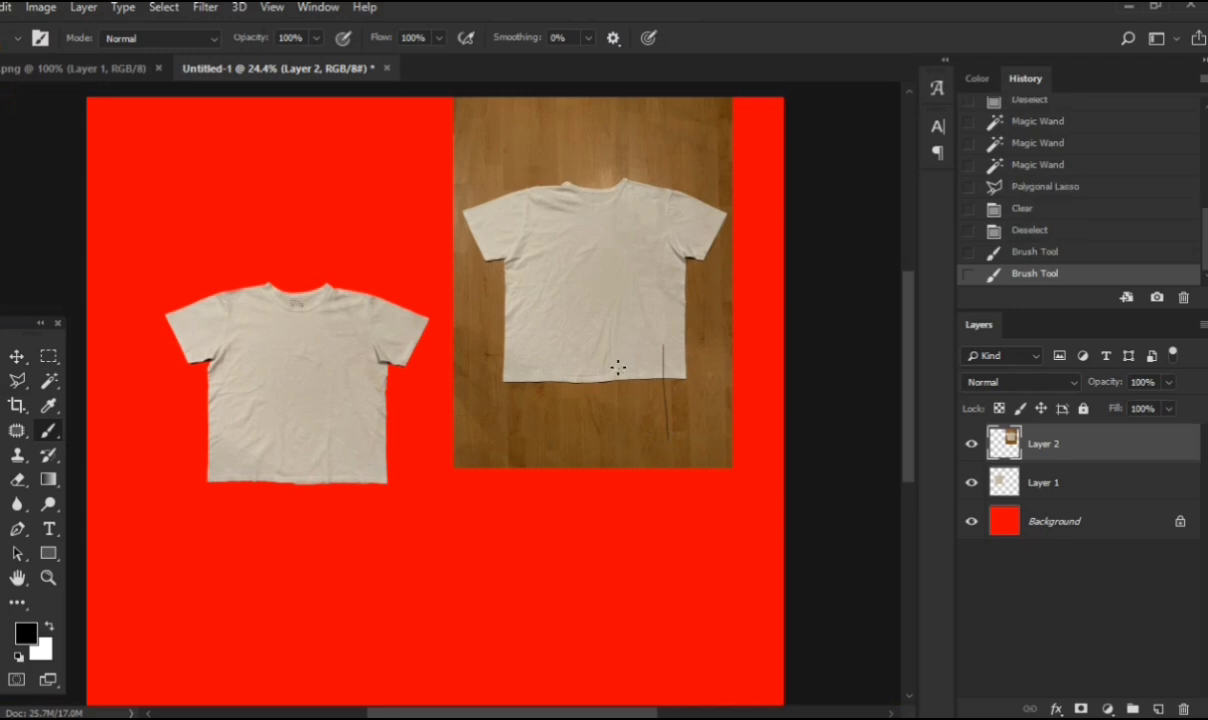
left_click(1030, 230)
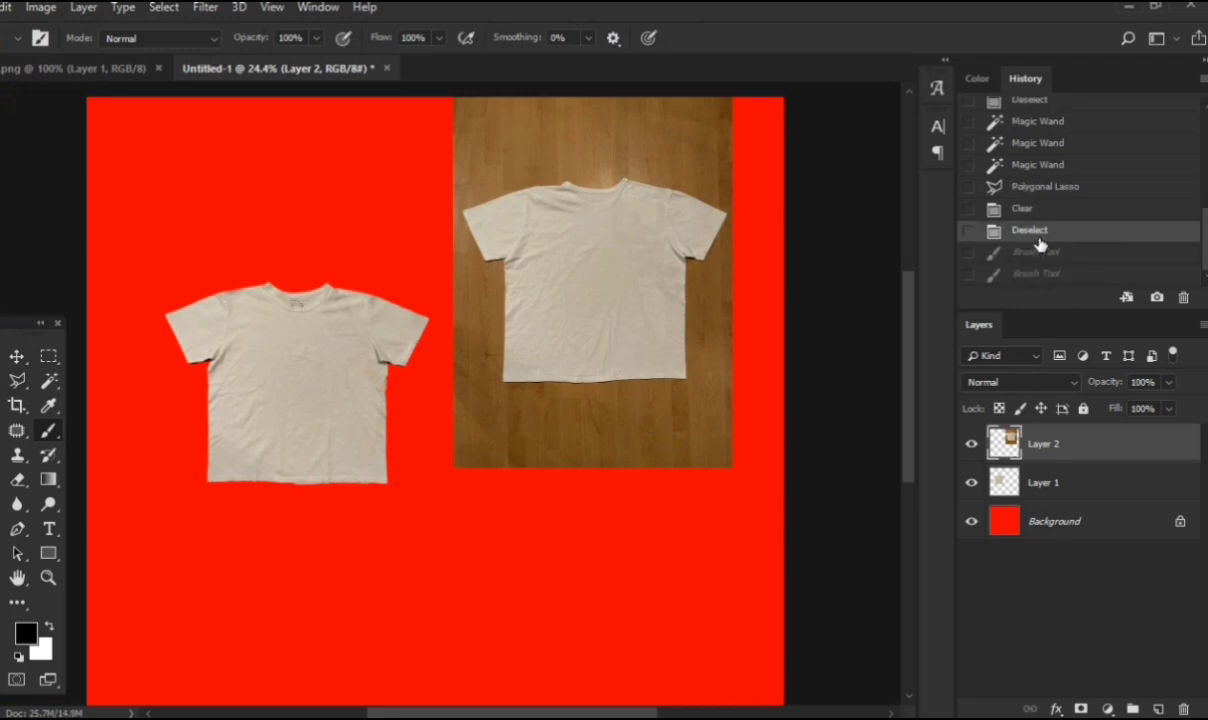
Step: Move the back photo down beside the front t-shirt cutout and select all its wood background with the Magic Wand
key("v")
left_click_drag(655, 386, 635, 498)
key("w")
left_click(645, 278)
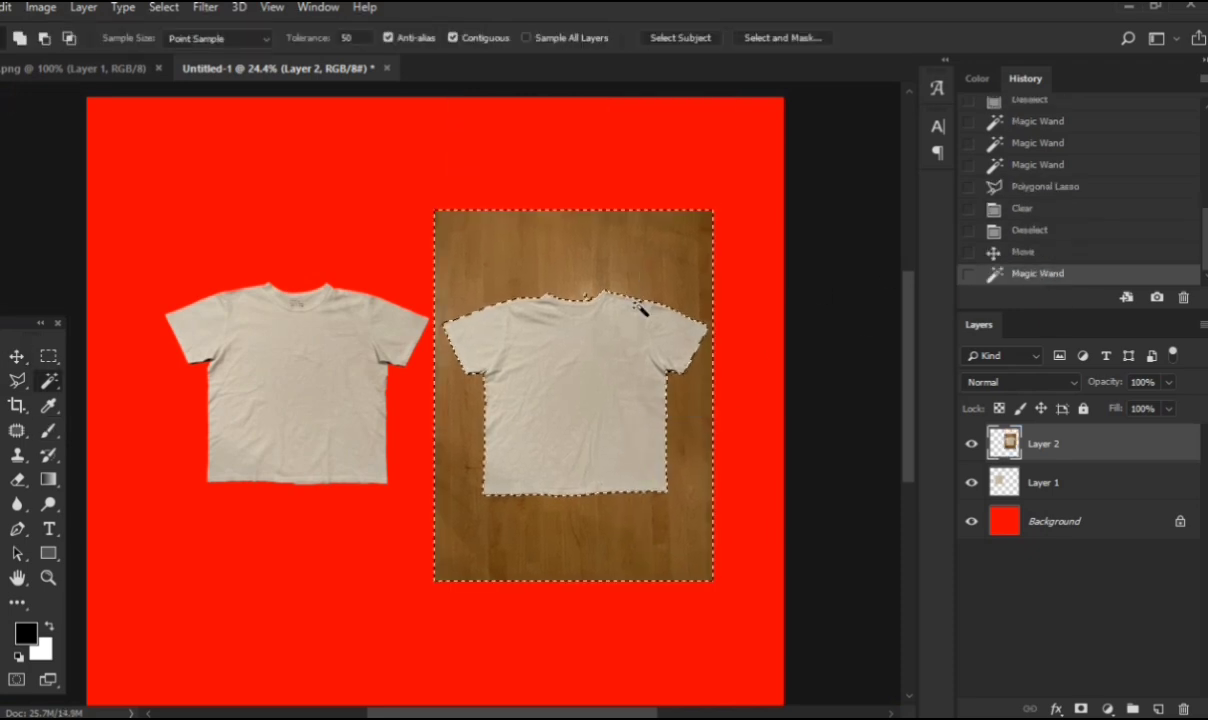
scroll(636, 310, "up", 3)
left_click(548, 300)
scroll(545, 330, "down", 1)
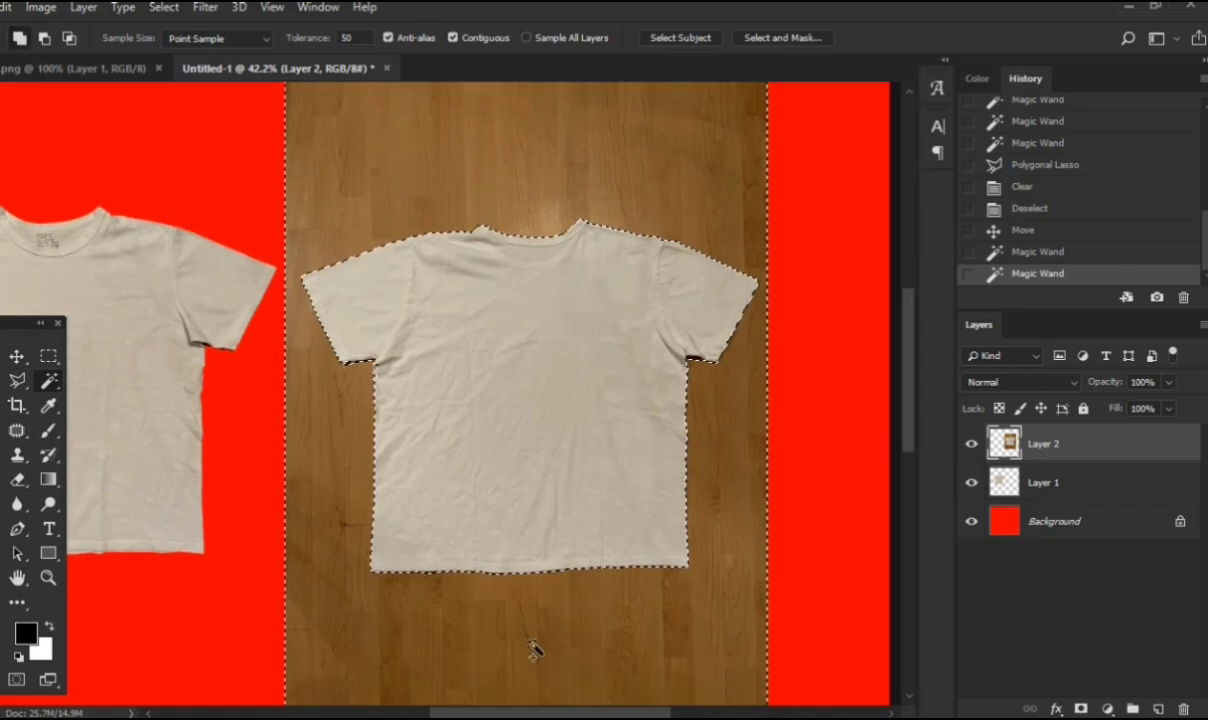
left_click(512, 630)
Step: Delete the selected wood background around the back t-shirt and clear the selection
key("Delete")
scroll(497, 617, "down", 4)
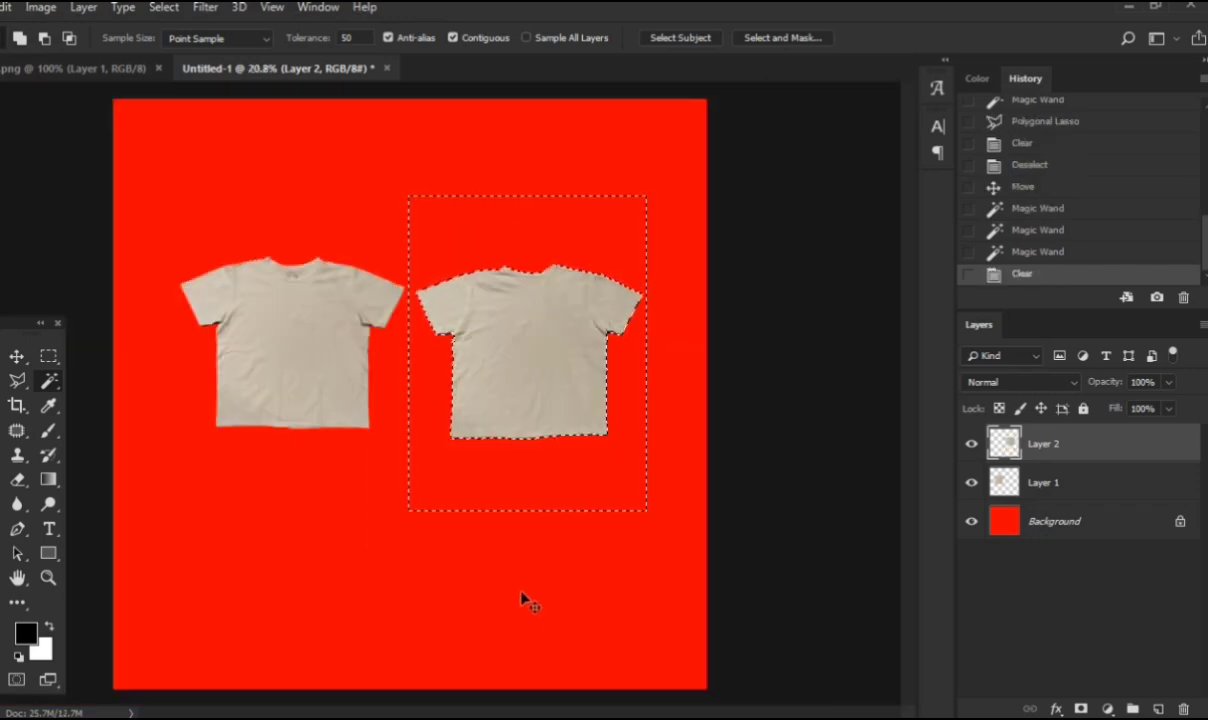
key("ctrl+d")
Step: Erase stray remnants below the back t-shirt using a rectangular marquee selection about 18.8 by 6.6 in
key("v")
scroll(578, 376, "up", 3)
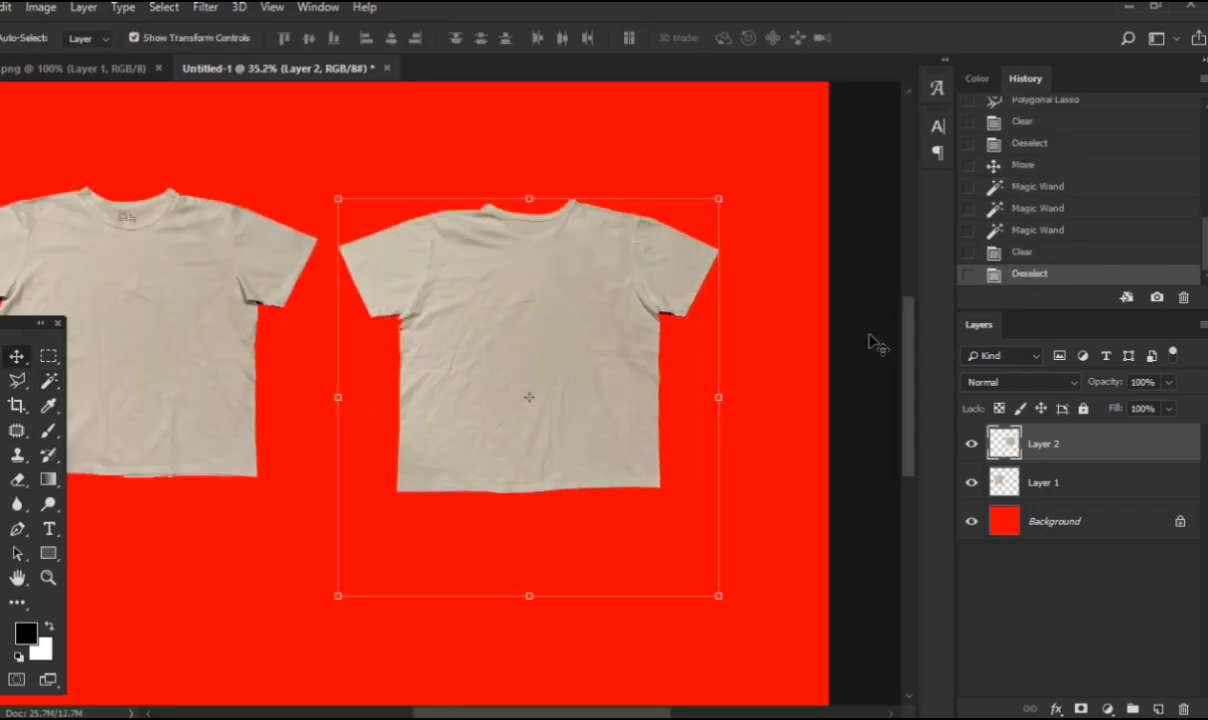
left_click_drag(909, 350, 917, 325)
scroll(698, 342, "left", 2)
scroll(689, 362, "down", 2)
scroll(688, 362, "down", 1)
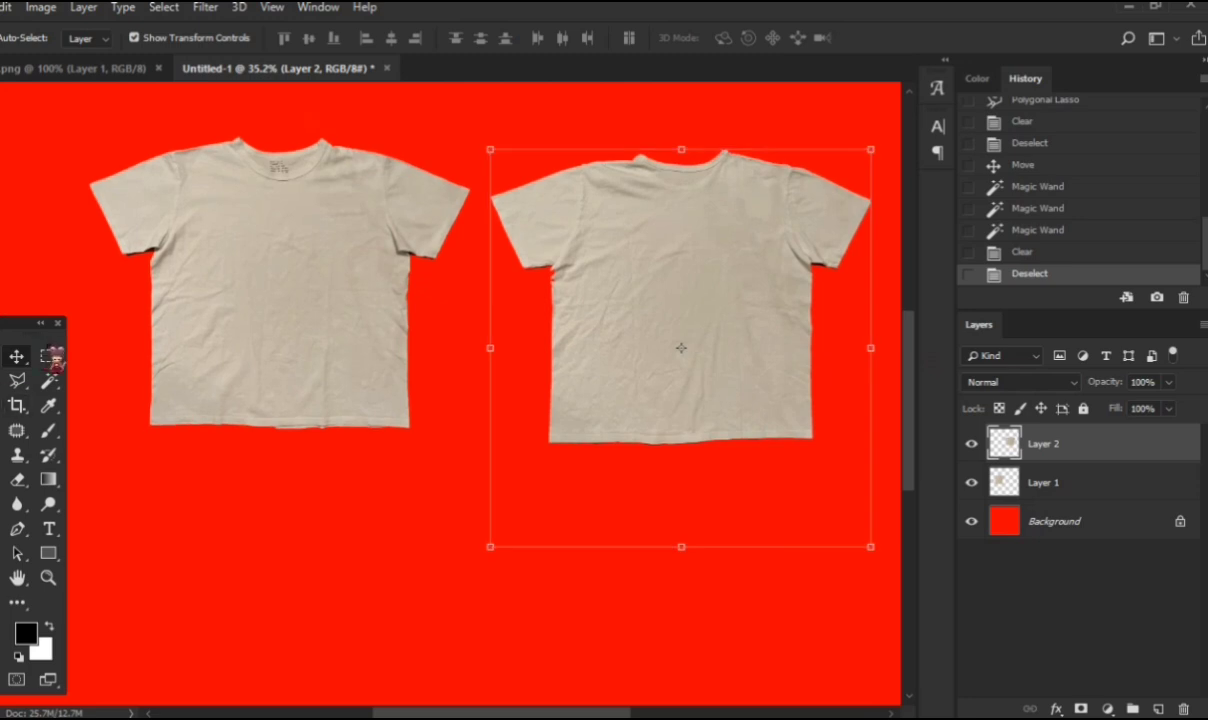
key("m")
scroll(345, 485, "right", 2)
left_click_drag(298, 615, 750, 458)
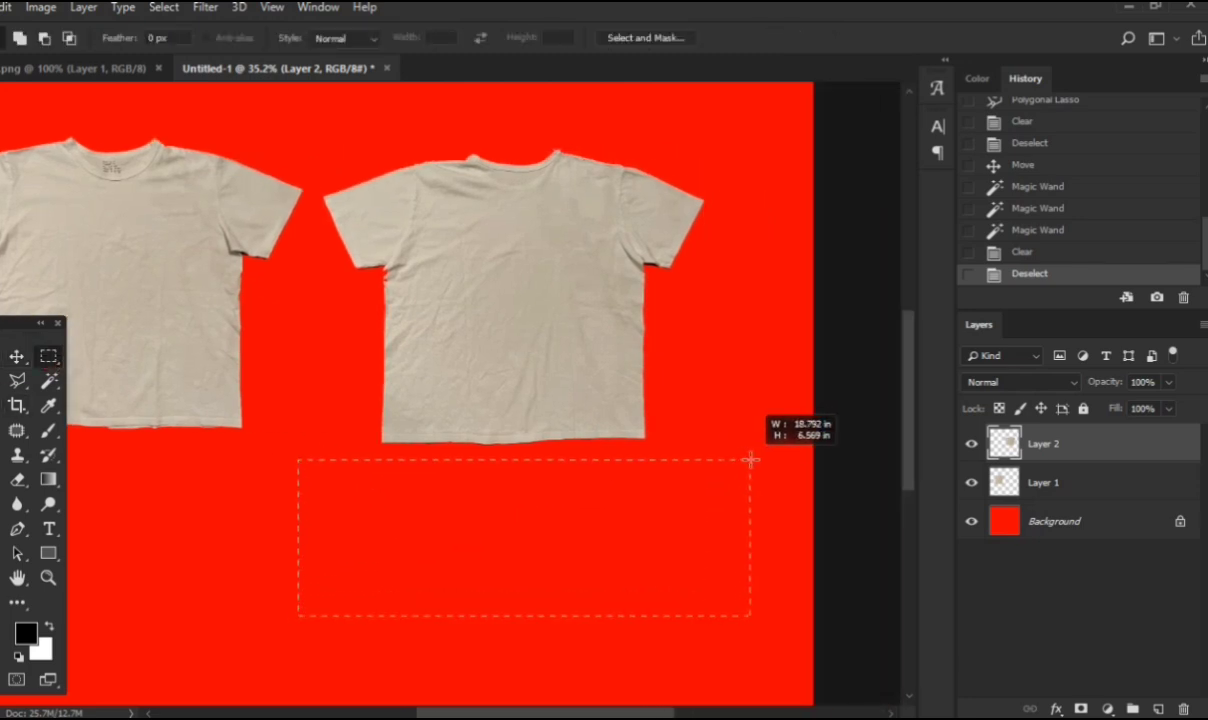
key("Delete")
Step: Make the front t-shirt's layer active and clear the rectangular selection below the back t-shirt
scroll(377, 350, "left", 2)
key("v")
left_click(361, 358)
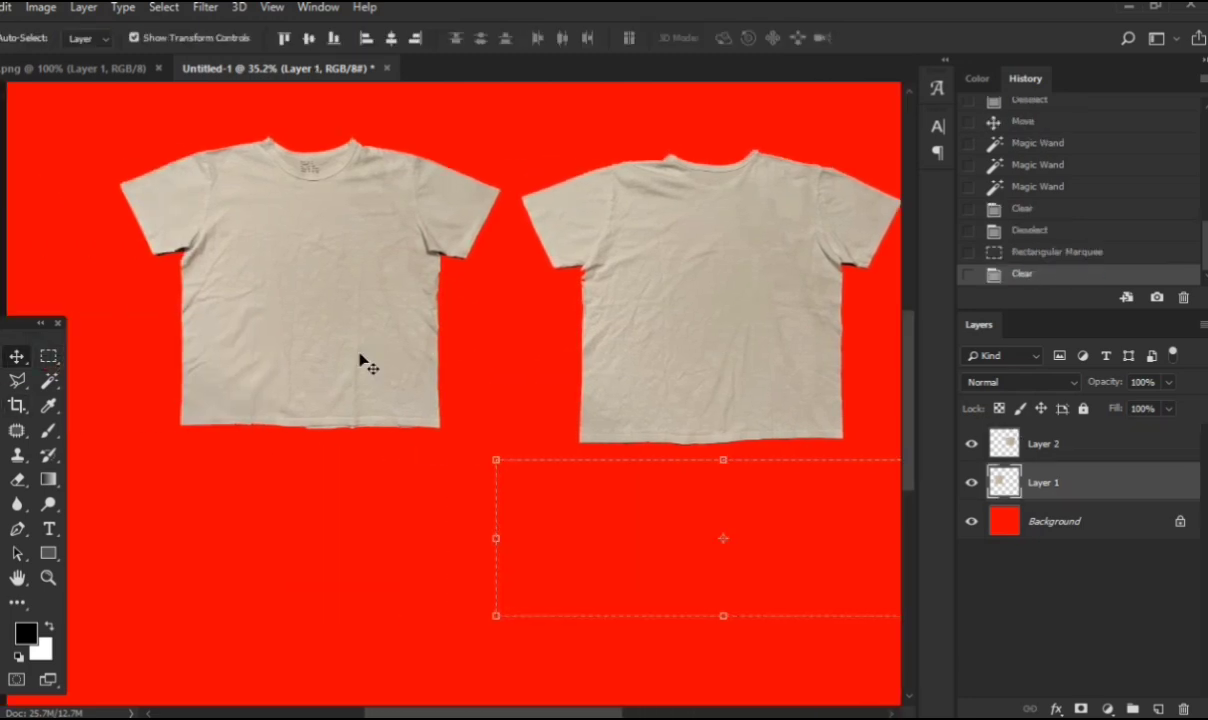
key("m")
key("ctrl+d")
key("v")
scroll(361, 358, "down", 2)
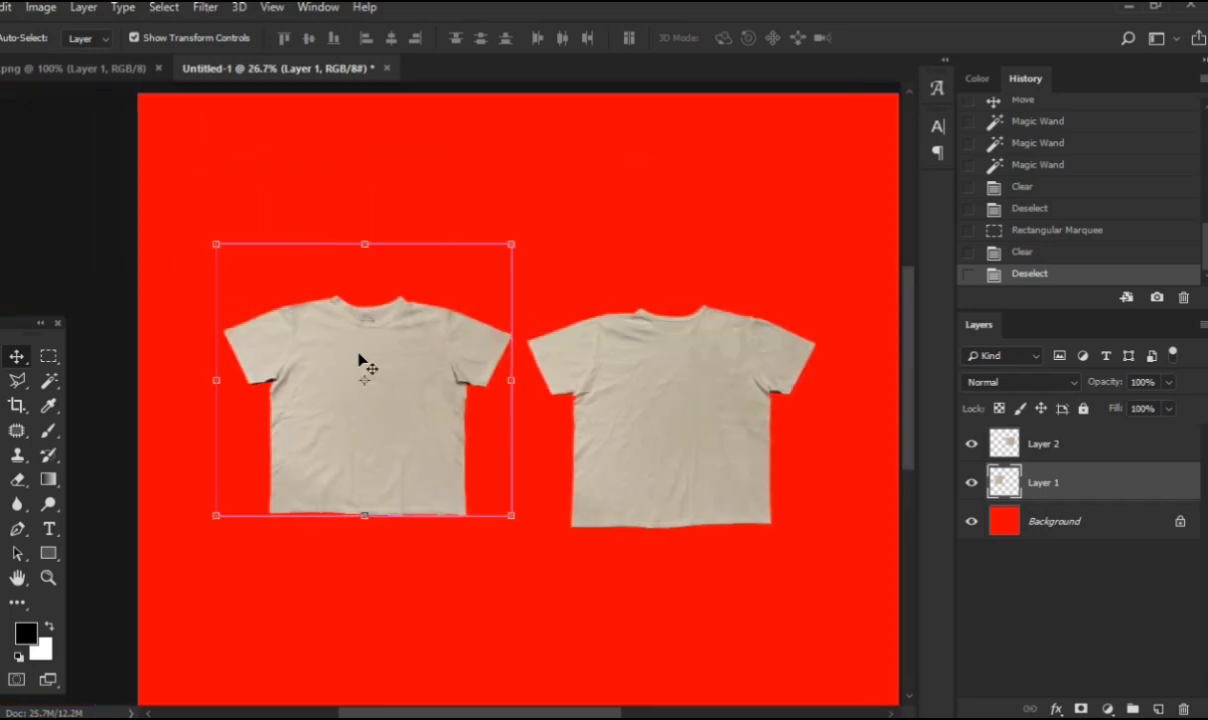
Step: Erase stray remnants above the front t-shirt using a wide rectangular marquee, and clear the selection
left_click(49, 356)
left_click_drag(183, 203, 682, 278)
key("Delete")
key("ctrl+d")
key("v")
Step: Trim the uneven strip along the front t-shirt's bottom hem with a Polygonal Lasso selection, delete it and clear the selection
scroll(449, 503, "up", 10)
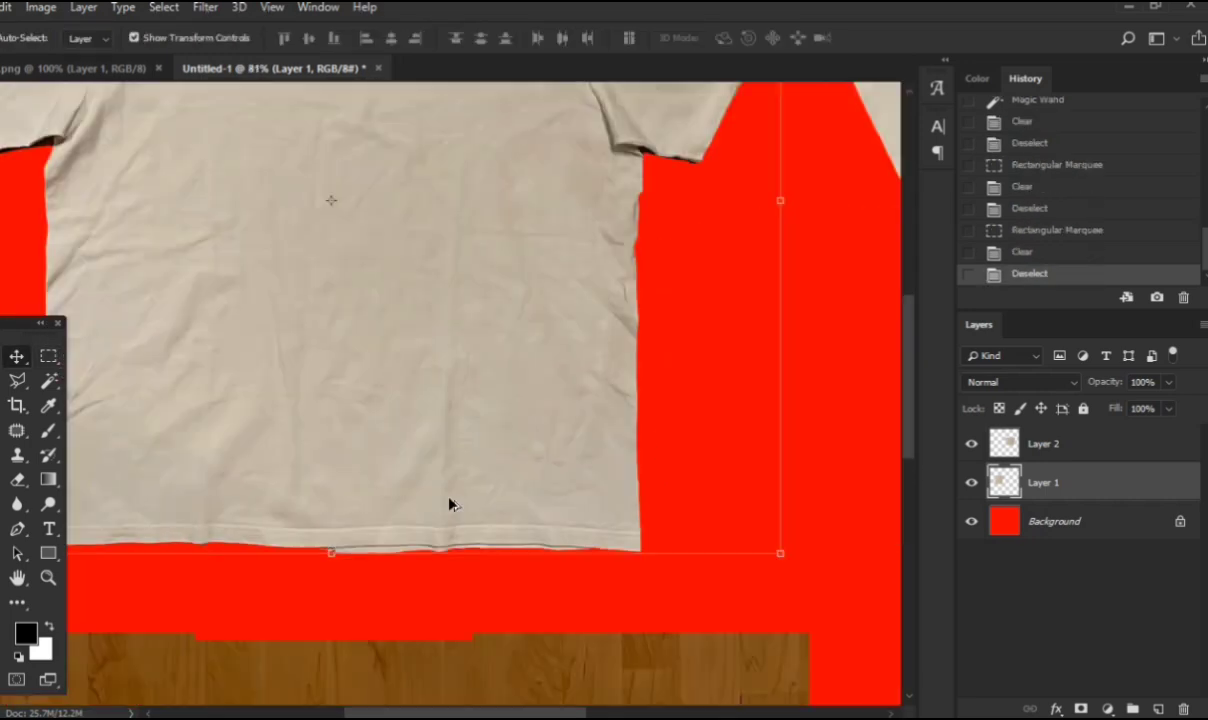
left_click(20, 380)
left_click(236, 352)
left_click(306, 349)
left_click(397, 345)
left_click(558, 340)
left_click(626, 348)
left_click(673, 345)
left_click(737, 342)
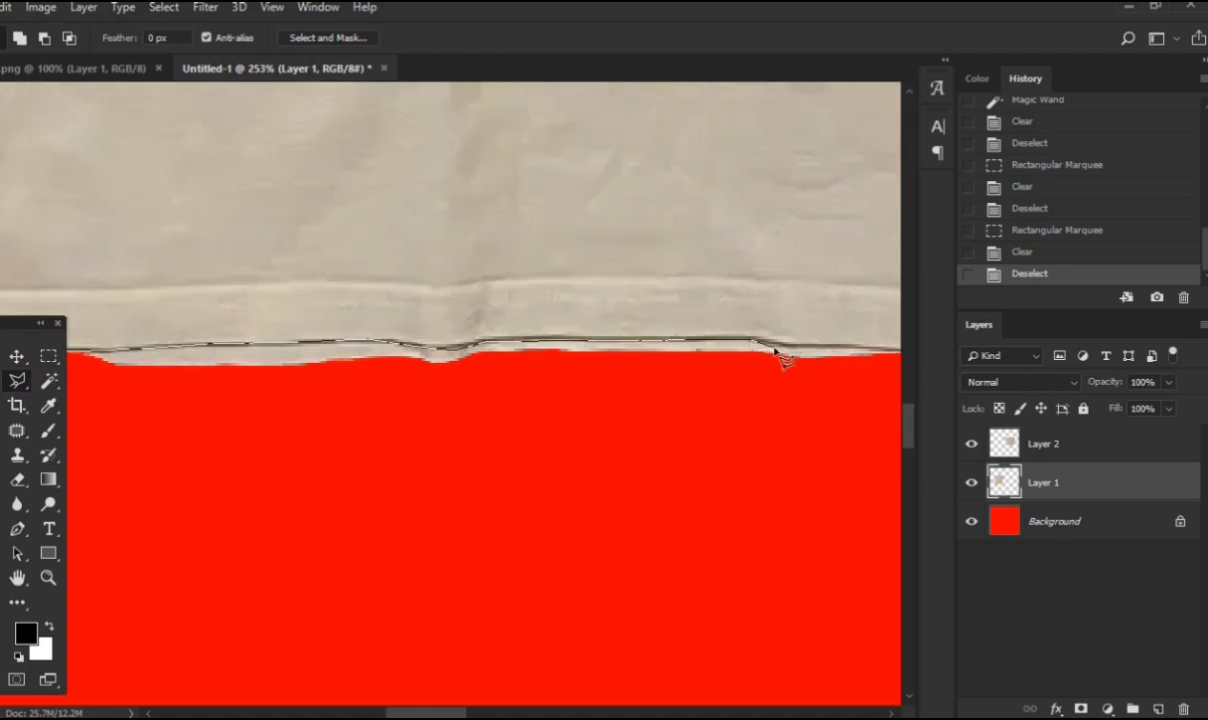
left_click(774, 350)
left_click(669, 480)
left_click(335, 474)
left_click(107, 453)
left_click(72, 352)
key("Delete")
key("ctrl+d")
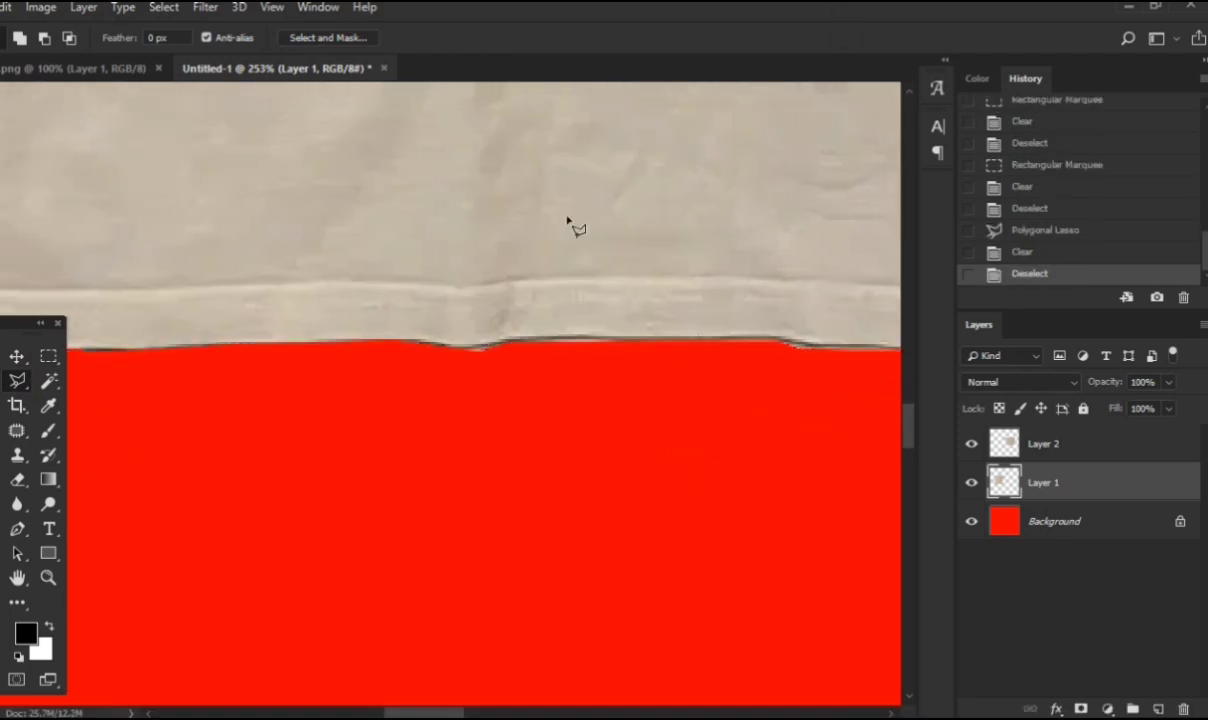
Step: Reposition the back t-shirt level beside the front one, and shift the front t-shirt slightly down and to the left
scroll(571, 224, "down", 10)
scroll(571, 224, "up", 2)
left_click_drag(300, 355, 430, 276)
key("v")
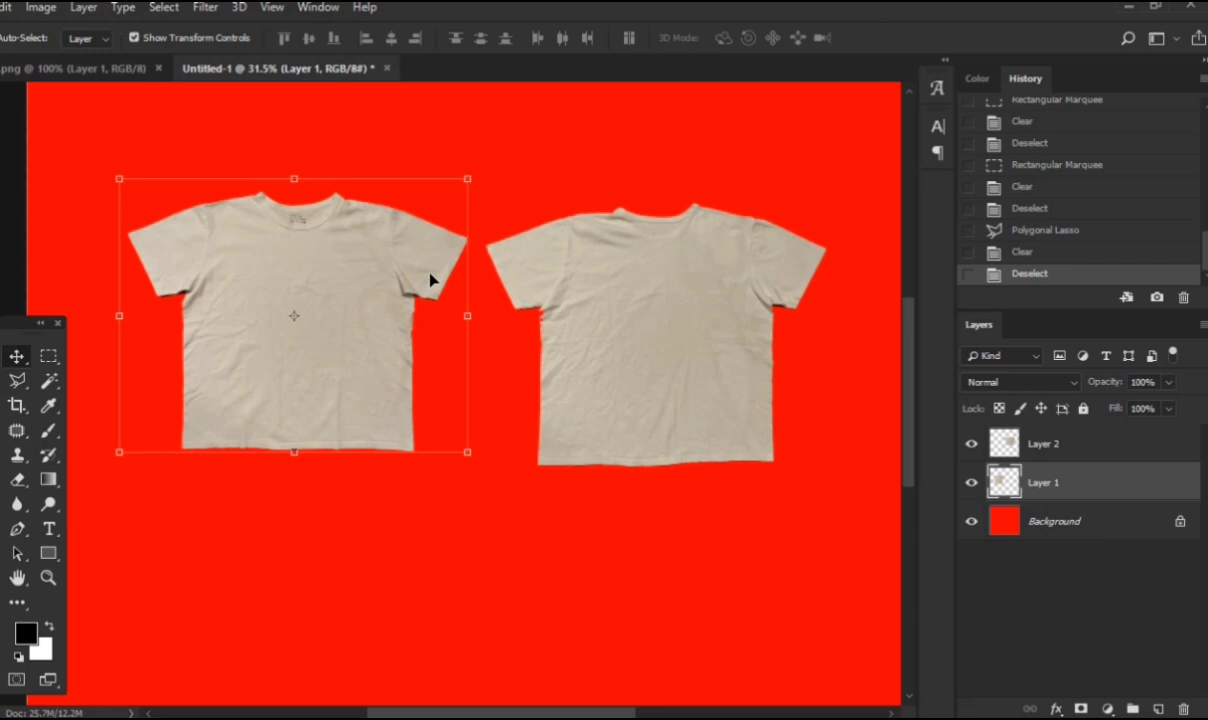
left_click(676, 296)
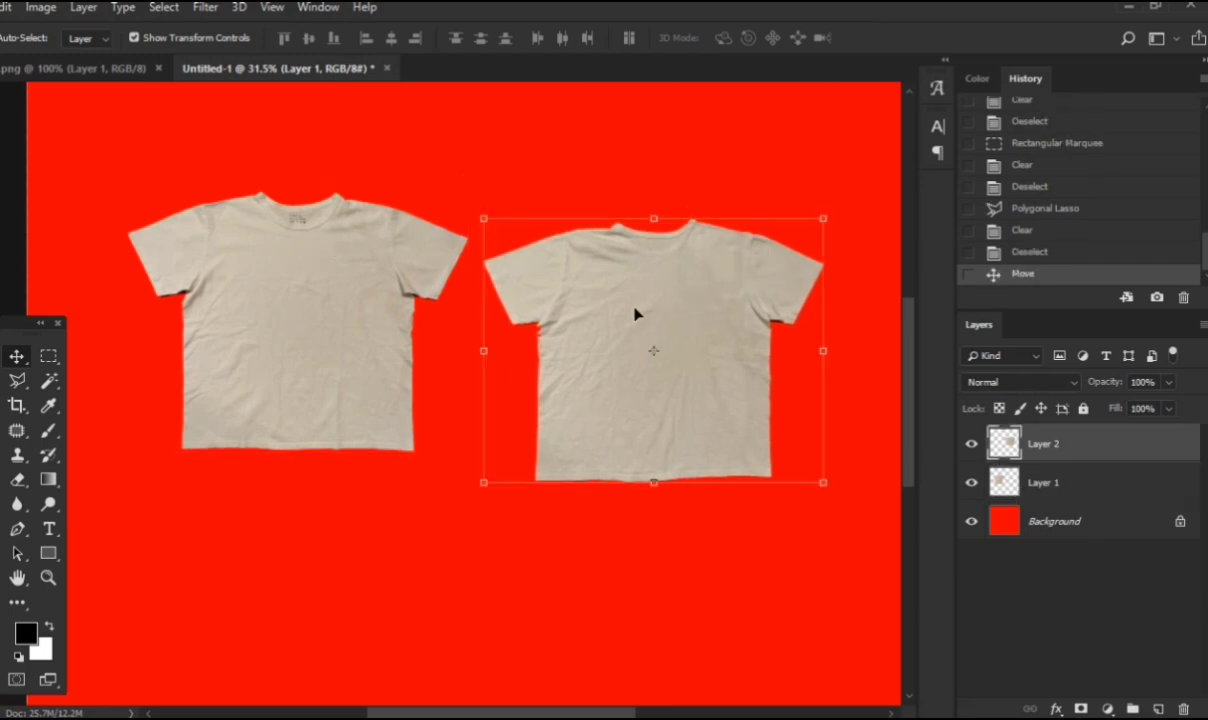
scroll(636, 313, "up", 5)
scroll(633, 313, "down", 3)
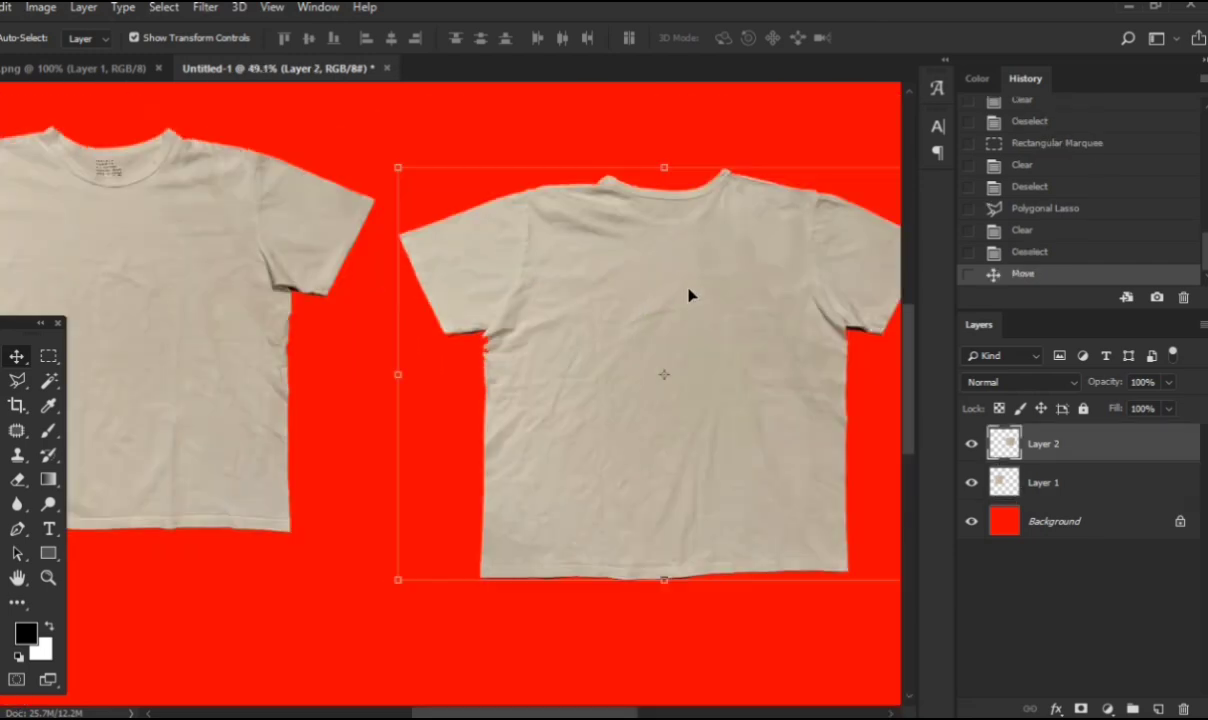
left_click_drag(690, 293, 717, 250)
scroll(717, 250, "left", 4)
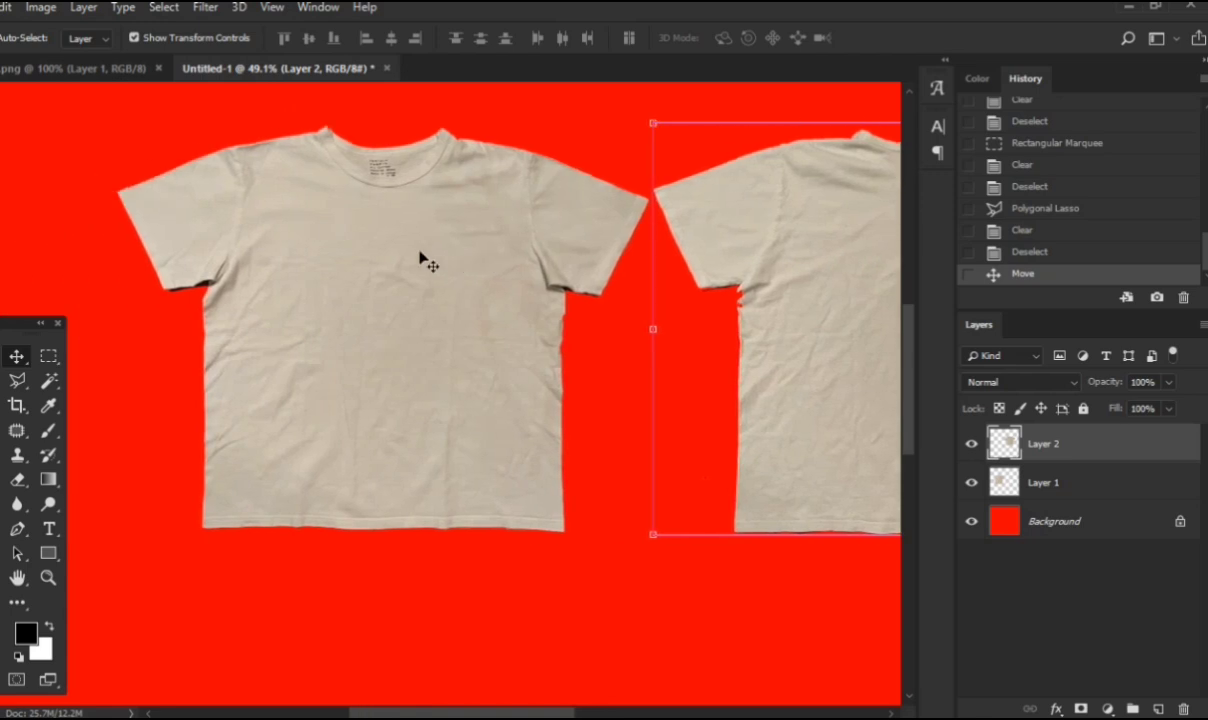
scroll(364, 291, "up", 2)
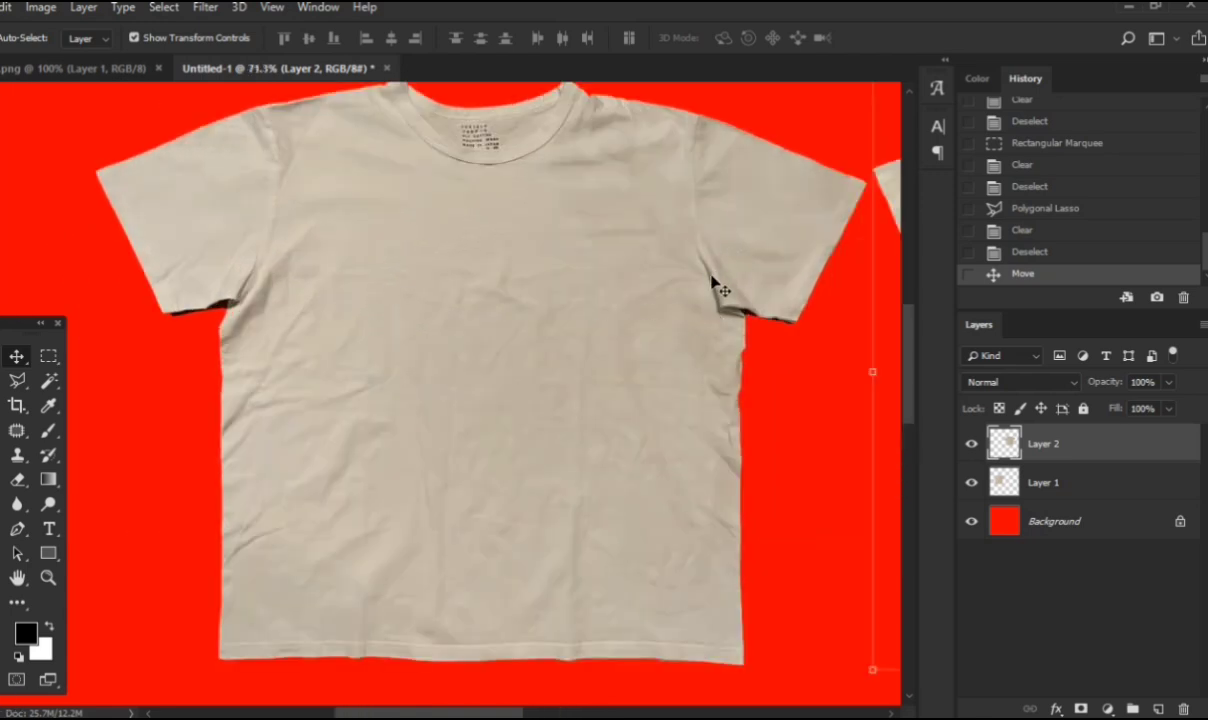
left_click_drag(715, 285, 678, 315)
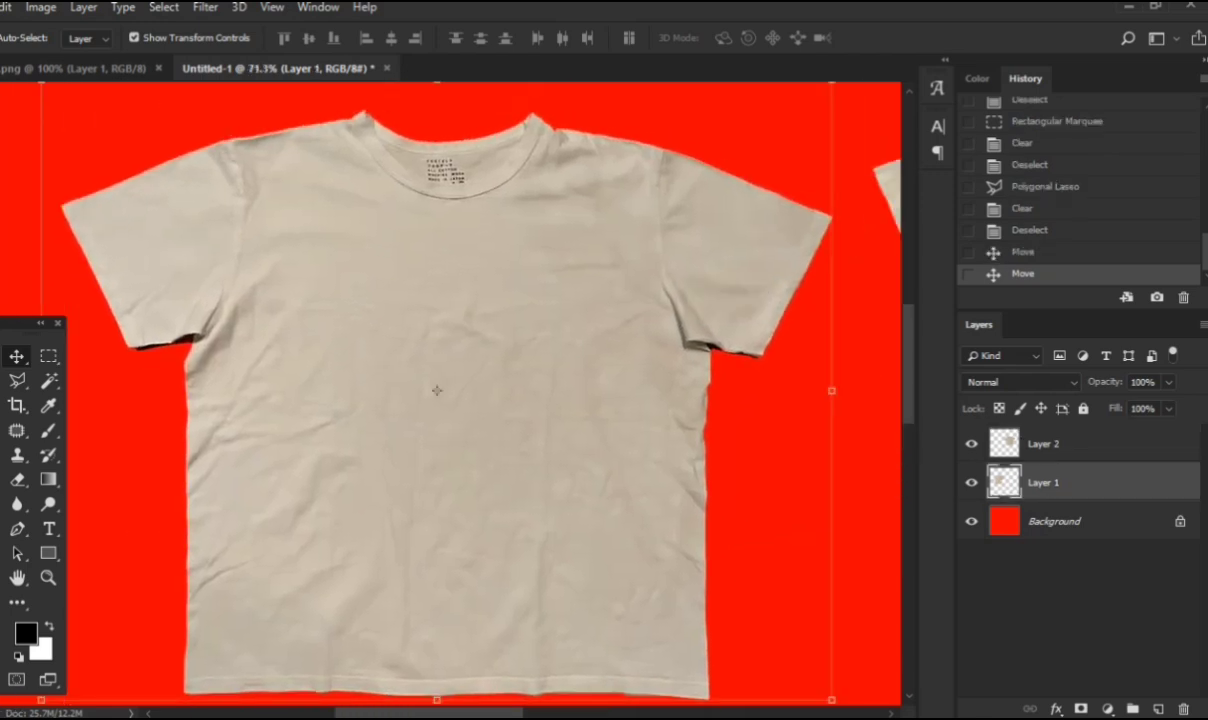
Step: Select the front t-shirt's right-hand armpit fold and sleeve seam with the Polygonal Lasso, apply a Content-Aware fill and deselect
left_click(17, 382)
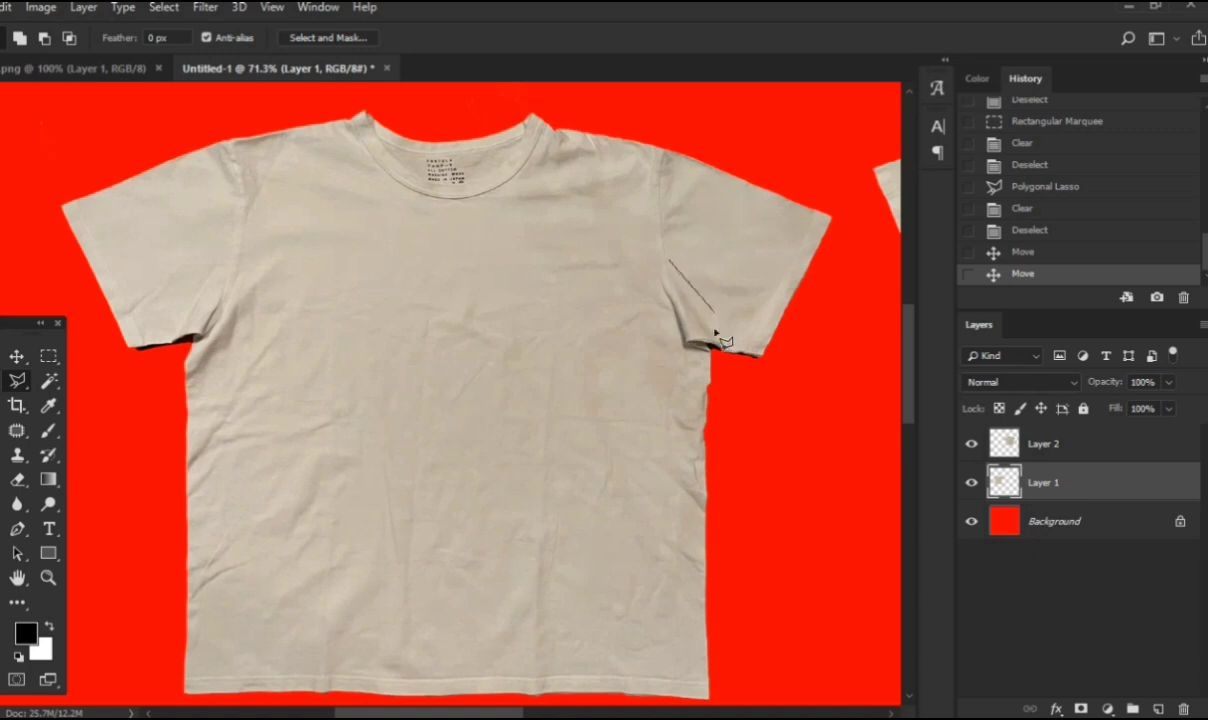
left_click(704, 392)
left_click(660, 270)
right_click(668, 296)
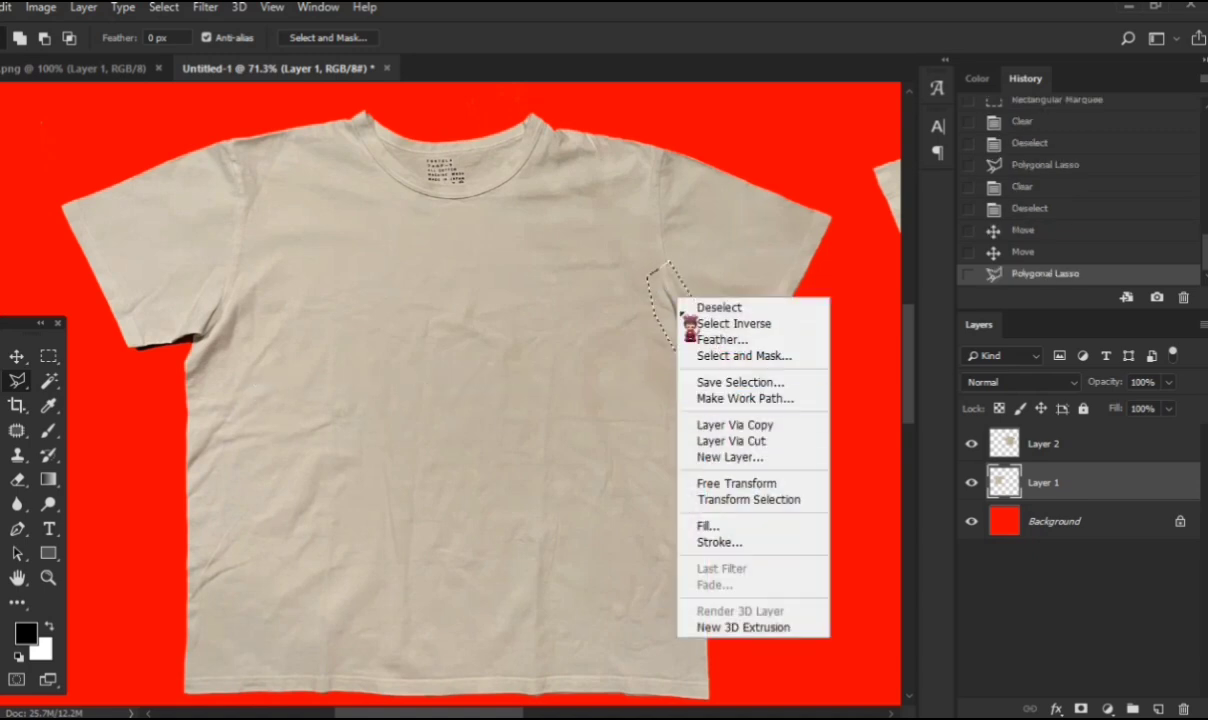
key("Escape")
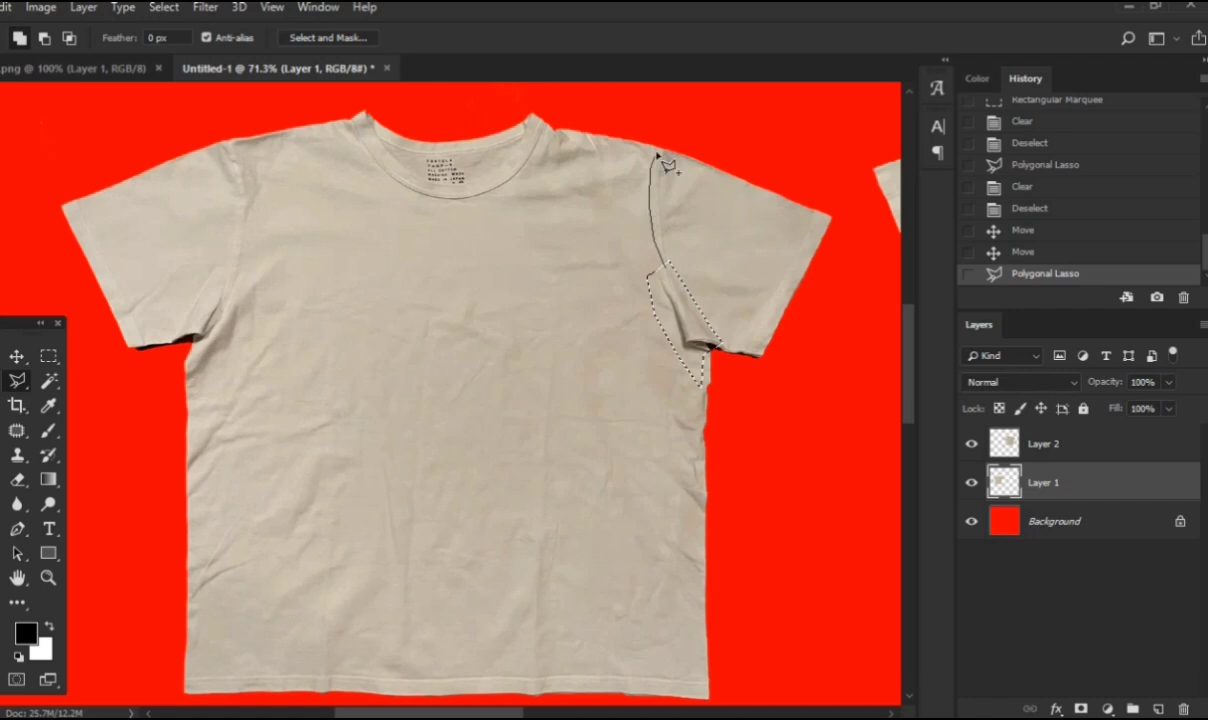
double_click(678, 284)
right_click(674, 264)
left_click(740, 479)
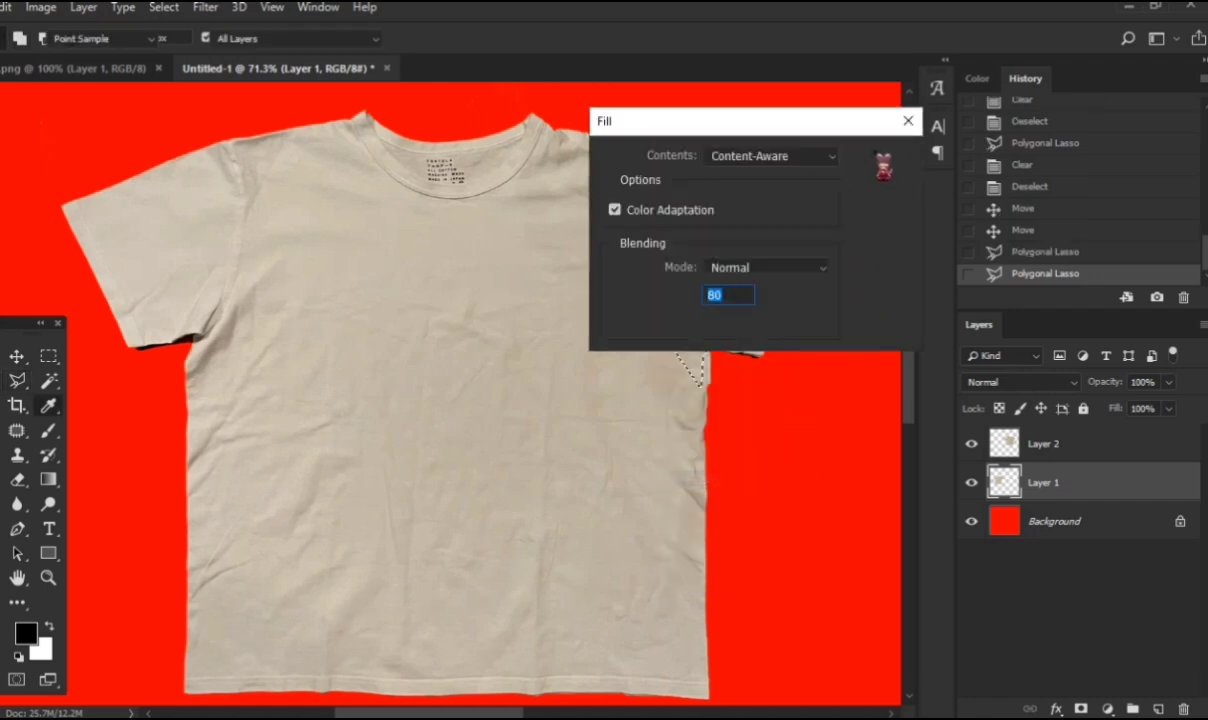
left_click(877, 155)
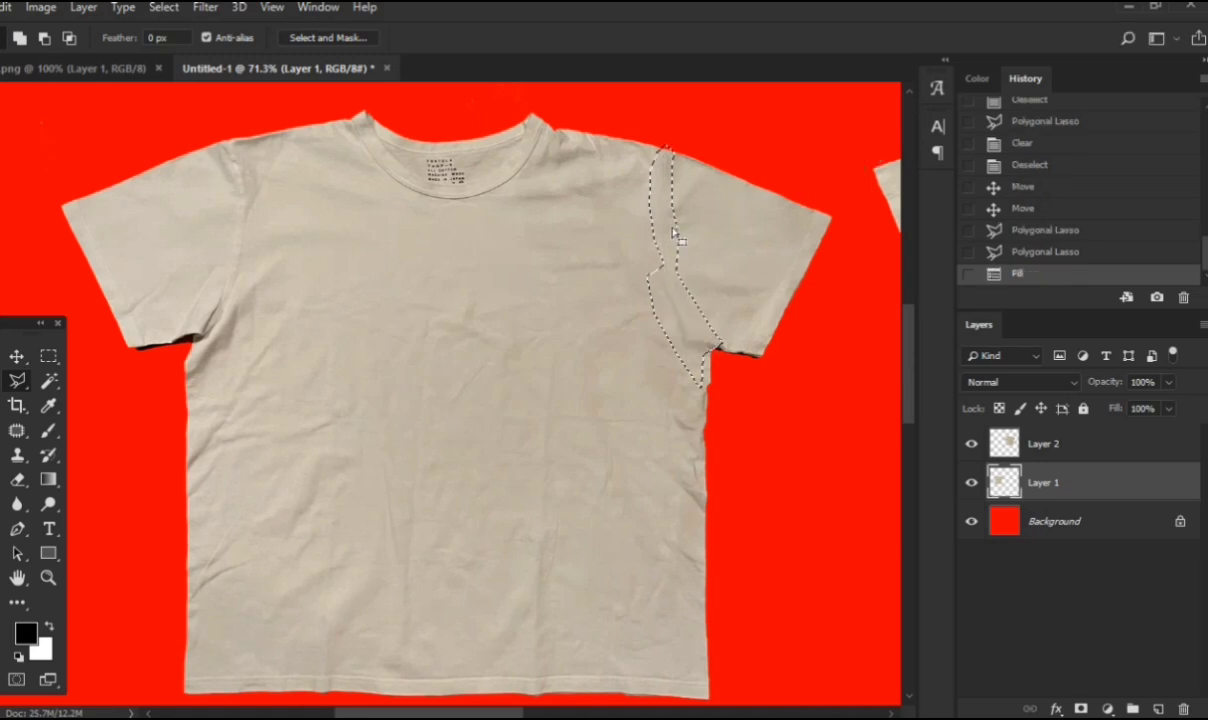
key("ctrl+d")
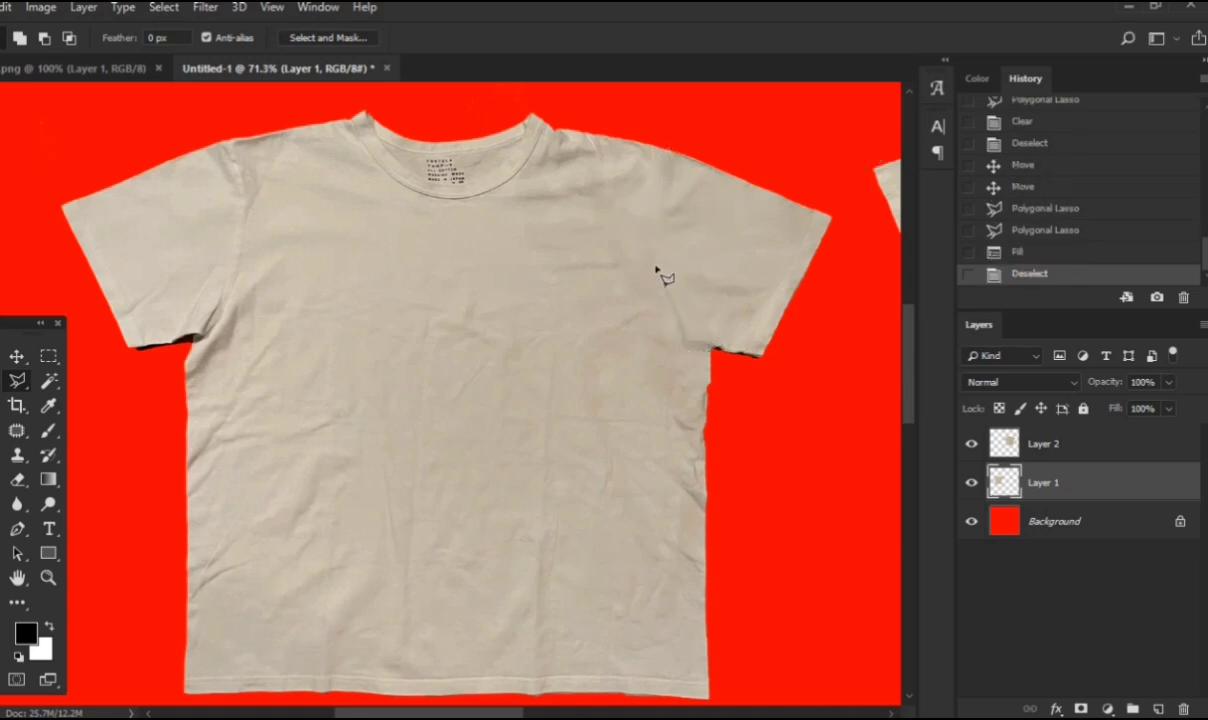
Step: Retouch the front t-shirt's right-hand armpit edge with the Clone Stamp, using the plain chest fabric as the source
key("s")
right_click(425, 261)
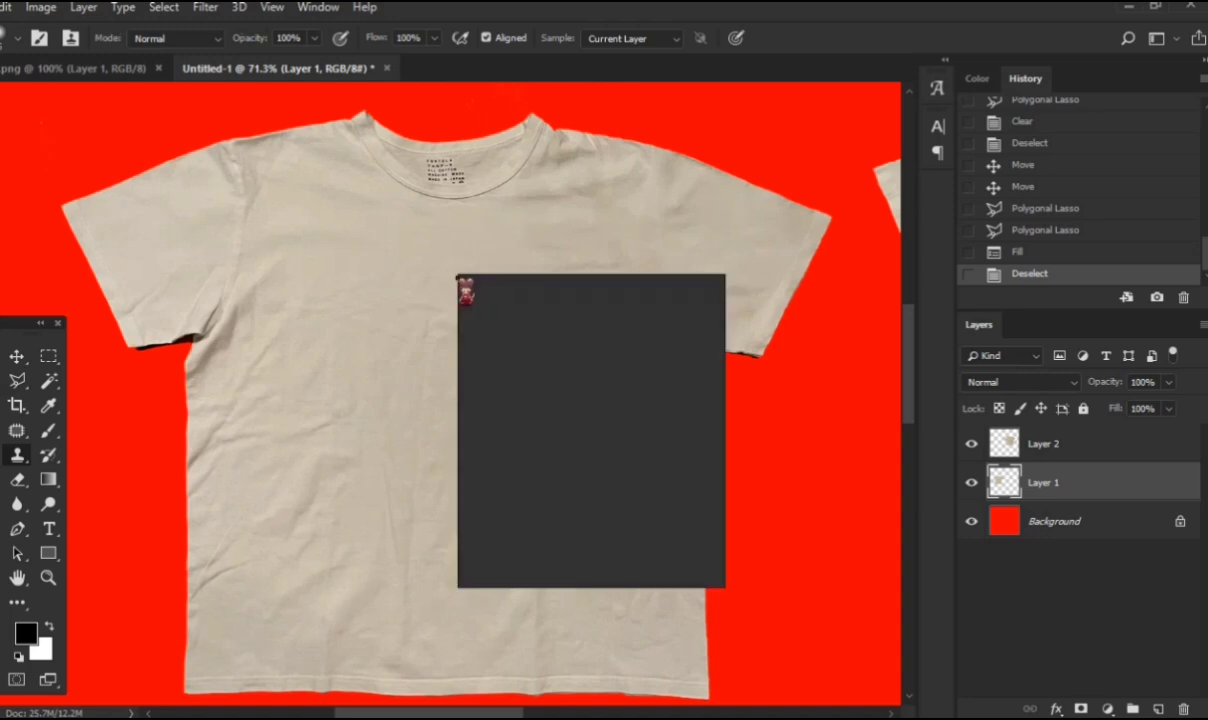
right_click(426, 272, "alt")
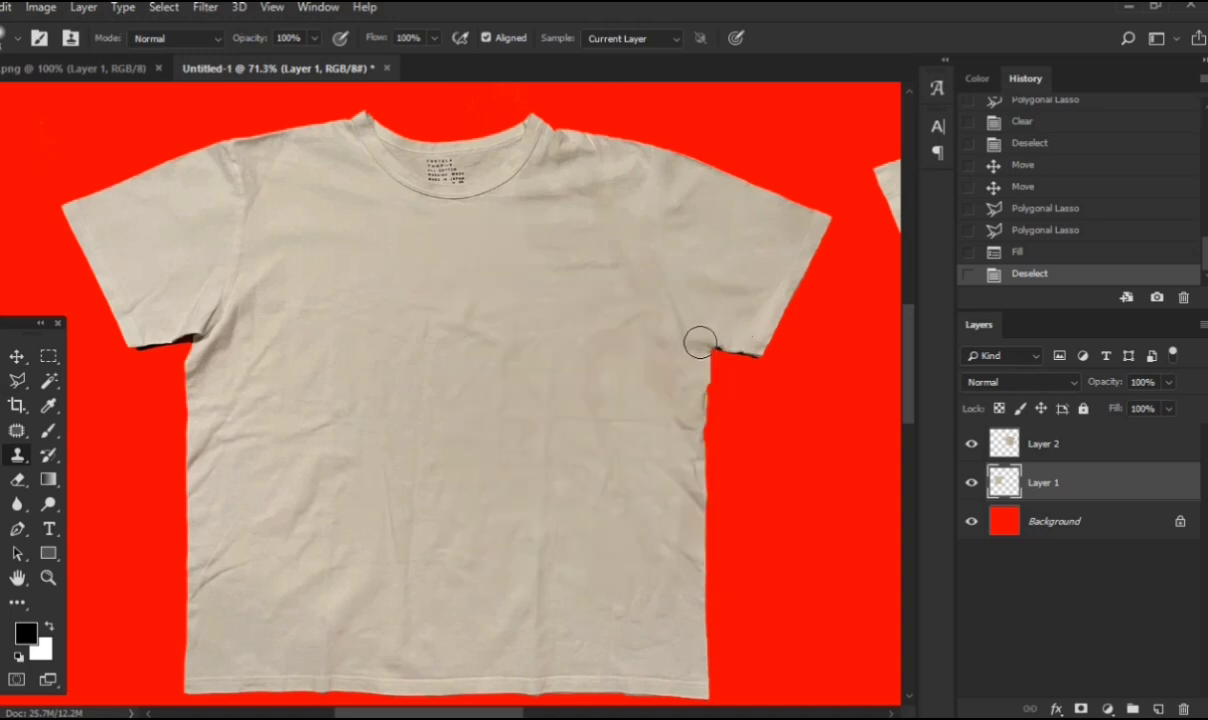
left_click_drag(685, 319, 749, 392)
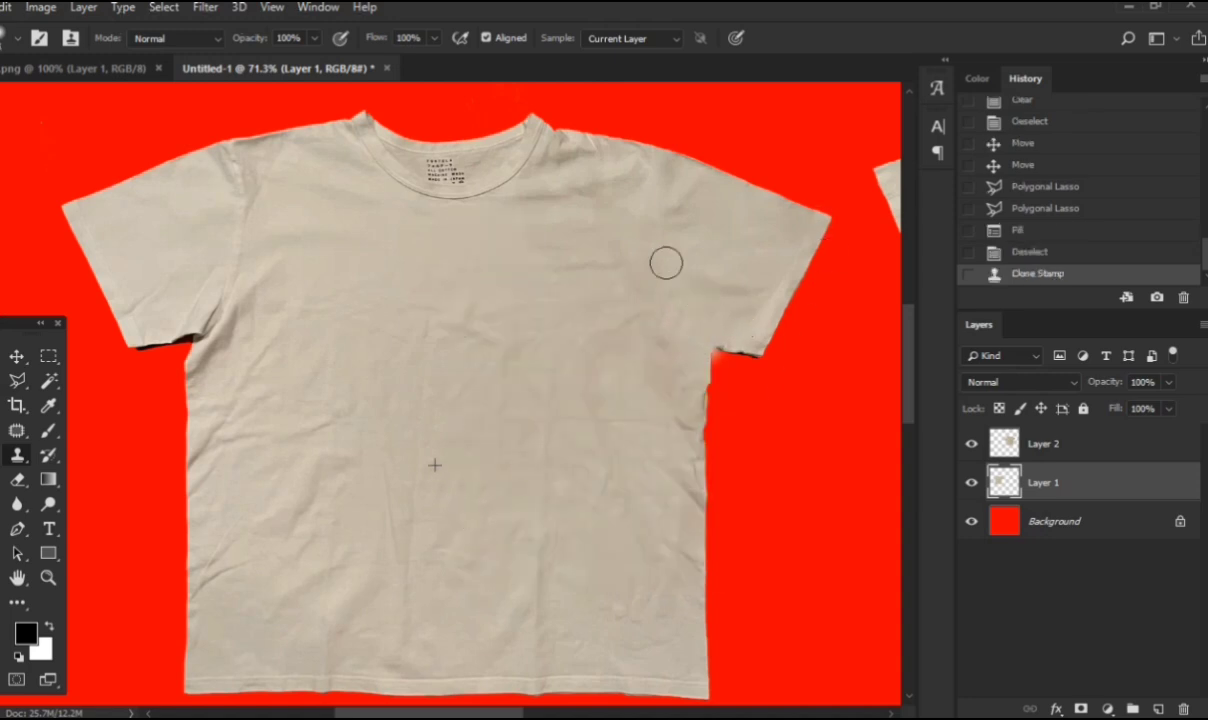
Step: Copy a square patch of fabric from the front t-shirt's lower body and paste it over the left-hand sleeve and armpit
left_click(52, 358)
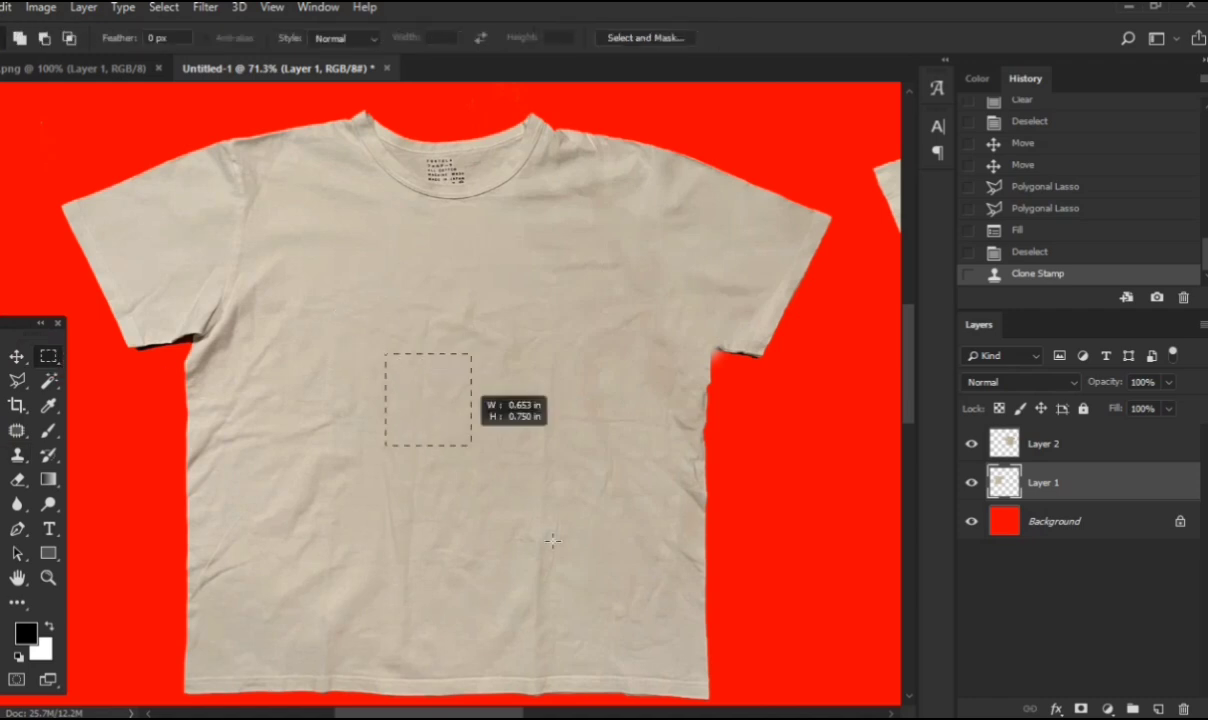
left_click_drag(553, 540, 608, 580)
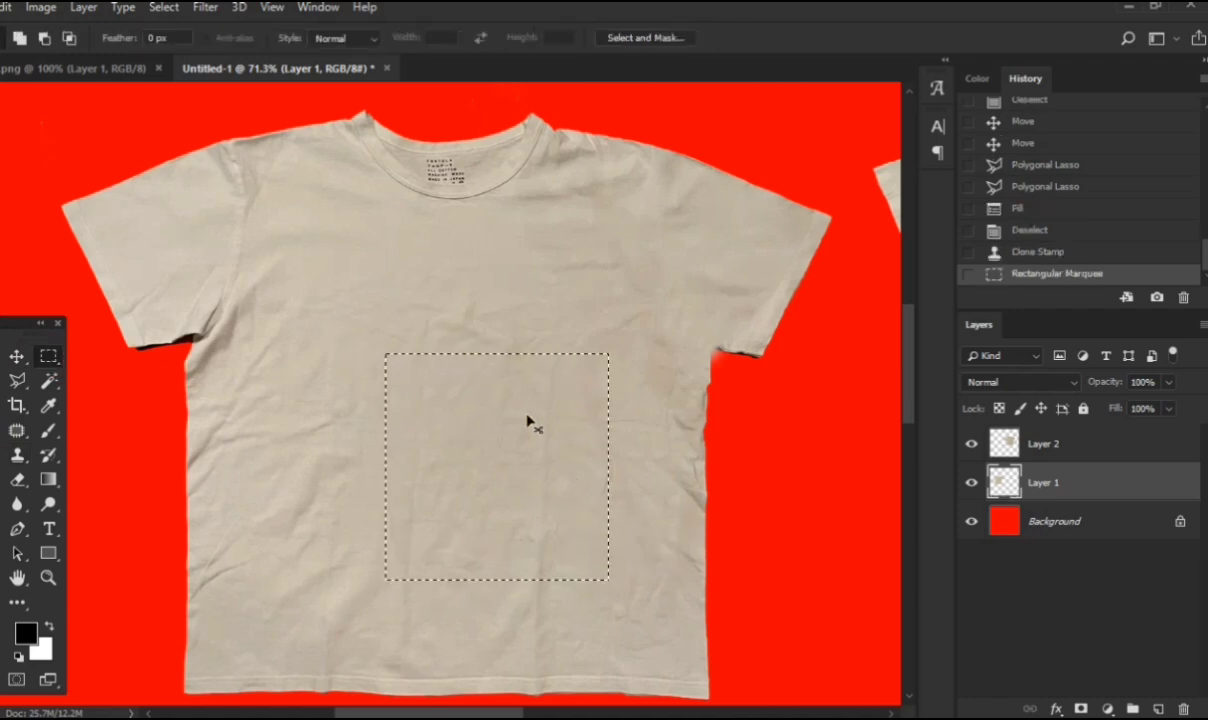
key("ctrl+c")
key("ctrl+v")
key("v")
left_click_drag(549, 529, 278, 375)
Step: Try to blend the pasted fabric patch by erasing its edges with a soft Eraser, and delete the patch layer
key("e")
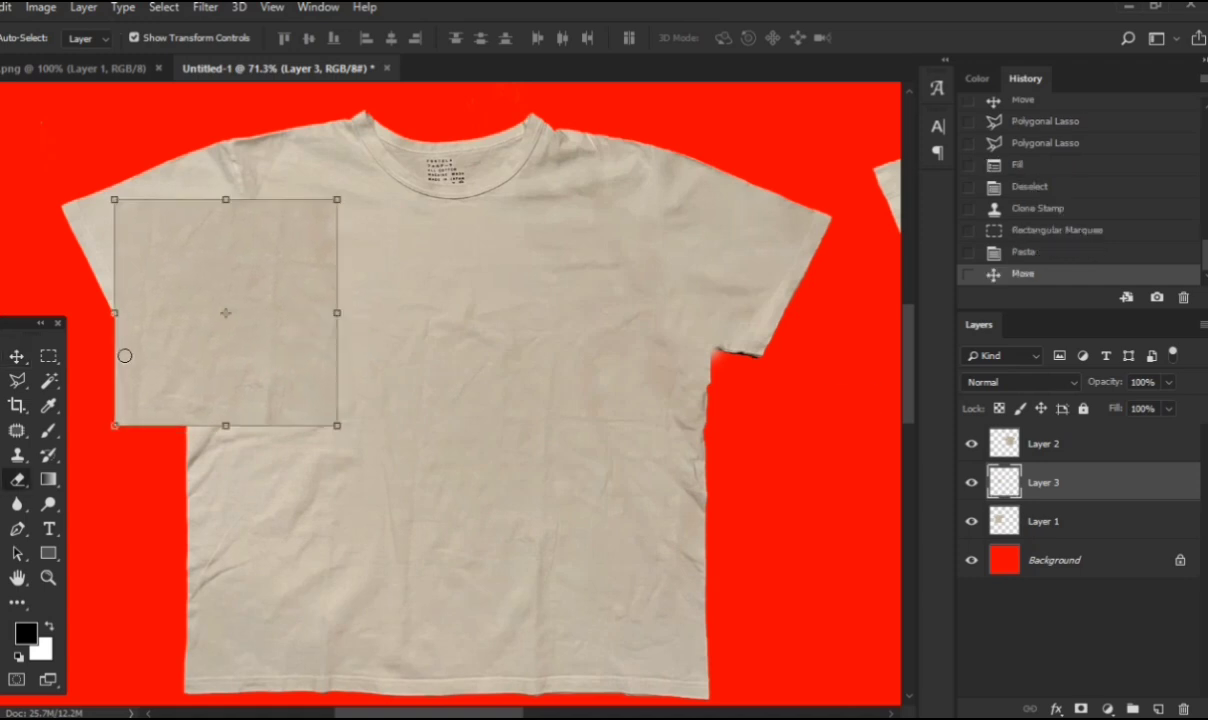
left_click_drag(125, 356, 159, 357)
left_click(17, 480)
left_click_drag(328, 427, 78, 420)
mouse_move(489, 251)
left_mouse_down()
mouse_move(370, 272)
mouse_move(342, 259)
left_mouse_up()
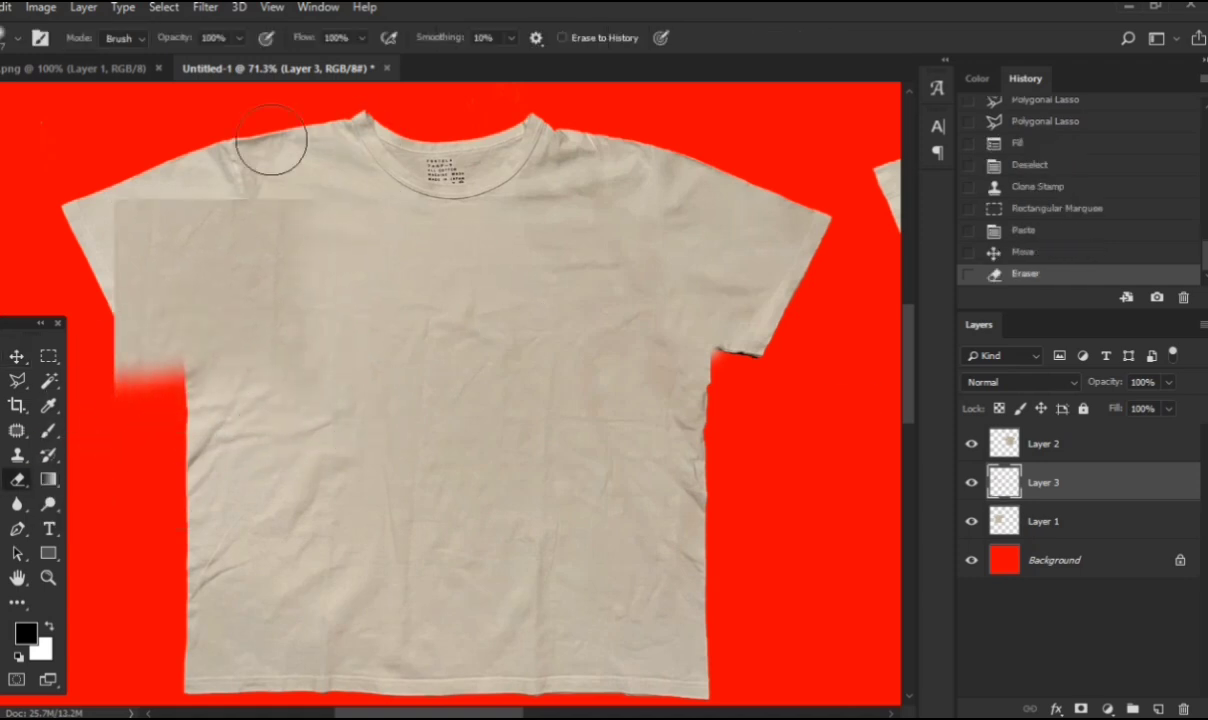
left_click_drag(271, 141, 178, 151)
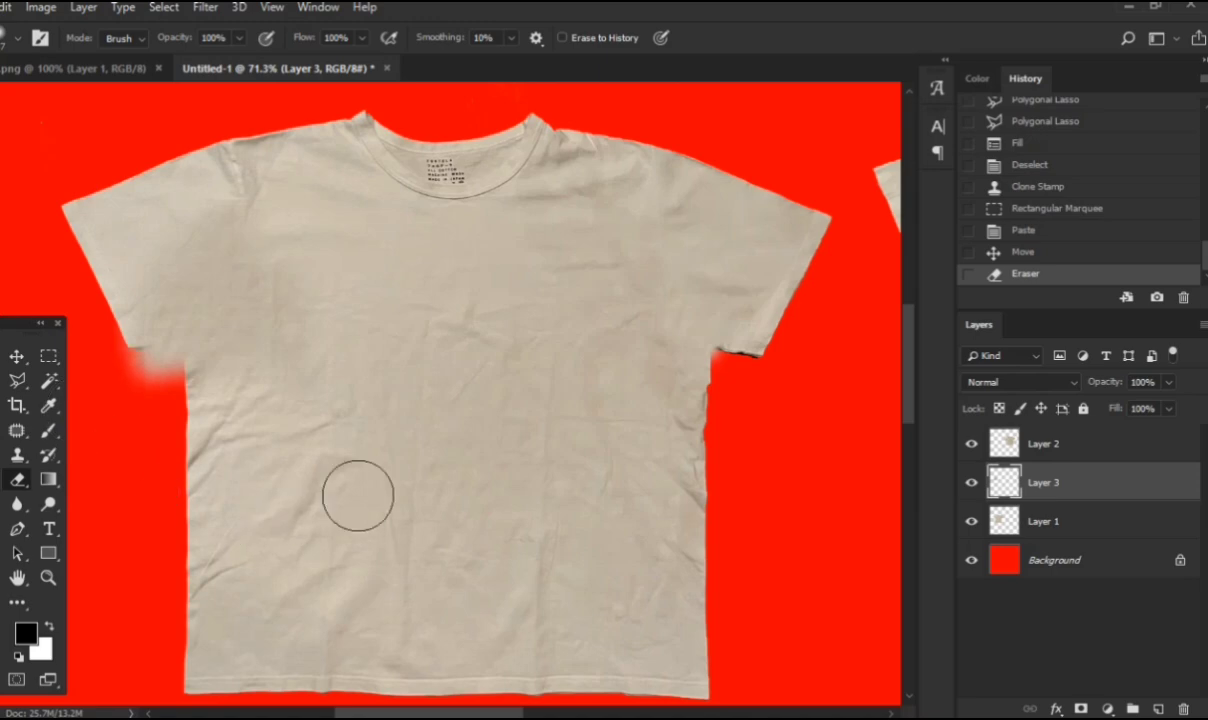
mouse_move(337, 390)
left_mouse_down()
mouse_move(305, 340)
mouse_move(218, 551)
left_mouse_up()
key("v")
key("Delete")
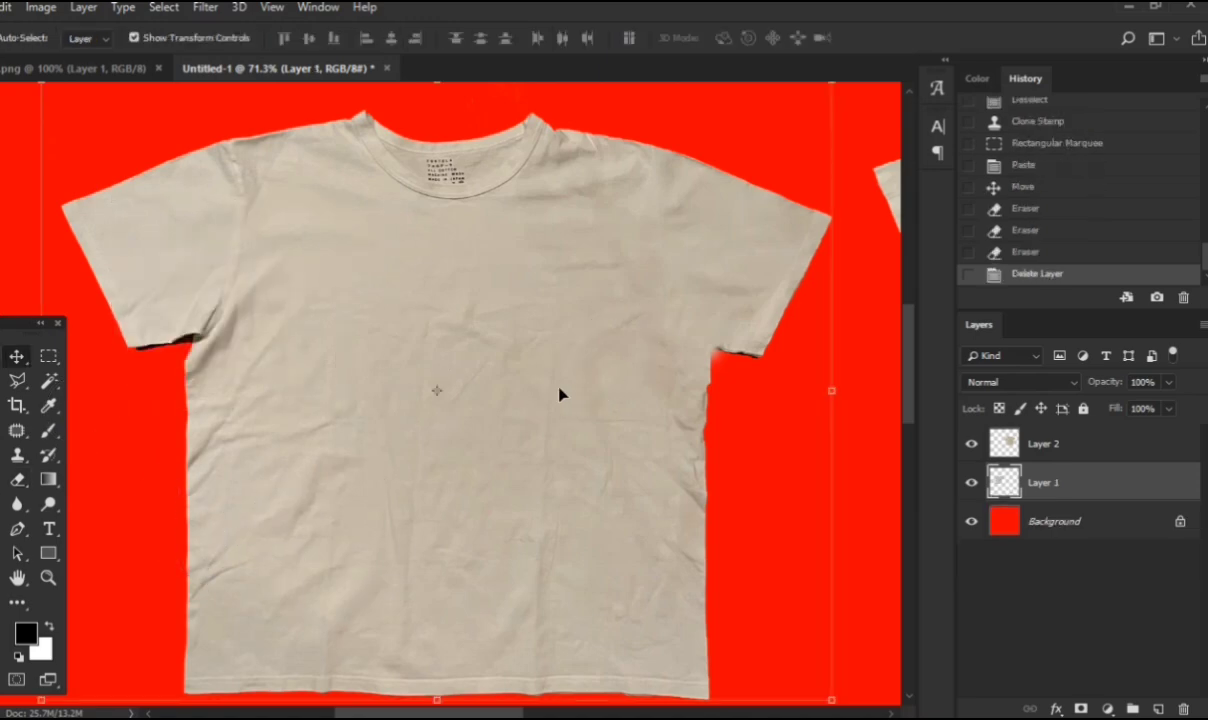
Step: Select the front t-shirt's left-hand armpit fold and sleeve seam with the Polygonal Lasso, apply a Content-Aware fill and deselect
scroll(240, 268, "up", 4)
left_click_drag(75, 378, 137, 431)
left_click(17, 381)
left_click(328, 338)
left_click(237, 486)
left_click(208, 480)
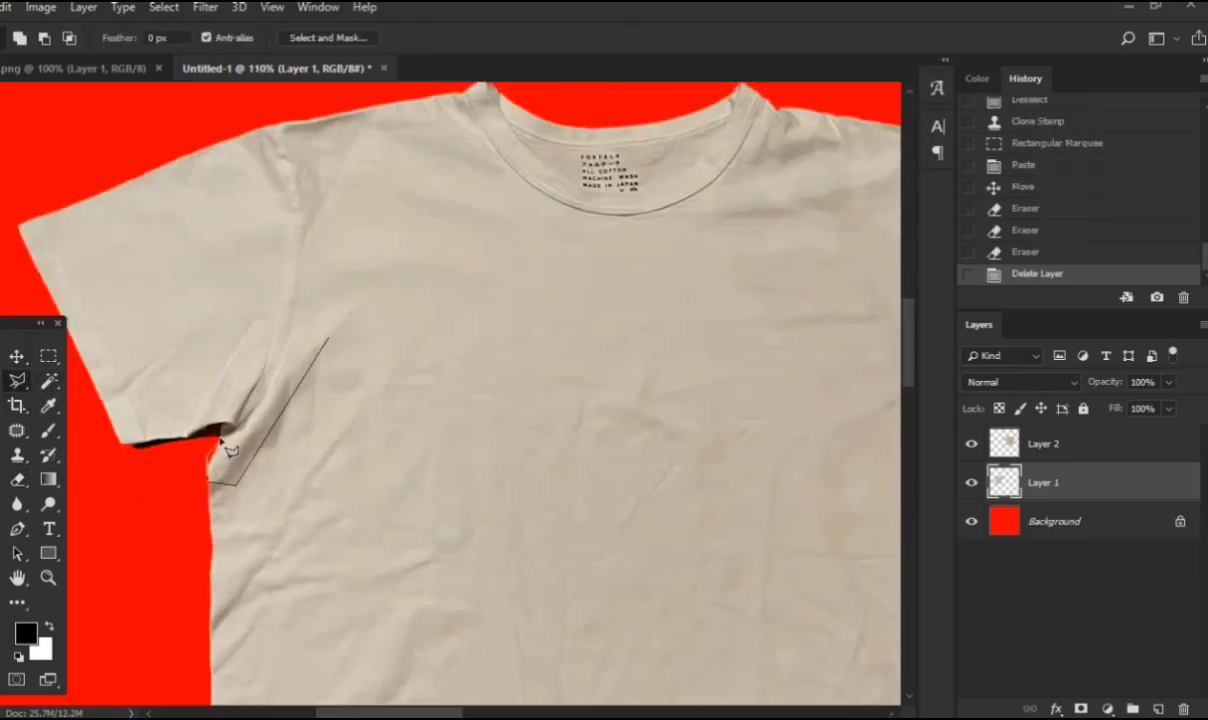
left_click(338, 327)
scroll(300, 320, "up", 2)
left_click(272, 398, "shift")
left_click(275, 411)
key("shift+F5")
left_click(884, 160)
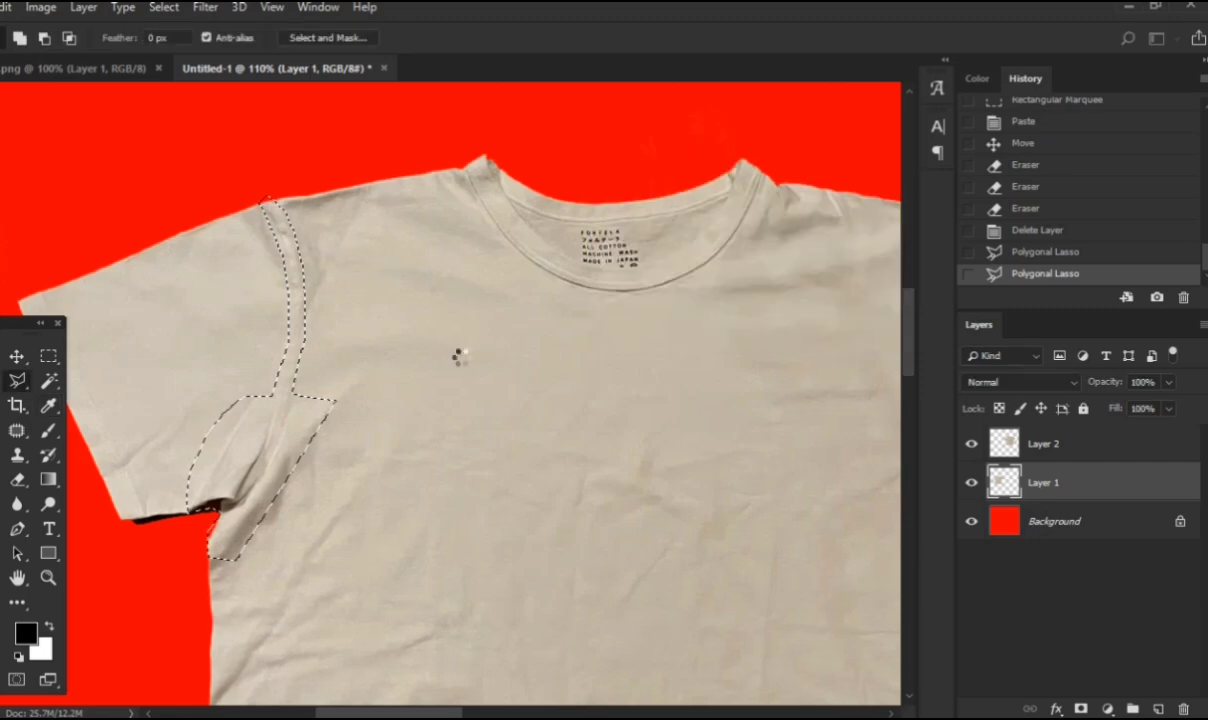
scroll(459, 358, "down", 3)
scroll(462, 360, "down", 1)
key("ctrl+d")
Step: Retouch the front t-shirt's left-hand armpit with the Clone Stamp, using clean fabric as the source
key("s")
left_click(562, 295, "alt")
left_click(268, 400)
Step: Try to remove the back t-shirt's right-hand sleeve seam and armpit fold with a Polygonal Lasso selection and a Content-Aware fill
scroll(302, 345, "down", 5)
scroll(455, 406, "right", 4)
scroll(560, 360, "down", 1)
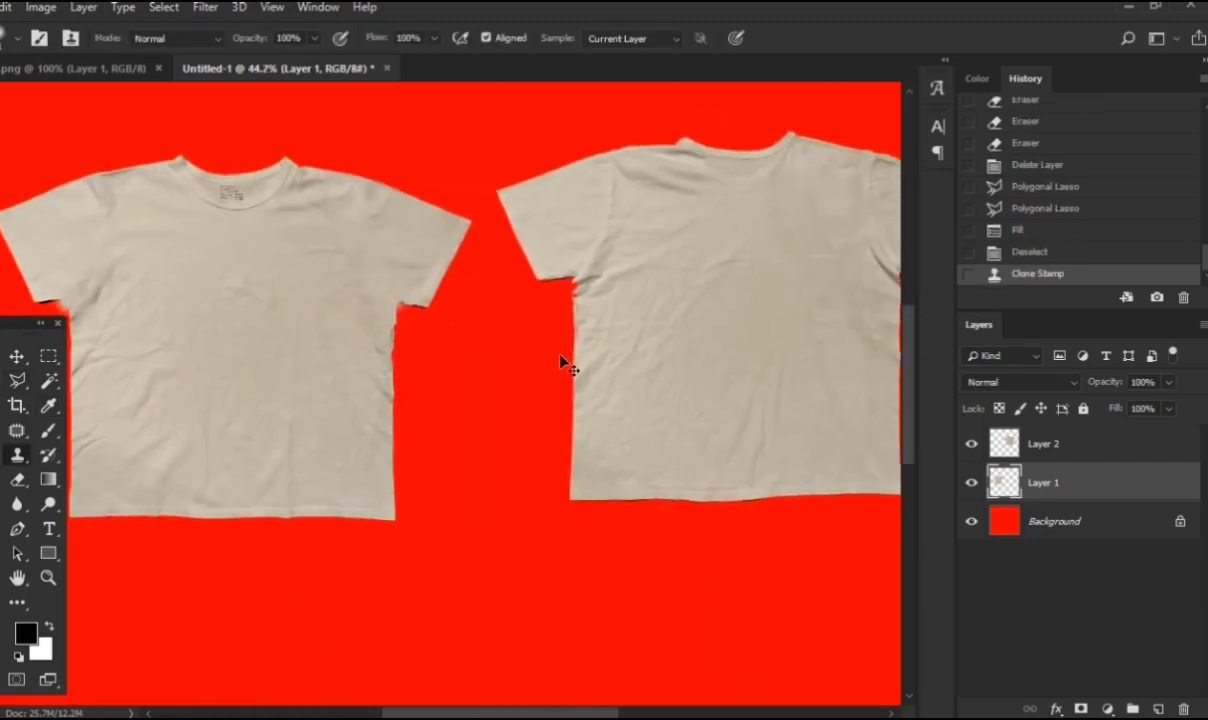
scroll(562, 280, "up", 3)
scroll(565, 282, "up", 1)
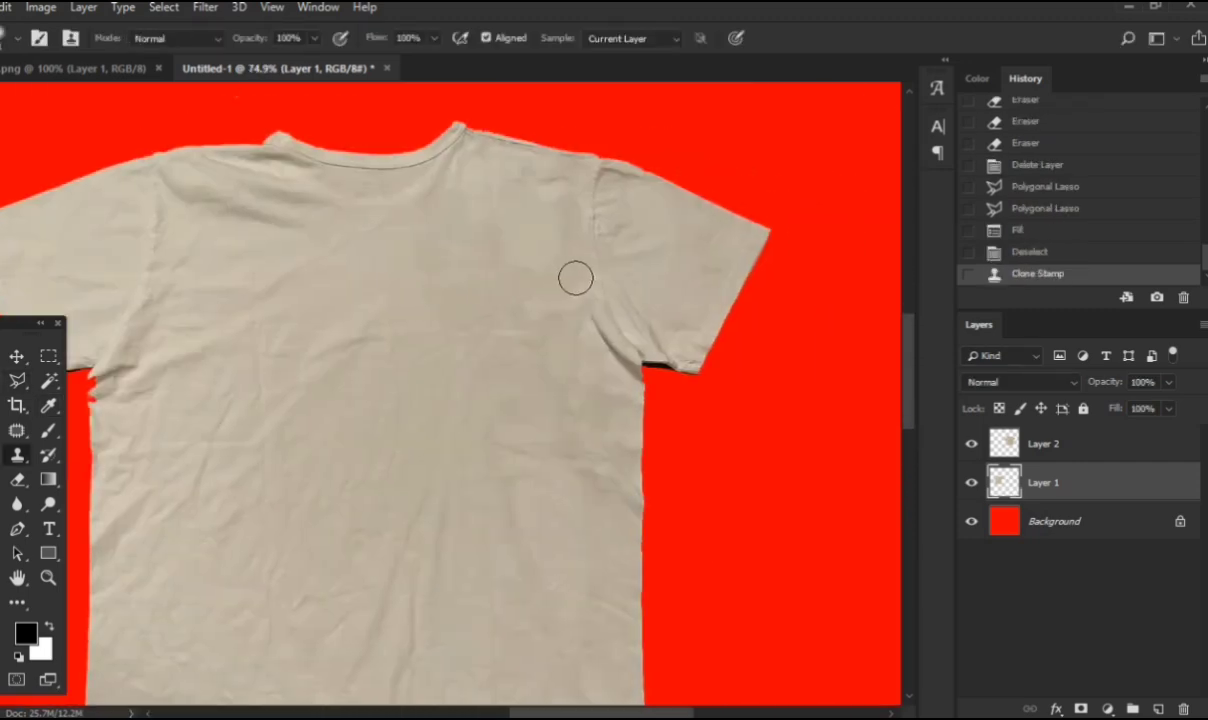
scroll(574, 275, "down", 2)
key("l")
scroll(636, 290, "up", 3)
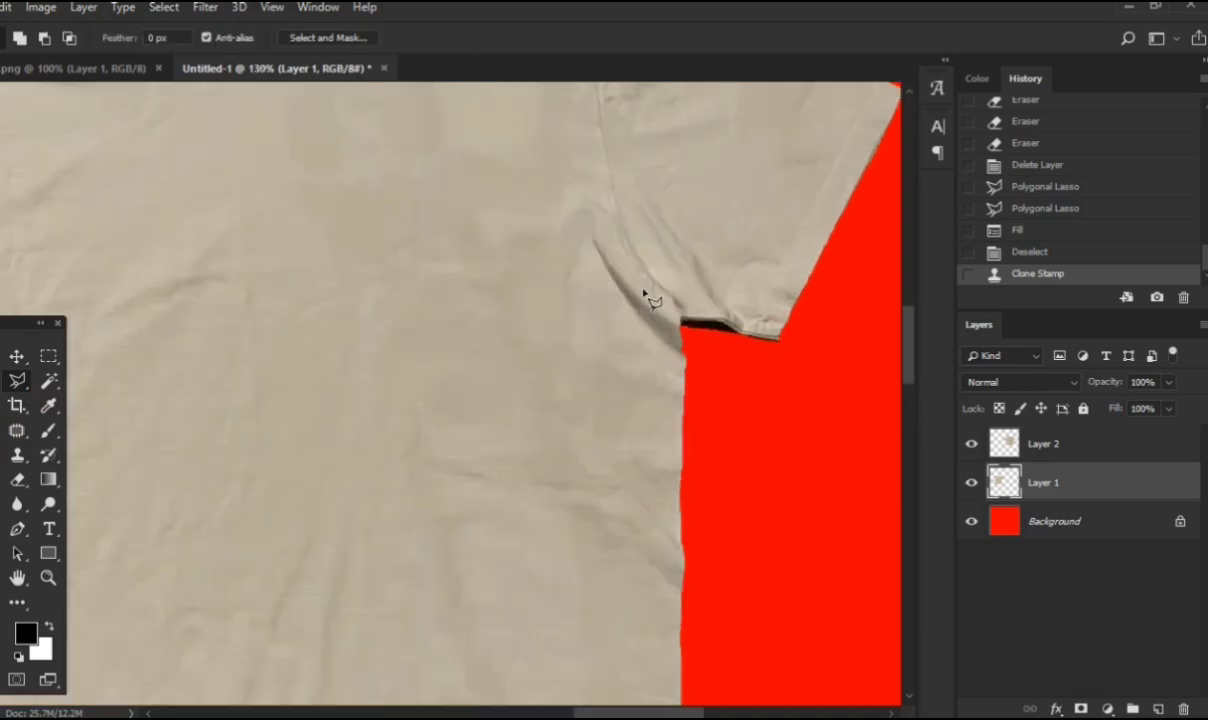
left_click(610, 188)
scroll(612, 180, "up", 1)
left_click(625, 130)
left_click(585, 420)
right_click(600, 375)
left_click(640, 593)
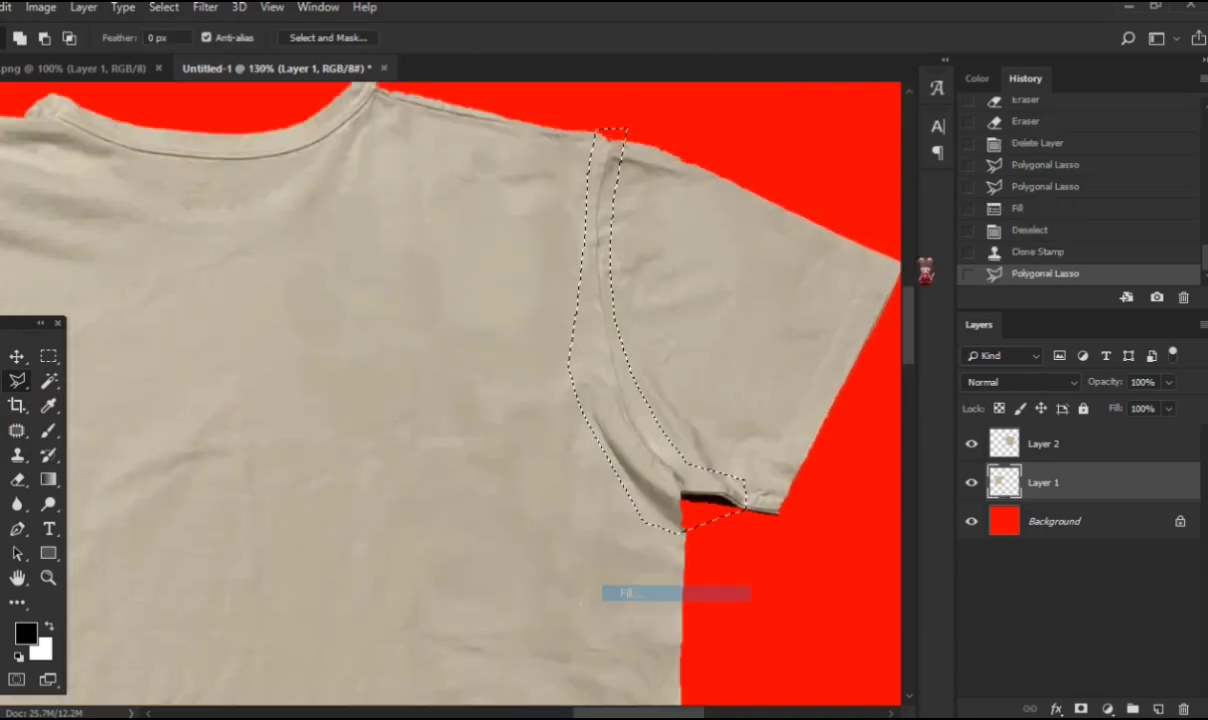
left_click(925, 270)
Step: Outline the back t-shirt's left-hand sleeve seam and armpit fold with the Polygonal Lasso and apply a Content-Aware fill
mouse_move(880, 410)
left_mouse_down()
mouse_move(566, 370)
mouse_move(392, 554)
left_mouse_up()
left_click(592, 197)
left_click(603, 315)
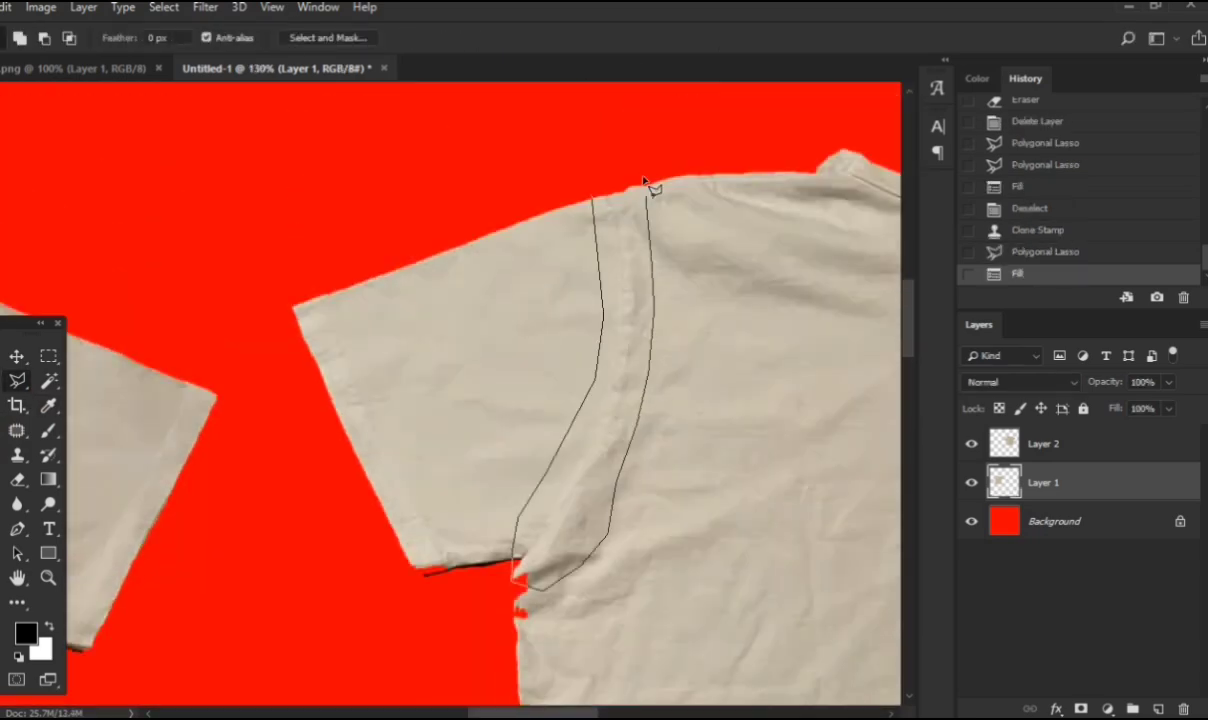
left_click(592, 197)
right_click(557, 285)
left_click(620, 535)
left_click(872, 158)
Step: Make the back t-shirt's layer active and repeat the fill inside the existing left-hand seam selection
scroll(790, 485, "down", 4)
key("v")
left_click(571, 440)
scroll(420, 409, "up", 3)
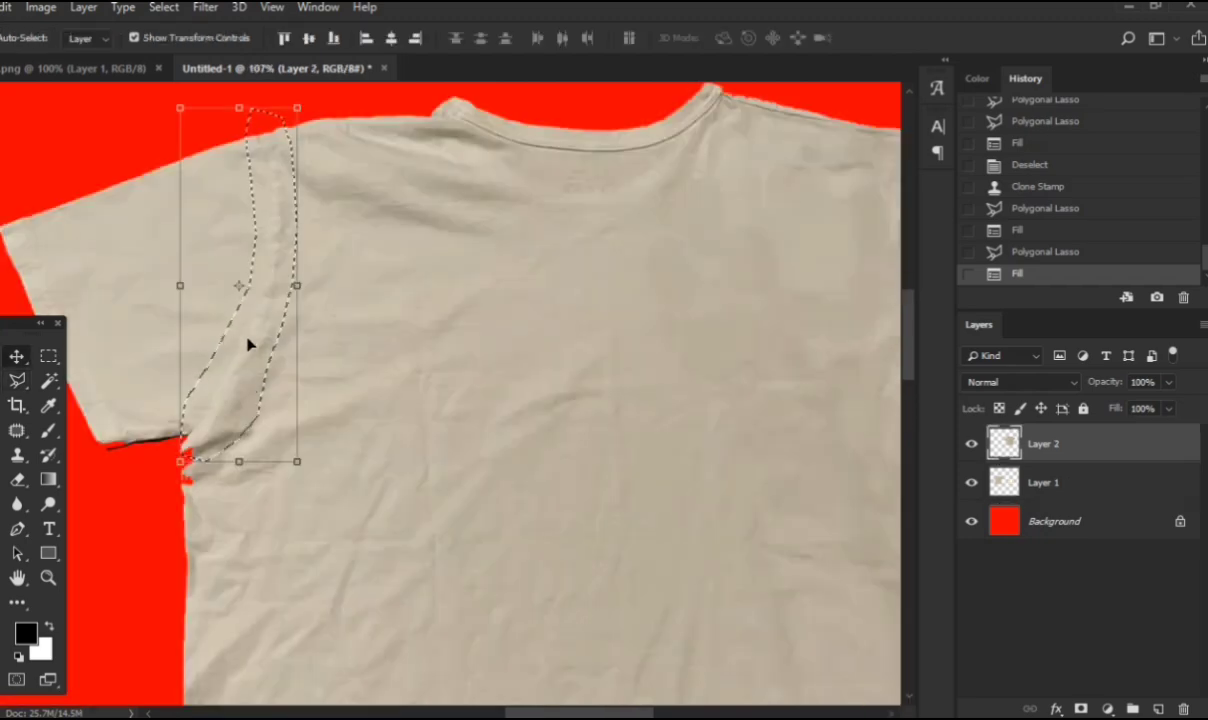
key("m")
right_click(250, 344)
left_click(285, 569)
key("Return")
Step: Outline the back t-shirt's right-hand sleeve seam and armpit fold with the Polygonal Lasso, apply a Content-Aware fill and clear the selection
left_click_drag(714, 418, 310, 585)
scroll(580, 600, "up", 3)
key("l")
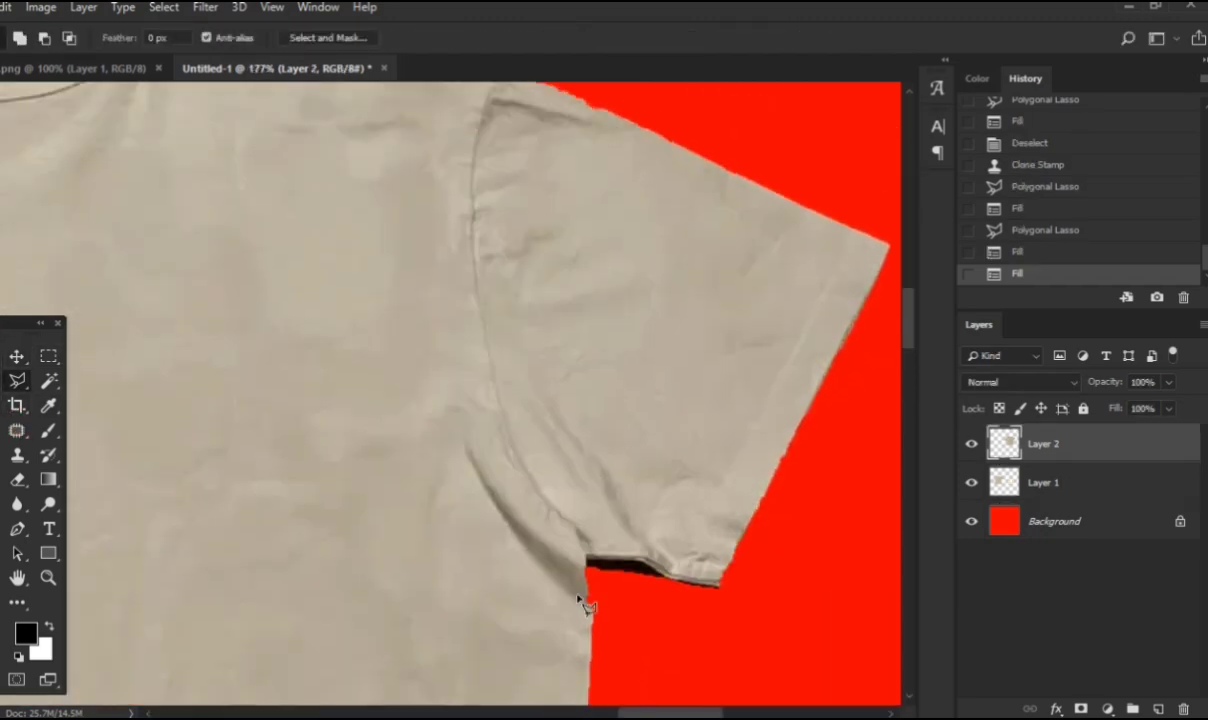
left_click(578, 598)
left_click(504, 518)
left_click(473, 118)
left_click(580, 662)
right_click(555, 229)
left_click(632, 460)
key("Return")
key("ctrl+minus")
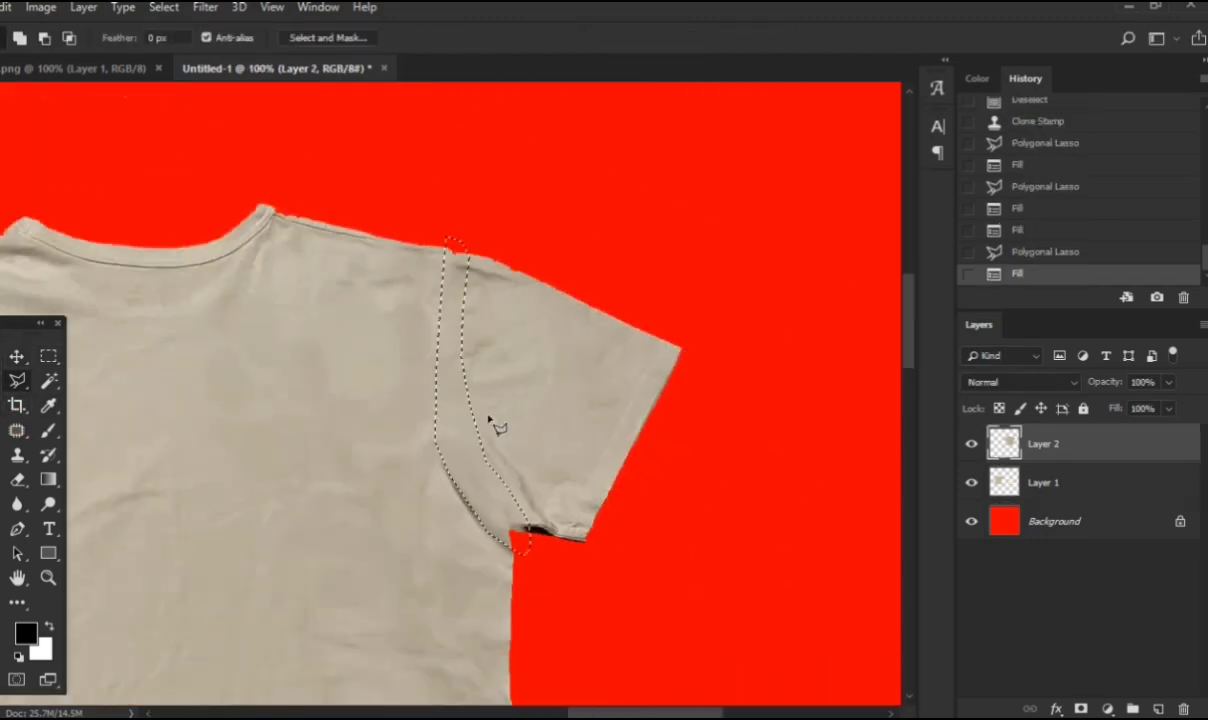
key("ctrl+d")
key("ctrl+minus")
key("ctrl+minus")
key("ctrl+minus")
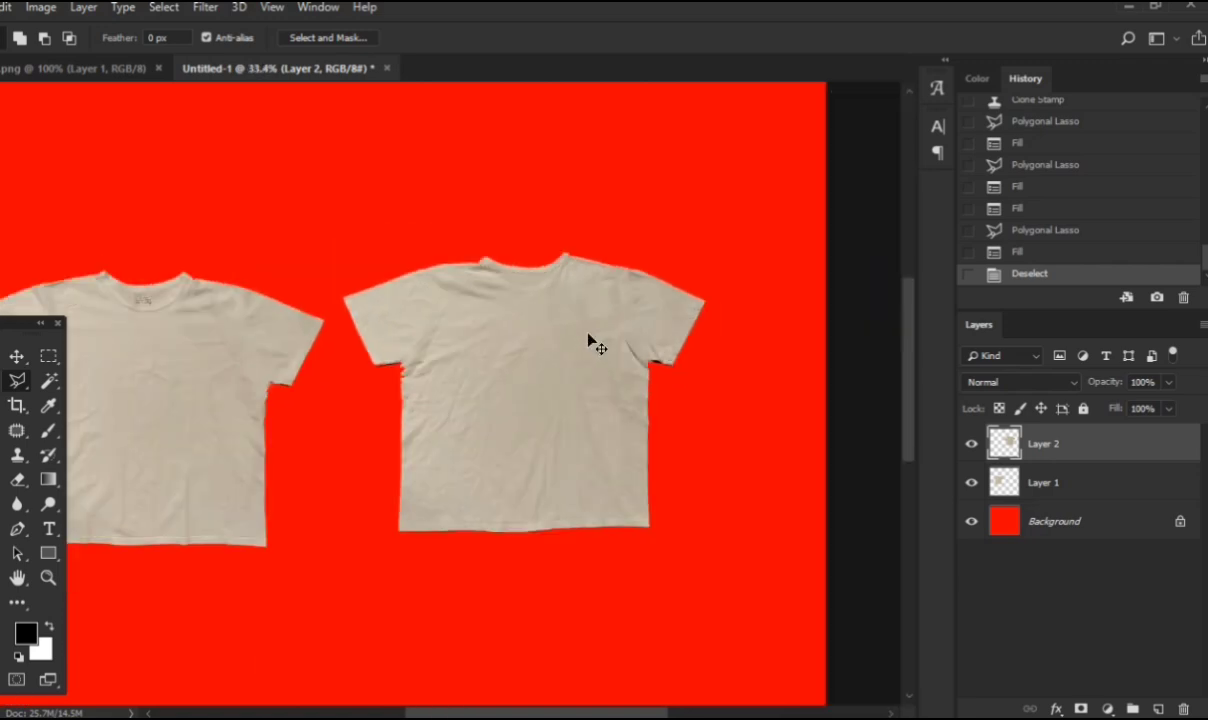
Step: Reposition the back and front t-shirts so they sit side by side on the red background
scroll(588, 335, "left", 1)
key("v")
left_click_drag(752, 450, 731, 487)
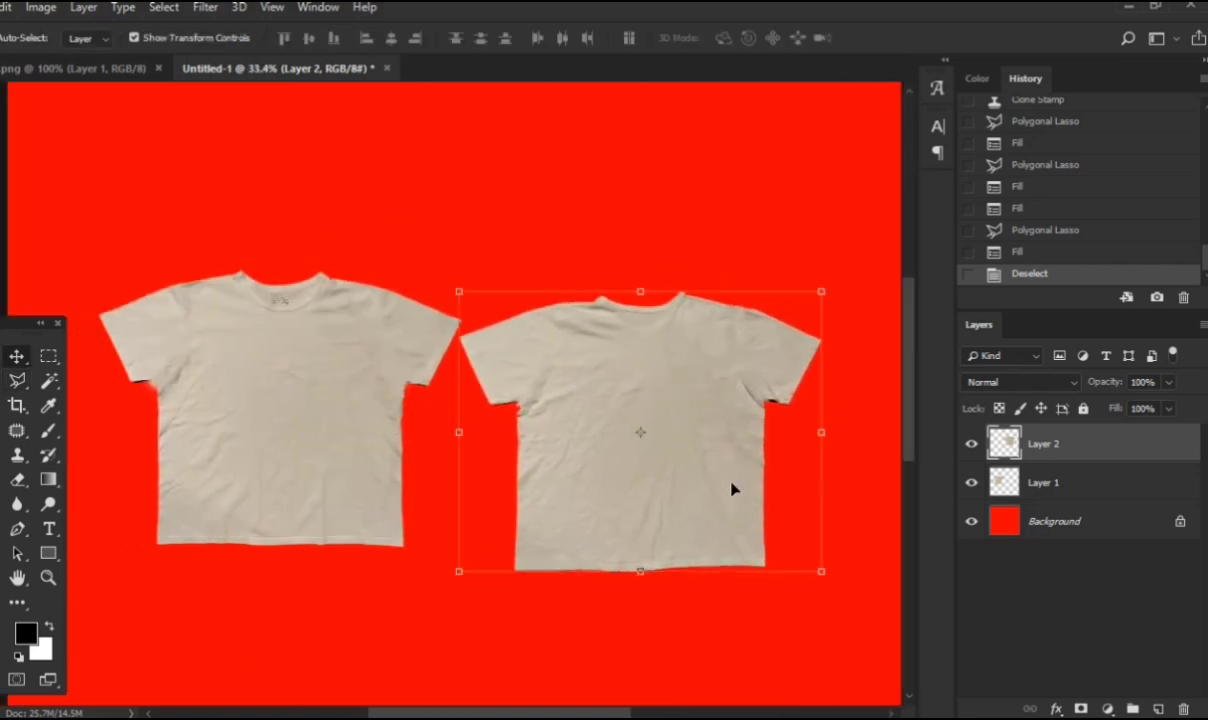
scroll(500, 470, "down", 2)
left_click_drag(639, 431, 582, 407)
scroll(672, 438, "up", 7)
scroll(674, 440, "down", 5)
scroll(466, 480, "left", 3)
left_click_drag(466, 480, 485, 478)
Step: Open the Liquify filter on the front t-shirt's layer and straighten its bottom hem with a size 501 Forward Warp brush
left_click(272, 8)
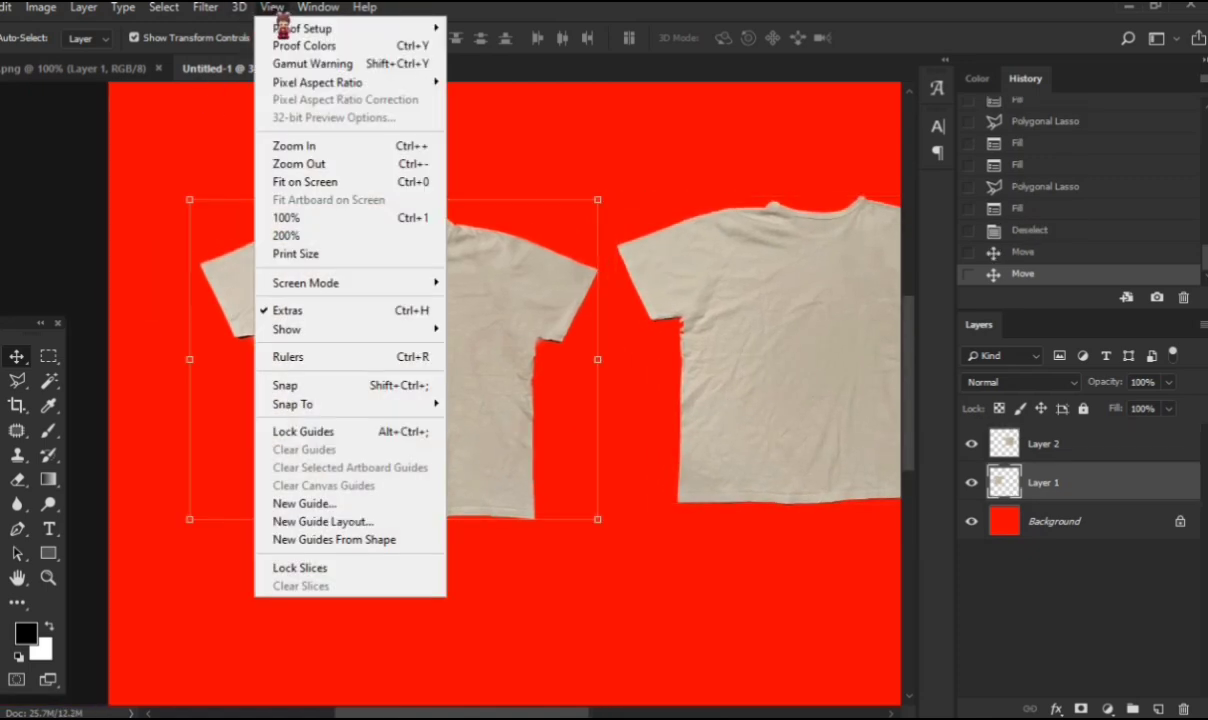
mouse_move(210, 8)
left_click(260, 160)
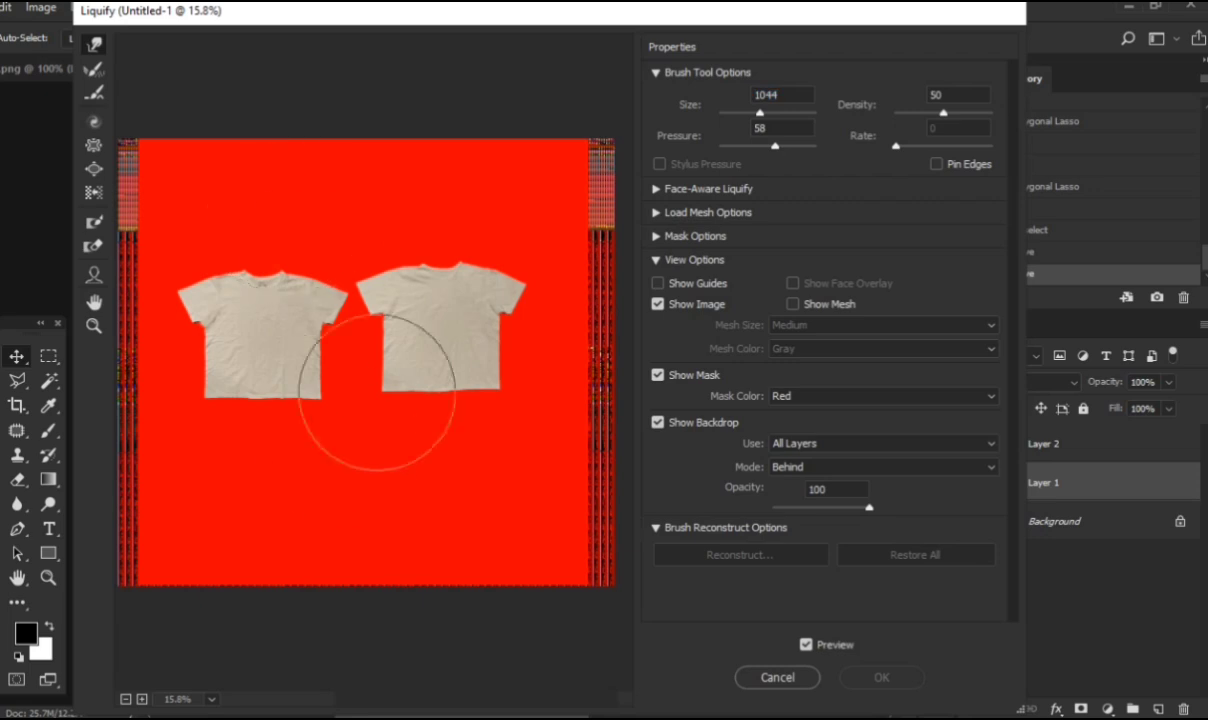
scroll(312, 423, "up", 5)
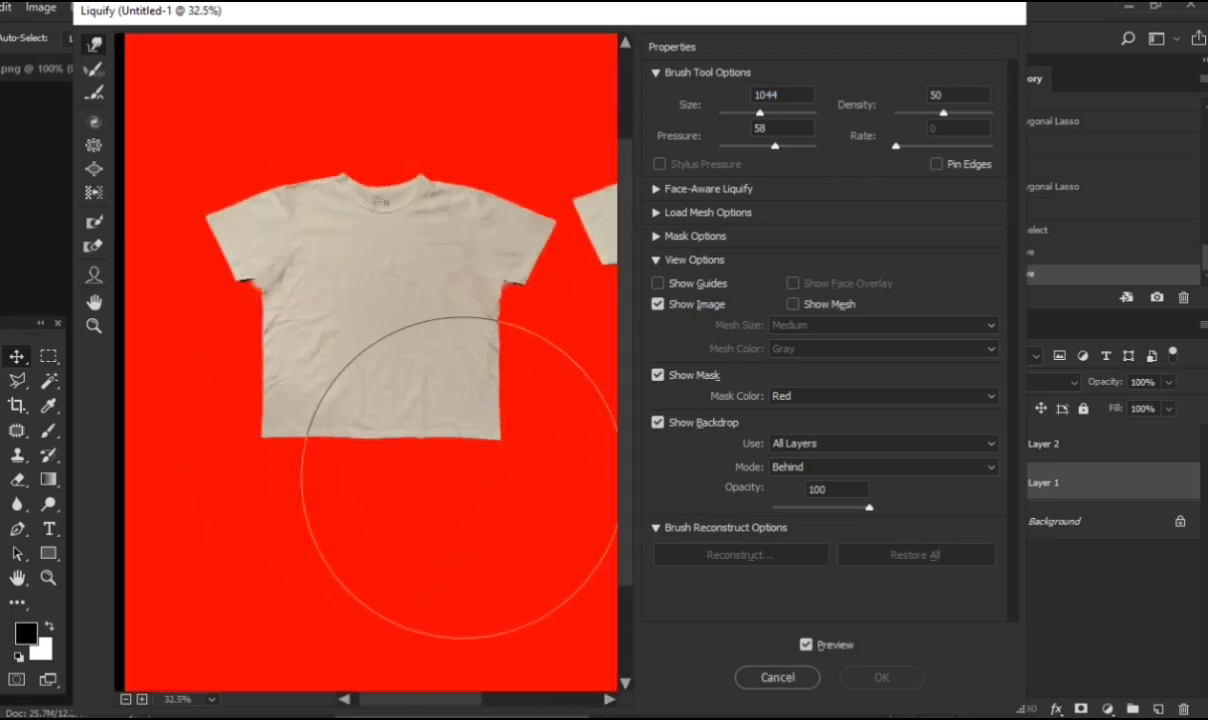
scroll(420, 455, "down", 3)
left_click_drag(414, 388, 272, 380)
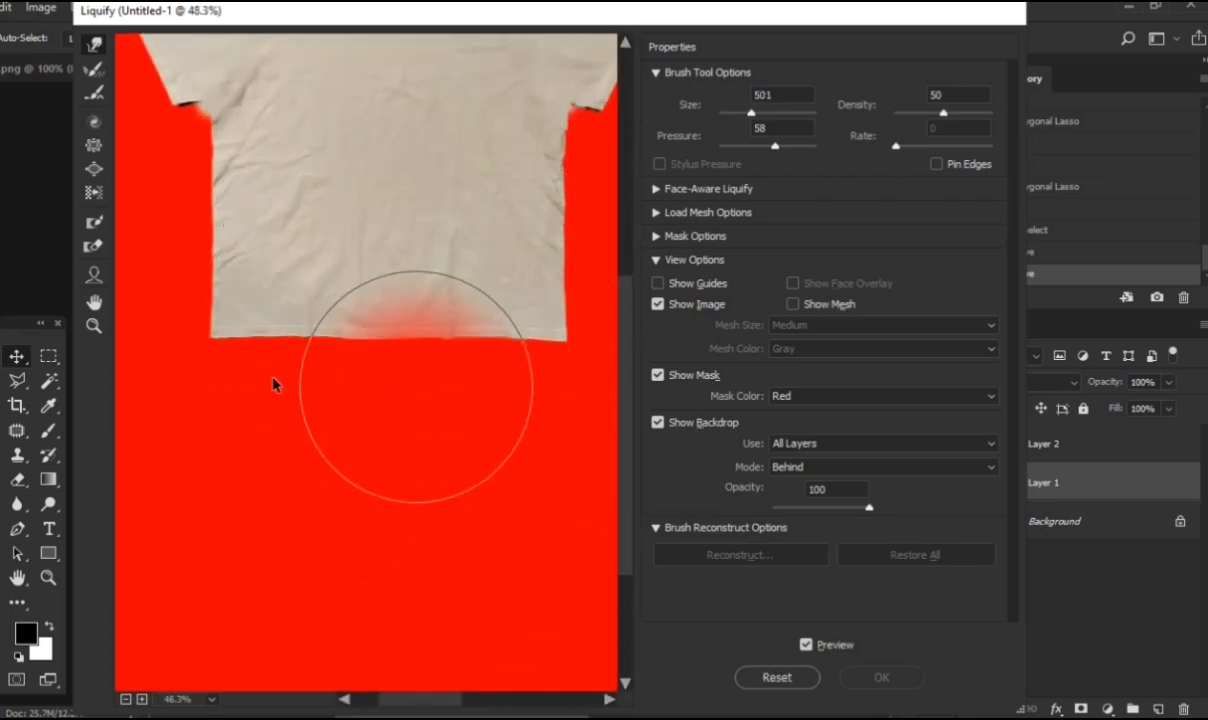
scroll(338, 362, "right", 2)
scroll(338, 362, "right", 1)
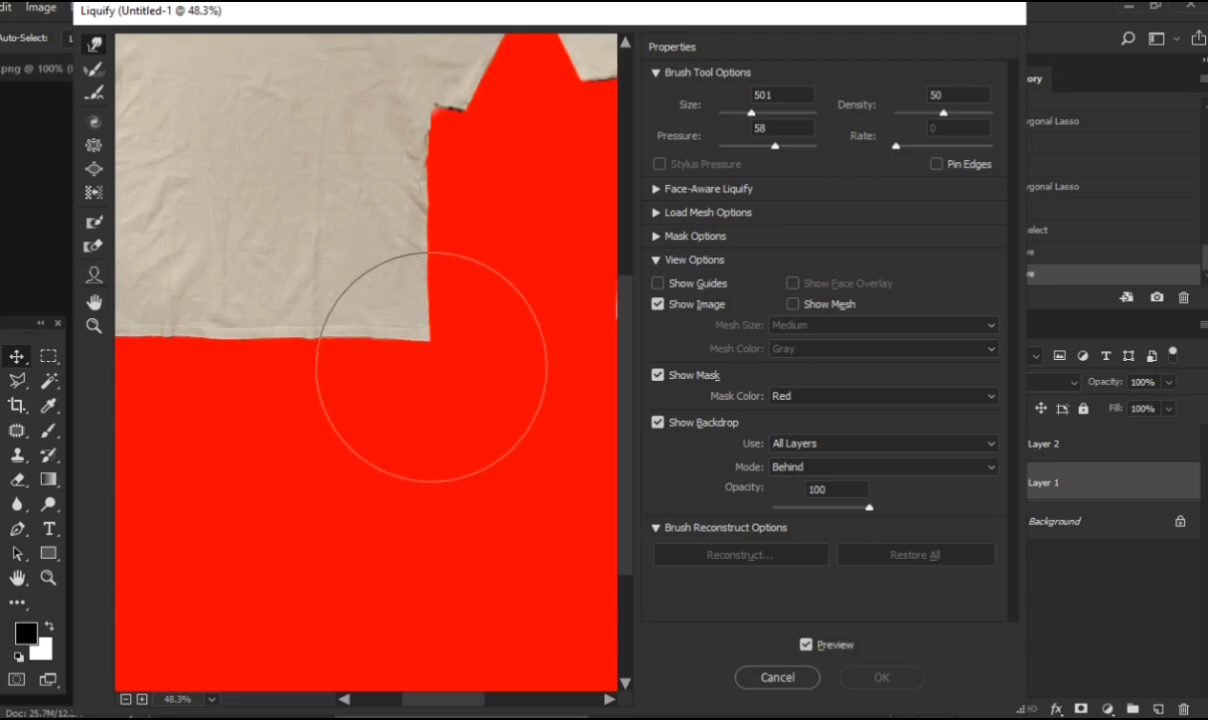
left_click_drag(434, 366, 483, 373)
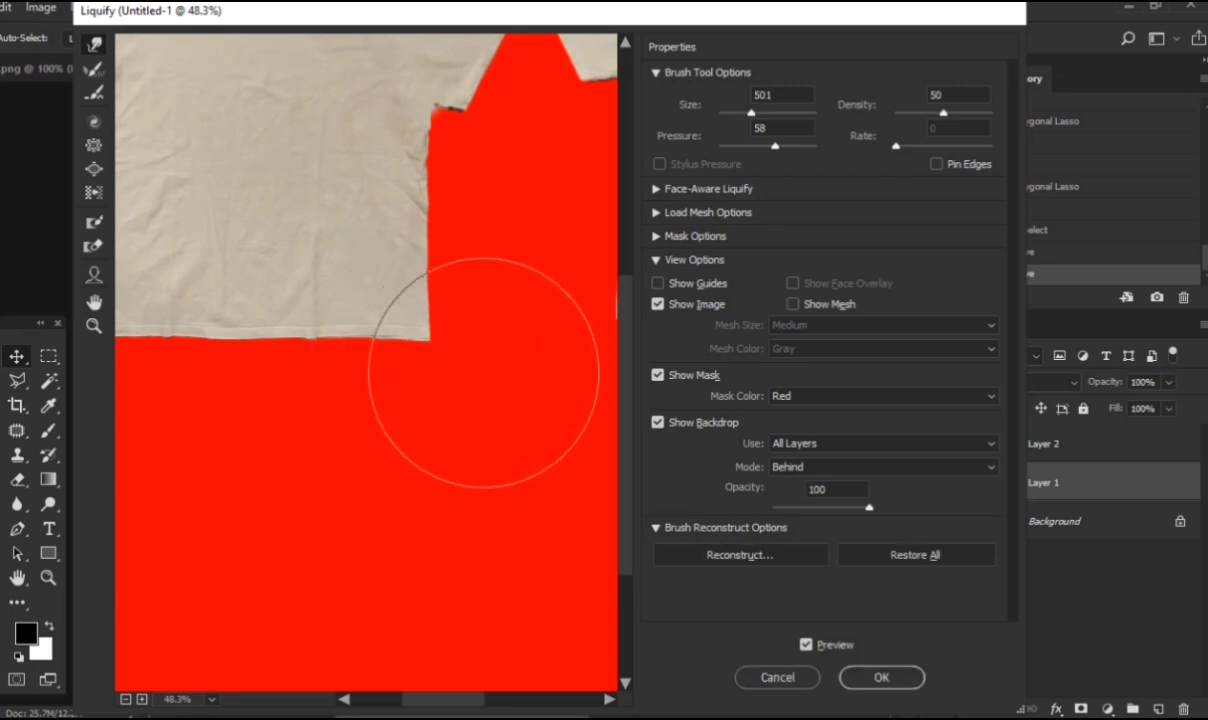
scroll(482, 364, "right", 3)
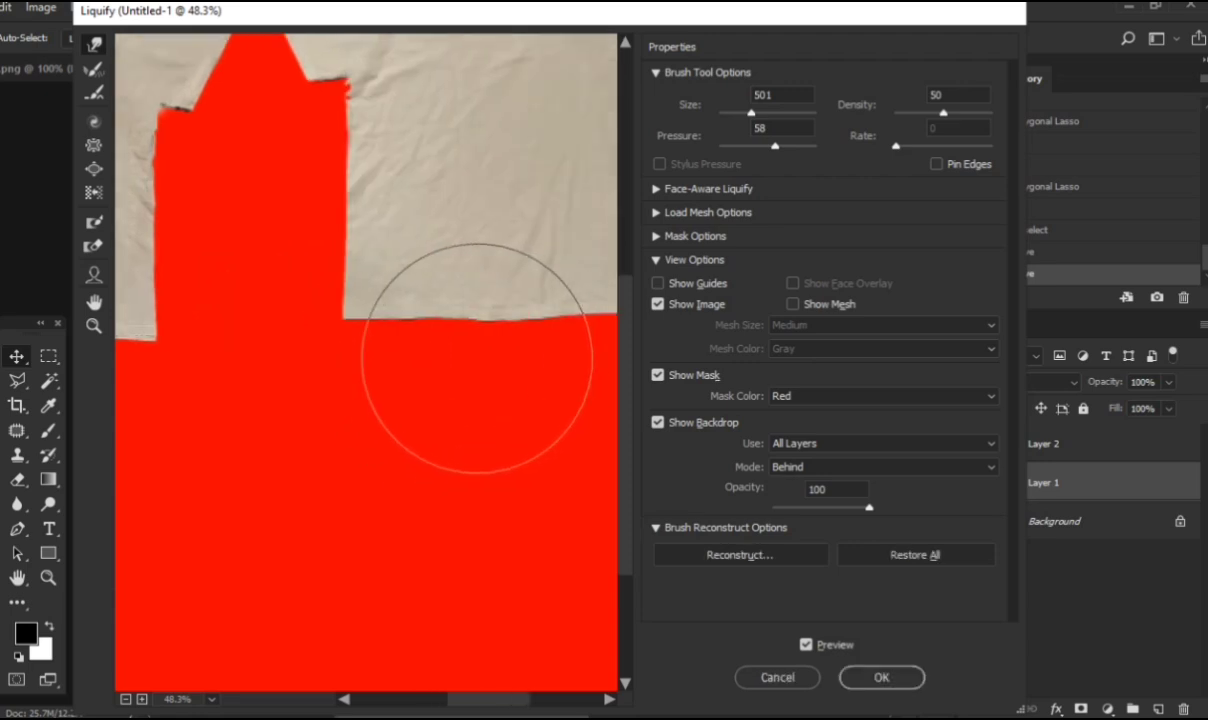
Step: Switch Liquify's backdrop display off and back on, and apply the warp to the front t-shirt
scroll(477, 358, "right", 2)
scroll(472, 391, "down", 1)
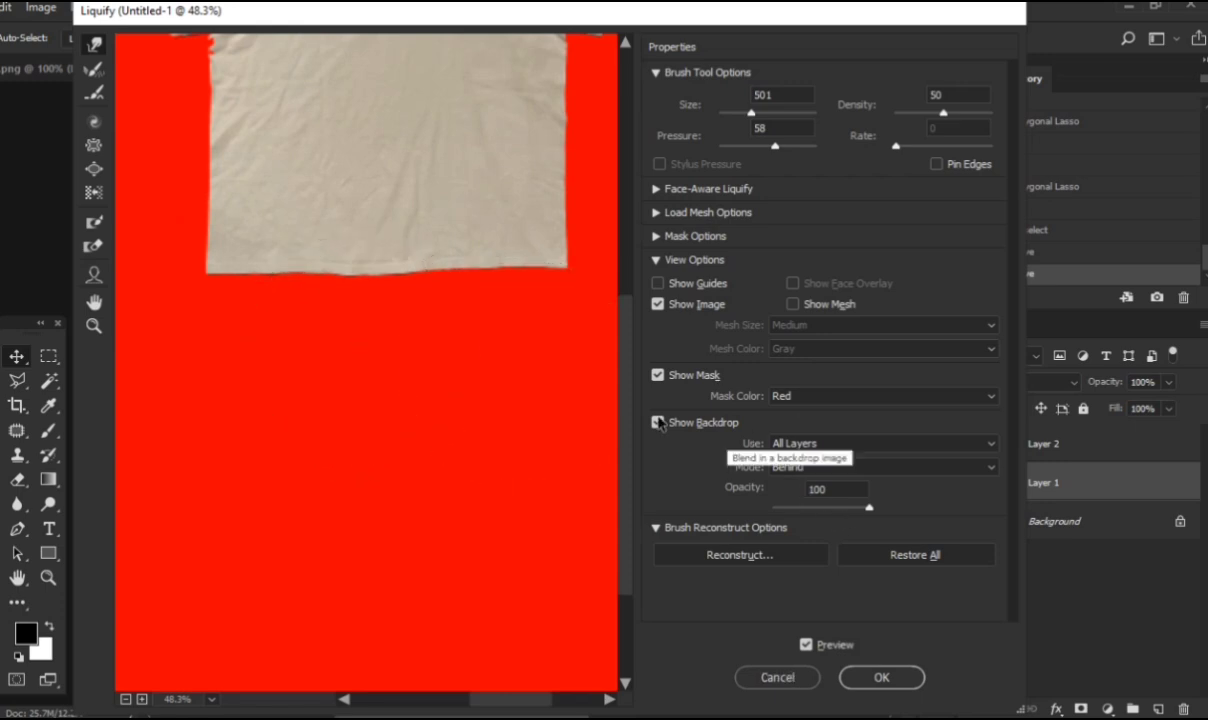
left_click(658, 422)
left_click(658, 422)
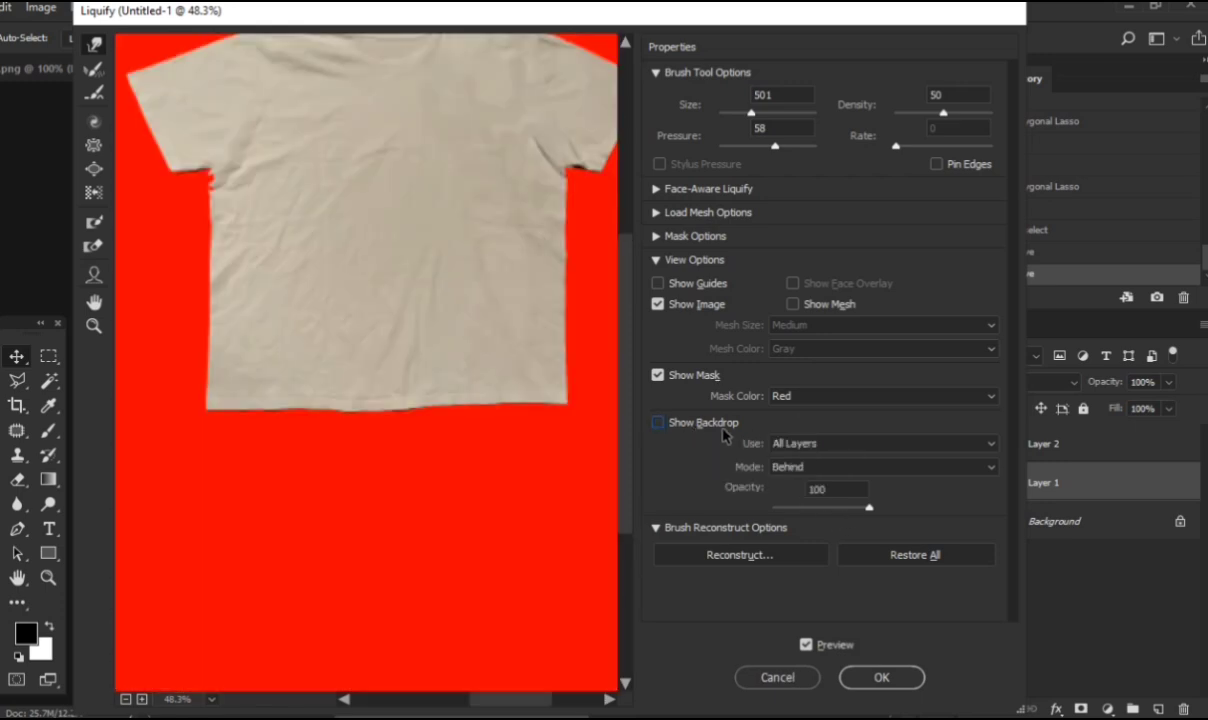
scroll(372, 568, "down", 4)
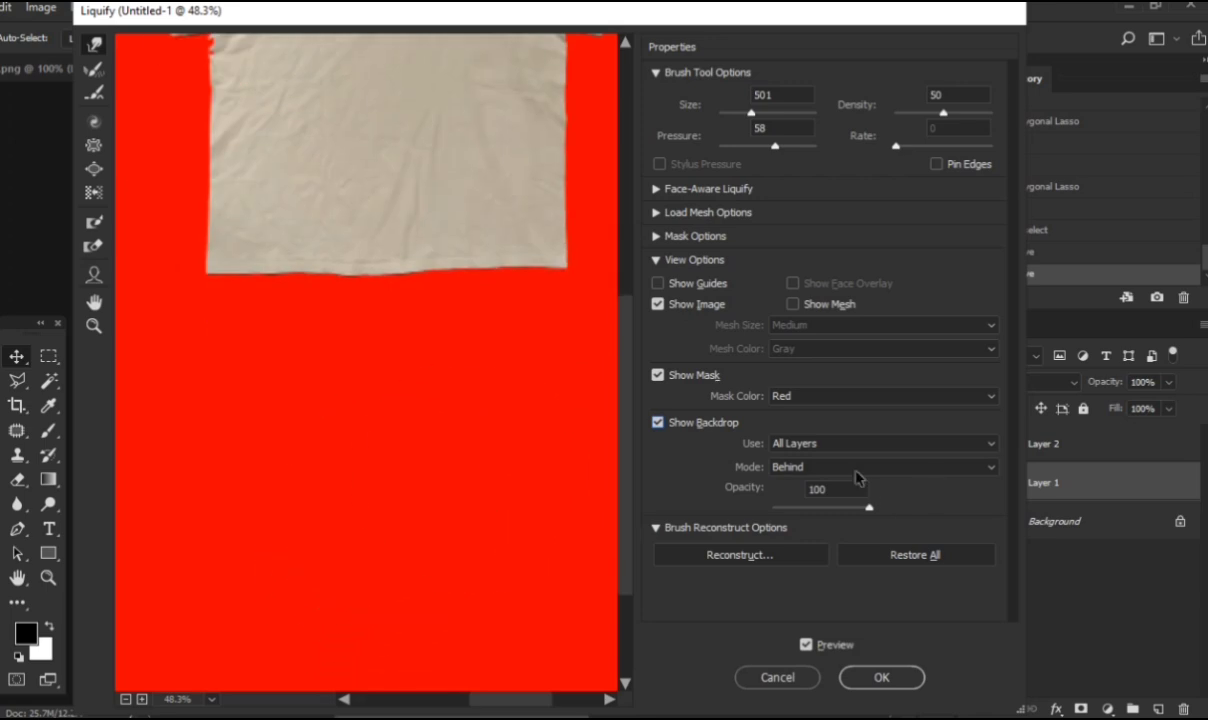
left_click(905, 672)
Step: Make the back t-shirt's layer active, open it in Liquify and straighten its uneven bottom hem
scroll(530, 453, "right", 3)
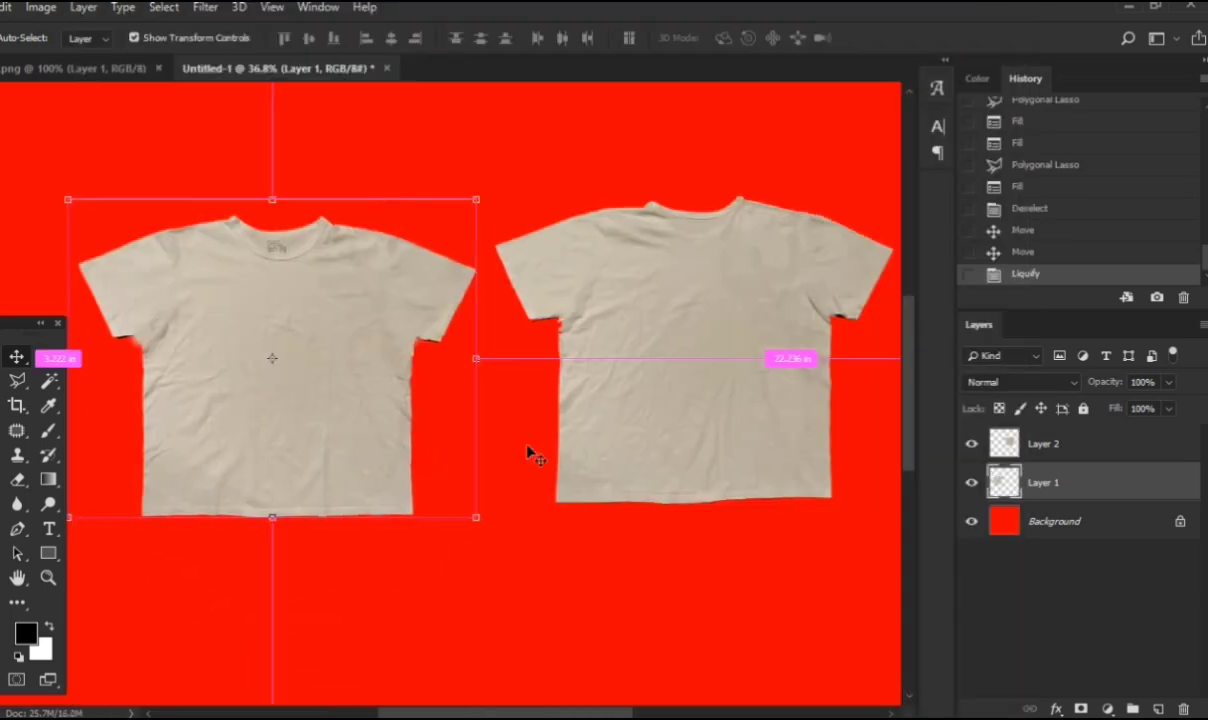
scroll(530, 453, "right", 2)
left_click(609, 410)
scroll(609, 410, "right", 2)
left_click(207, 8)
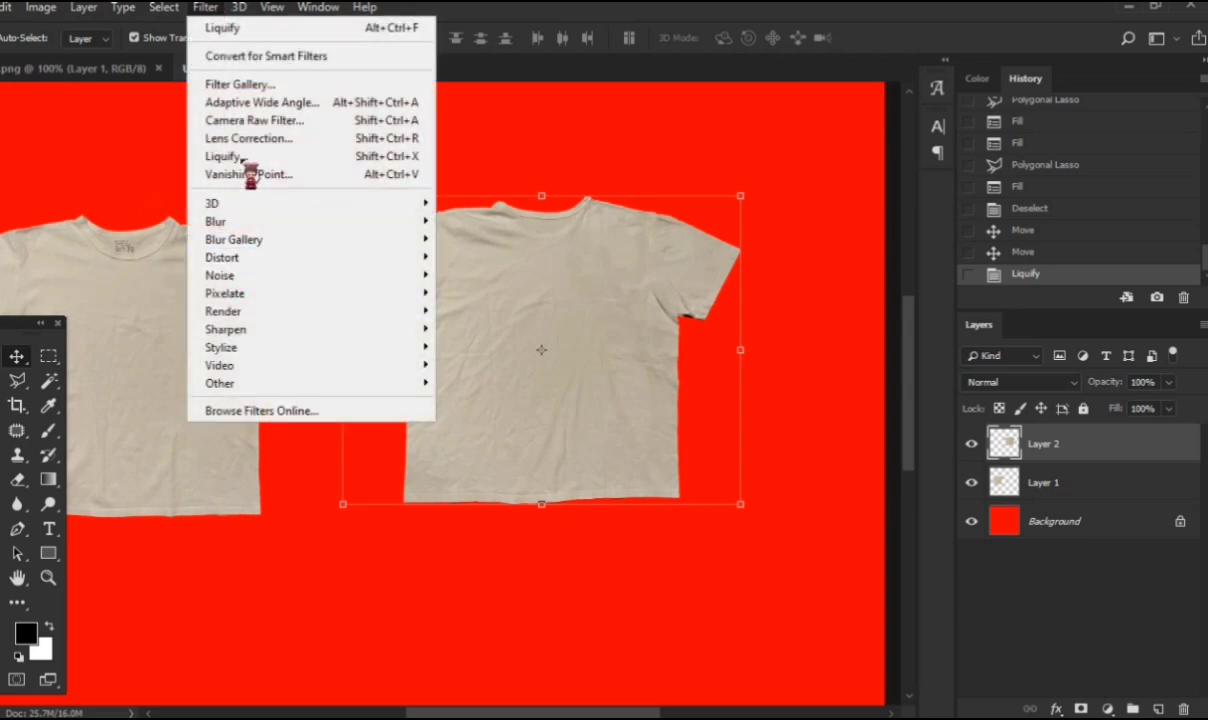
left_click(243, 158)
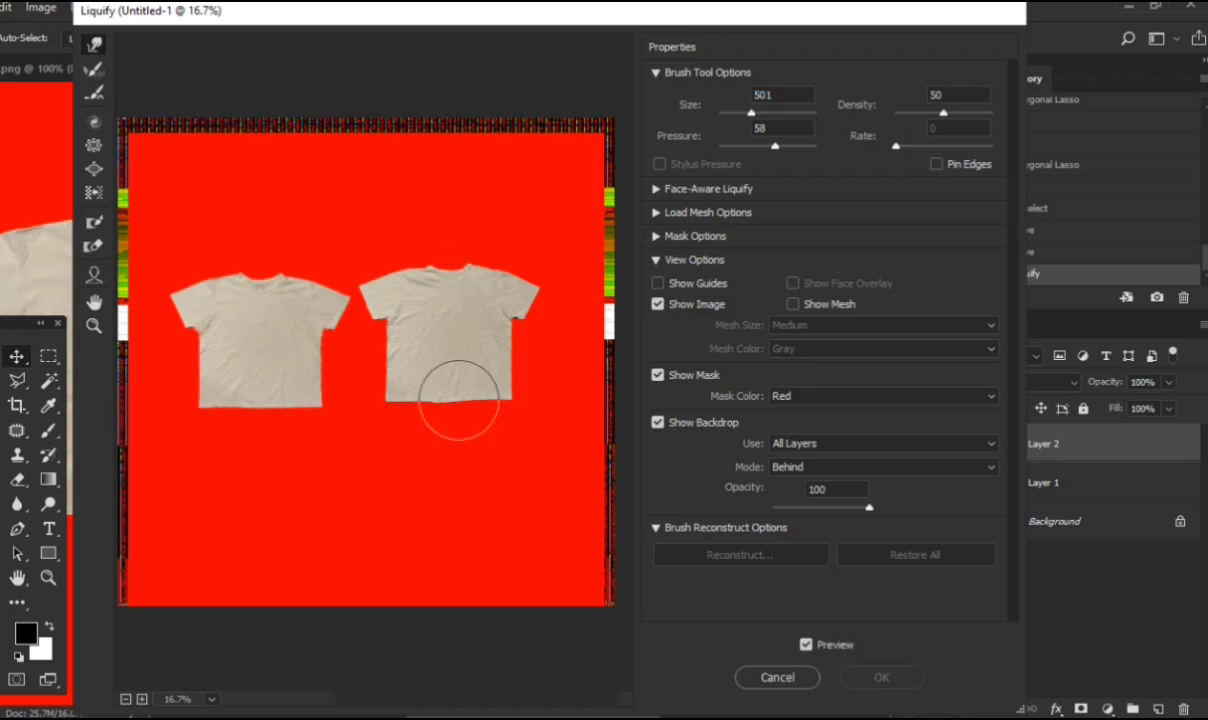
scroll(464, 402, "up", 8)
left_click_drag(456, 478, 529, 491)
Step: Smooth the back t-shirt's neckline and shoulder edges with a size 383 warp brush and apply the Liquify changes
left_click_drag(444, 107, 490, 288)
mouse_move(490, 288)
left_mouse_down()
mouse_move(372, 286)
mouse_move(388, 286)
left_mouse_up()
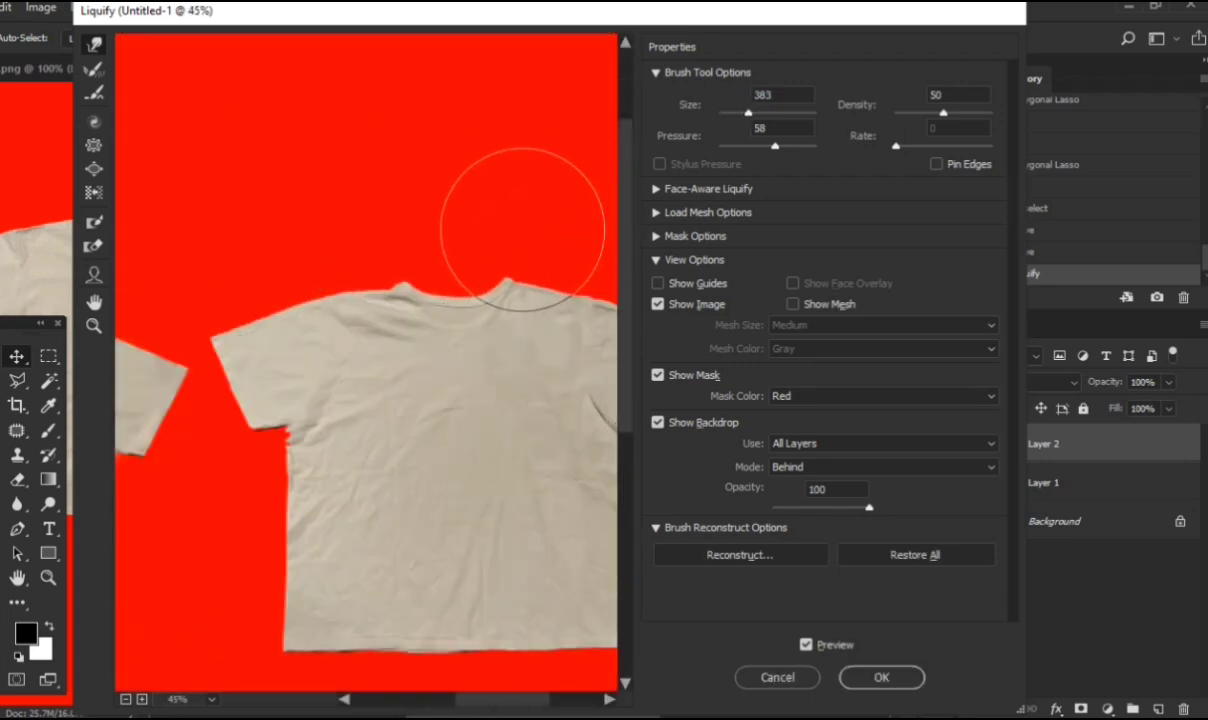
left_click_drag(150, 331, 600, 321)
scroll(404, 321, "up", 6)
left_click_drag(411, 308, 388, 305)
key("Return")
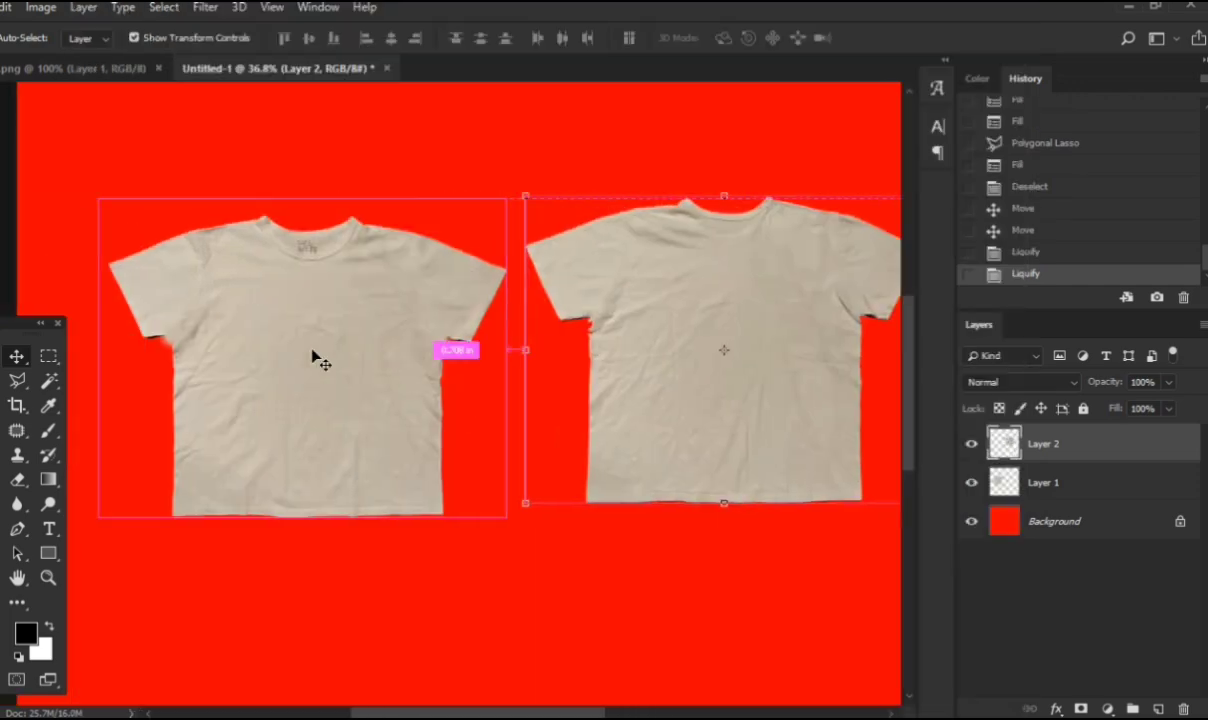
Step: Outline the front t-shirt's inner neck area, including the printed label, with the Polygonal Lasso and delete it from Layer 1
left_click(243, 278)
scroll(210, 300, "up", 5)
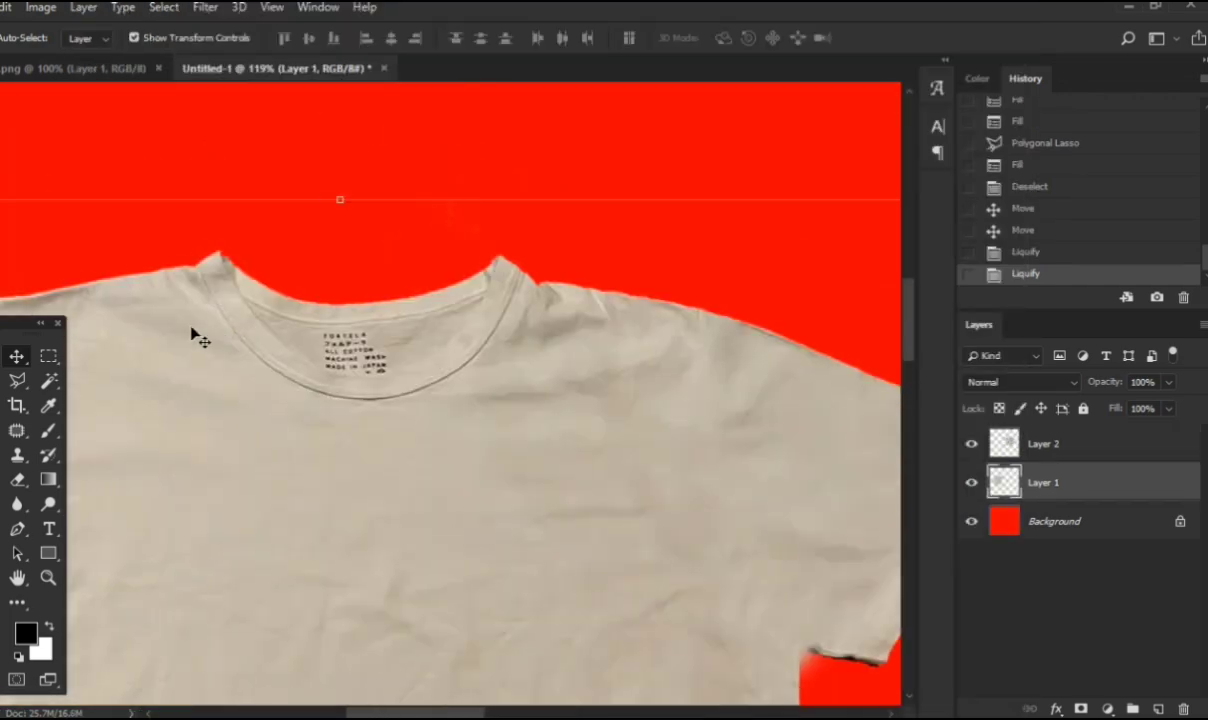
left_click(17, 380)
scroll(235, 243, "up", 3)
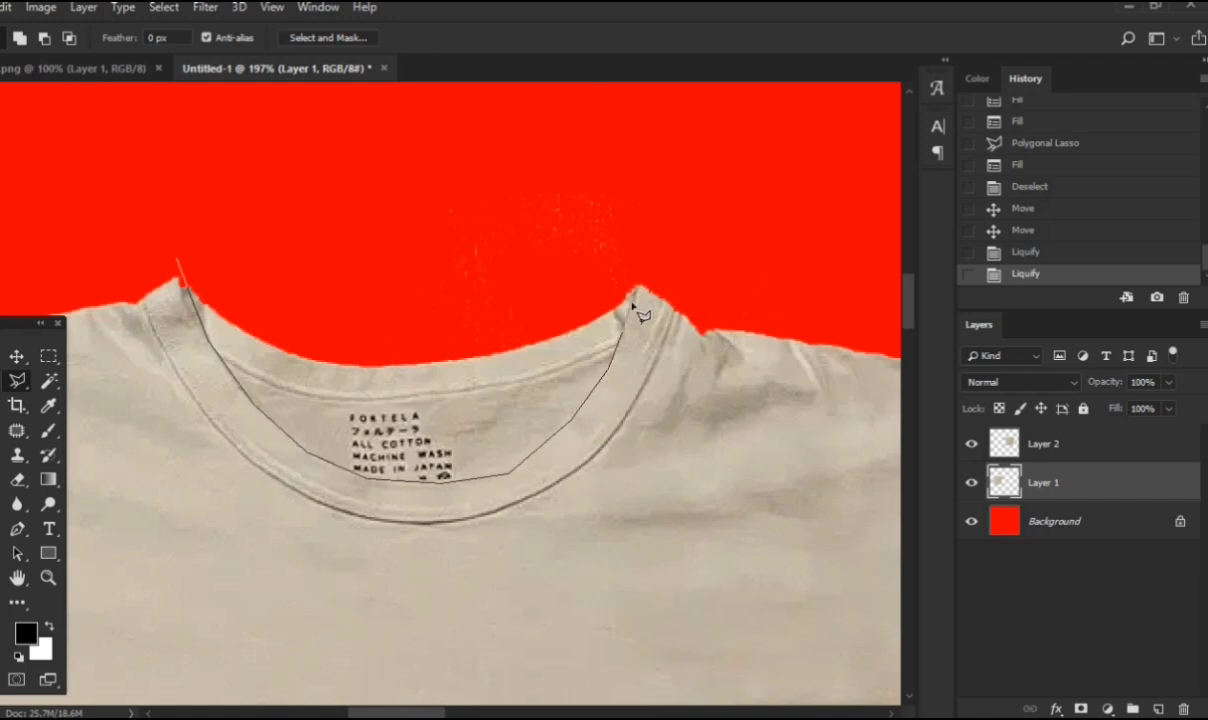
left_click(190, 121)
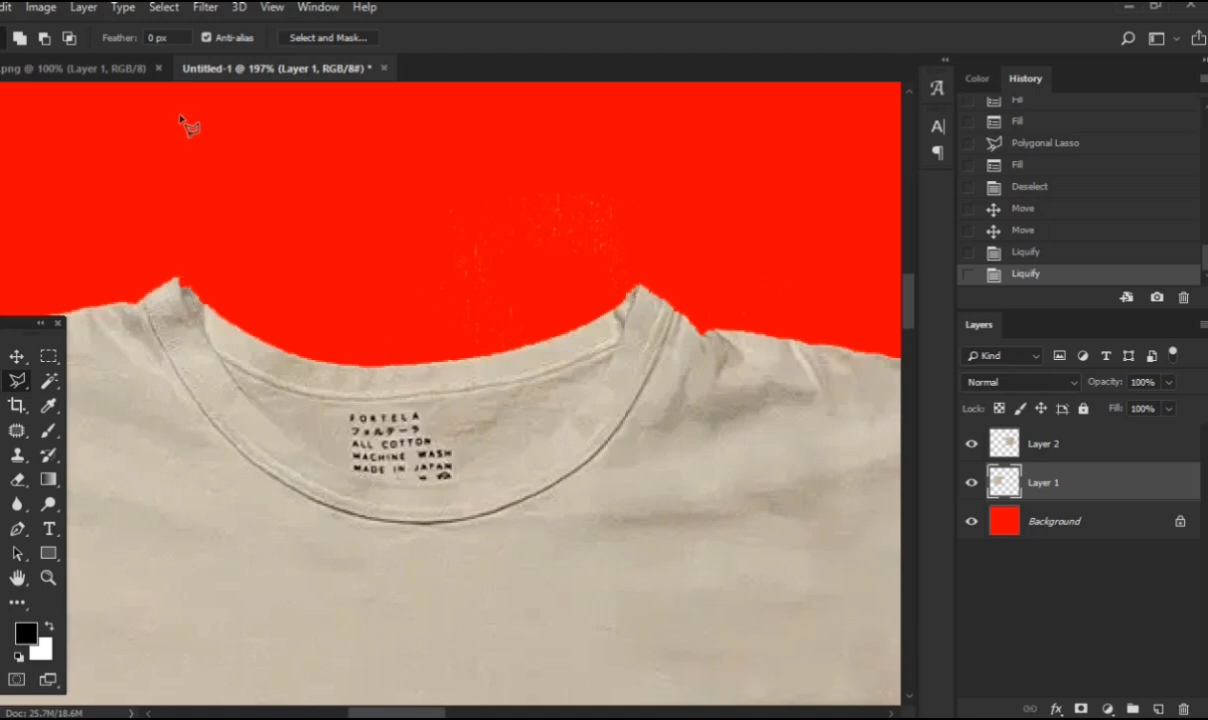
key("Delete")
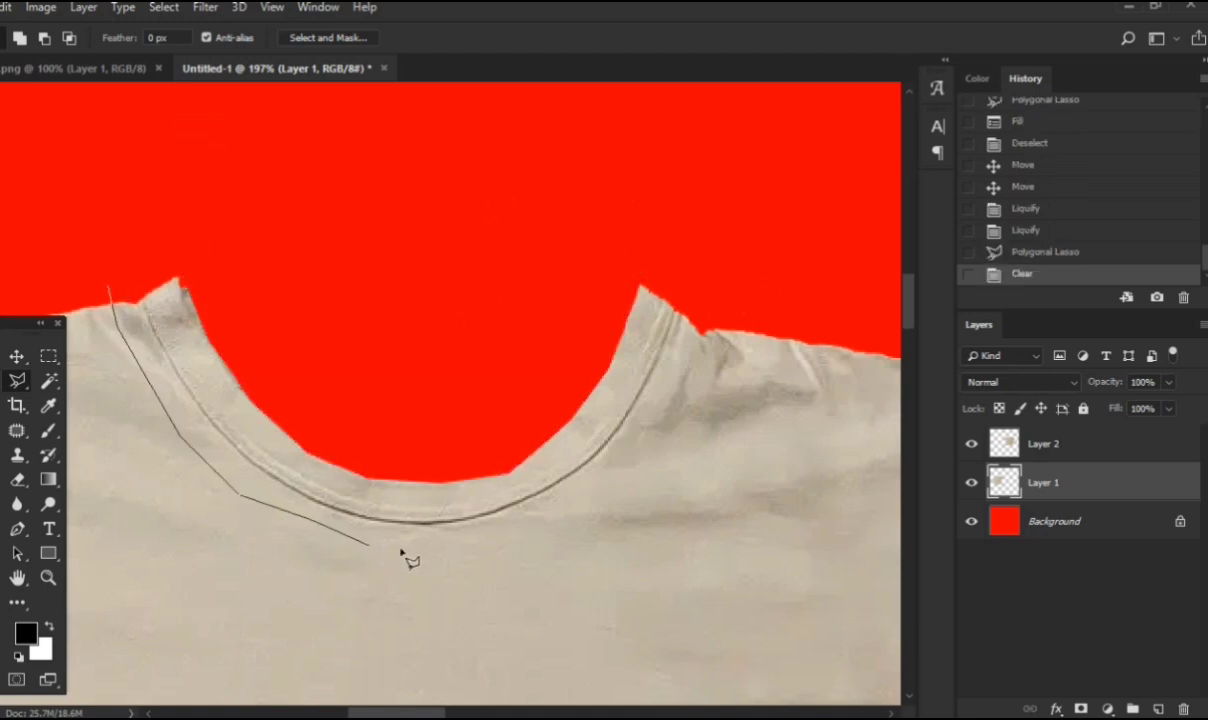
Step: Select the front t-shirt's collar band with the Polygonal Lasso, copy it to a new layer and move the copy above the neckline
double_click(116, 142)
scroll(119, 147, "down", 3)
scroll(230, 240, "up", 3)
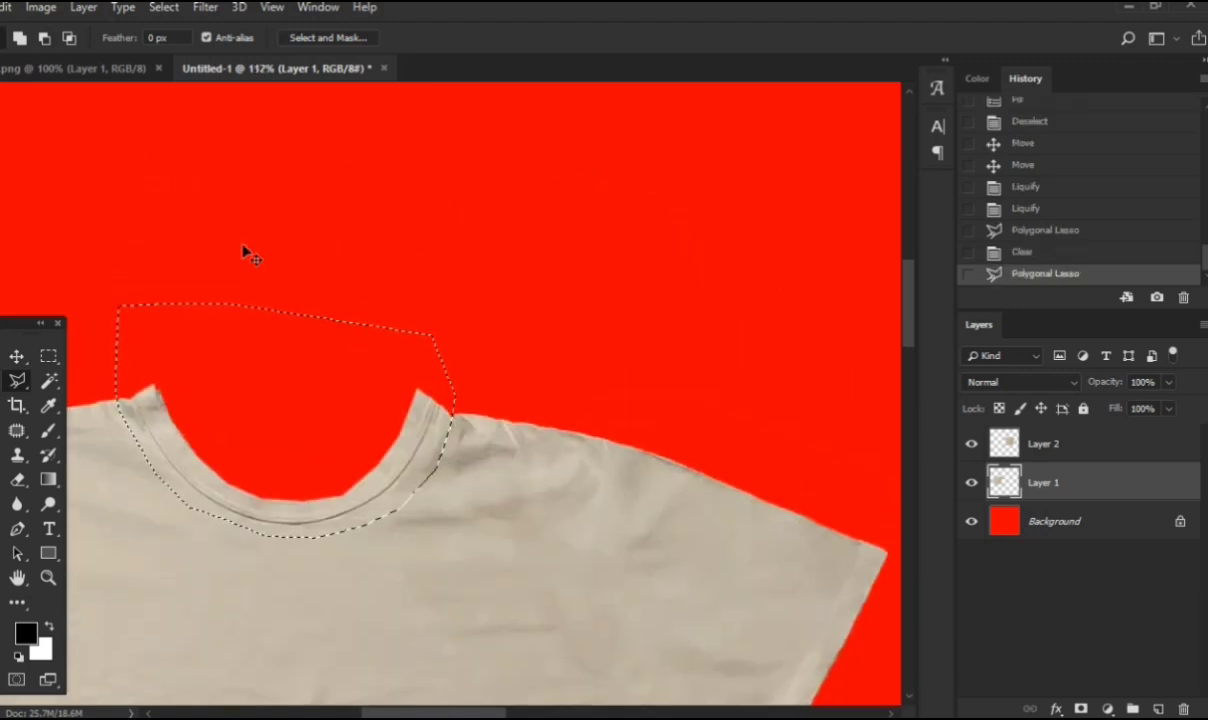
key("ctrl+j")
key("v")
left_click_drag(388, 466, 535, 212)
scroll(431, 290, "up", 3)
left_click_drag(463, 338, 463, 335)
left_click_drag(213, 512, 213, 512)
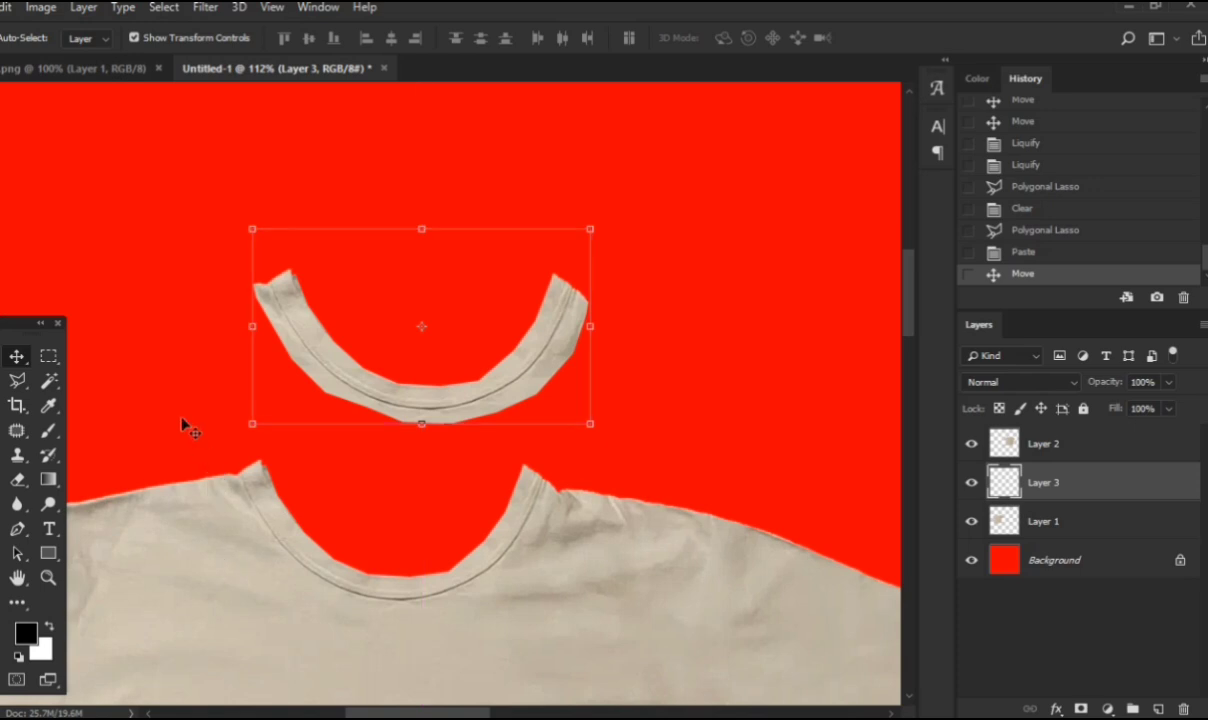
Step: Reposition the copied collar band on the empty red area, leaving more space above the front t-shirt
scroll(464, 423, "up", 2)
scroll(334, 474, "down", 4)
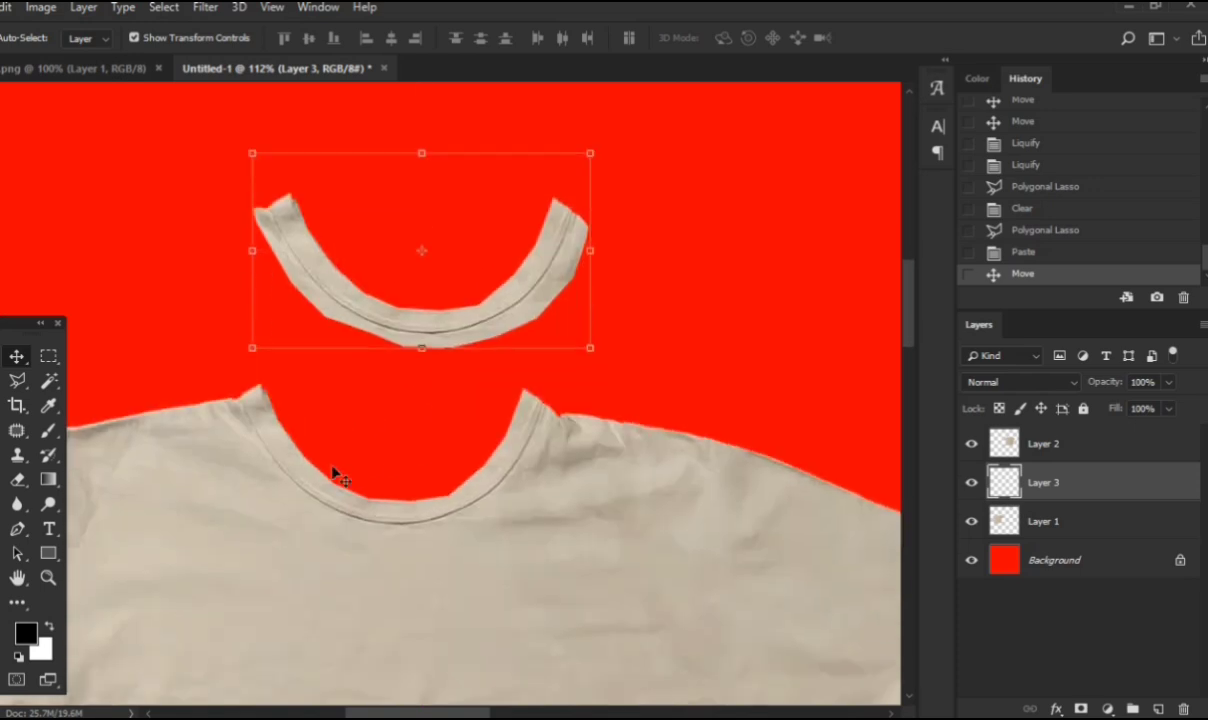
scroll(515, 392, "up", 4)
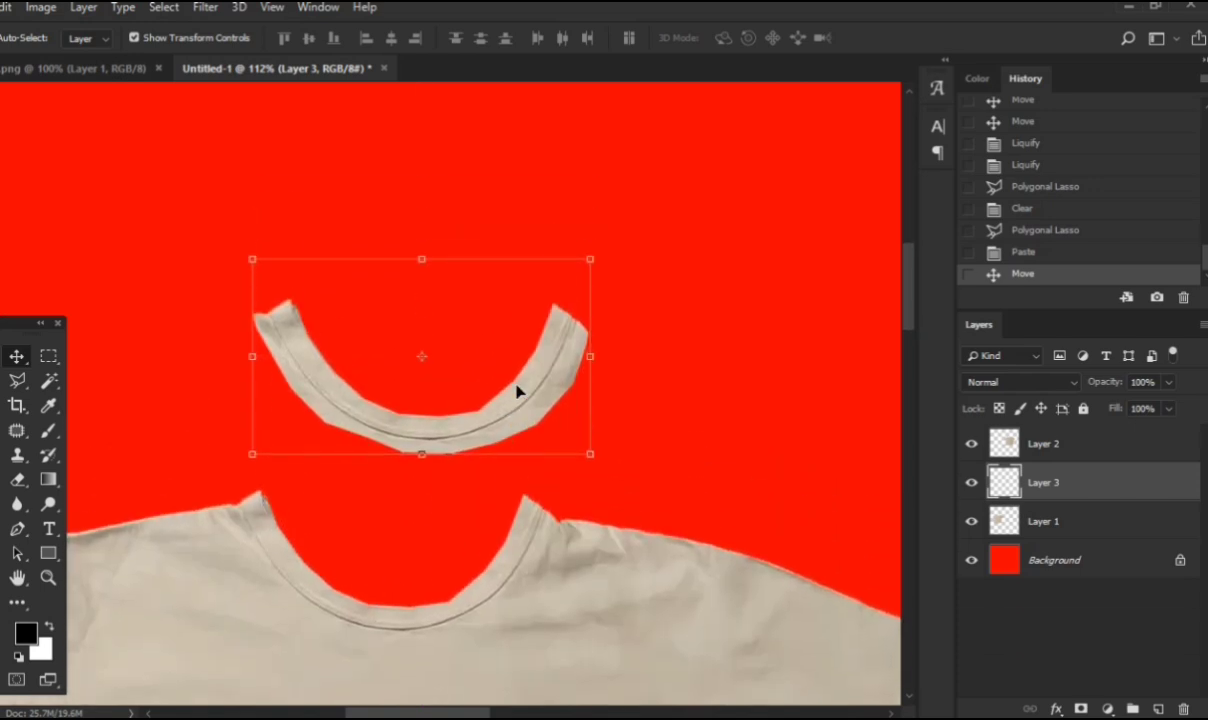
left_click_drag(483, 416, 438, 410)
scroll(406, 385, "up", 3)
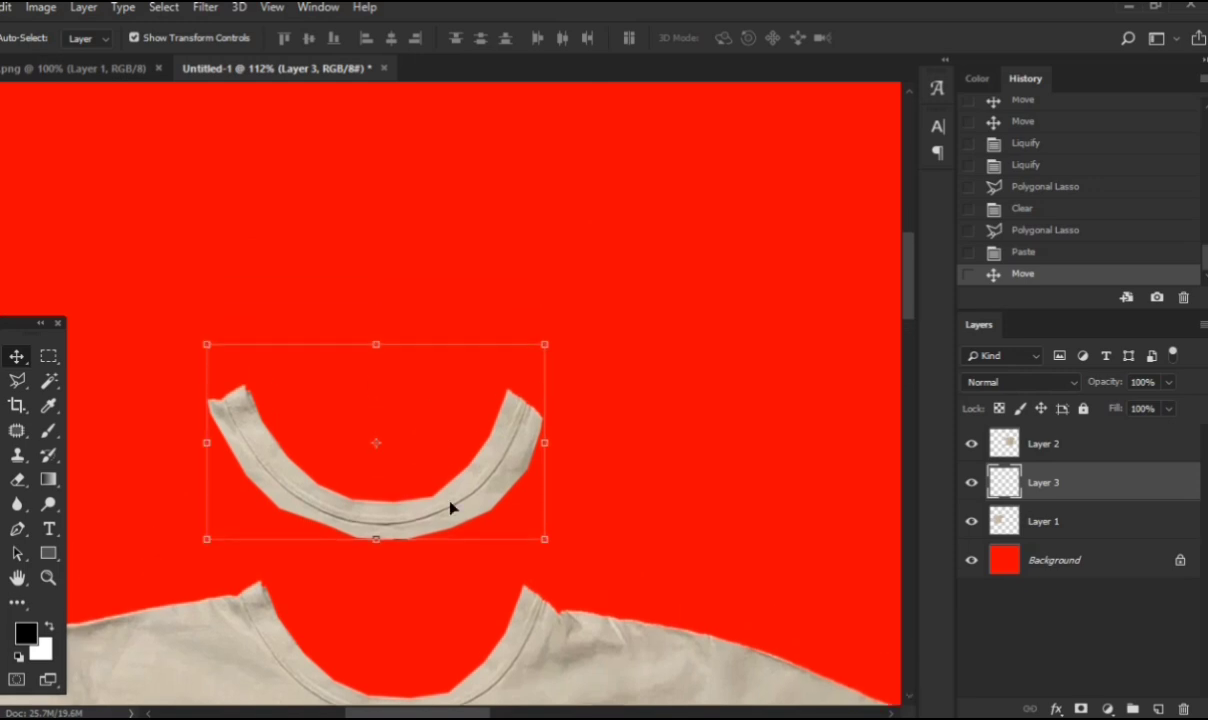
left_click_drag(472, 496, 530, 434)
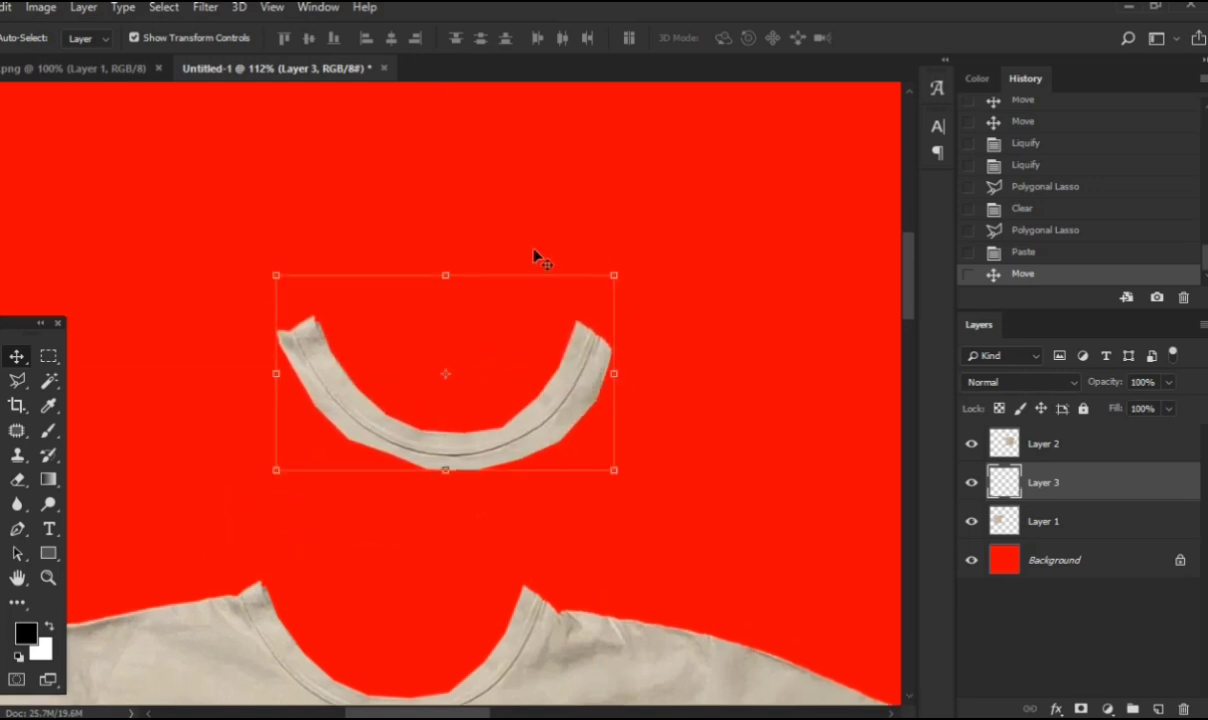
Step: Duplicate the copied collar band, rotate the duplicate 90° and join its lower end to the original band's curve
key("ctrl+c")
key("ctrl+v")
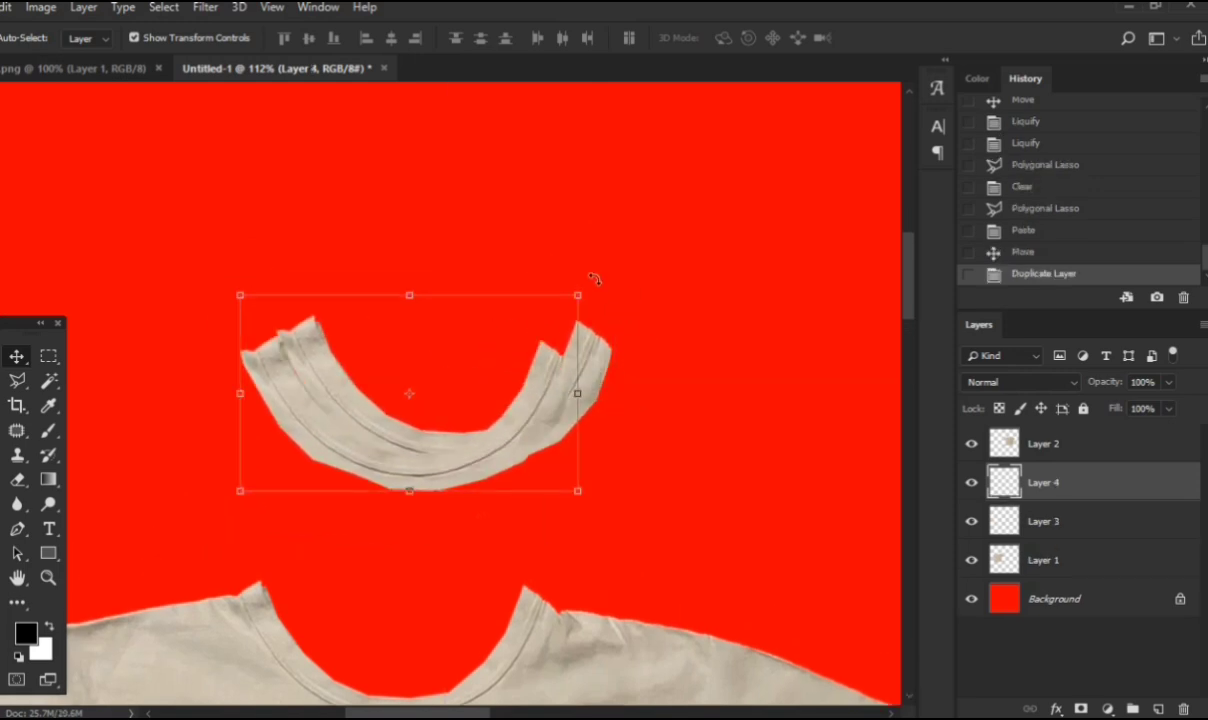
left_click_drag(609, 472, 560, 562)
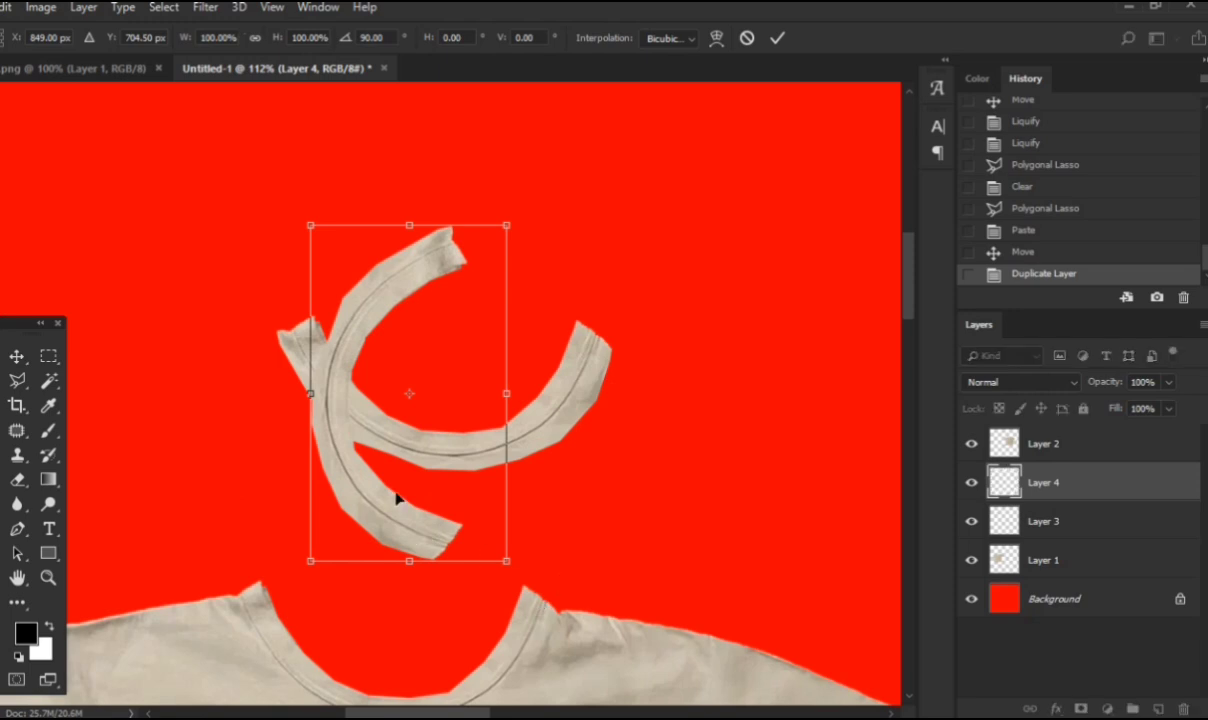
left_click_drag(396, 497, 395, 441)
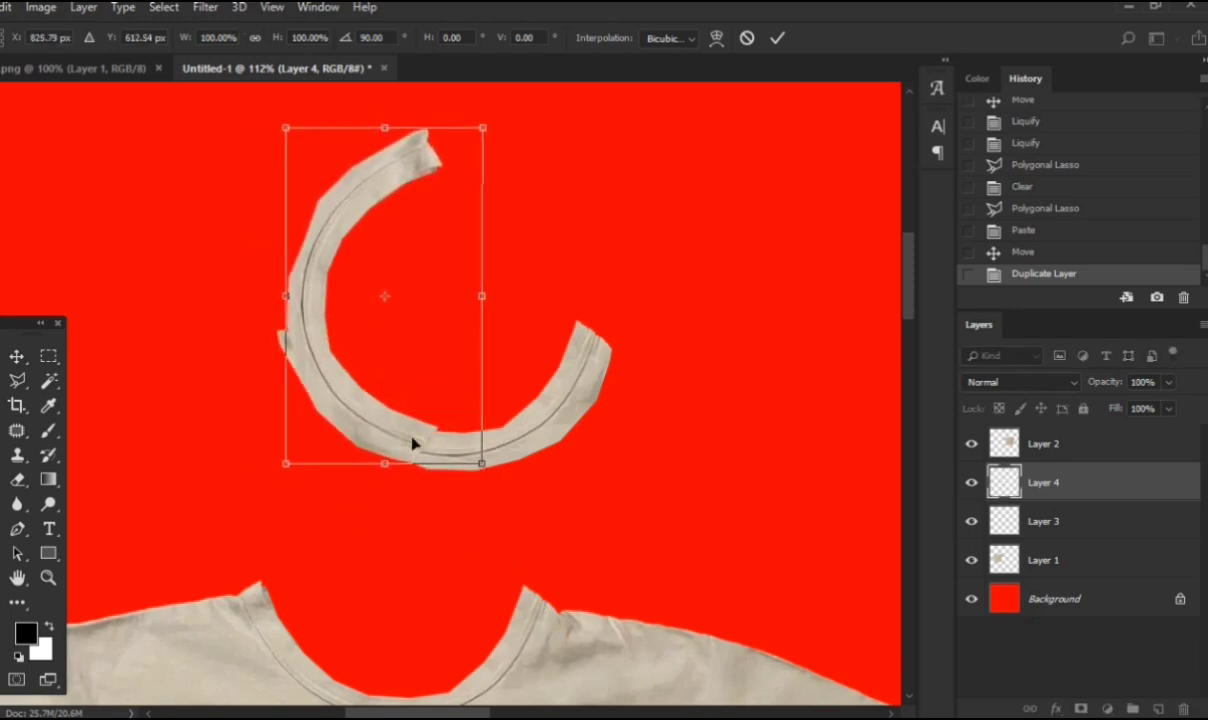
key("Return")
Step: Blend the join between the two collar pieces by erasing the rotated piece's overlapping lower end with a small Eraser brush
scroll(412, 443, "up", 4)
key("e")
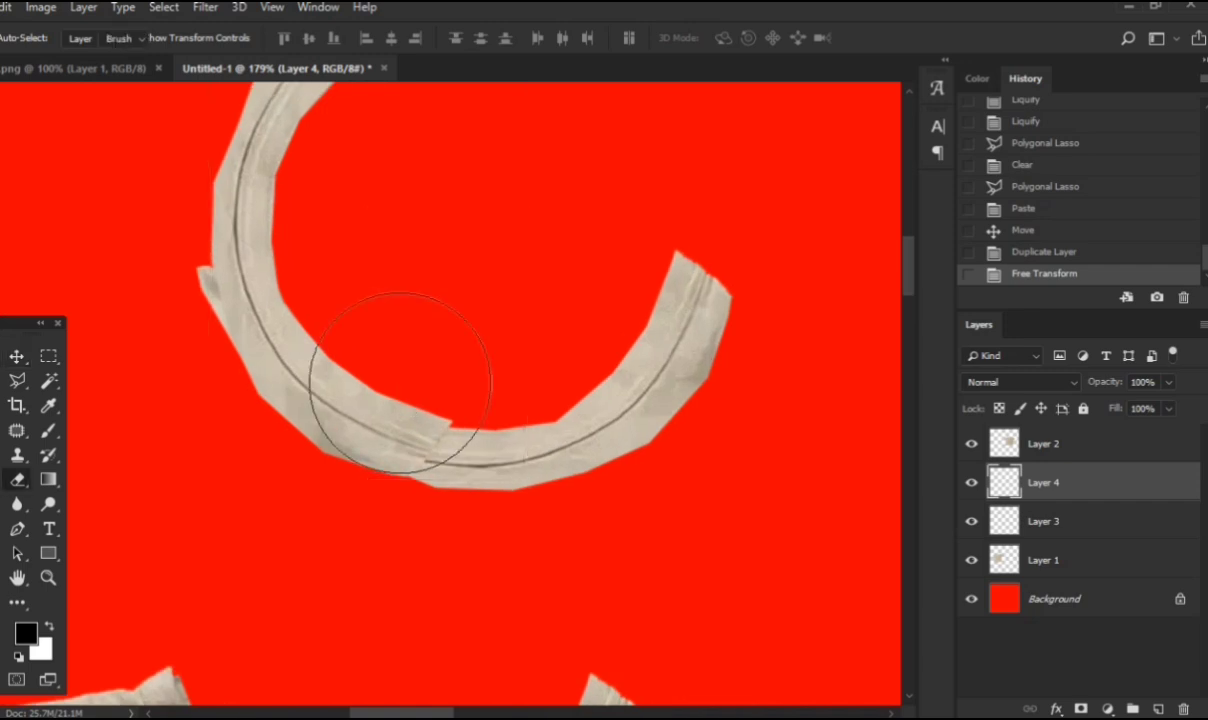
left_click_drag(399, 383, 326, 386)
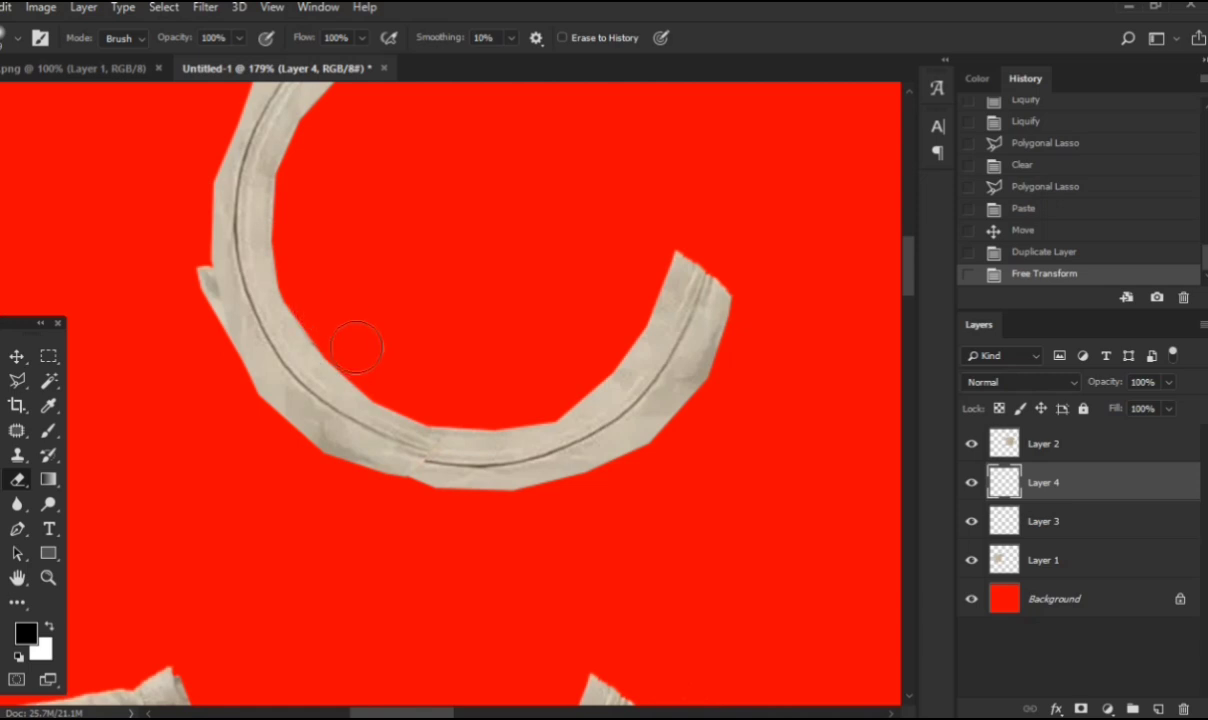
left_click(356, 347)
scroll(410, 402, "down", 5)
scroll(410, 402, "up", 1)
scroll(392, 448, "up", 4)
key("v")
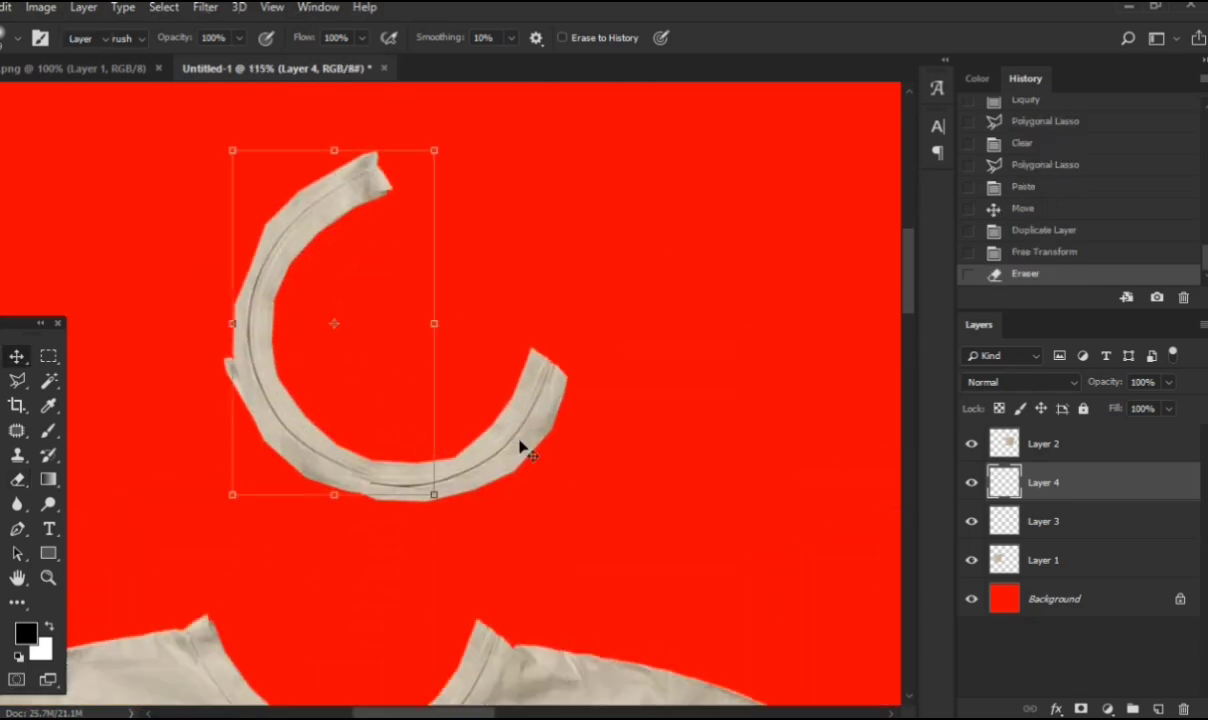
Step: Duplicate the two joined collar pieces together, rotate the copies 180° and fit them over the originals to complete the collar ring
left_click(520, 445)
left_click(268, 390, "shift")
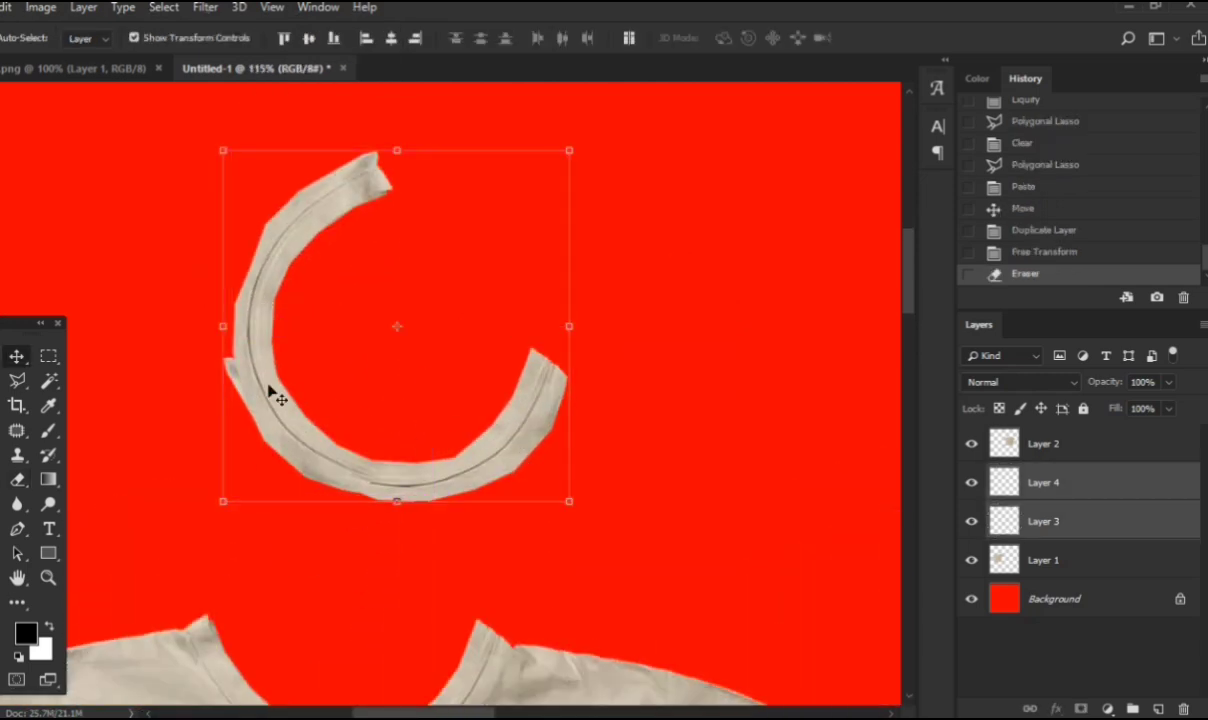
left_click_drag(268, 390, 281, 457)
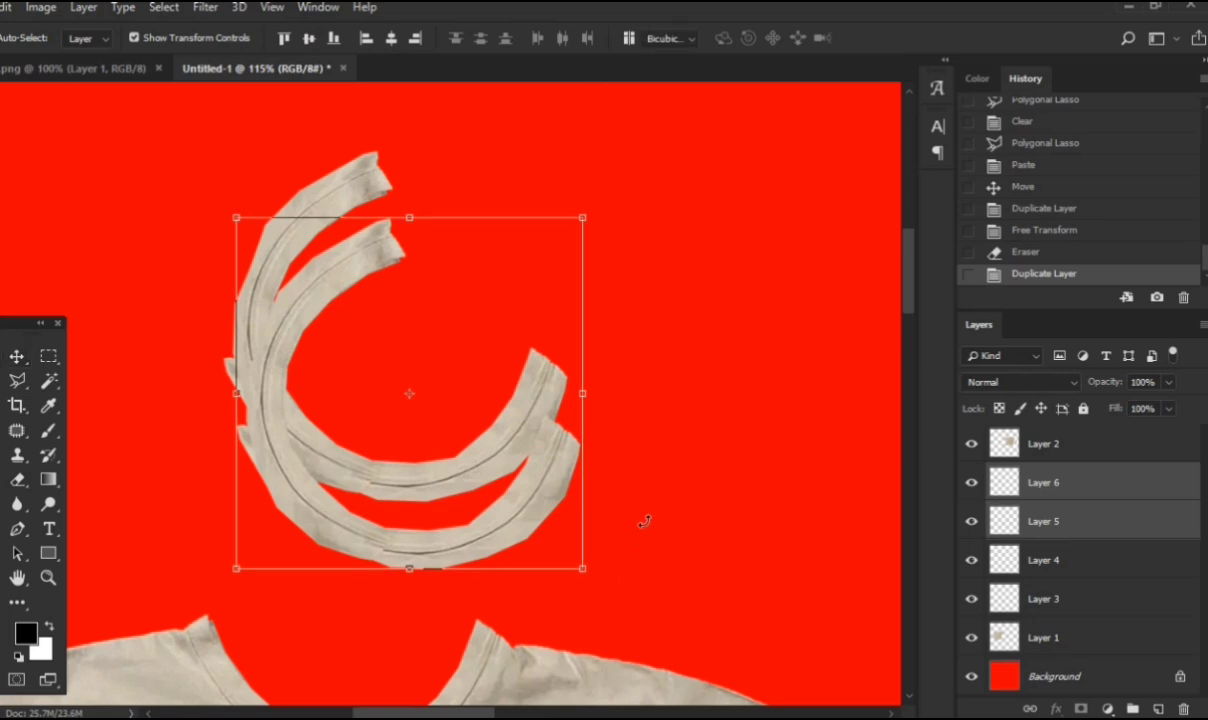
left_click_drag(644, 520, 255, 203)
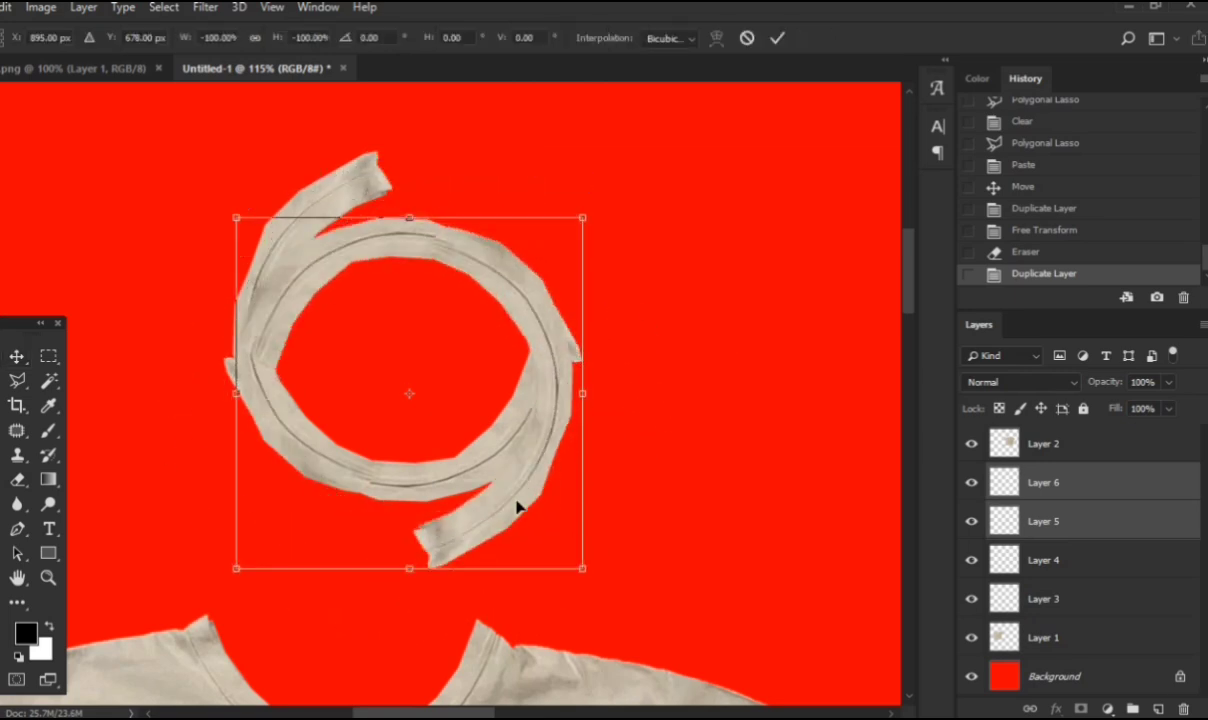
left_click_drag(517, 508, 517, 453)
key("Return")
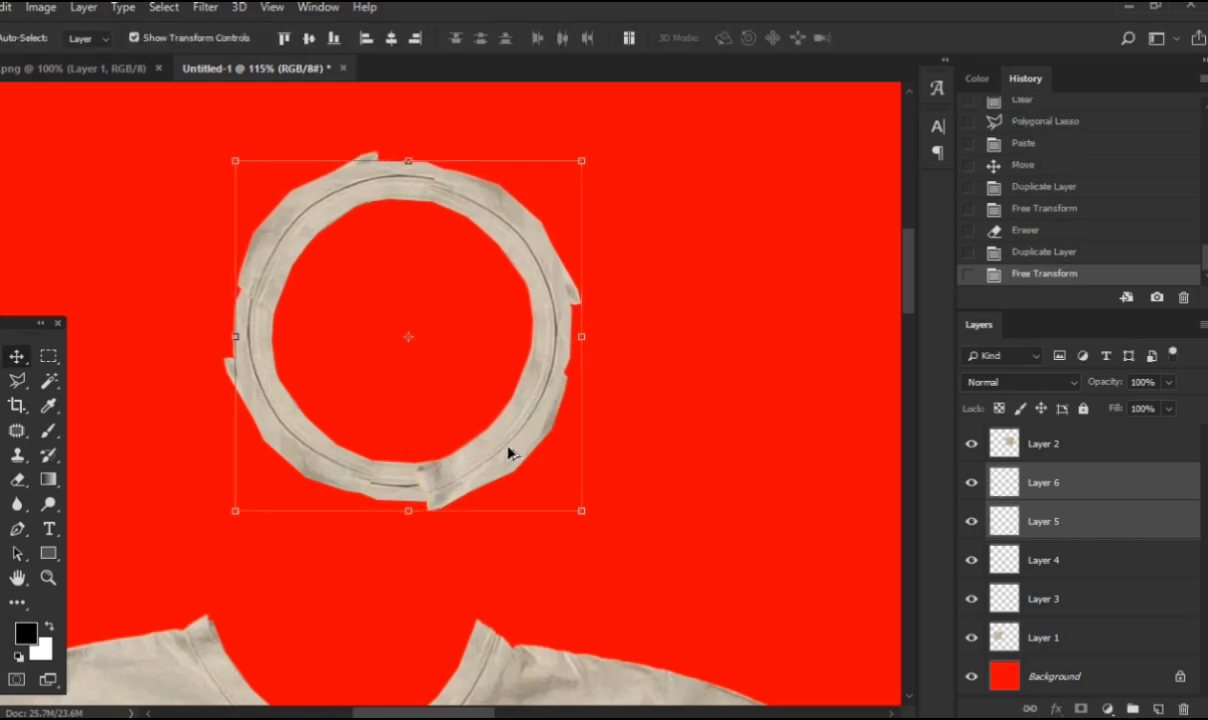
Step: Blend the join at the bottom of the collar ring by erasing the rotated piece's overlapping end on Layer 6
scroll(504, 451, "up", 3)
left_click(384, 404)
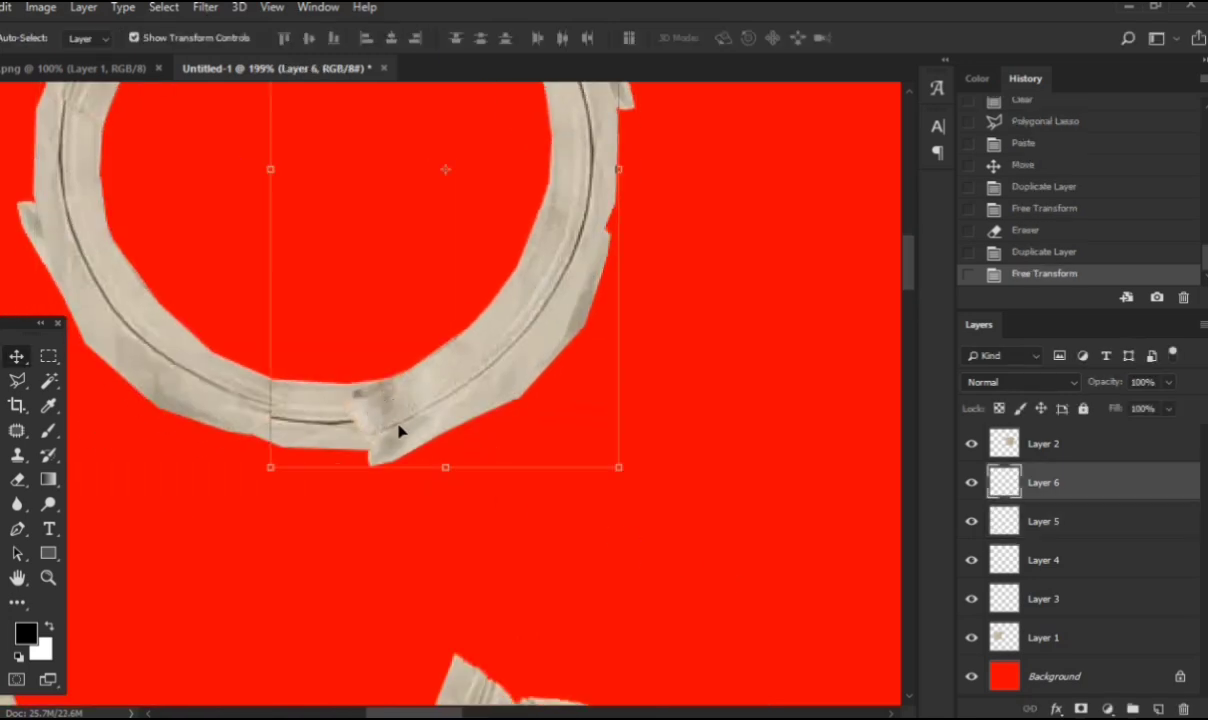
key("e")
mouse_move(390, 424)
left_mouse_down()
mouse_move(481, 514)
mouse_move(473, 553)
left_mouse_up()
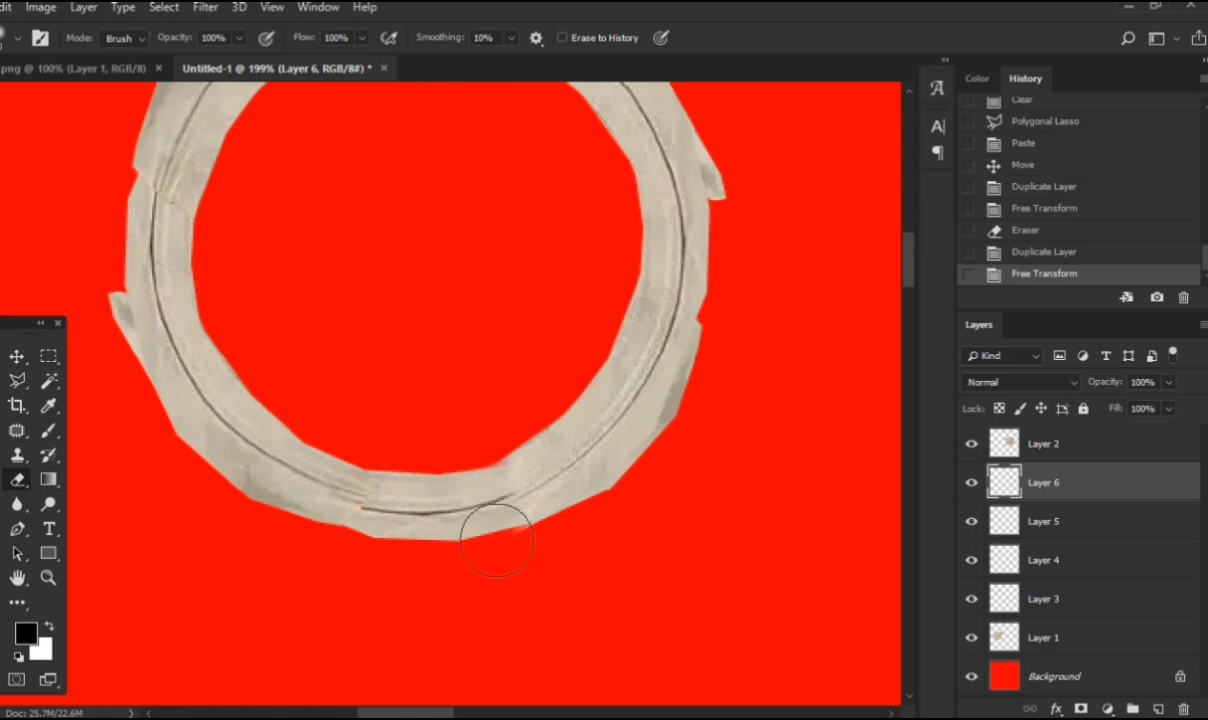
left_click_drag(418, 435, 541, 522)
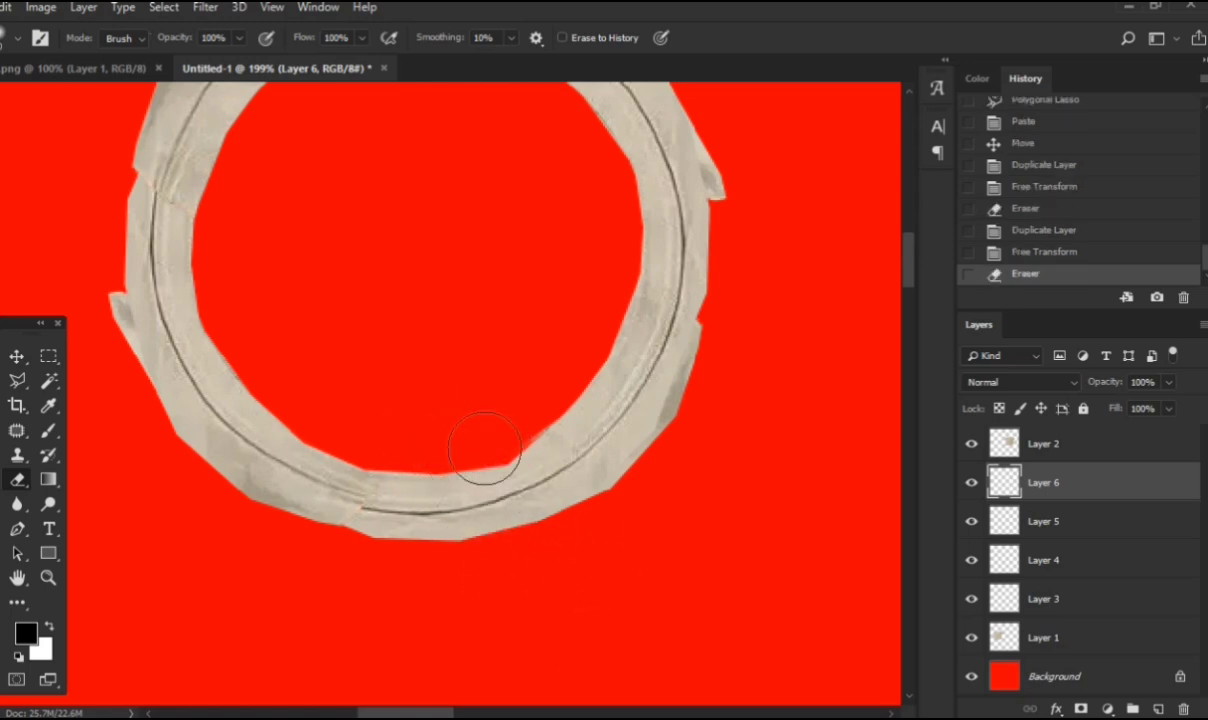
left_click_drag(414, 464, 430, 505)
left_click_drag(342, 491, 476, 586)
left_click(477, 582, "ctrl")
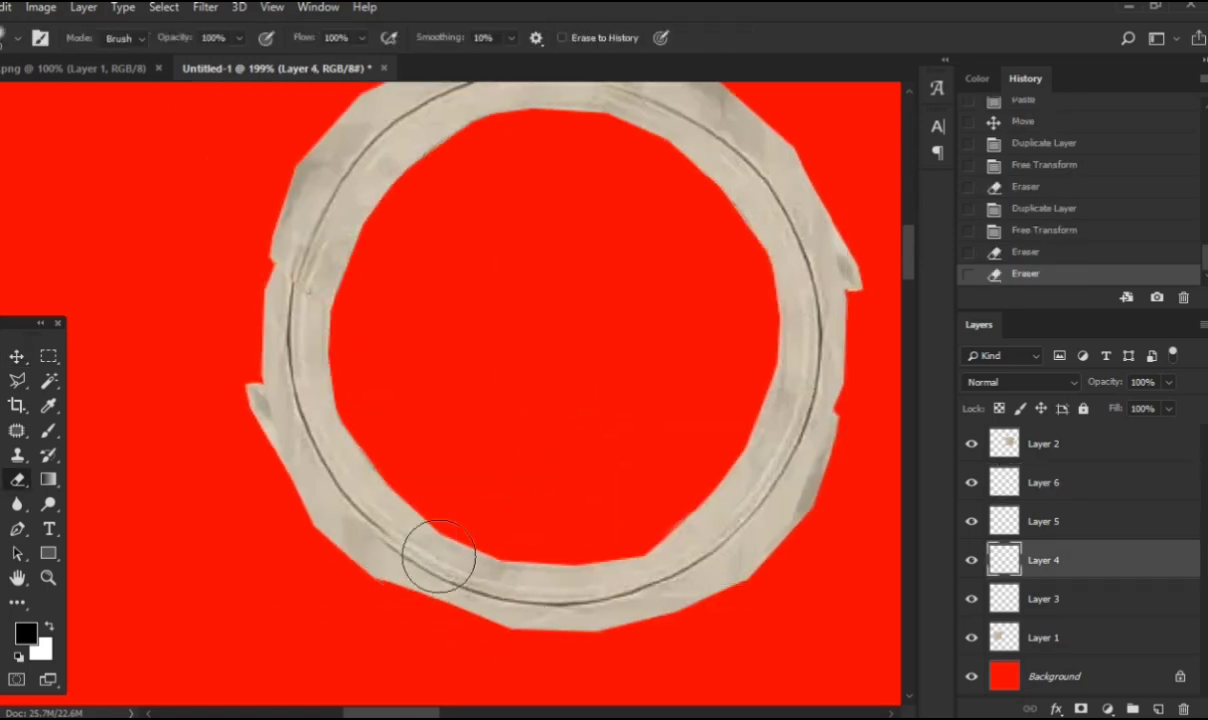
scroll(346, 504, "up", 7)
left_click_drag(373, 548, 288, 430)
scroll(346, 504, "down", 6)
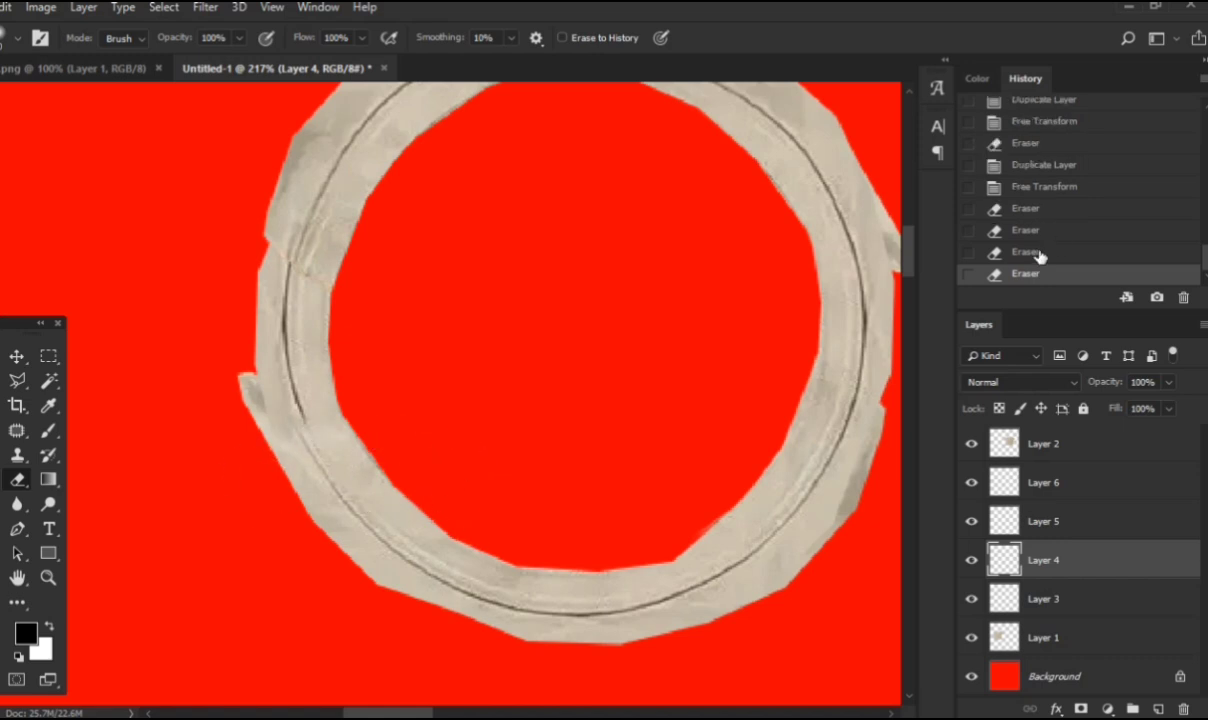
left_click(1036, 231)
left_click(1032, 210)
Step: Nudge the left collar piece on Layer 4 and the upper piece on Layer 5 to align the ring's stitch line
key("v")
key("ctrl+shift+z")
left_click_drag(489, 367, 488, 410)
left_click_drag(375, 592, 367, 604)
left_click(326, 253, "ctrl")
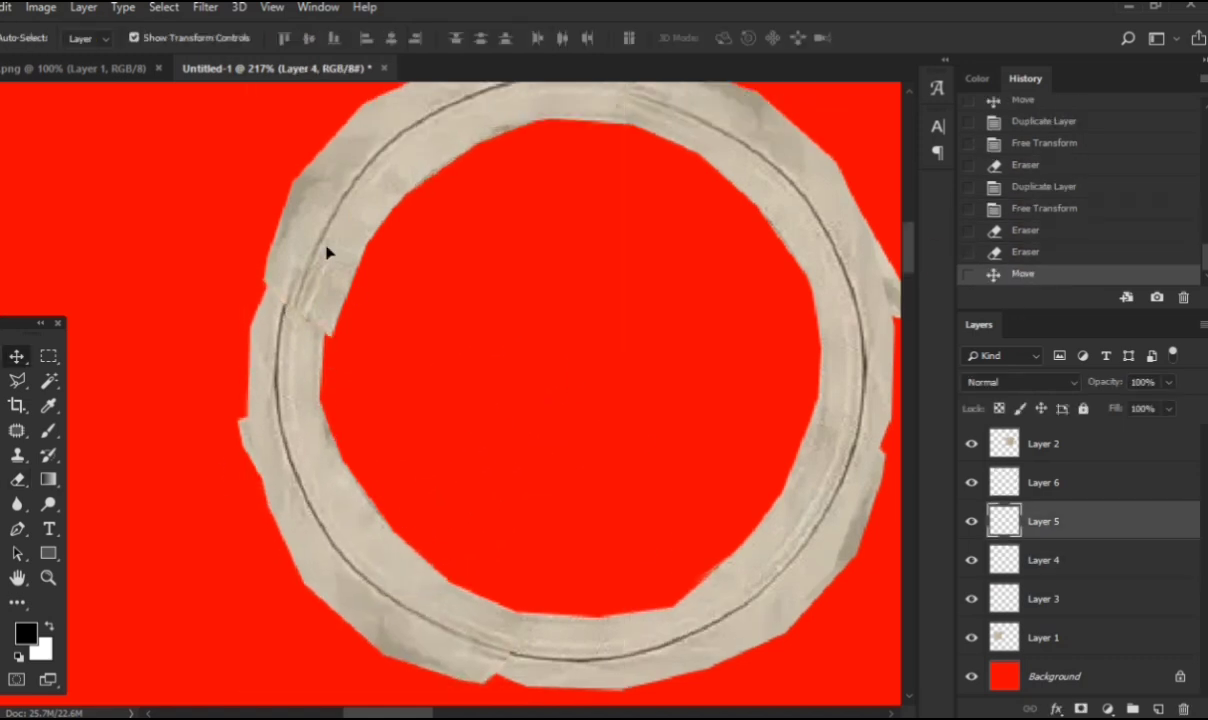
mouse_move(468, 280)
left_mouse_down()
mouse_move(391, 295)
mouse_move(391, 388)
left_mouse_up()
left_click_drag(444, 215, 431, 216)
Step: Erase the overlapping ends at the ring's upper-left and upper-right joins with a soft Eraser on Layers 5 and 6
key("e")
left_click_drag(242, 448, 180, 402)
left_click(588, 252, "ctrl")
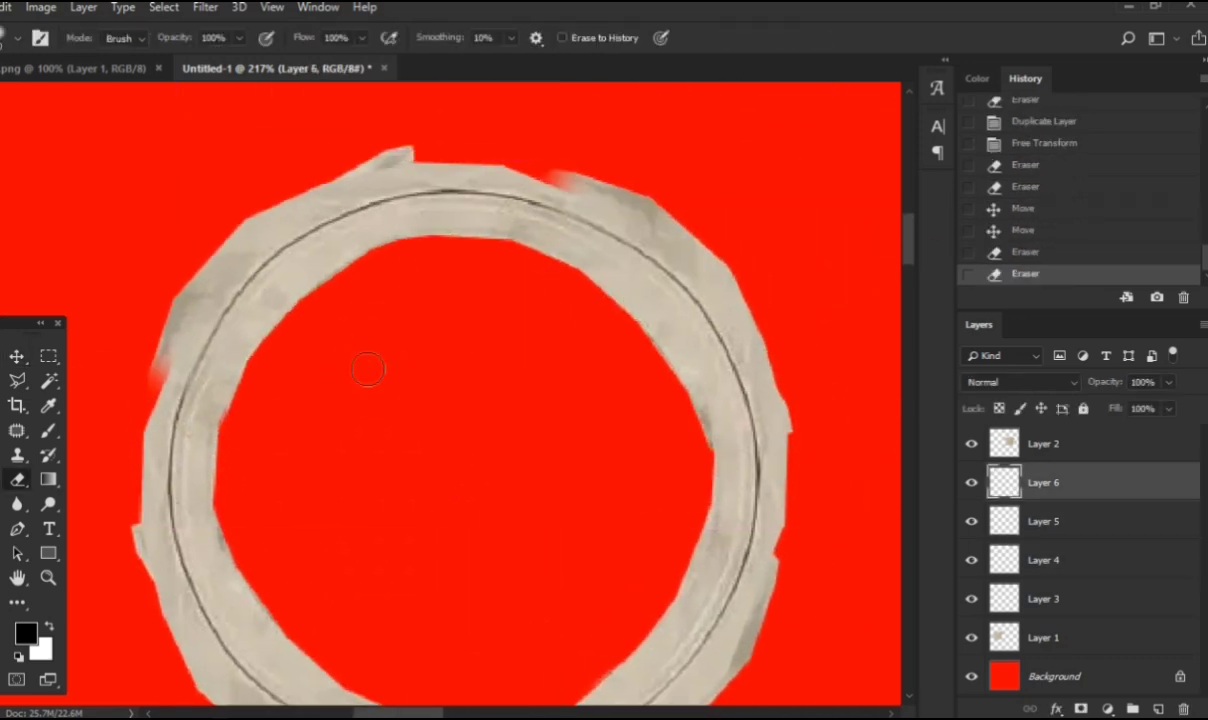
scroll(692, 424, "up", 2)
left_click_drag(692, 424, 520, 322)
key("v")
left_click(520, 318, "ctrl")
mouse_move(494, 242)
left_mouse_down()
mouse_move(526, 340)
mouse_move(502, 303)
mouse_move(551, 331)
mouse_move(585, 294)
mouse_move(562, 345)
mouse_move(527, 339)
left_mouse_up()
key("ctrl+z")
Step: Sample clean collar fabric and retouch a join on the ring with the Clone Stamp
left_click(527, 350, "ctrl")
left_click(530, 310, "ctrl")
scroll(537, 391, "up", 6)
key("s")
left_click(640, 288, "alt")
key("e")
Step: Erase the overlapping edges at the ring's left join on Layer 5 and its lower-left join on Layer 4
scroll(590, 322, "down", 9)
scroll(407, 253, "up", 6)
left_click(352, 255, "ctrl")
left_click_drag(356, 262, 350, 322)
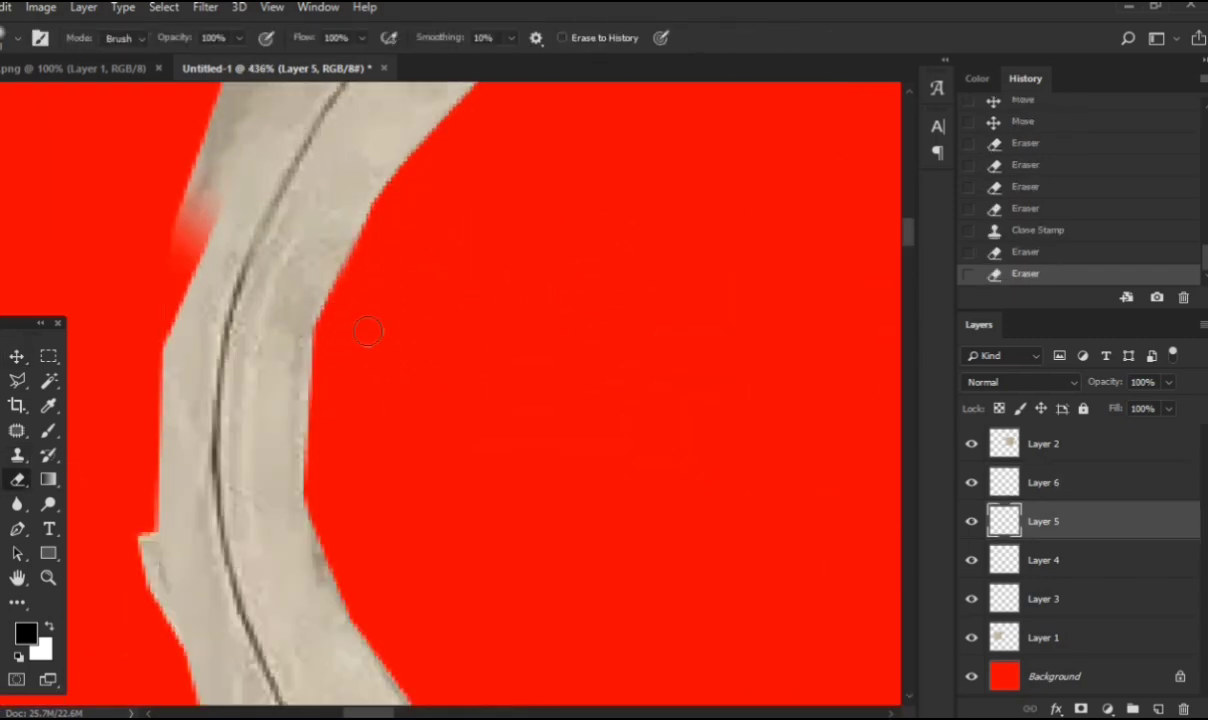
scroll(366, 334, "down", 7)
scroll(494, 338, "down", 2)
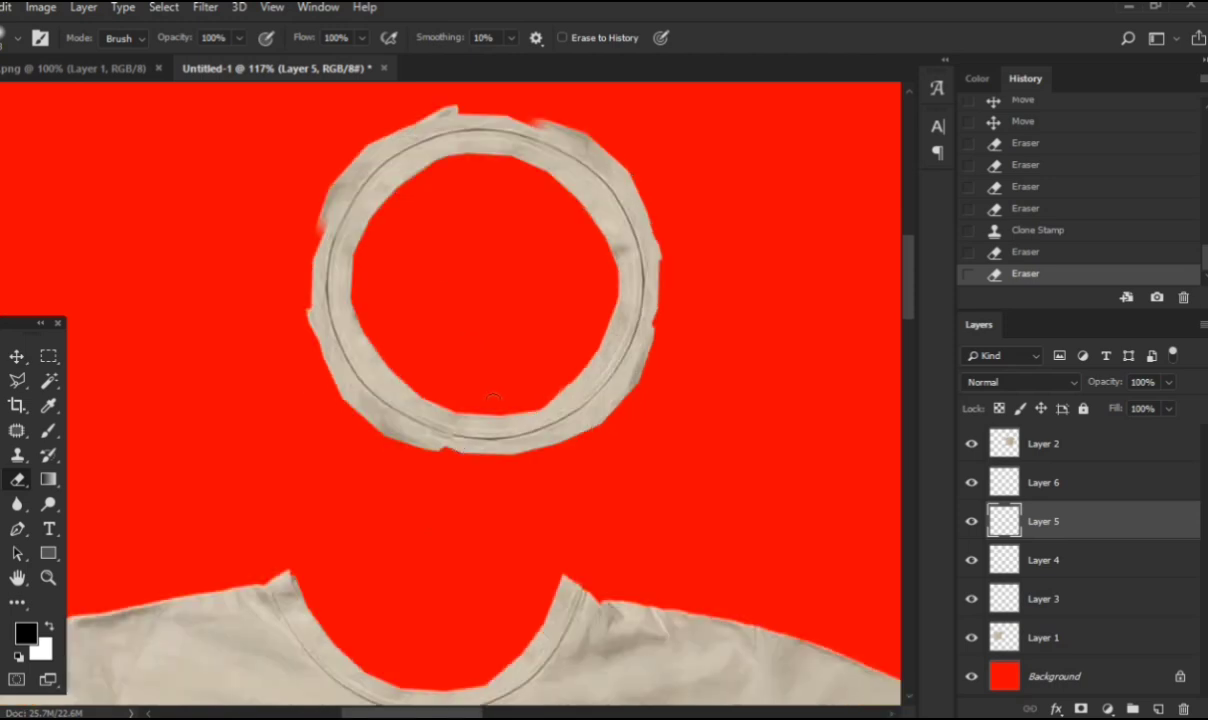
scroll(452, 434, "up", 5)
left_click(426, 430, "ctrl")
mouse_move(426, 430)
left_mouse_down()
mouse_move(453, 438)
mouse_move(442, 430)
mouse_move(430, 545)
left_mouse_up()
scroll(465, 477, "down", 6)
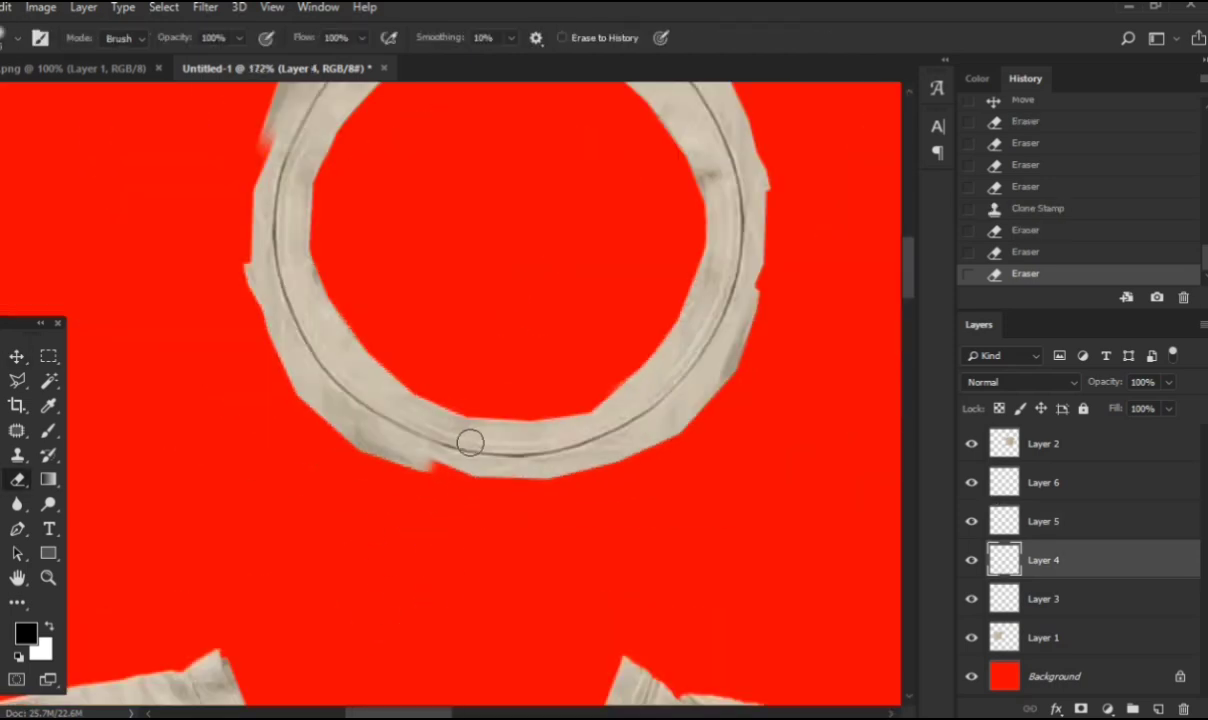
Step: Cover the dark crease on the inner edge of the ring's right side with the Clone Stamp on Layer 5
scroll(682, 256, "up", 7)
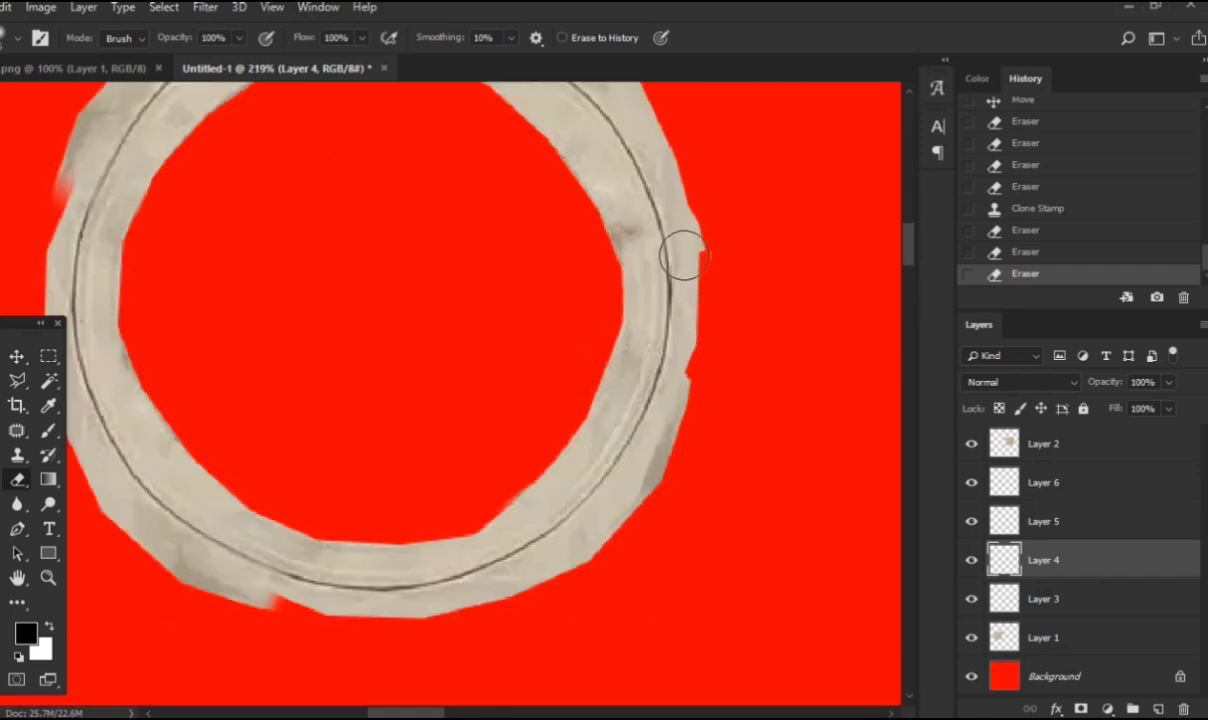
key("s")
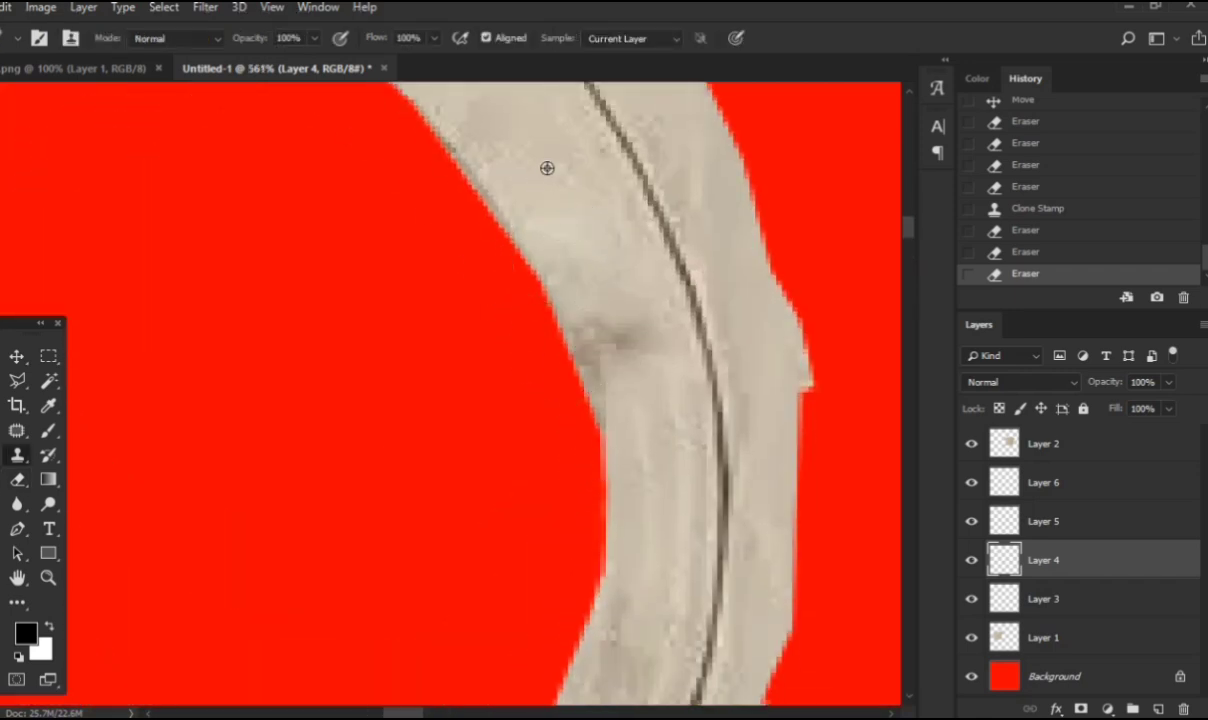
right_click(566, 216, "alt")
left_click_drag(604, 324, 622, 357)
left_click(598, 323, "ctrl")
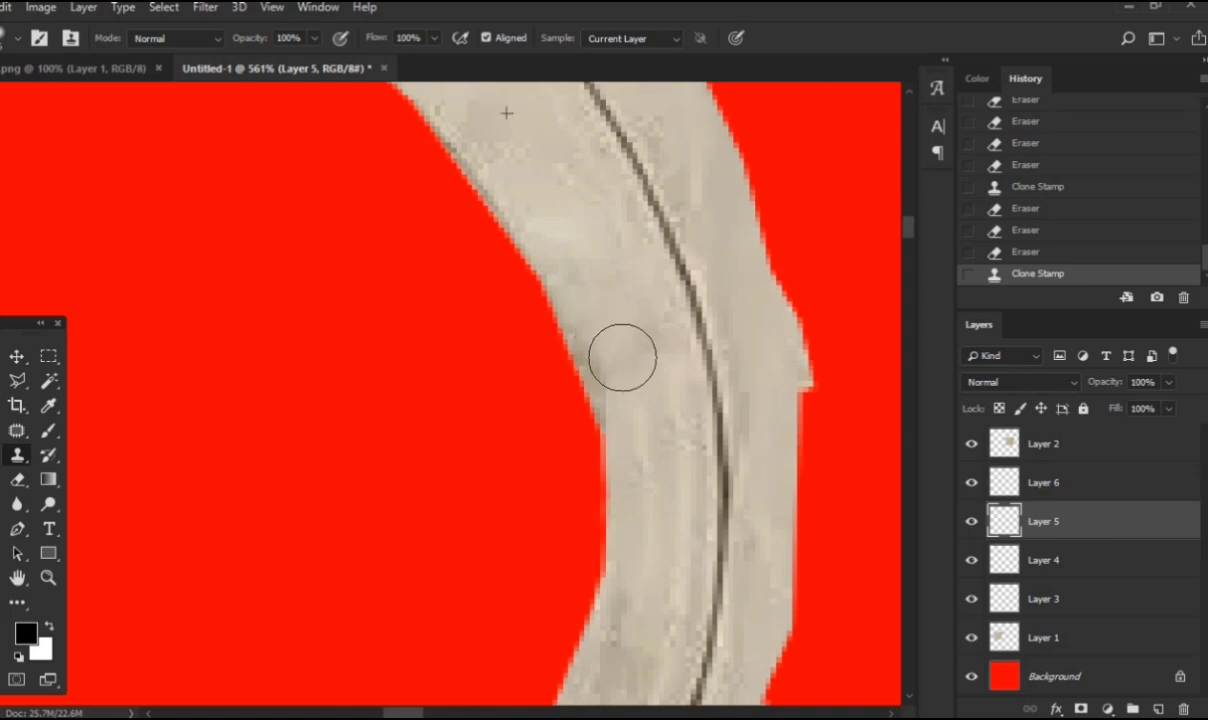
key("ctrl+z")
mouse_move(600, 312)
left_mouse_down()
mouse_move(604, 302)
mouse_move(622, 352)
left_mouse_up()
left_click_drag(618, 350, 633, 378)
scroll(632, 376, "down", 5)
scroll(630, 375, "down", 4)
scroll(600, 345, "up", 2)
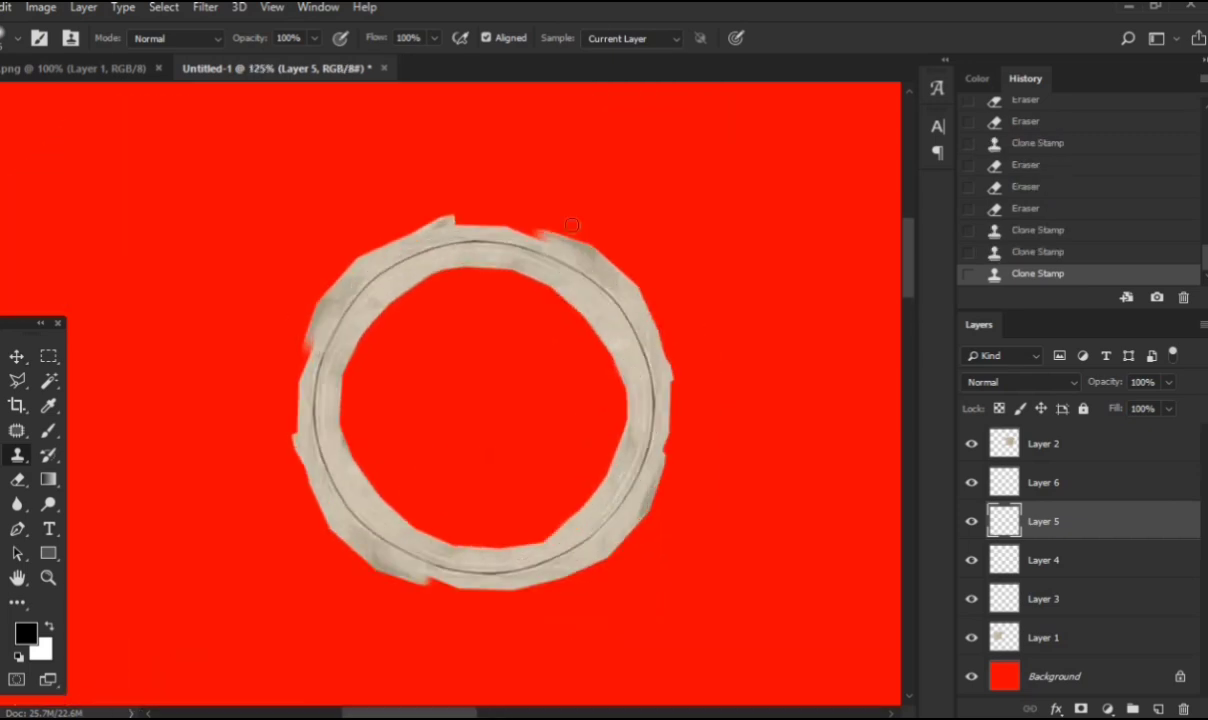
Step: Smooth the ring's upper-left join by erasing Layer 5's overlap along the outer edge and stitch line
scroll(437, 243, "down", 1)
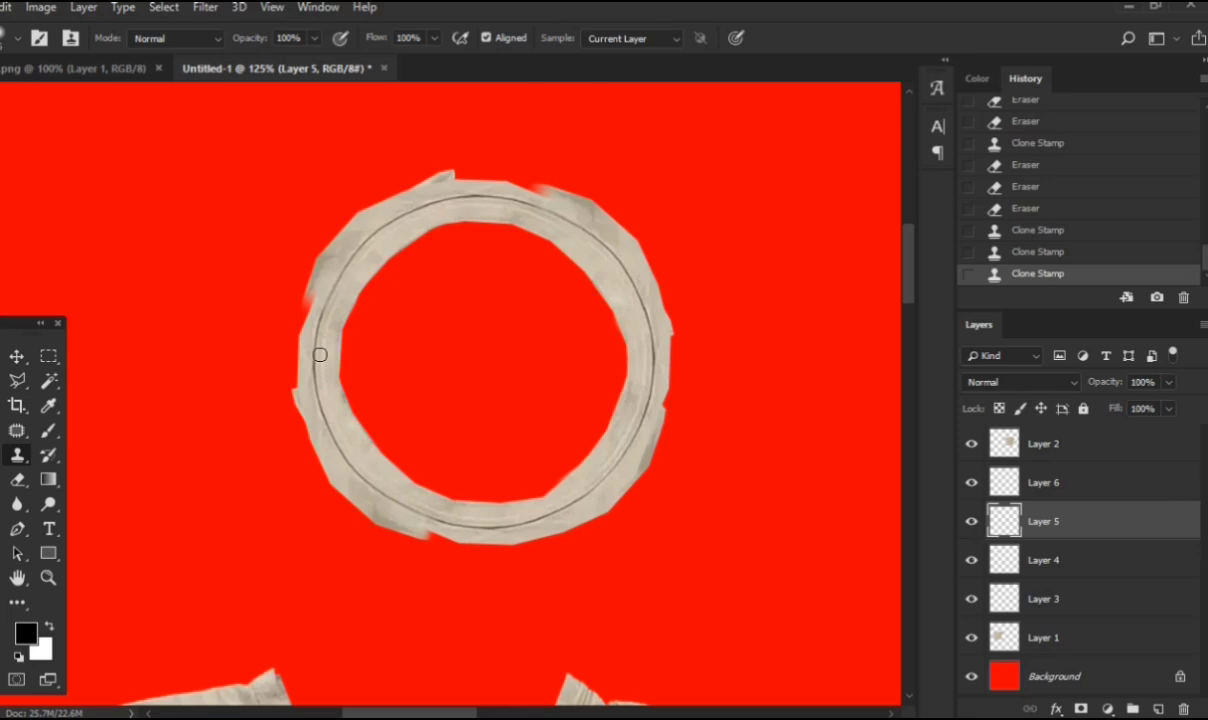
scroll(285, 261, "up", 3)
scroll(350, 291, "down", 1)
scroll(359, 302, "up", 1)
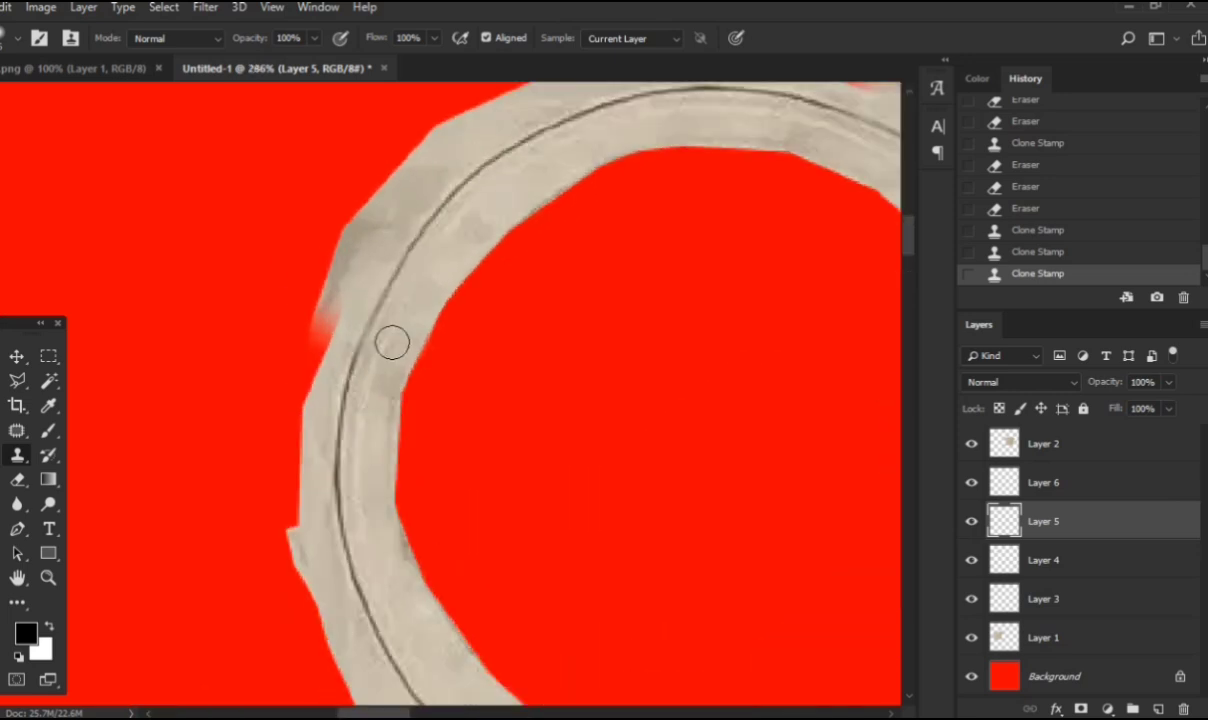
key("v")
key("e")
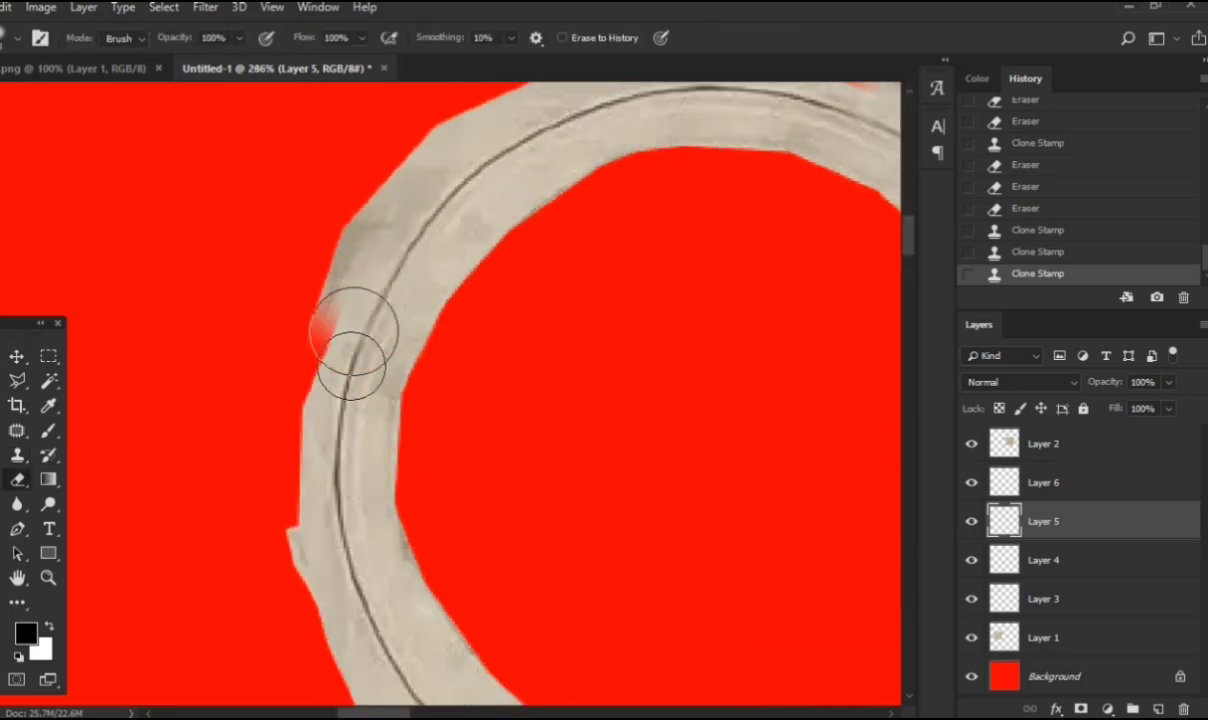
mouse_move(353, 340)
left_mouse_down()
mouse_move(343, 375)
mouse_move(402, 261)
mouse_move(329, 440)
left_mouse_up()
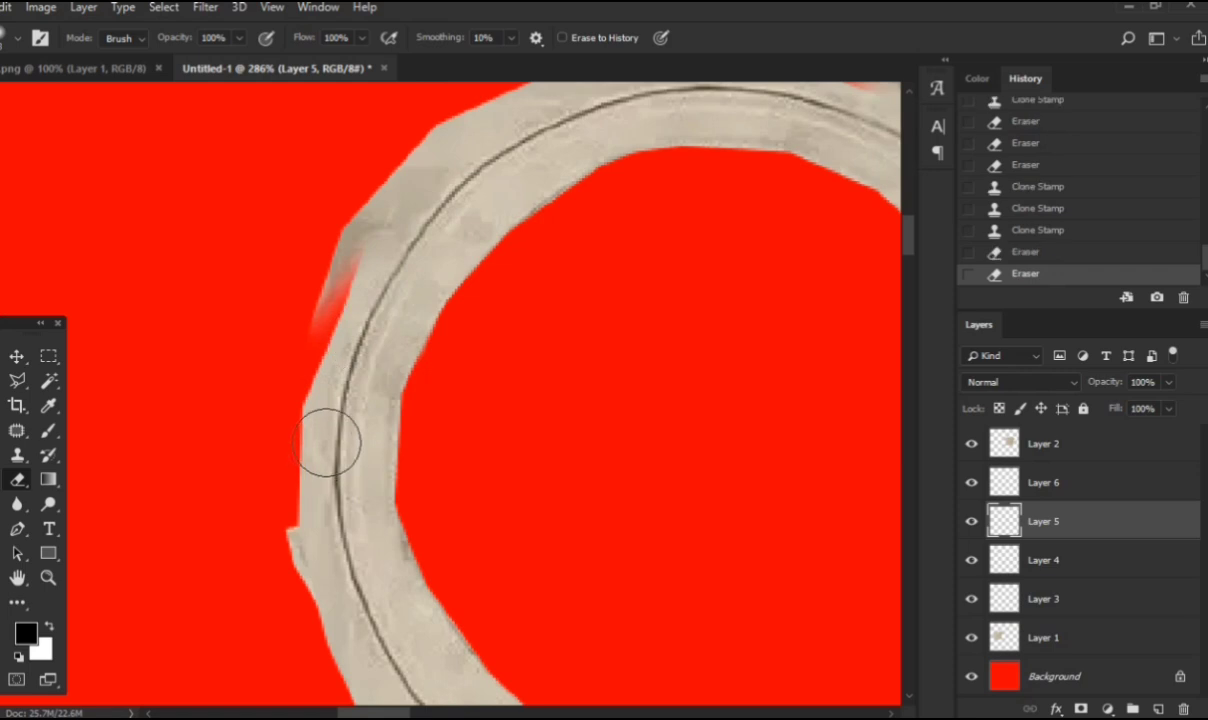
Step: Merge the four collar piece layers, Layer 3 through Layer 6, into a single layer
scroll(340, 440, "down", 5)
scroll(430, 468, "up", 3)
scroll(430, 468, "down", 2)
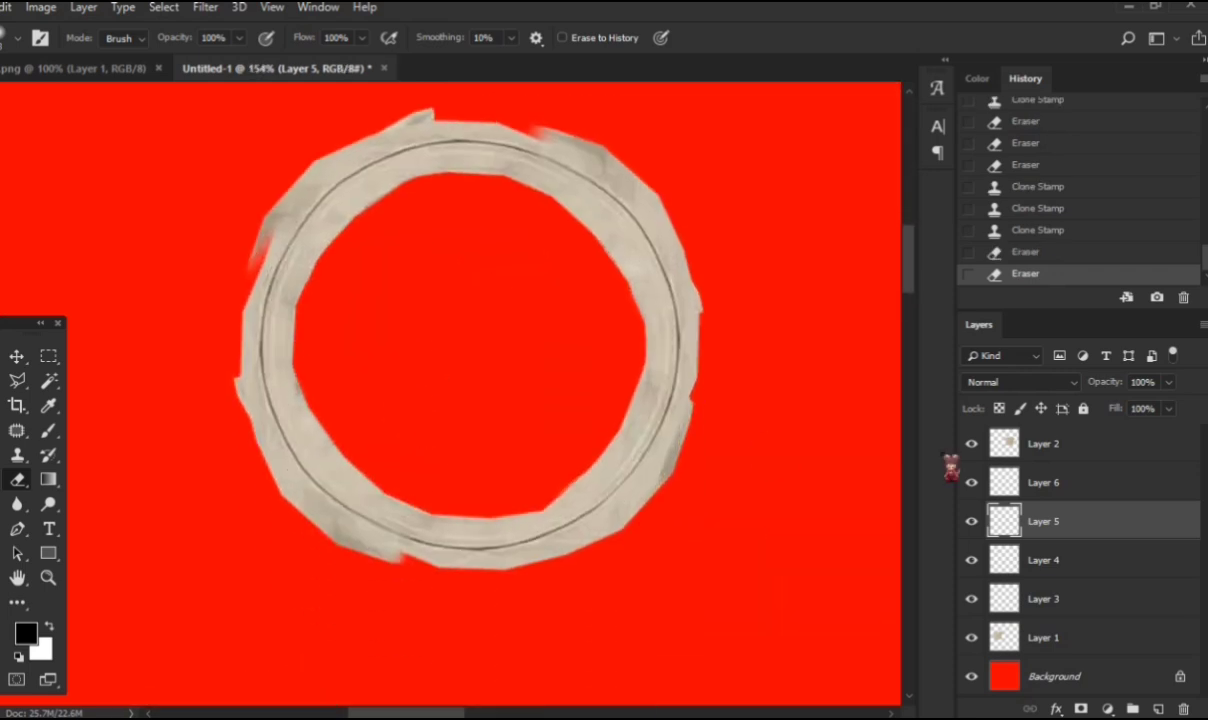
left_click(1059, 482)
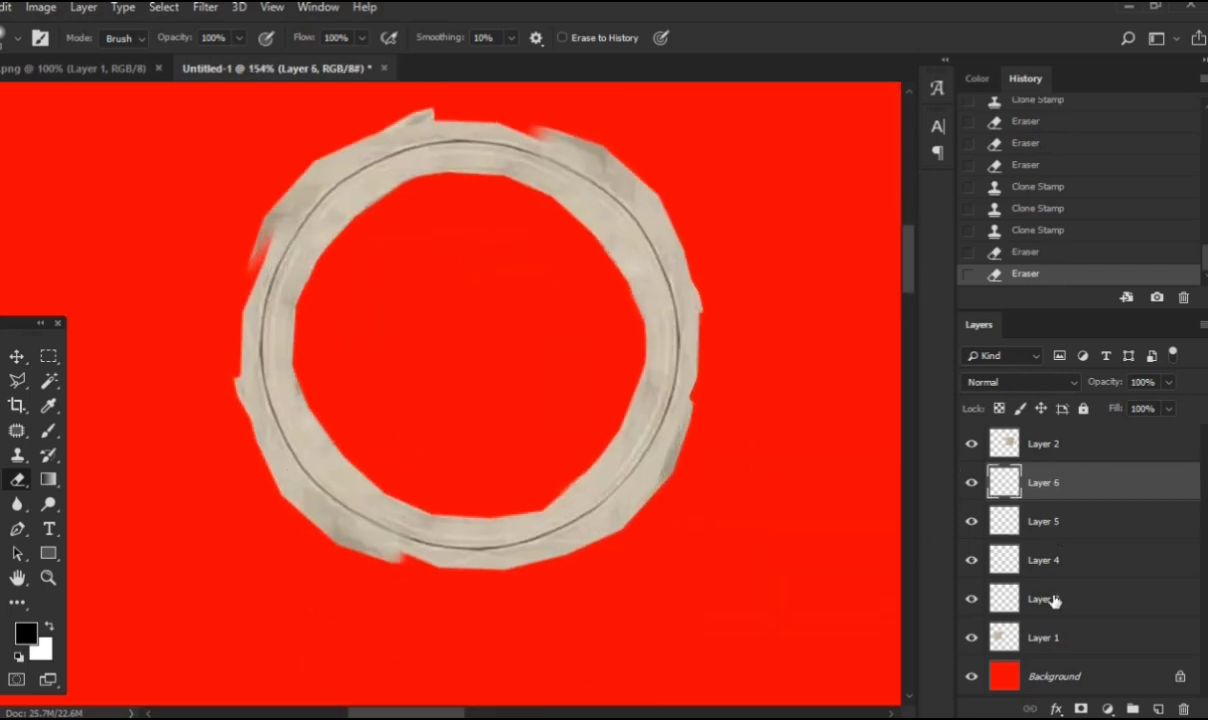
left_click(1055, 600, "shift")
right_click(1055, 600)
left_click(940, 525)
Step: Erase the jagged fabric outside the stitch line along the merged ring's upper, right and lower-right edges
scroll(283, 318, "up", 3)
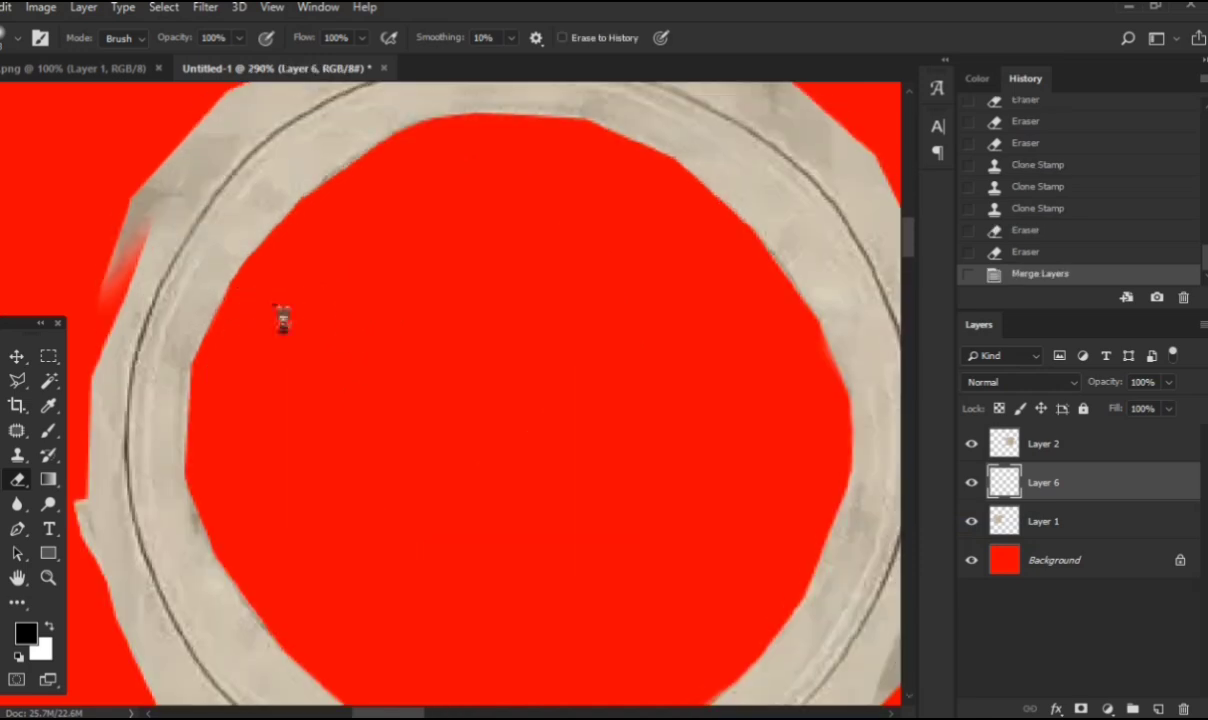
scroll(226, 283, "down", 2)
mouse_move(140, 360)
left_mouse_down()
mouse_move(182, 243)
mouse_move(92, 395)
mouse_move(172, 260)
left_mouse_up()
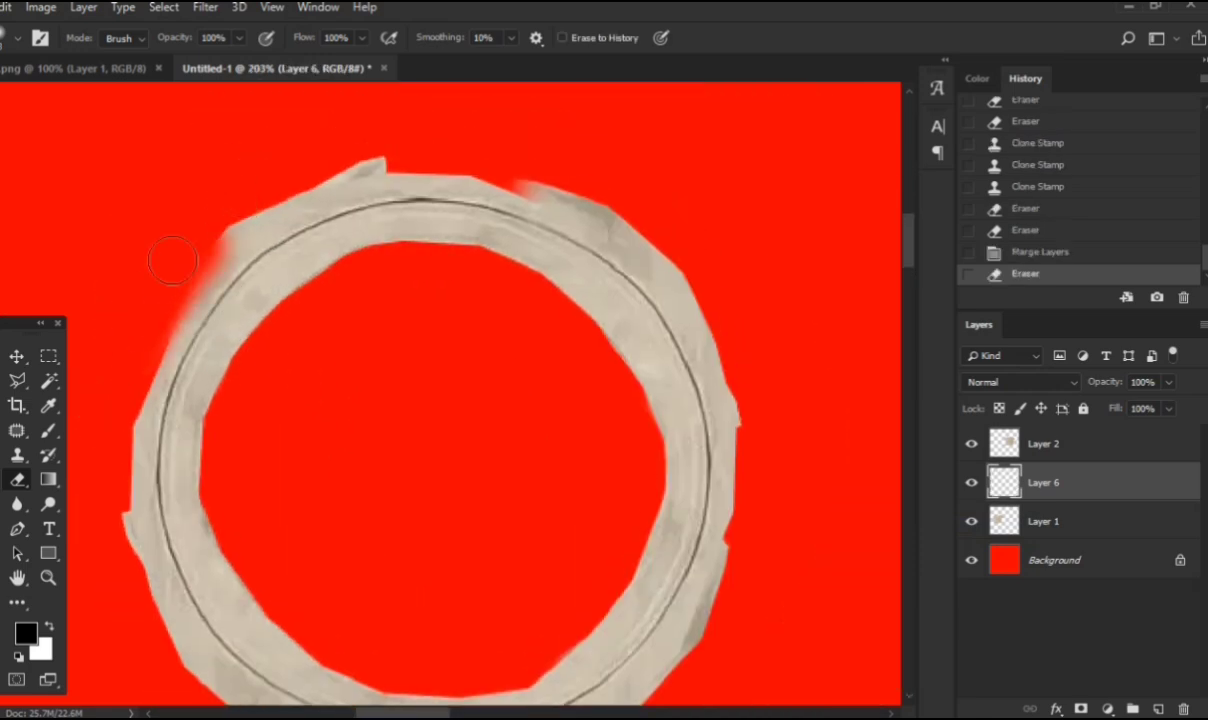
mouse_move(260, 175)
left_mouse_down()
mouse_move(581, 152)
mouse_move(644, 179)
mouse_move(670, 218)
mouse_move(586, 177)
mouse_move(715, 245)
left_mouse_up()
scroll(760, 280, "down", 2)
left_click_drag(657, 163, 770, 355)
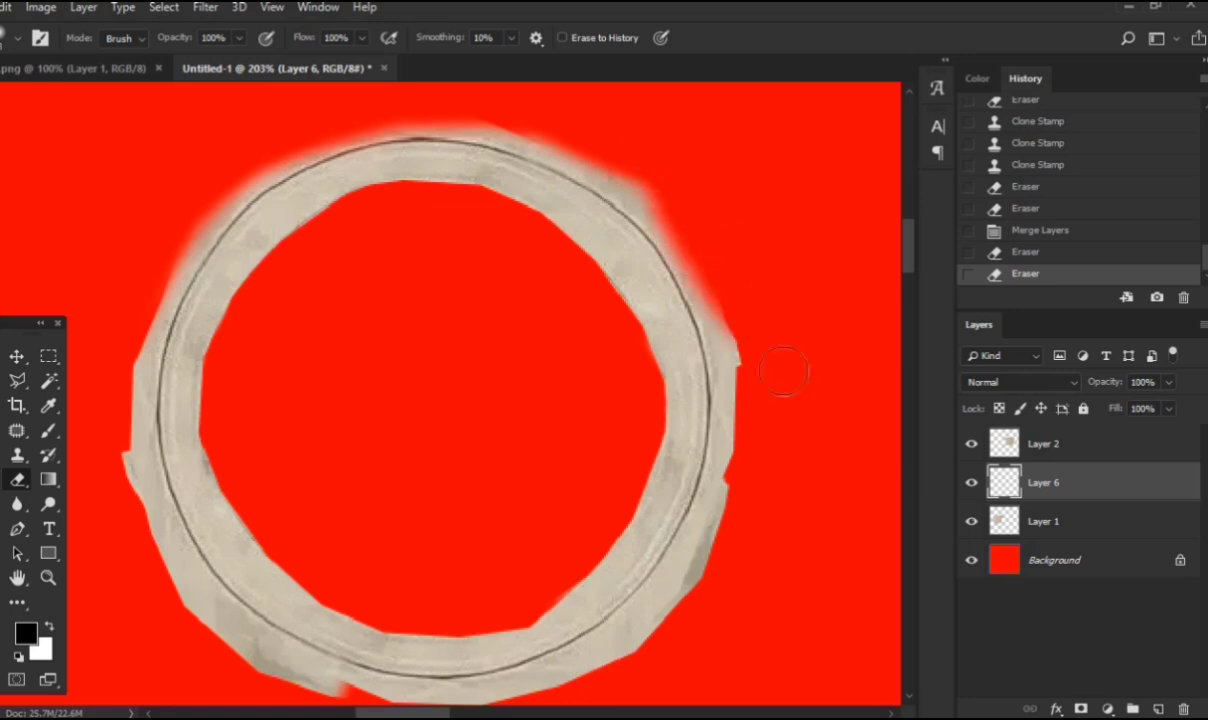
scroll(760, 325, "down", 3)
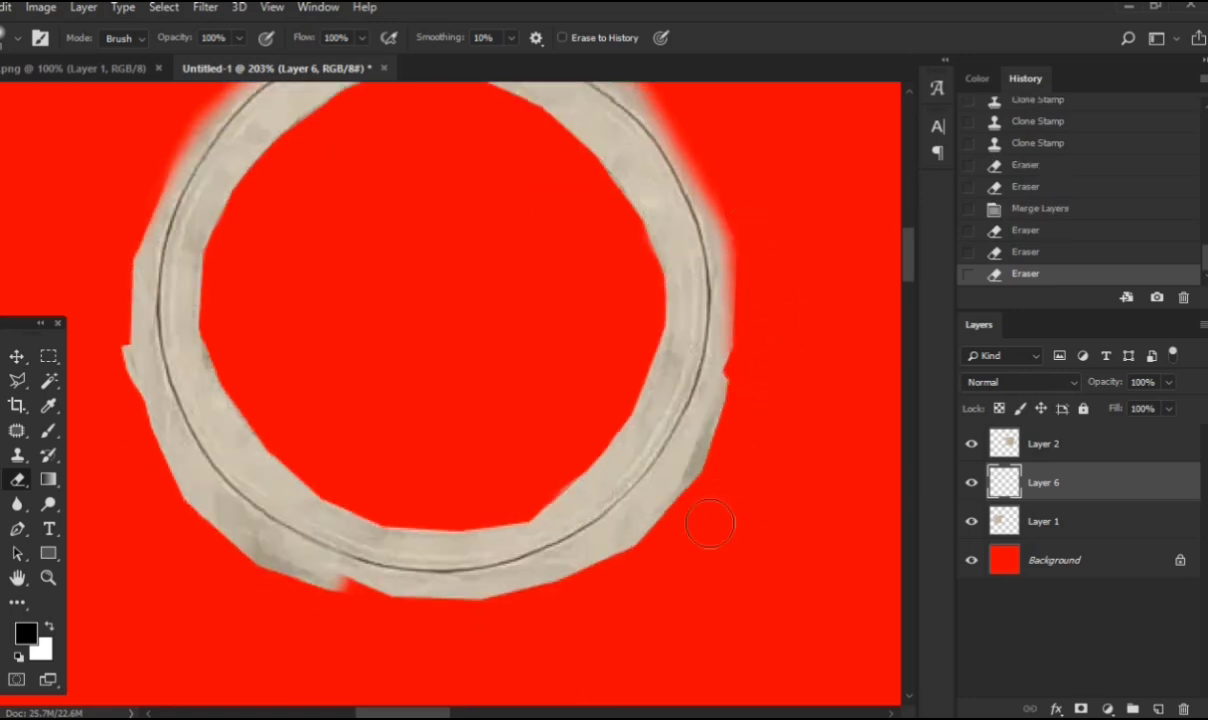
left_click_drag(704, 504, 418, 666)
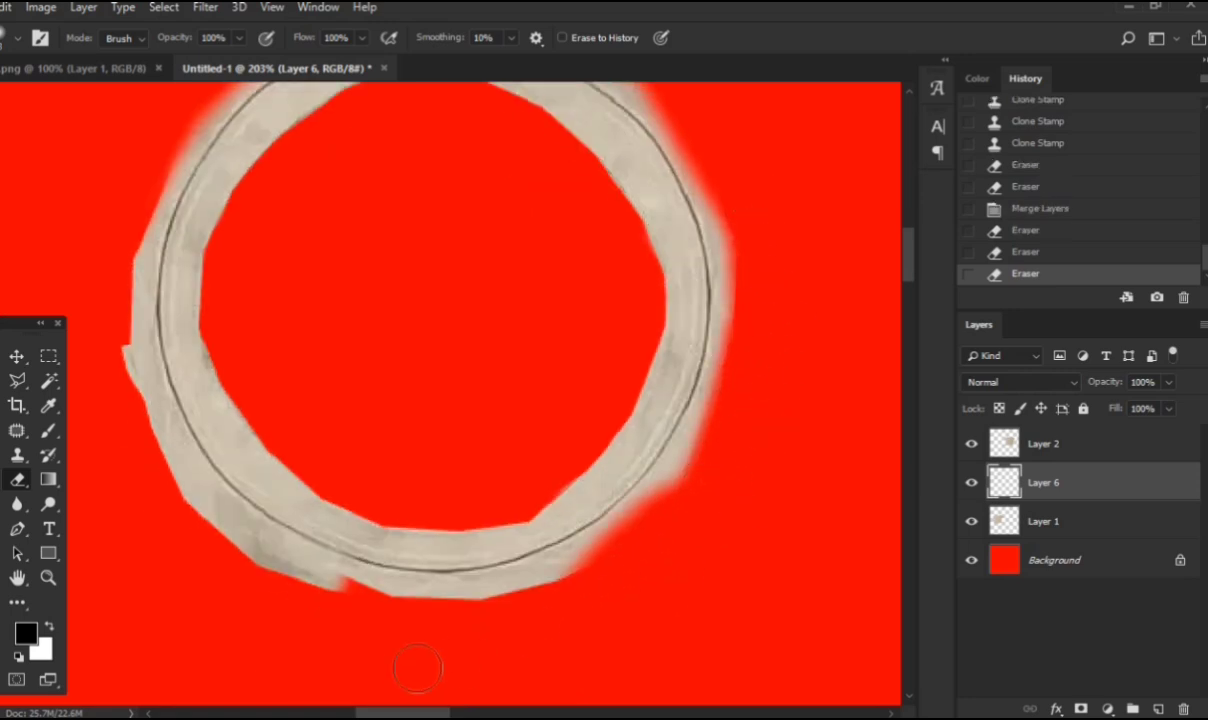
mouse_move(612, 577)
left_mouse_down()
mouse_move(357, 640)
mouse_move(281, 629)
mouse_move(400, 630)
mouse_move(398, 615)
mouse_move(188, 566)
mouse_move(110, 565)
left_mouse_up()
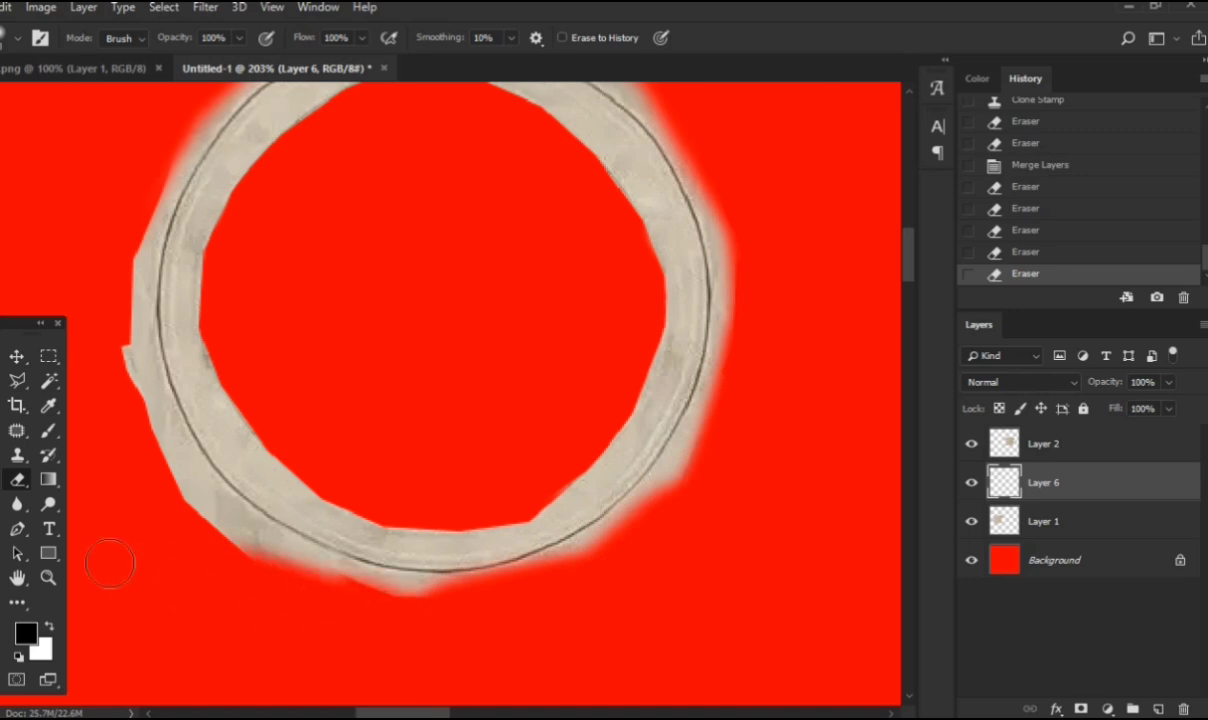
left_click(1072, 251)
left_click(1068, 230)
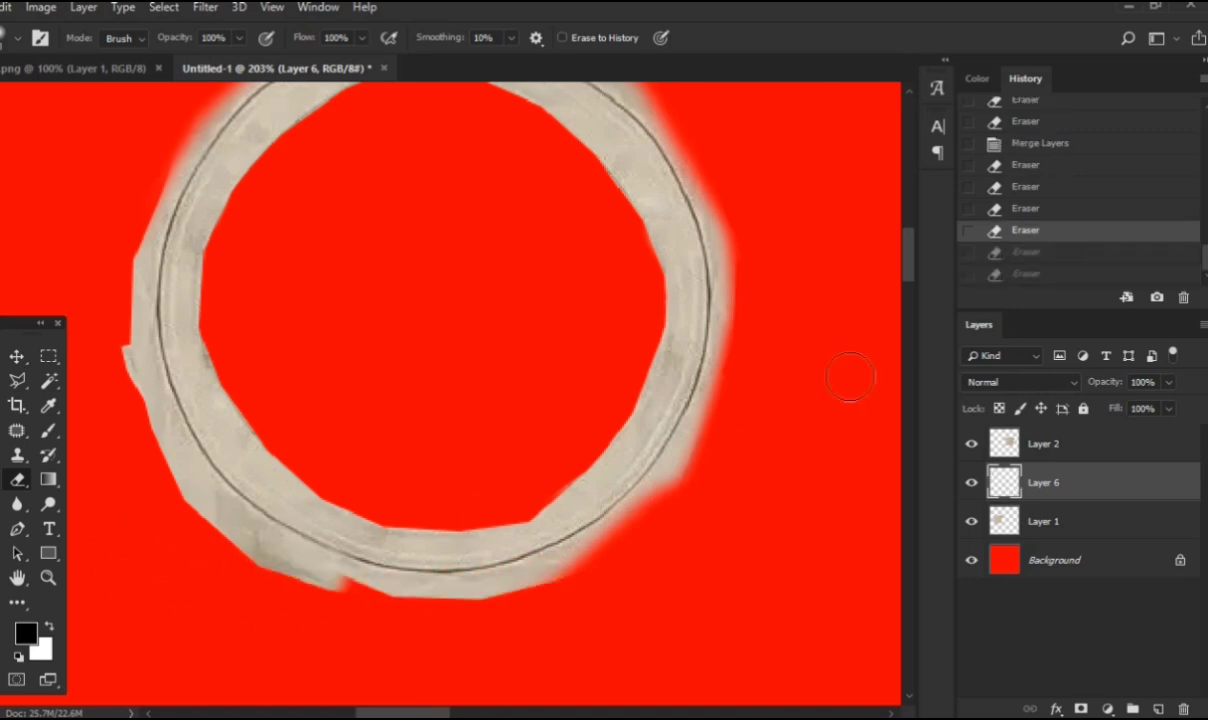
Step: Trim the remaining jagged fabric along the ring's lower and left outer edges with the soft Eraser
left_click_drag(410, 625, 212, 613)
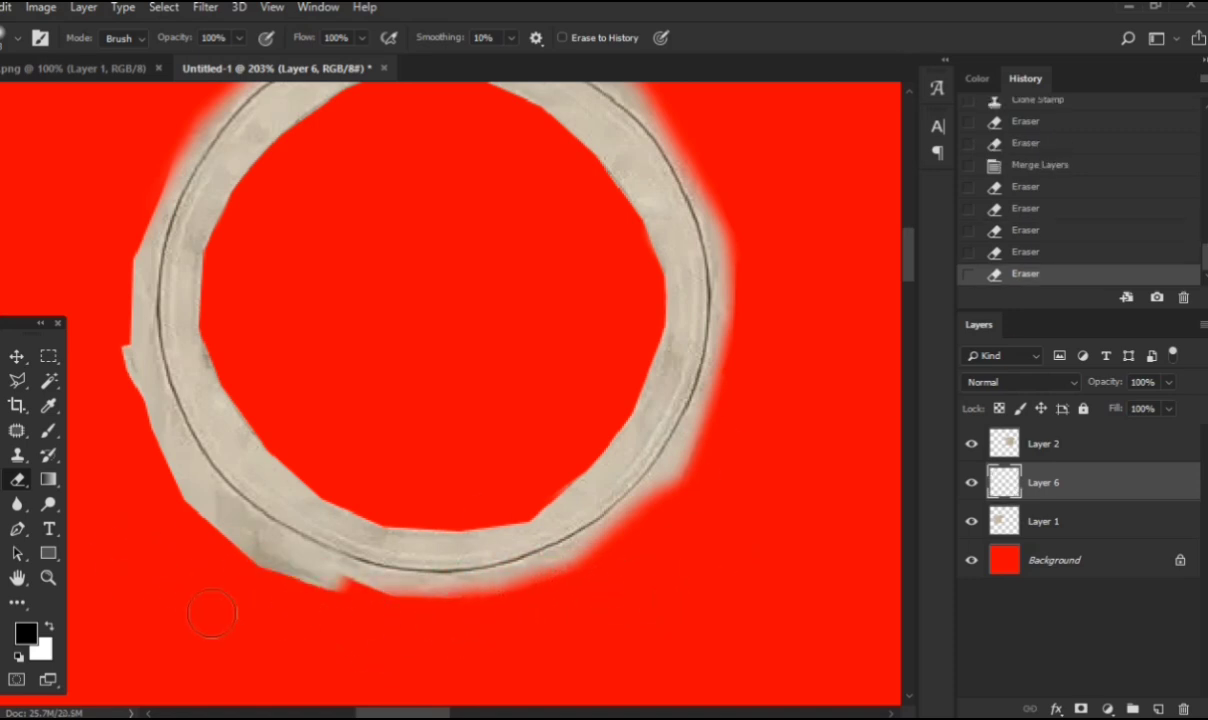
mouse_move(286, 600)
left_mouse_down()
mouse_move(48, 405)
mouse_move(87, 318)
mouse_move(111, 301)
mouse_move(92, 387)
mouse_move(107, 205)
mouse_move(83, 400)
mouse_move(120, 481)
mouse_move(105, 376)
mouse_move(229, 599)
mouse_move(325, 600)
mouse_move(230, 576)
left_mouse_up()
scroll(270, 590, "down", 3)
scroll(272, 594, "up", 3)
scroll(272, 594, "down", 3)
Step: Move the collar ring higher above the front t-shirt's neckline
scroll(409, 497, "down", 5)
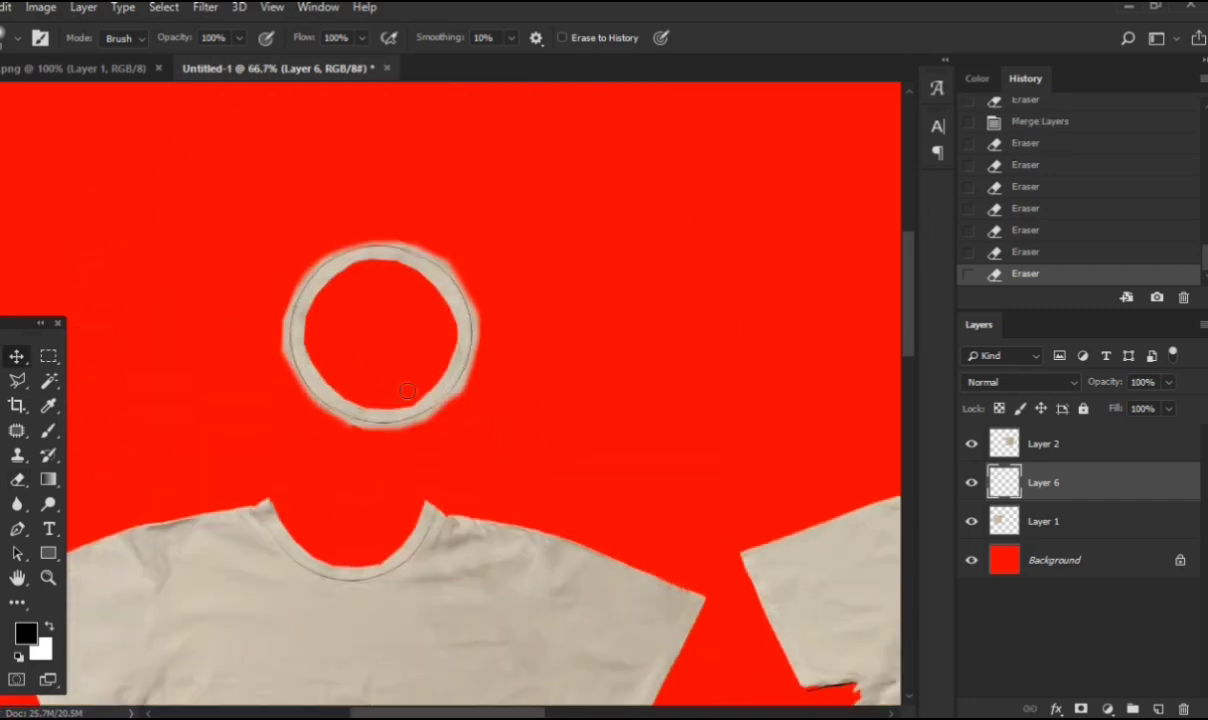
key("v")
left_click_drag(466, 364, 453, 288)
Step: Make a rectangular selection around the left part of the front t-shirt's bottom hem
scroll(447, 297, "down", 5)
scroll(430, 335, "down", 3)
scroll(420, 380, "left", 1)
scroll(488, 458, "up", 5)
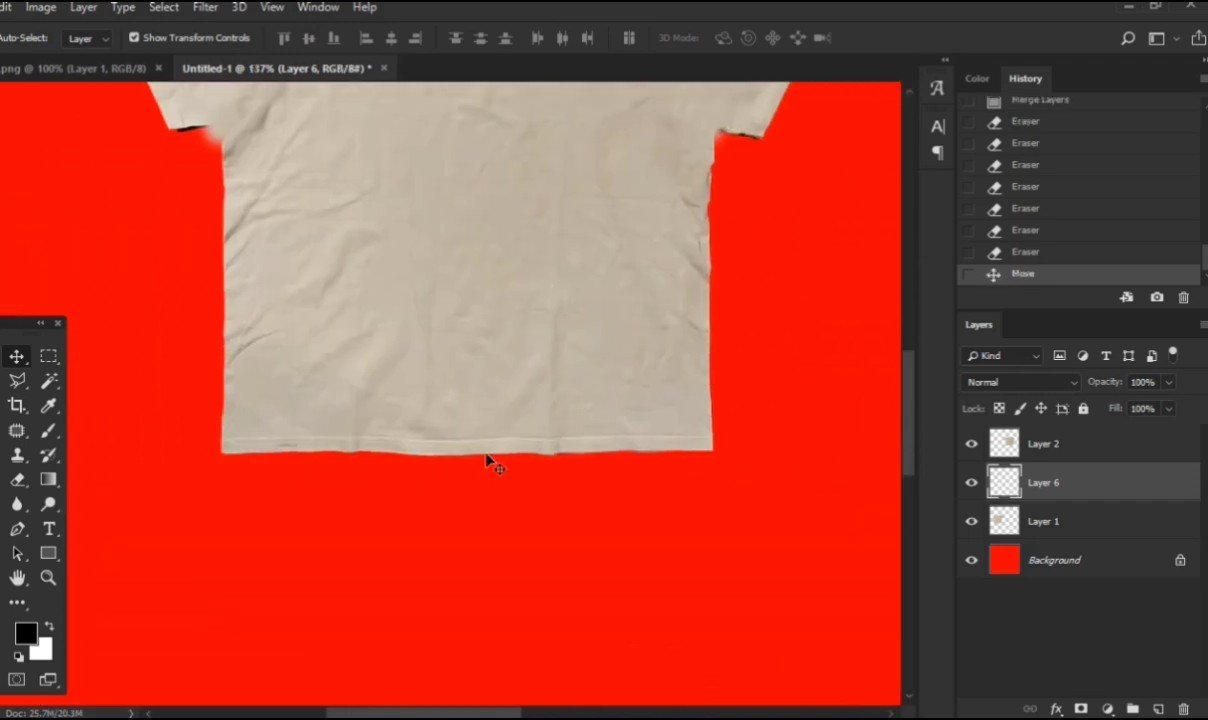
scroll(330, 355, "down", 1)
scroll(505, 355, "down", 3)
scroll(504, 349, "up", 4)
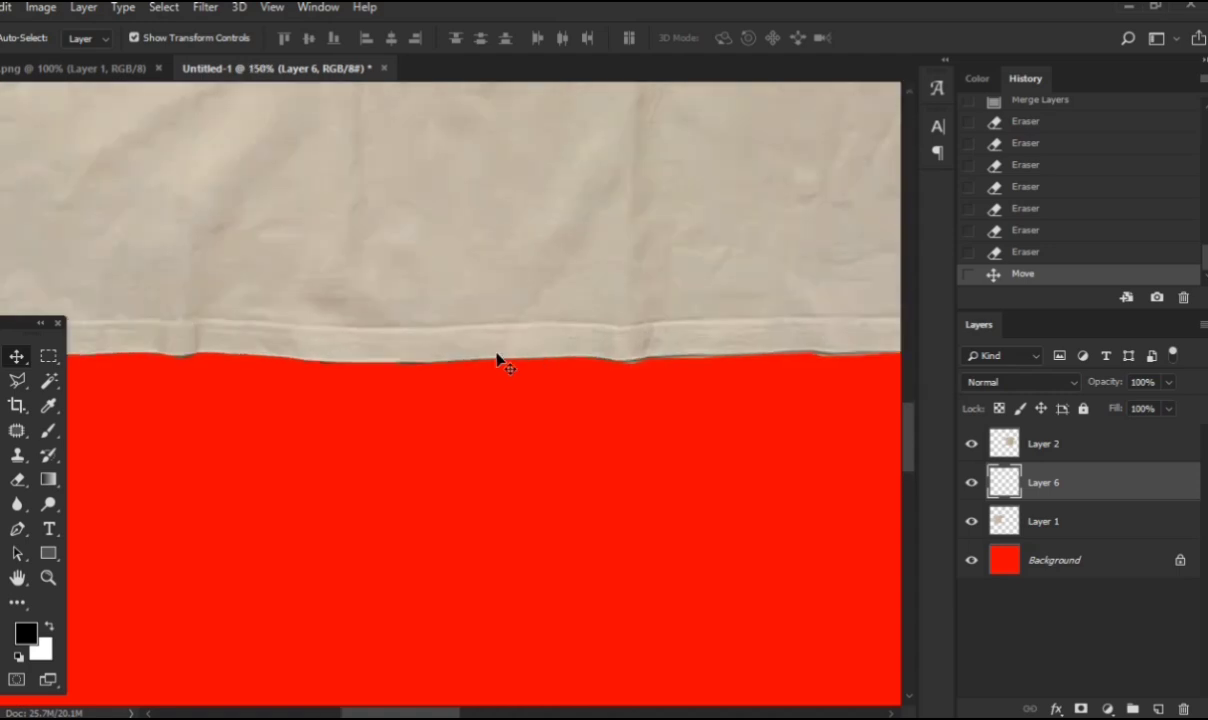
left_click(49, 358)
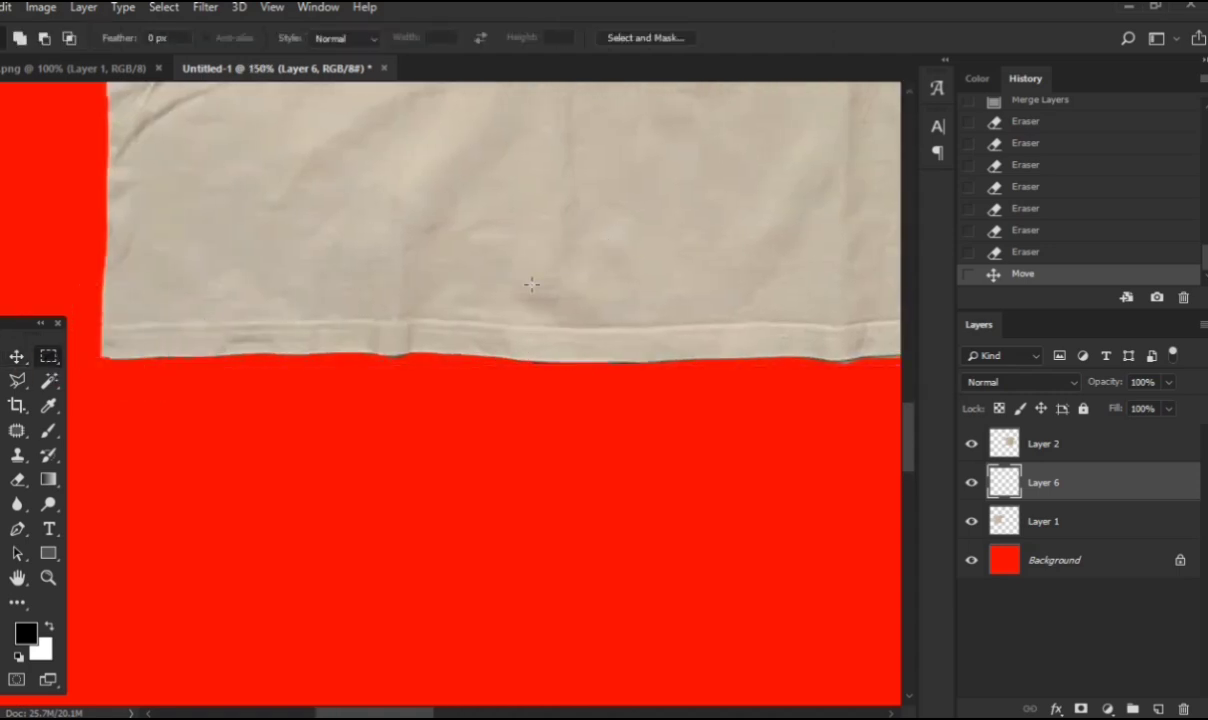
left_click_drag(531, 283, 78, 390)
scroll(531, 400, "down", 4)
scroll(248, 264, "up", 4)
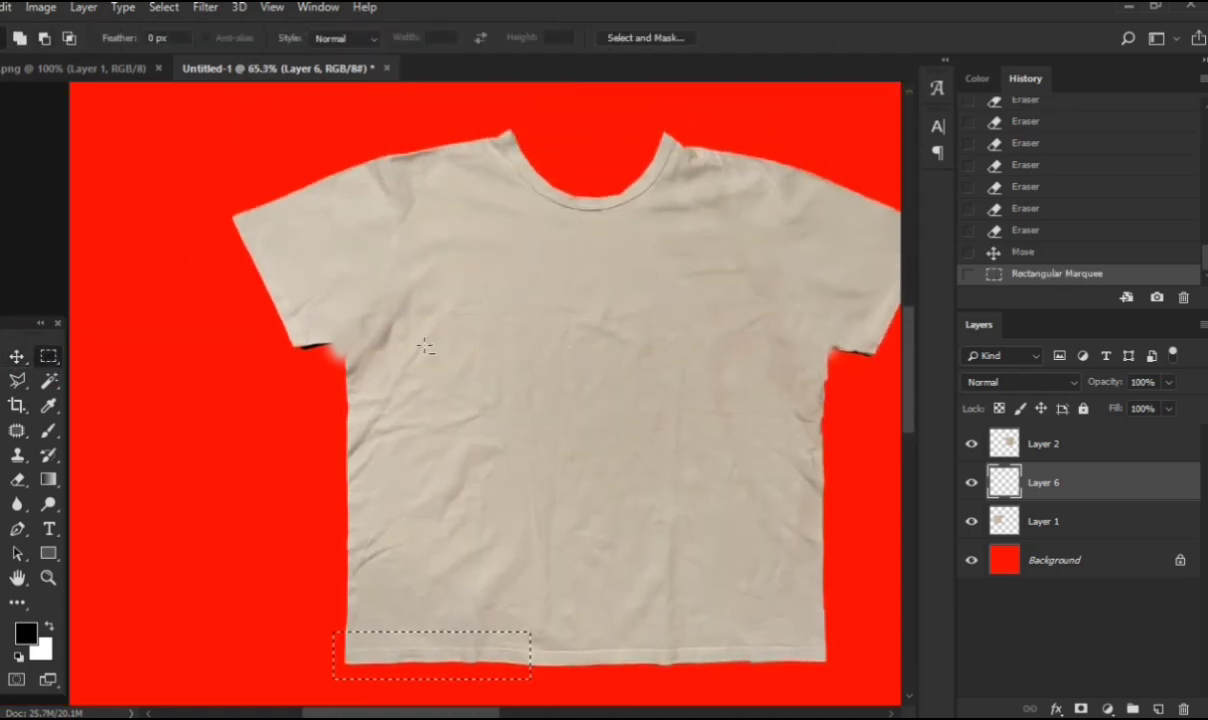
Step: Make a rectangular selection around the front t-shirt's left sleeve opening
scroll(423, 342, "up", 2)
scroll(218, 256, "left", 2)
scroll(218, 256, "up", 2)
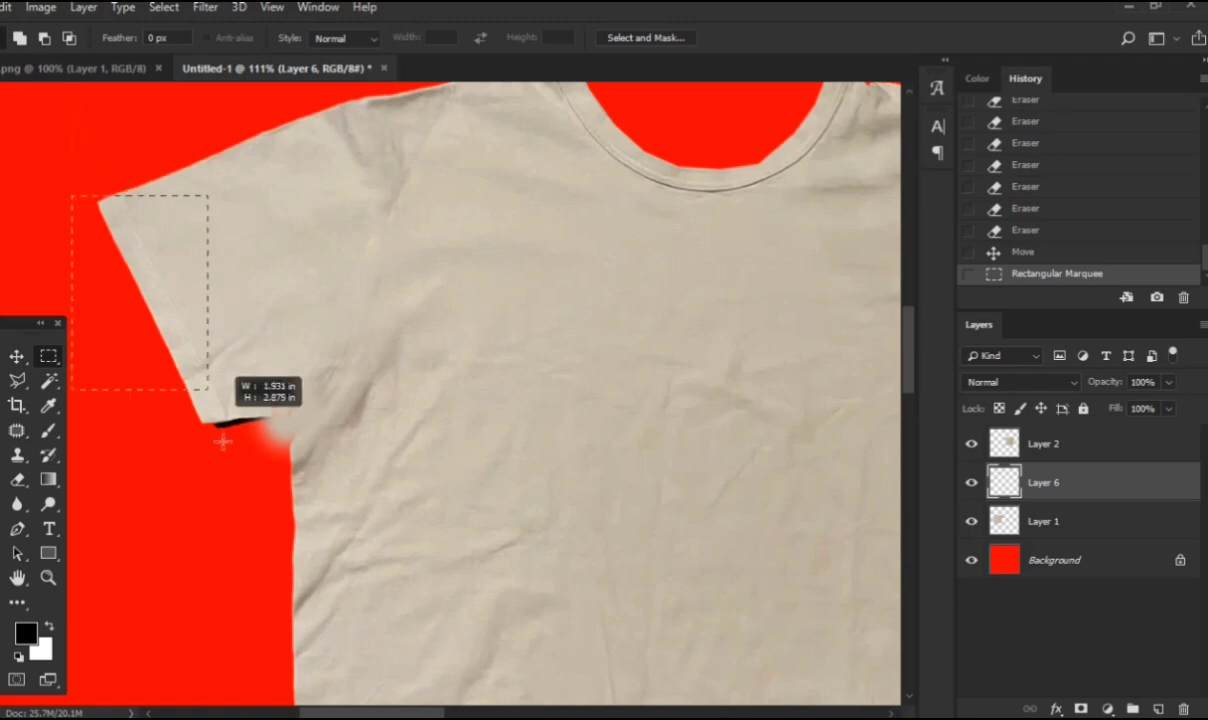
left_click_drag(222, 441, 232, 459)
left_click_drag(91, 157, 278, 458)
scroll(278, 455, "down", 8)
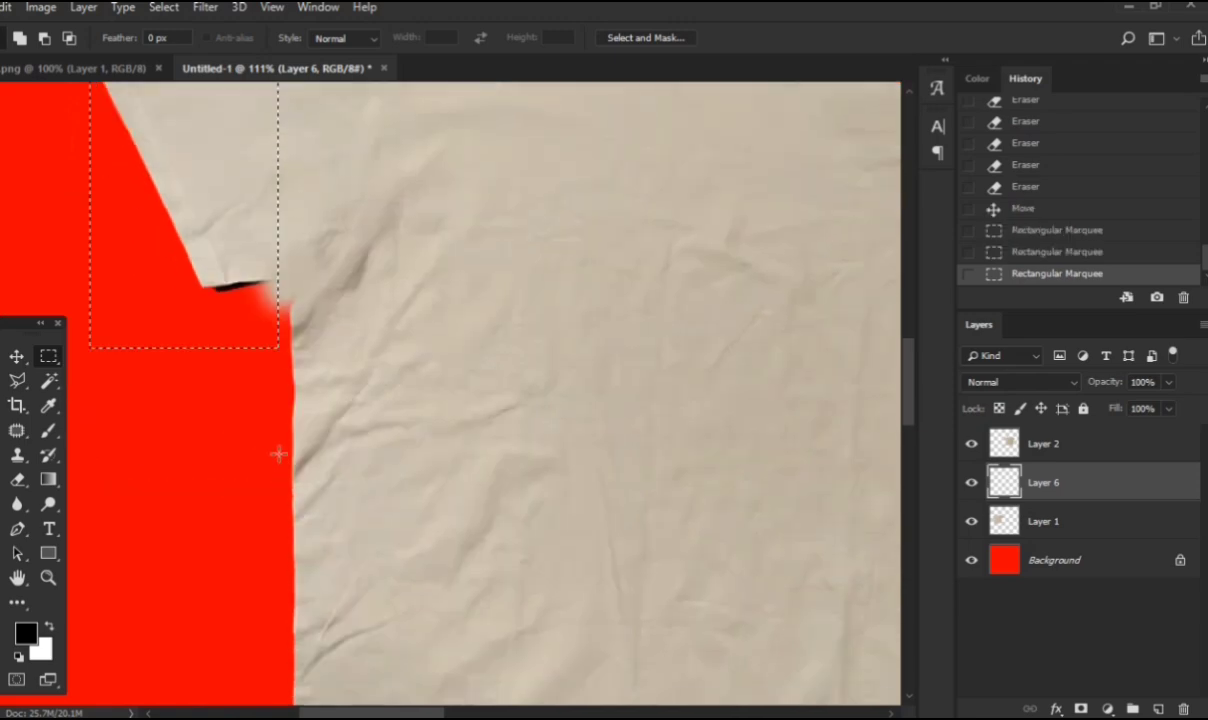
Step: Make a rectangular selection around the middle stretch of the front t-shirt's bottom hem
scroll(260, 465, "right", 2)
scroll(262, 463, "right", 2)
left_click_drag(137, 431, 715, 359)
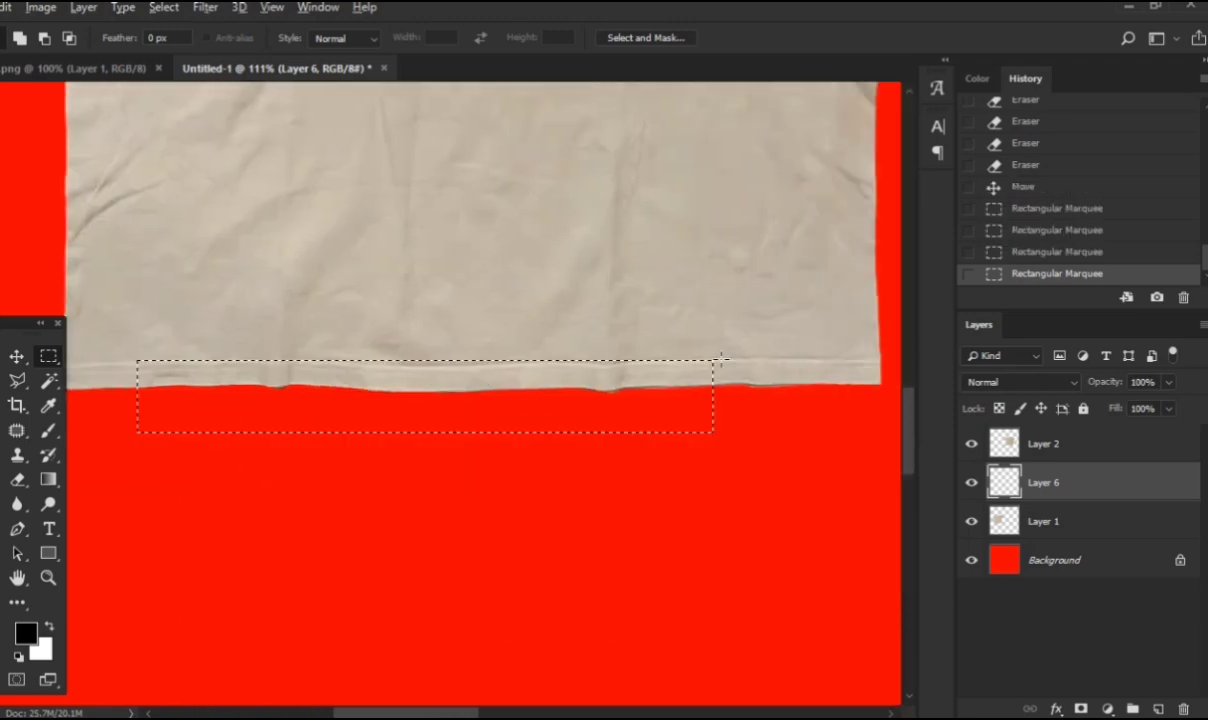
scroll(720, 361, "down", 6)
scroll(660, 395, "up", 6)
scroll(490, 467, "up", 1)
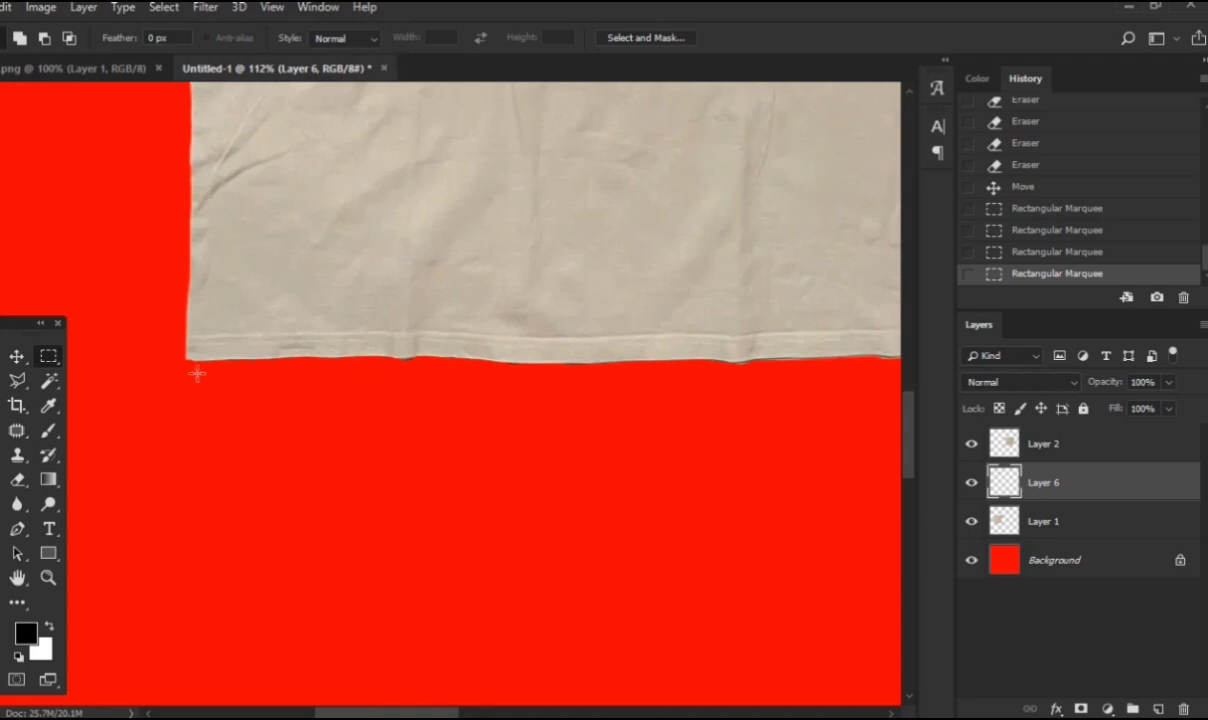
Step: Copy the front t-shirt's full-width bottom hem from Layer 1 to a new layer and place the strip below the shirt
mouse_move(140, 398)
left_mouse_down()
mouse_move(954, 291)
mouse_move(85, 399)
left_mouse_up()
key("ctrl+c")
left_click(572, 283)
key("v")
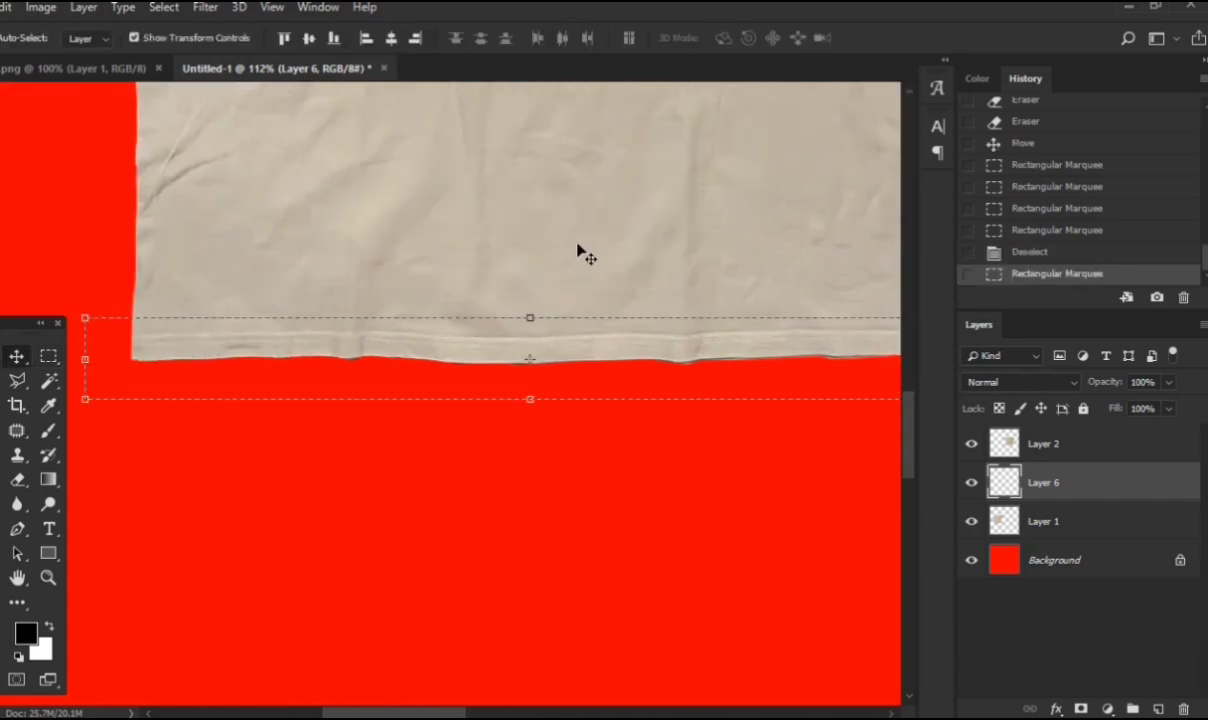
left_click(578, 245)
key("ctrl+c")
key("ctrl+v")
left_click_drag(622, 376, 605, 555)
scroll(612, 482, "right", 3)
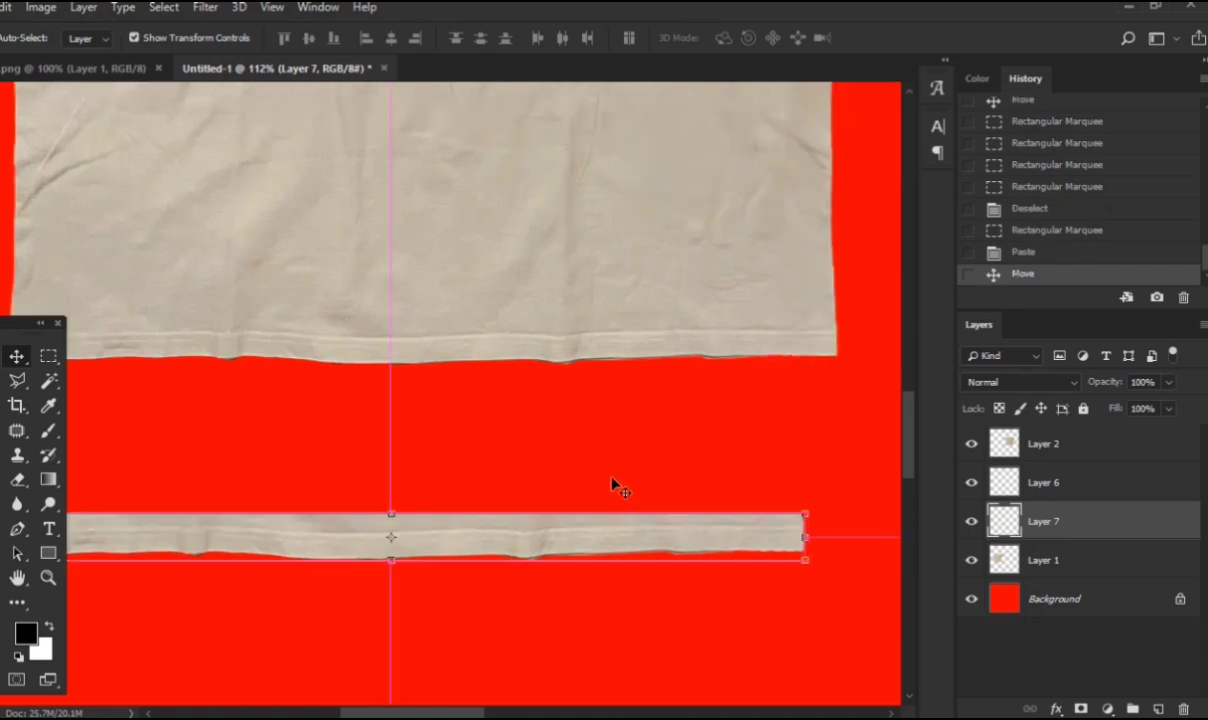
Step: Copy the back t-shirt's full-width bottom hem from Layer 2 and paste it as a separate strip below the shirt
scroll(615, 487, "down", 8)
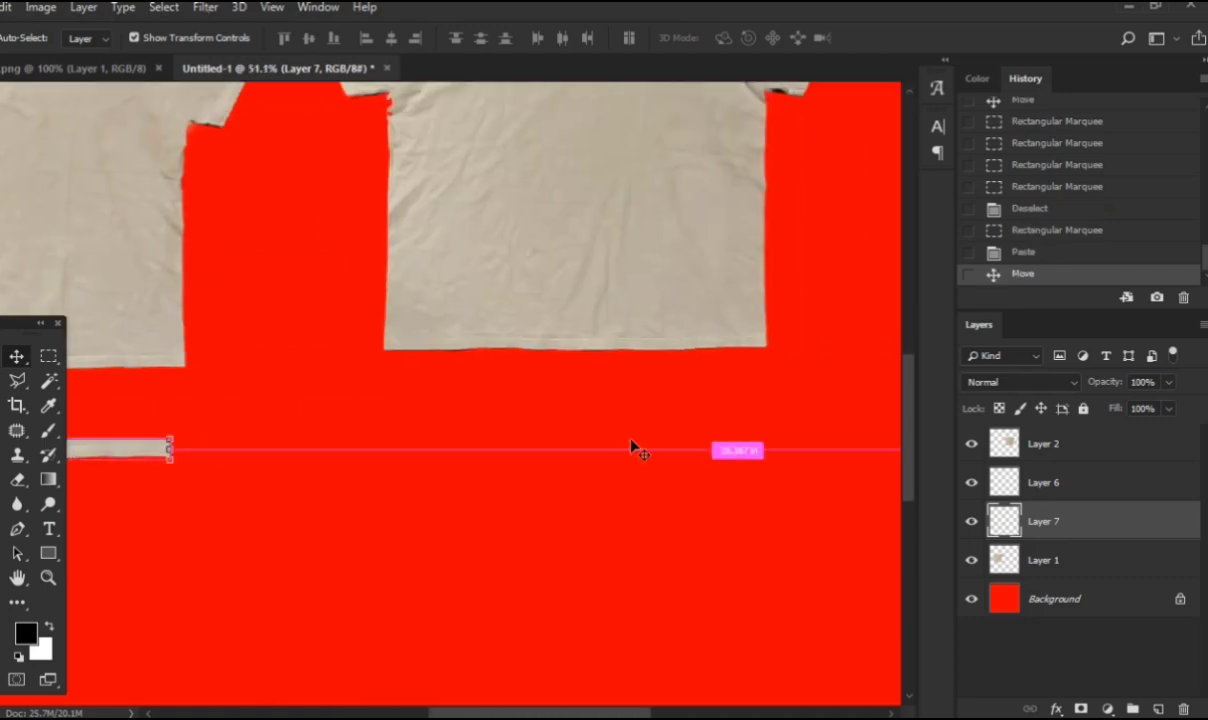
scroll(640, 307, "up", 11)
scroll(640, 308, "down", 5)
left_click(632, 323)
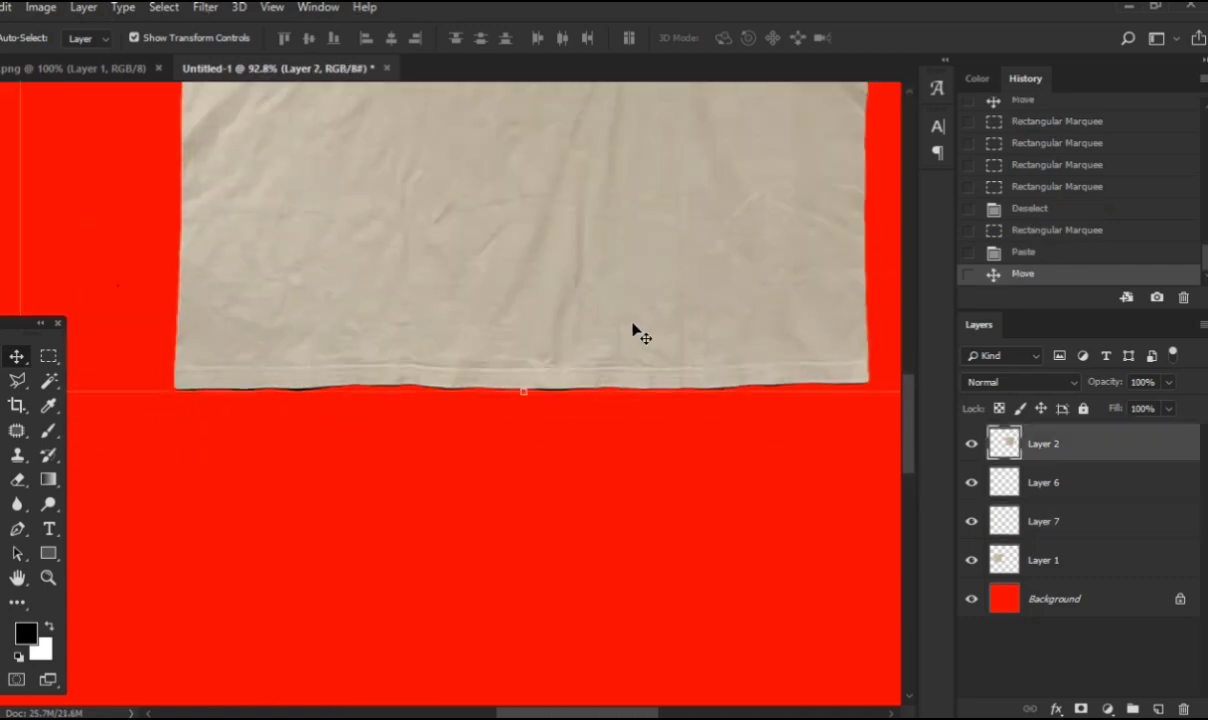
left_click(50, 363)
left_click_drag(166, 442, 890, 344)
left_click_drag(800, 408, 466, 550)
key("ctrl+v")
key("v")
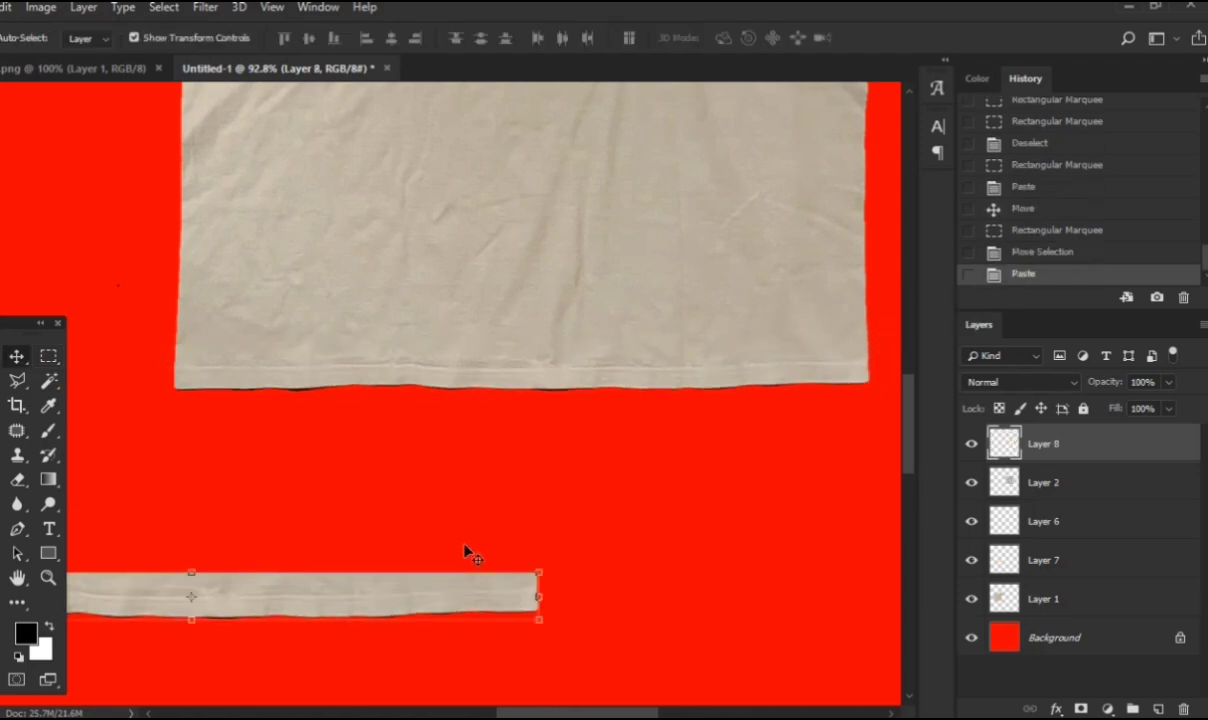
Step: Move the back hem strip against the right end of the front hem strip, lining up their stitch lines
scroll(512, 531, "left", 8)
left_click_drag(514, 585, 357, 564)
scroll(243, 550, "up", 3)
scroll(243, 550, "left", 3)
Step: Soften the back hem strip's left end with the Eraser and shift the strip left to overlap the front hem strip
key("e")
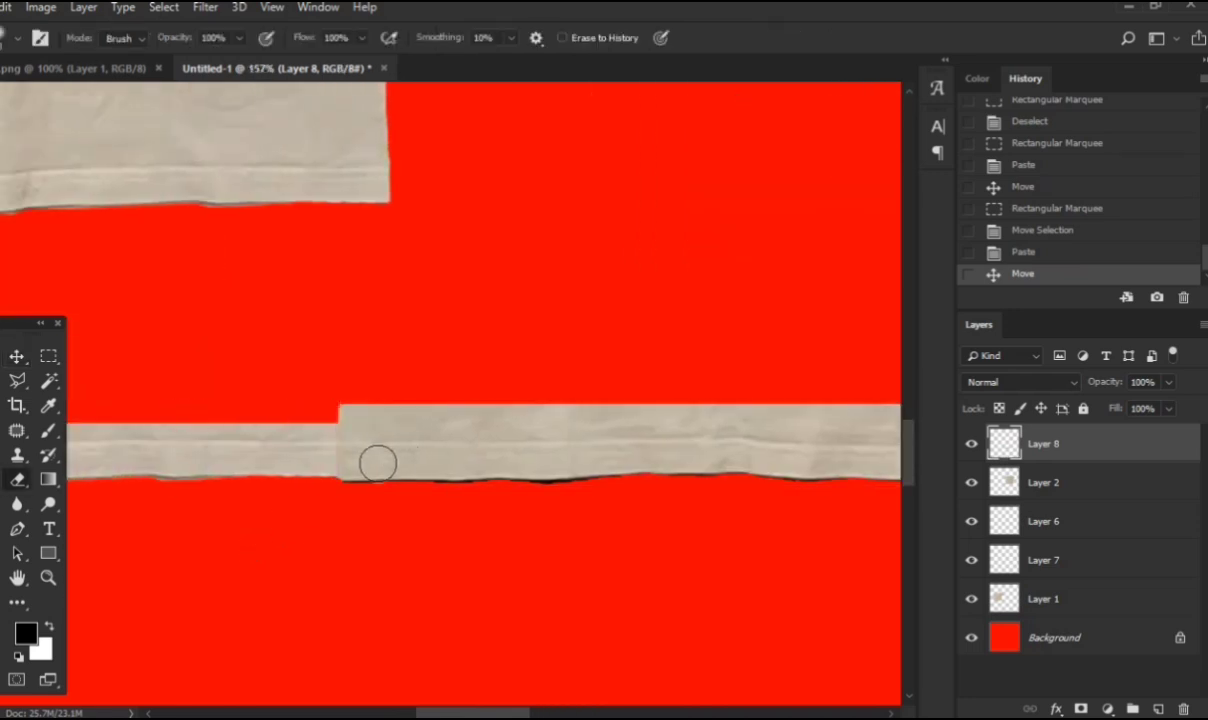
key("v")
key("e")
left_click_drag(350, 466, 364, 469)
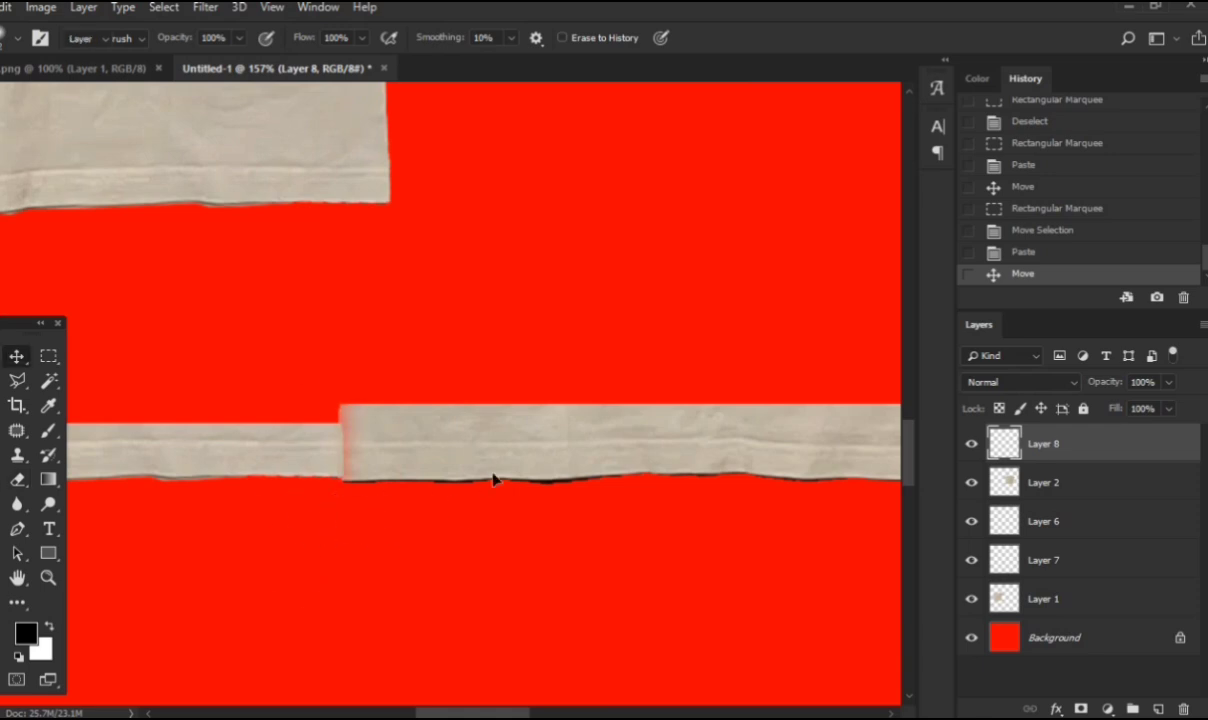
left_click_drag(473, 452, 446, 450)
scroll(466, 460, "right", 2)
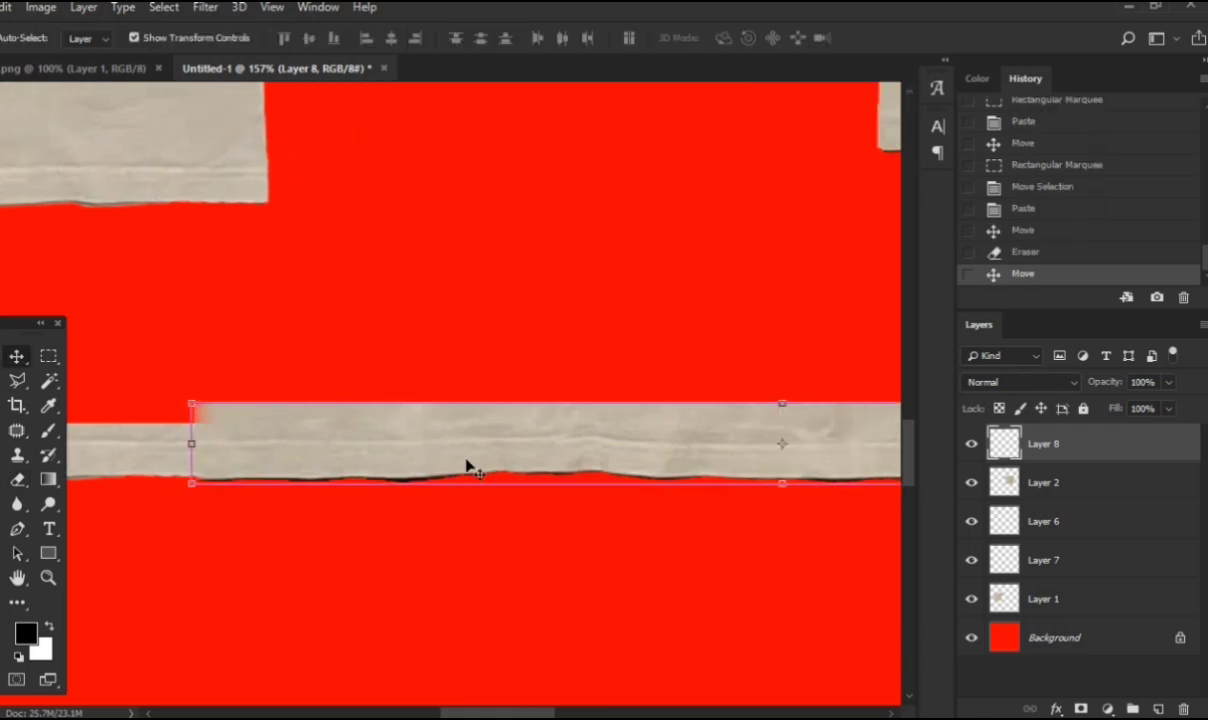
Step: Merge the two hem strip layers, Layer 7 and Layer 8, into one layer
scroll(466, 466, "left", 3)
scroll(466, 466, "down", 5)
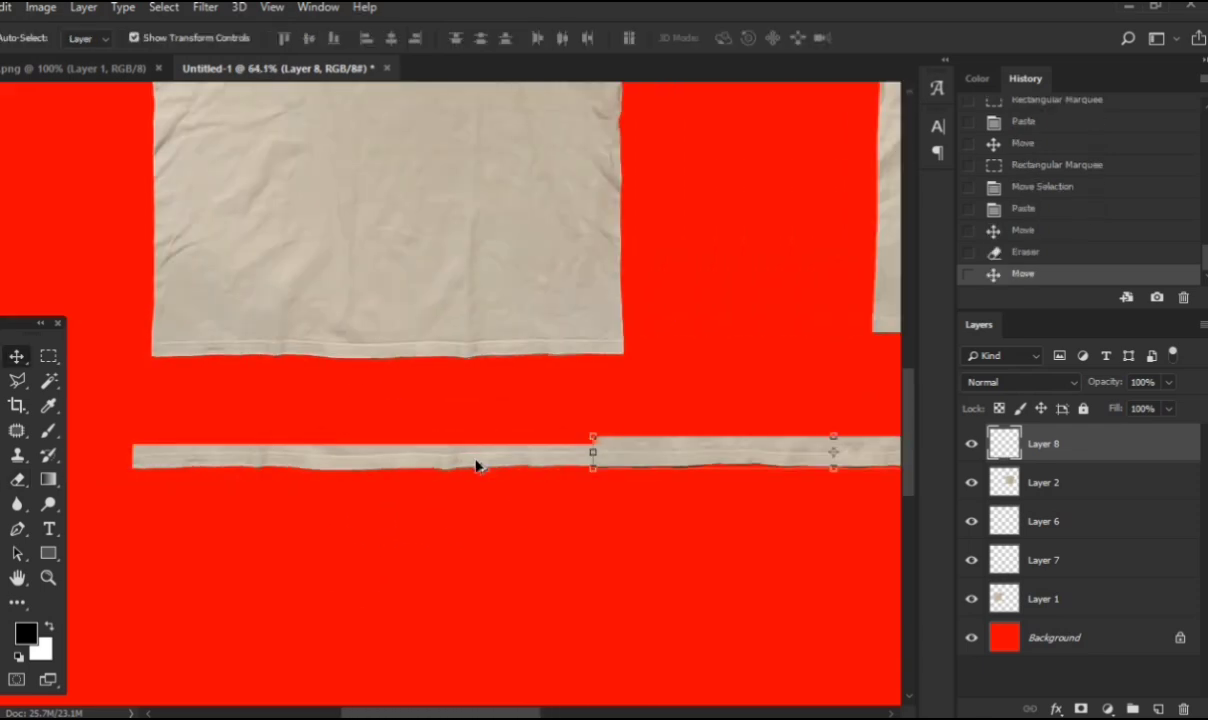
left_click(528, 462, "shift")
scroll(528, 462, "right", 3)
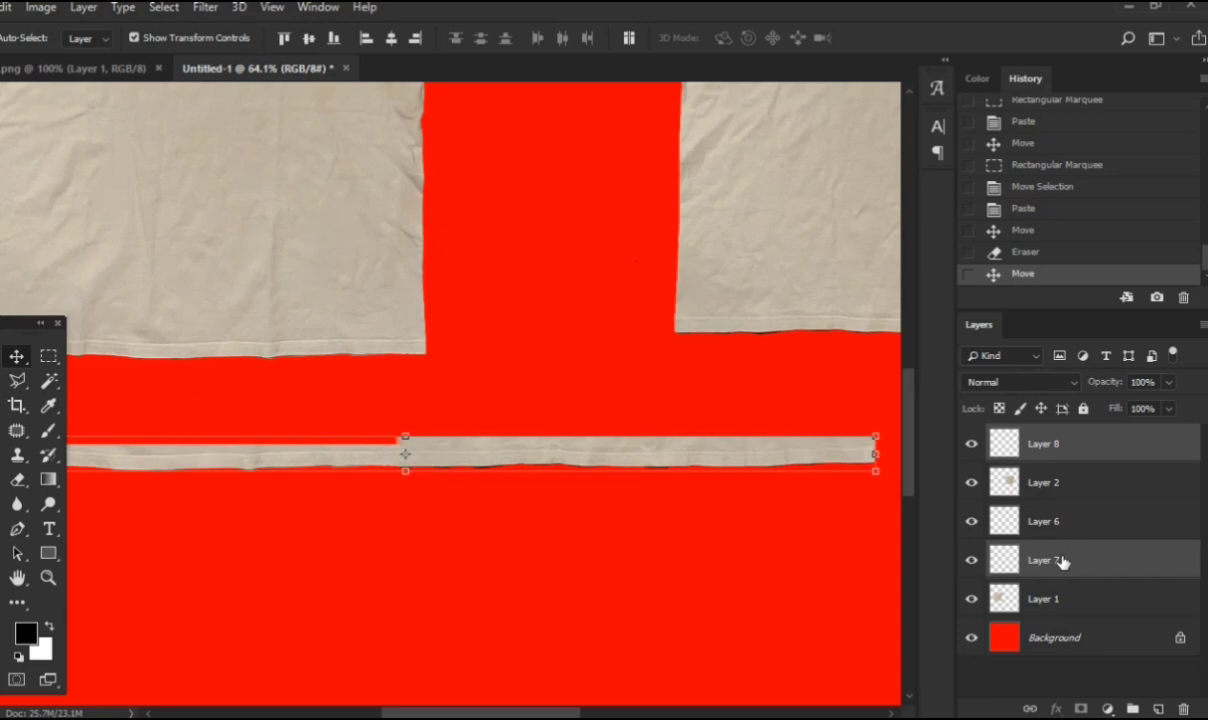
right_click(1062, 563)
left_click(872, 525)
Step: Erase the excess fabric above the stitch line along the whole merged hem strip with the soft Eraser
scroll(615, 485, "left", 3)
key("e")
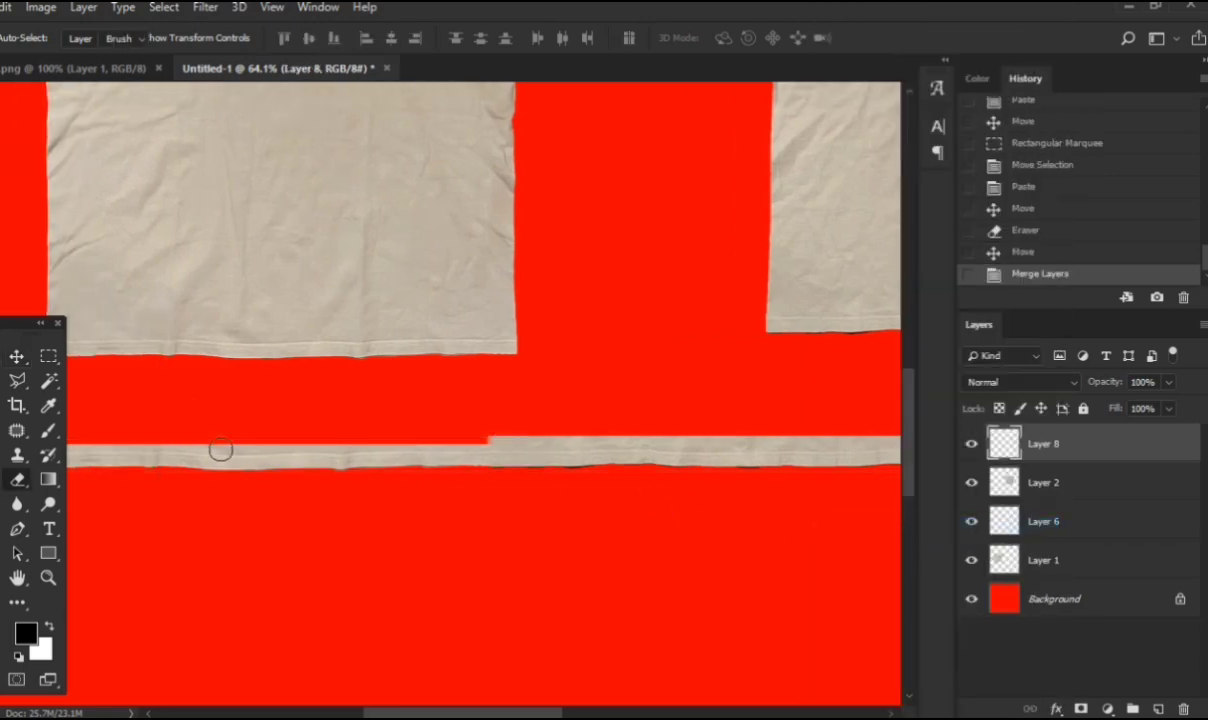
scroll(220, 450, "up", 3)
scroll(230, 450, "left", 3)
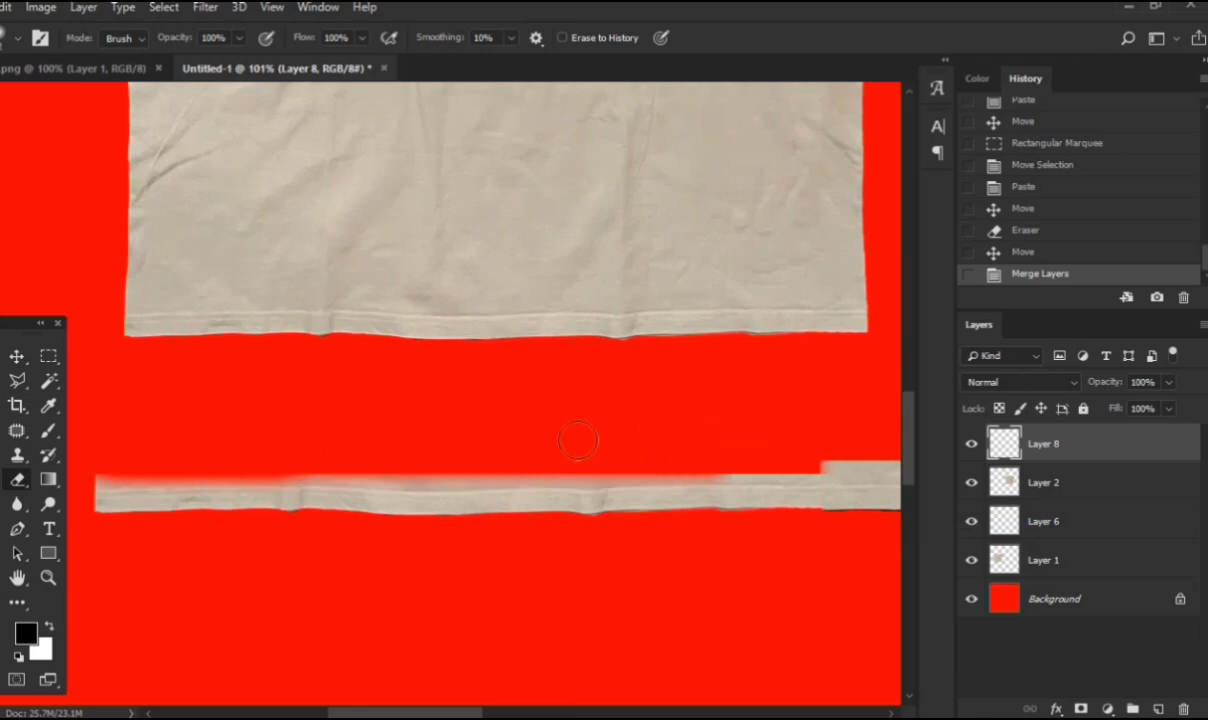
scroll(589, 435, "right", 8)
left_click(645, 424)
scroll(645, 424, "left", 2)
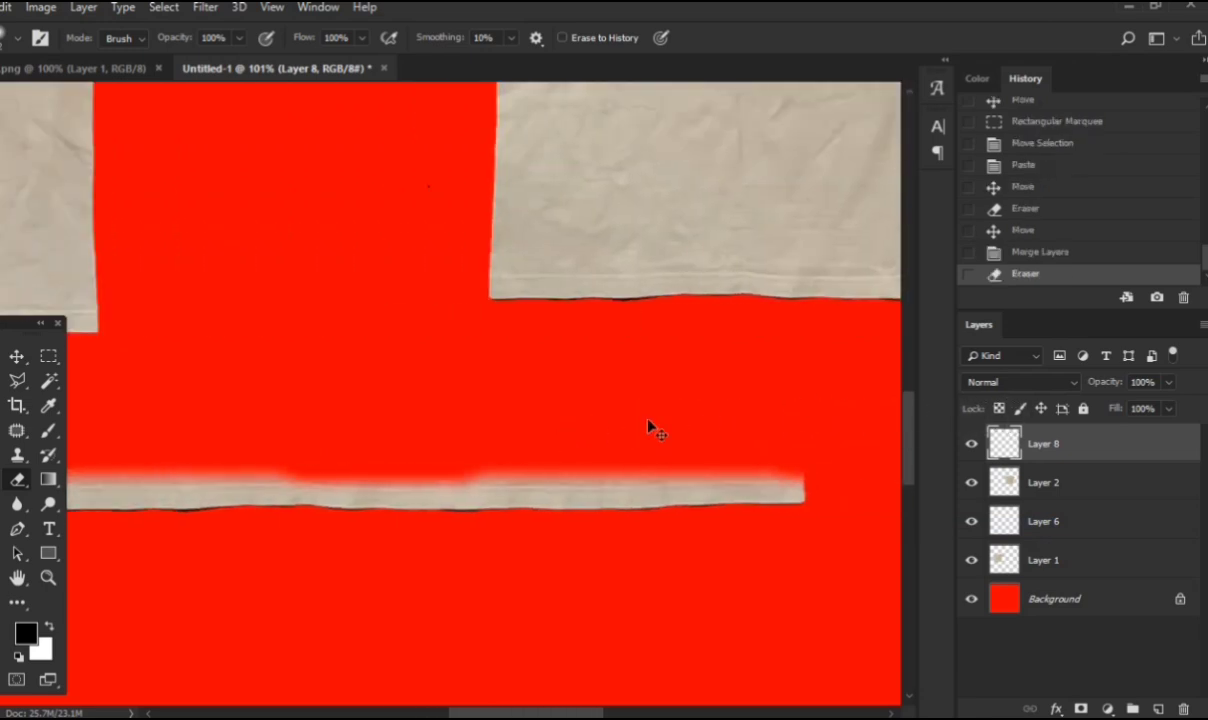
Step: Resize the Eraser brush and run it just below the hem strip's lower edge around the joint
scroll(645, 440, "down", 5)
scroll(645, 478, "up", 10)
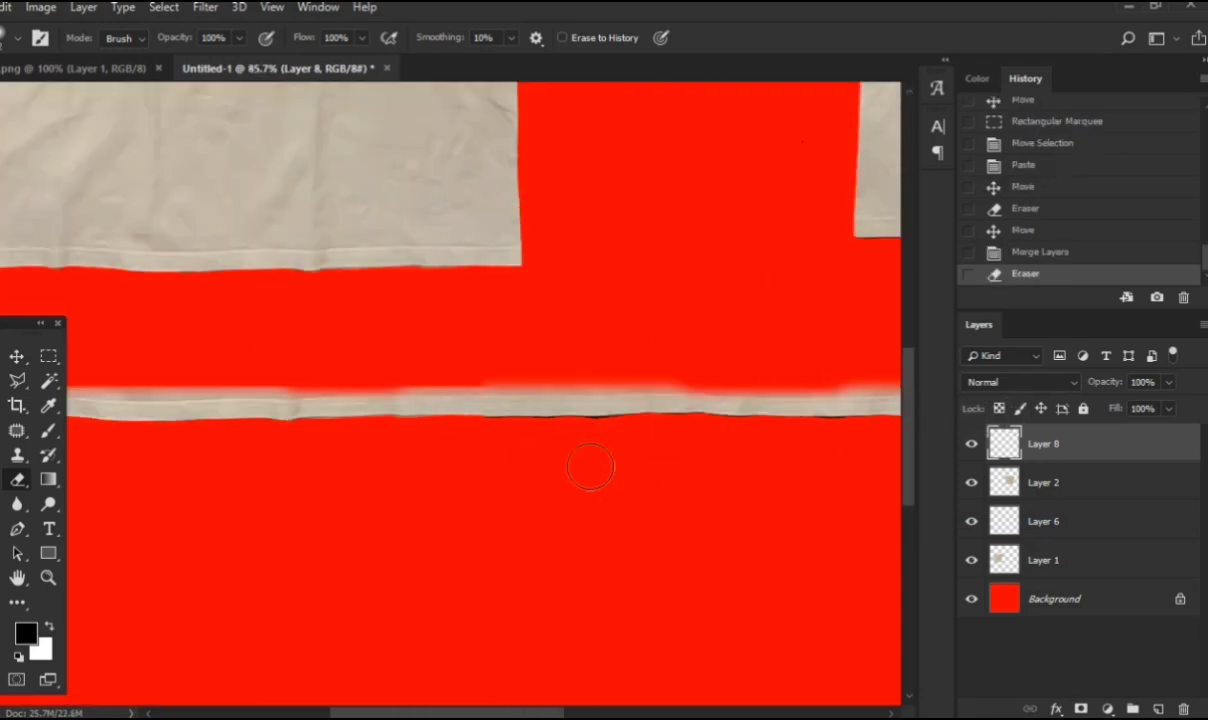
right_click(443, 390, "alt")
scroll(404, 385, "up", 1)
scroll(404, 385, "left", 9)
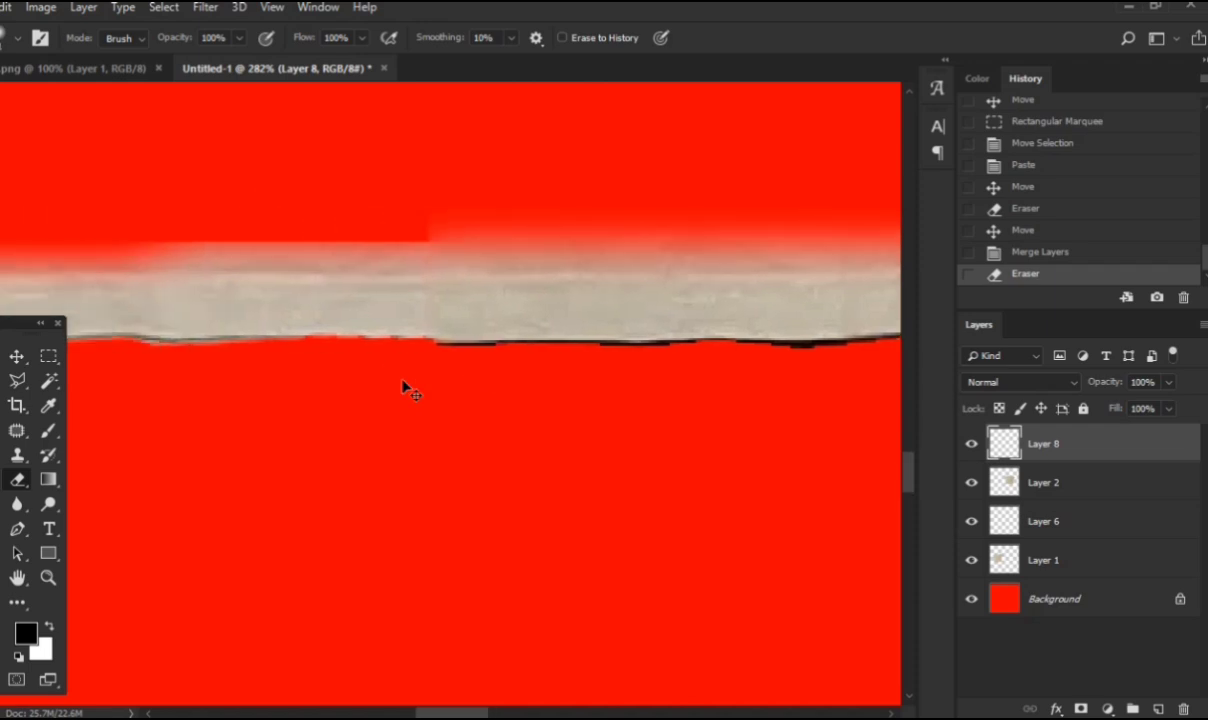
left_click_drag(391, 376, 697, 380)
scroll(697, 382, "right", 2)
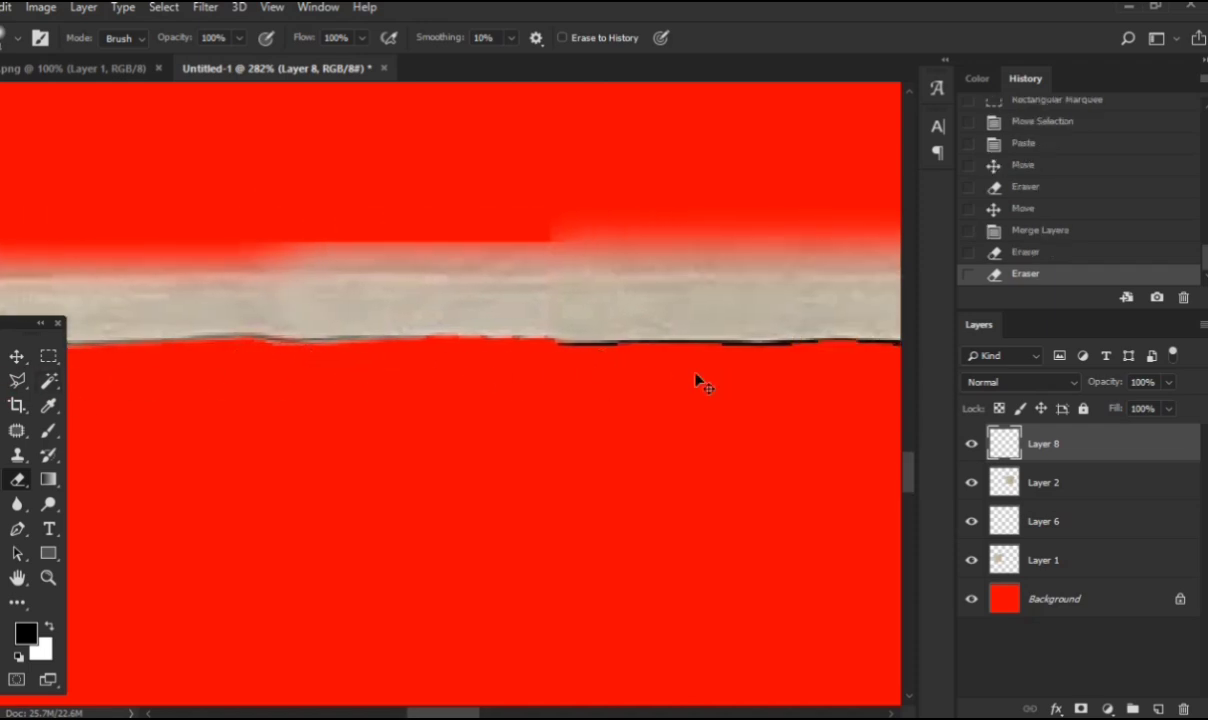
scroll(658, 377, "right", 2)
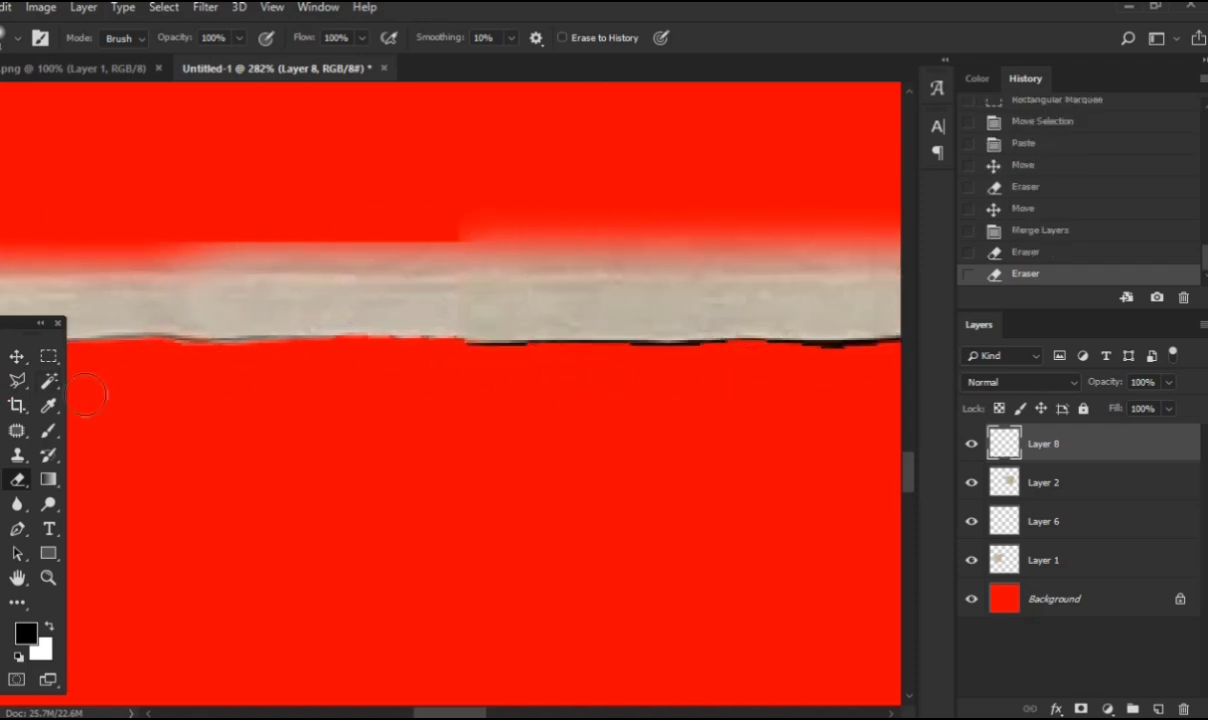
Step: Outline the dark fringe along the right half of the hem strip's lower edge with the Polygonal Lasso, delete it and deselect
left_click(17, 380)
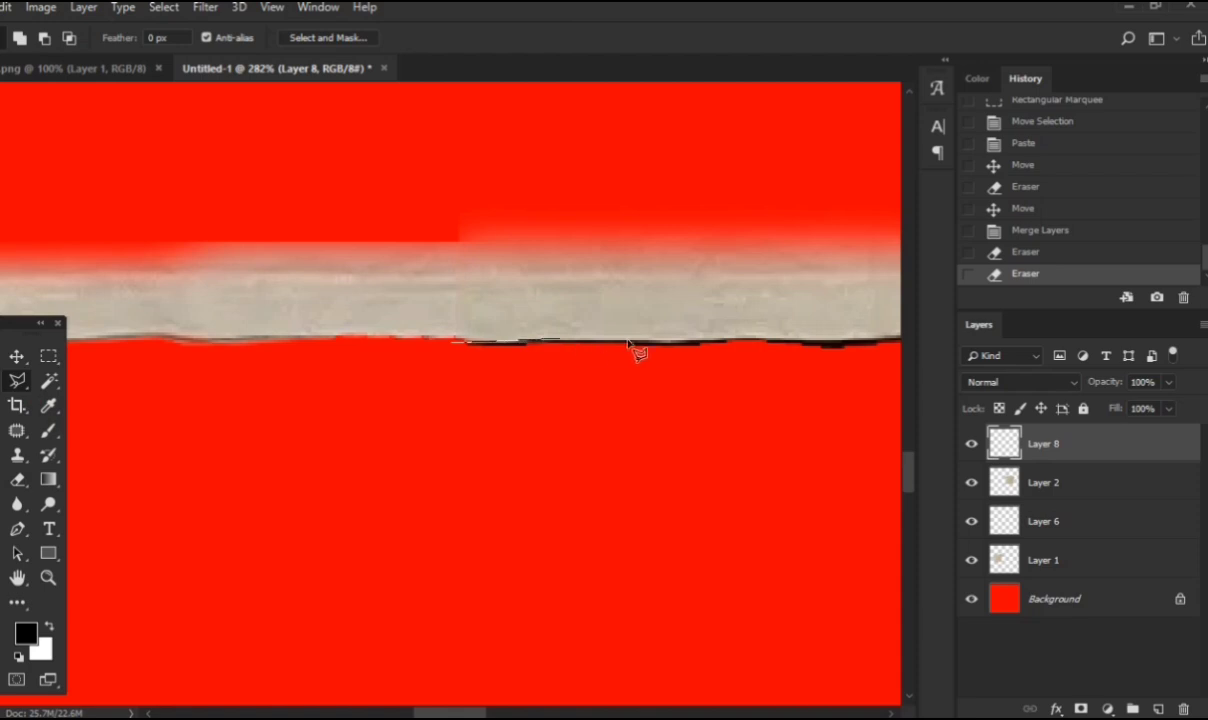
left_click(731, 333)
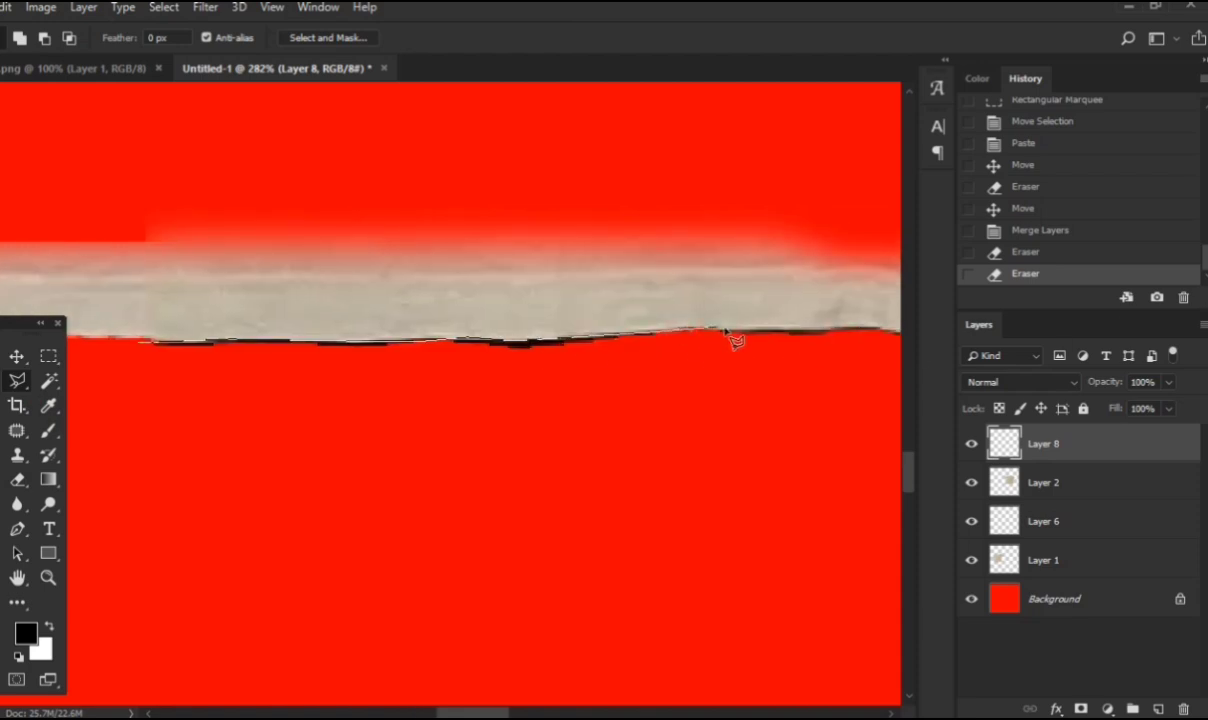
left_click(812, 331)
left_click(399, 341)
left_click(570, 339)
left_click(385, 339)
left_click(532, 337)
left_click(758, 331)
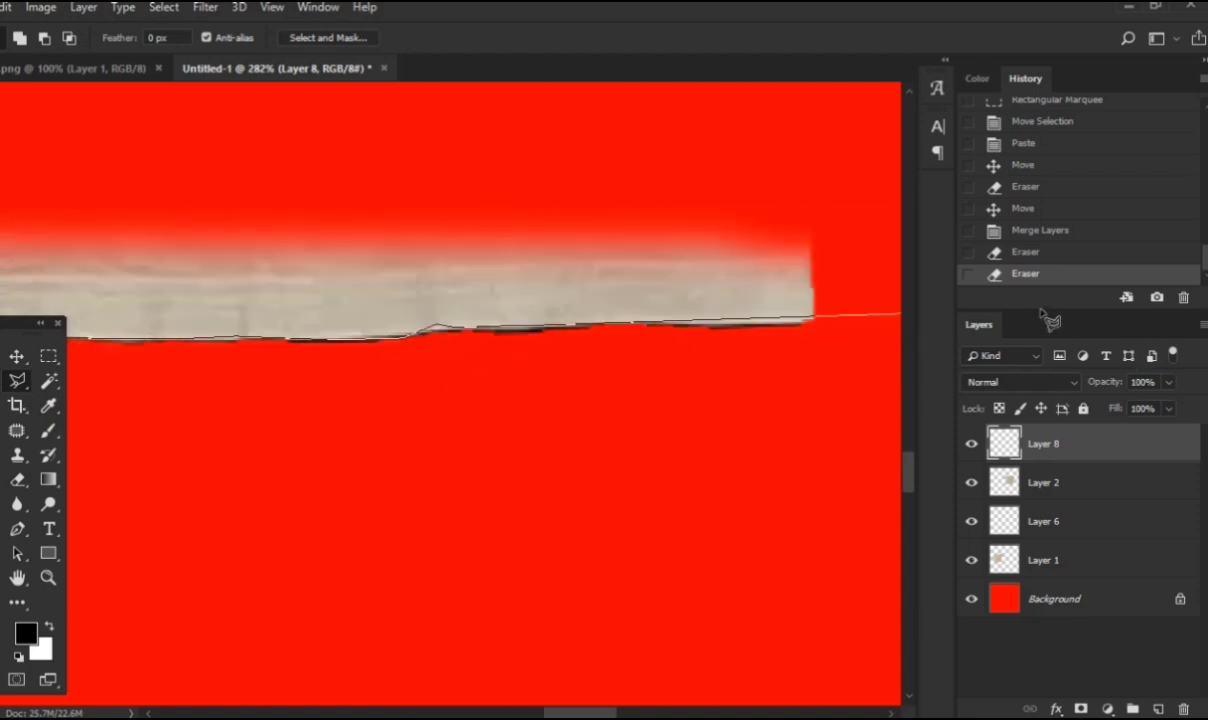
left_click(709, 329)
left_click(666, 426)
left_click_drag(250, 466, 830, 450)
double_click(447, 465)
key("Delete")
key("ctrl+d")
Step: Reposition the merged hem strip below the t-shirts with the Move tool
scroll(446, 468, "down", 10)
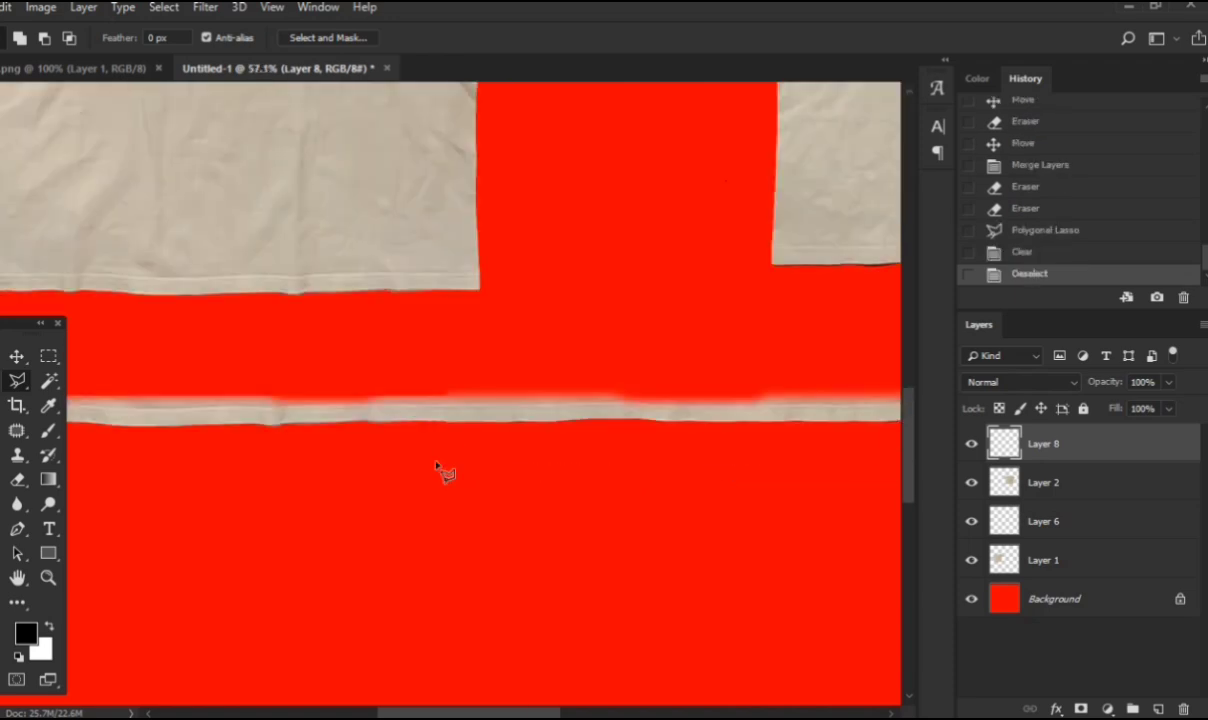
key("v")
mouse_move(550, 486)
left_mouse_down()
mouse_move(628, 465)
mouse_move(607, 475)
mouse_move(618, 440)
left_mouse_up()
scroll(655, 410, "up", 1)
scroll(645, 410, "down", 2)
scroll(600, 380, "left", 2)
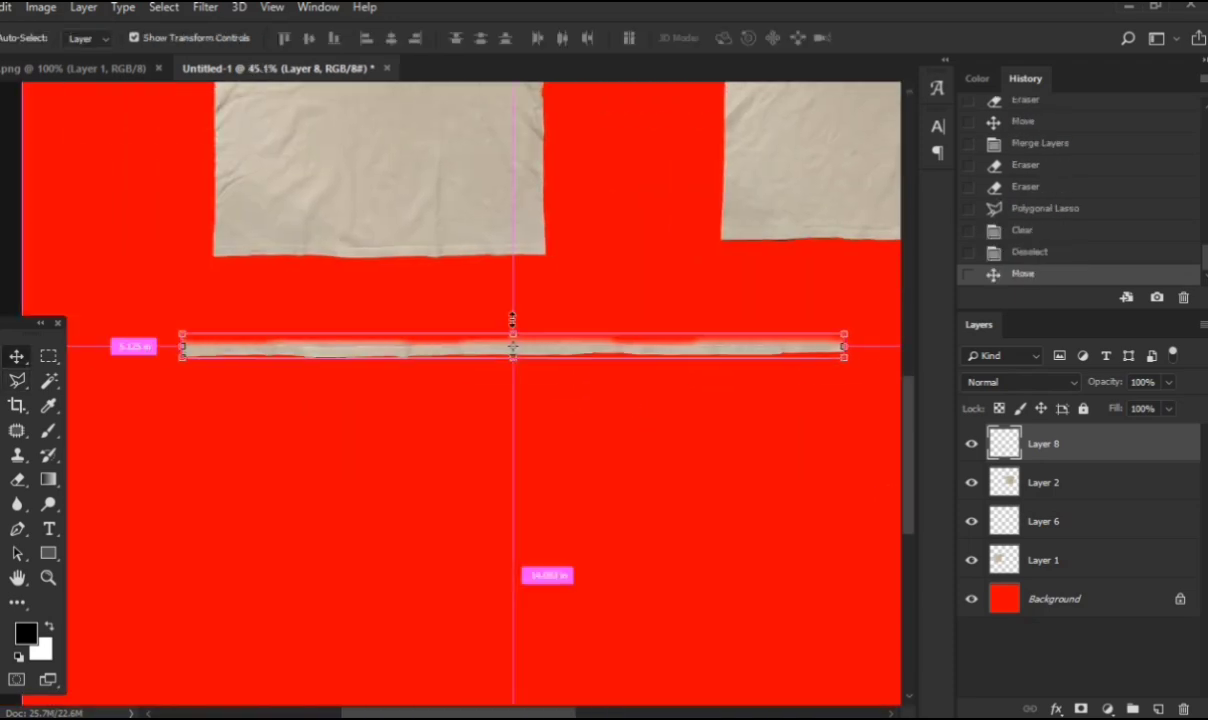
Step: Examine the merged hem strip along its full length, checking its edges and joint
scroll(380, 345, "up", 5)
scroll(361, 336, "left", 3)
left_click_drag(454, 400, 402, 363)
left_click_drag(530, 355, 532, 371)
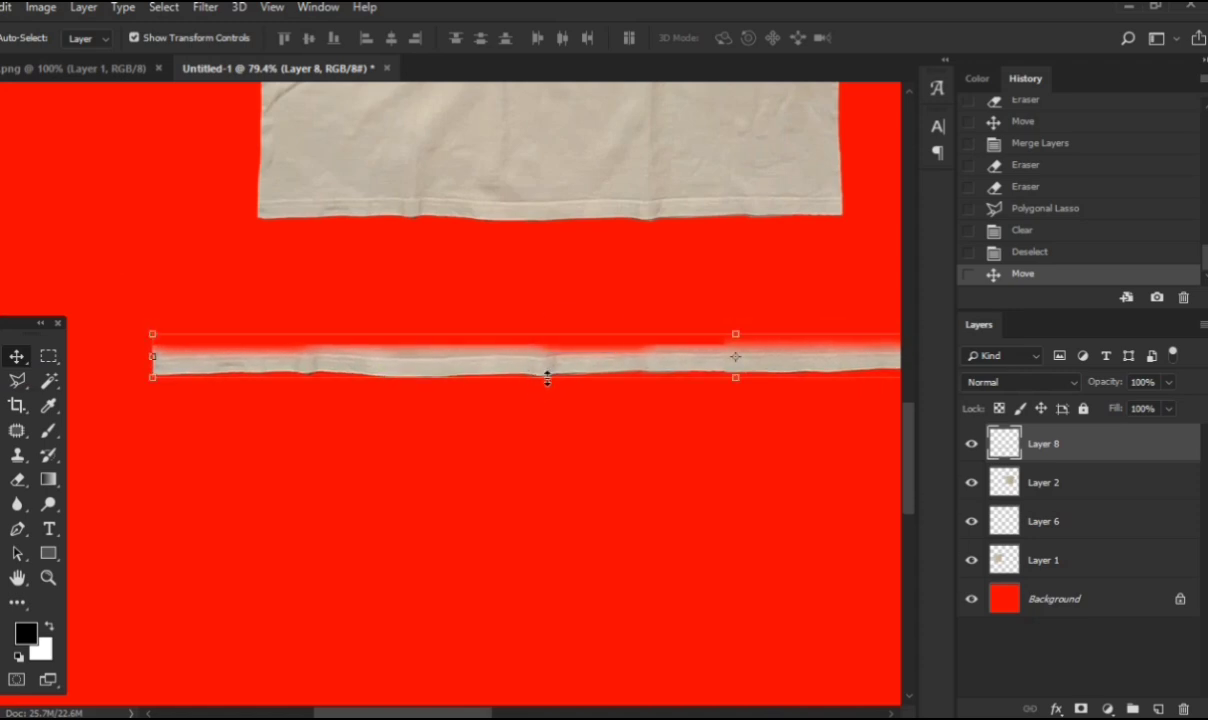
scroll(497, 370, "right", 4)
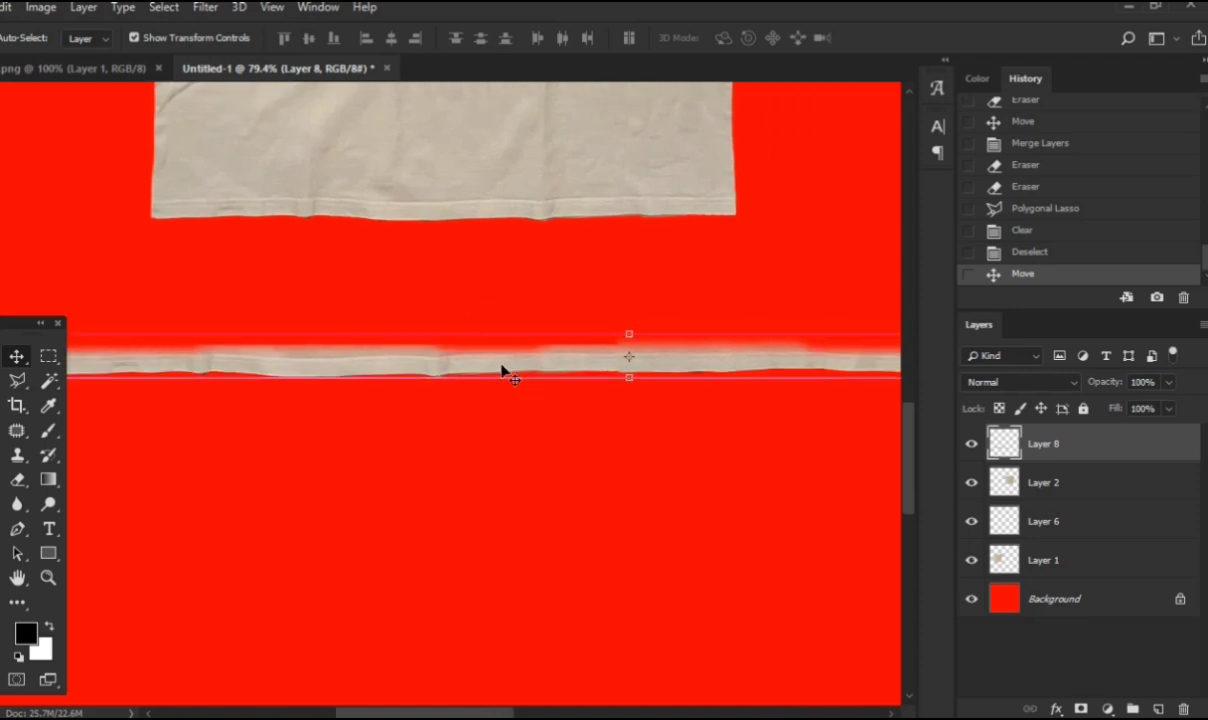
scroll(500, 369, "left", 2)
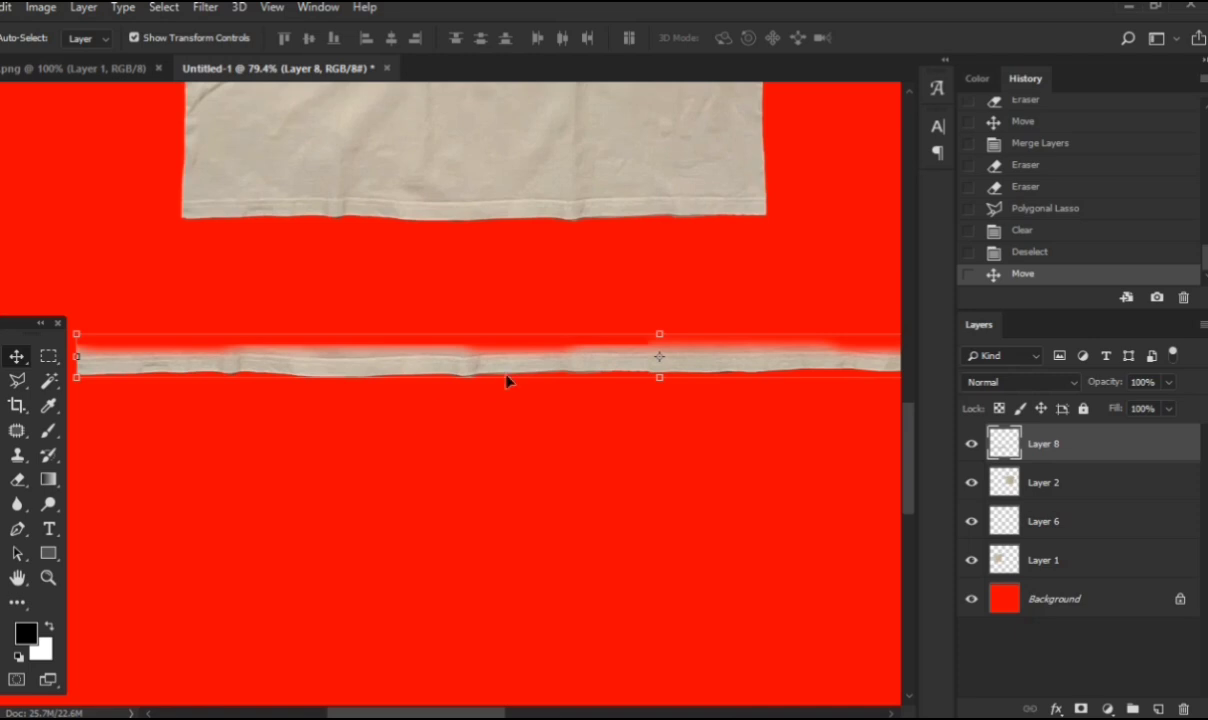
left_click_drag(506, 376, 465, 353)
left_click(505, 412)
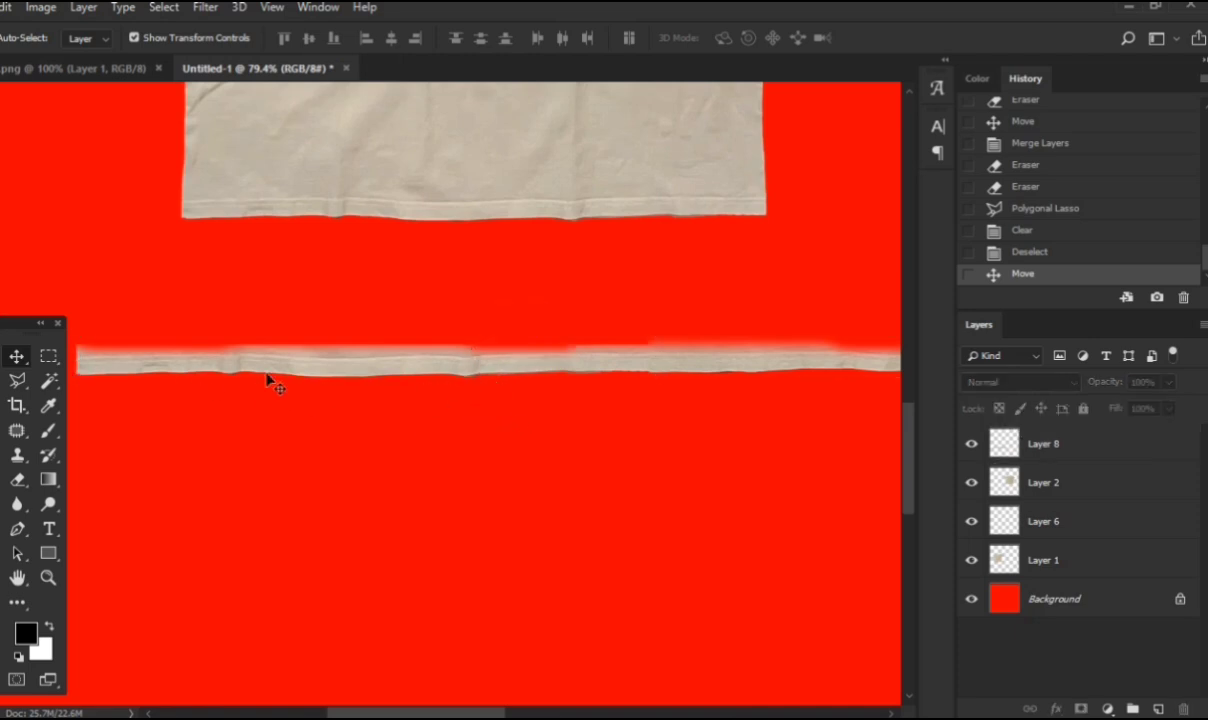
scroll(577, 368, "right", 6)
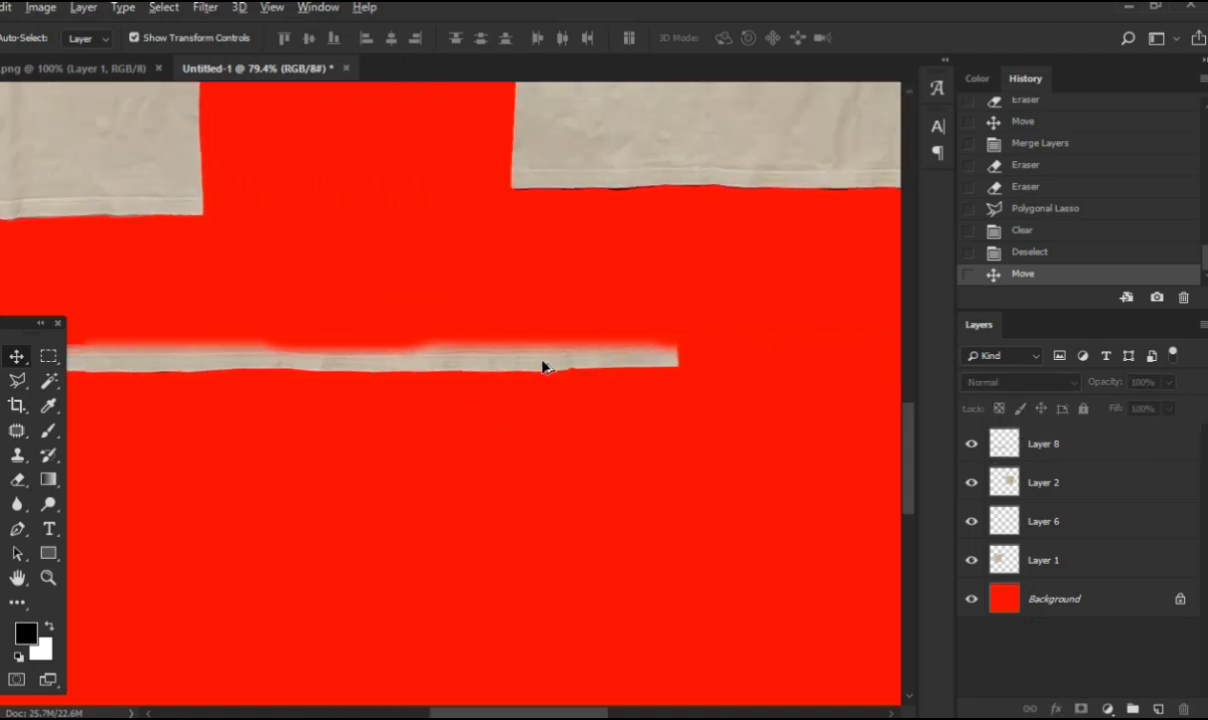
Step: Shift the front t-shirt slightly upward and to the right with the Move tool
scroll(542, 364, "down", 3)
scroll(541, 364, "up", 6)
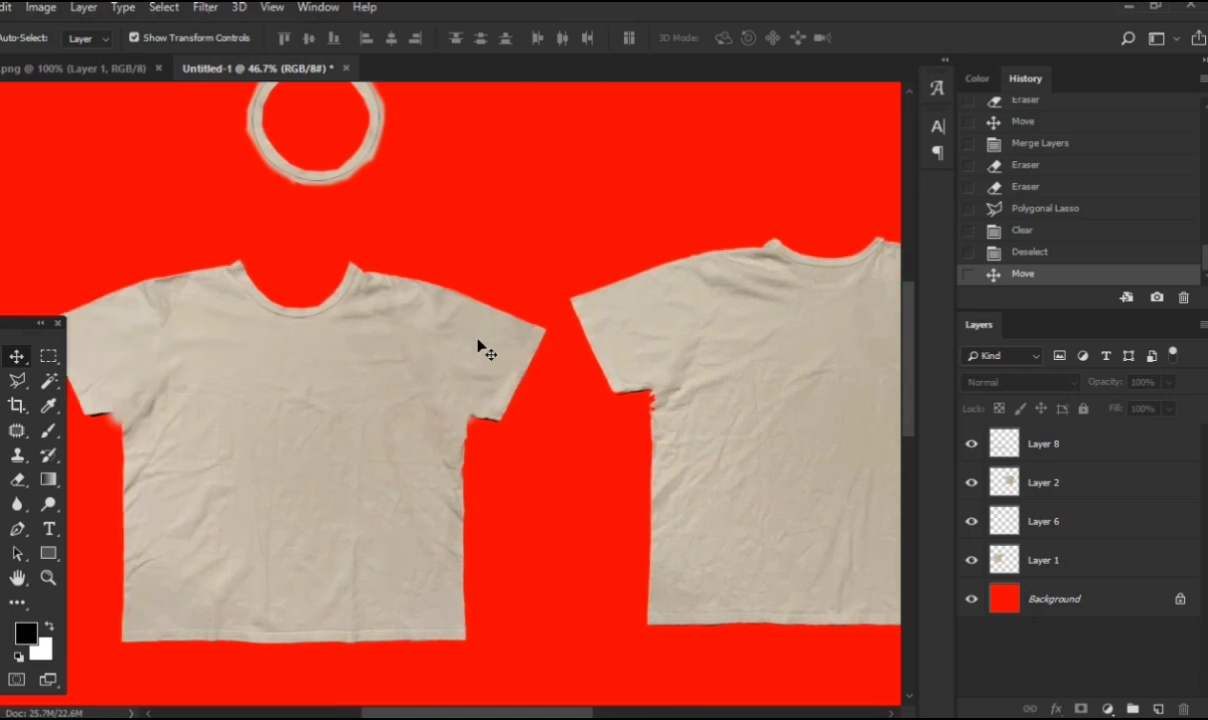
scroll(485, 345, "down", 2)
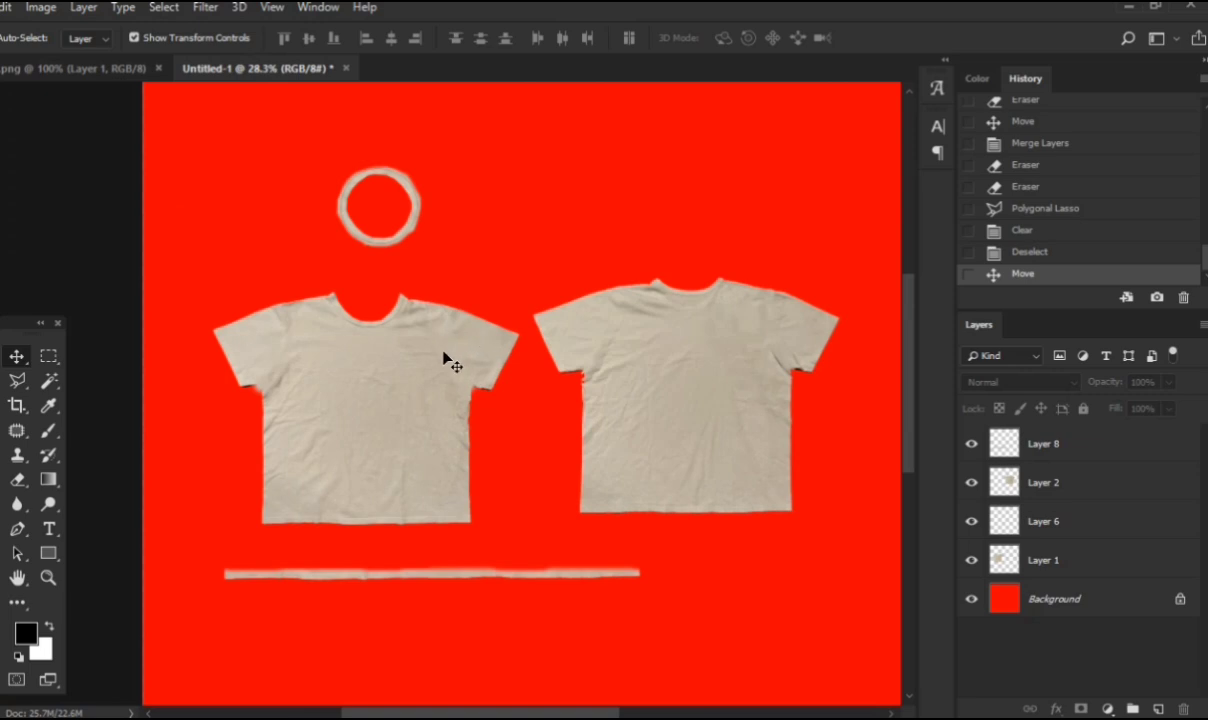
mouse_move(445, 360)
left_mouse_down()
mouse_move(466, 315)
mouse_move(450, 334)
mouse_move(455, 354)
left_mouse_up()
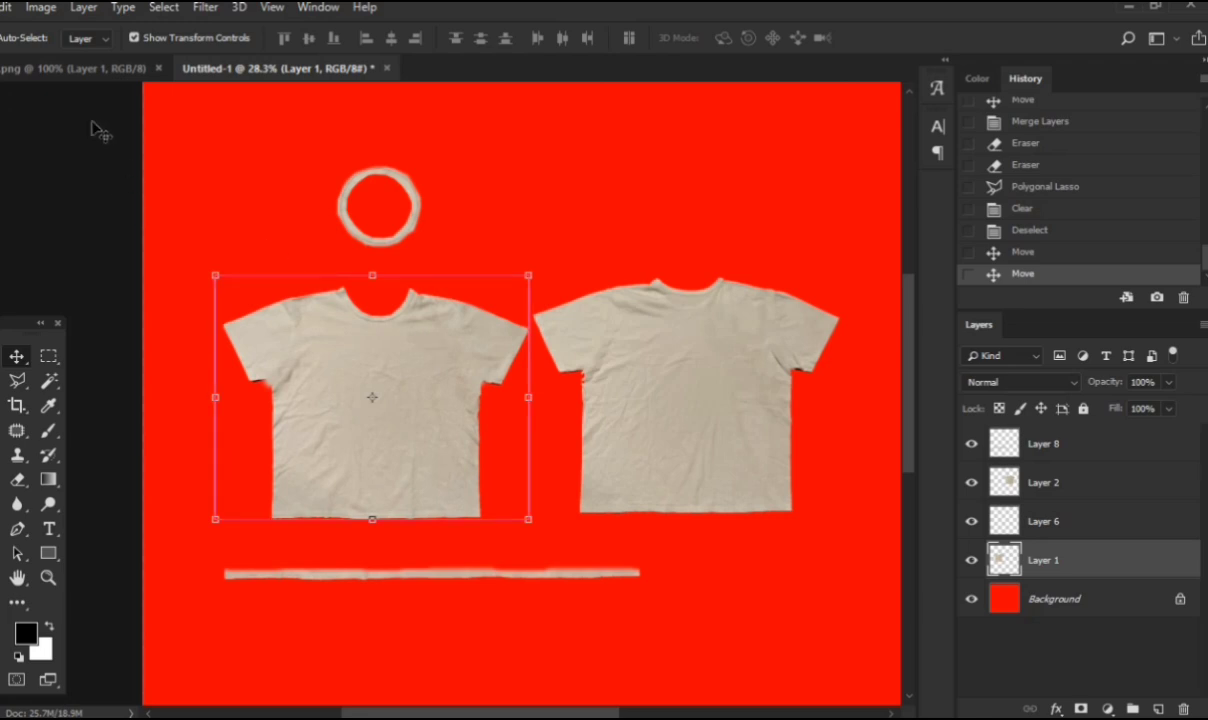
Step: Duplicate the front t-shirt into the clothing template document and scale it proportionally to 21.63%
left_click(75, 68)
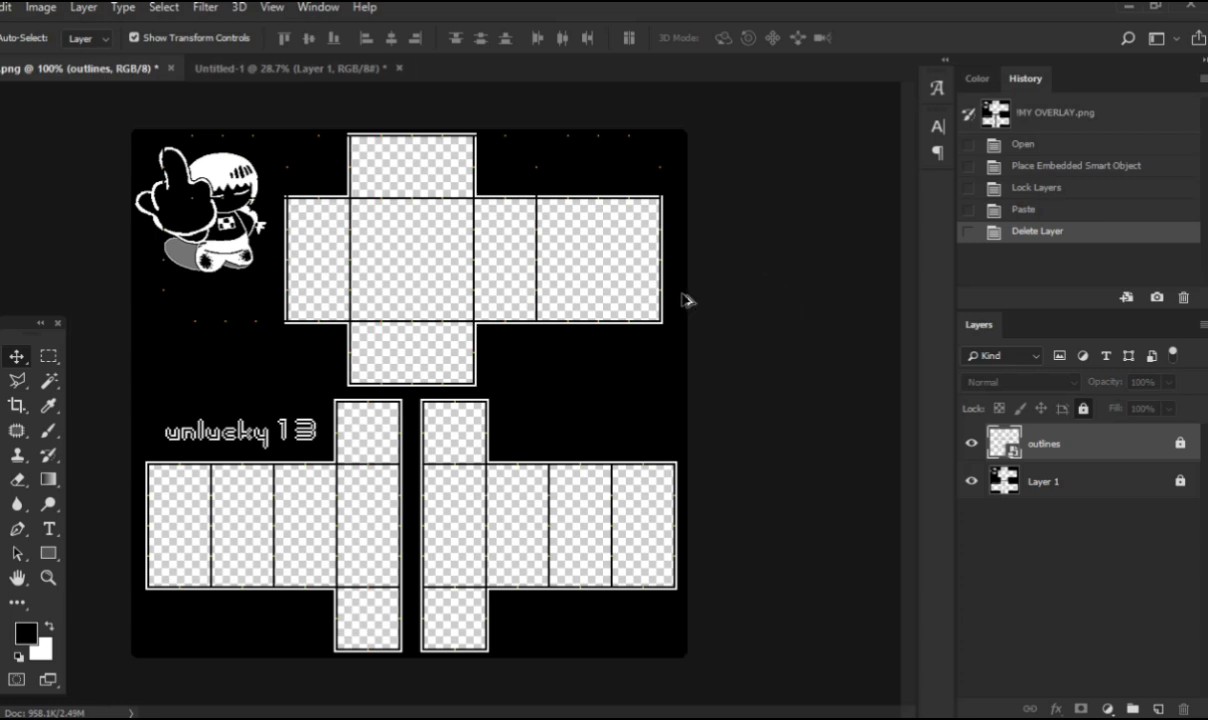
scroll(686, 300, "down", 5)
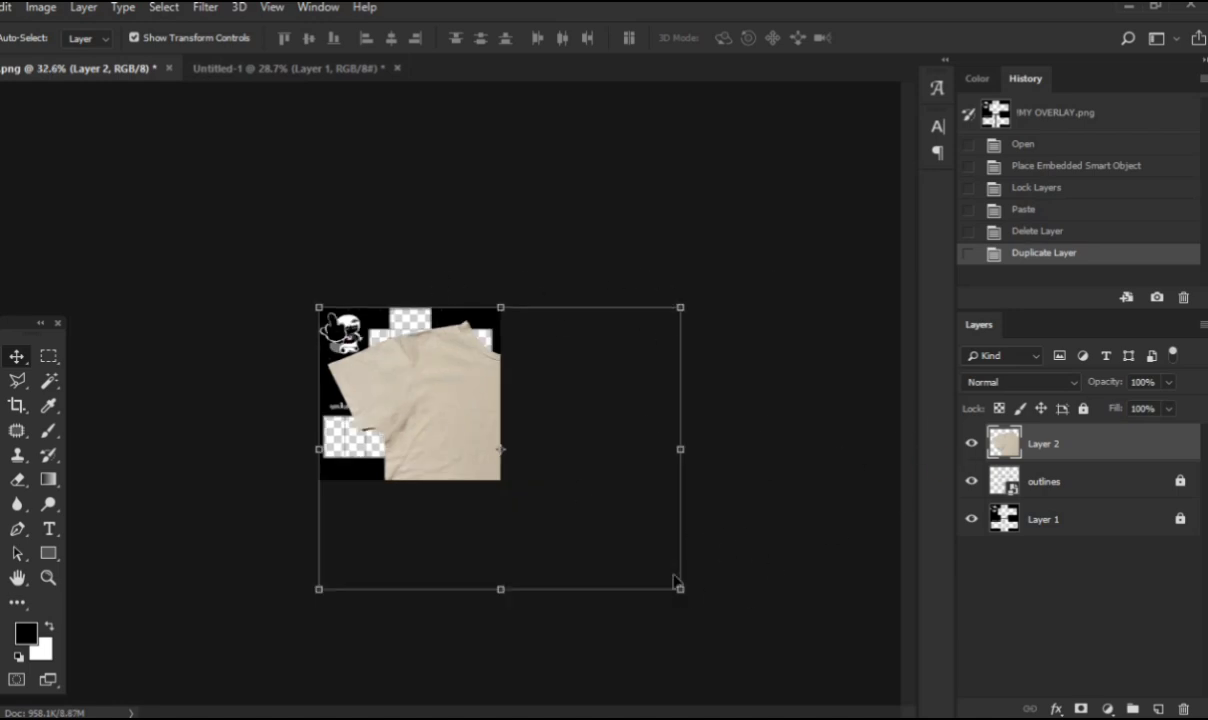
left_click_drag(683, 592, 396, 378)
scroll(396, 378, "up", 5)
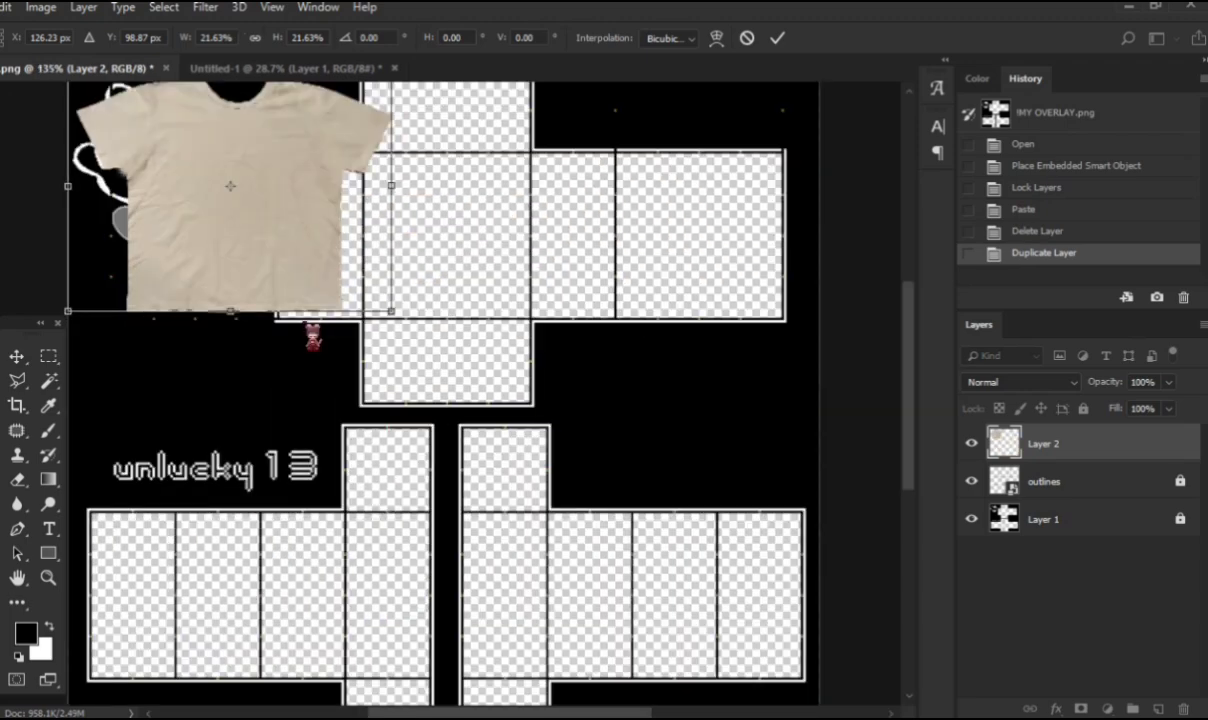
scroll(245, 97, "up", 3)
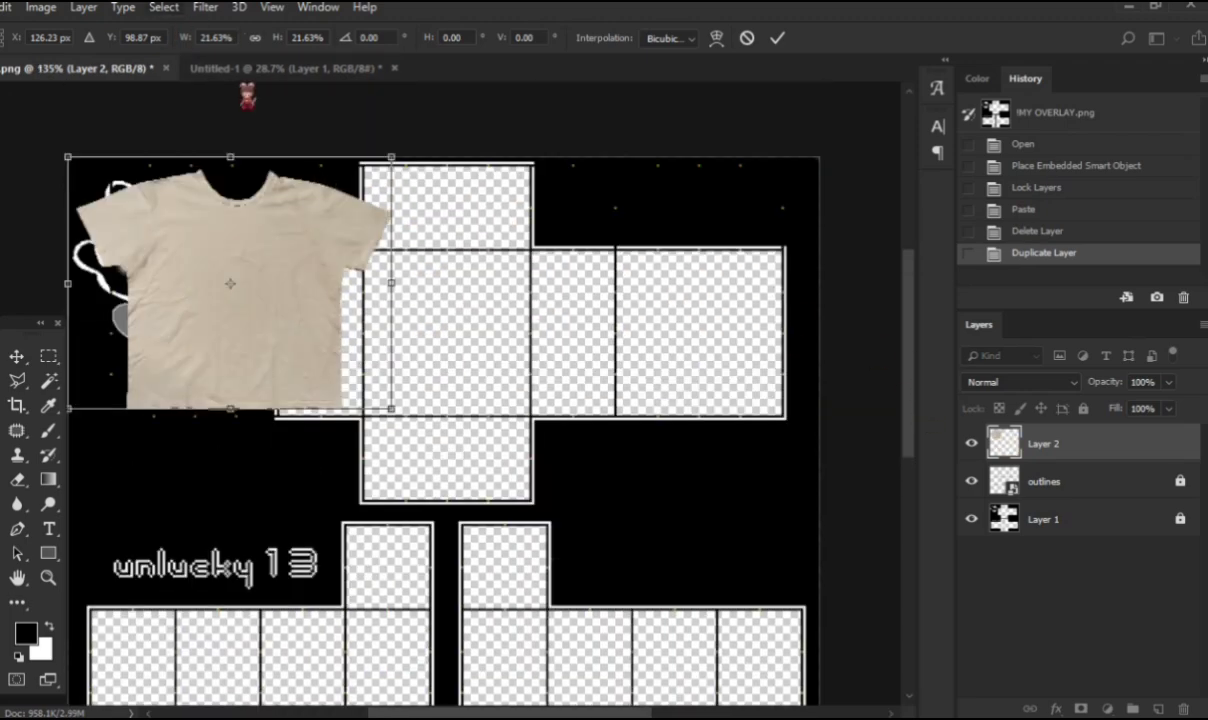
Step: Position the front t-shirt over the template's front torso panel, stretch its sleeves across both adjoining side panels, and apply the transform
left_click_drag(196, 252, 437, 302)
scroll(437, 302, "up", 2)
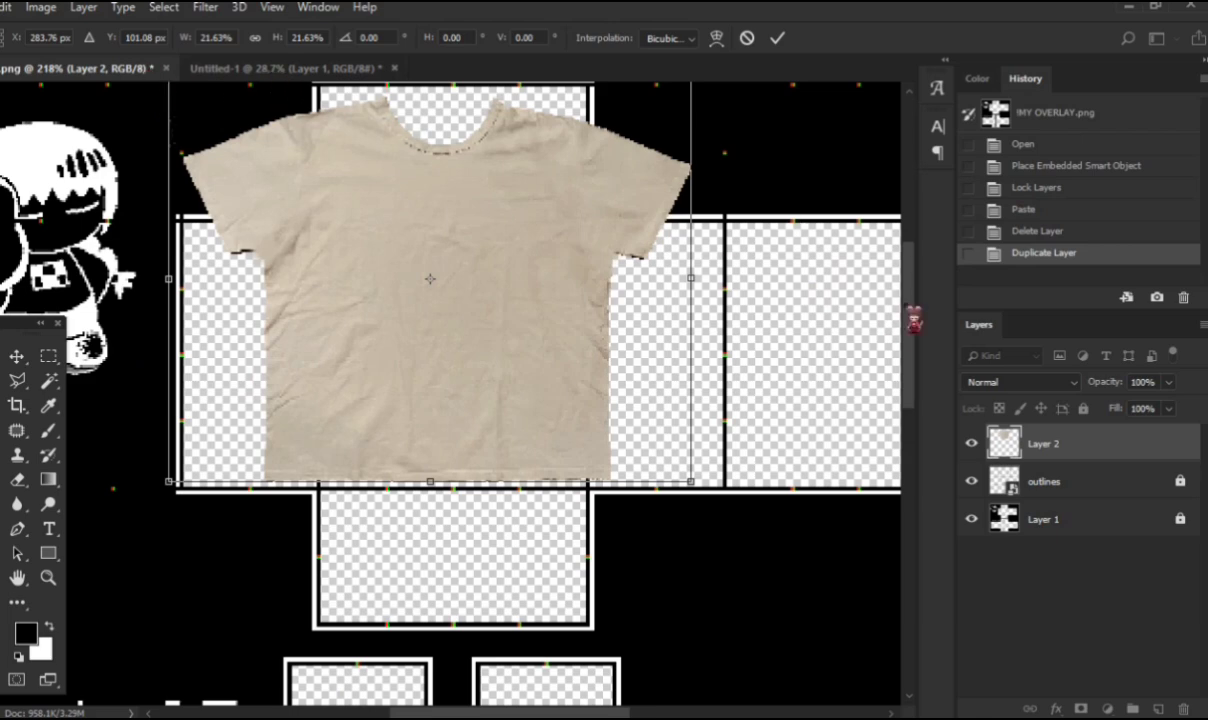
scroll(689, 201, "up", 3)
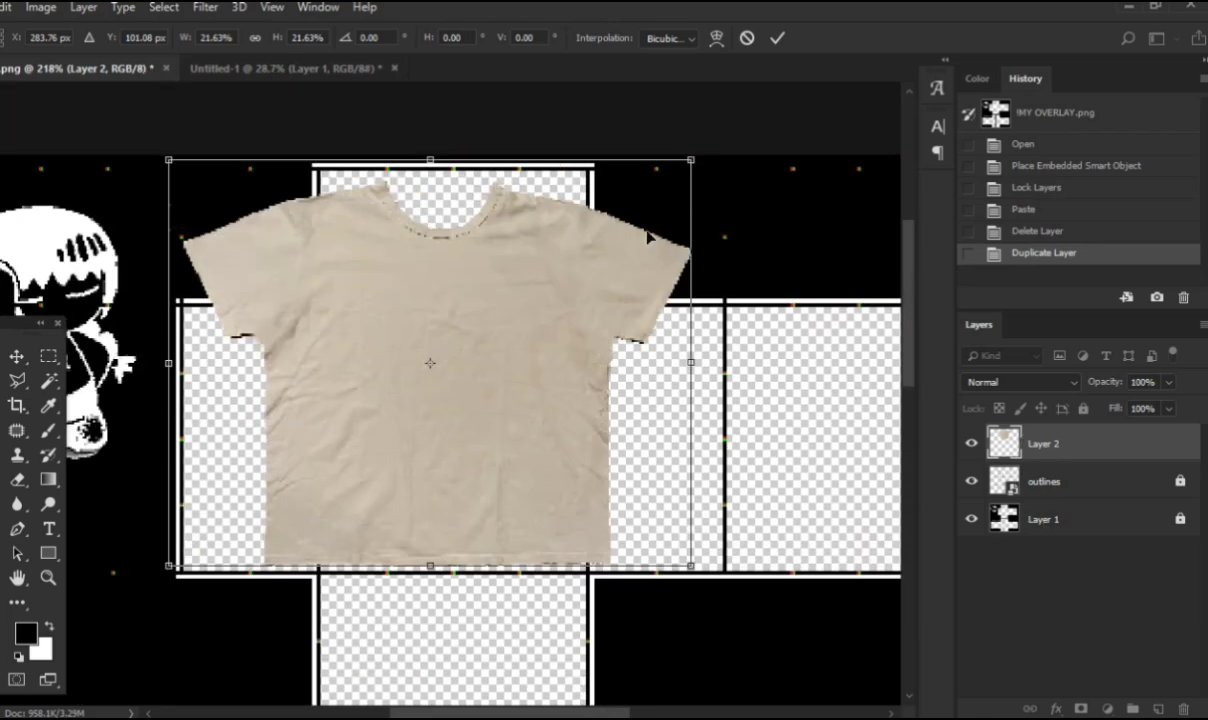
left_click_drag(693, 165, 727, 235)
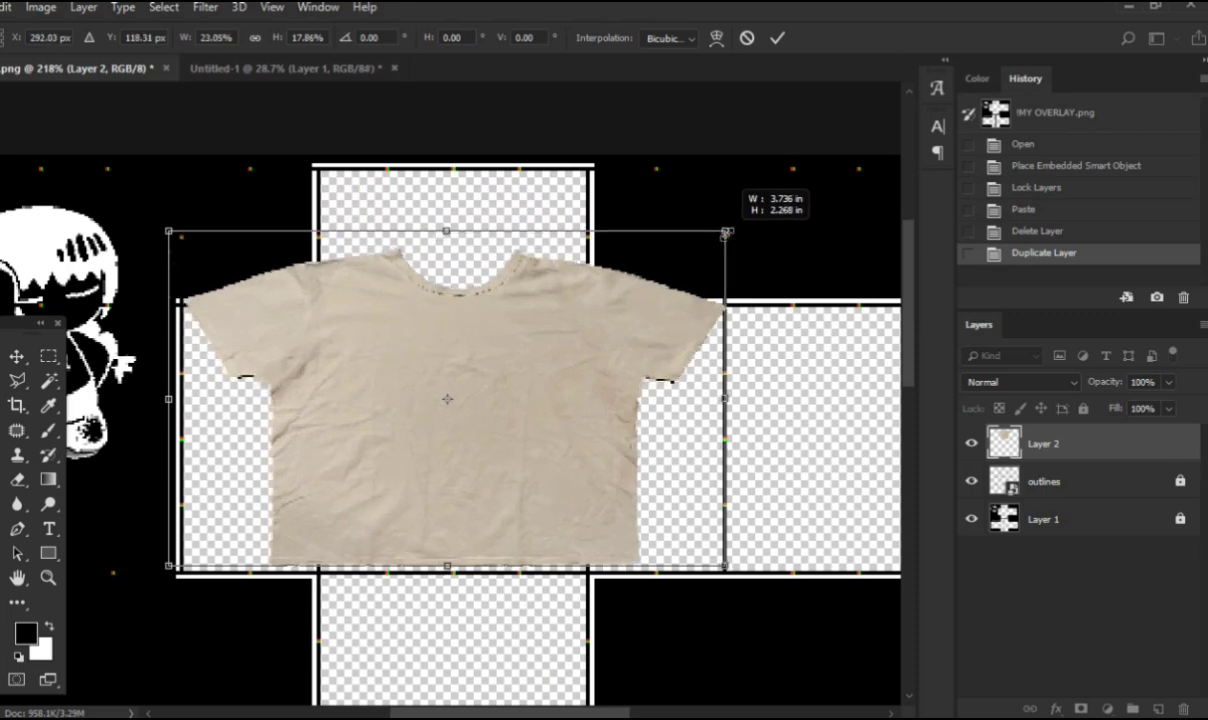
left_click_drag(671, 298, 677, 305)
left_click_drag(443, 232, 445, 256)
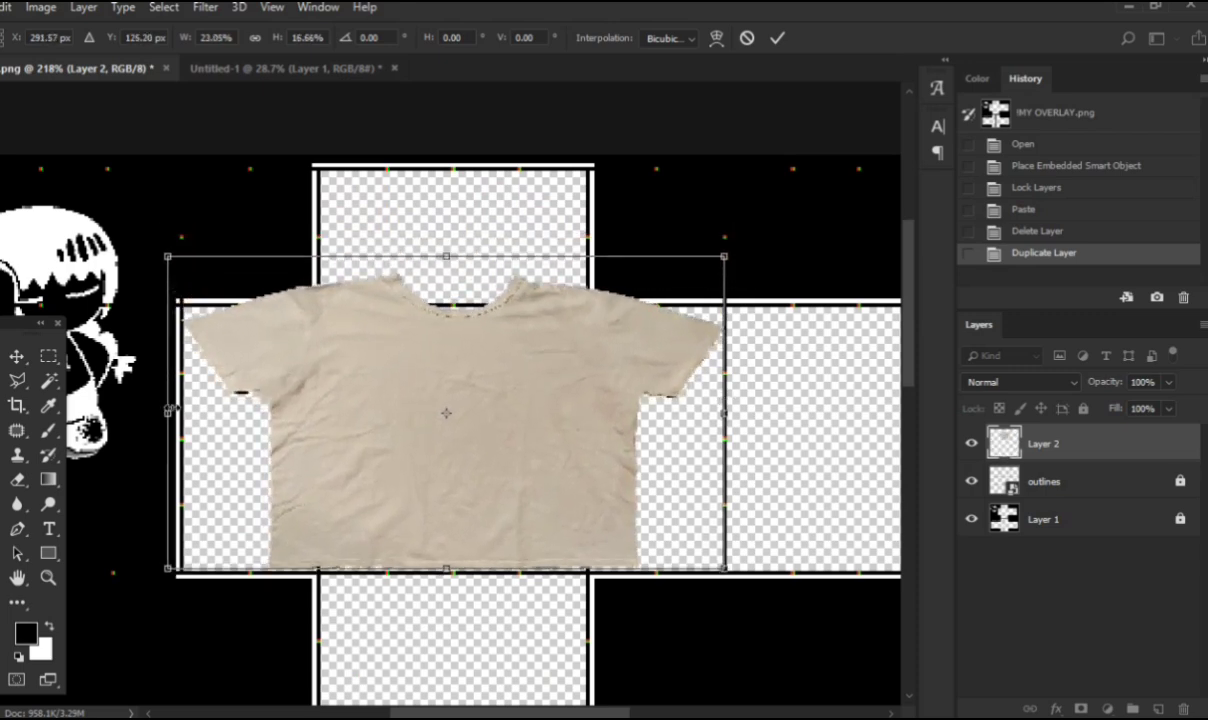
left_click_drag(168, 410, 163, 410)
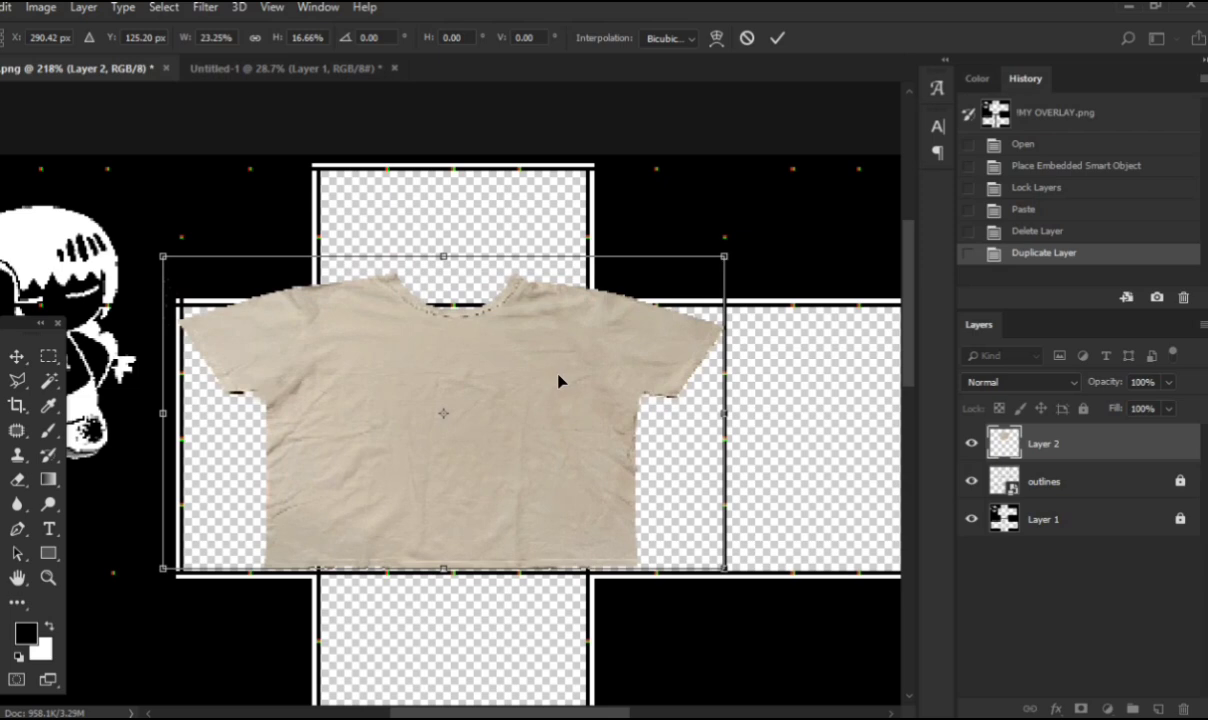
left_click_drag(725, 255, 727, 248)
left_click_drag(660, 324, 667, 338)
key("Return")
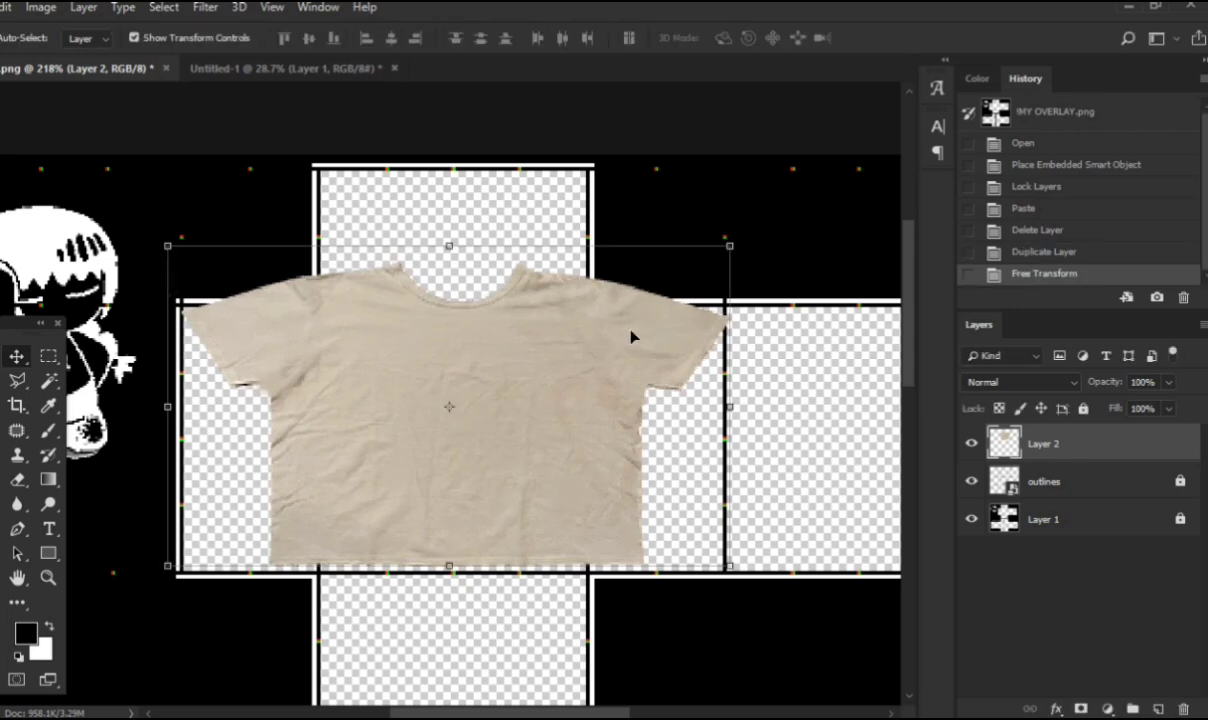
Step: Move the front t-shirt layer below the black template overlay, Layer 1, and hide that overlay
scroll(634, 337, "down", 2)
left_click_drag(1015, 443, 980, 550)
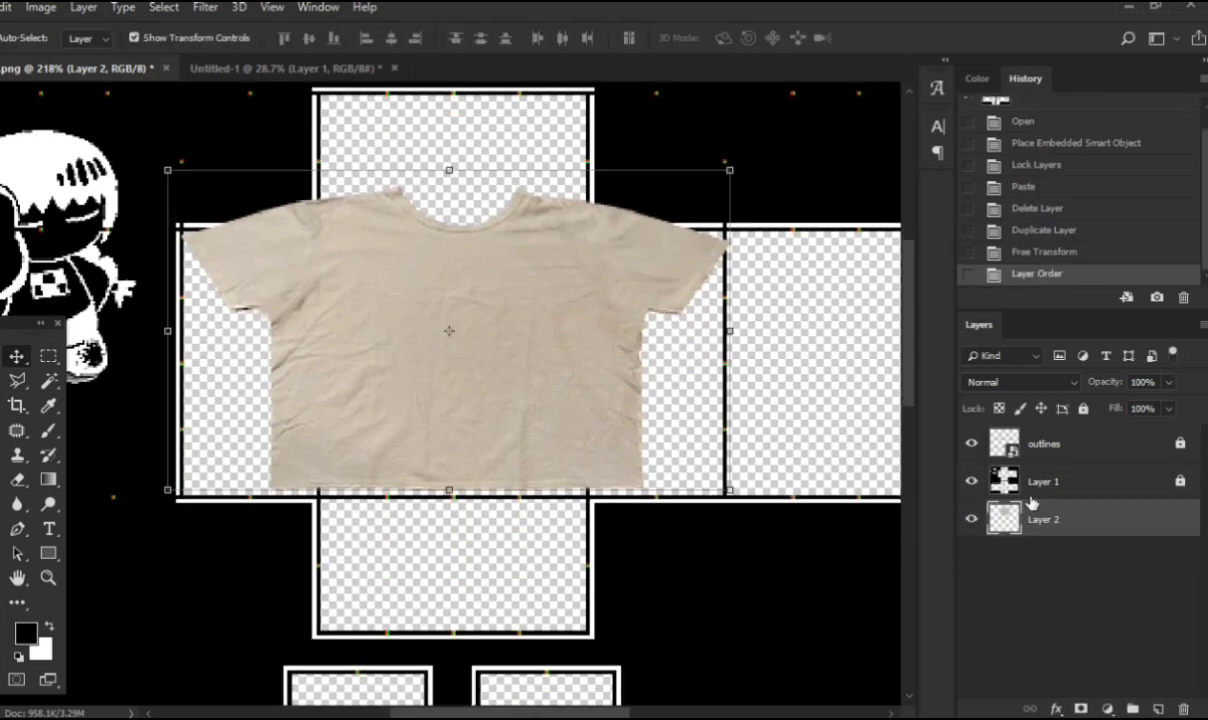
left_click(970, 481)
scroll(499, 329, "down", 6)
scroll(498, 322, "up", 2)
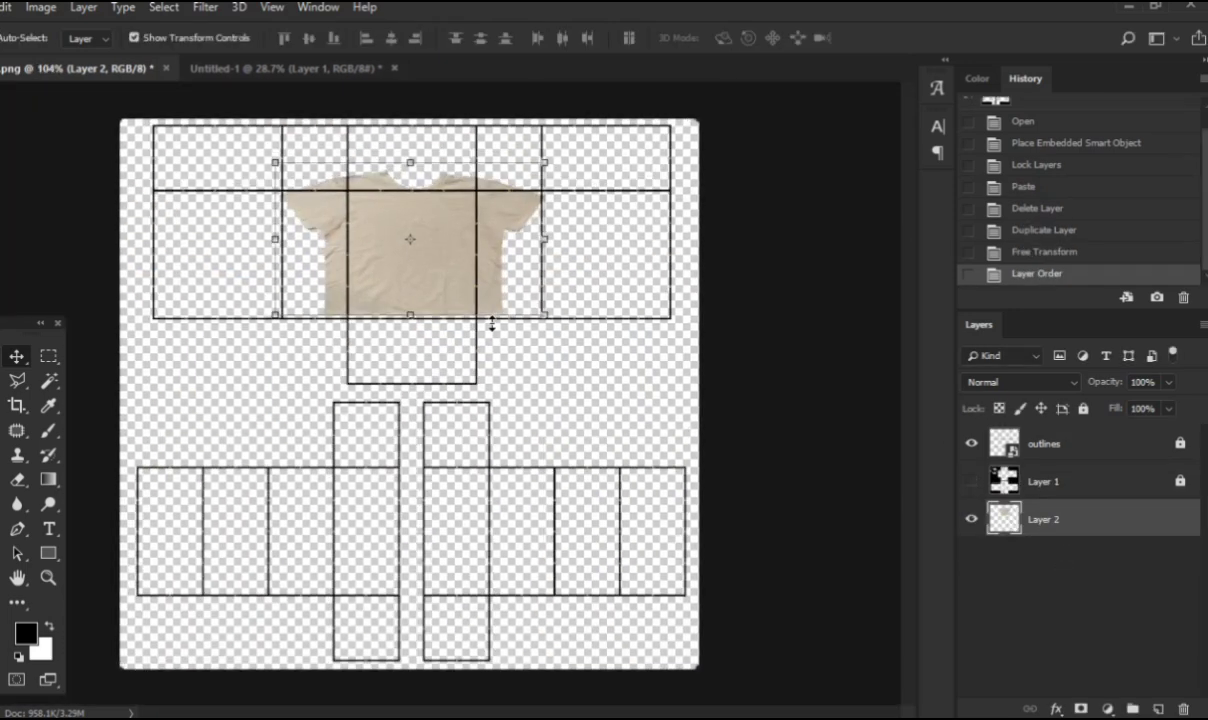
Step: Compare the t-shirt's placement with the overlay and outlines layers toggled, leaving Layer 1 hidden and outlines shown
left_click(970, 483)
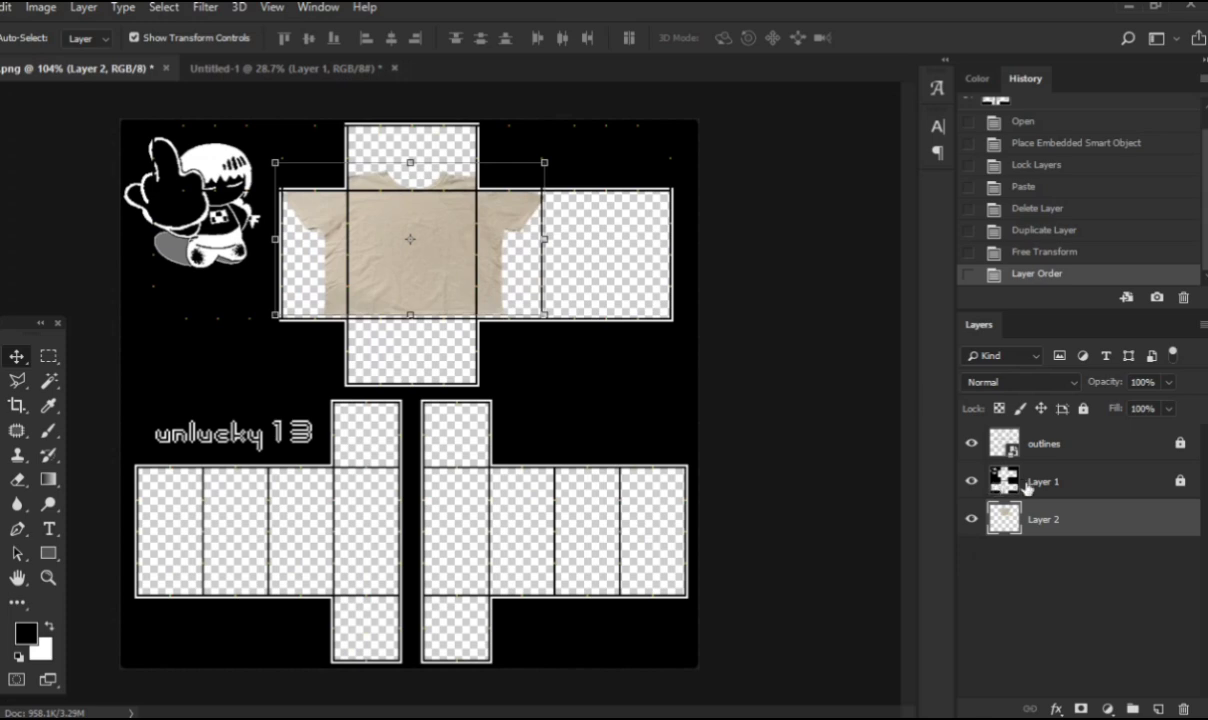
left_click(1012, 488)
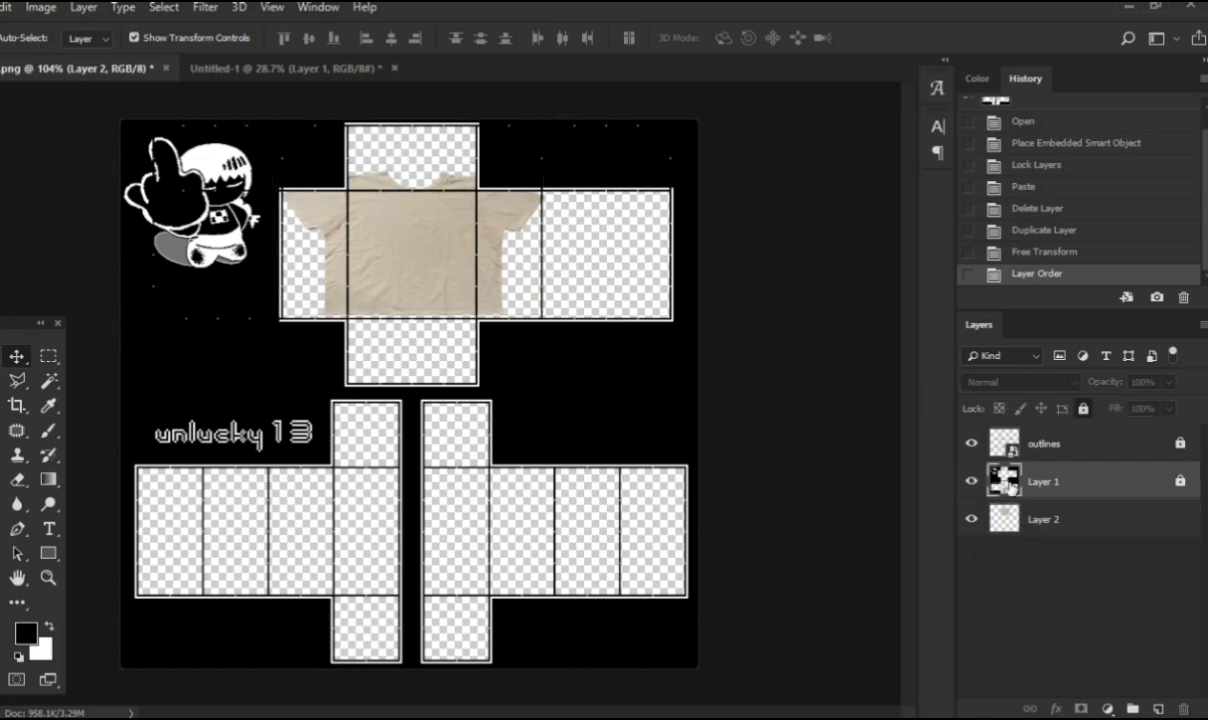
left_click(972, 481)
left_click(972, 481)
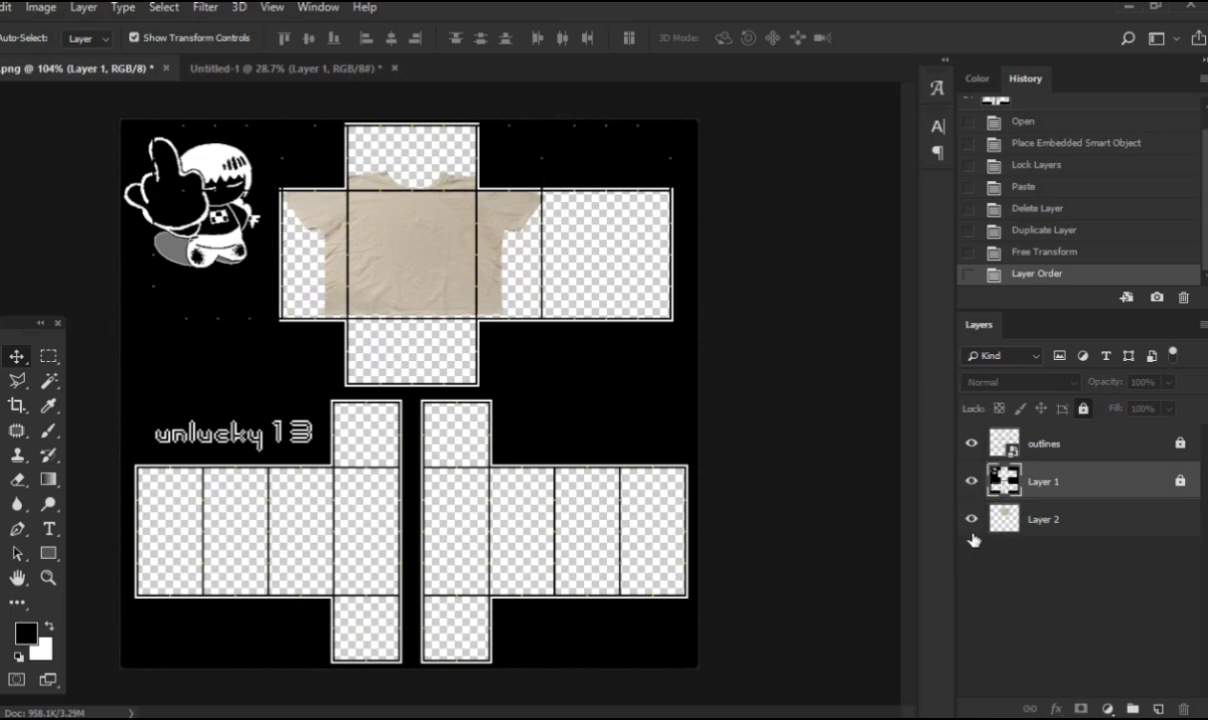
left_click(972, 444)
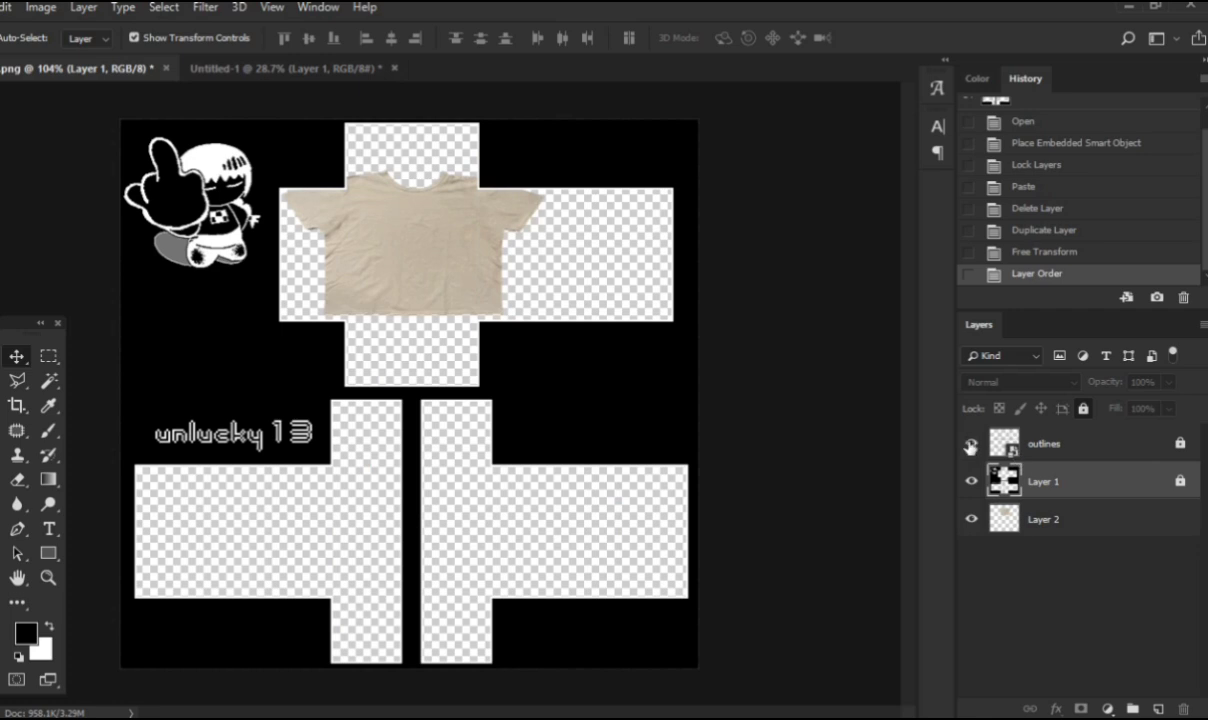
left_click(971, 444)
left_click(971, 444)
left_click(969, 482)
left_click(971, 444)
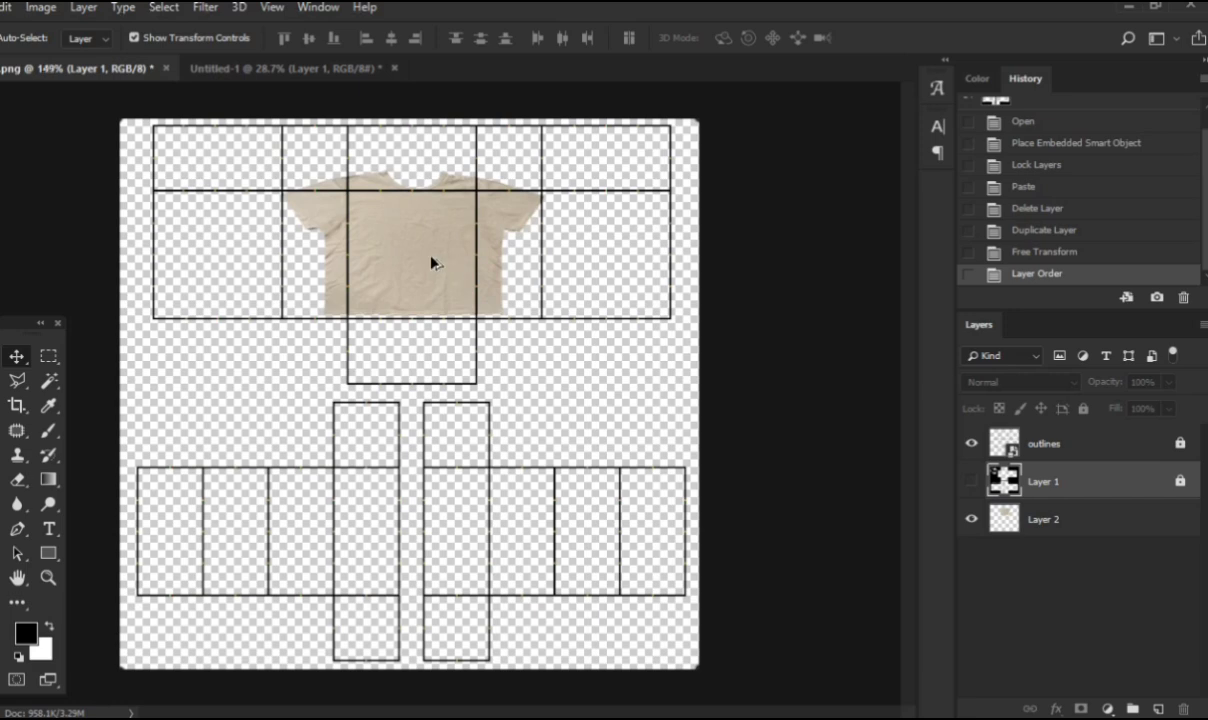
Step: Duplicate the back t-shirt from Untitled-1 into the template document and place its layer directly below Layer 1
scroll(431, 263, "up", 5)
scroll(906, 338, "down", 3)
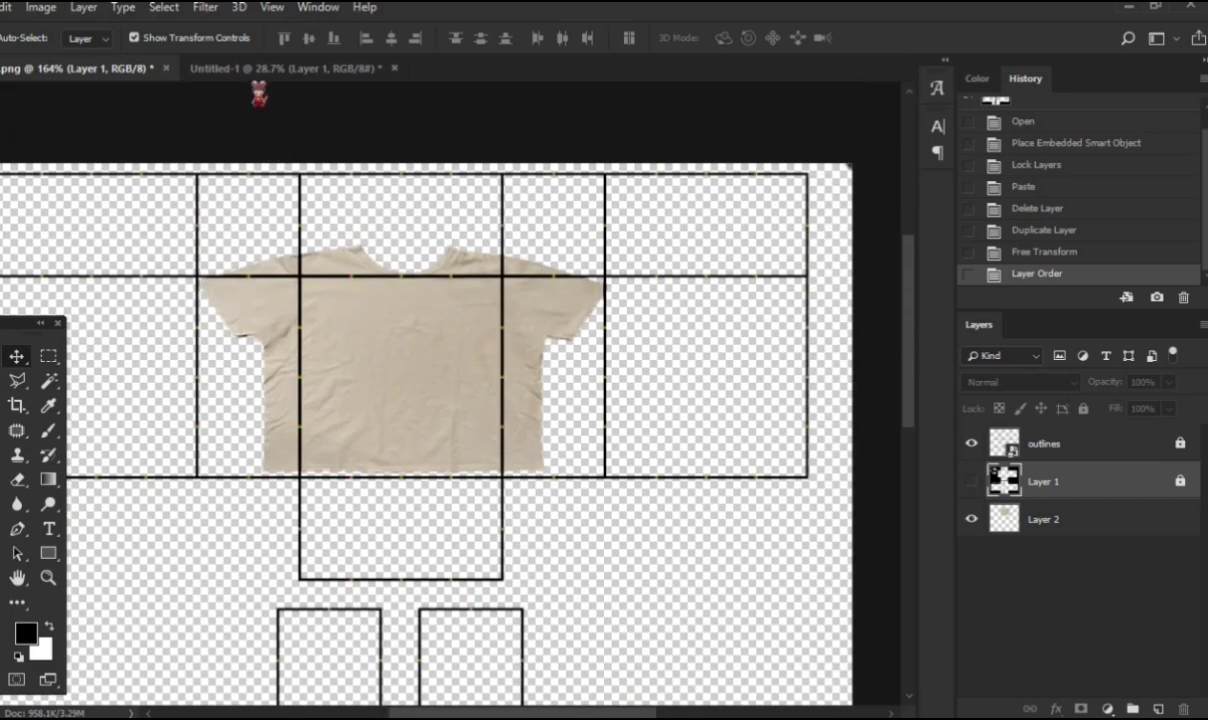
left_click(258, 70)
left_click(600, 365)
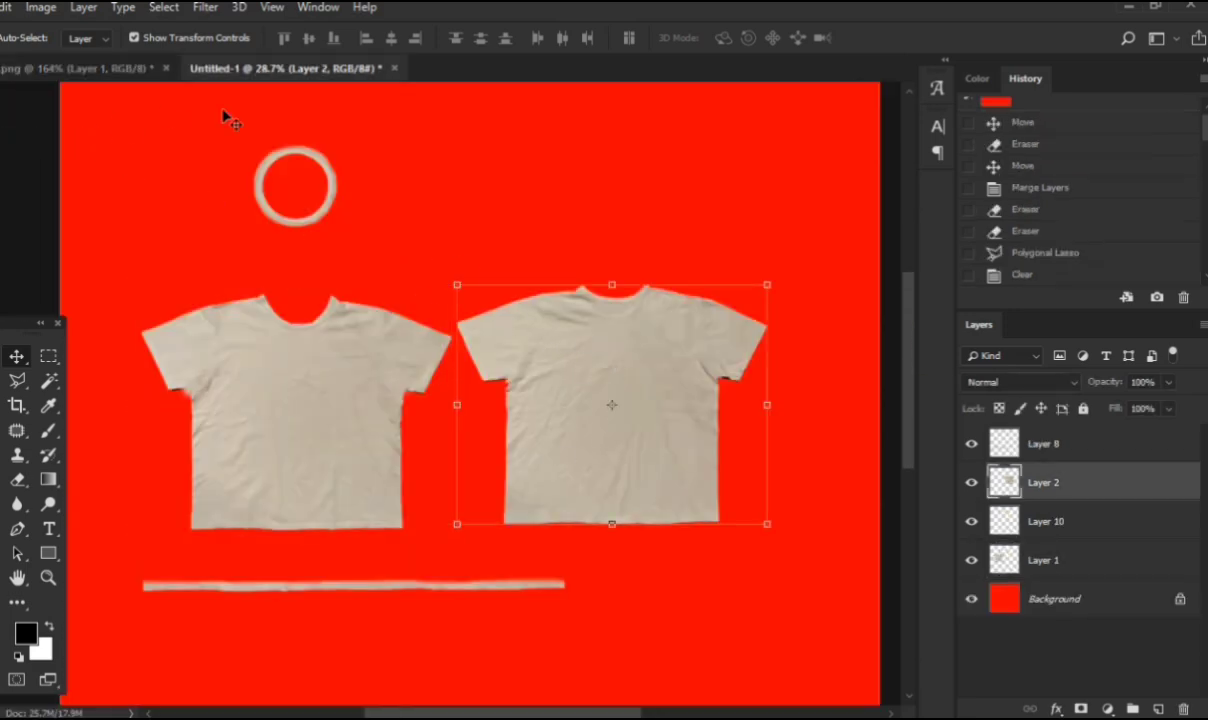
left_click(113, 70)
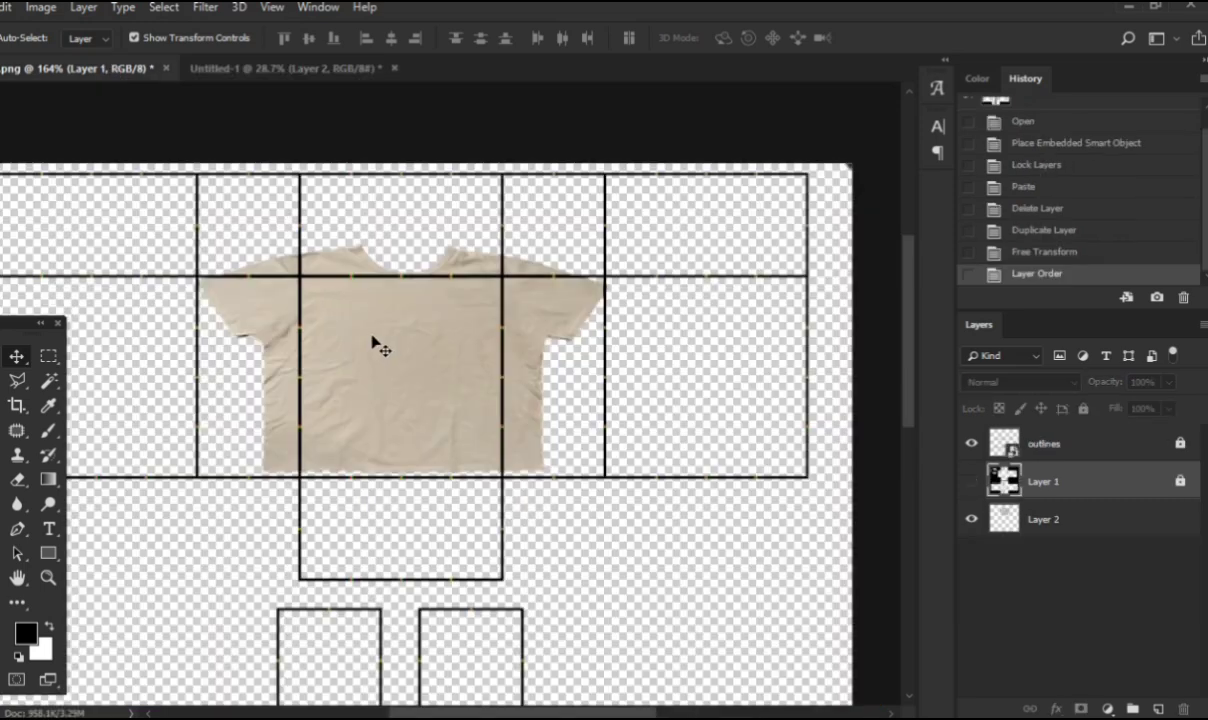
scroll(371, 341, "down", 3)
left_click_drag(371, 341, 372, 340)
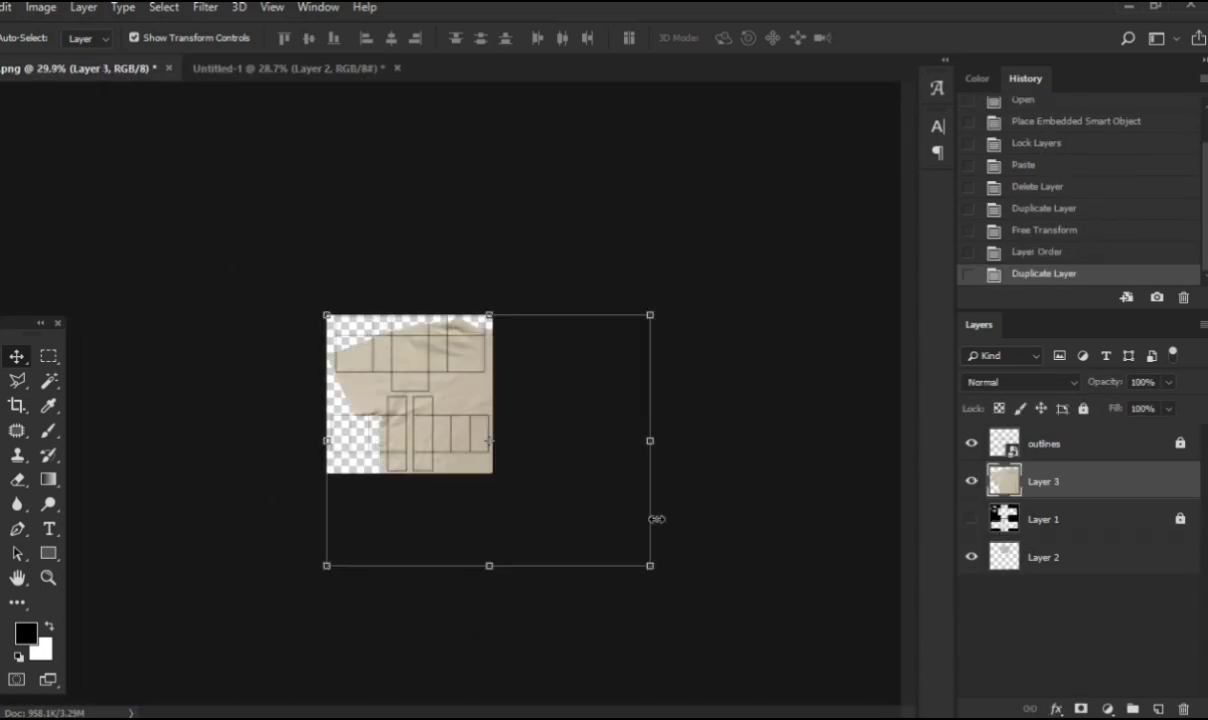
left_click_drag(1040, 481, 1050, 538)
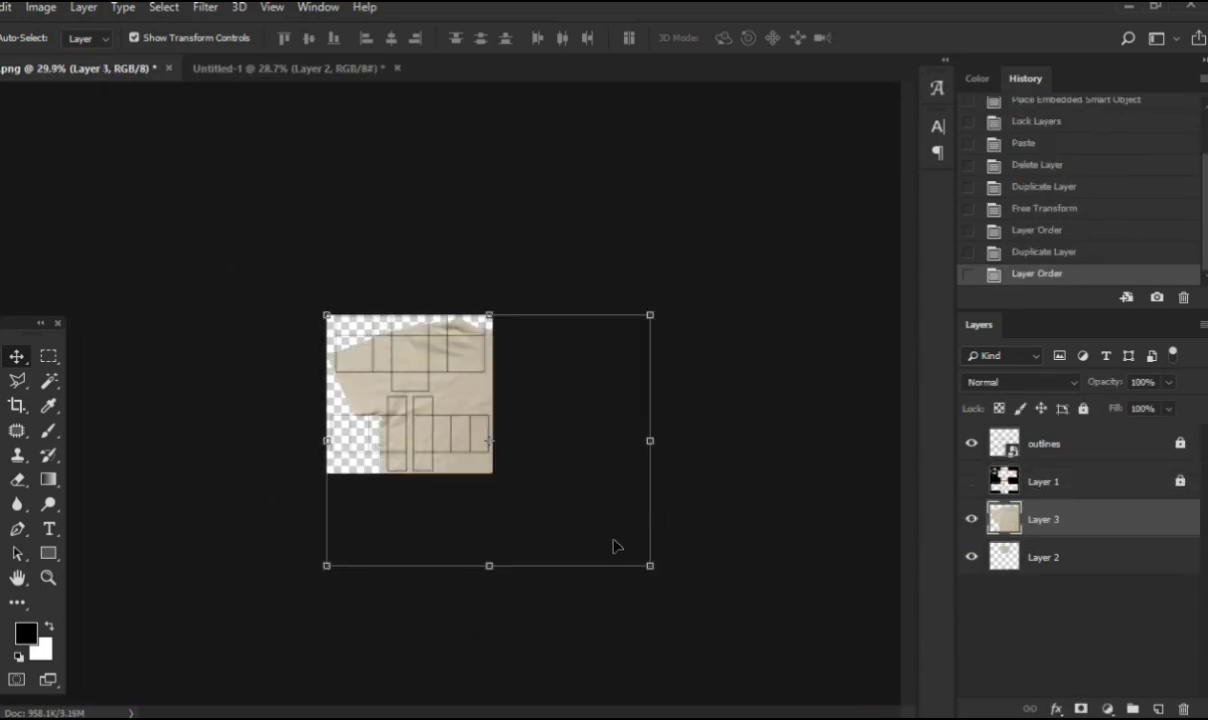
Step: Scale the back t-shirt proportionally to 20.36% and move it over the front t-shirt
left_click_drag(630, 540, 404, 352)
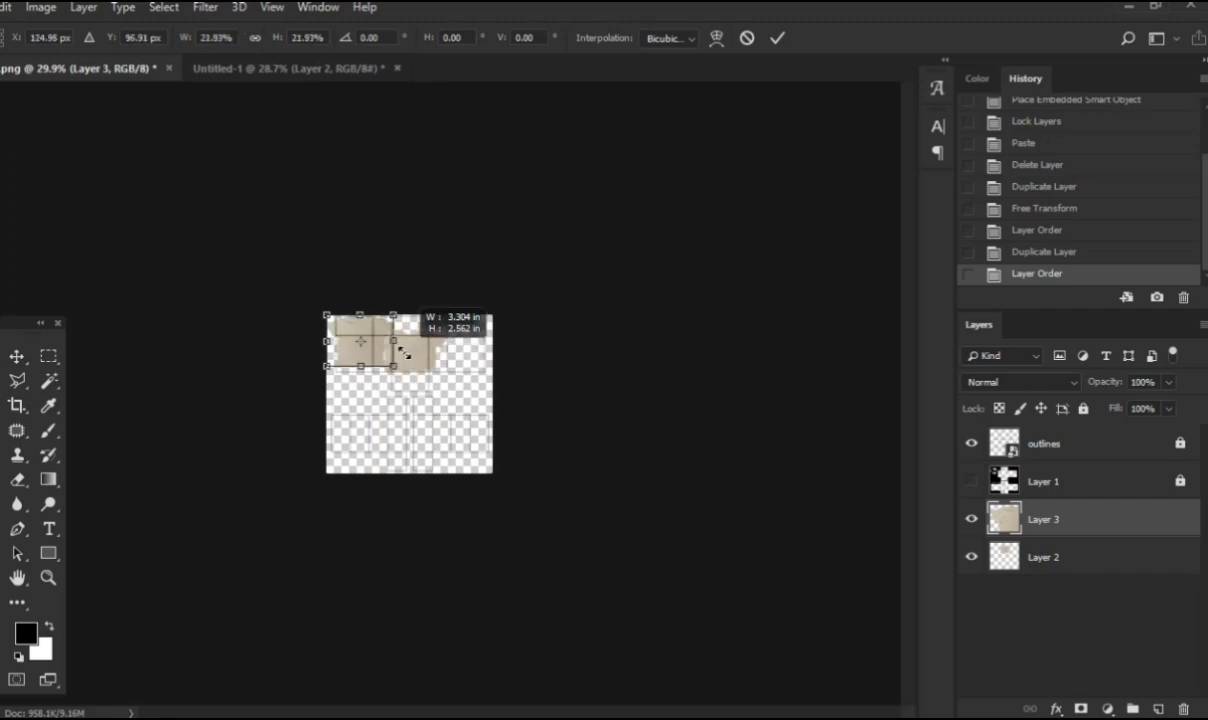
scroll(293, 331, "up", 8)
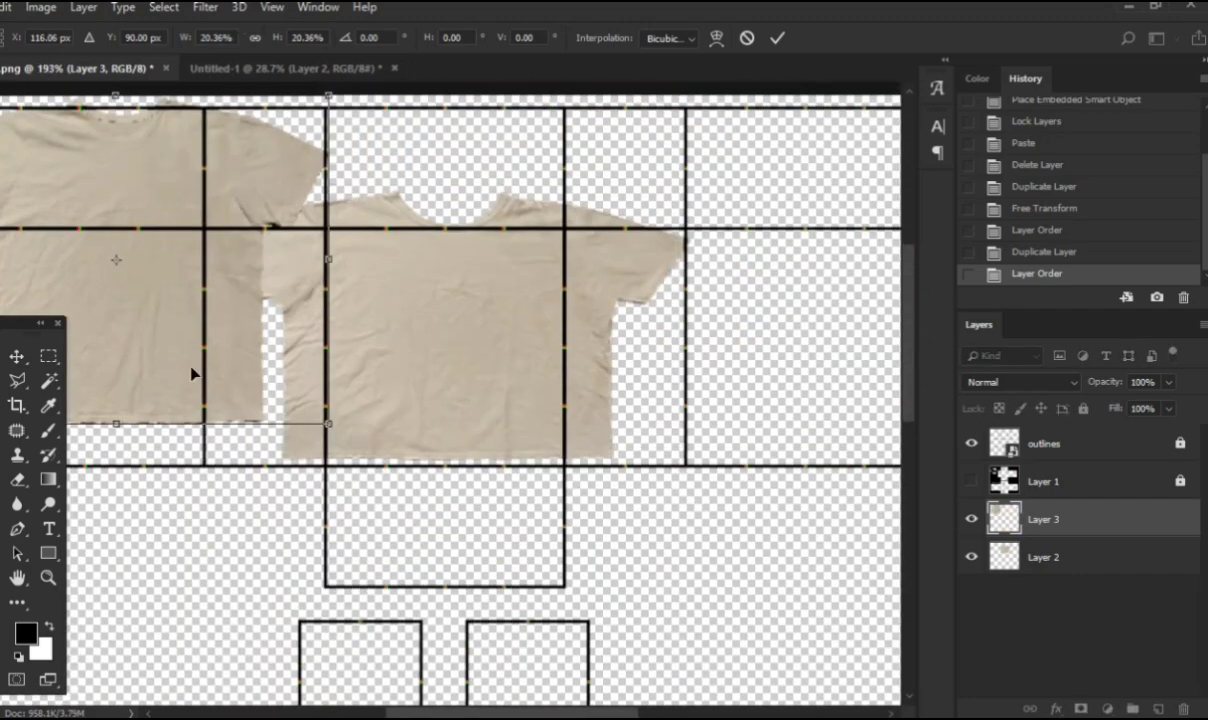
left_click_drag(191, 373, 502, 402)
Step: Stretch the back t-shirt to 23.22% width and 17.02% height to match the front t-shirt's span, and apply the transform
left_click_drag(636, 293, 680, 294)
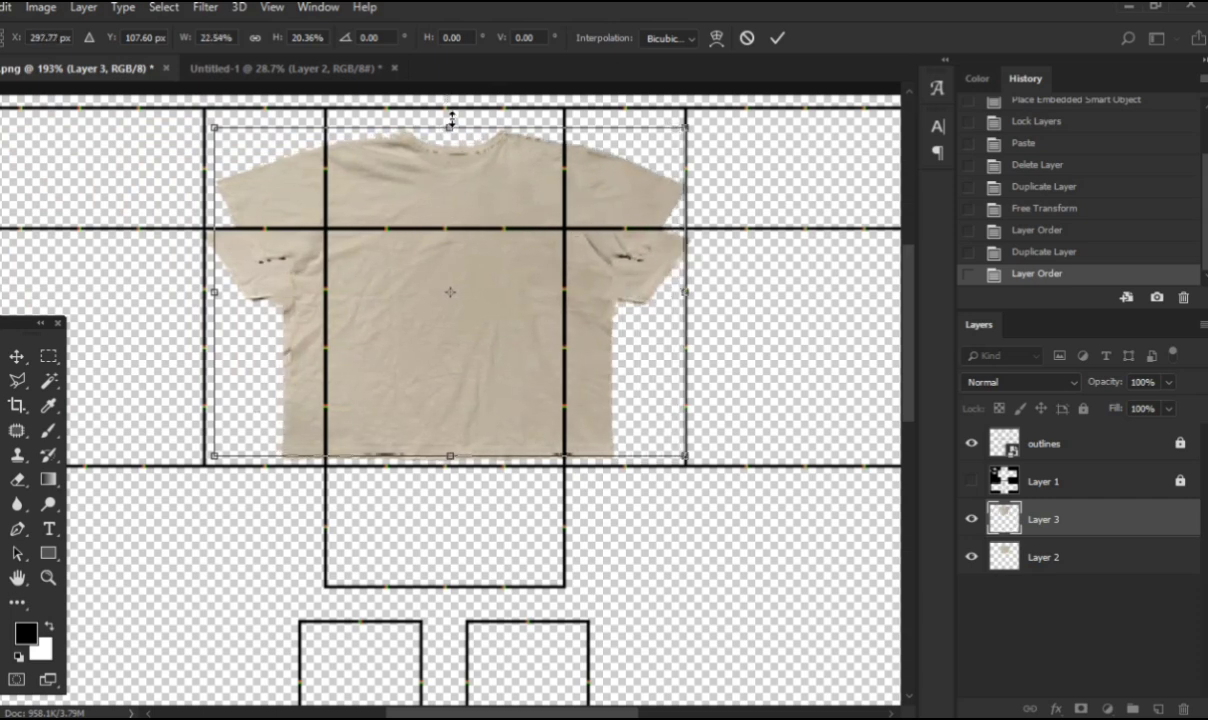
left_click_drag(452, 119, 553, 180)
mouse_move(214, 319)
left_mouse_down()
mouse_move(234, 319)
mouse_move(209, 319)
left_mouse_up()
left_click_drag(453, 188, 450, 184)
left_click_drag(687, 321, 693, 321)
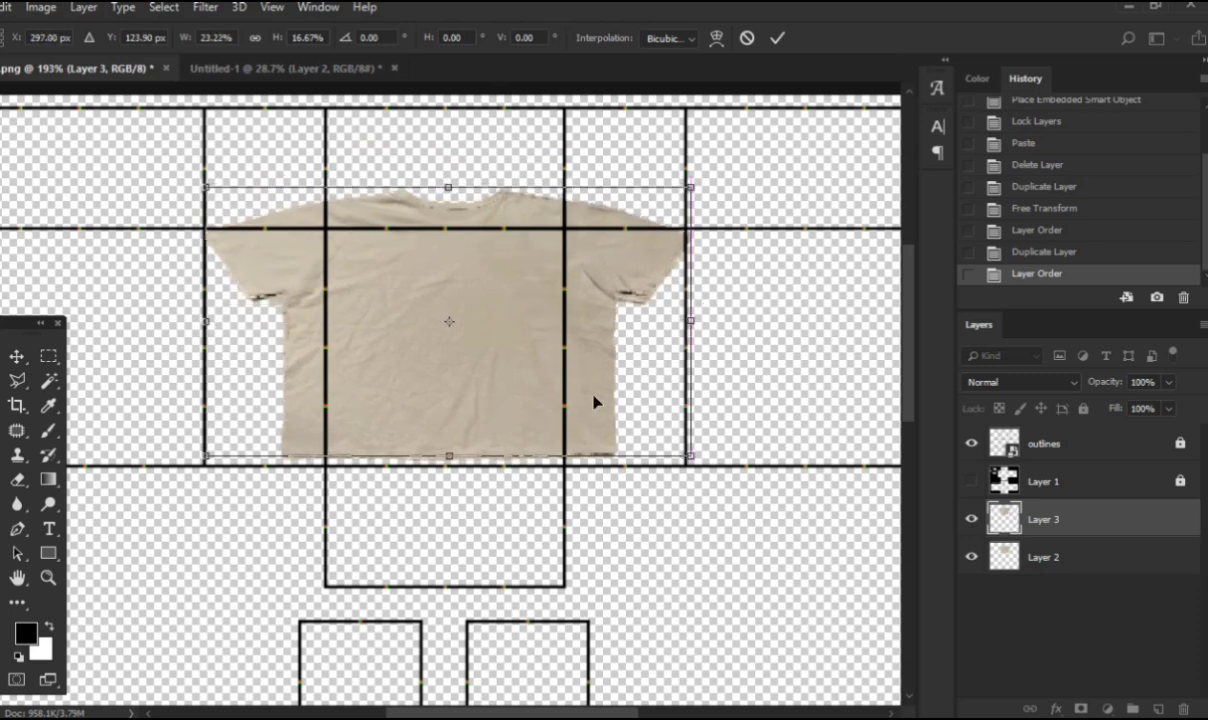
mouse_move(447, 456)
left_mouse_down()
mouse_move(453, 431)
mouse_move(459, 462)
left_mouse_up()
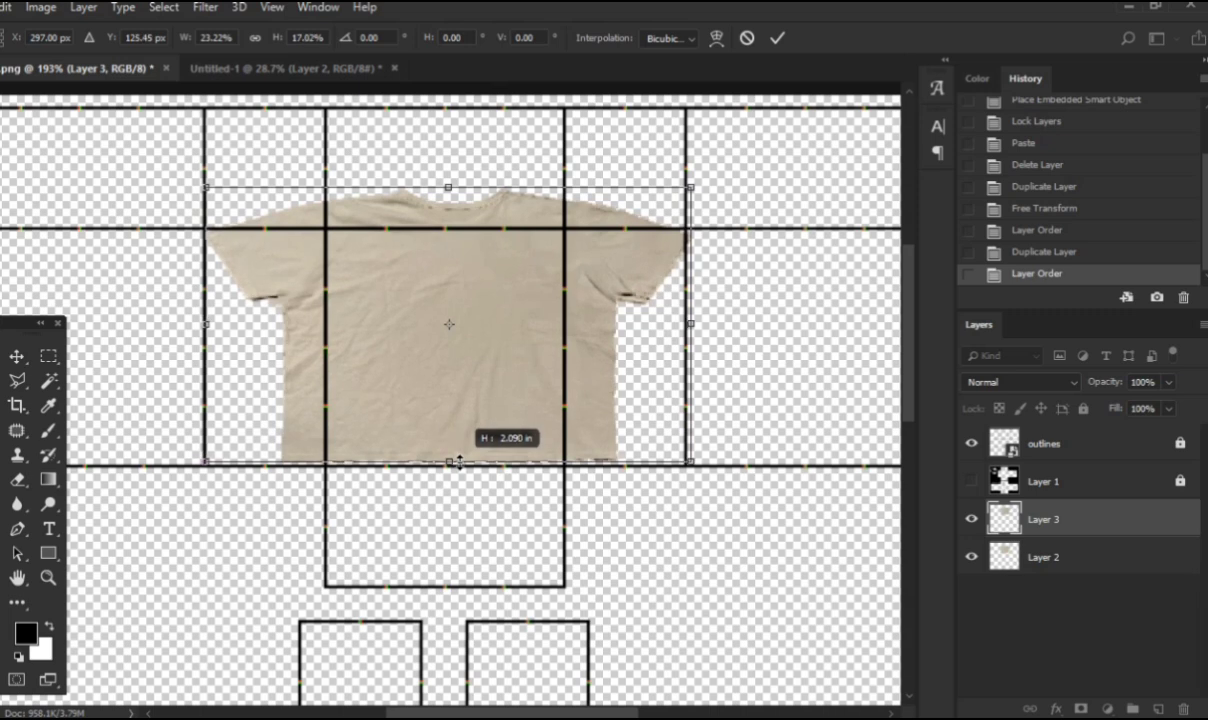
key("Return")
Step: Move the back t-shirt sideways onto the template's back torso panel and check its alignment with the outlines
scroll(512, 369, "up", 3)
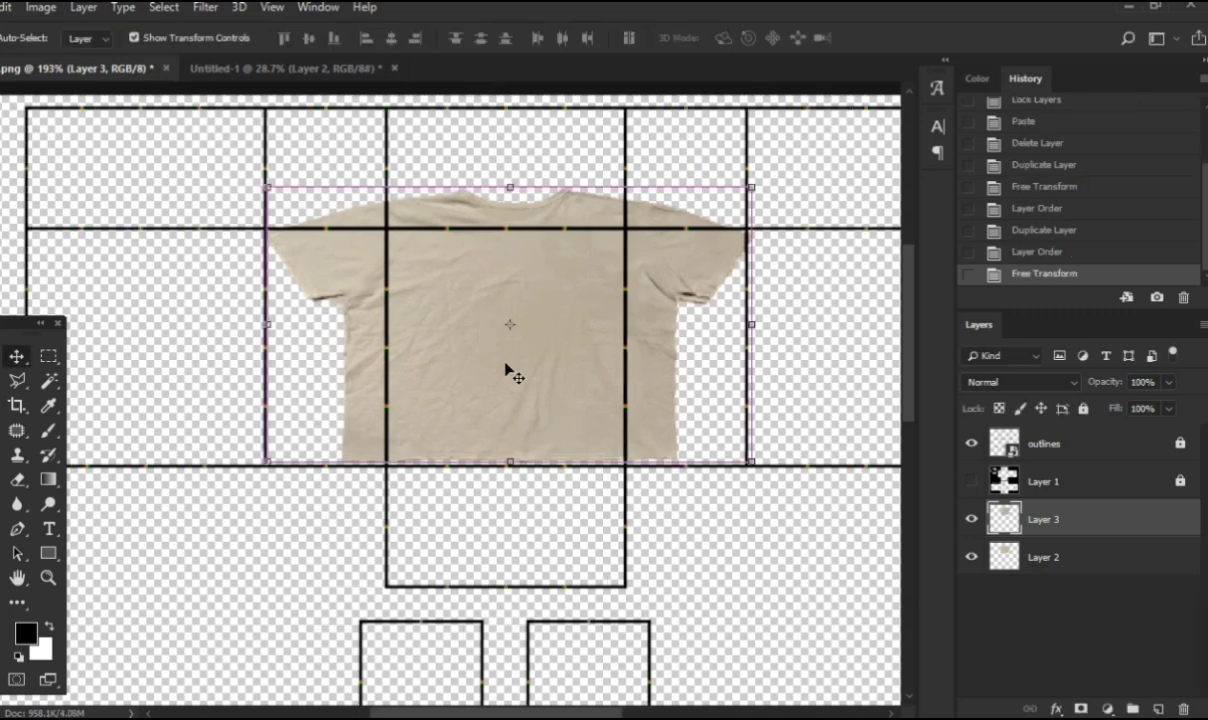
scroll(583, 410, "right", 1)
left_click_drag(289, 423, 729, 427)
scroll(729, 427, "down", 3)
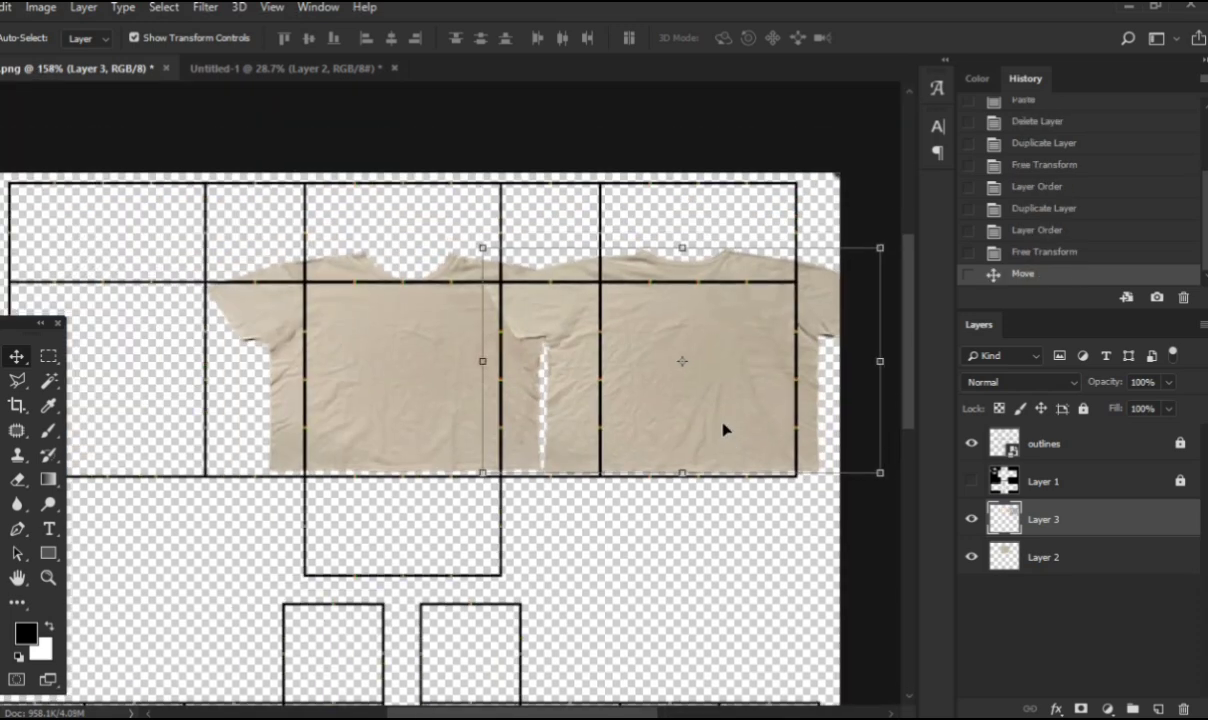
scroll(711, 471, "up", 3)
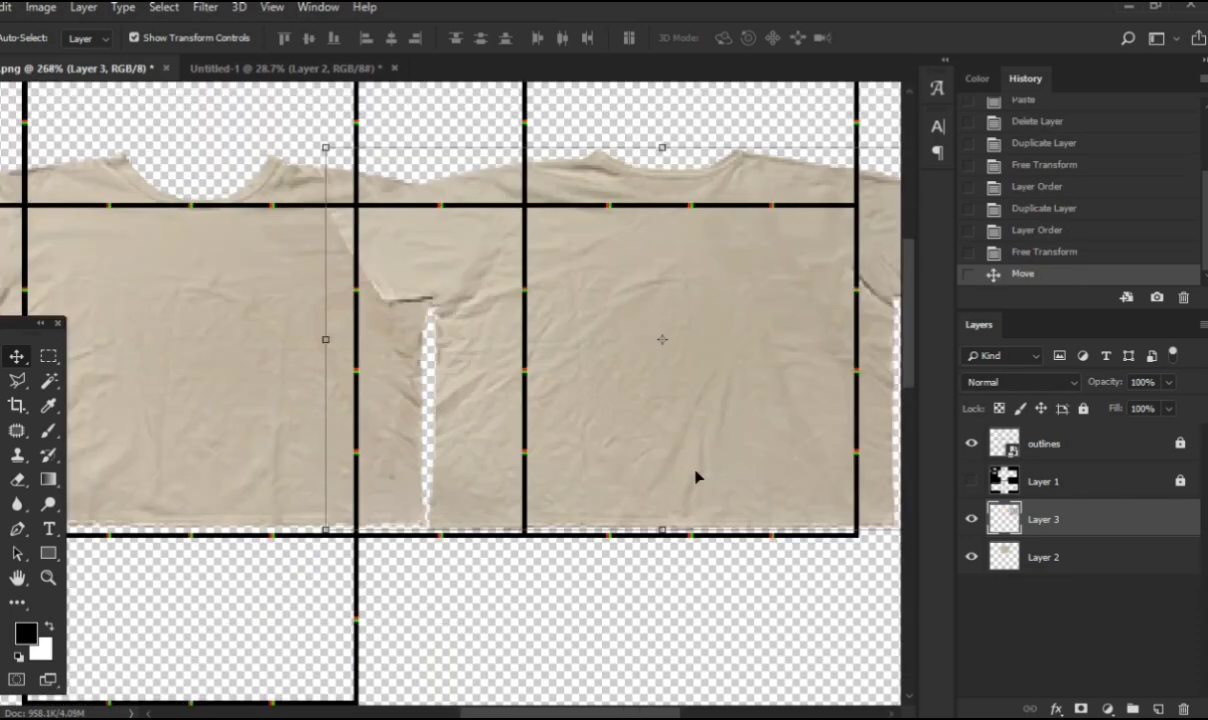
left_click_drag(697, 476, 696, 474)
scroll(696, 474, "down", 5)
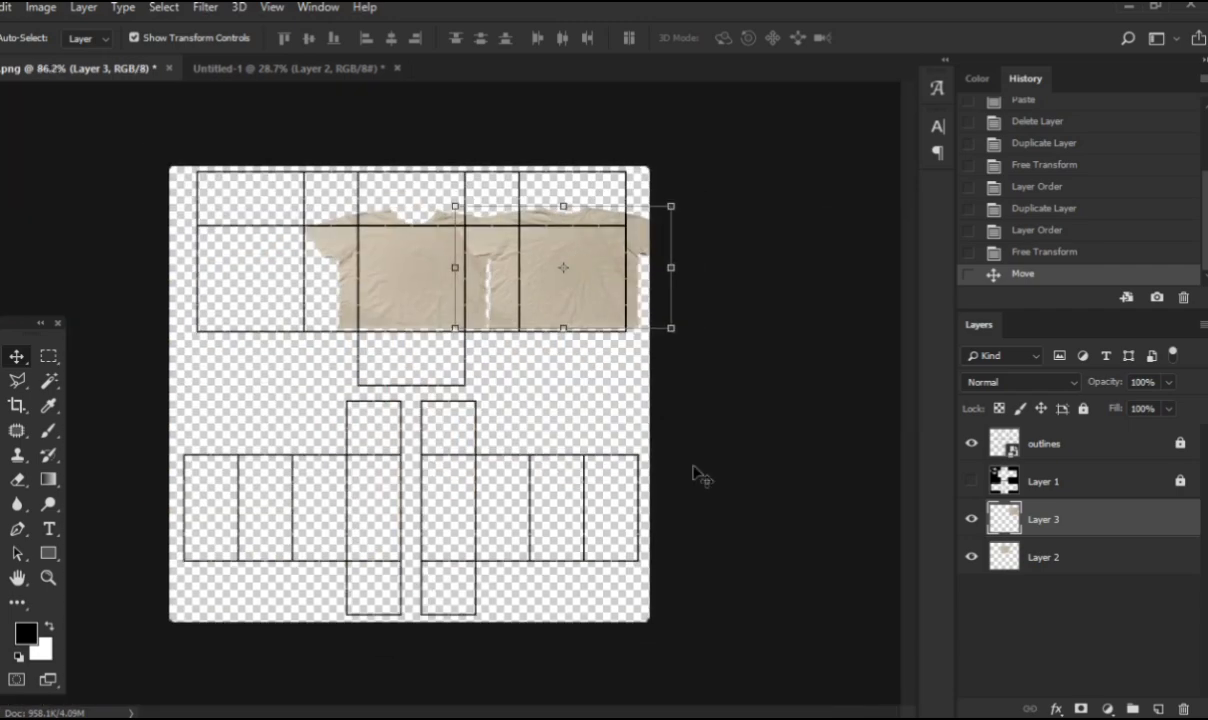
scroll(588, 458, "up", 7)
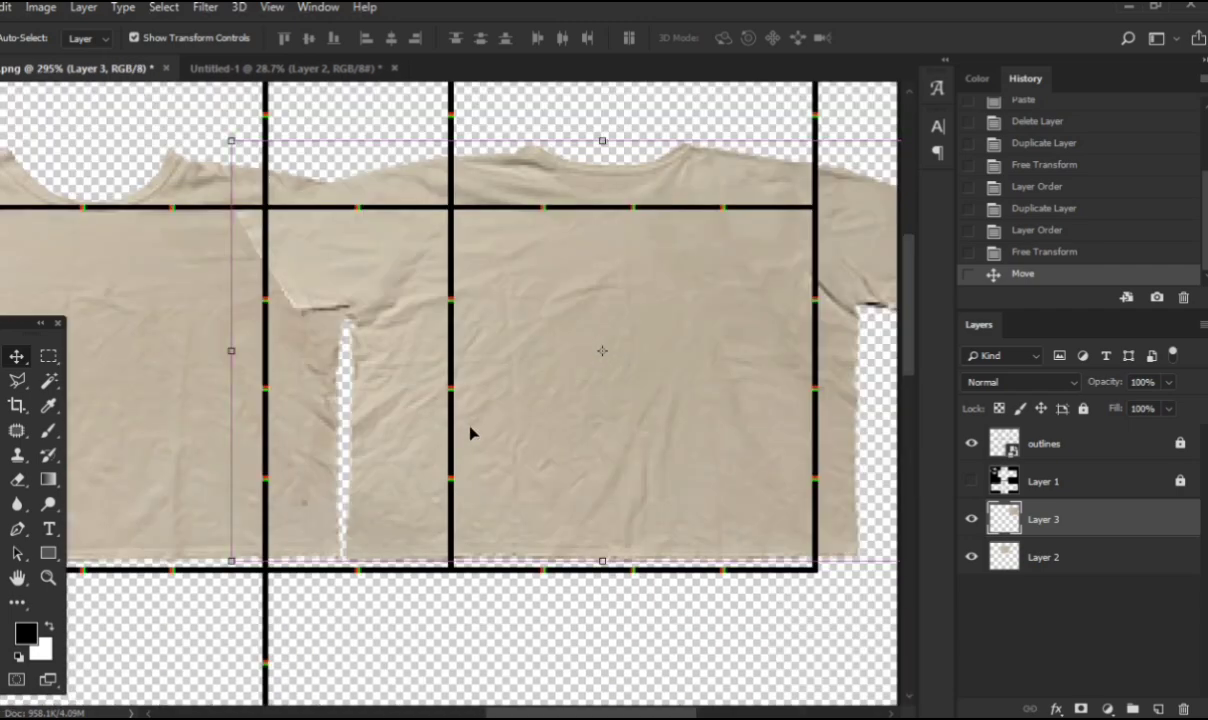
Step: Duplicate the back t-shirt layer and move the copy across the side panel between the front and back torso panels
scroll(470, 432, "up", 3)
scroll(440, 395, "left", 2)
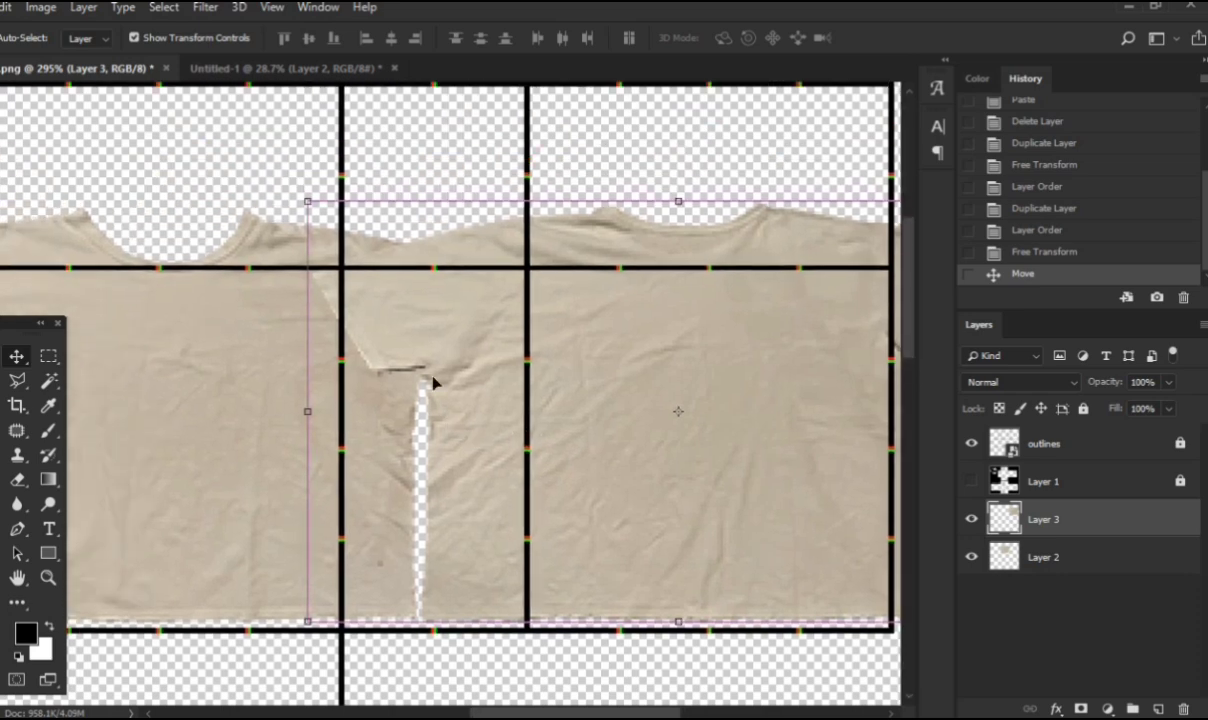
key("e")
scroll(405, 357, "down", 3)
key("v")
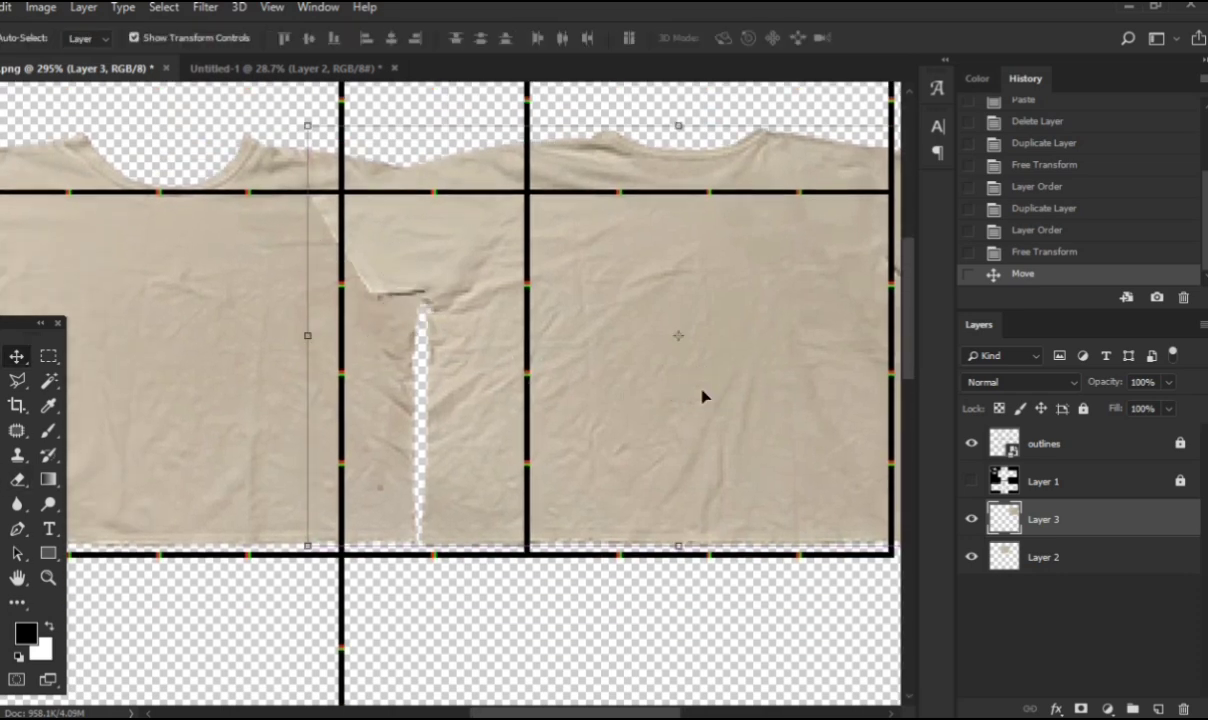
left_click_drag(705, 400, 585, 443)
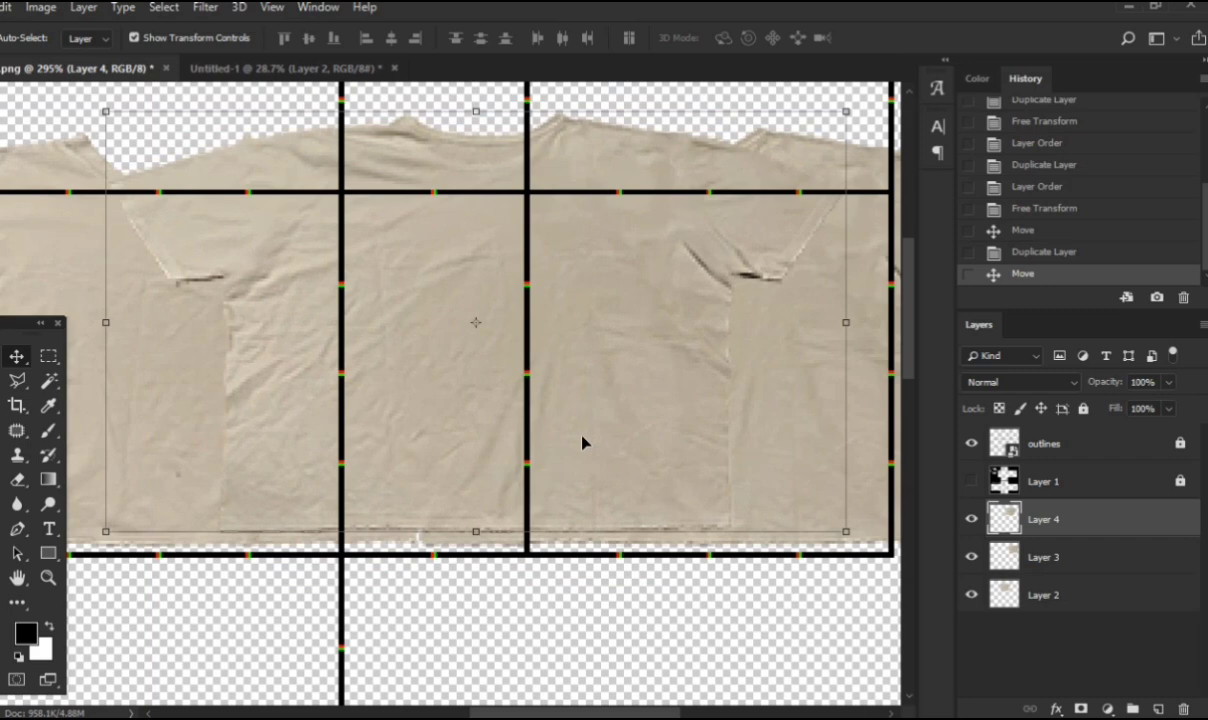
left_click_drag(587, 416, 697, 444)
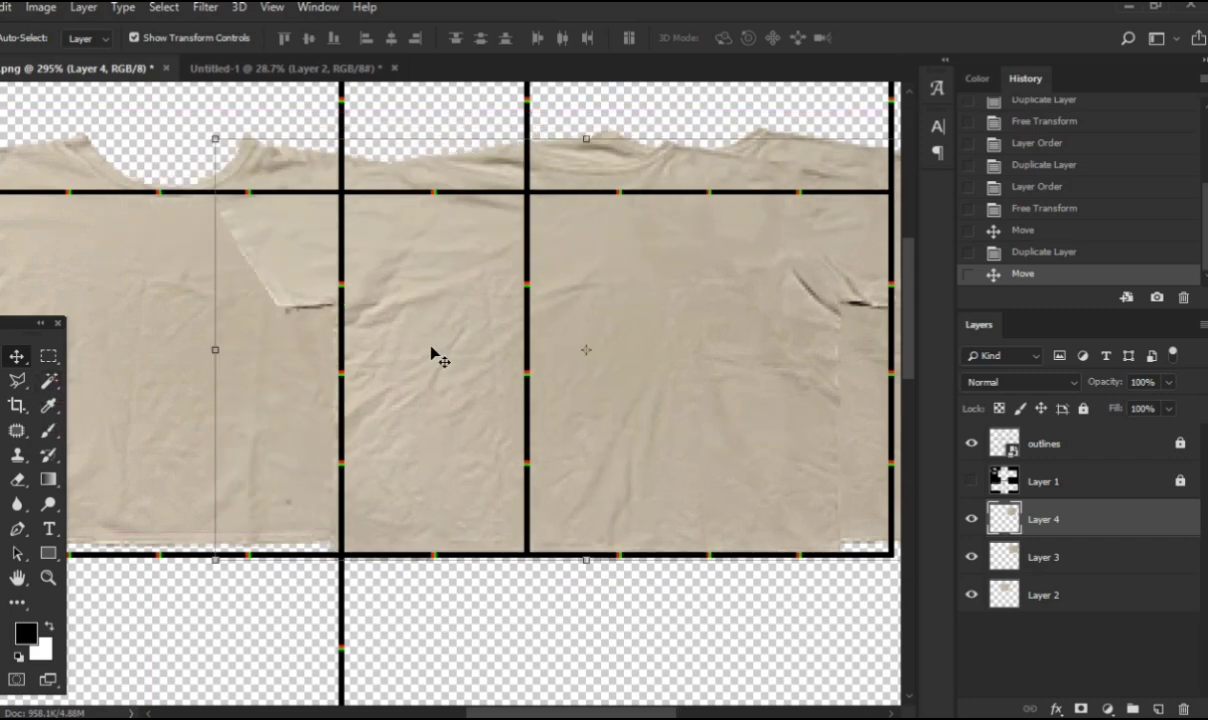
scroll(418, 347, "left", 2)
scroll(415, 347, "right", 3)
scroll(433, 344, "down", 1)
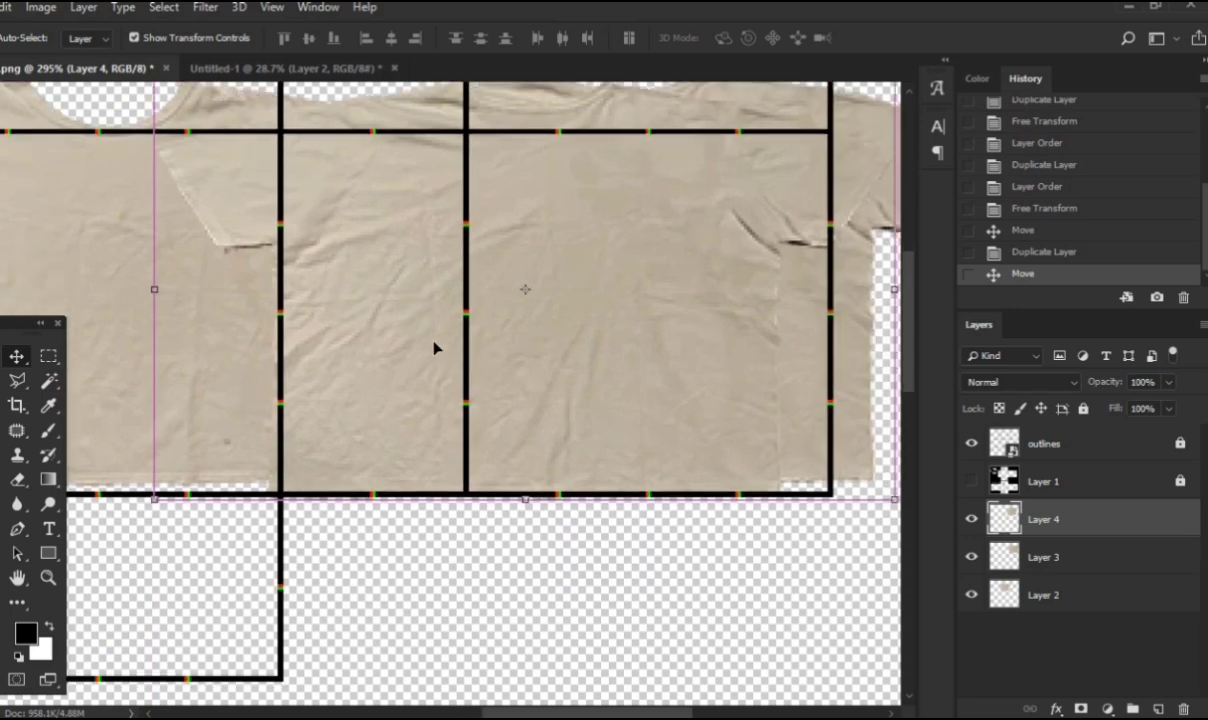
left_click_drag(433, 347, 545, 372)
scroll(545, 372, "up", 1)
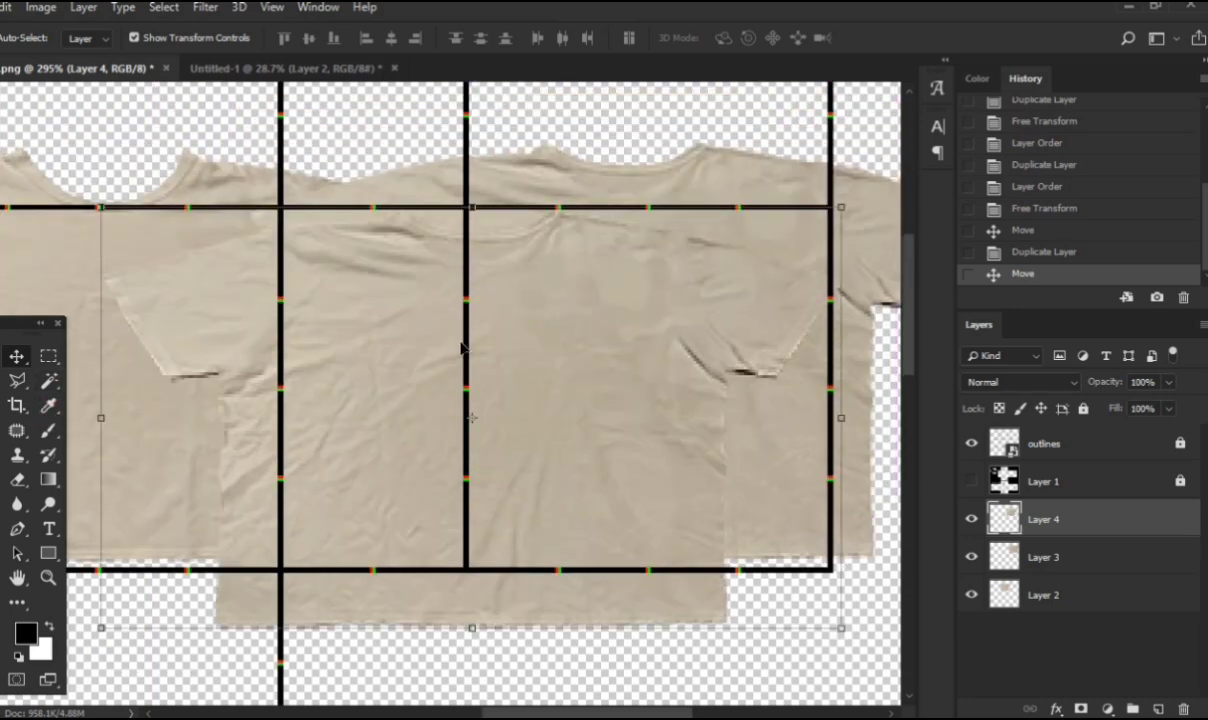
key("b")
left_click_drag(402, 325, 397, 352)
left_click_drag(560, 375, 643, 368)
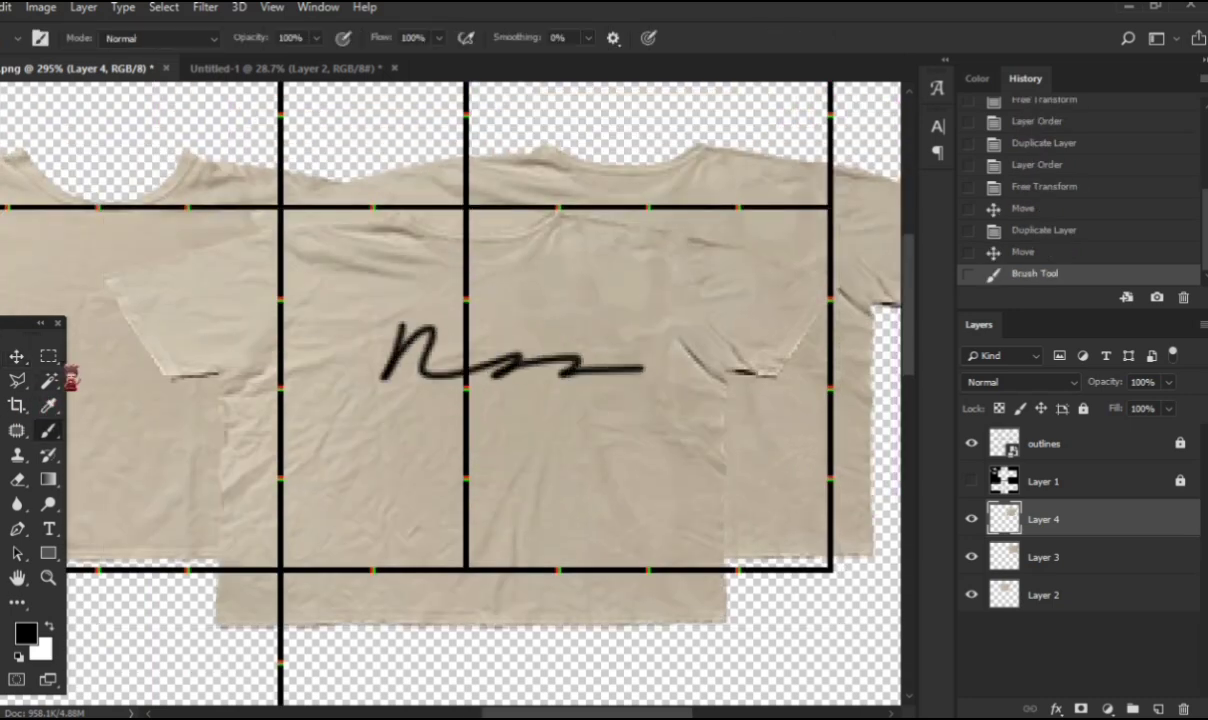
key("m")
left_click_drag(348, 283, 659, 421)
key("Delete")
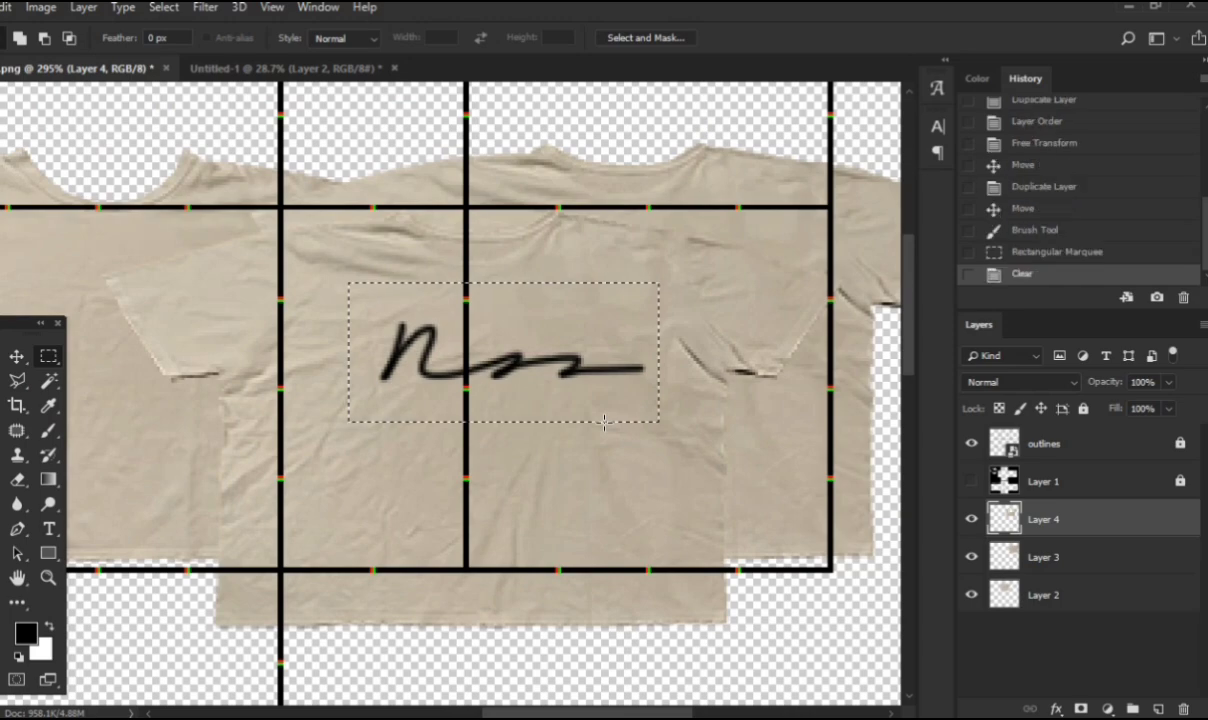
left_click(1051, 209)
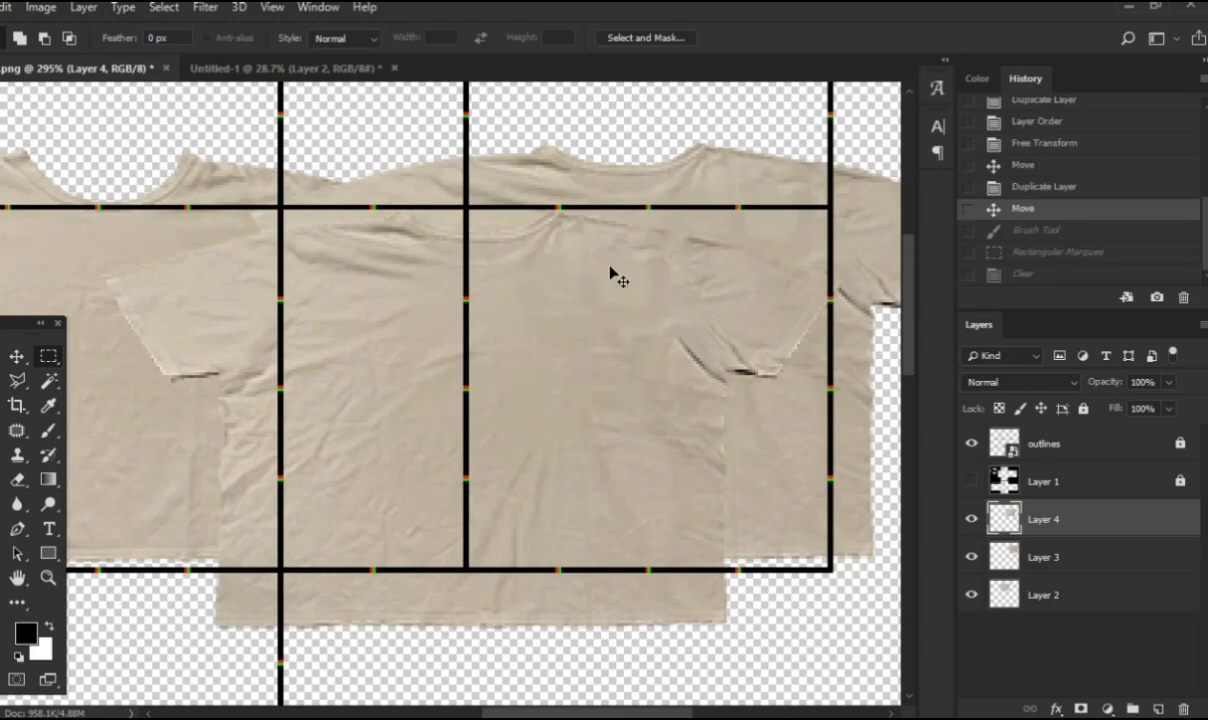
Step: Reposition the duplicated t-shirt over the side panel, level with the front and back shirts' hems
key("v")
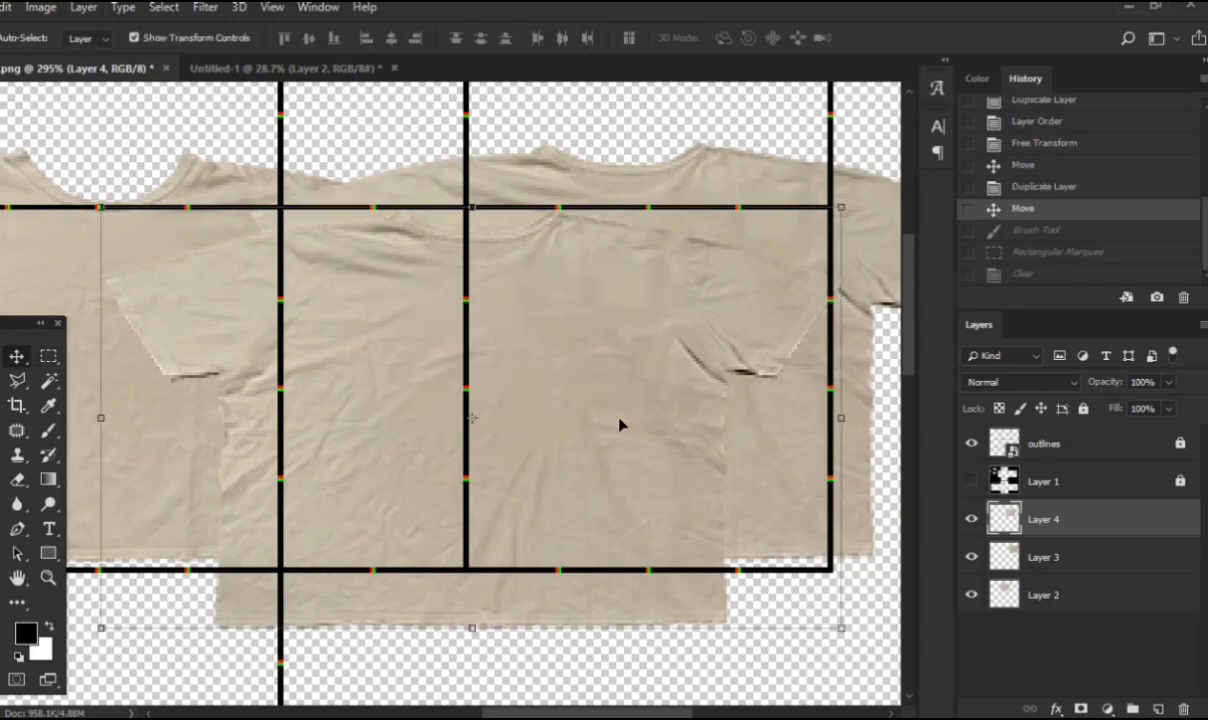
mouse_move(605, 420)
left_mouse_down()
mouse_move(496, 372)
mouse_move(496, 383)
mouse_move(570, 394)
mouse_move(533, 383)
mouse_move(544, 408)
mouse_move(531, 418)
left_mouse_up()
scroll(571, 394, "up", 2)
scroll(574, 396, "down", 1)
scroll(550, 397, "left", 5)
scroll(550, 395, "down", 1)
scroll(531, 420, "left", 3)
Step: Erase the duplicated t-shirt's sleeve and side edge over the front torso panel with a soft eraser at 0% hardness
key("e")
right_click(236, 427, "alt")
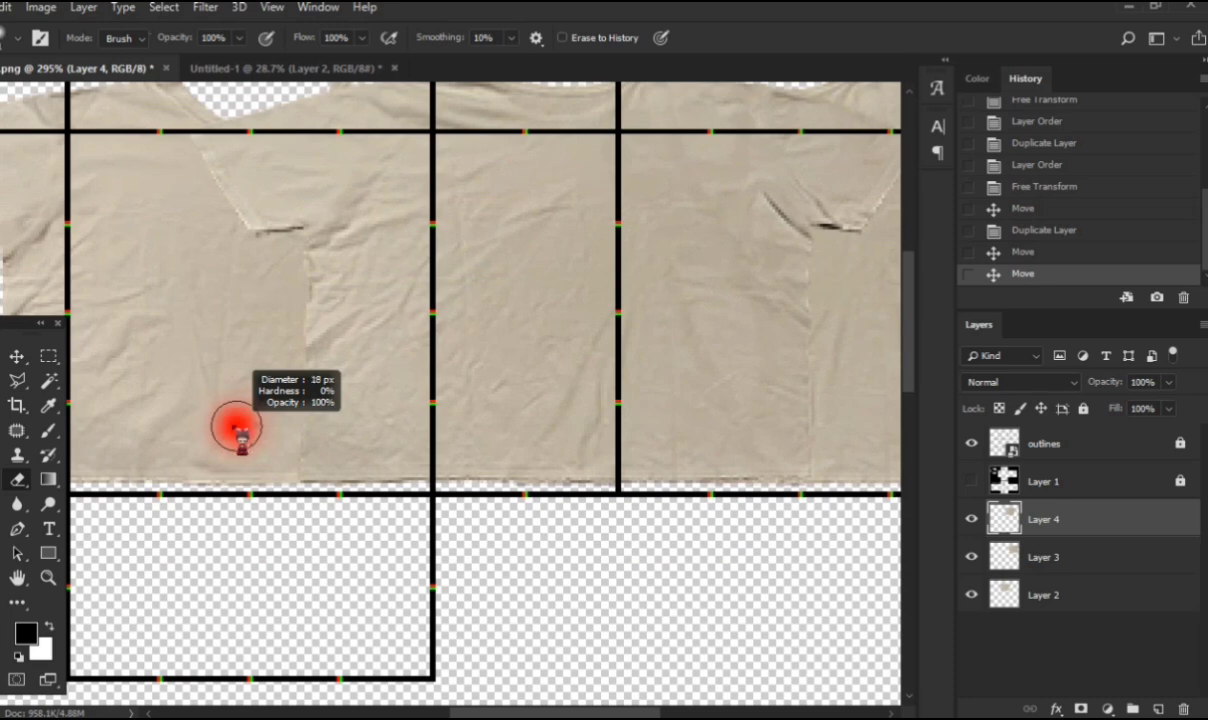
left_click_drag(245, 458, 237, 464)
scroll(238, 463, "down", 2)
right_click(251, 434, "alt")
scroll(271, 375, "up", 3)
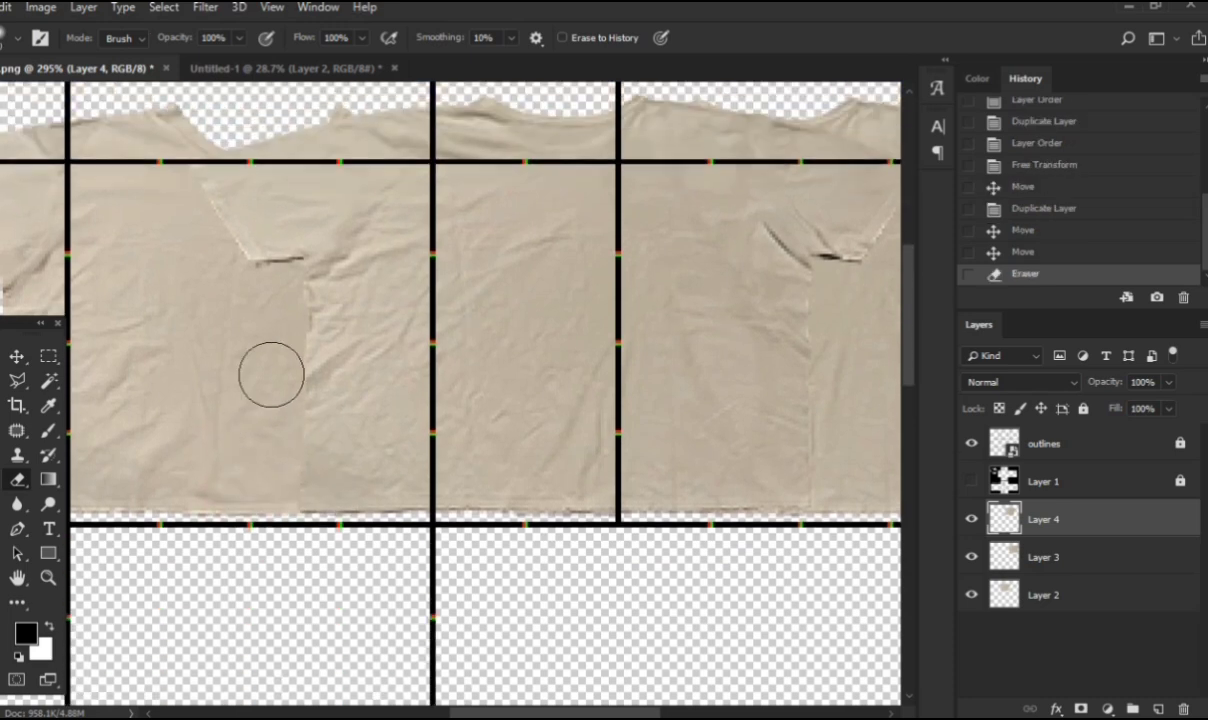
left_click(308, 212)
scroll(248, 353, "up", 1)
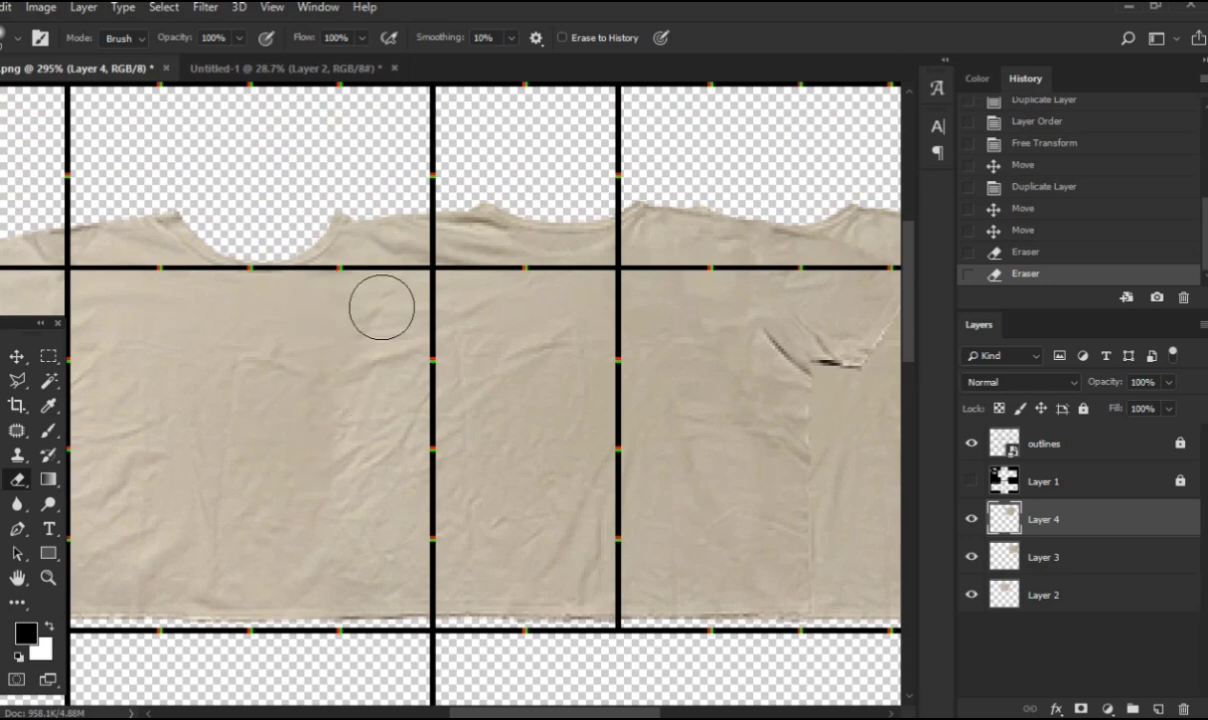
left_click(298, 430)
scroll(547, 445, "down", 1)
scroll(547, 445, "right", 2)
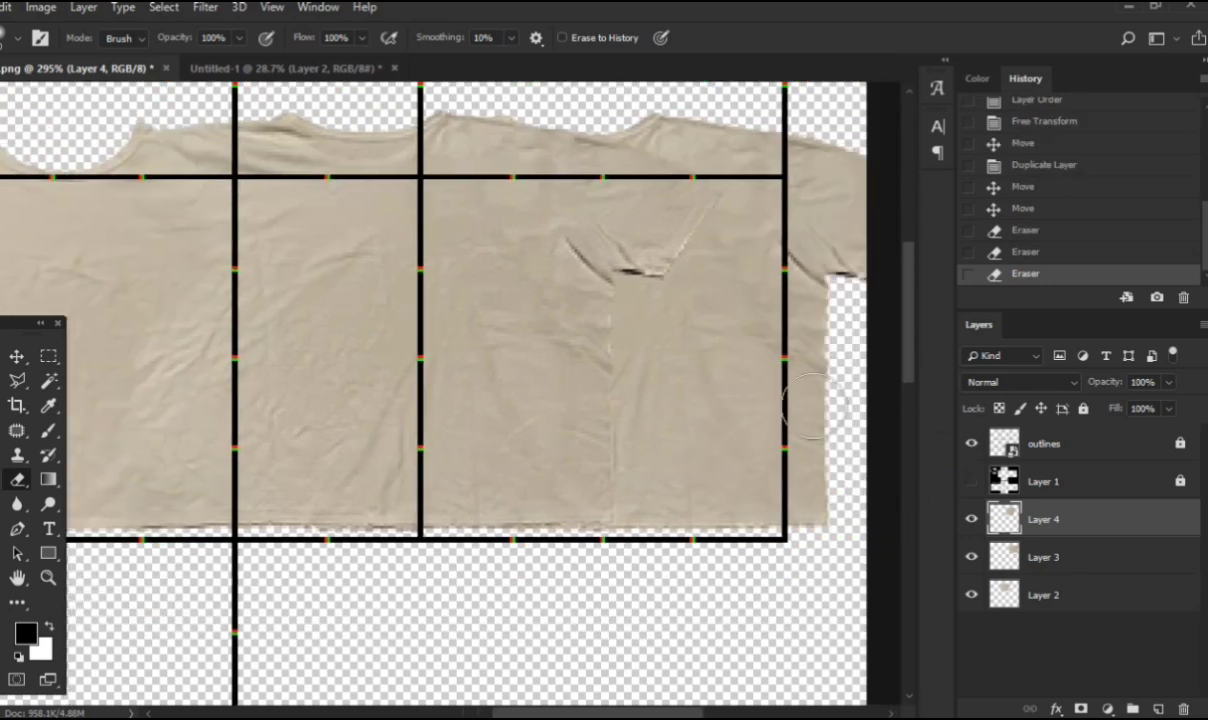
Step: Switch visibility from the outlines to Layer 1 and erase the duplicated t-shirt's sleeve and edge over the back torso panel
scroll(504, 256, "left", 1)
scroll(504, 256, "right", 1)
left_click_drag(810, 241, 719, 392)
left_click(969, 445)
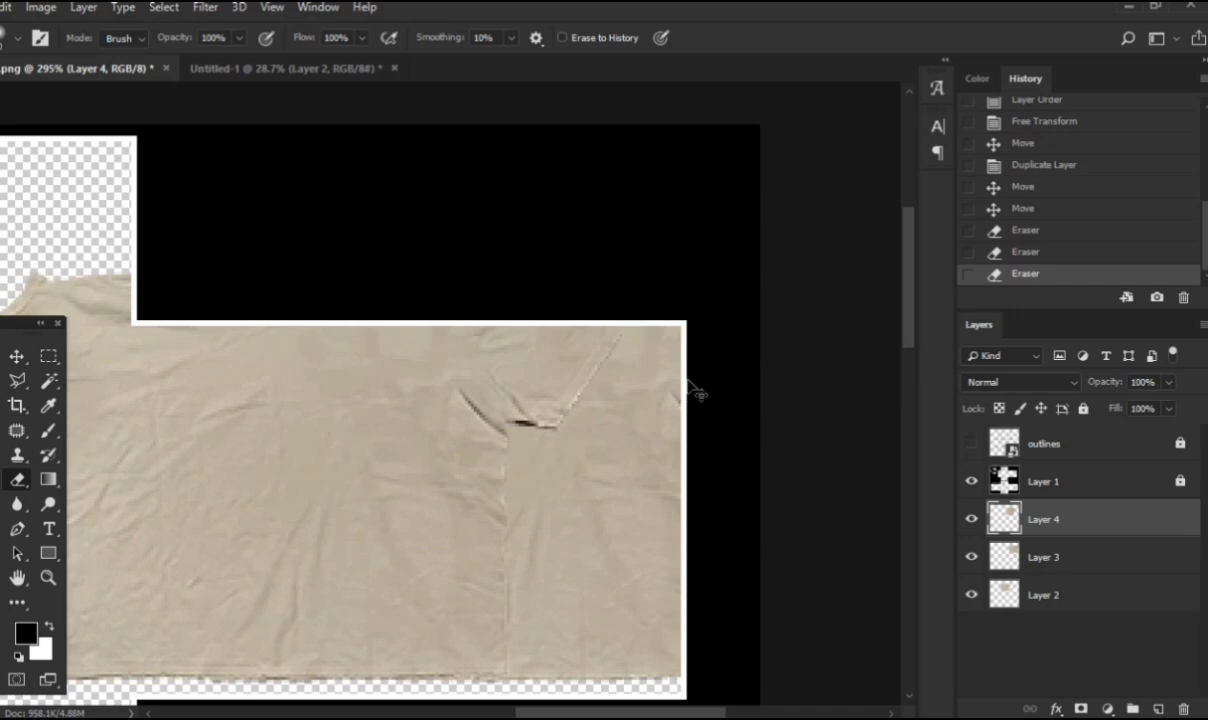
scroll(898, 310, "down", 2)
scroll(601, 332, "left", 4)
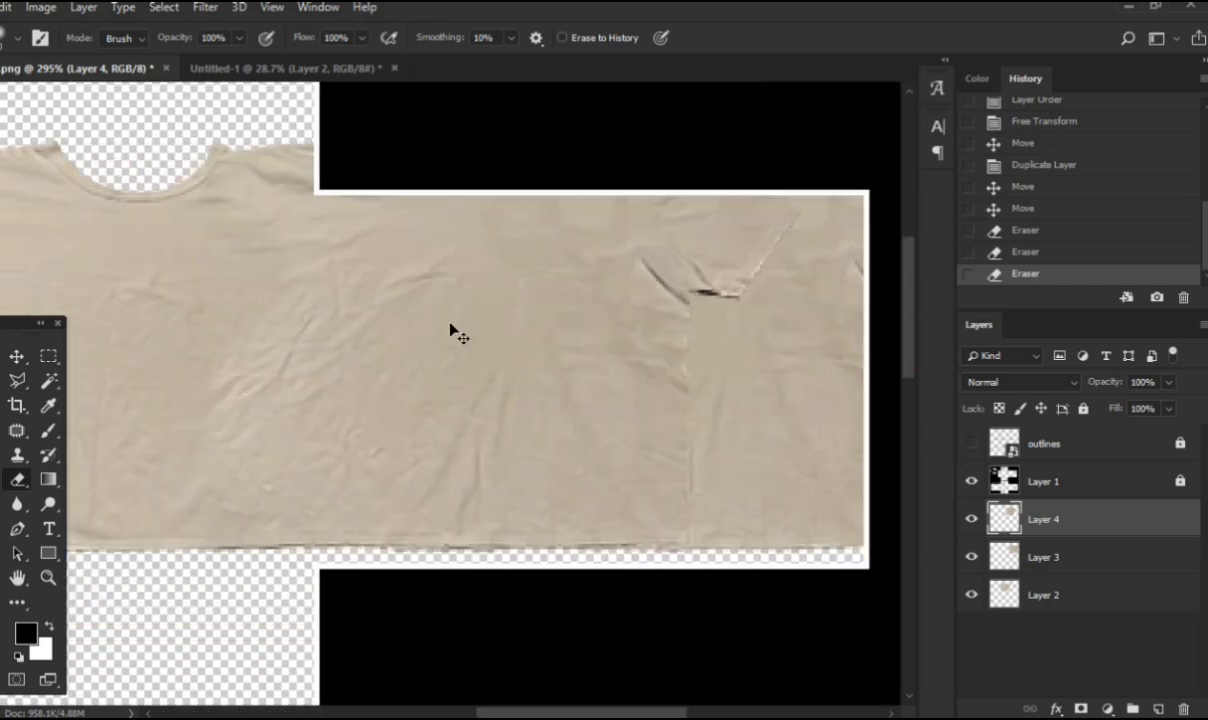
scroll(447, 330, "right", 4)
left_click_drag(650, 280, 560, 250)
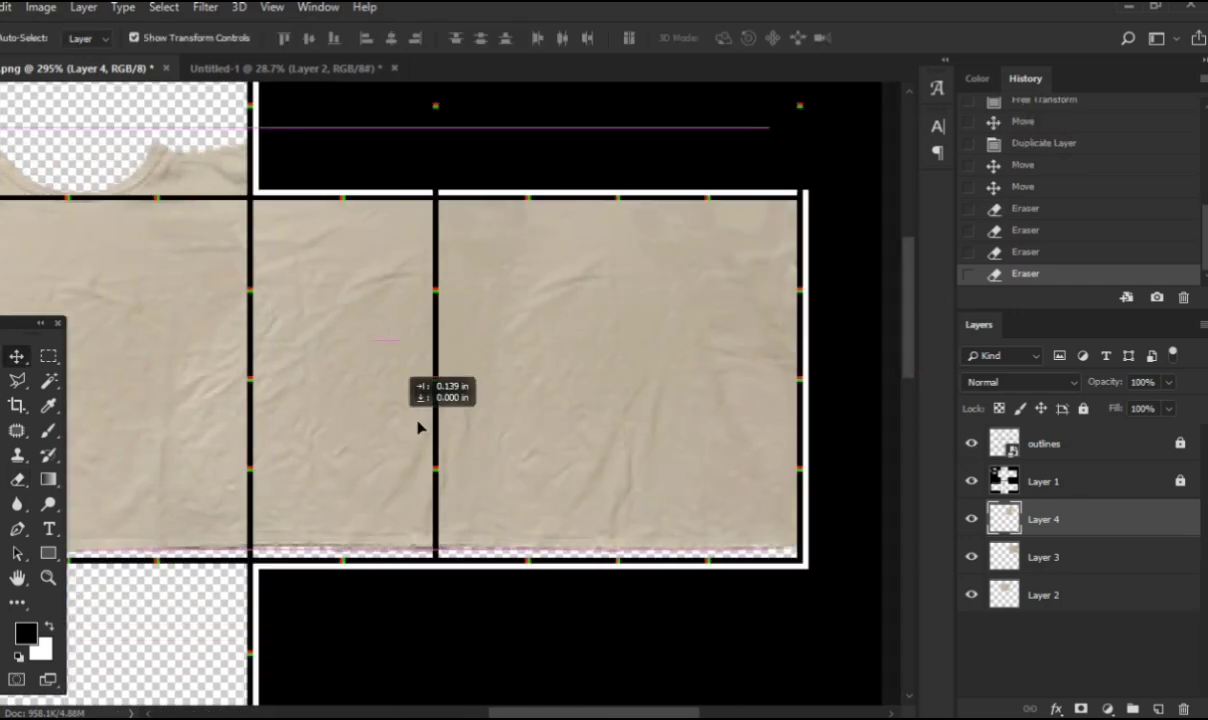
Step: Shift the Layer 4 shirt copy sideways over the side panel and compare the seam with that layer hidden and shown
left_click_drag(418, 423, 303, 393)
scroll(303, 393, "left", 3)
key("e")
left_click(1043, 595)
left_click_drag(460, 305, 475, 257)
key("ctrl+z")
left_click(1043, 519)
left_click(970, 519)
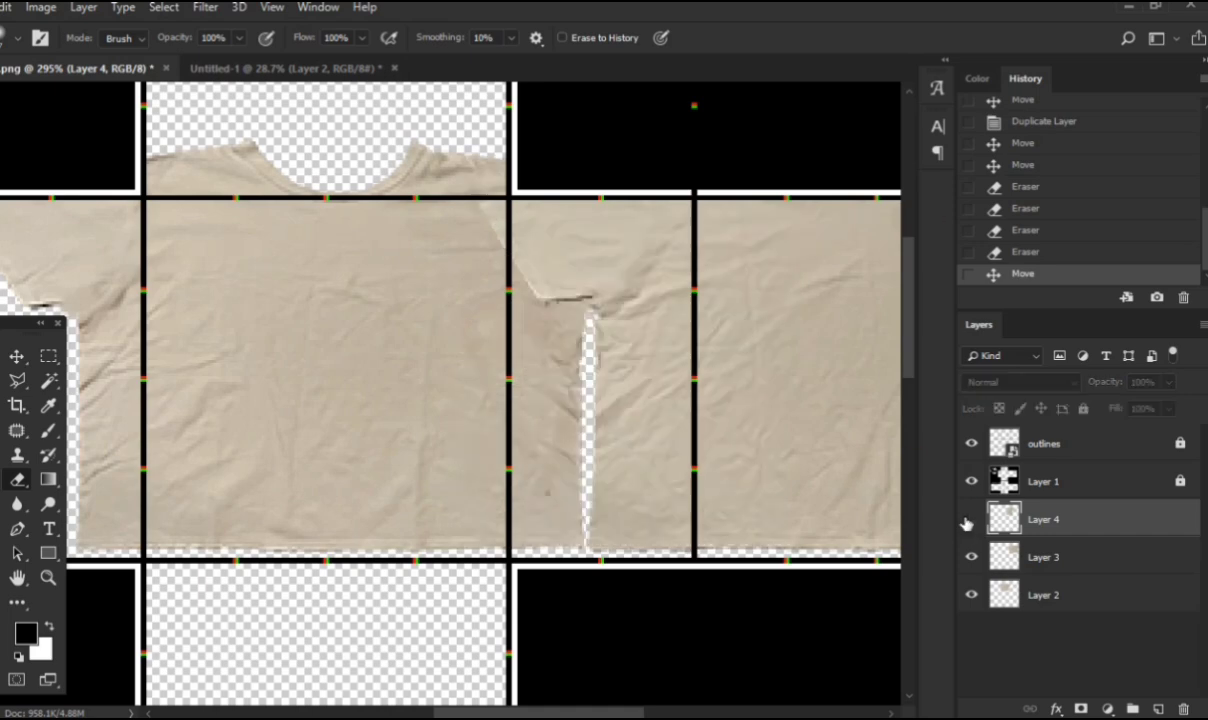
left_click(970, 519)
Step: Duplicate Layer 3's shirt onto the side panel at the front's other side and erase its sleeve and edge over the front panel
left_click(1043, 557)
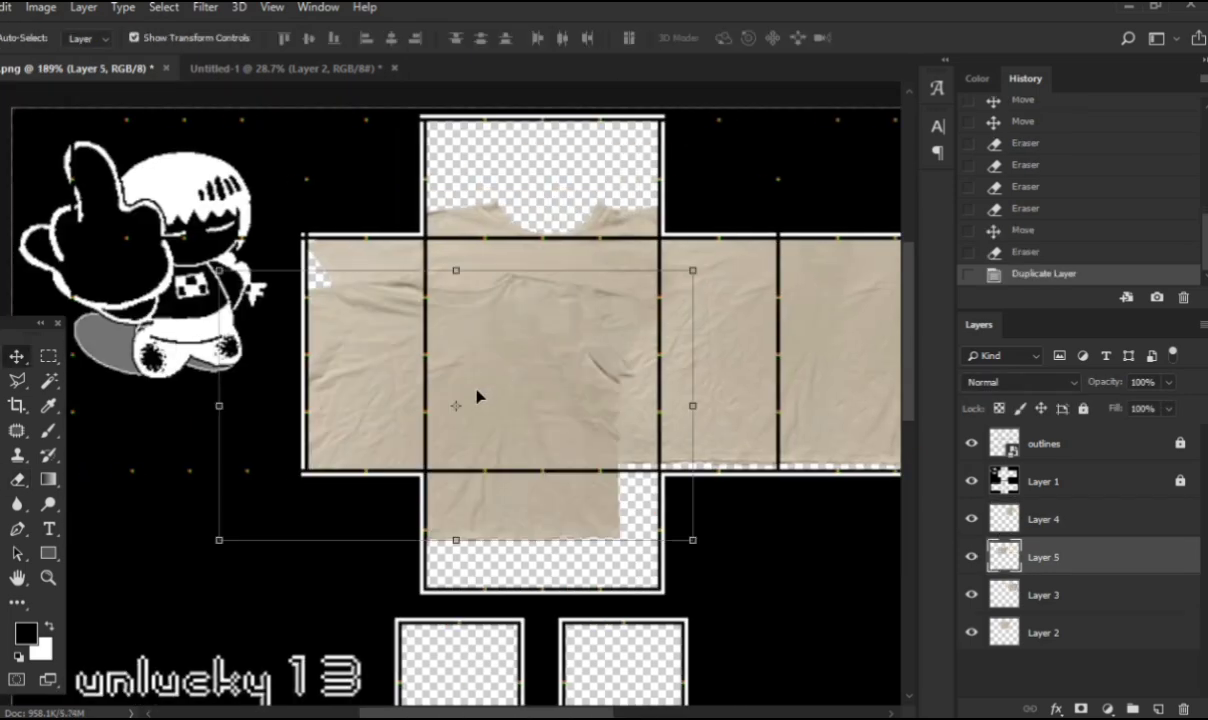
left_click_drag(480, 396, 369, 407)
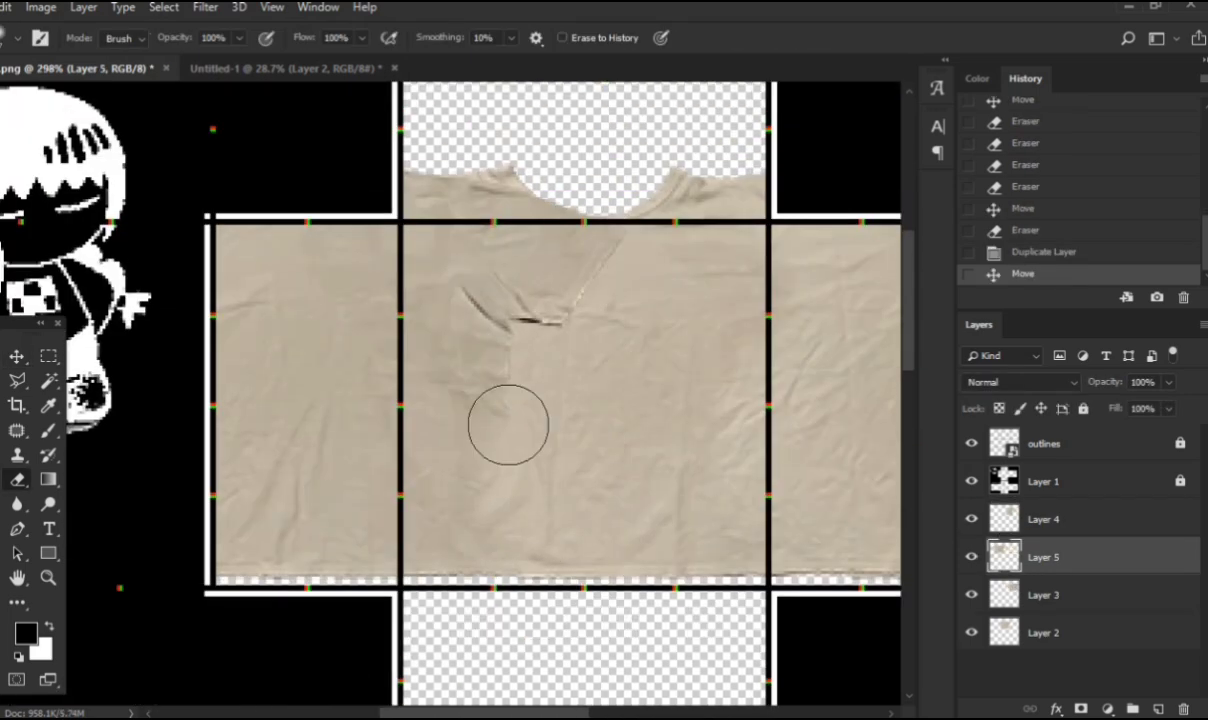
mouse_move(591, 331)
left_mouse_down()
mouse_move(554, 366)
mouse_move(501, 270)
left_mouse_up()
scroll(501, 270, "down", 2)
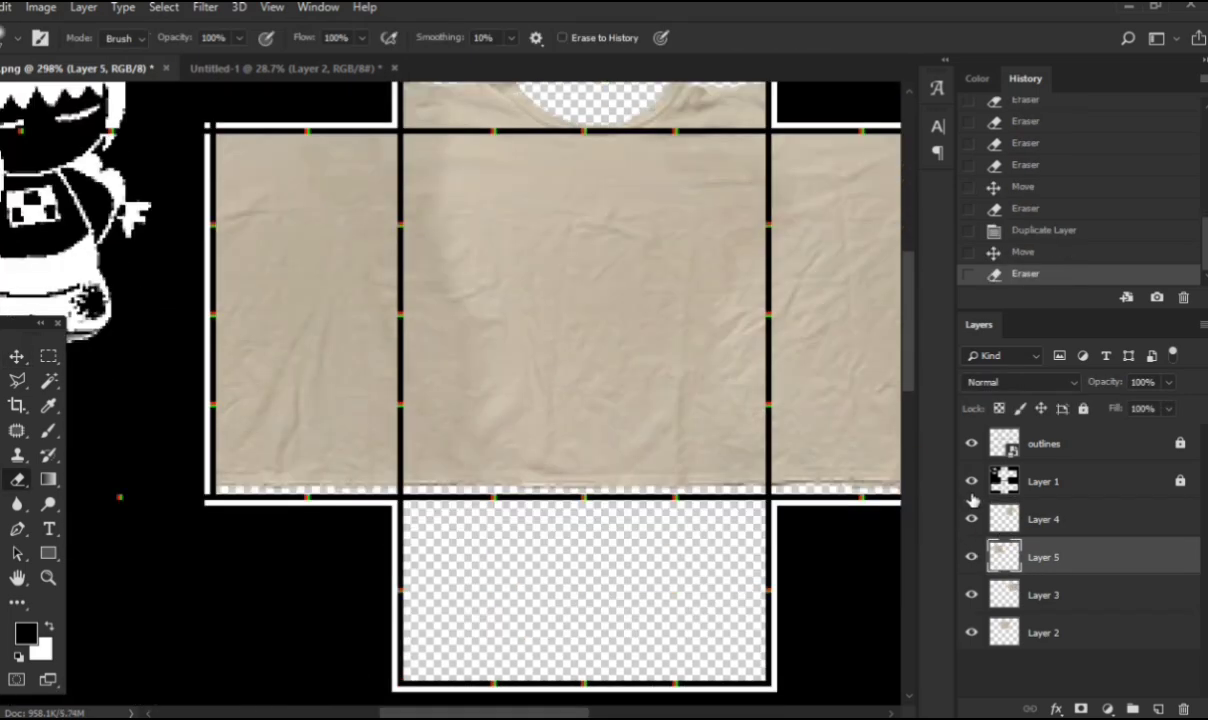
Step: Hide Layer 1 and inspect how the shirt pieces overlap around the back torso panel
scroll(400, 343, "right", 3)
scroll(400, 343, "down", 3)
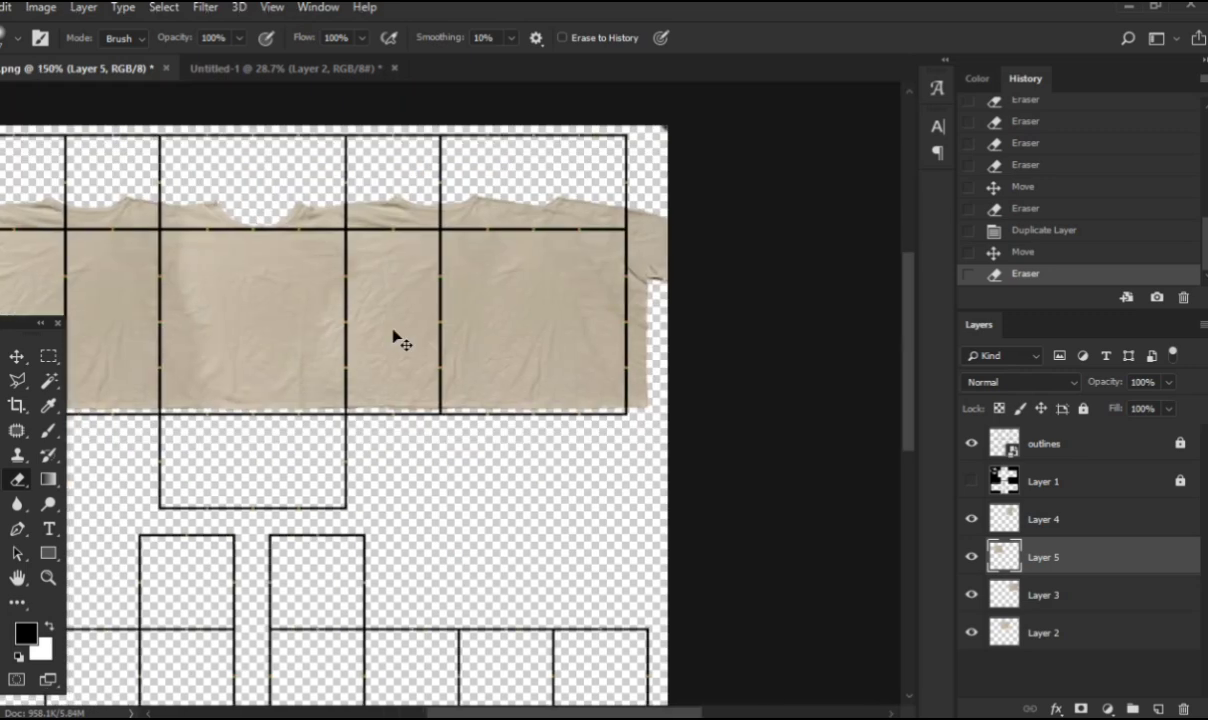
scroll(579, 300, "up", 4)
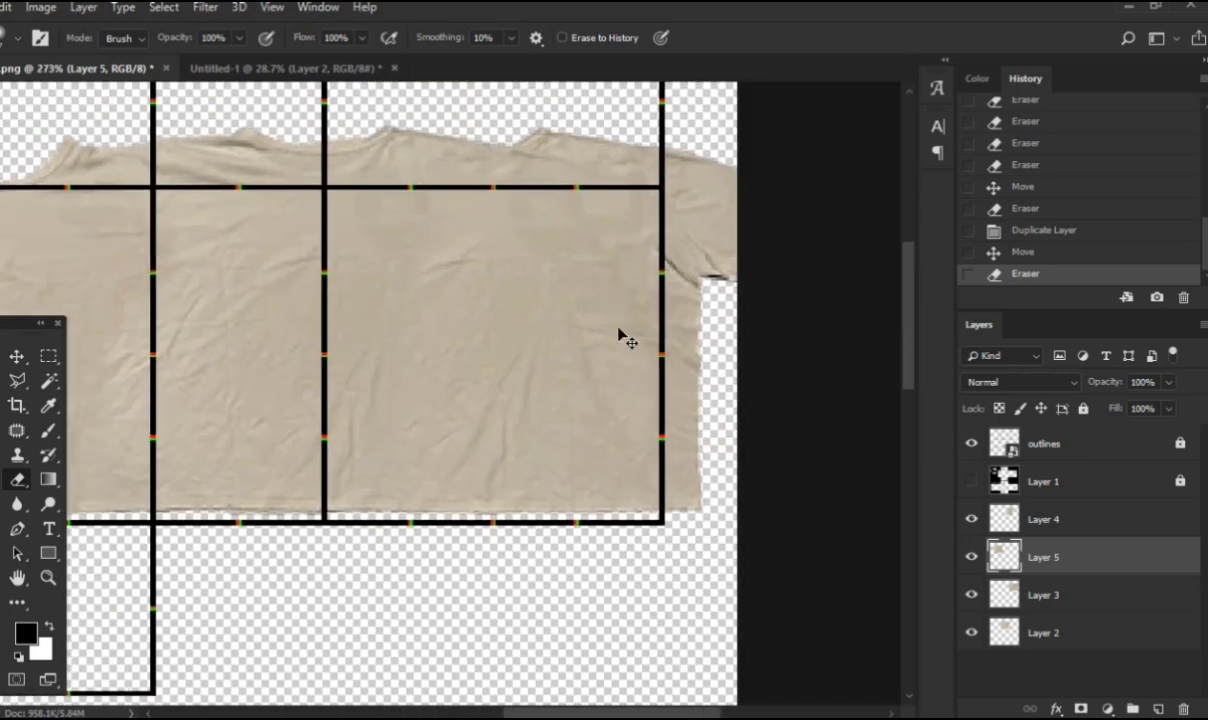
scroll(455, 497, "left", 2)
key("v")
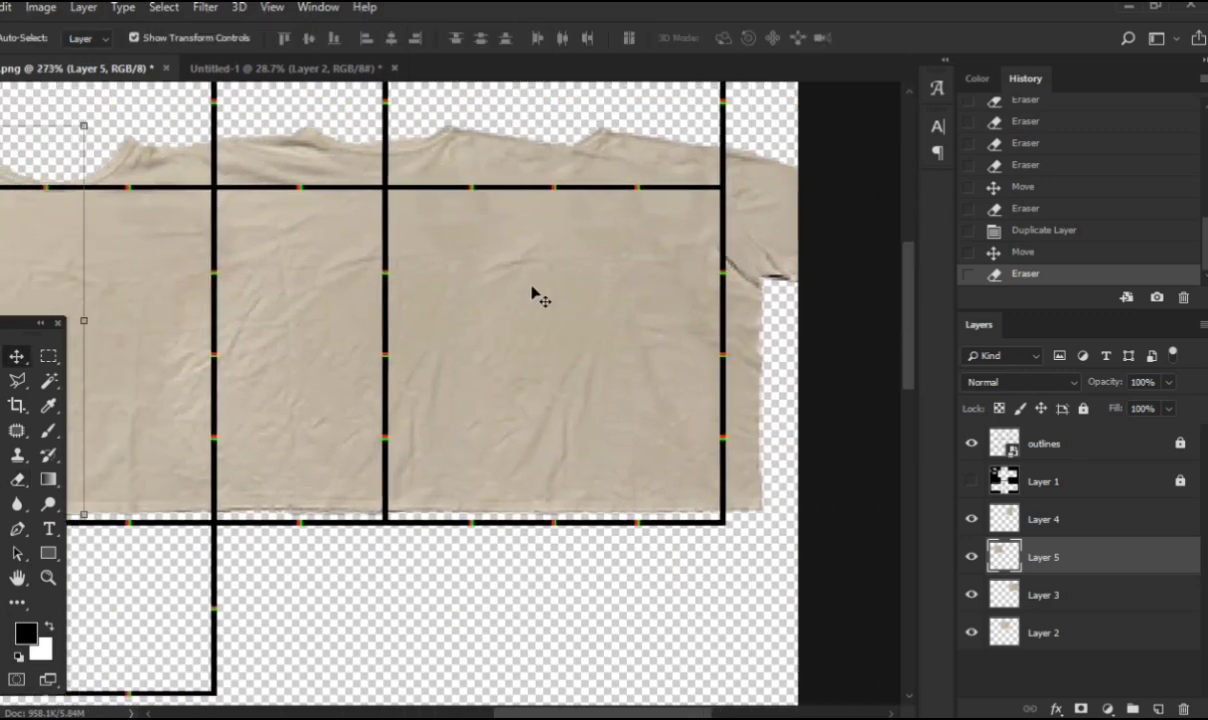
mouse_move(531, 294)
left_mouse_down()
mouse_move(561, 237)
mouse_move(524, 281)
left_mouse_up()
key("e")
left_click_drag(639, 181, 503, 236)
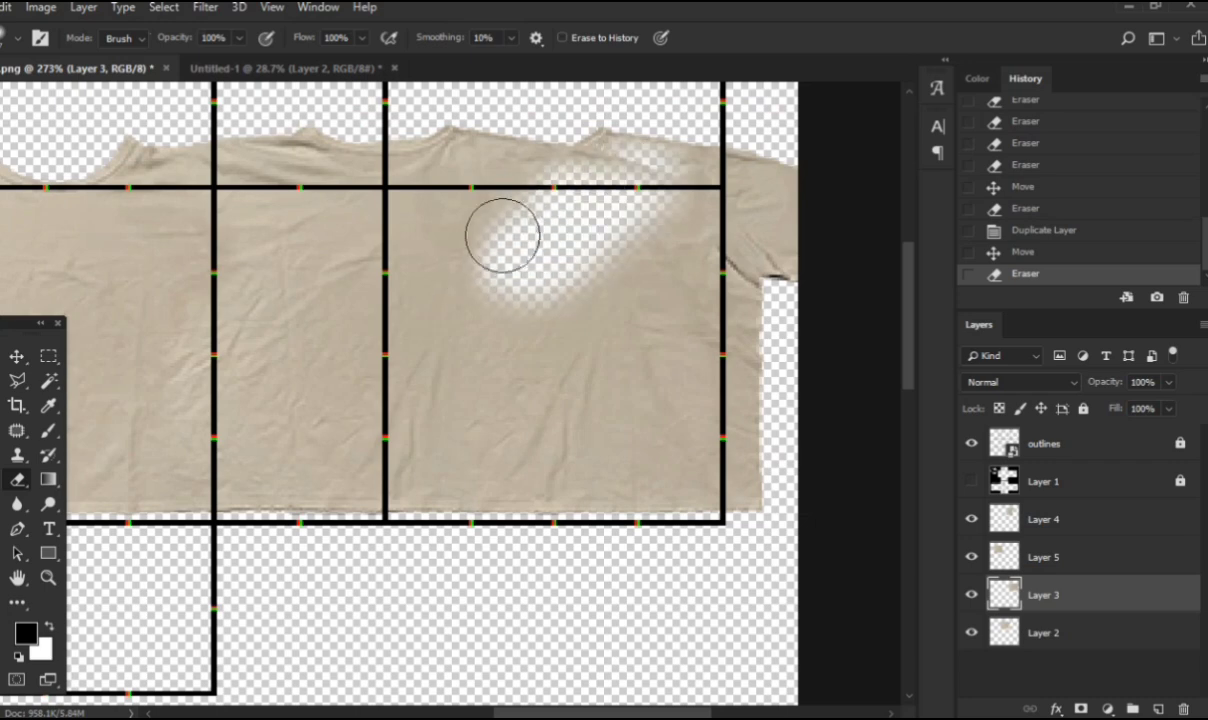
key("ctrl+z")
Step: Select Layer 4 and softly erase more of its shirt overlap on the back torso panel
key("v")
left_click_drag(544, 200, 547, 145)
key("ctrl+z")
key("e")
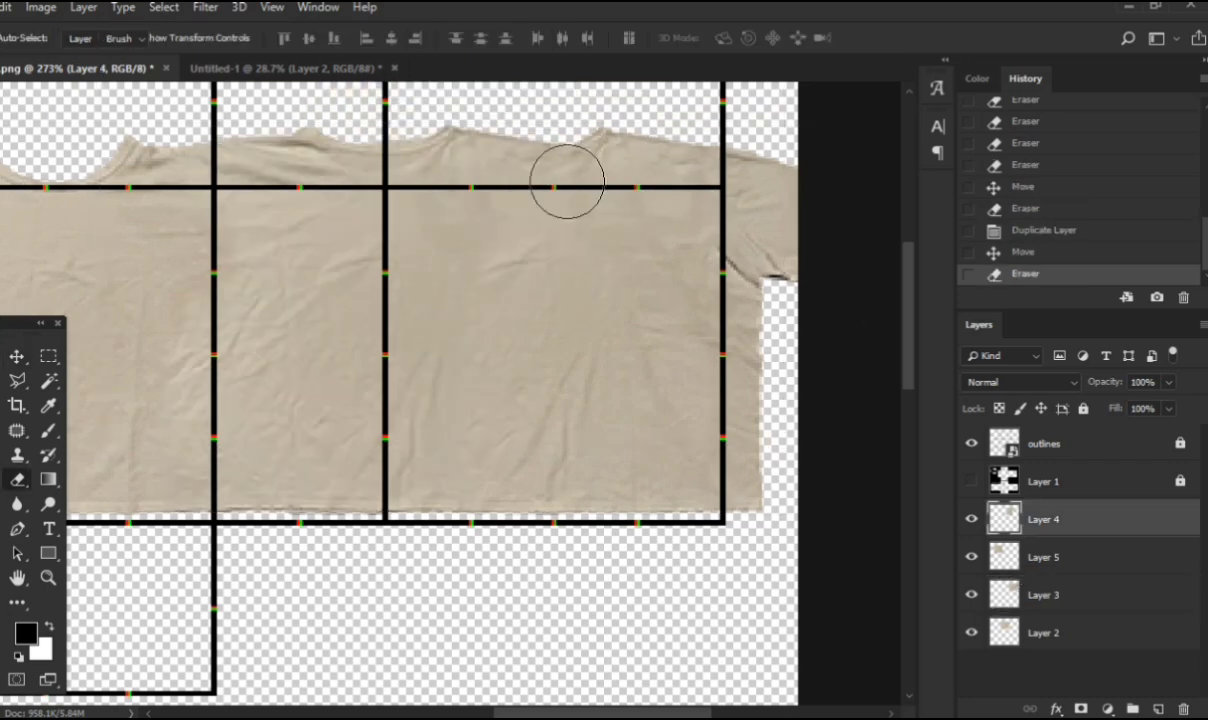
left_click(470, 374)
scroll(555, 377, "right", 2)
scroll(609, 333, "up", 3)
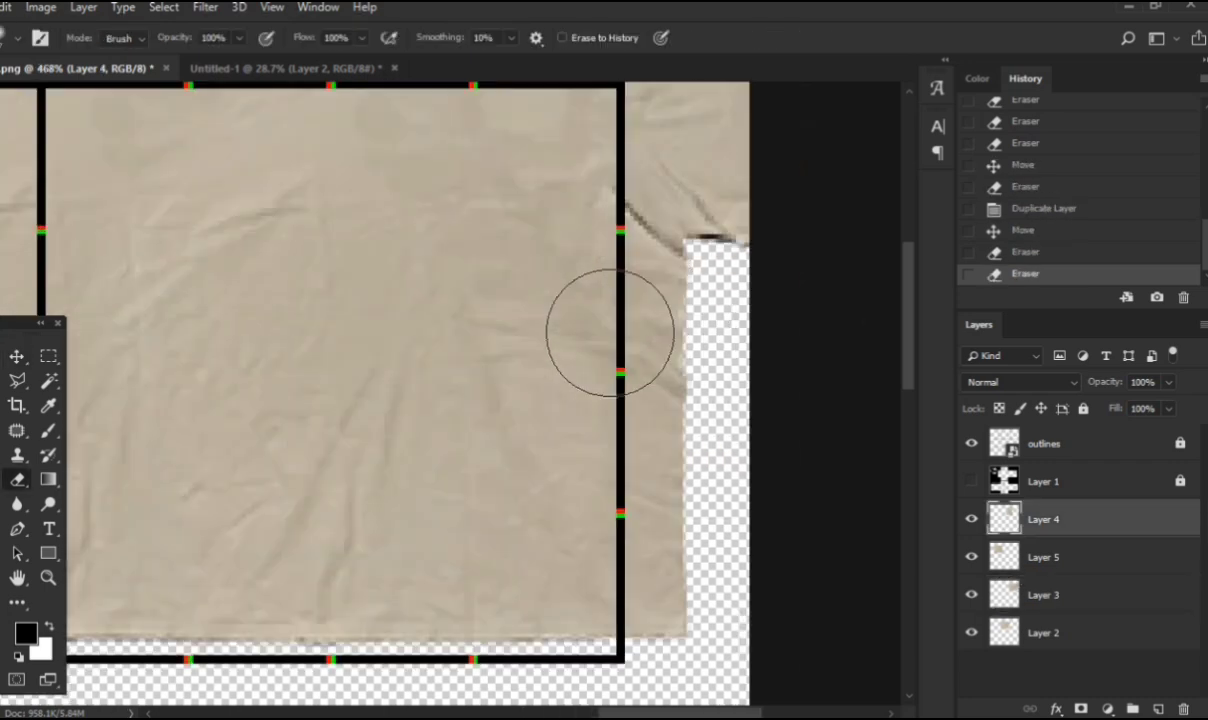
Step: Marquee-select the shirt strip extending beyond the back panel's outer edge and align the selection with the outline
scroll(609, 333, "down", 2)
scroll(609, 333, "right", 2)
scroll(609, 332, "up", 4)
key("v")
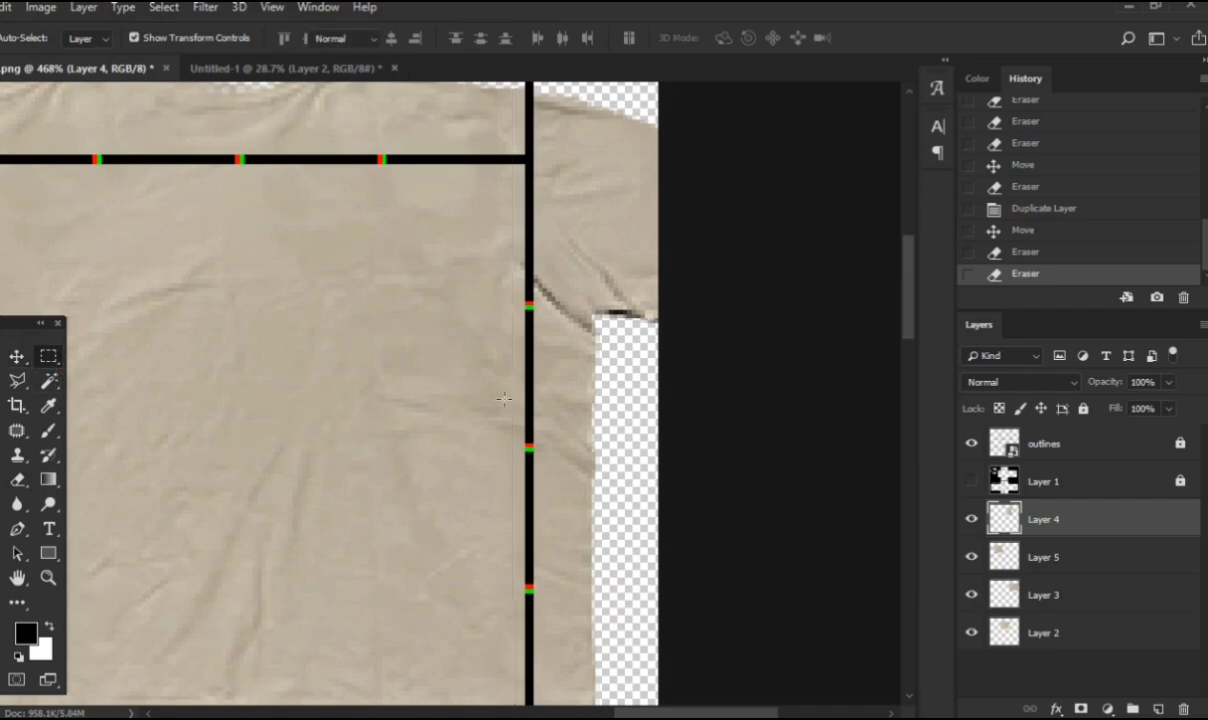
key("m")
scroll(504, 399, "down", 2)
left_click_drag(555, 317, 522, 128)
left_click(537, 290)
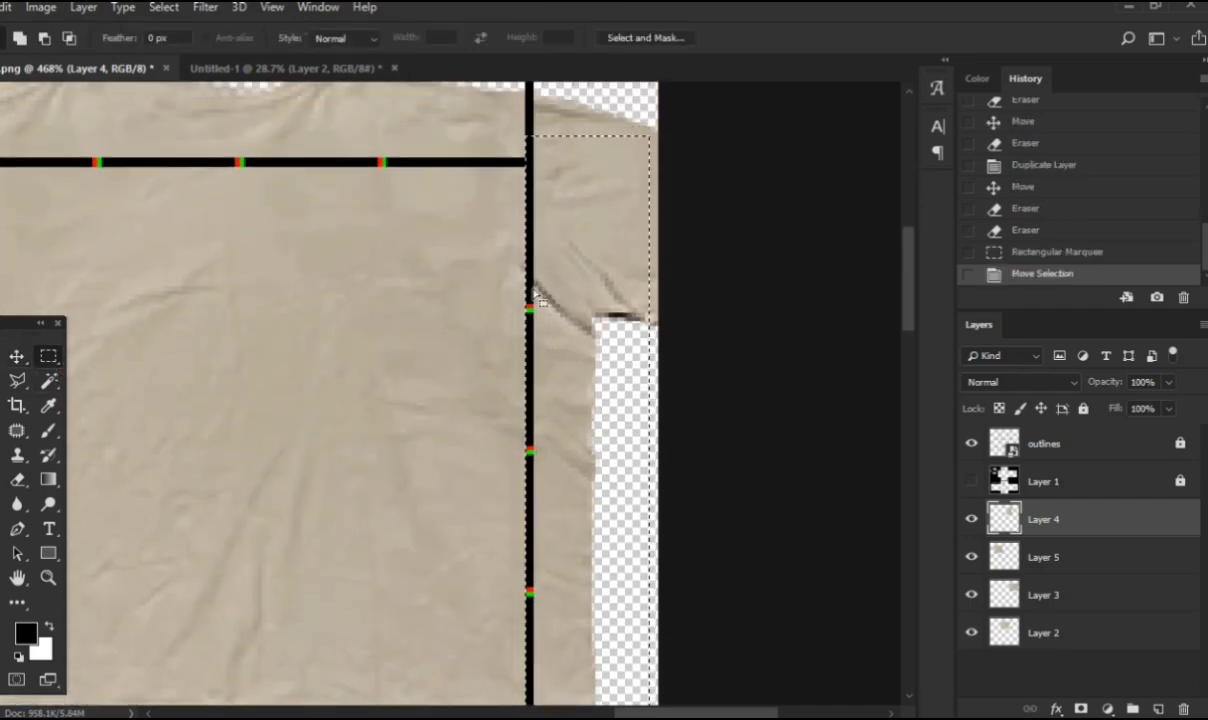
Step: Marquee-select a narrow vertical strip of Layer 5's shirt just outside the side panel's outer outline and paste it as a new layer
scroll(450, 316, "down", 5)
scroll(453, 318, "left", 1)
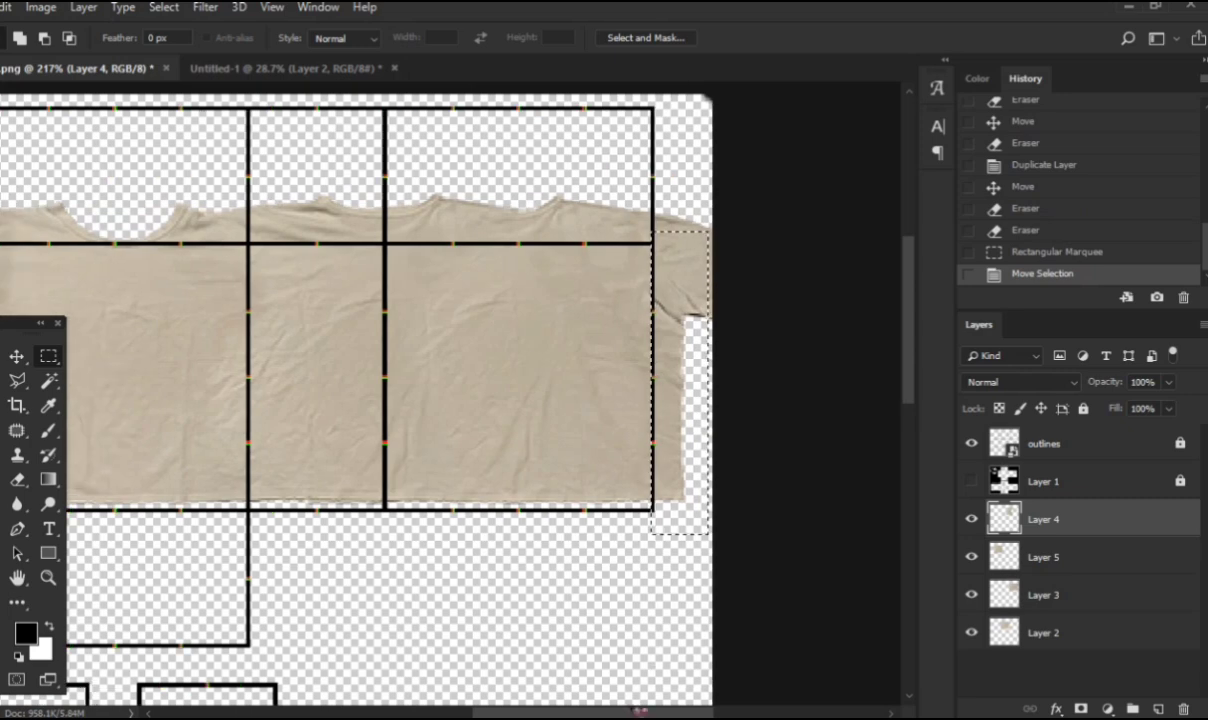
left_click_drag(641, 712, 527, 702)
scroll(218, 317, "up", 3)
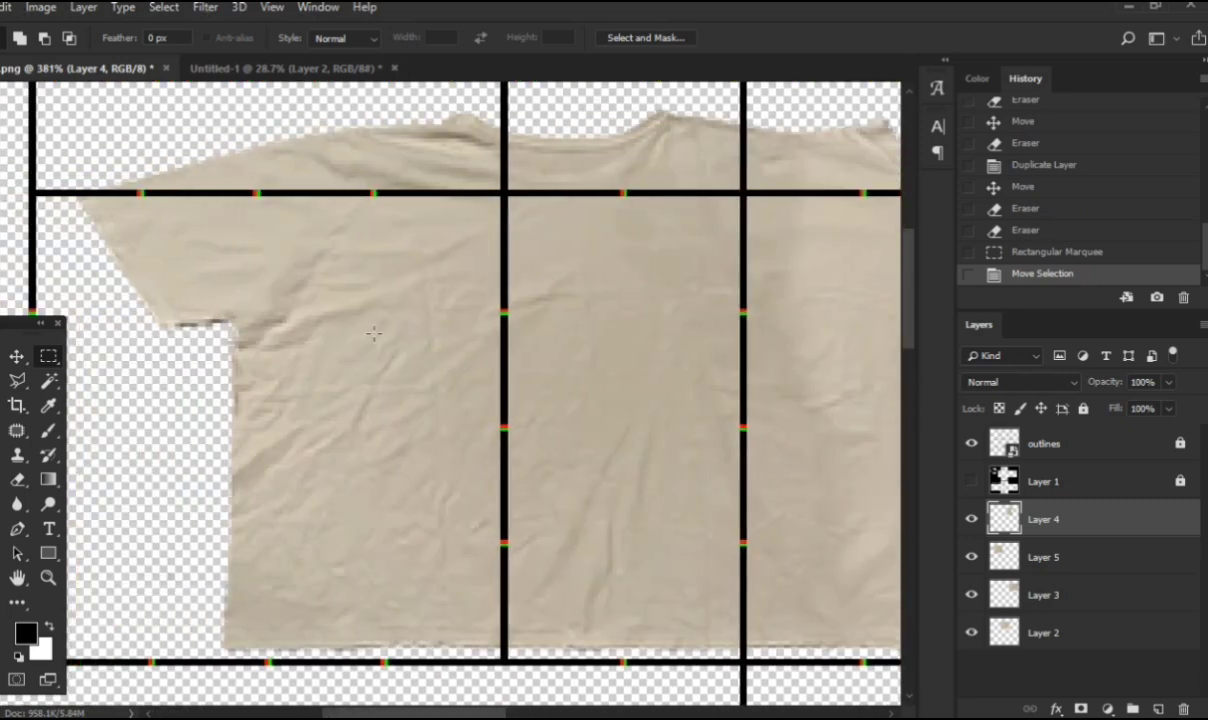
left_click_drag(498, 580, 478, 631)
key("v")
left_click(620, 421)
scroll(620, 421, "right", 5)
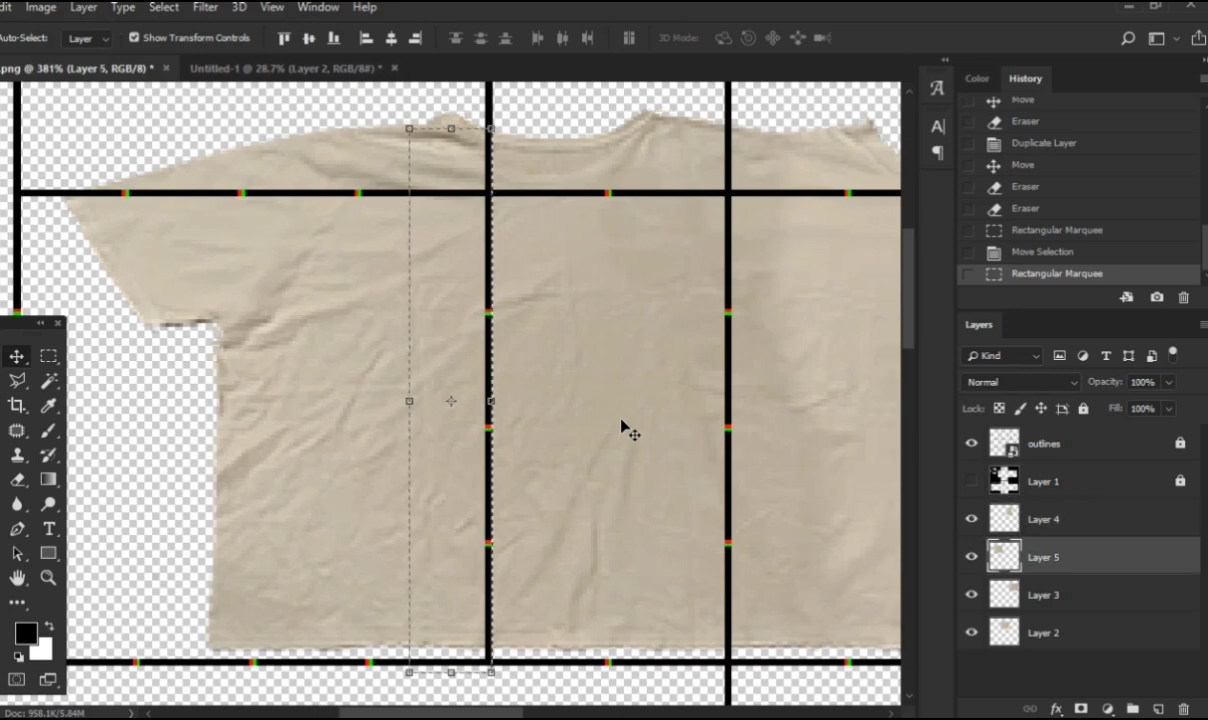
scroll(330, 381, "down", 2)
scroll(189, 364, "left", 2)
key("ctrl+v")
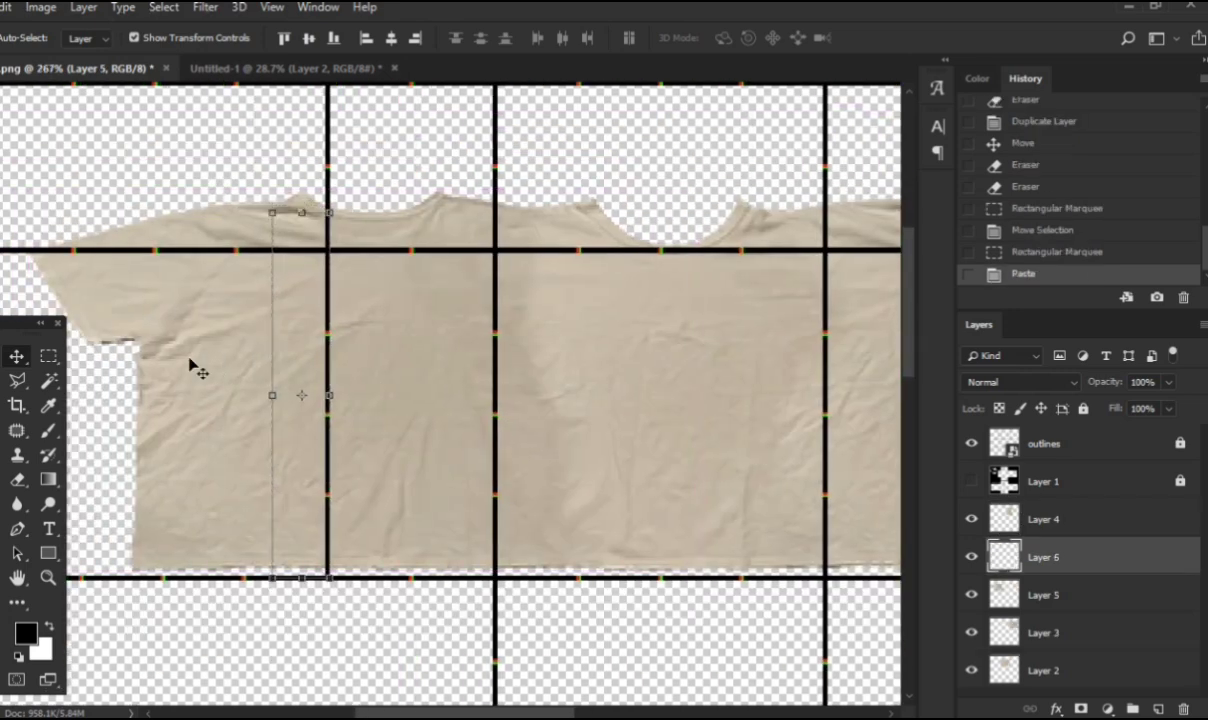
Step: Adjust the pasted strip along the side panel's outer outline and toggle its visibility to check its placement
scroll(262, 378, "up", 3)
mouse_move(332, 594)
left_mouse_down()
mouse_move(329, 572)
mouse_move(330, 582)
left_mouse_up()
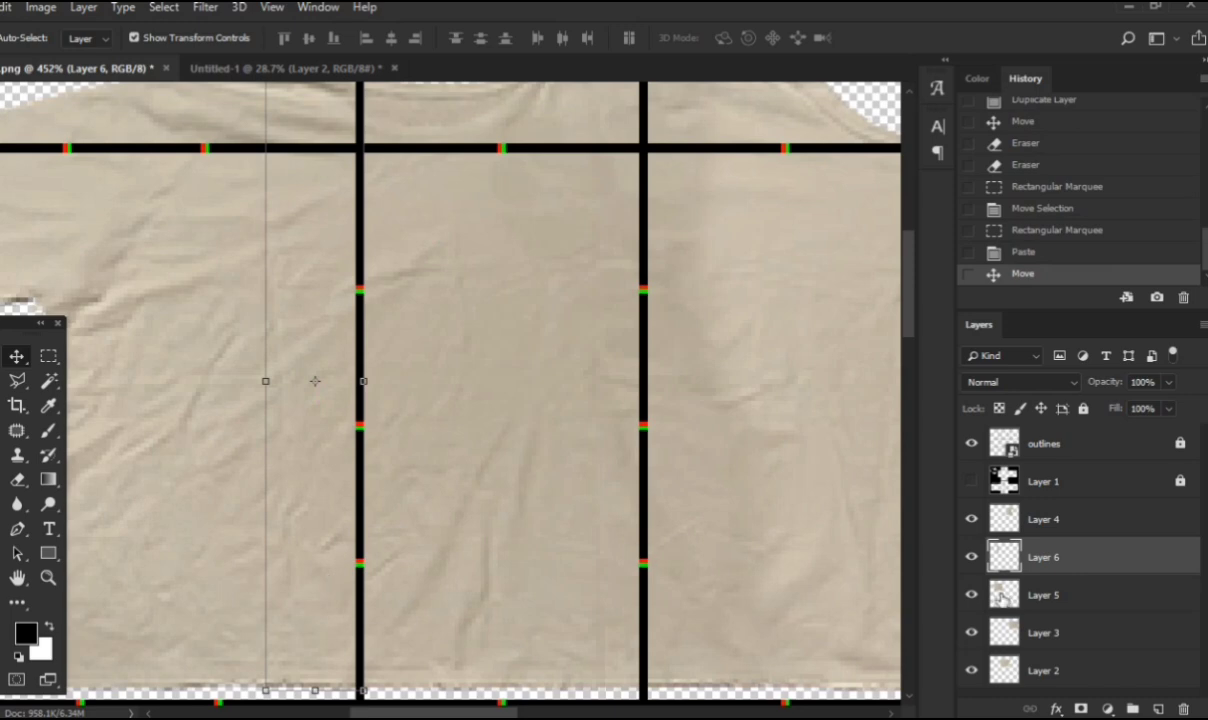
left_click(972, 558)
scroll(459, 467, "down", 5)
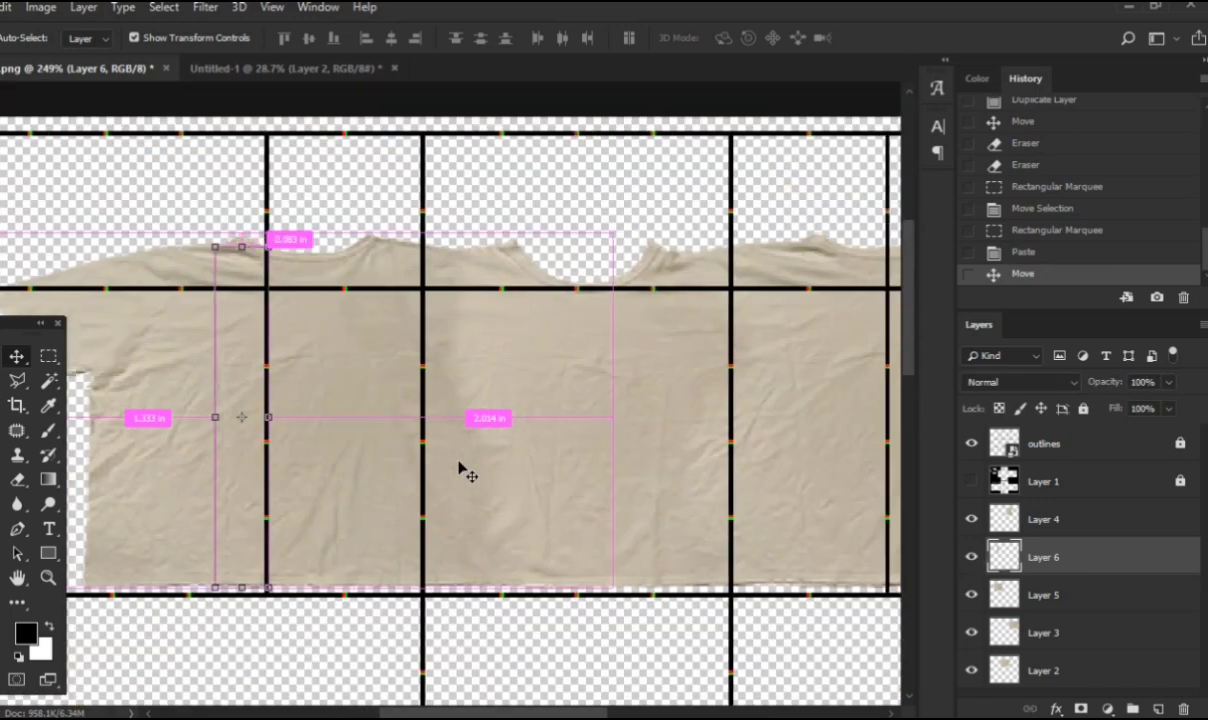
Step: Move Layer 6's shirt strip to the back panel's outer edge and softly erase its inner edge to blend the seam
left_click_drag(175, 499, 723, 494)
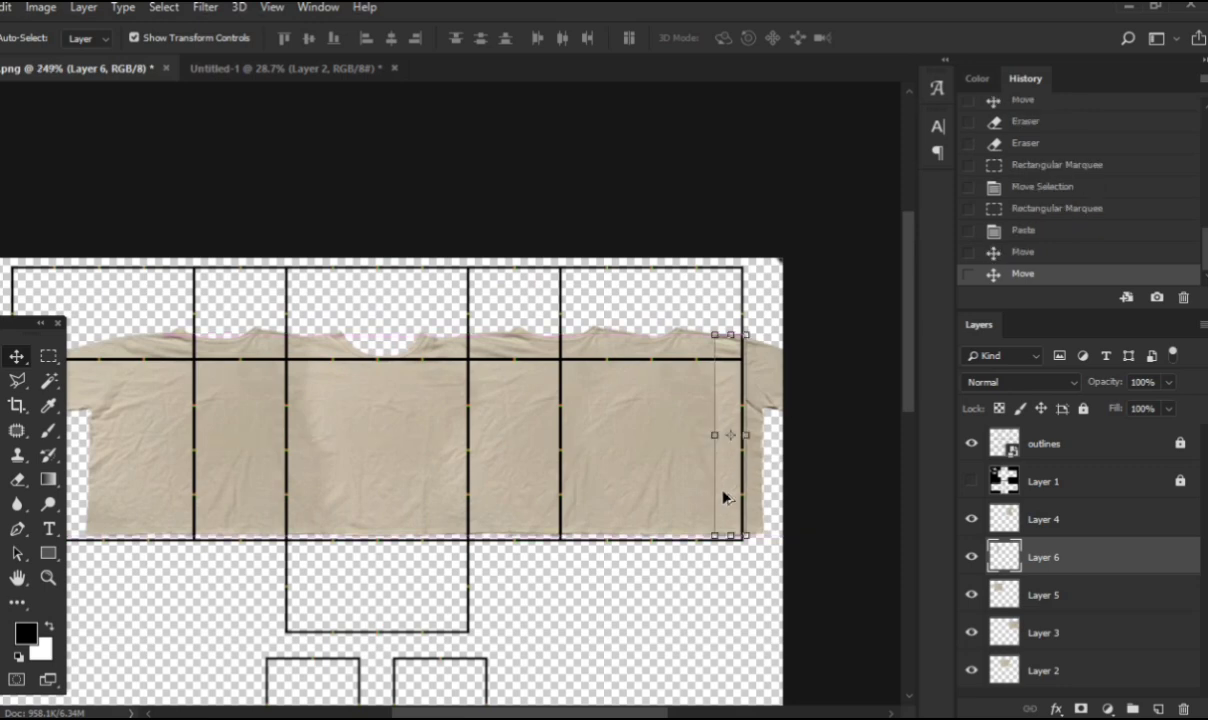
scroll(723, 494, "up", 4)
scroll(723, 497, "up", 3)
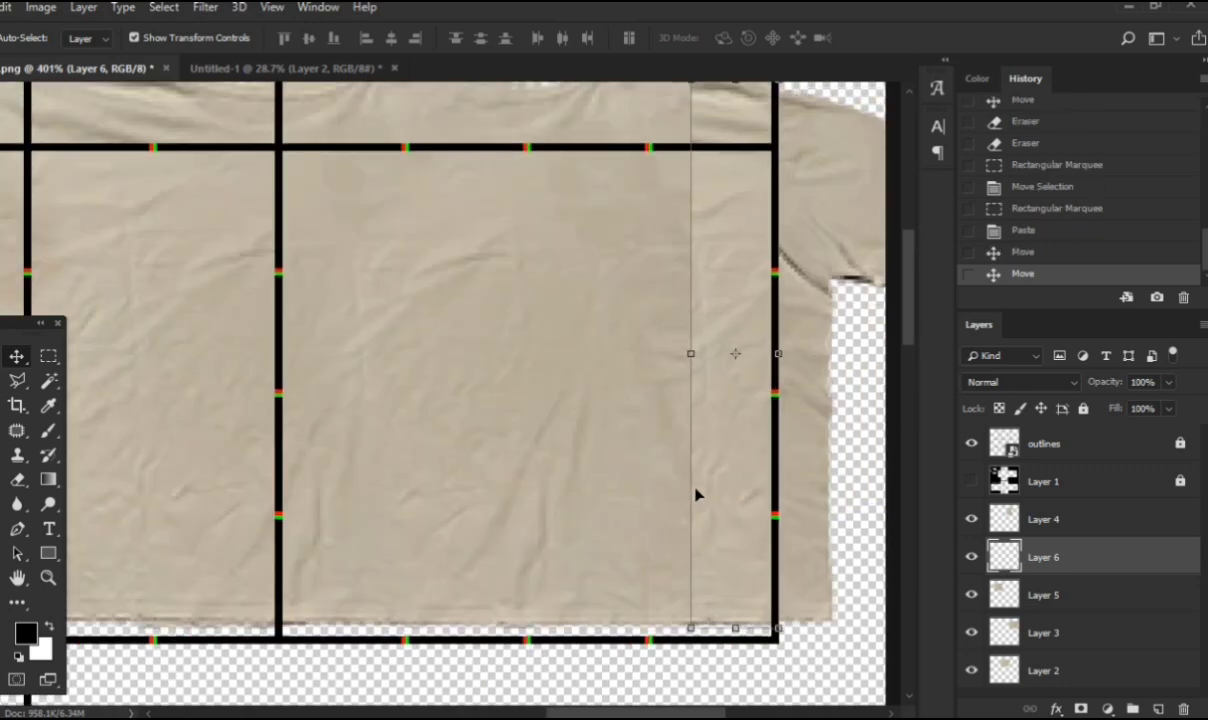
key("e")
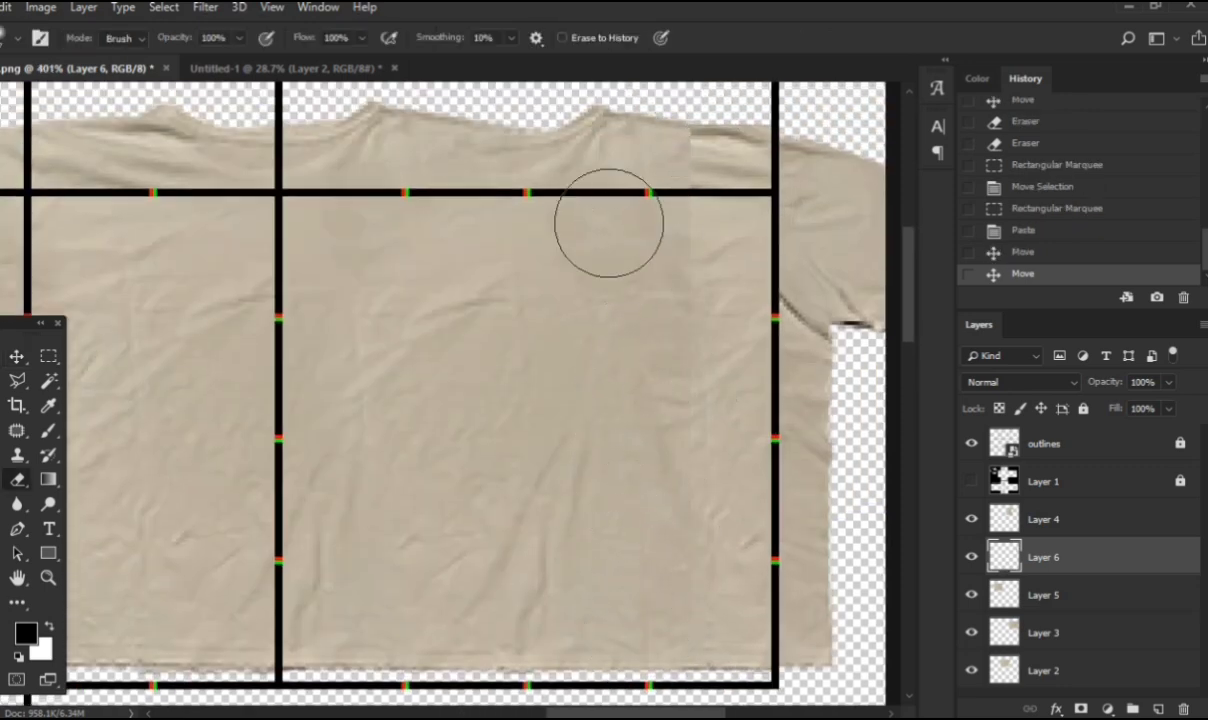
left_click(645, 152)
scroll(539, 256, "down", 4)
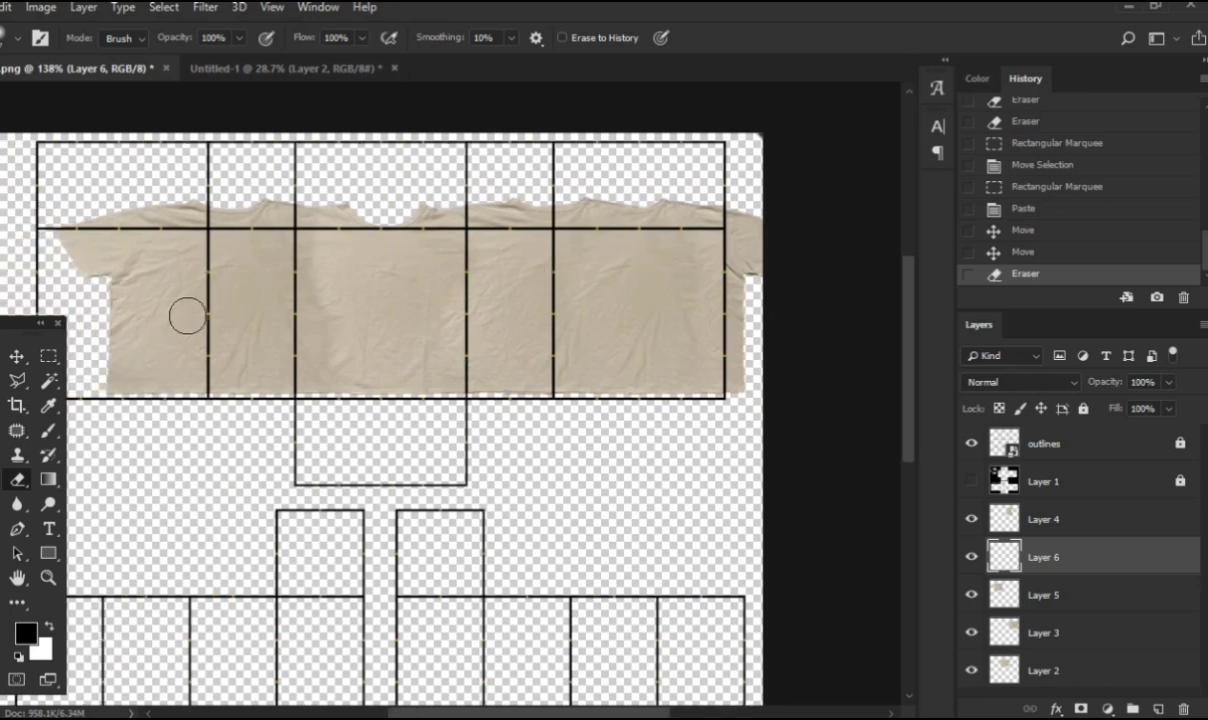
scroll(445, 391, "up", 1)
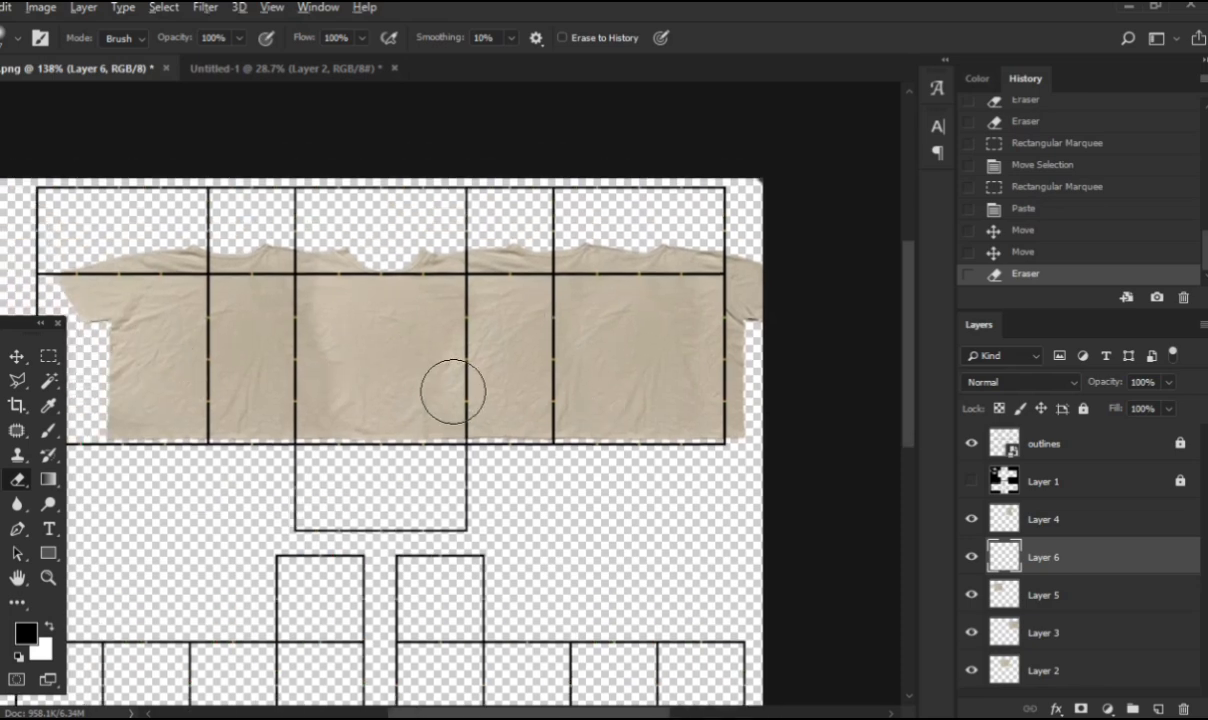
scroll(450, 390, "up", 2)
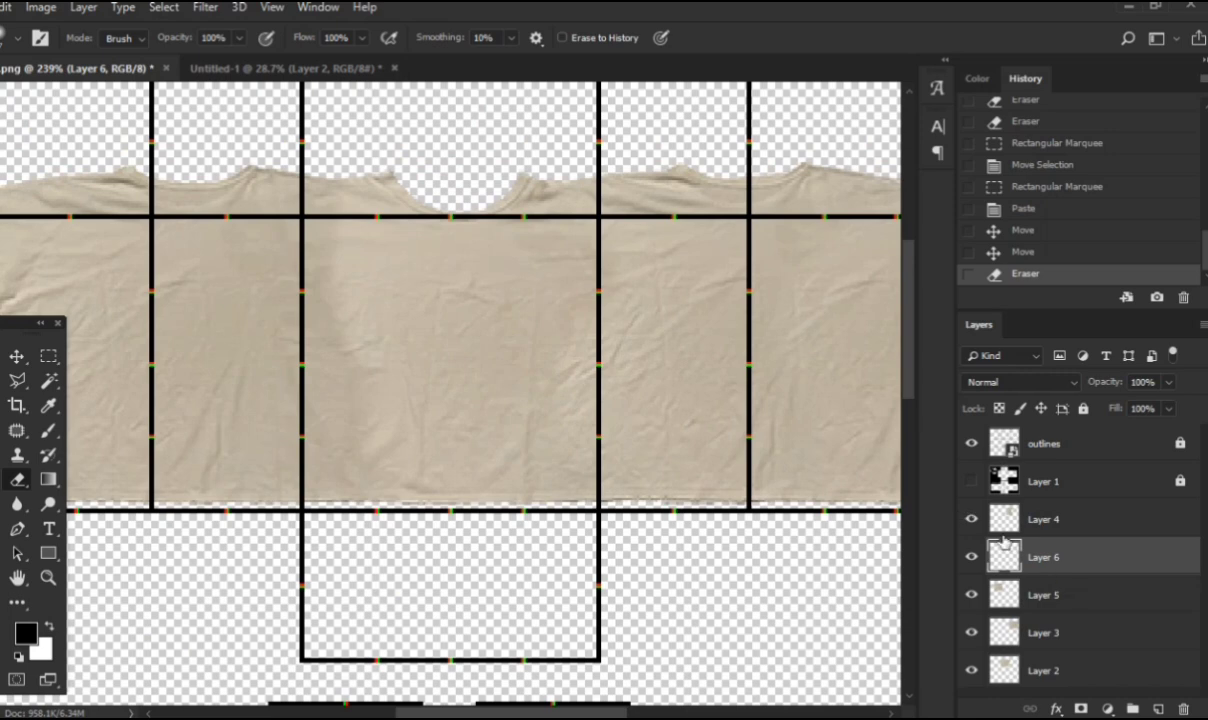
key("ctrl+v")
key("v")
key("Delete")
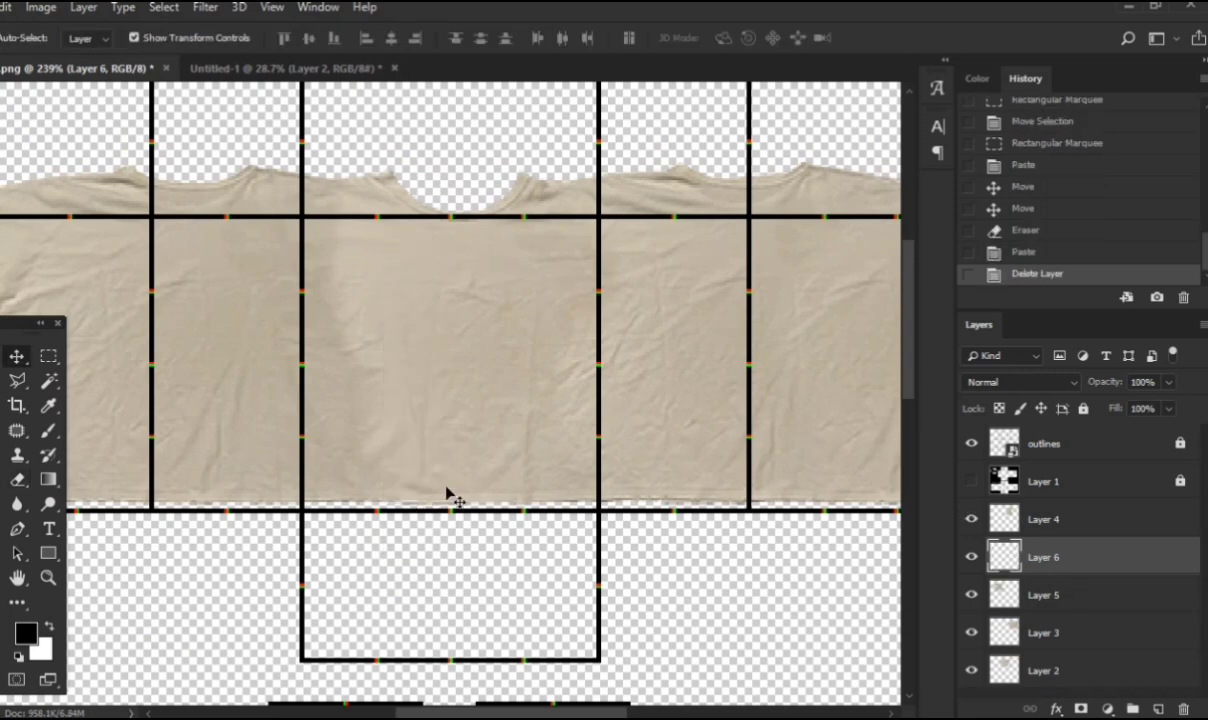
Step: Duplicate Layer 3's shirt and move the copy up to cover the top panel above the front torso panel
scroll(455, 455, "right", 5)
left_click_drag(632, 240, 660, 269)
key("ctrl+z")
scroll(515, 283, "left", 4)
key("ctrl+j")
left_click_drag(490, 290, 390, 210)
scroll(407, 372, "left", 3)
Step: Select Layer 5 and softly erase its shirt overlap on the front torso panel
left_click(351, 393)
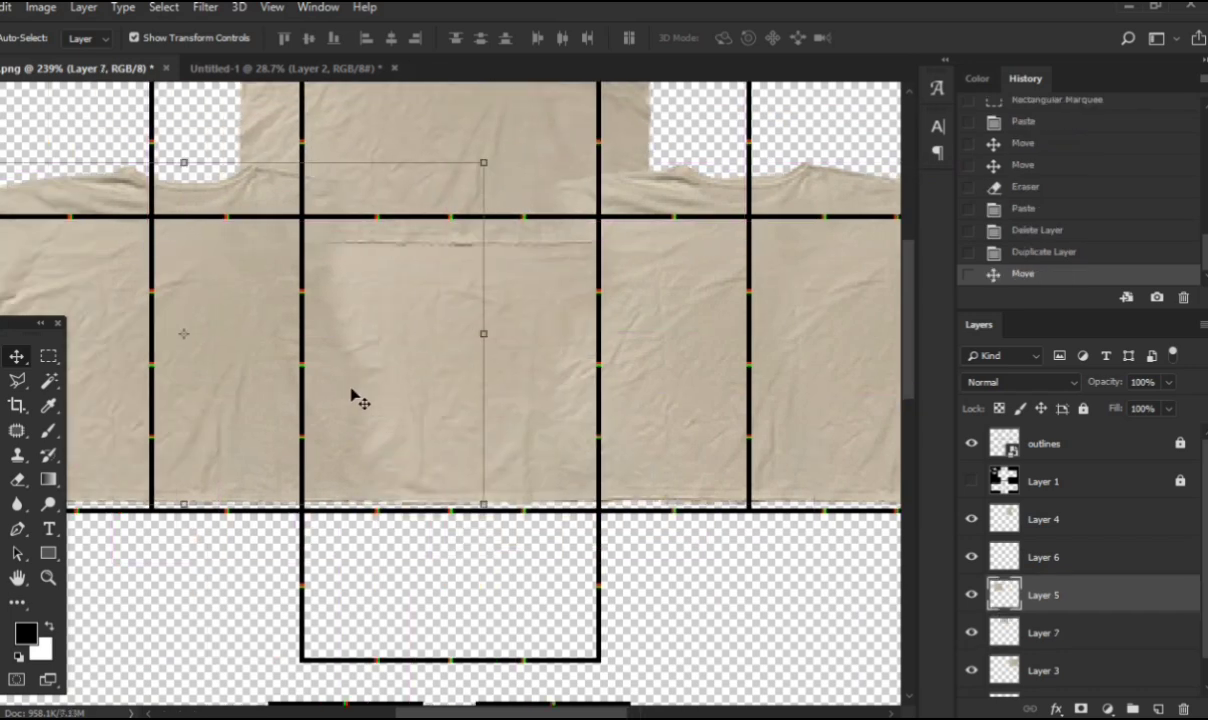
key("e")
mouse_move(351, 390)
left_mouse_down()
mouse_move(369, 399)
mouse_move(386, 348)
mouse_move(380, 405)
left_mouse_up()
scroll(385, 425, "up", 3)
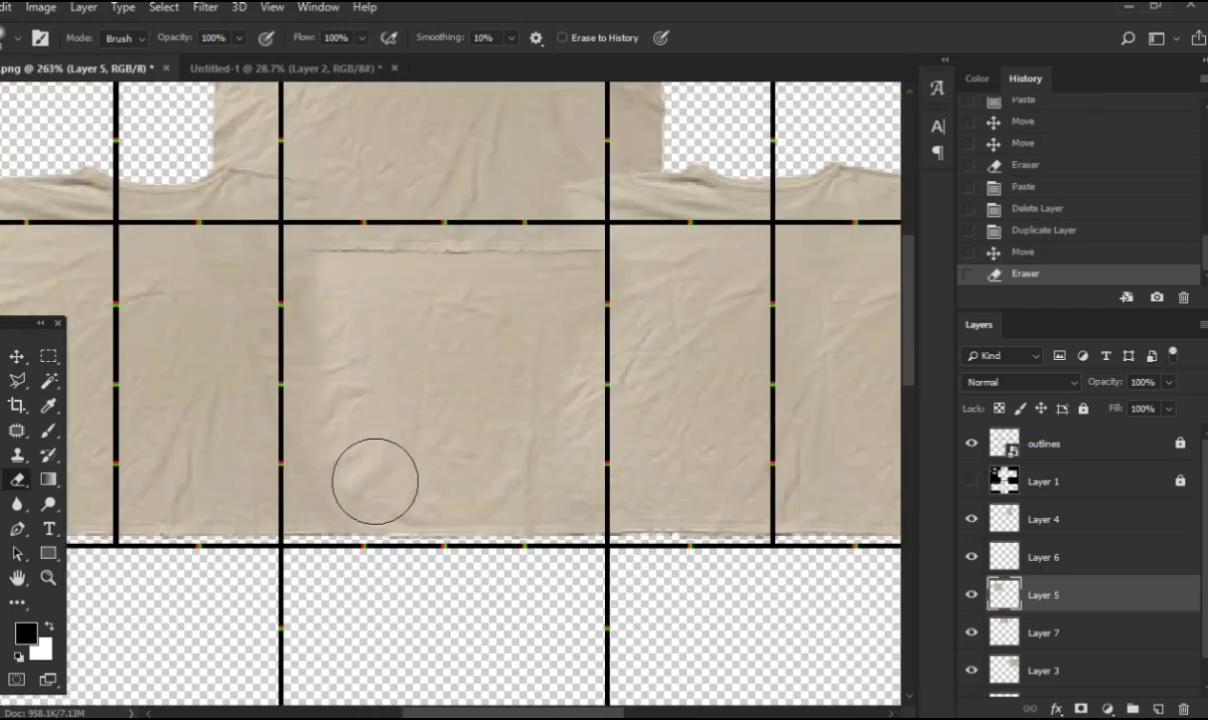
scroll(318, 415, "left", 2)
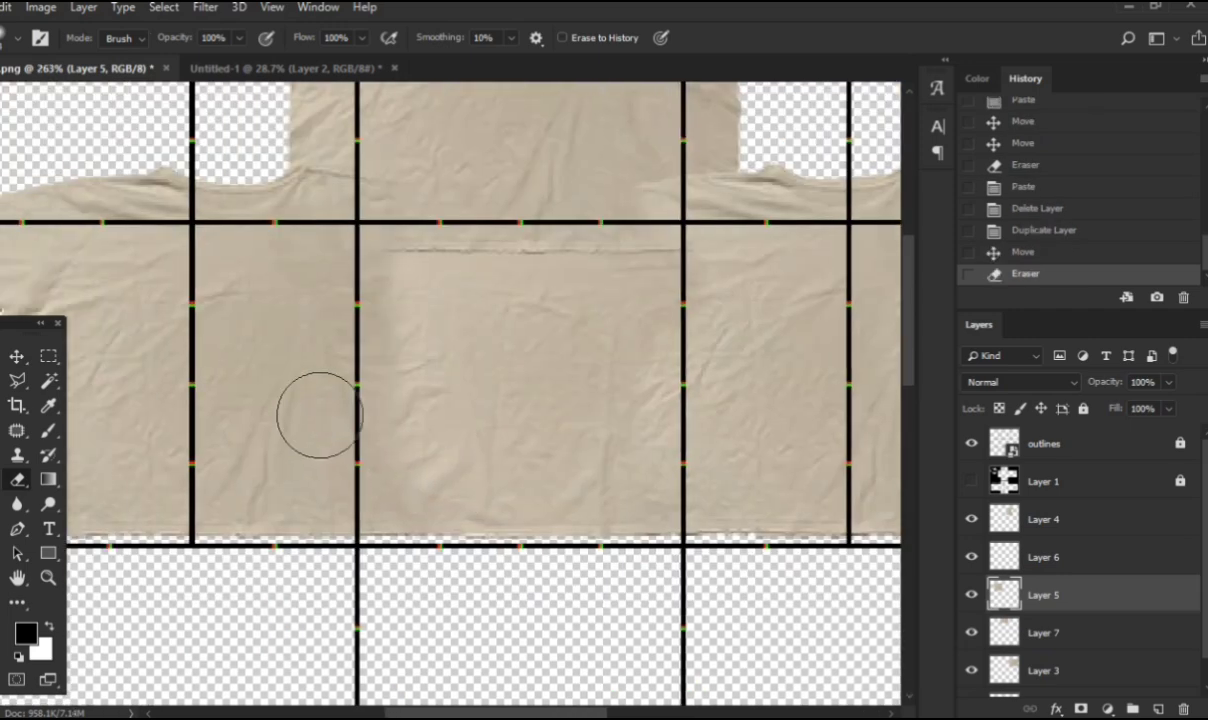
Step: Try to lighten Layer 5's shirt around the side panel with the Dodge tool at 38% and 21% exposure
key("v")
scroll(396, 430, "right", 5)
scroll(549, 417, "down", 3)
scroll(357, 427, "left", 3)
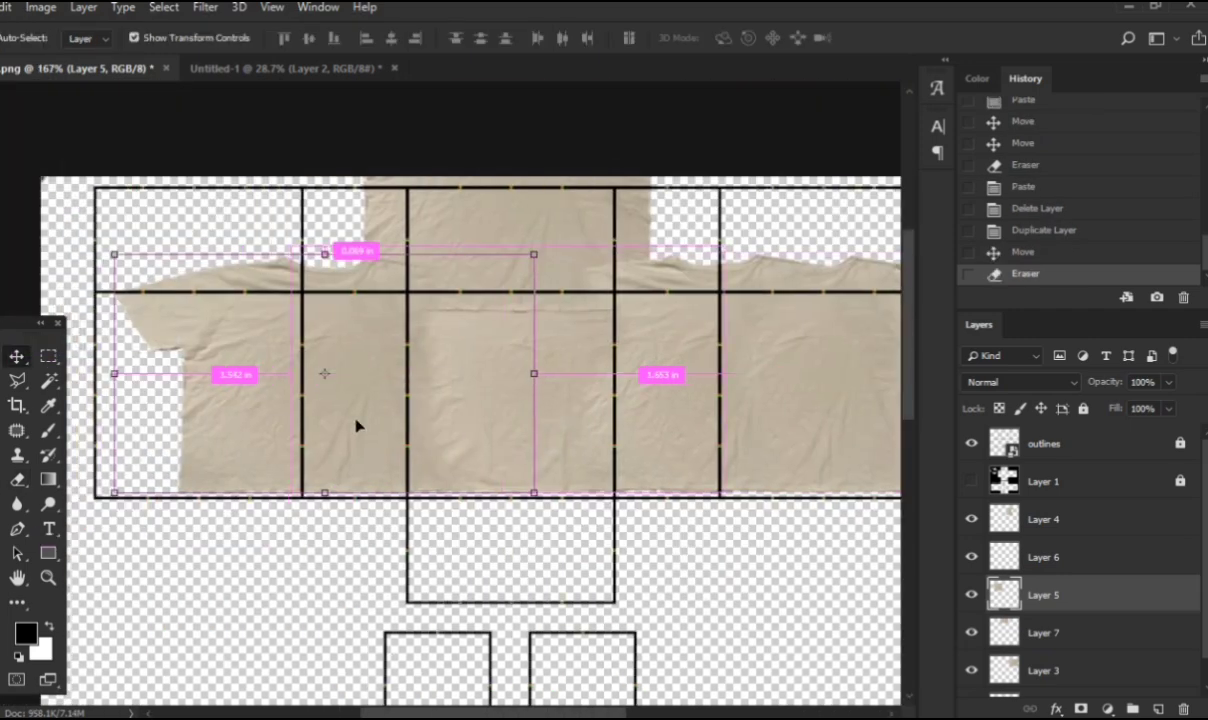
scroll(346, 431, "up", 5)
key("o")
scroll(370, 415, "up", 2)
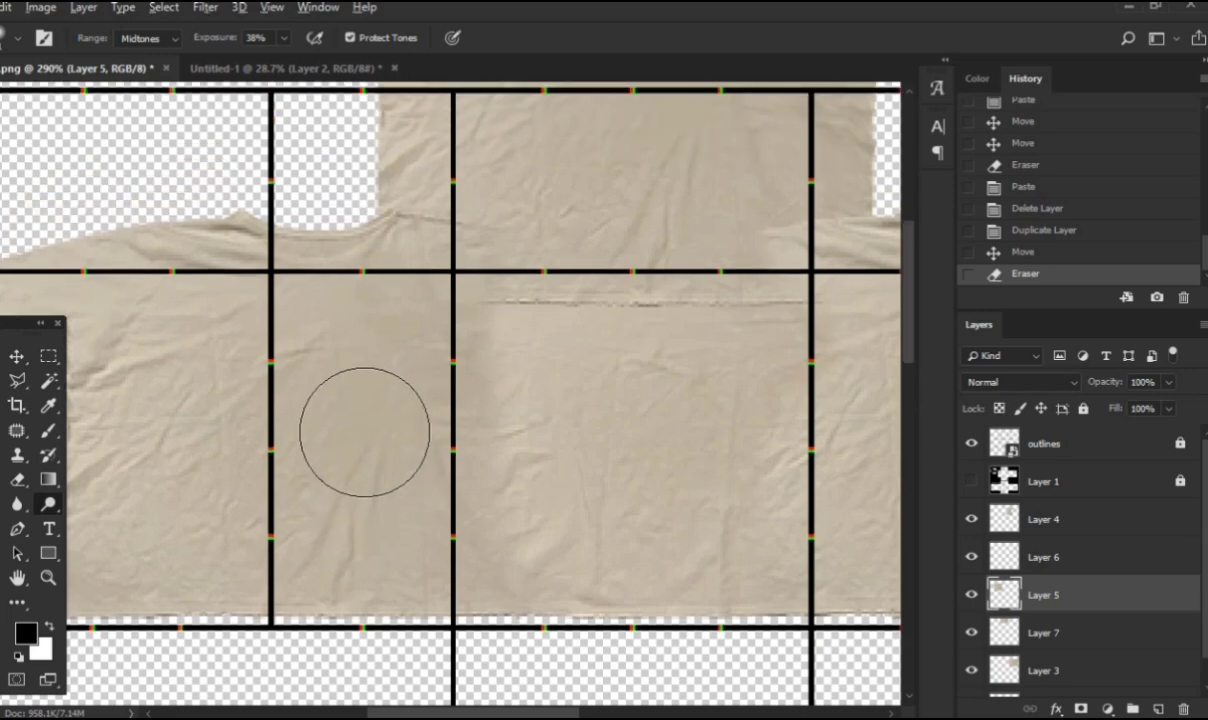
left_click_drag(365, 432, 378, 433)
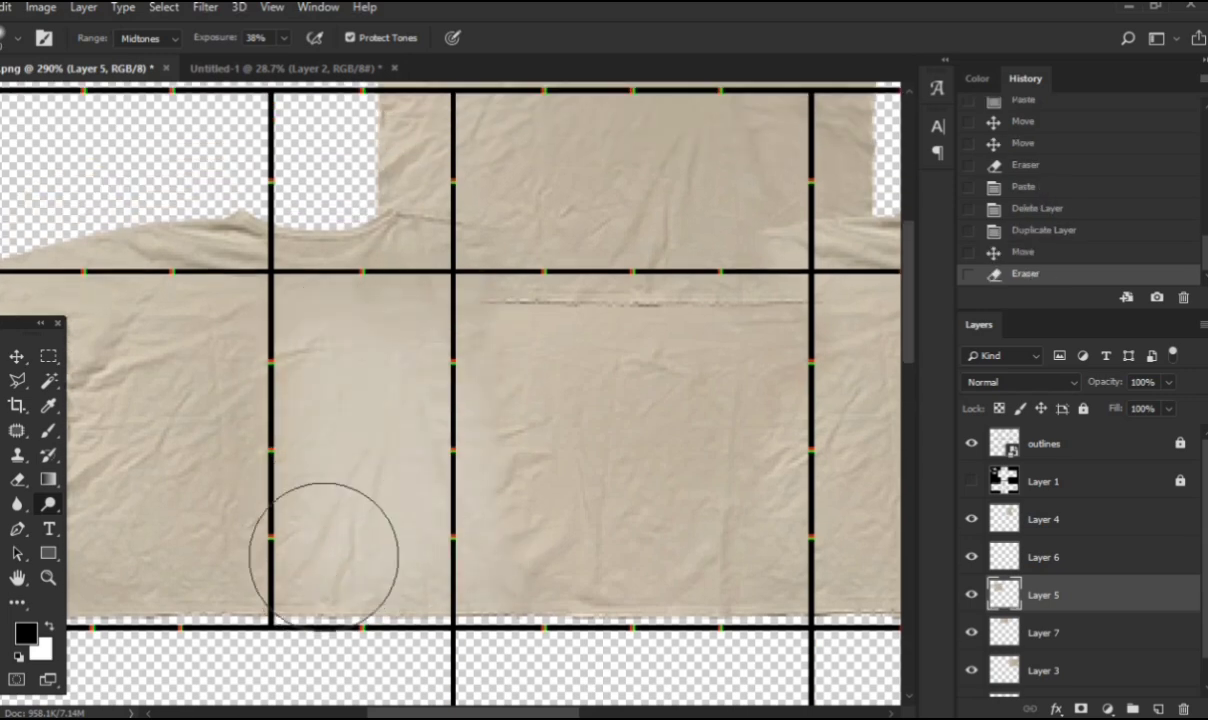
right_click(48, 504)
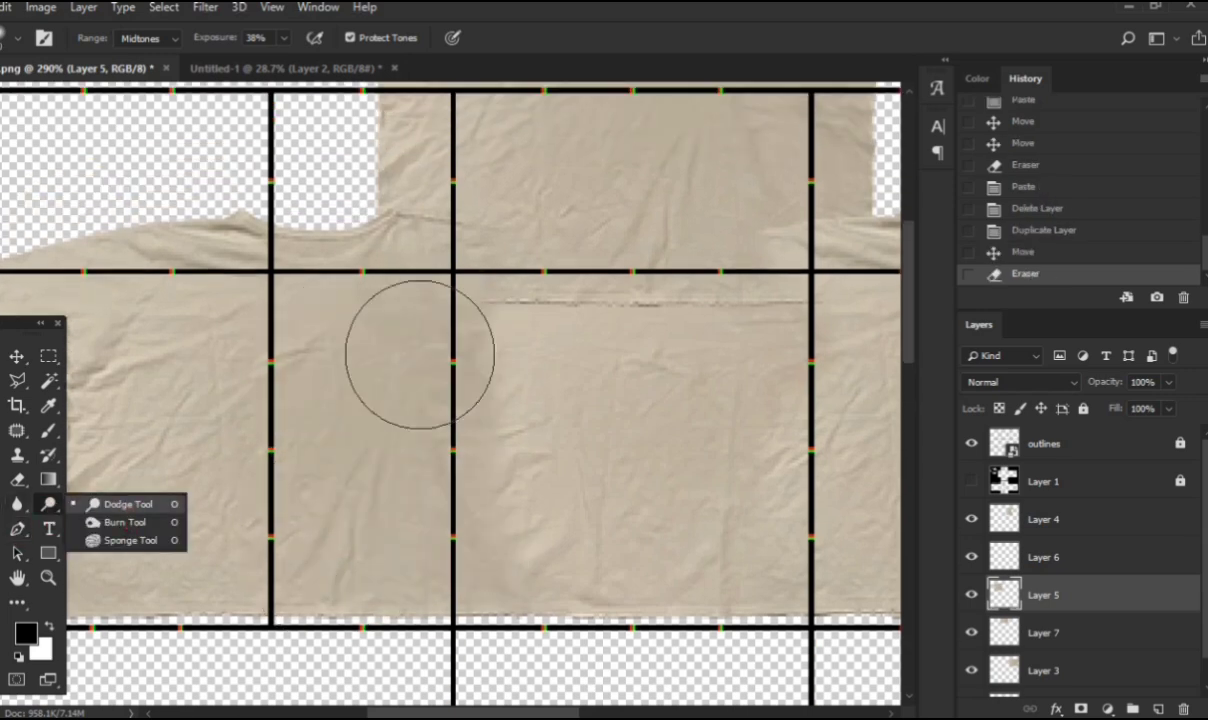
mouse_move(418, 364)
left_mouse_down()
mouse_move(404, 499)
mouse_move(458, 464)
left_mouse_up()
scroll(458, 464, "down", 2)
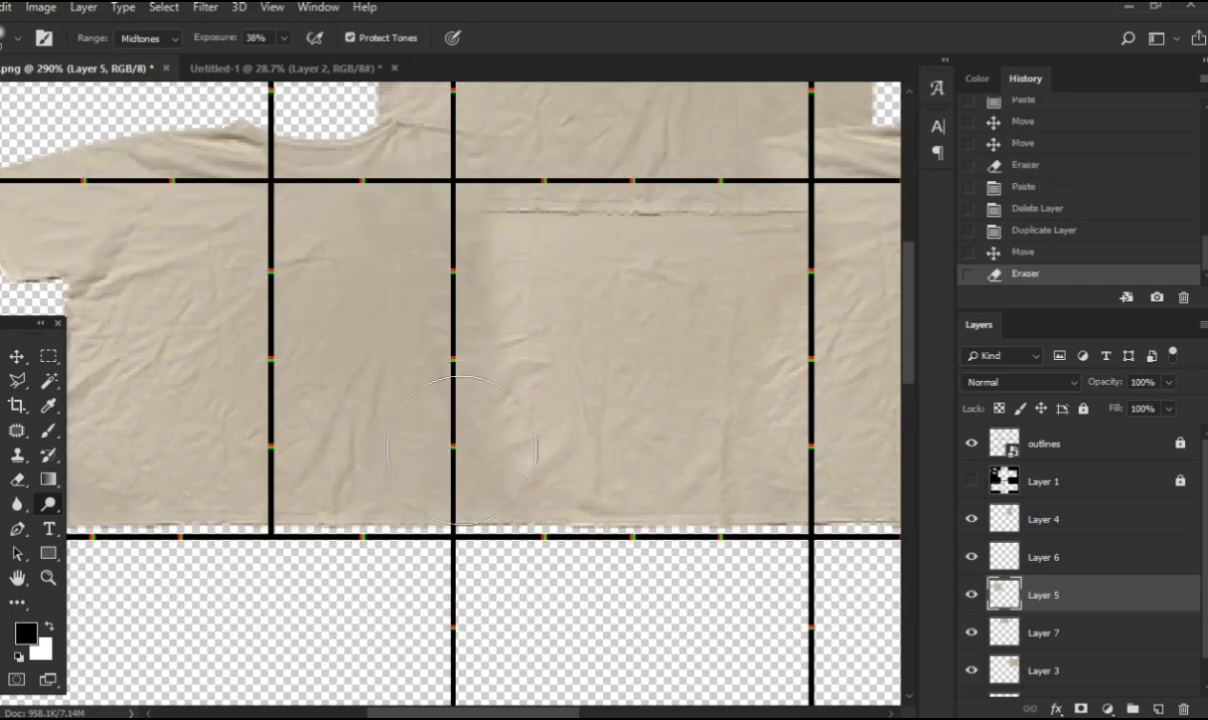
left_click(284, 38)
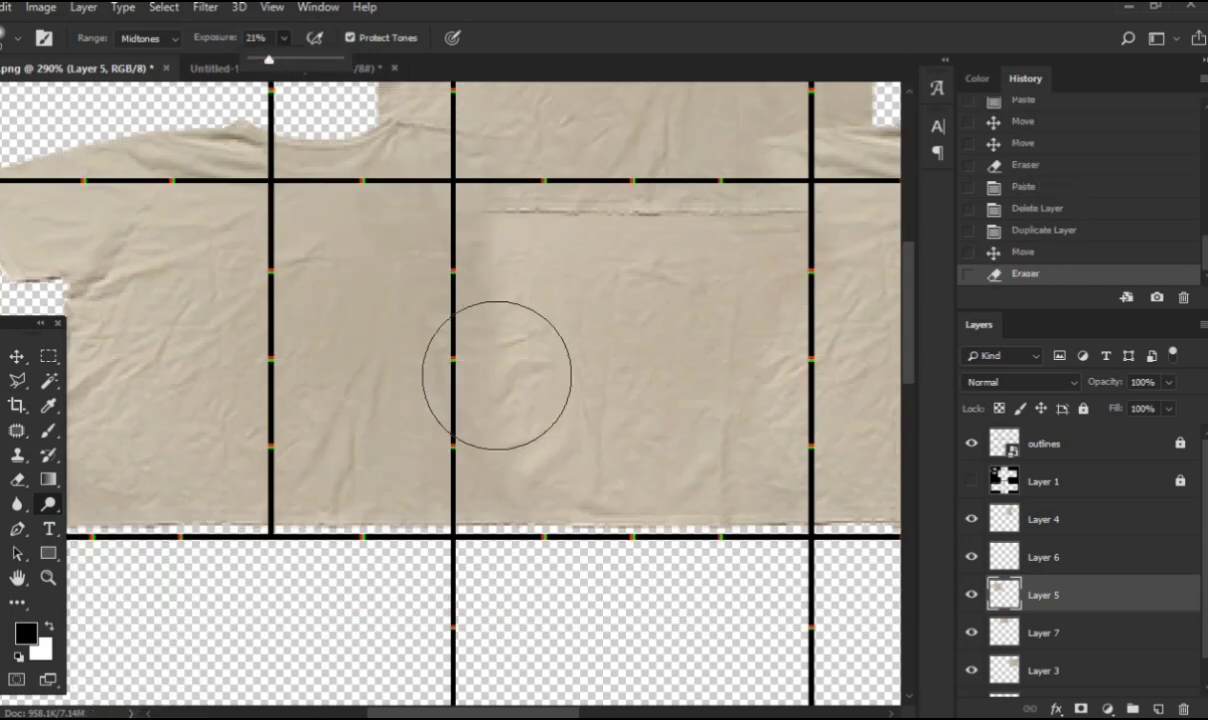
mouse_move(497, 376)
left_mouse_down()
mouse_move(310, 342)
mouse_move(458, 419)
left_mouse_up()
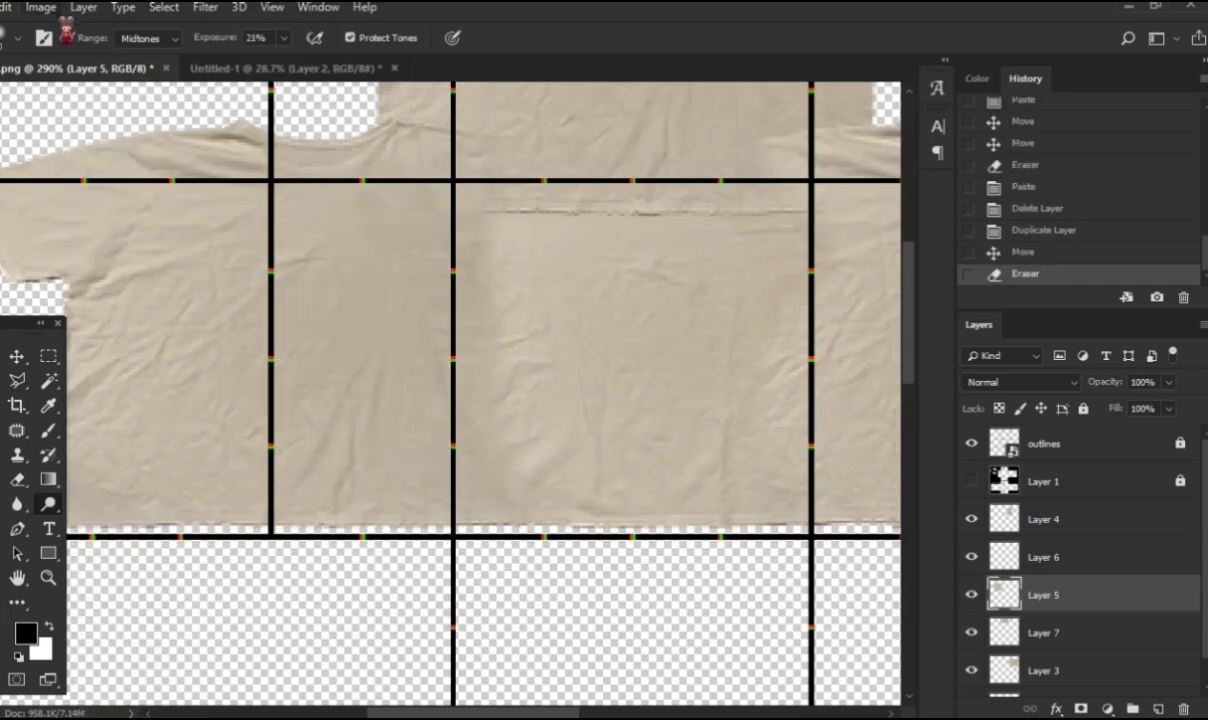
Step: Apply a Brightness/Contrast adjustment to Layer 5 with brightness set to 5
left_click(41, 7)
mouse_move(80, 44)
left_click(320, 45)
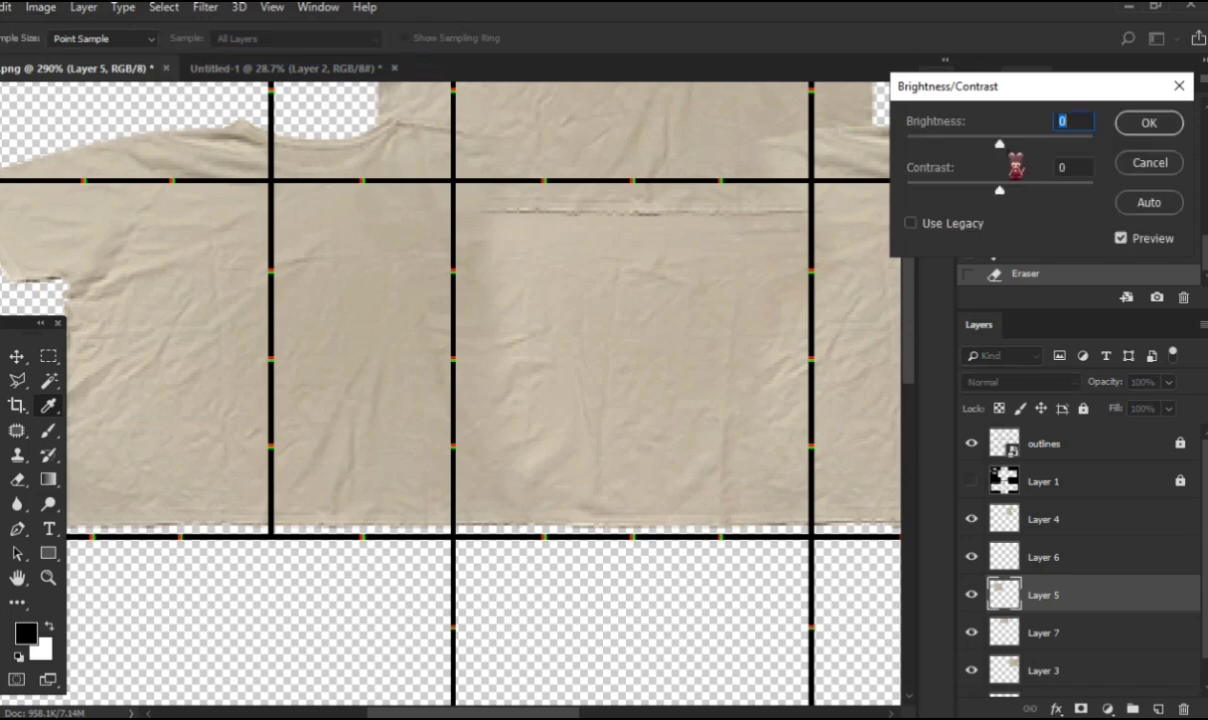
left_click_drag(999, 143, 1013, 165)
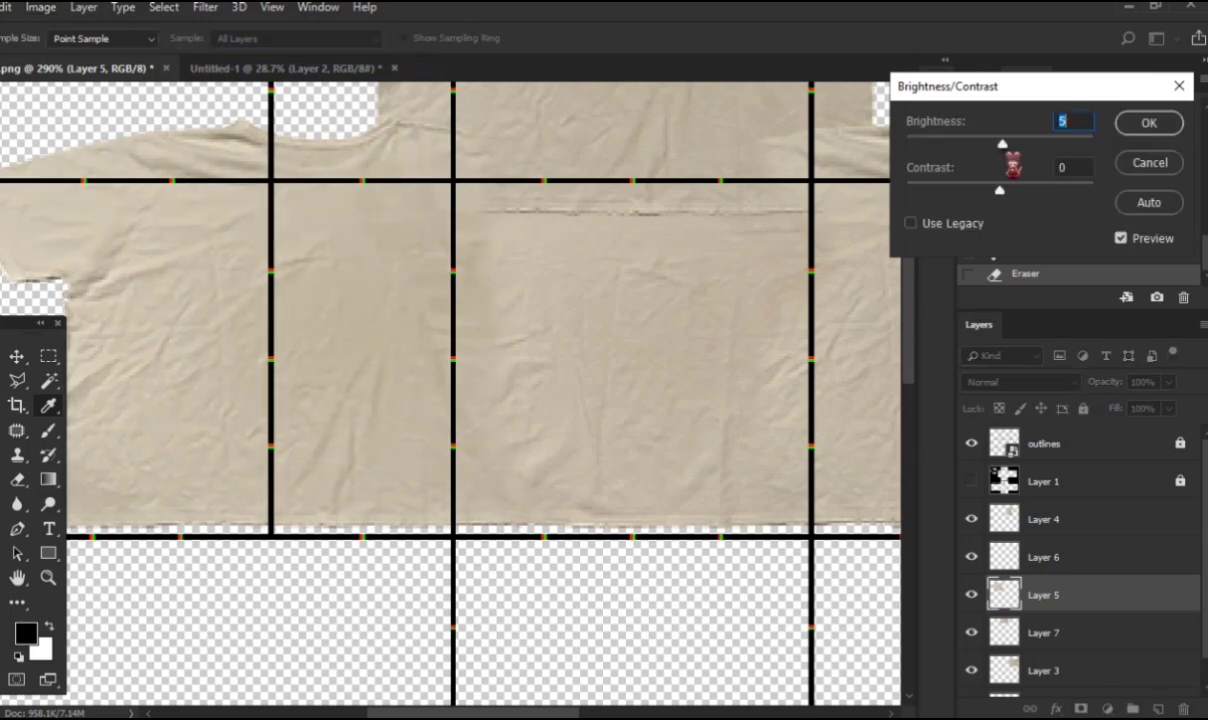
left_click(1138, 130)
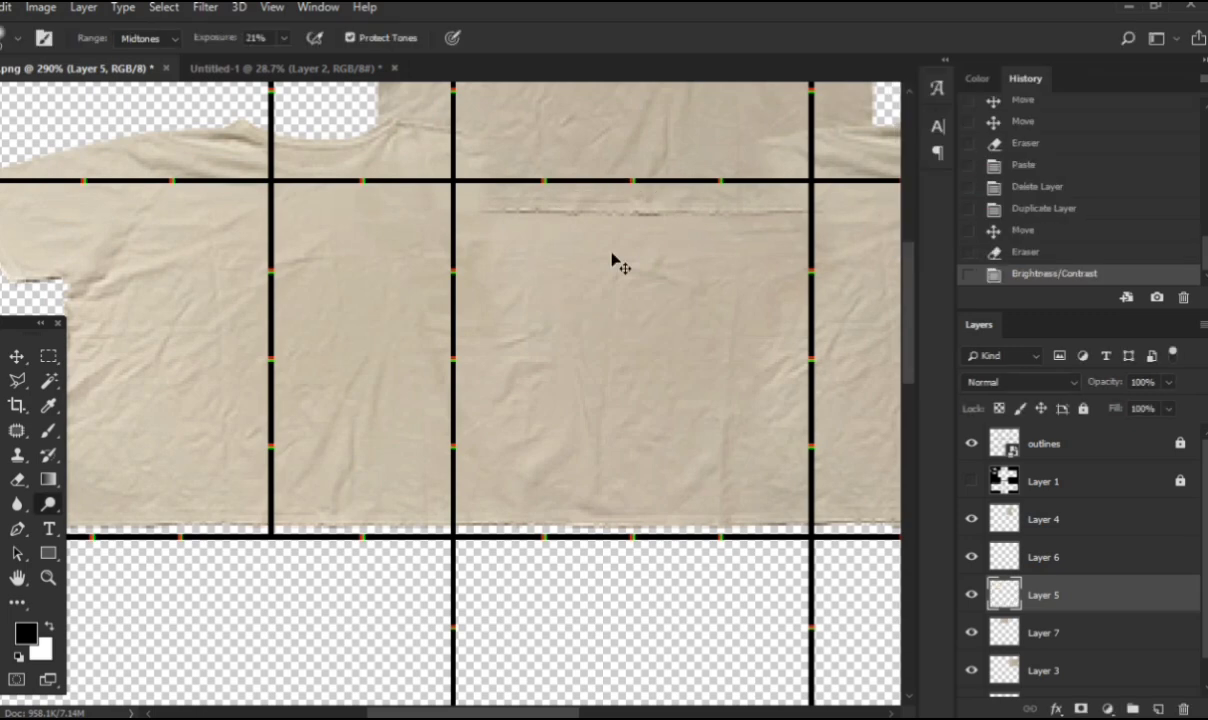
Step: Compare Layer 5 before and after the brightness adjustment and examine its blend with the neighbouring panels
scroll(612, 262, "right", 2)
scroll(356, 275, "down", 4)
scroll(358, 326, "up", 4)
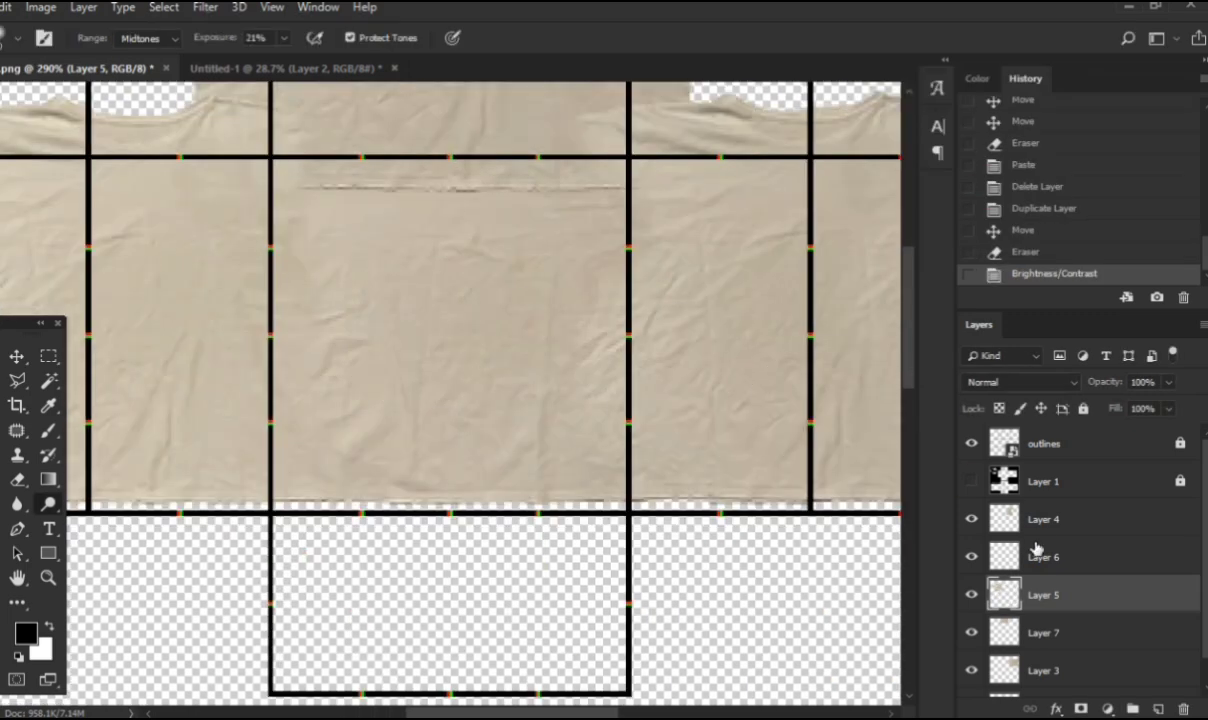
key("ctrl+z")
key("ctrl+z")
key("ctrl+z")
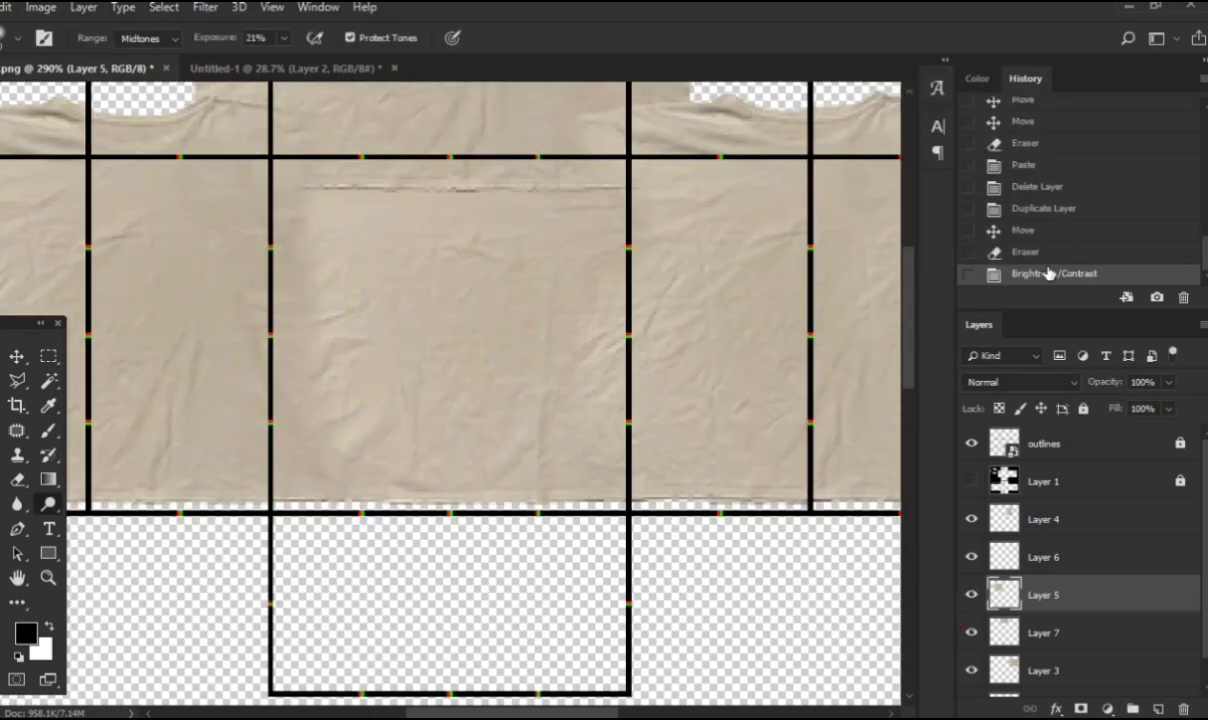
scroll(662, 275, "up", 3)
scroll(662, 275, "down", 5)
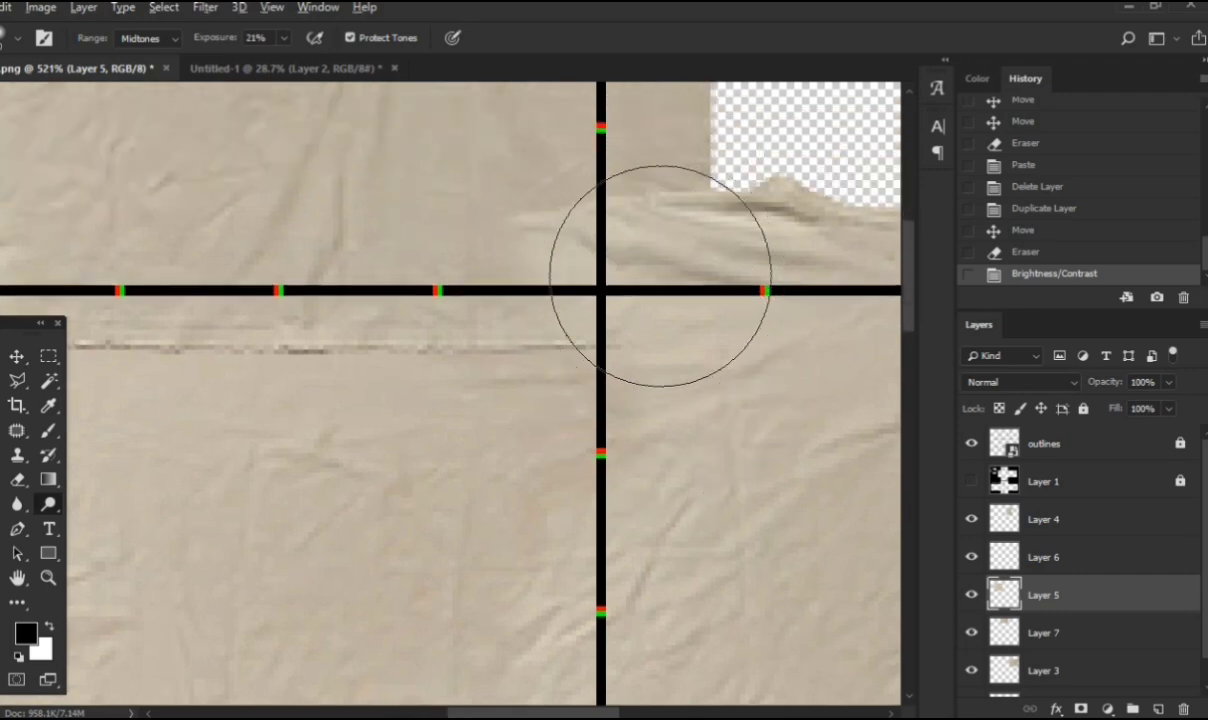
Step: Softly erase Layer 7's hem line where it overlaps the upper part of the front torso panel
key("v")
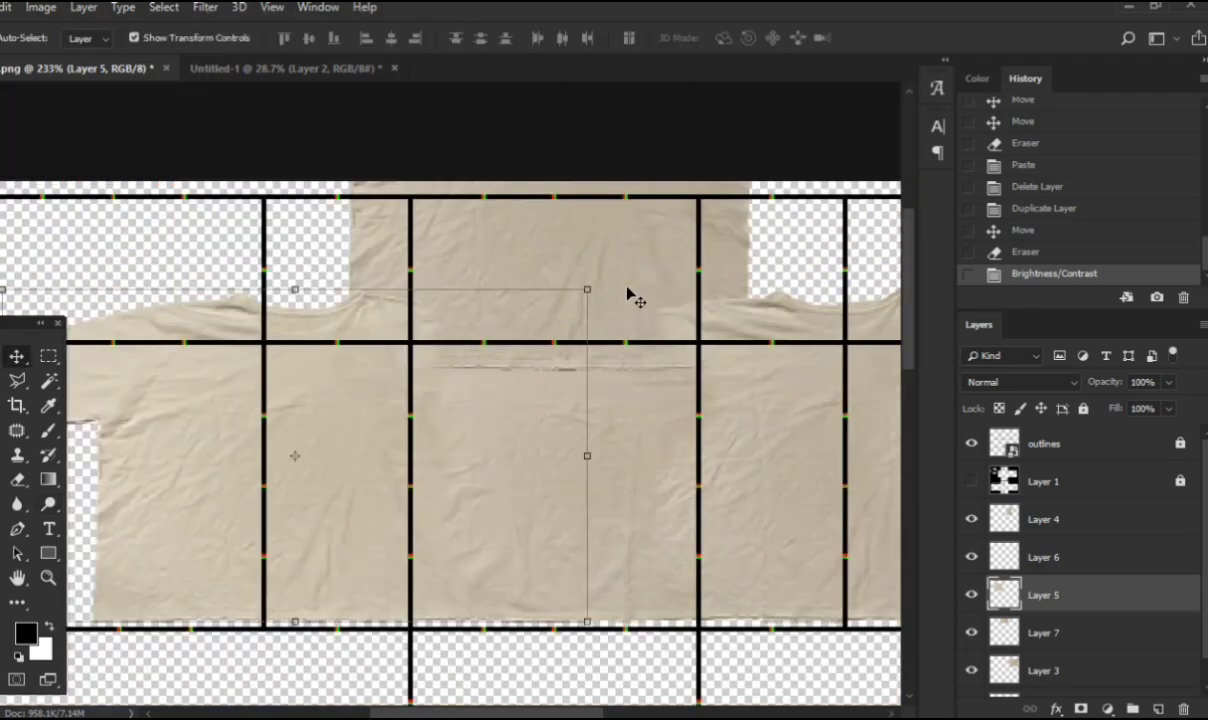
left_click_drag(634, 294, 634, 245)
key("ctrl+z")
key("e")
scroll(566, 318, "up", 2)
mouse_move(350, 442)
left_mouse_down()
mouse_move(275, 414)
mouse_move(483, 394)
mouse_move(408, 377)
left_mouse_up()
key("ctrl+z")
scroll(262, 410, "right", 2)
scroll(518, 335, "down", 4)
scroll(512, 318, "down", 1)
Step: Move Layer 7 slightly down and erase more of its lower edge to blend it into the front and side panels
key("v")
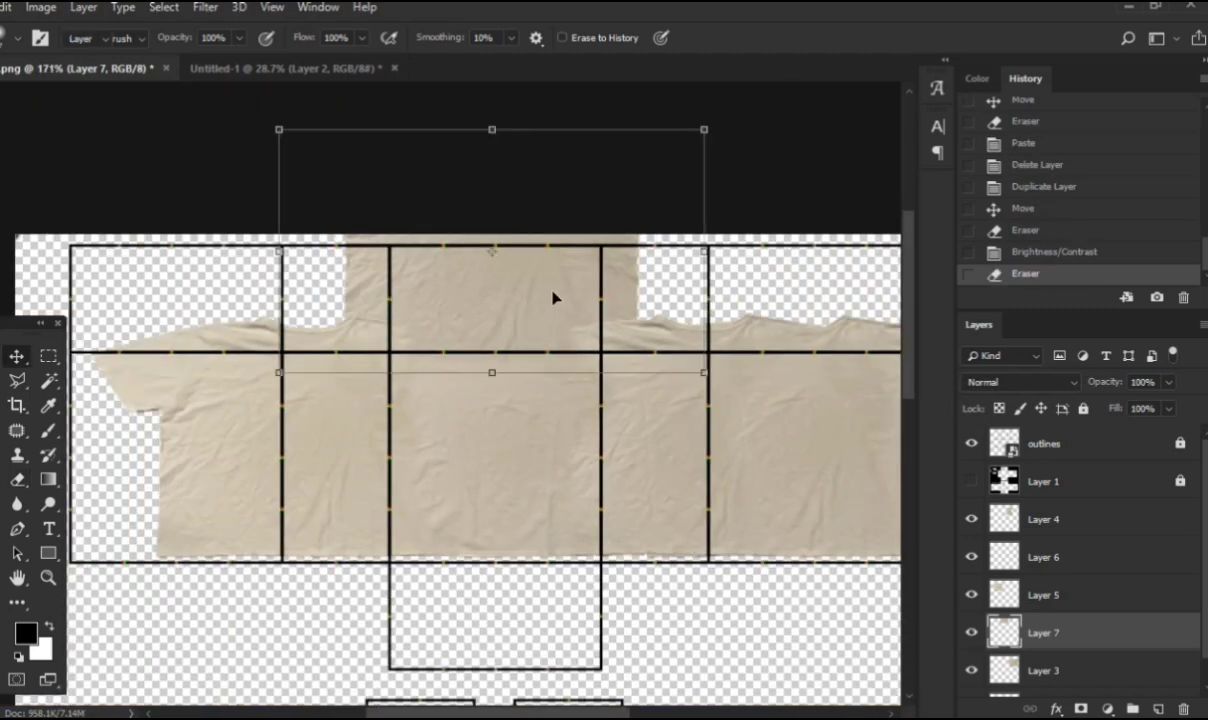
left_click_drag(553, 297, 550, 324)
scroll(516, 385, "up", 4)
left_click_drag(377, 388, 396, 400)
left_click_drag(730, 404, 690, 382)
scroll(667, 396, "down", 7)
scroll(668, 399, "right", 2)
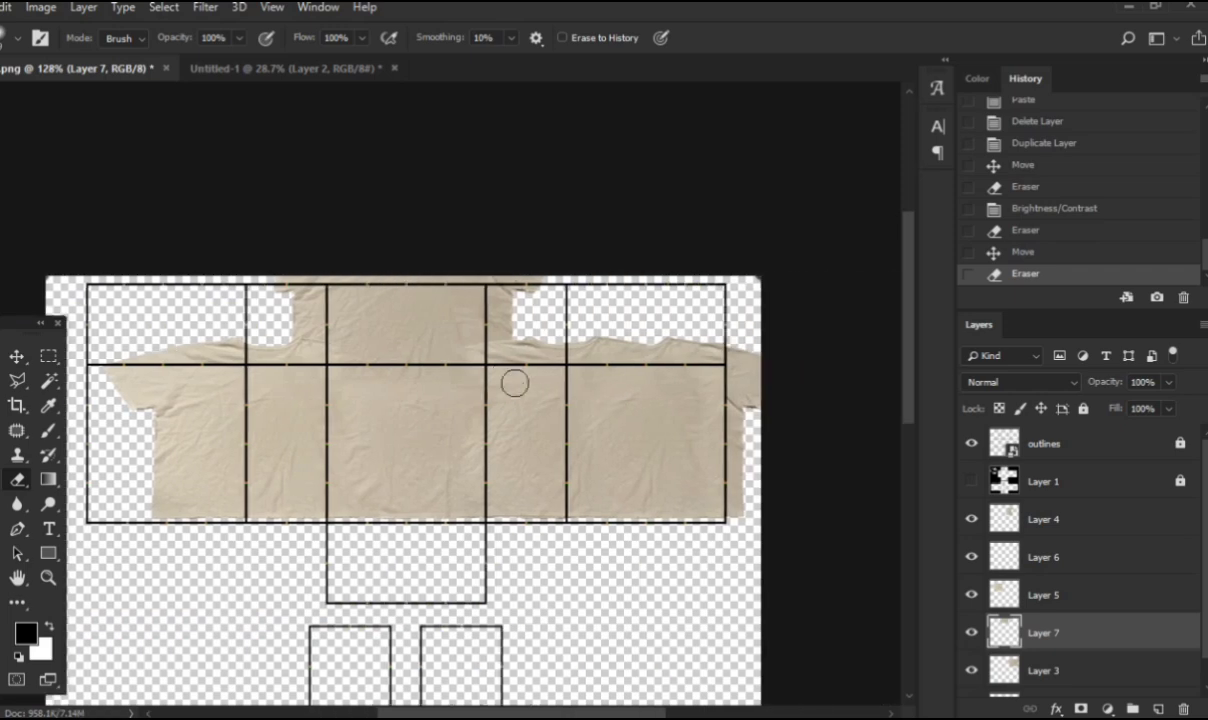
Step: Try to shift Layer 3's shirt upward on the back torso panel
scroll(515, 385, "up", 7)
scroll(515, 386, "right", 2)
scroll(540, 415, "right", 1)
scroll(752, 440, "left", 3)
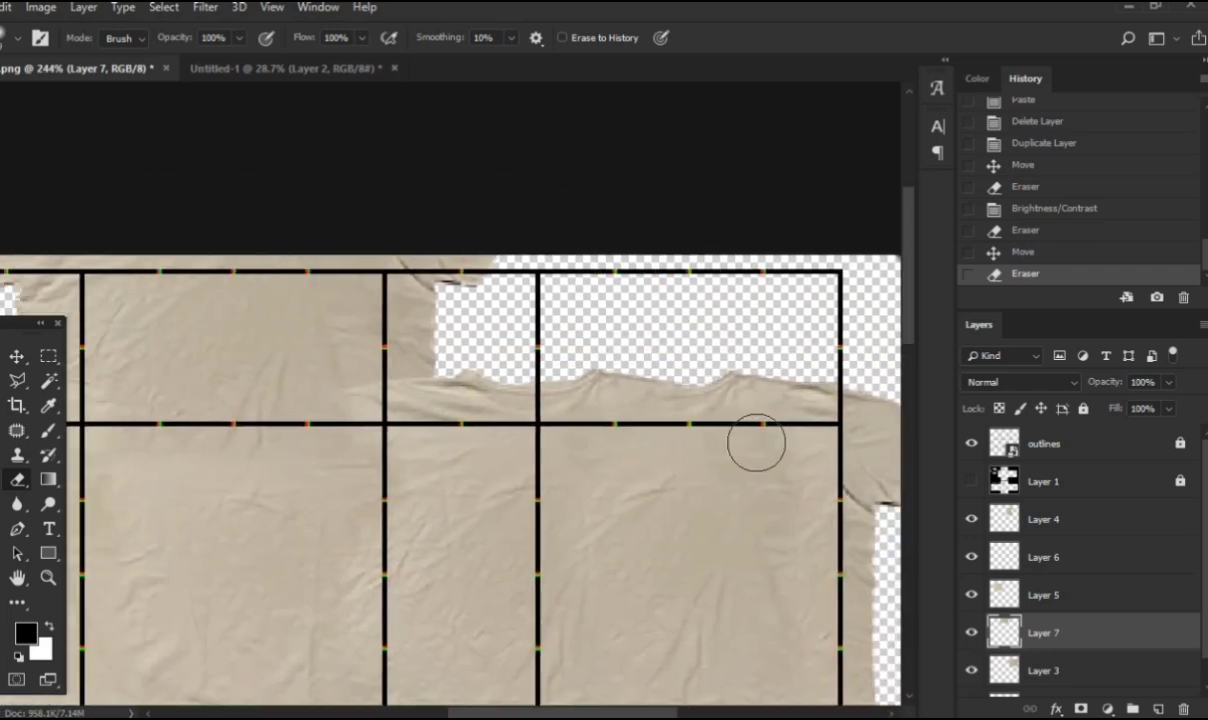
scroll(760, 440, "up", 5)
key("v")
left_click_drag(497, 366, 504, 344)
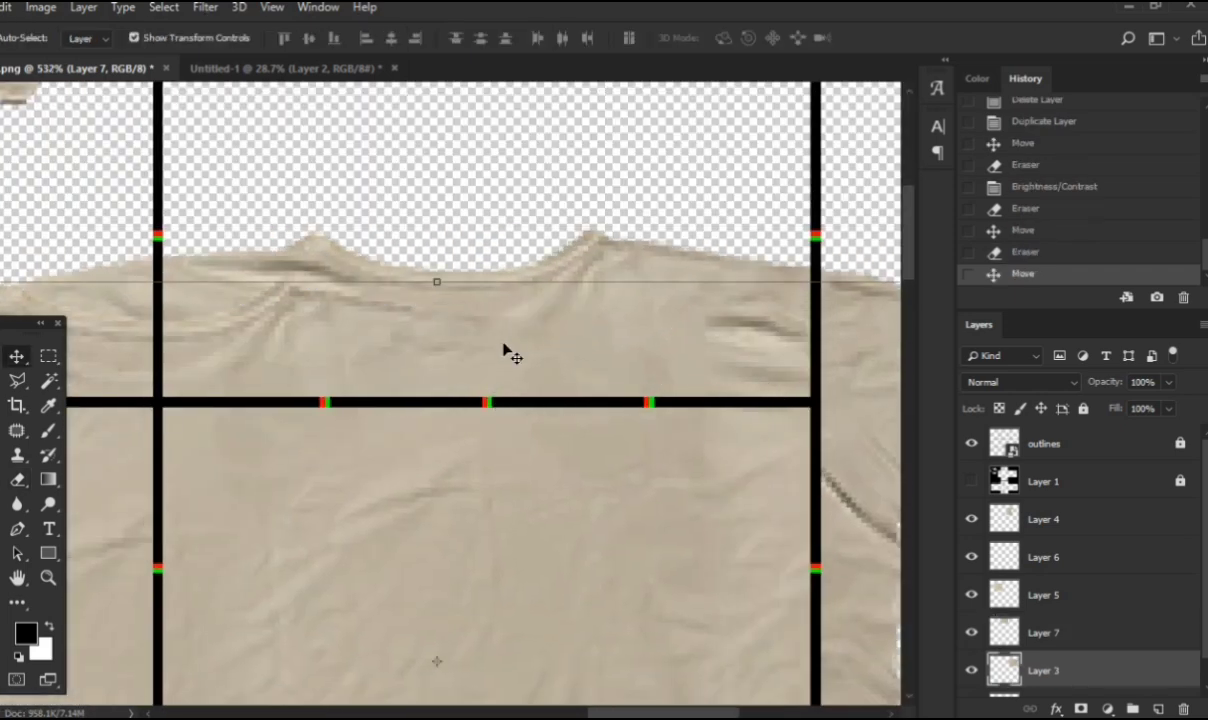
key("ctrl+z")
Step: Select Layer 4 and softly erase its shoulder overlap above the back torso panel
left_click(343, 340)
key("e")
left_click_drag(334, 340, 342, 344)
left_click_drag(148, 297, 418, 283)
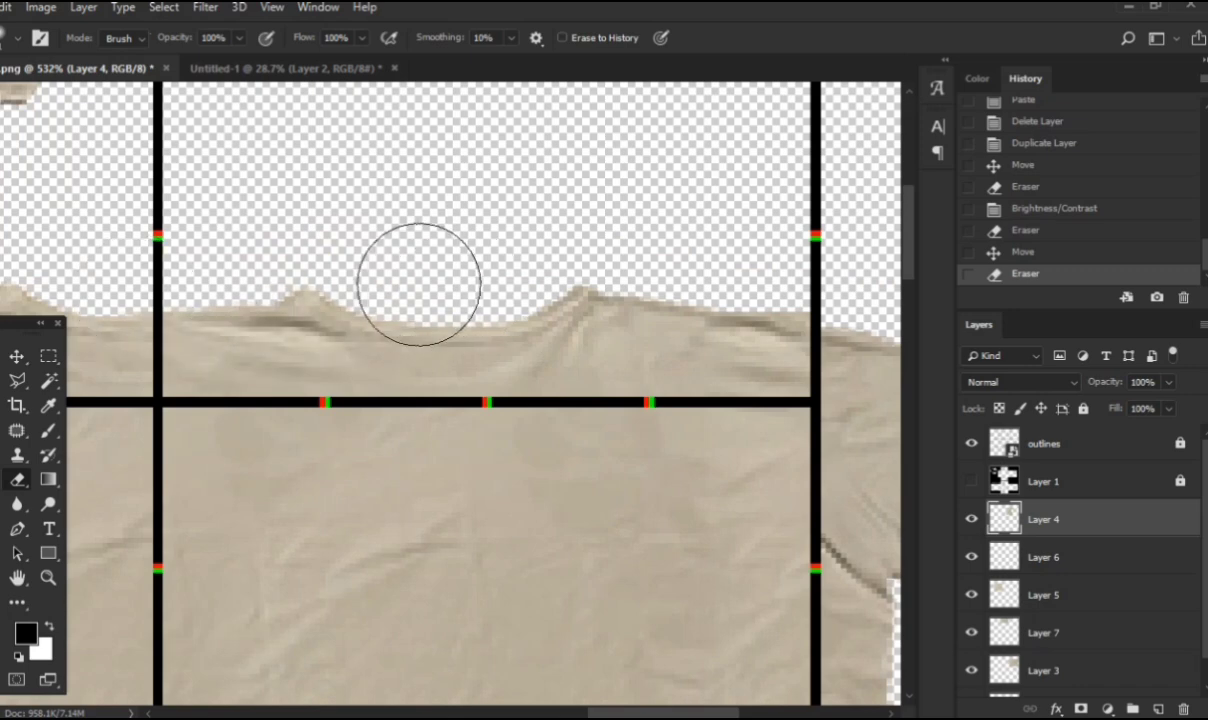
Step: Select Layer 3, marquee-select the shoulder strip above the back torso panel, and paste it as a new layer
scroll(254, 287, "down", 2)
key("v")
left_click(511, 366)
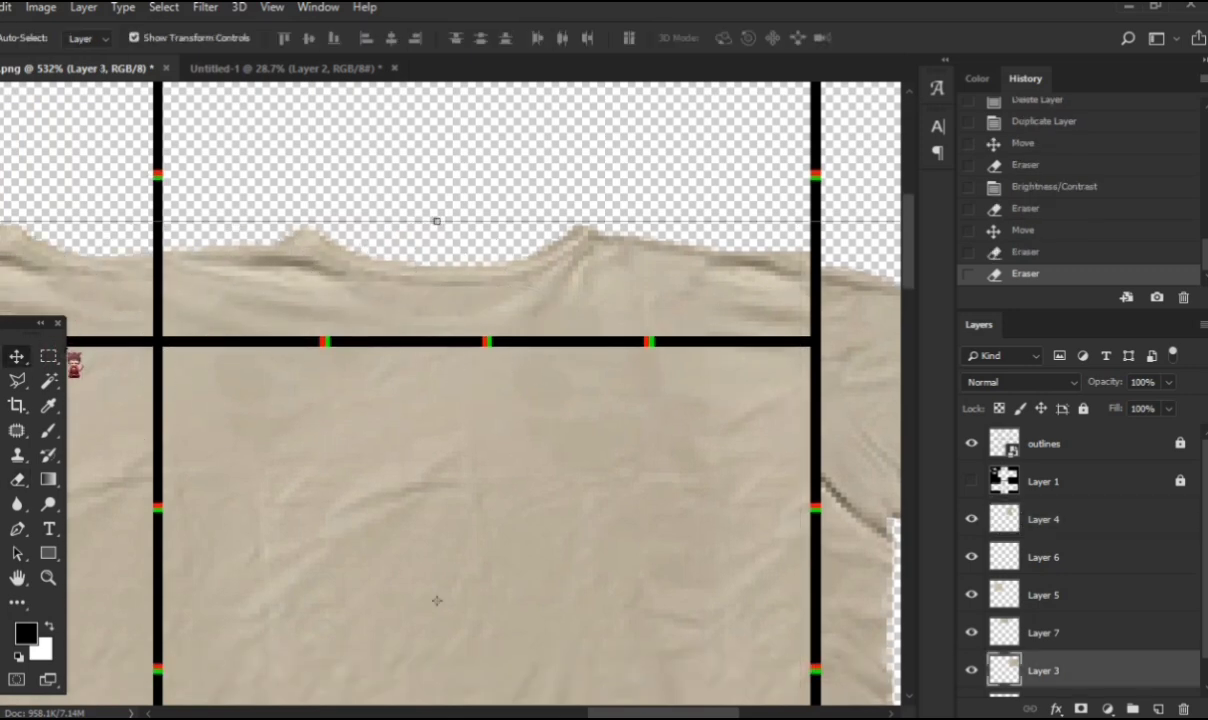
left_click(48, 356)
left_click_drag(153, 345, 338, 235)
left_click_drag(288, 309, 821, 146)
left_click(318, 431)
scroll(727, 192, "down", 3)
key("ctrl+v")
scroll(722, 197, "up", 2)
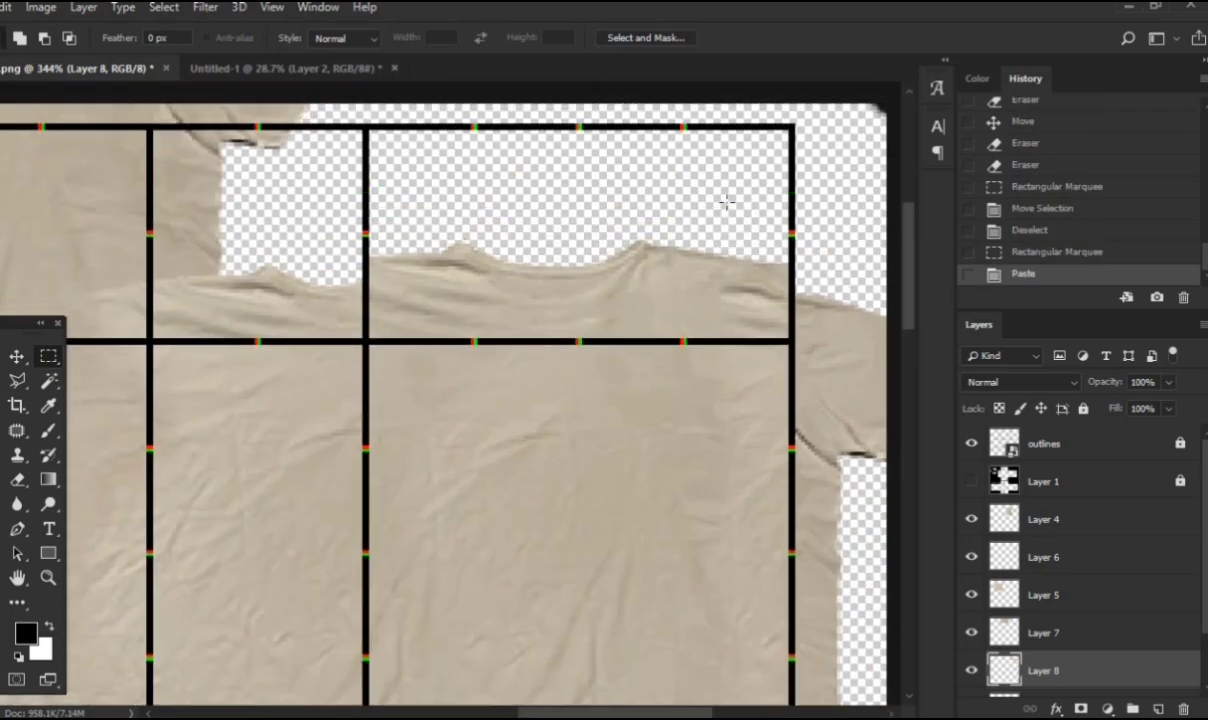
Step: Shift Layer 8's shoulder strip slightly down and flip it to -100% width and -100% height
key("v")
left_click_drag(724, 290, 724, 307)
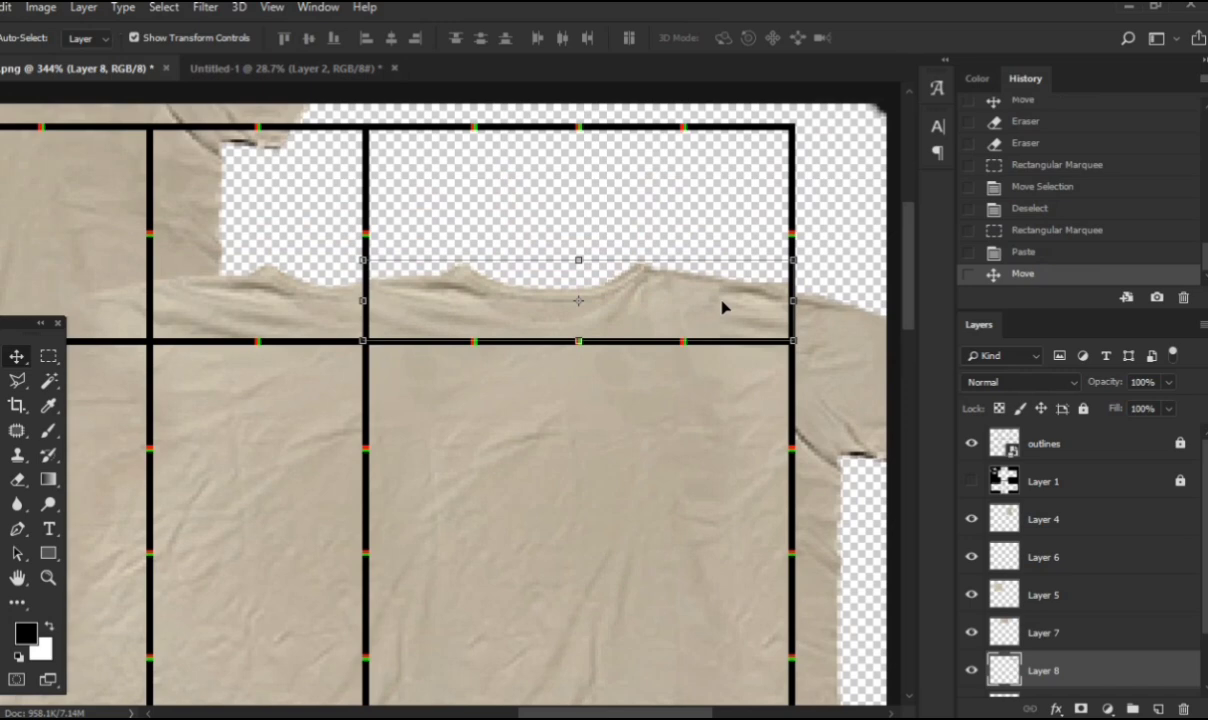
scroll(725, 305, "down", 1)
left_click_drag(797, 342, 474, 270)
scroll(622, 276, "left", 1)
scroll(627, 277, "left", 1)
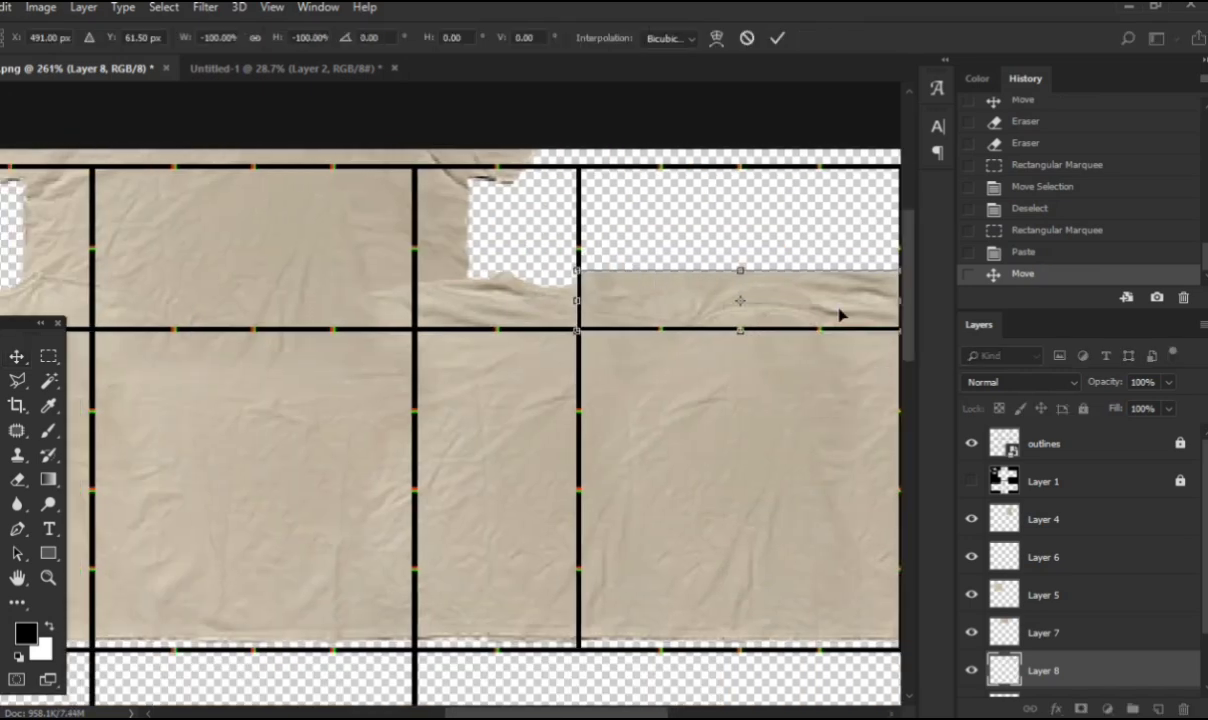
Step: Position the flipped strip along the upper edge of the top torso panel and nudge it up slightly
left_click_drag(838, 313, 339, 208)
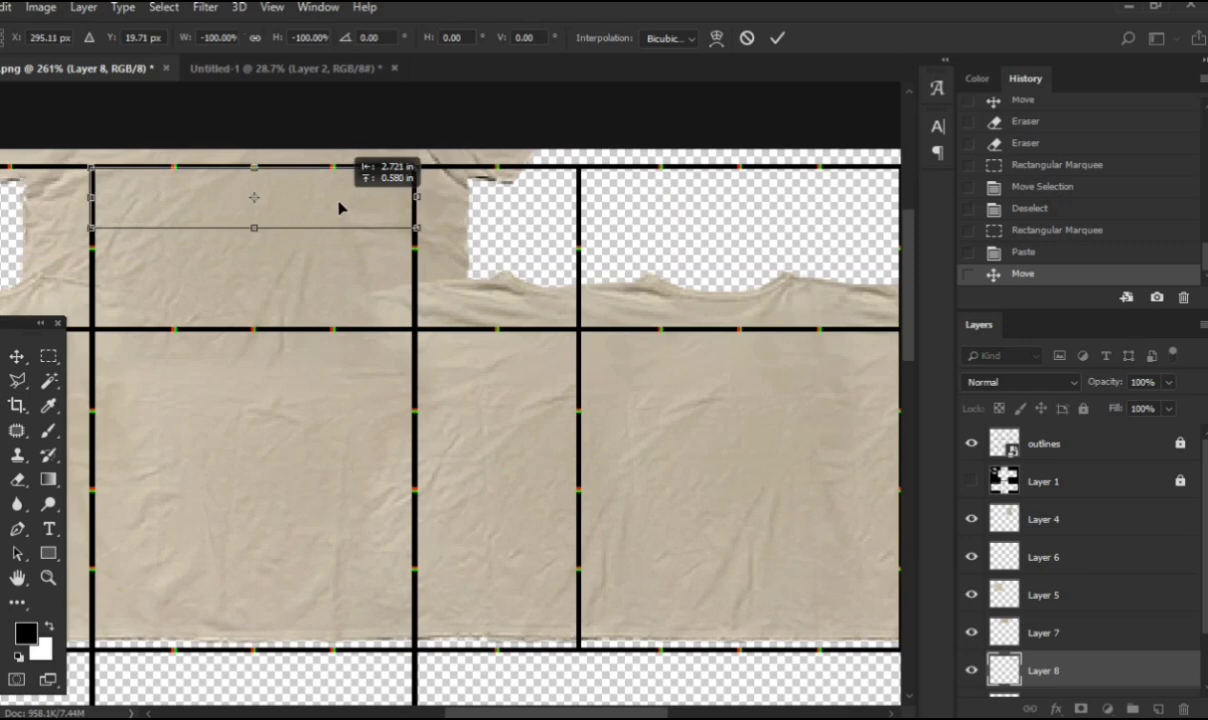
scroll(307, 236, "up", 2)
scroll(898, 241, "left", 2)
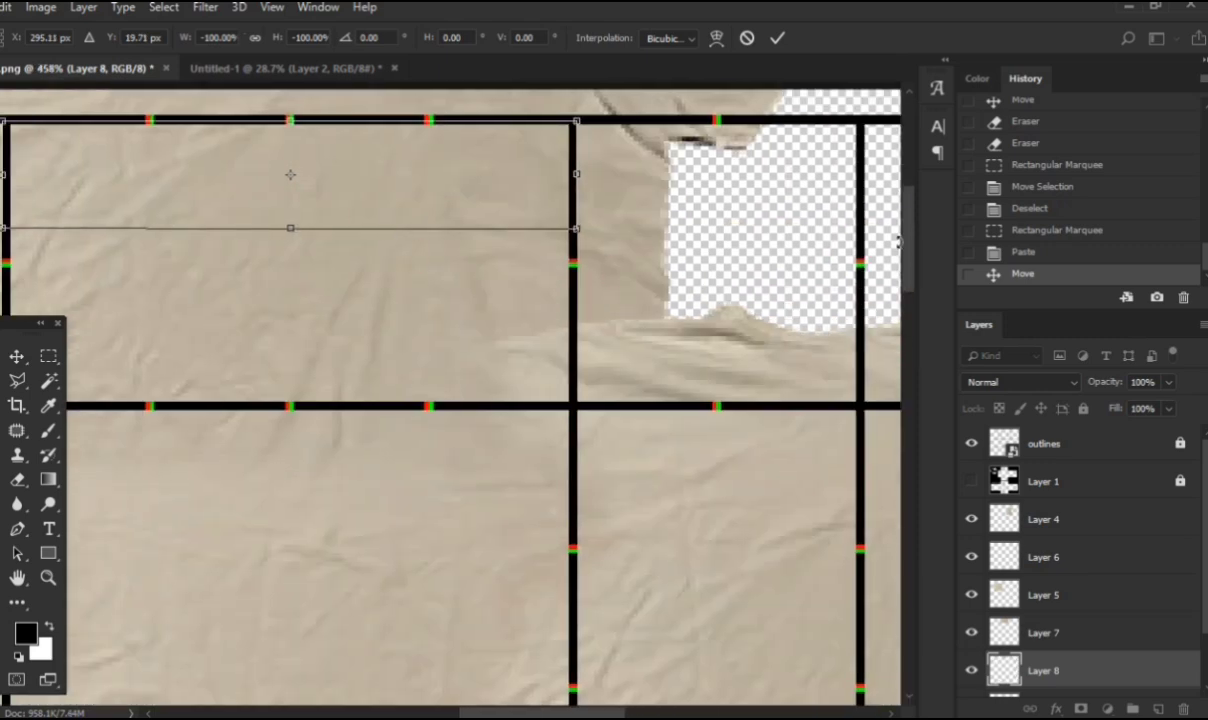
scroll(717, 270, "up", 2)
scroll(717, 270, "left", 4)
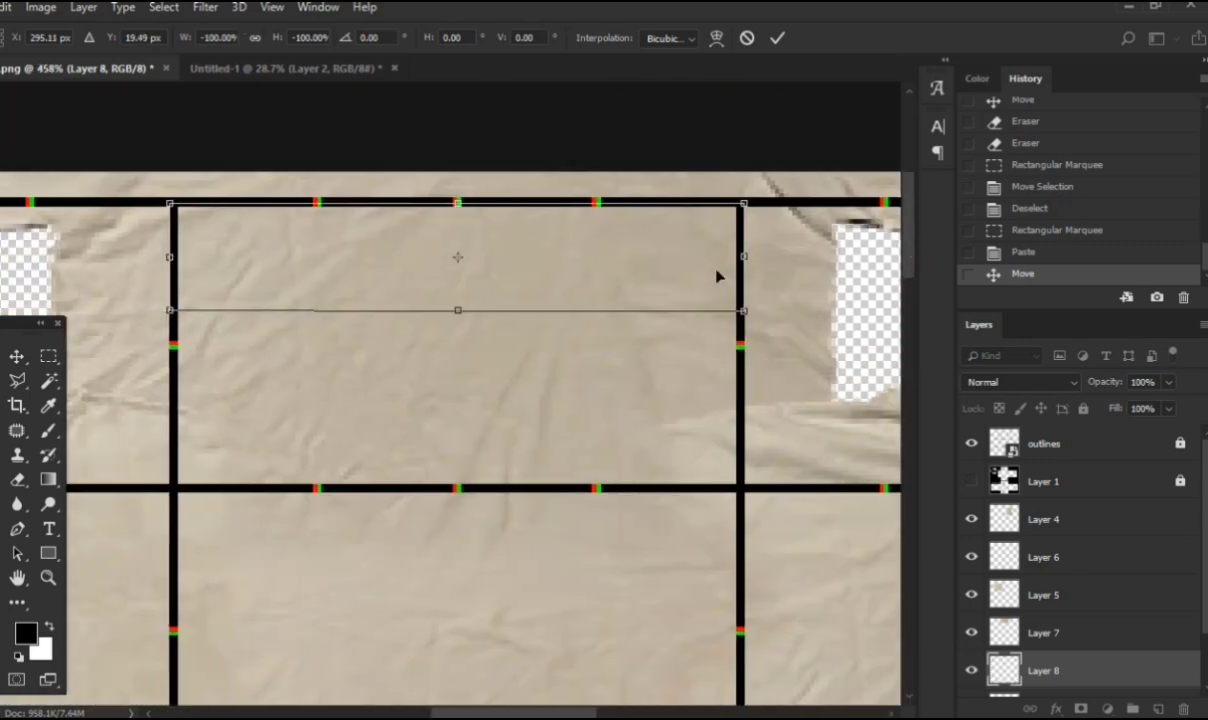
key("Return")
key("Up")
Step: Move Layer 8 above Layer 4 and softly erase the strip's lower edge to blend it into the top torso panel
key("e")
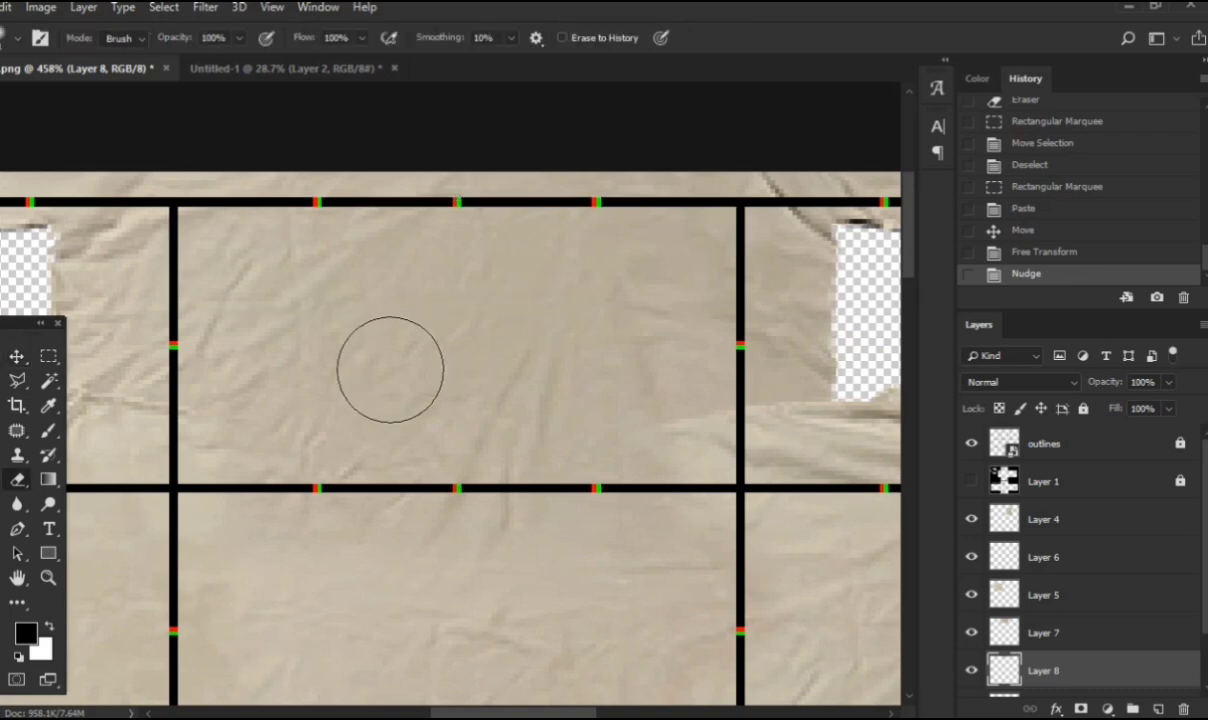
left_click_drag(1100, 668, 1092, 500)
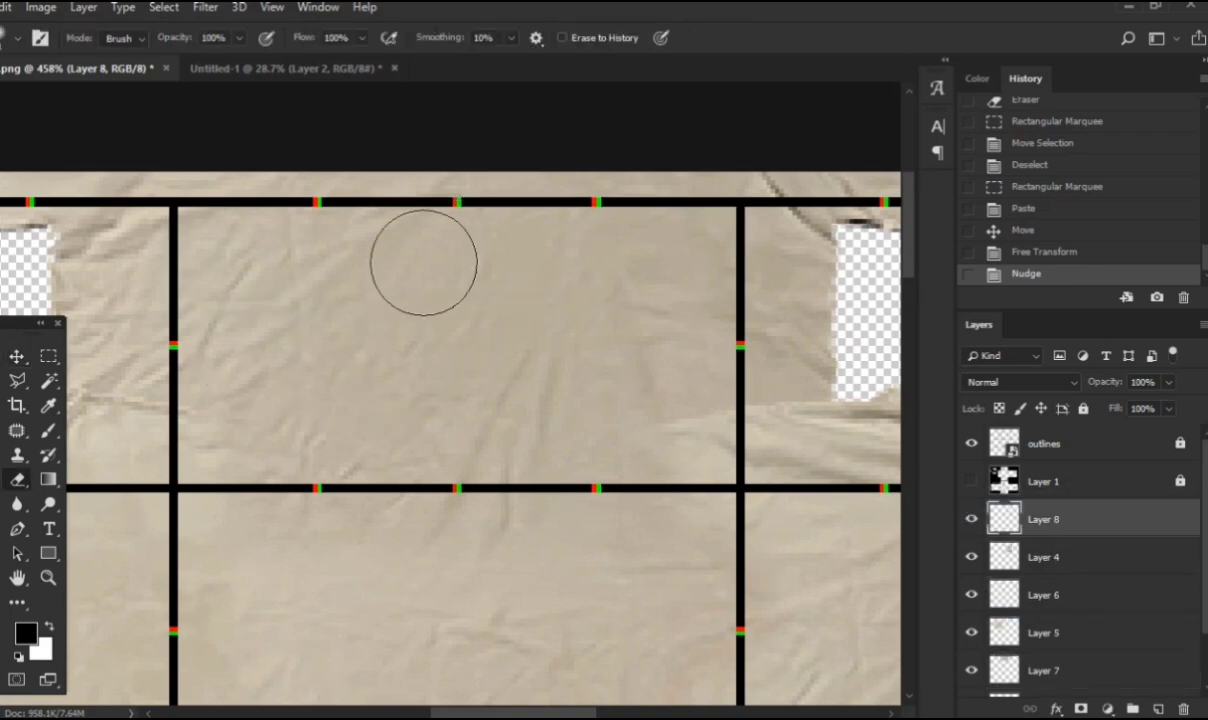
left_click_drag(188, 314, 163, 293)
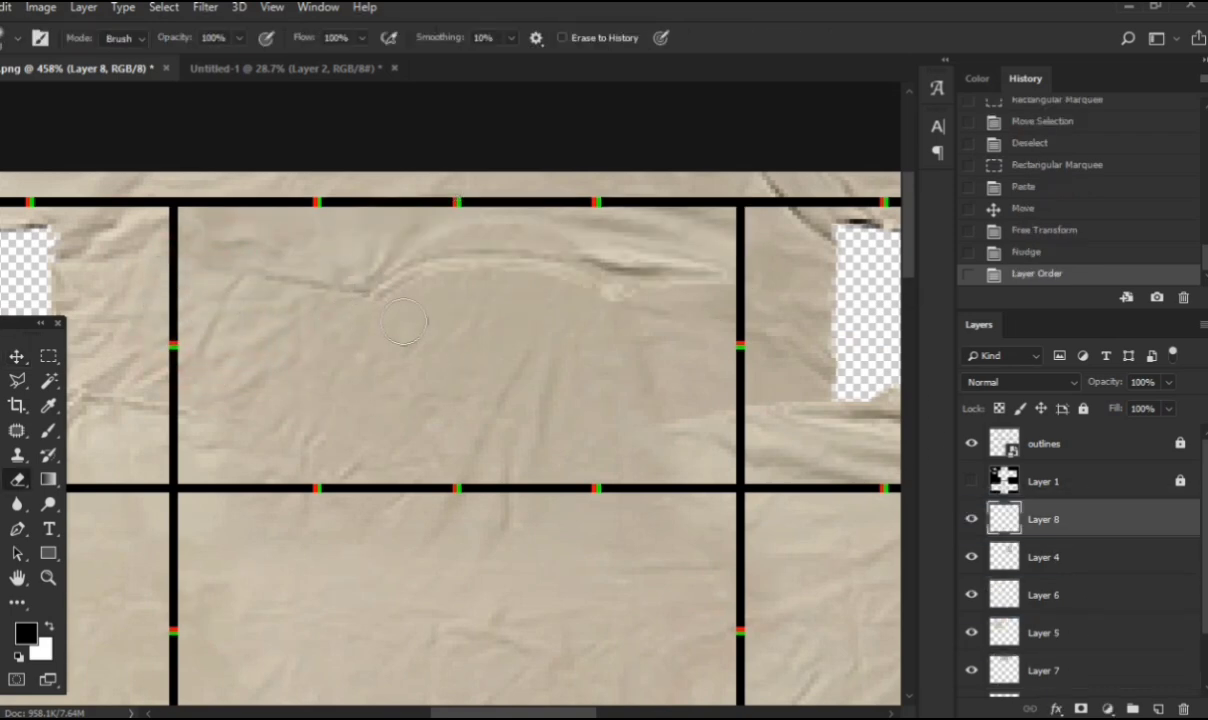
left_click_drag(368, 296, 264, 276)
left_click_drag(338, 319, 355, 320)
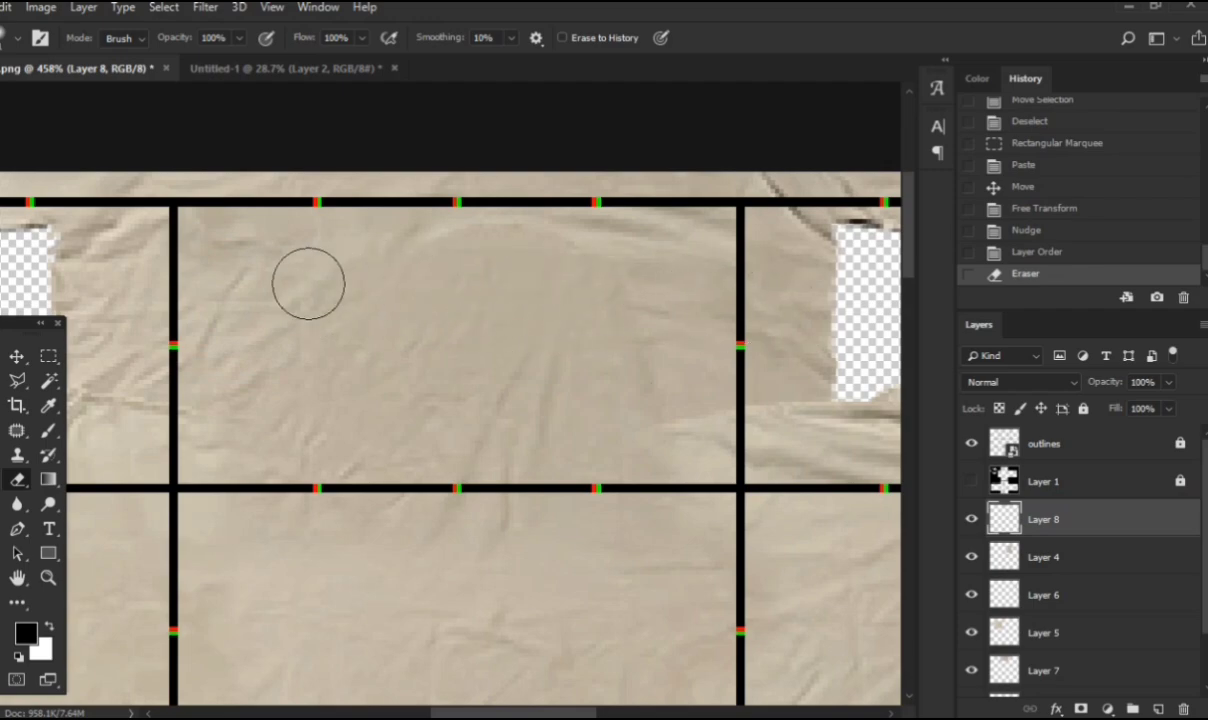
left_click(336, 327)
Step: Erase a little more of Layer 8 near the middle of the top torso panel to smooth the blend
scroll(356, 324, "down", 12)
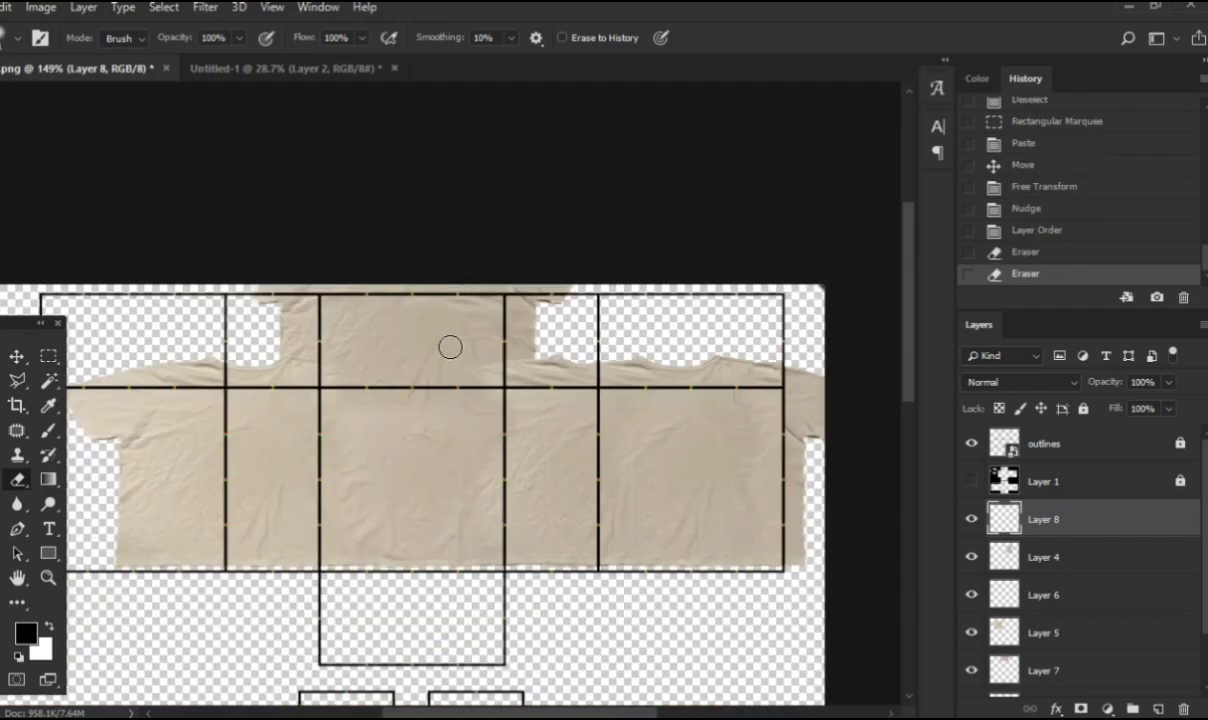
scroll(450, 348, "up", 1)
scroll(425, 315, "down", 7)
scroll(410, 280, "up", 3)
scroll(410, 268, "up", 2)
scroll(400, 260, "up", 4)
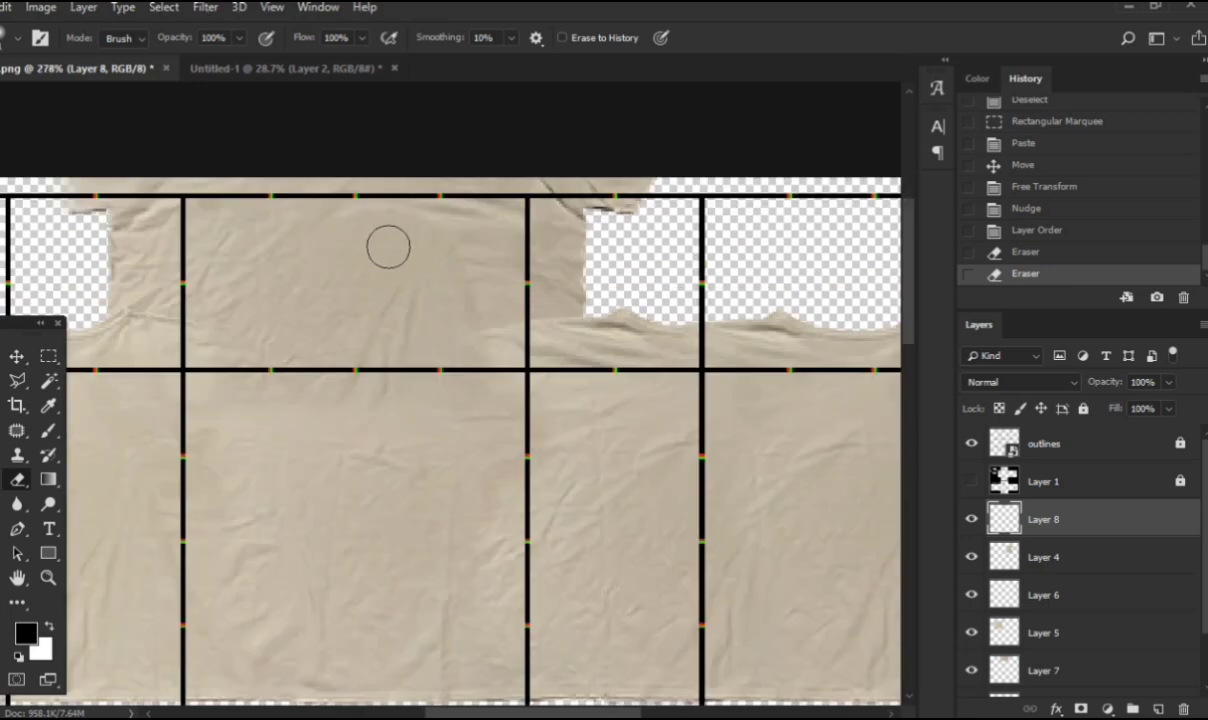
left_click_drag(414, 260, 361, 294)
scroll(469, 305, "down", 8)
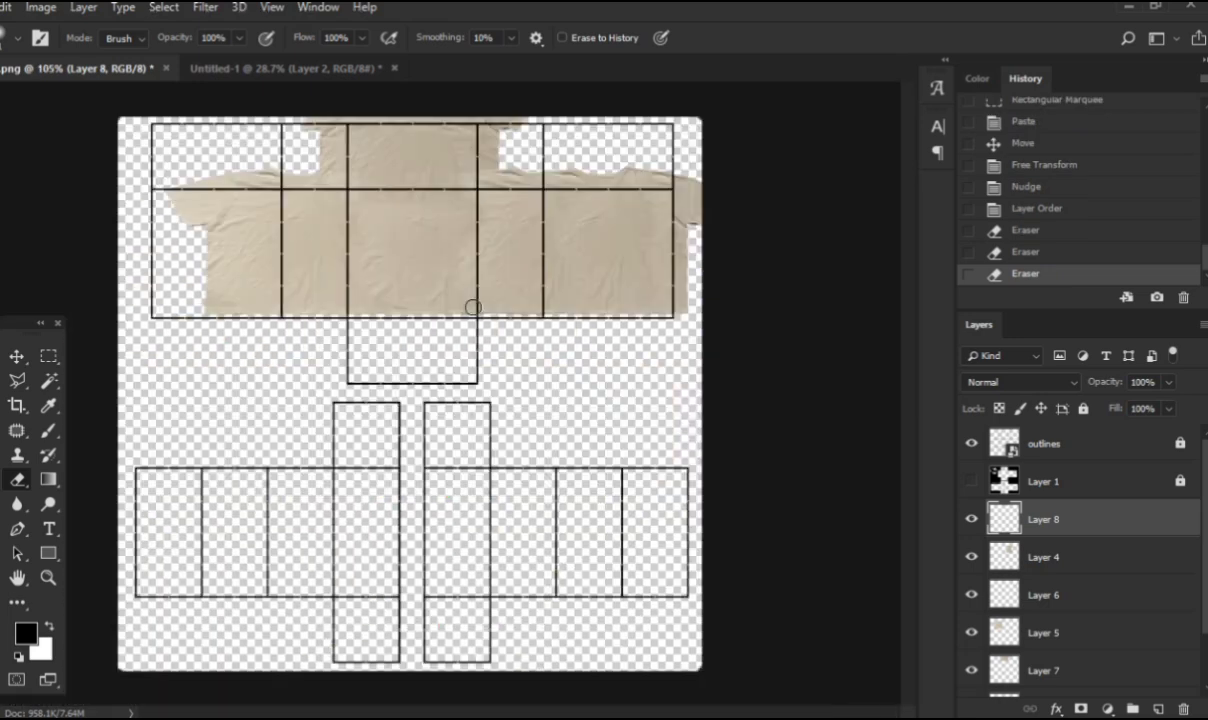
scroll(466, 307, "up", 4)
key("v")
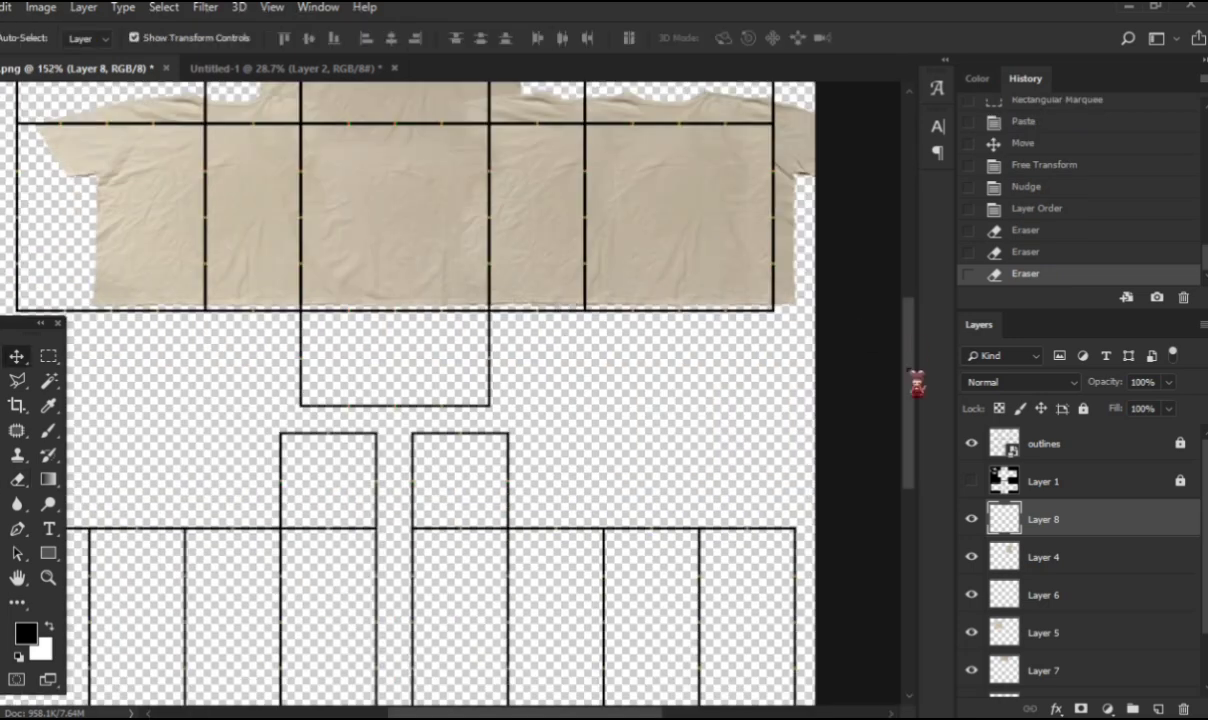
scroll(660, 345, "down", 2)
scroll(660, 345, "left", 3)
key("ctrl+v")
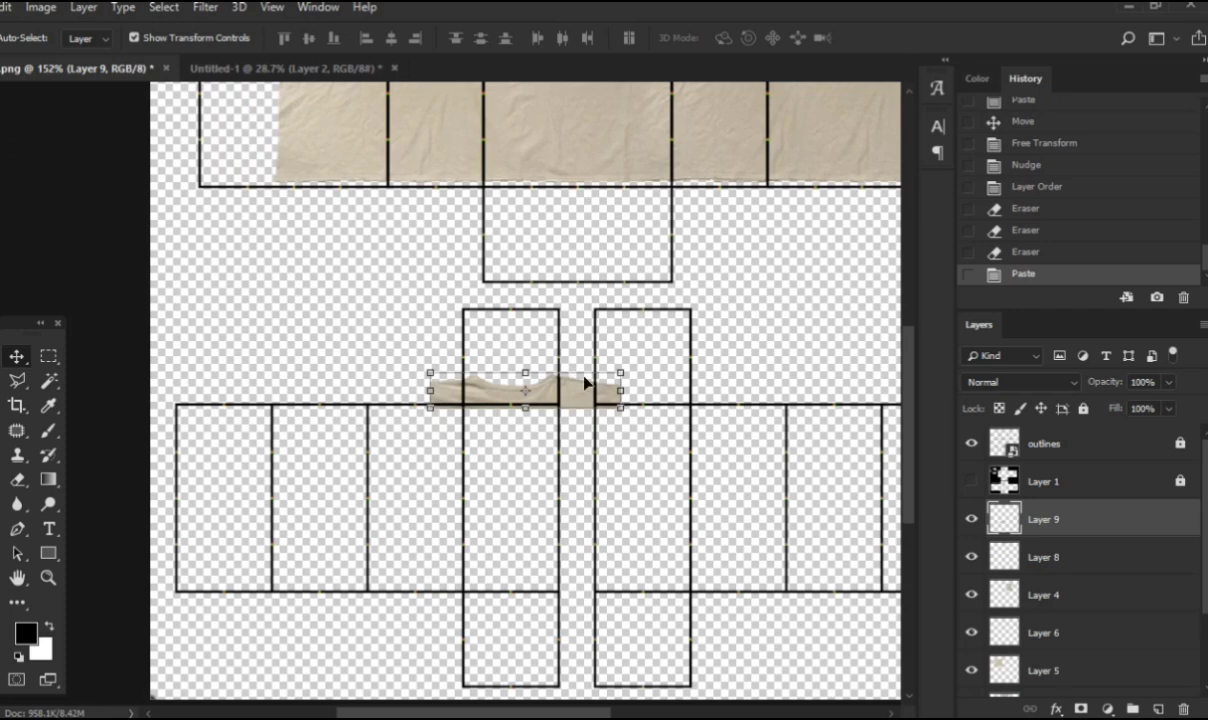
key("Delete")
Step: Duplicate Layer 3's shirt from the back torso panel and place the copy over the first set of arm panels
scroll(631, 340, "down", 5)
scroll(628, 340, "left", 2)
scroll(632, 342, "up", 5)
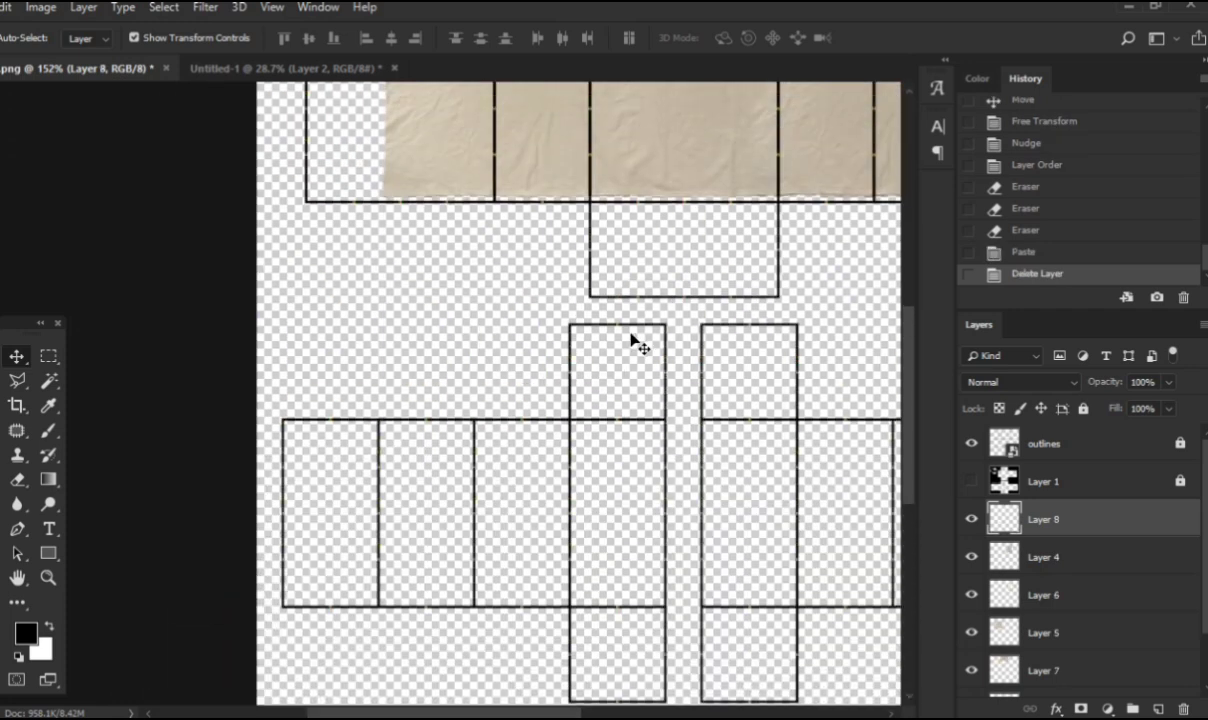
scroll(634, 338, "up", 2)
scroll(645, 326, "right", 4)
left_click(720, 203)
scroll(674, 342, "down", 3)
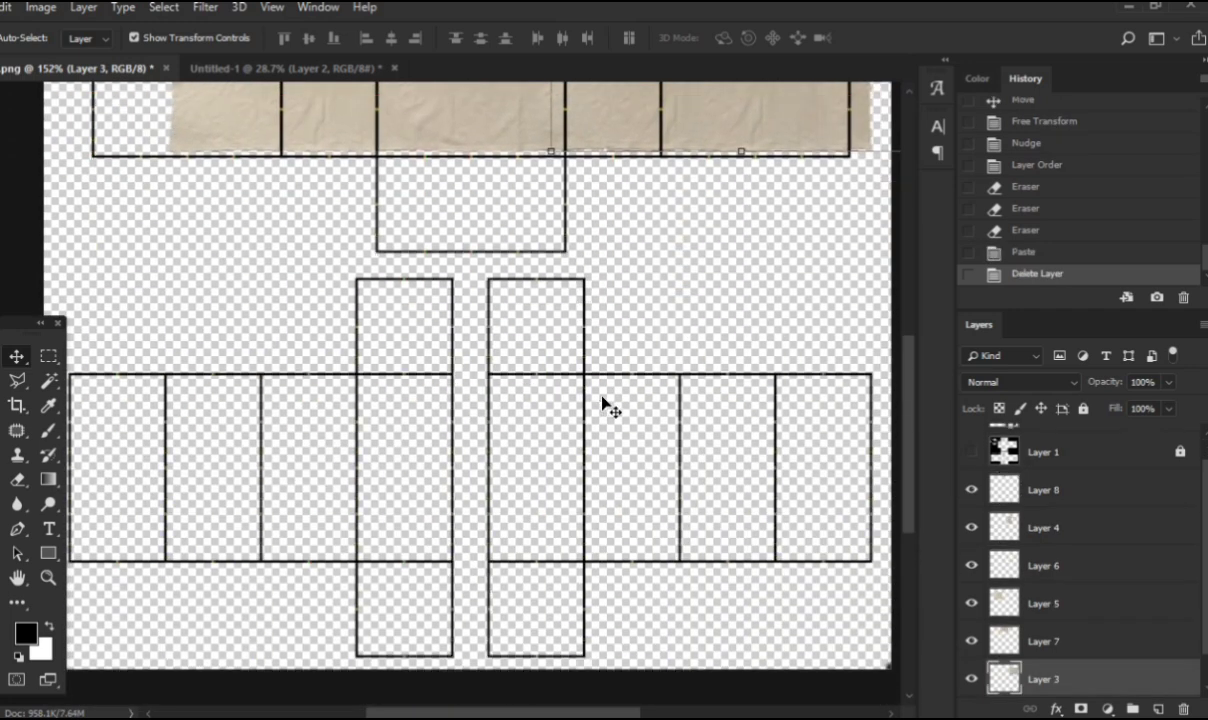
key("ctrl+v")
left_click_drag(518, 400, 281, 376)
scroll(350, 394, "up", 4)
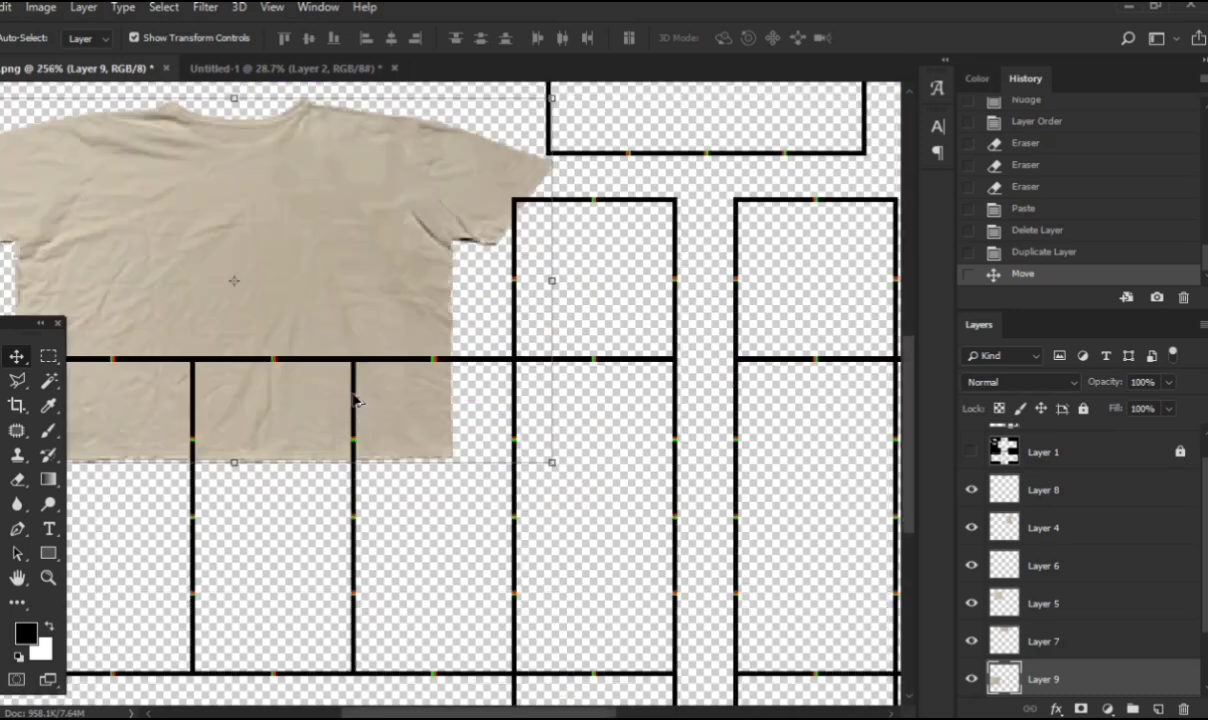
Step: Reposition the shirt fabric over the arm template and duplicate it alongside so the copy overlaps the original
left_click_drag(357, 400, 369, 396)
scroll(400, 392, "left", 3)
mouse_move(461, 389)
left_mouse_down()
mouse_move(439, 399)
mouse_move(431, 493)
mouse_move(558, 383)
mouse_move(558, 405)
left_mouse_up()
scroll(447, 400, "right", 3)
scroll(447, 400, "right", 3)
Step: Erase the copy's sleeve and hard side edge where the two shirts overlap, and shift the copy slightly to align it
key("e")
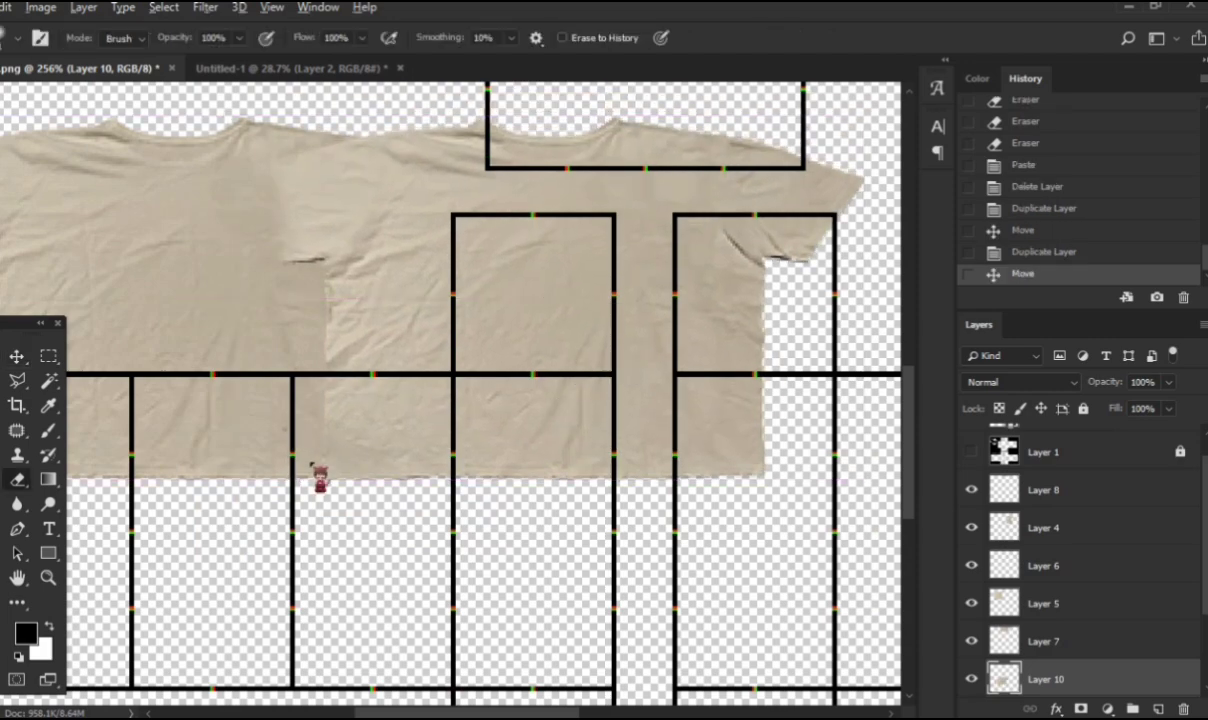
left_click_drag(324, 501, 294, 288)
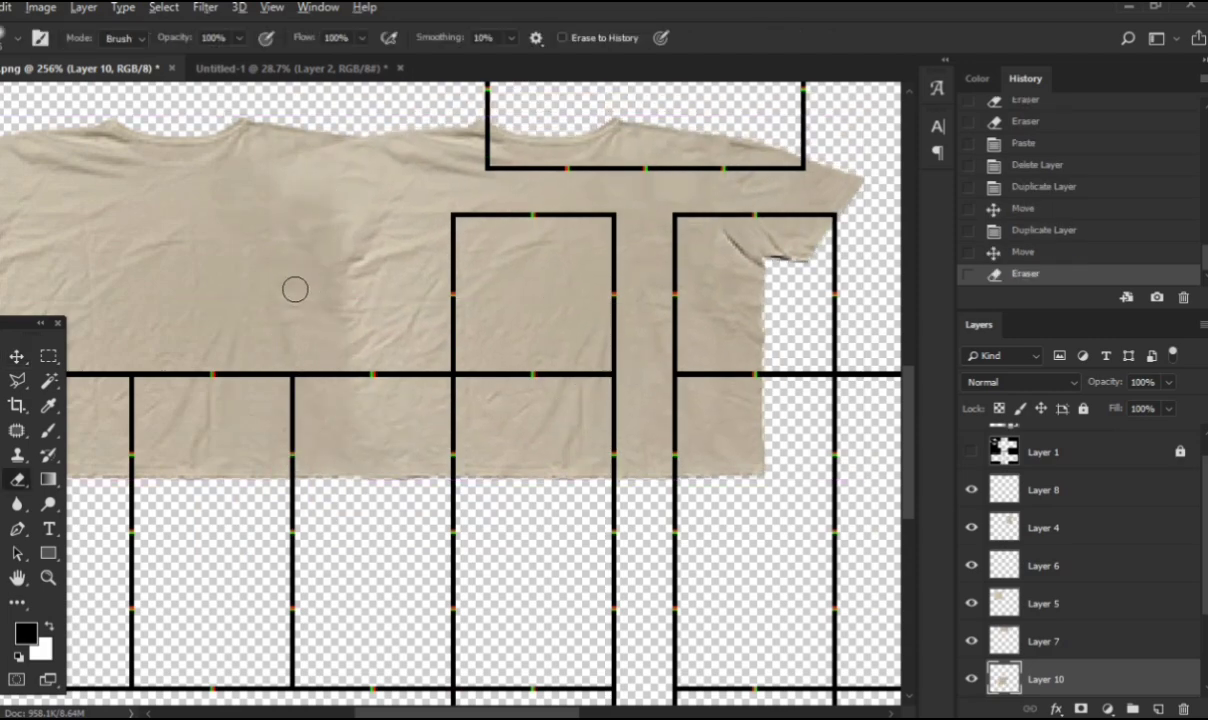
scroll(294, 288, "down", 3)
key("v")
scroll(352, 376, "up", 3)
scroll(350, 374, "up", 2)
left_click_drag(353, 376, 355, 378)
scroll(355, 380, "down", 6)
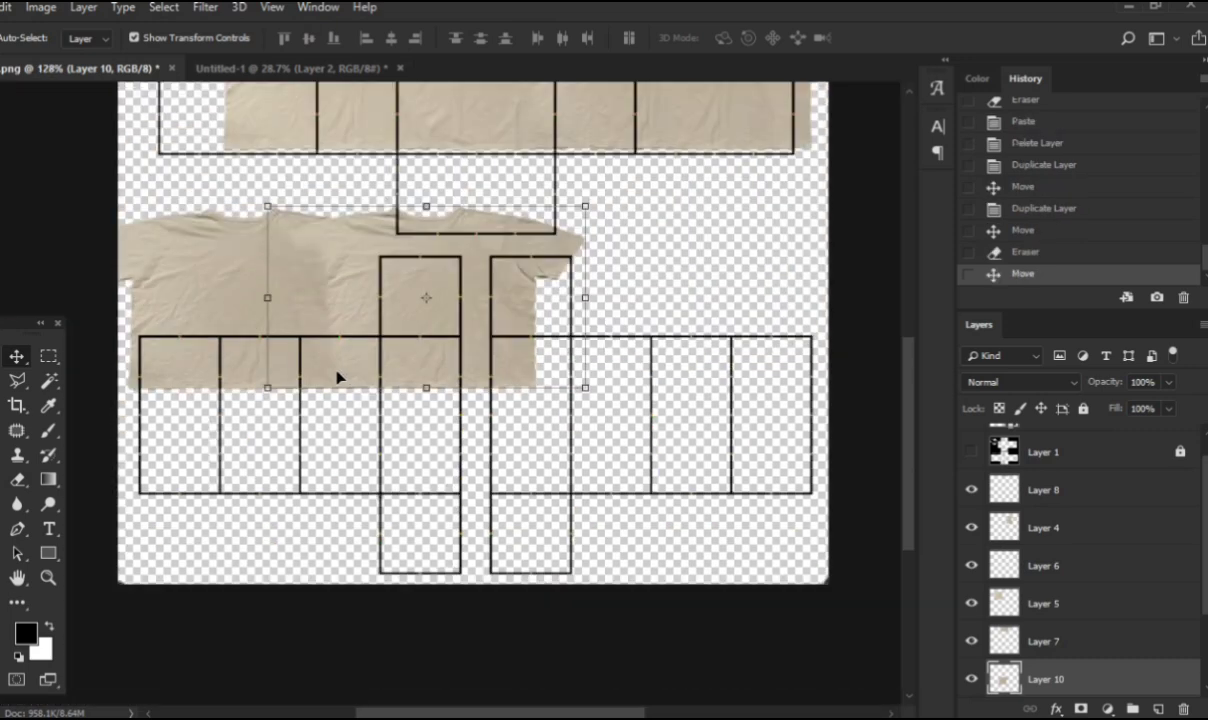
Step: Select both lower shirt layers and duplicate them sideways to extend the fabric across the second arm template
left_click(227, 356, "shift")
scroll(227, 356, "right", 5)
left_click_drag(124, 319, 494, 356)
scroll(370, 356, "left", 3)
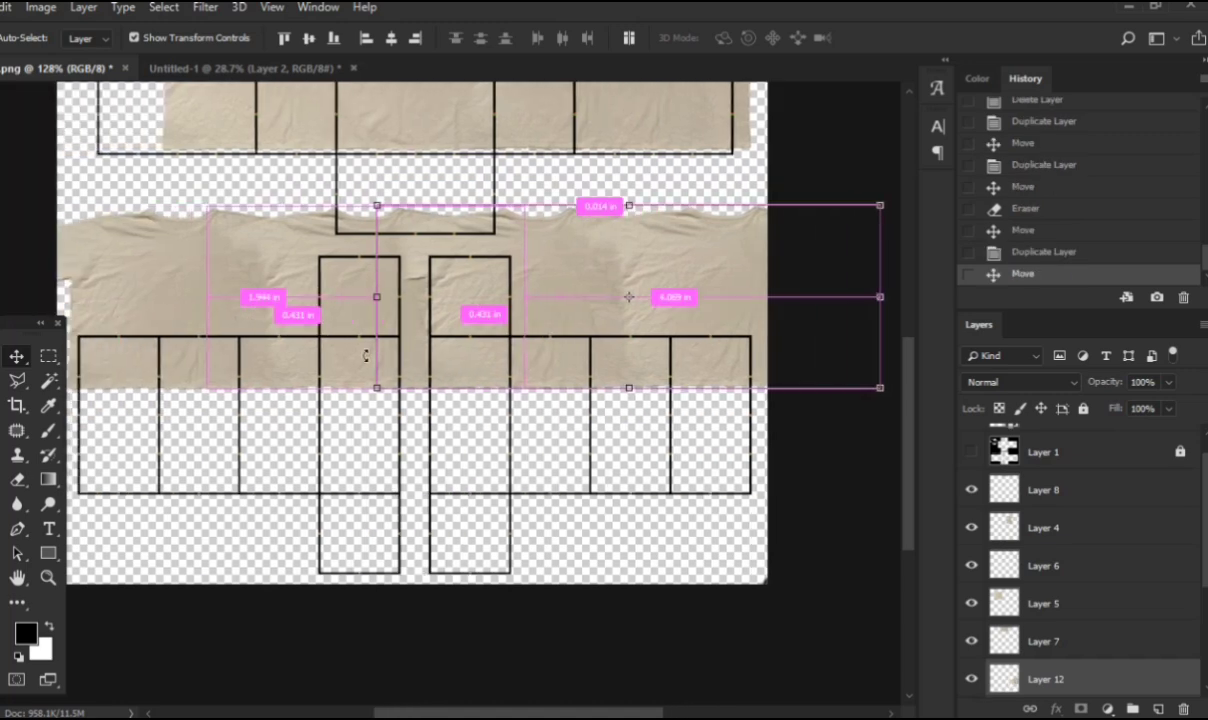
left_click(355, 525)
Step: Show the black template mask in Layer 1 and hide the outlines layer
scroll(381, 483, "up", 3)
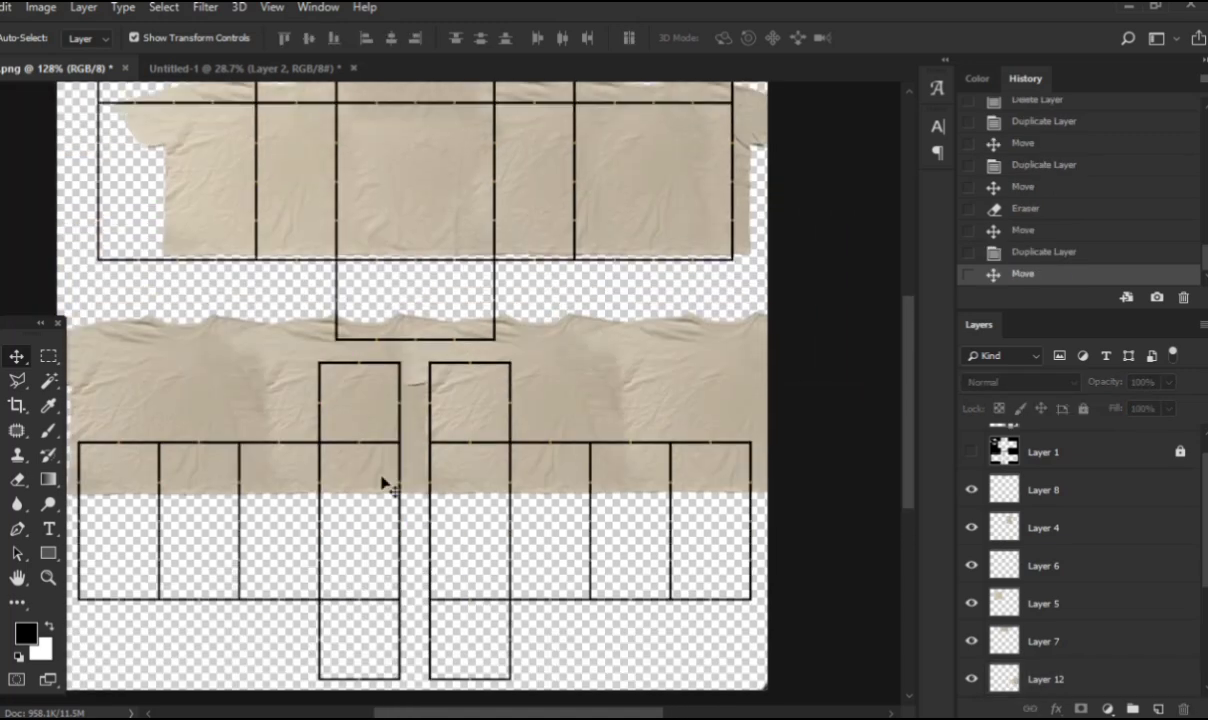
scroll(1038, 500, "up", 1)
left_click(971, 482)
left_click(971, 443)
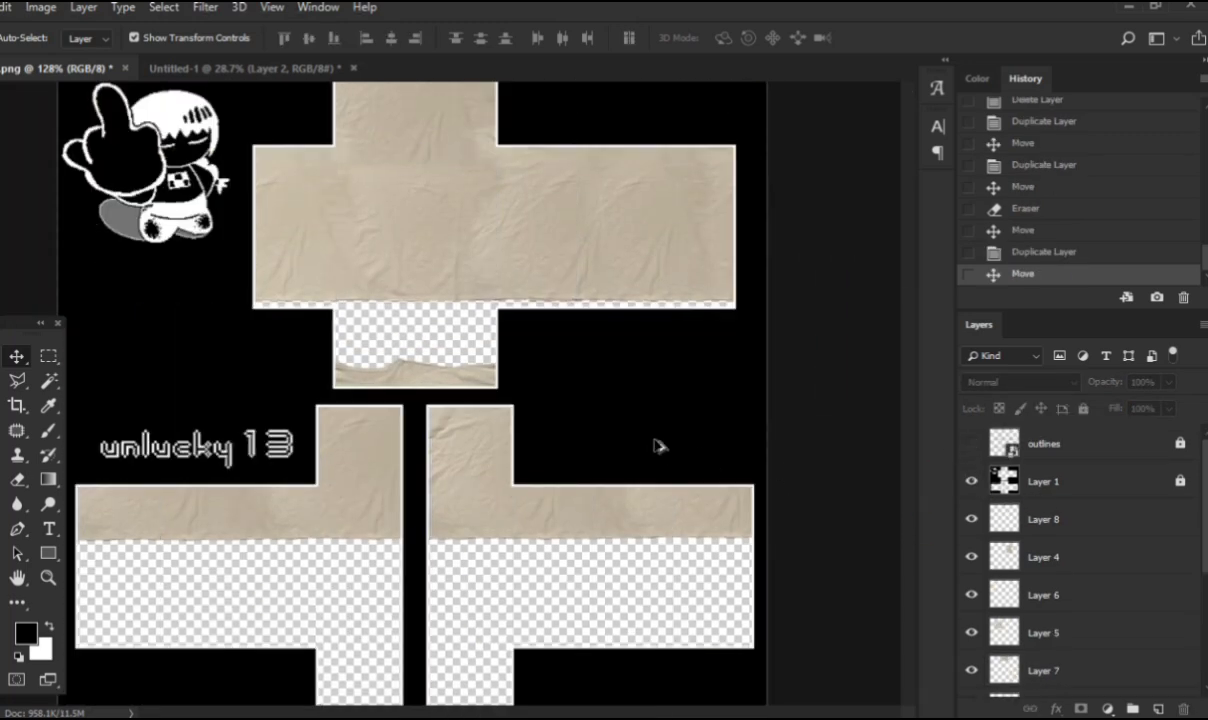
Step: Erase the stray fabric from the torso's lower flap on Layer 10 and Layer 11
scroll(453, 410, "down", 3)
scroll(408, 415, "up", 4)
left_click(394, 453)
scroll(394, 453, "up", 4)
key("e")
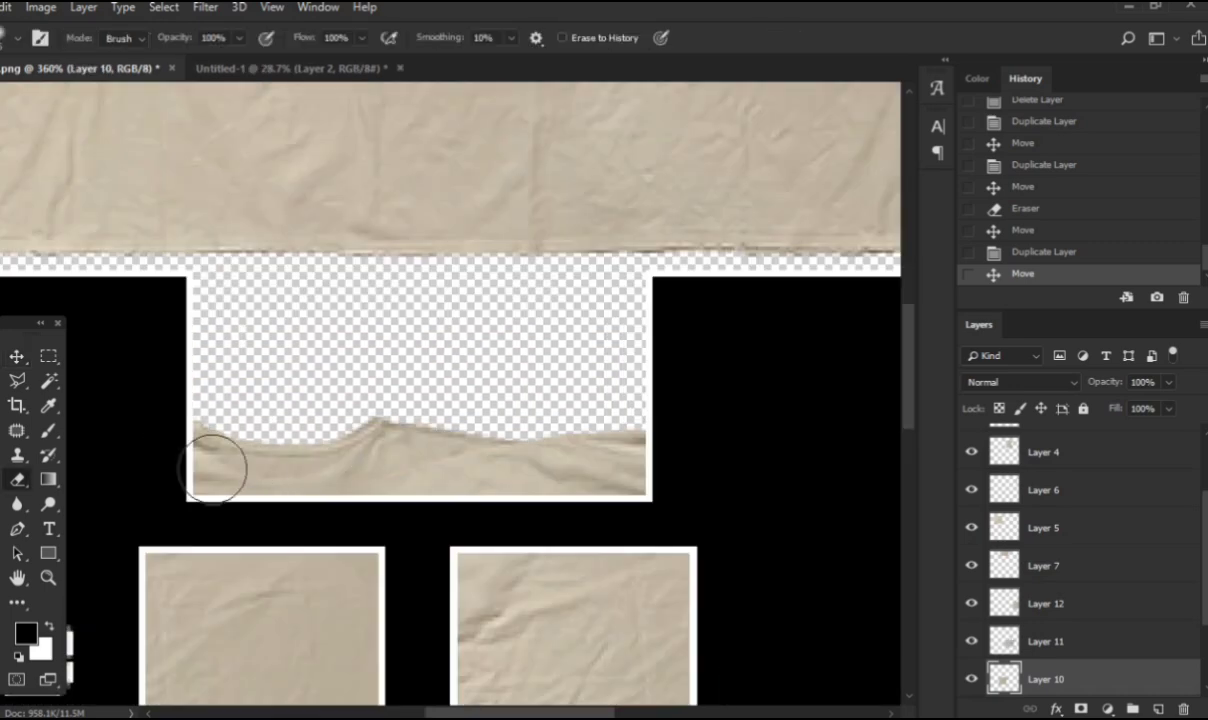
left_click_drag(164, 472, 689, 447)
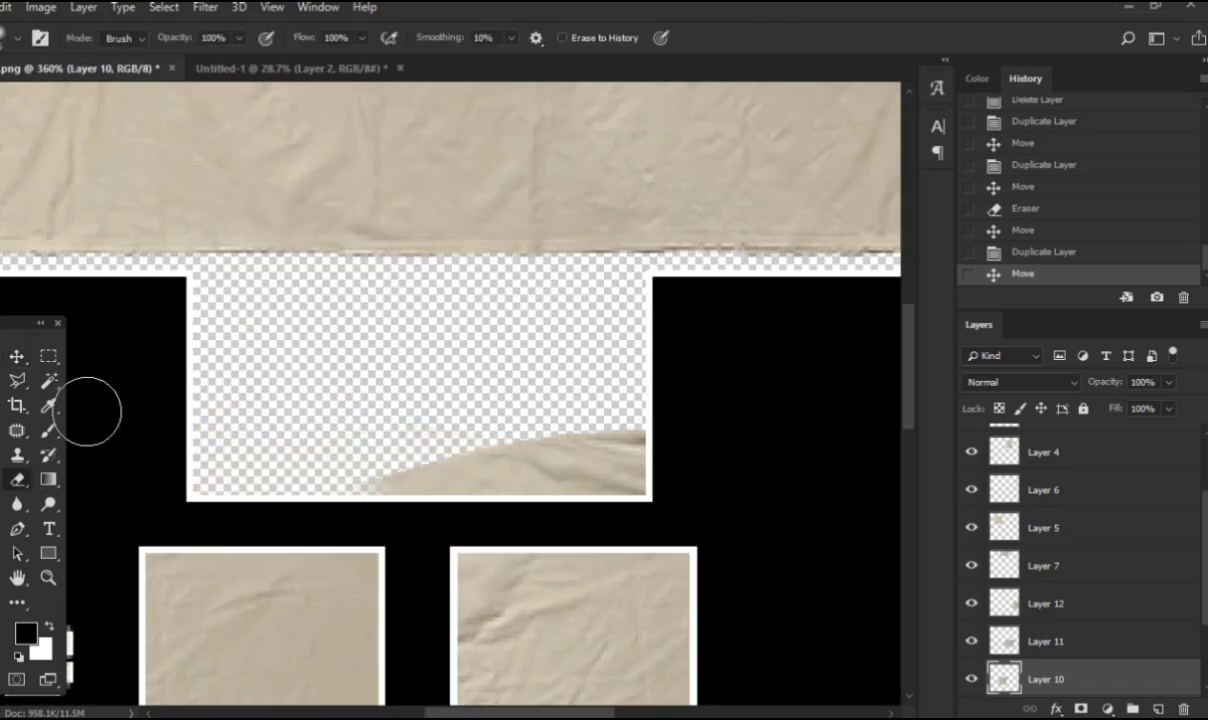
key("v")
left_click(574, 483)
key("e")
left_click_drag(291, 472, 747, 468)
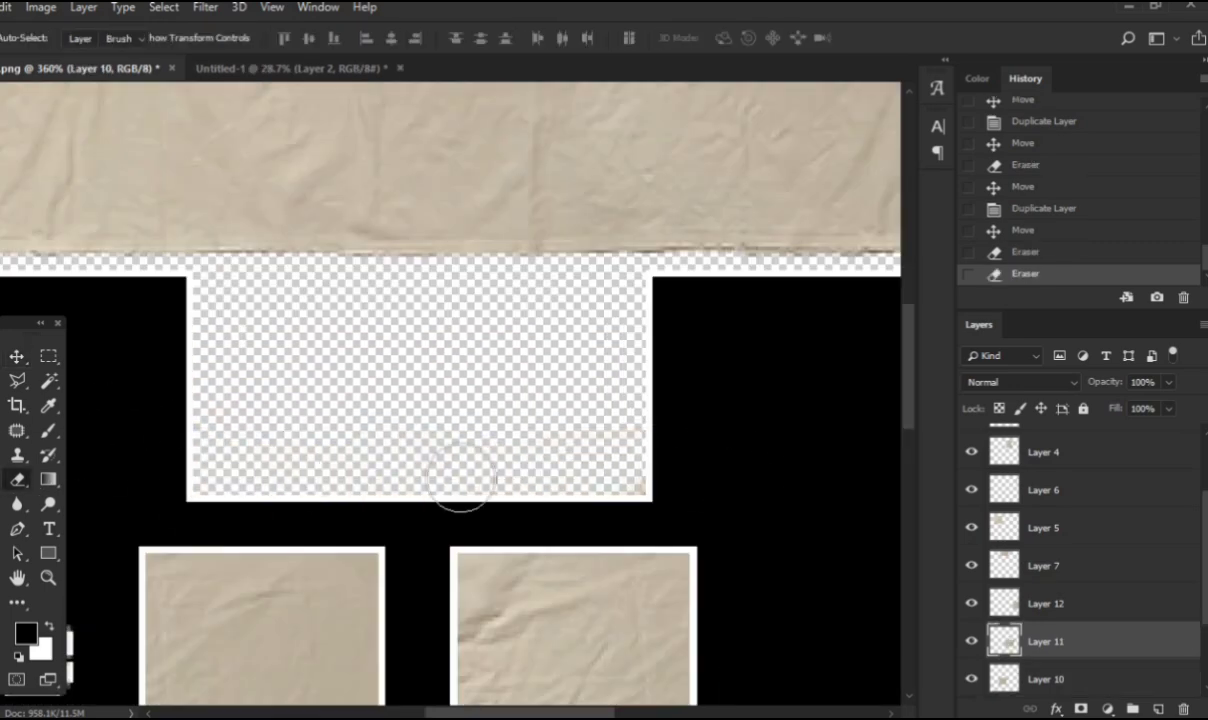
left_click(354, 378)
scroll(431, 367, "down", 5)
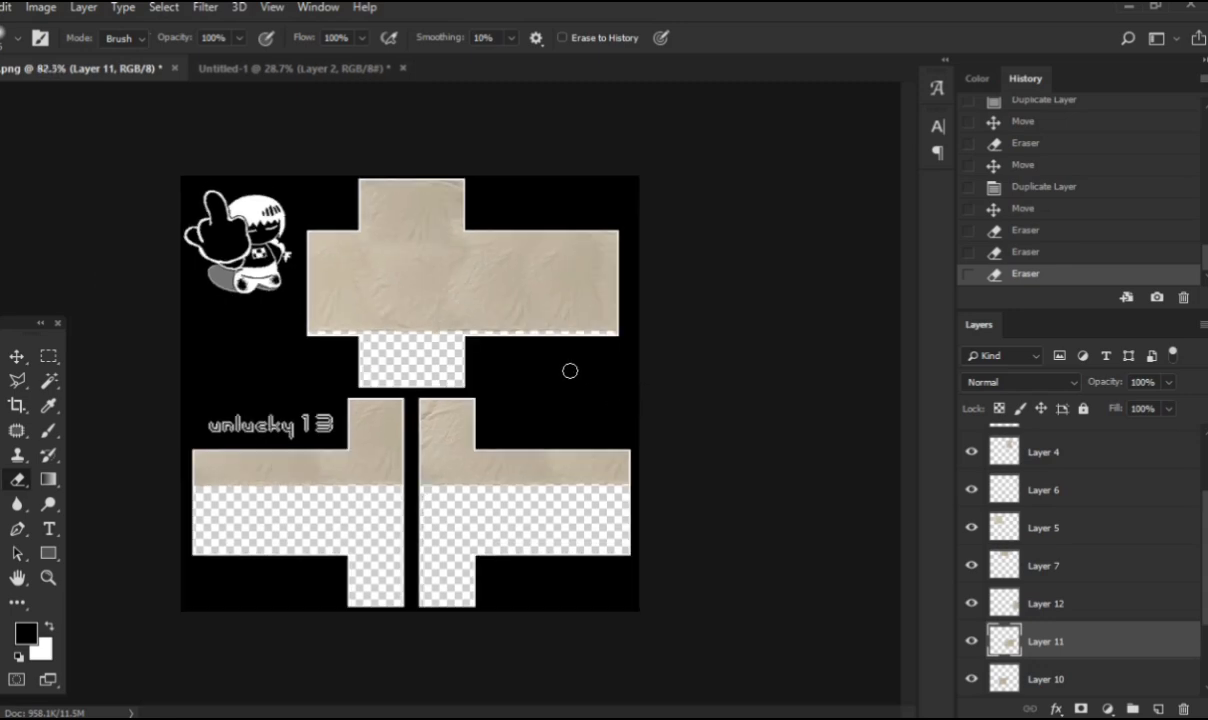
Step: Examine the fabric seams across the torso template and select Layer 2 on the front panel
scroll(445, 278, "up", 3)
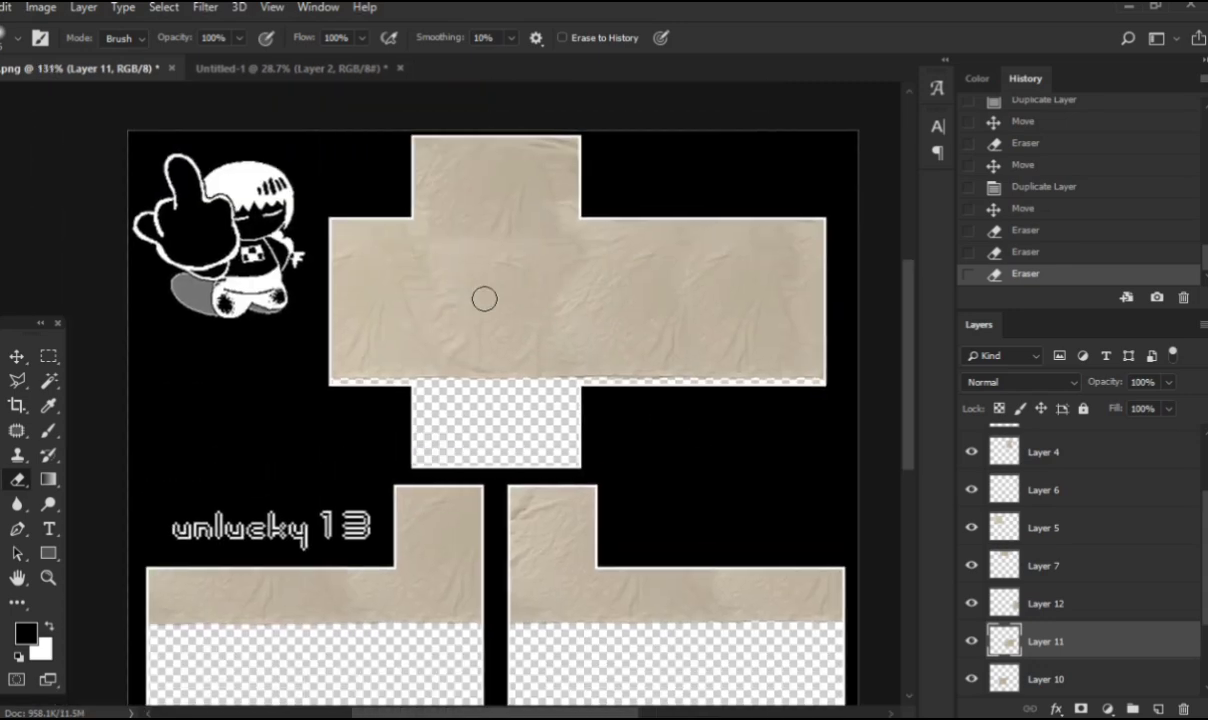
key("v")
scroll(603, 318, "up", 3)
scroll(526, 280, "up", 4)
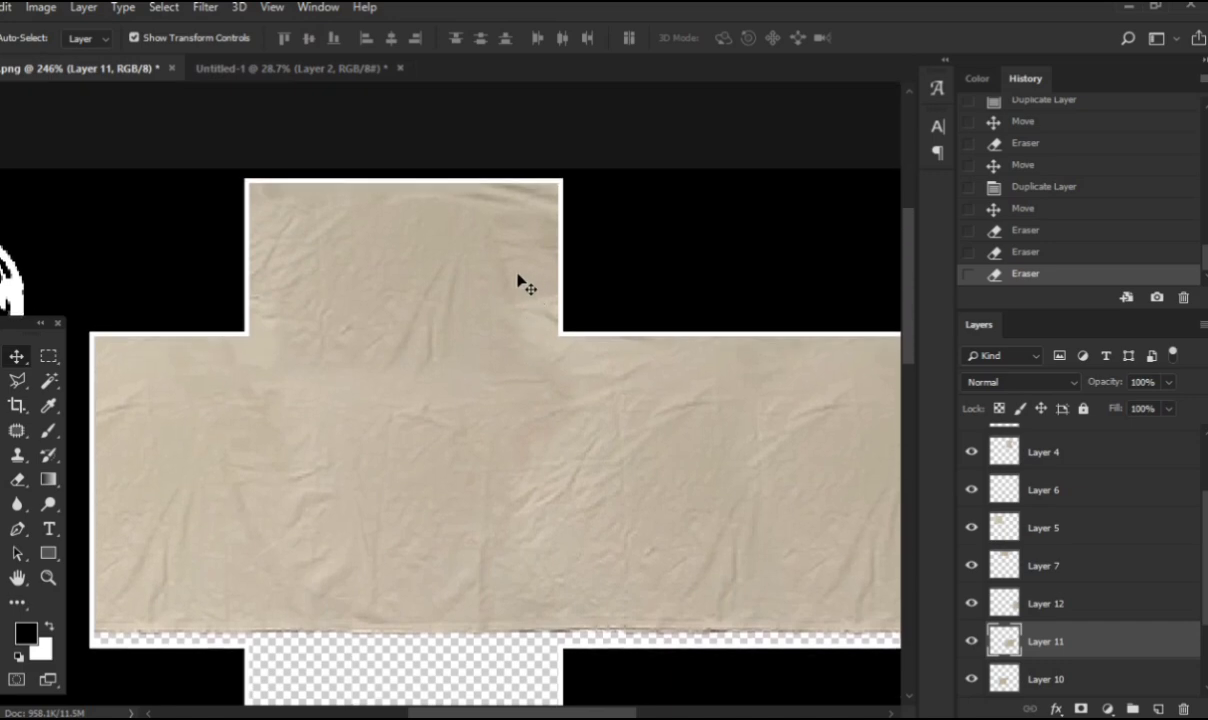
scroll(474, 396, "down", 3)
scroll(566, 345, "right", 3)
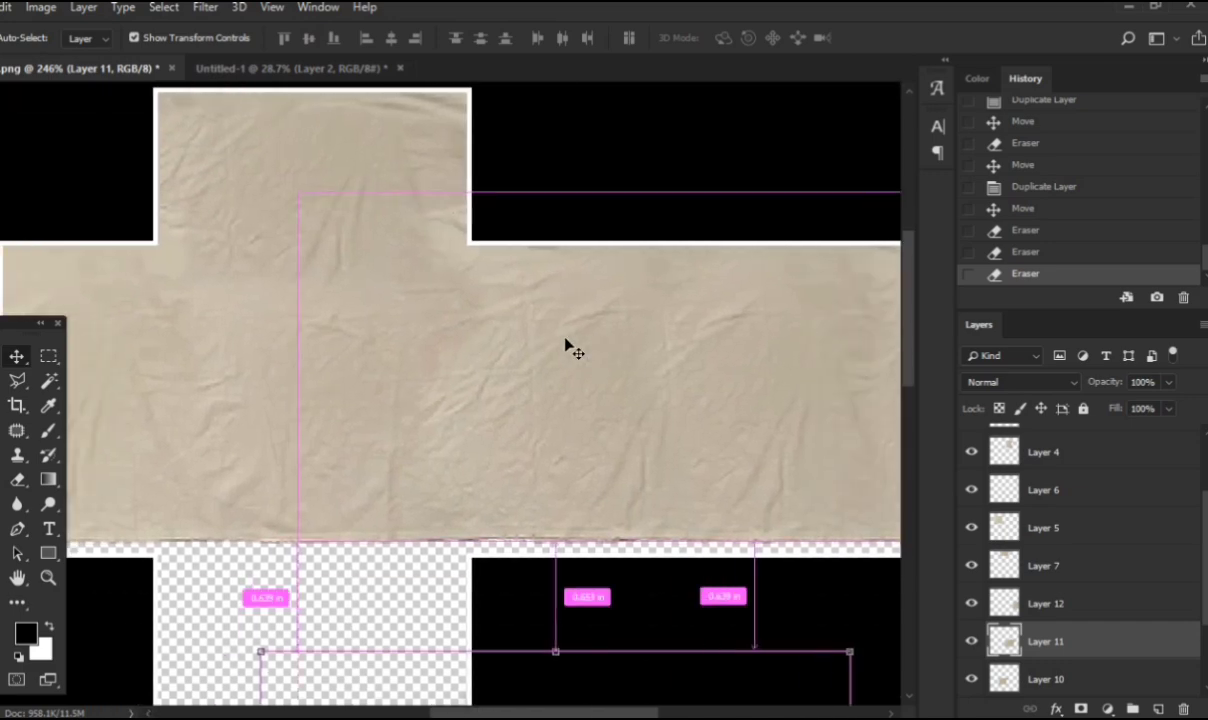
scroll(466, 412, "left", 3)
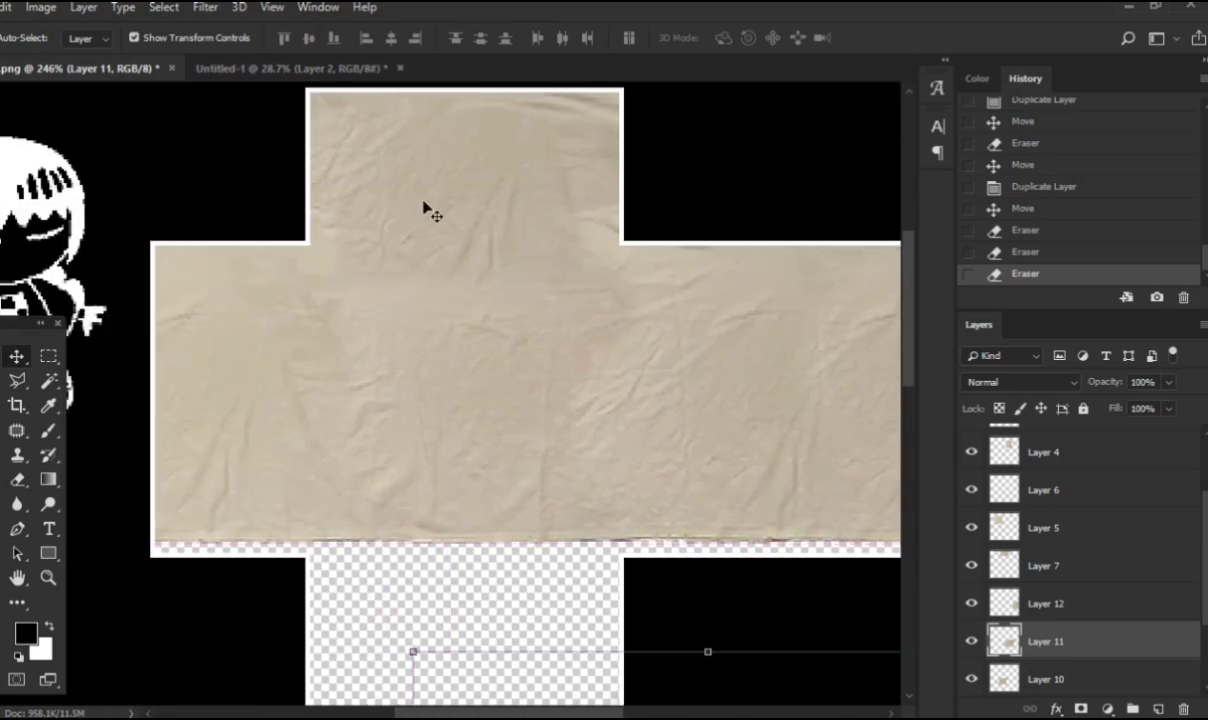
scroll(445, 370, "down", 5)
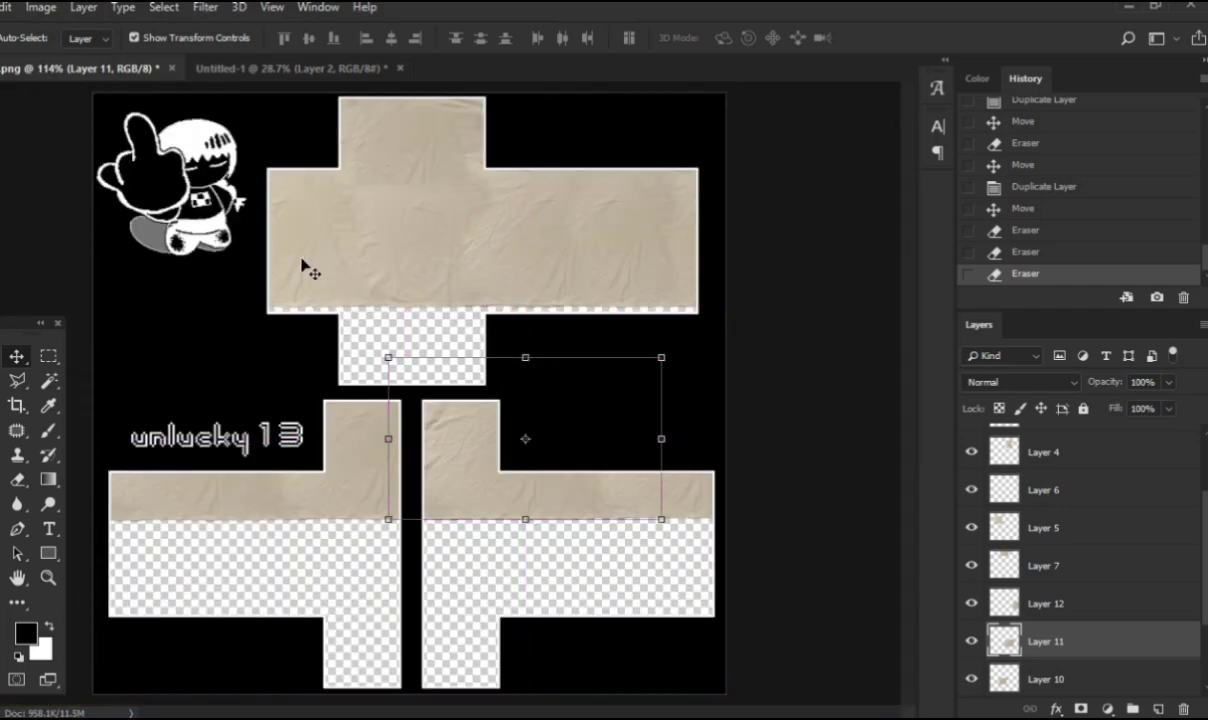
scroll(415, 292, "up", 4)
scroll(425, 400, "up", 3)
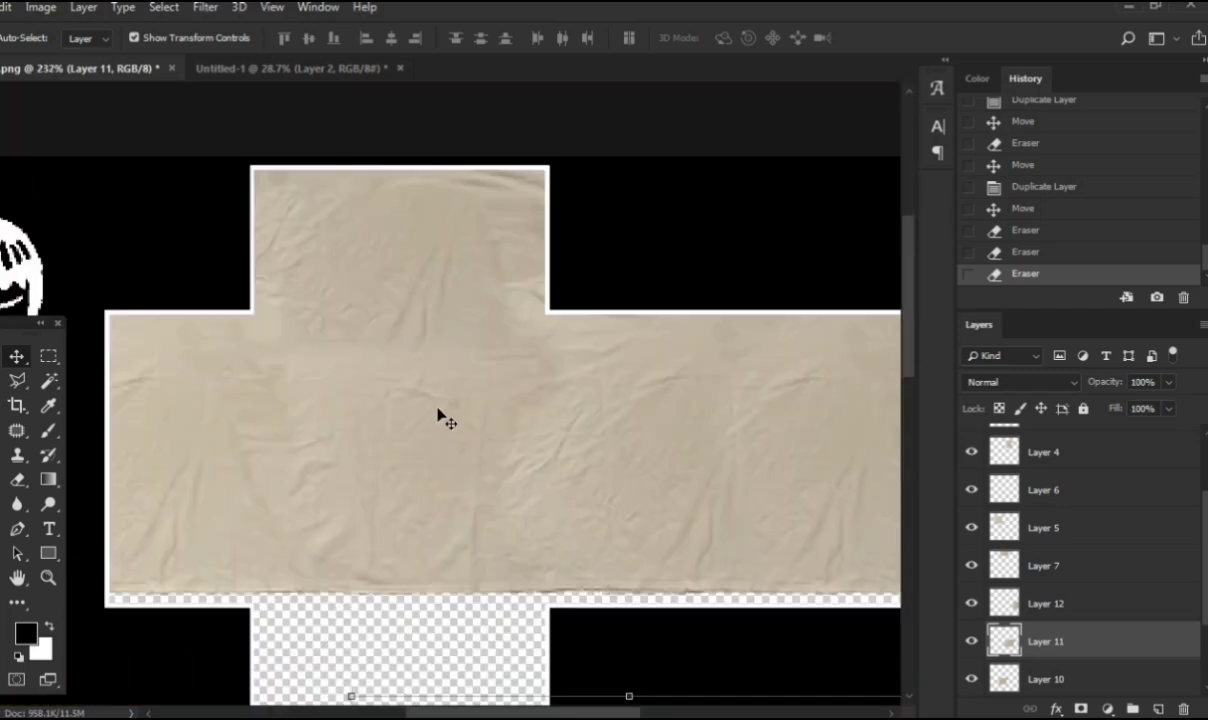
mouse_move(438, 414)
left_mouse_down()
mouse_move(434, 391)
mouse_move(434, 426)
left_mouse_up()
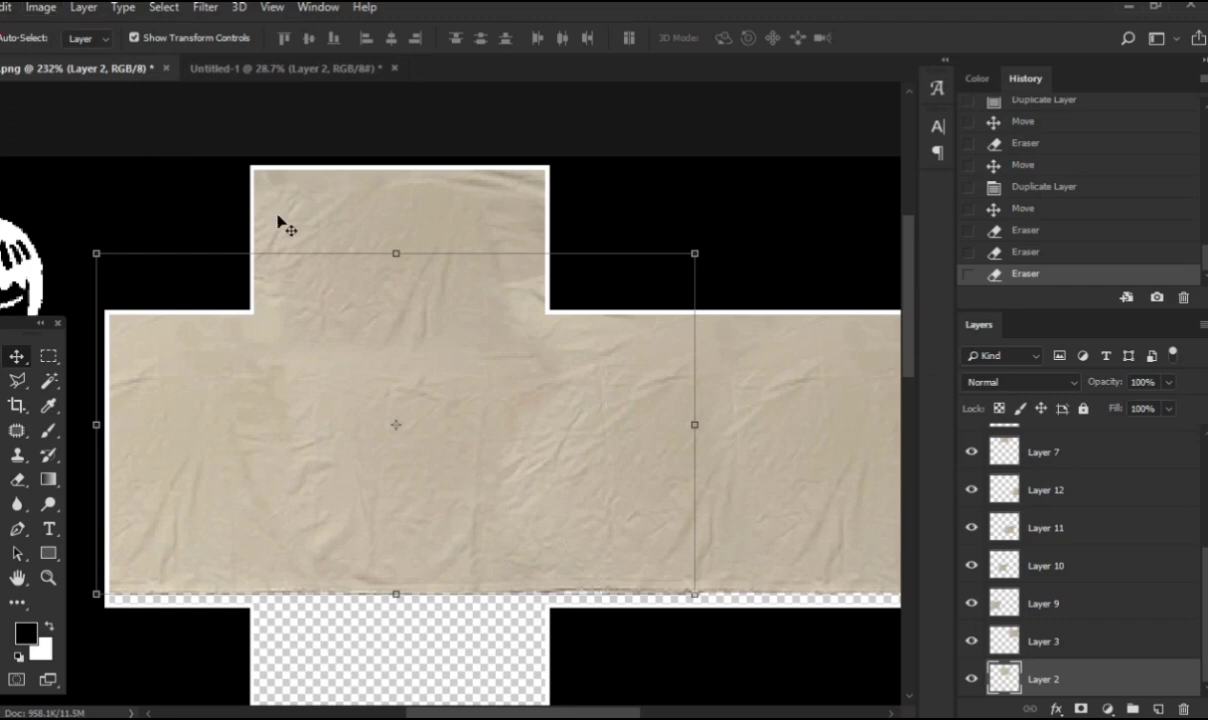
left_click(46, 8)
mouse_move(72, 52)
left_click(280, 52)
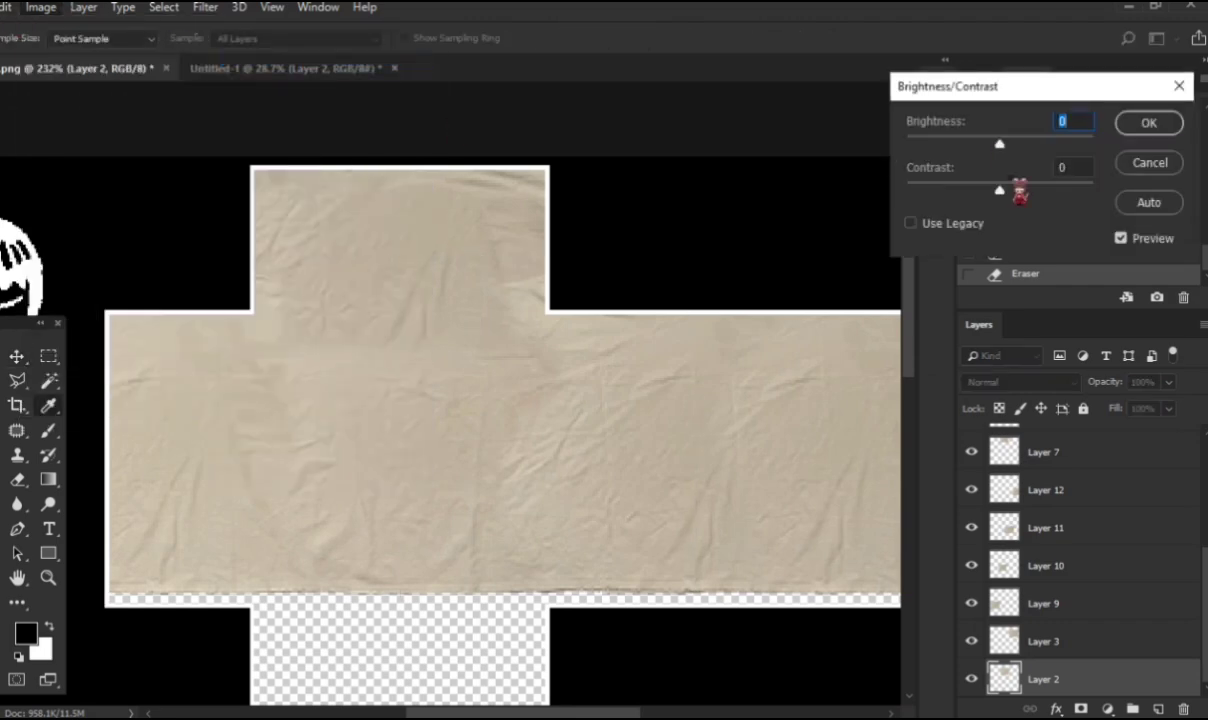
left_click_drag(1000, 145, 1003, 147)
left_click_drag(1002, 191, 1034, 190)
left_click_drag(1003, 146, 1006, 149)
left_click(1179, 87)
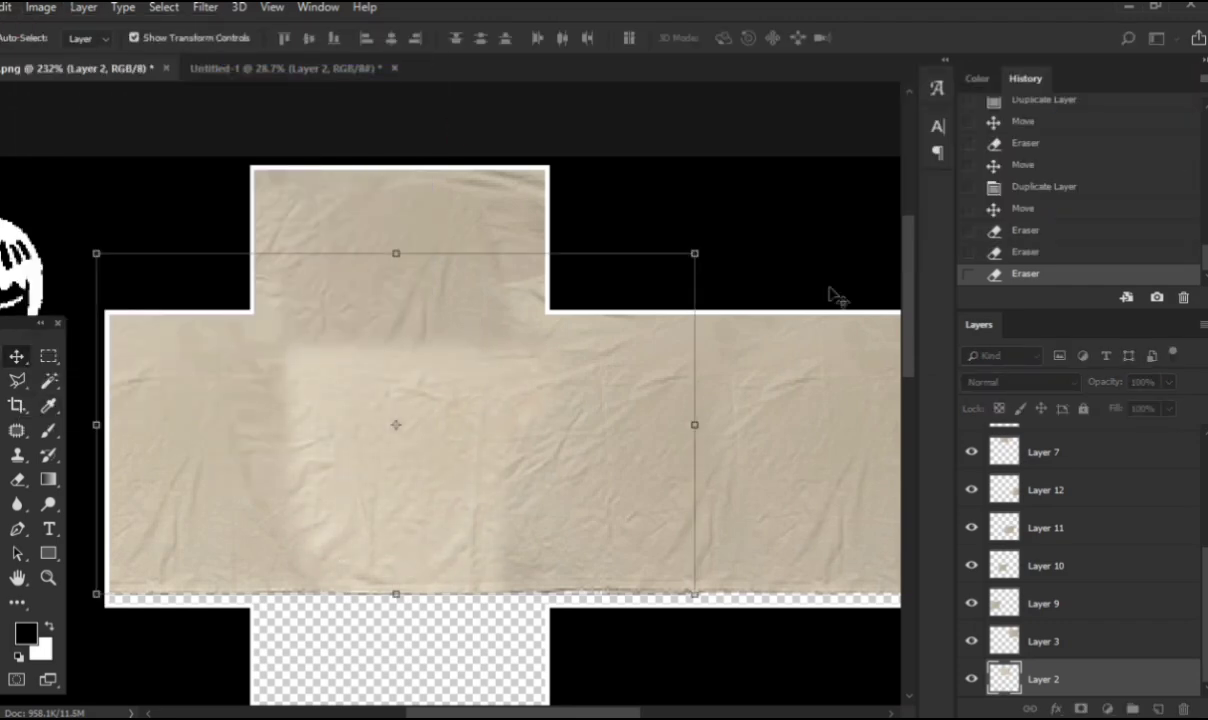
Step: Lighten the darker fabric areas of Layer 2 on the torso's front panel with the Dodge tool at 21% midtones exposure
key("o")
left_click_drag(492, 400, 496, 528)
mouse_move(585, 434)
left_mouse_down()
mouse_move(455, 599)
mouse_move(432, 397)
left_mouse_up()
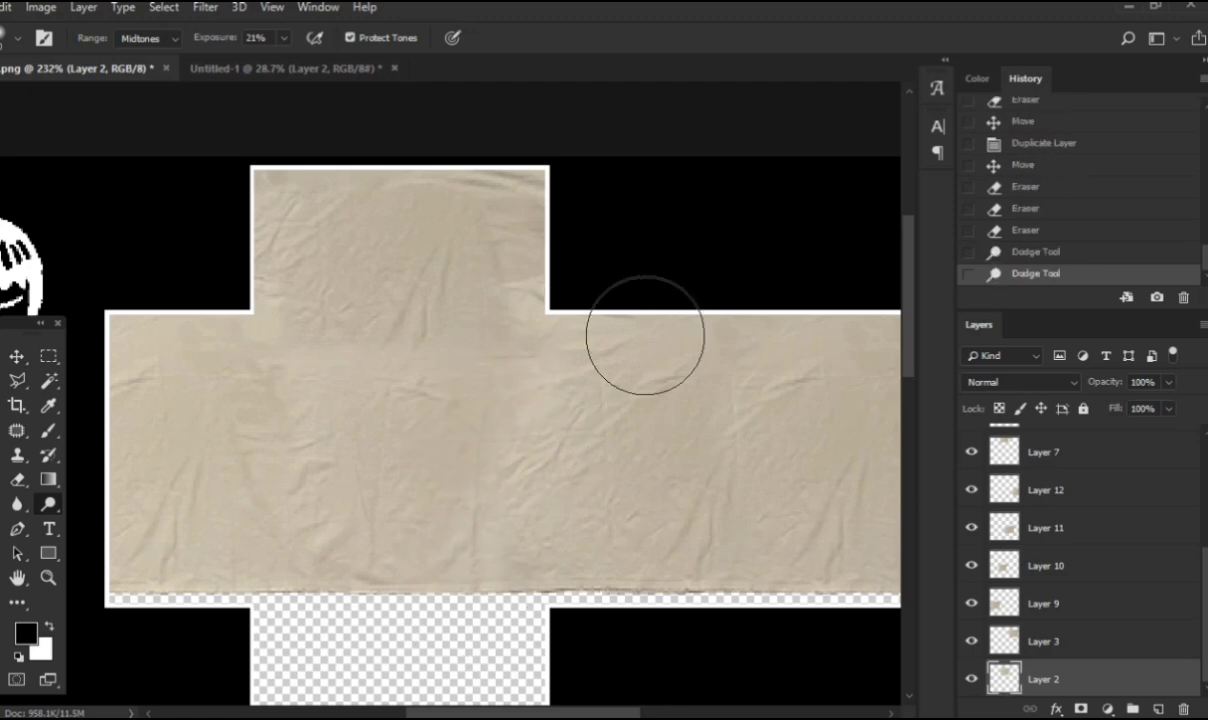
Step: Dodge the fabric layers on the torso's upper flap and along its join with the front panel to even out the shading
left_click(400, 275, "ctrl")
left_click_drag(253, 345, 420, 325)
left_click_drag(420, 290, 285, 282)
left_click_drag(300, 240, 455, 240)
left_click(337, 191, "ctrl")
left_click_drag(325, 190, 455, 190)
Step: Dodge the dark patches on the torso's far side panel and on Layer 5 at the opposite side panel
scroll(682, 372, "right", 3)
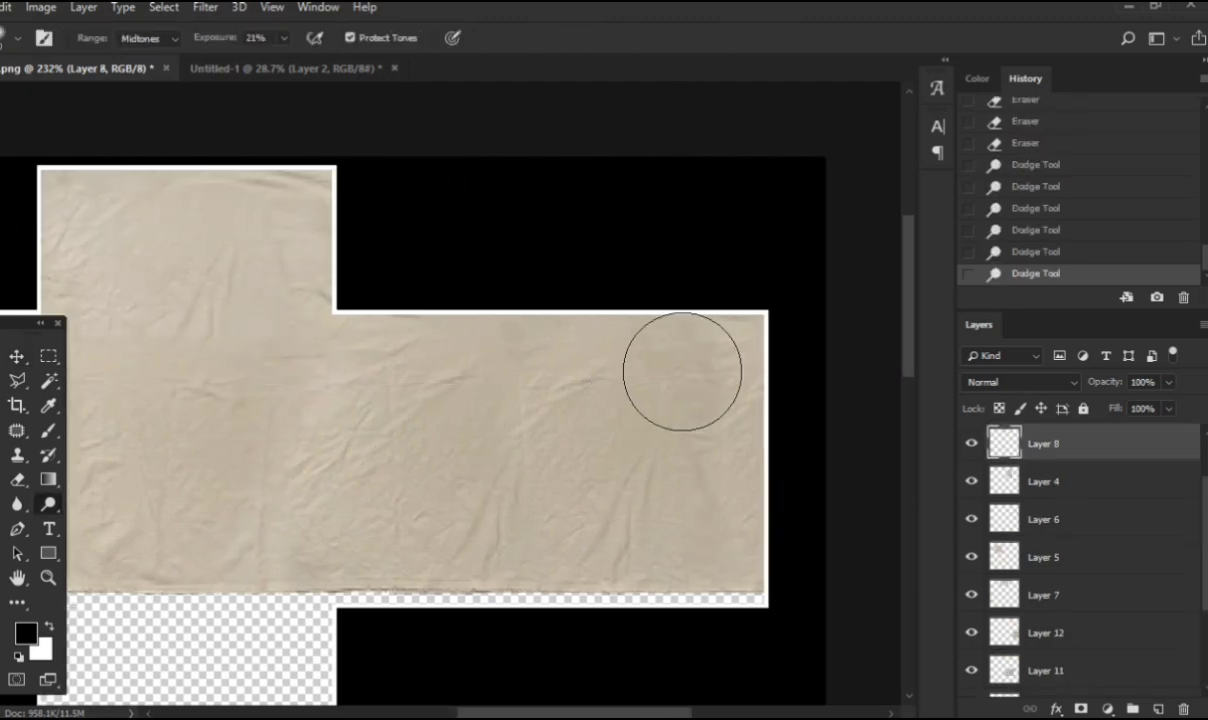
left_click(672, 348, "ctrl")
left_click_drag(718, 296, 700, 325)
scroll(660, 362, "left", 3)
left_click(338, 391, "ctrl")
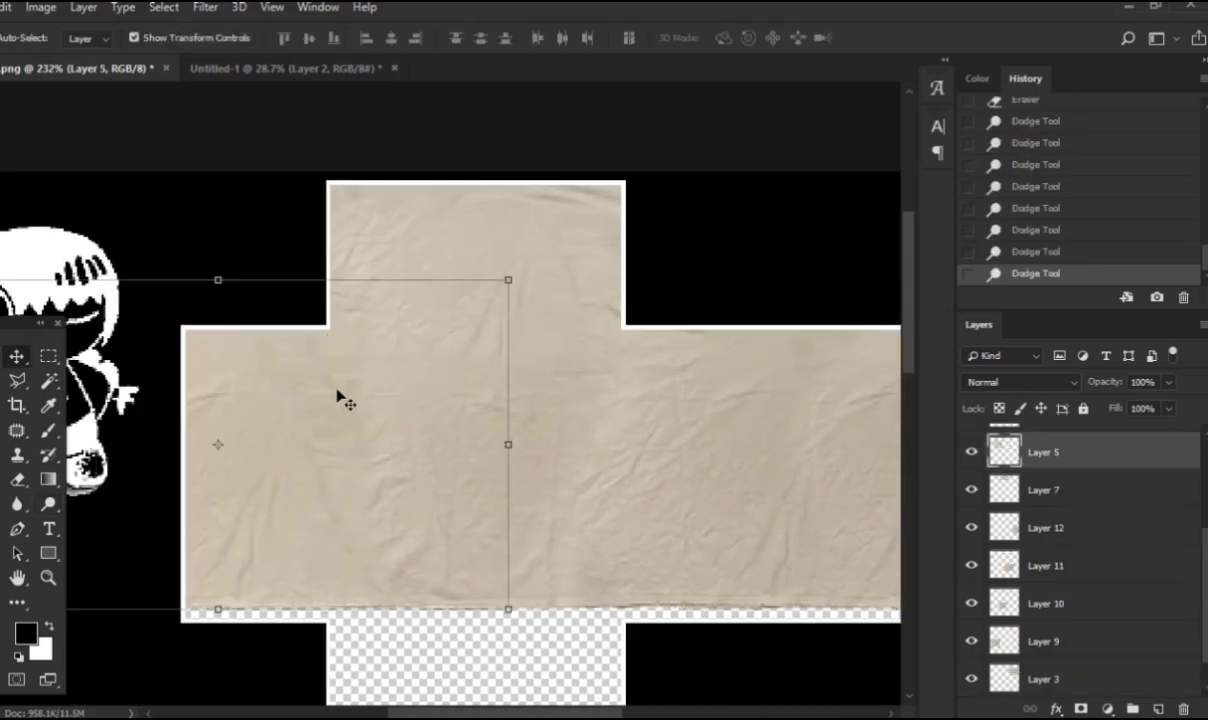
left_click_drag(350, 388, 329, 347)
Step: Select Layer 4 and erase its edge near the front panel's upper corner with an enlarged eraser to blend the seam
scroll(480, 307, "down", 4)
scroll(596, 308, "up", 1)
left_click(568, 322, "ctrl")
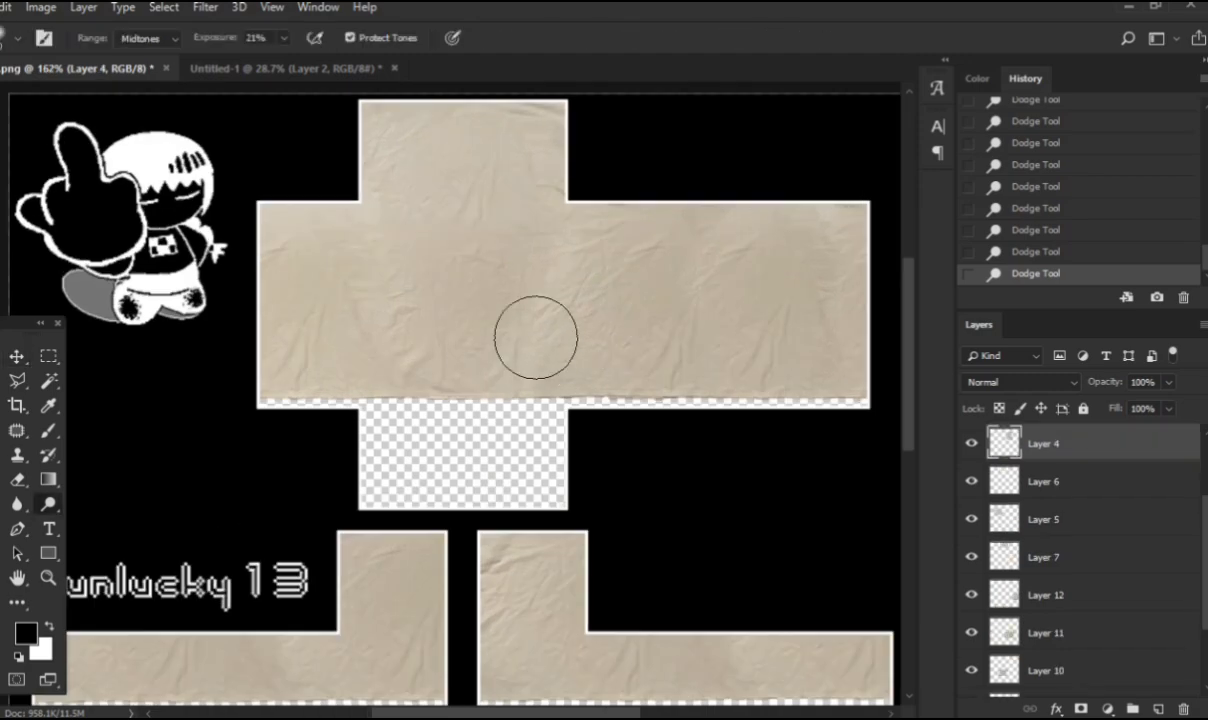
scroll(530, 350, "down", 2)
key("e")
key("bracketright")
key("bracketright")
key("bracketright")
key("bracketright")
left_click_drag(540, 230, 468, 202)
Step: Dodge the lower area of Layer 5 on the torso's side panel to match the surrounding fabric
scroll(488, 325, "down", 2)
scroll(486, 334, "down", 4)
key("c")
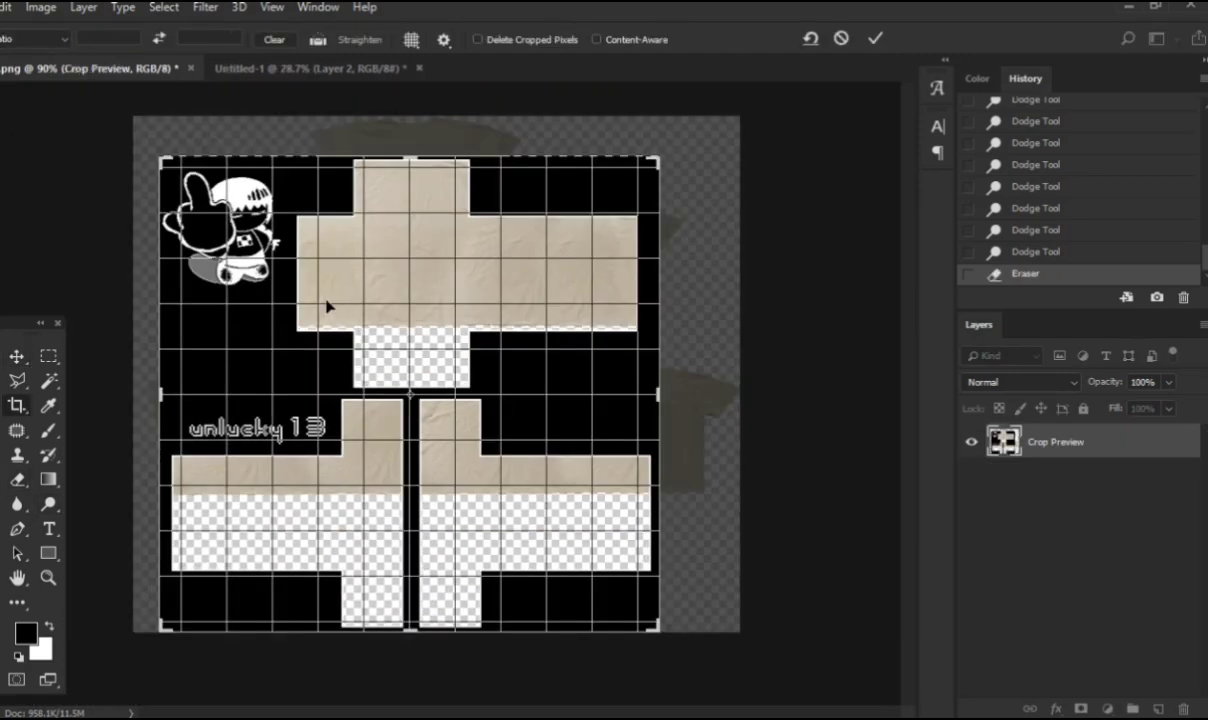
key("v")
left_click(329, 307)
key("o")
left_click_drag(327, 306, 337, 287)
key("v")
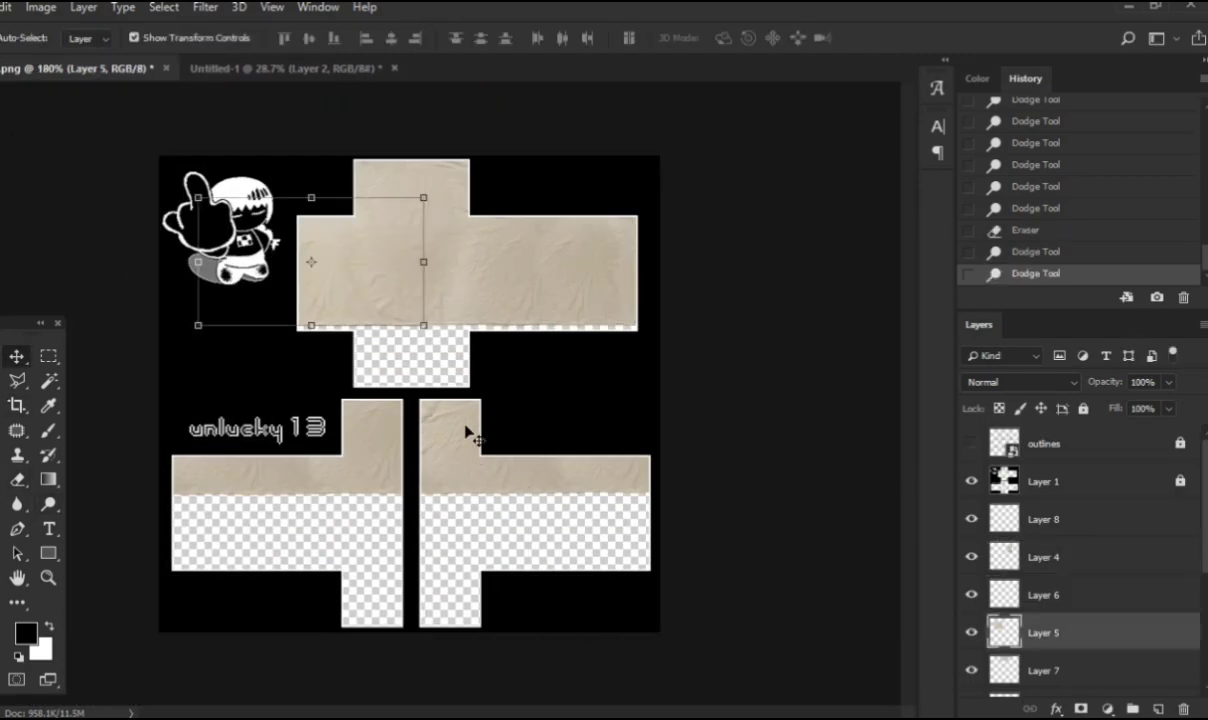
Step: Group all fabric layers from Layer 8 through Layer 2 and duplicate the group
scroll(464, 431, "up", 4)
scroll(505, 333, "down", 5)
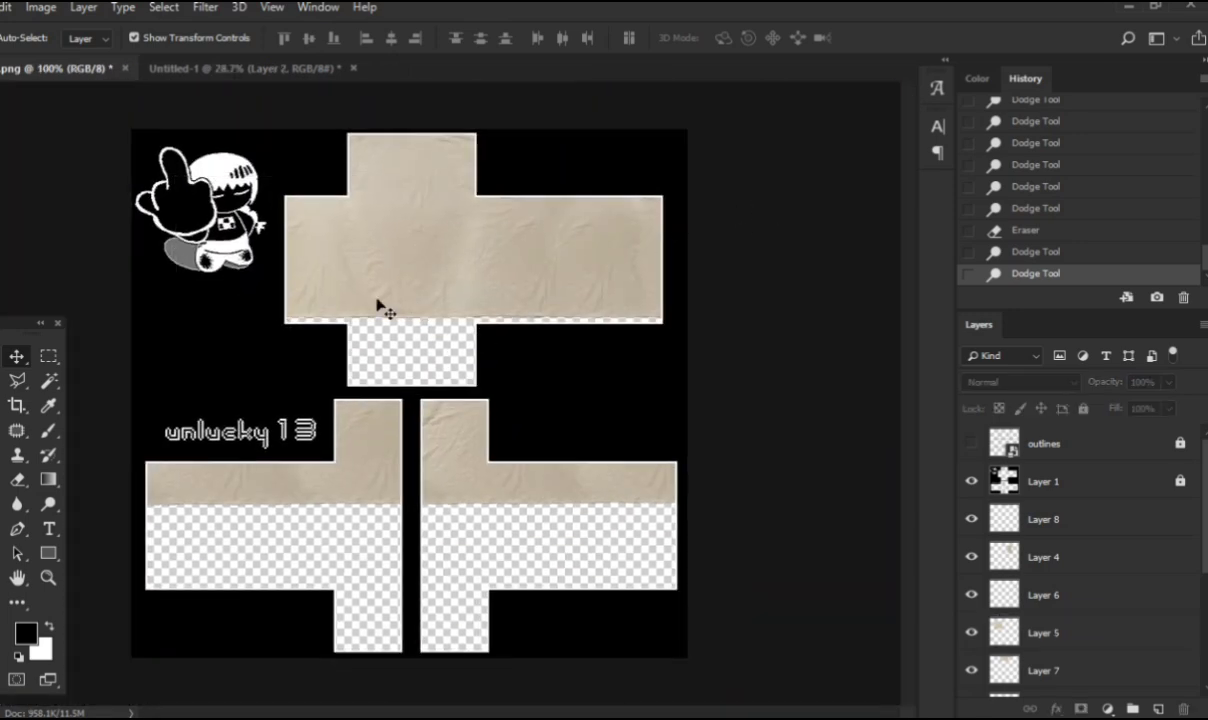
left_click(1057, 498)
scroll(1058, 504, "down", 3)
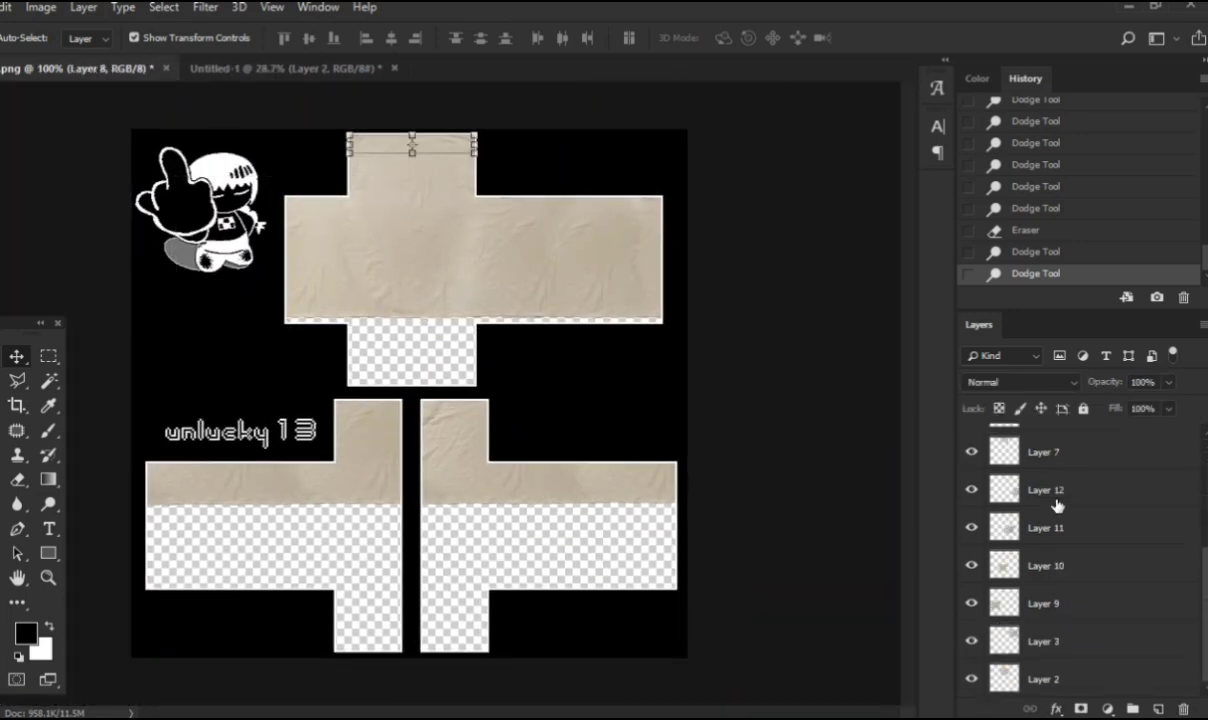
left_click(1062, 679, "shift")
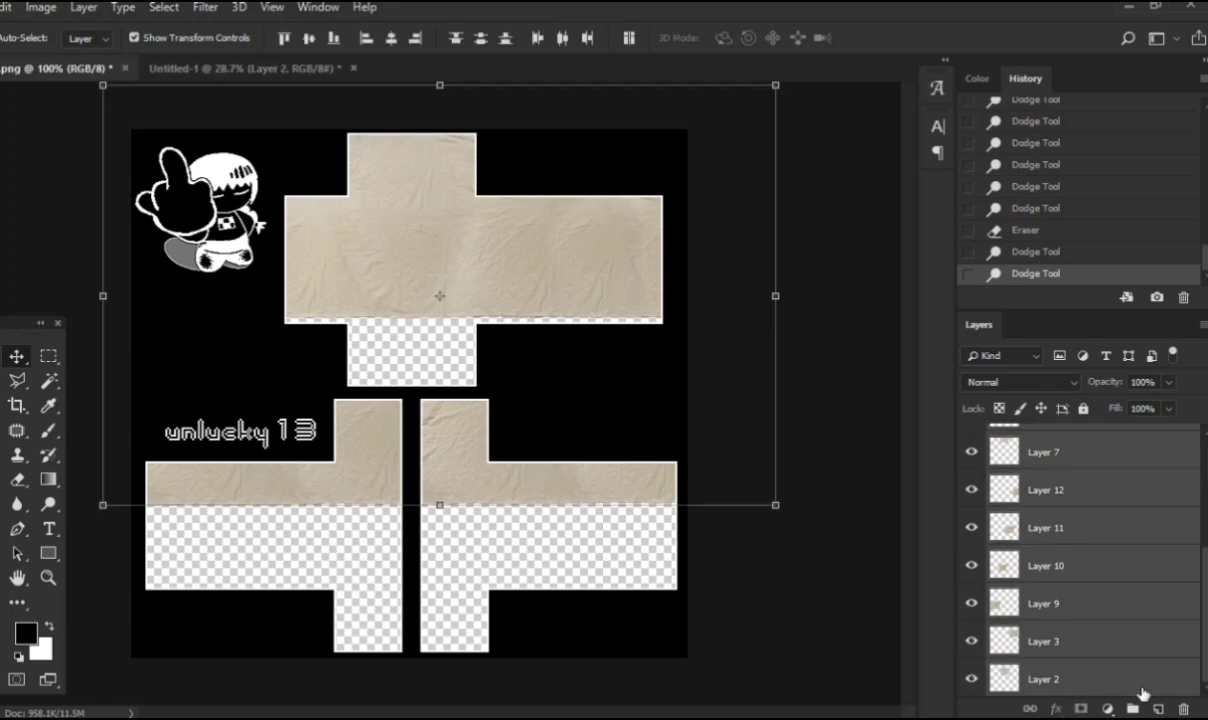
left_click(1133, 707)
key("ctrl+j")
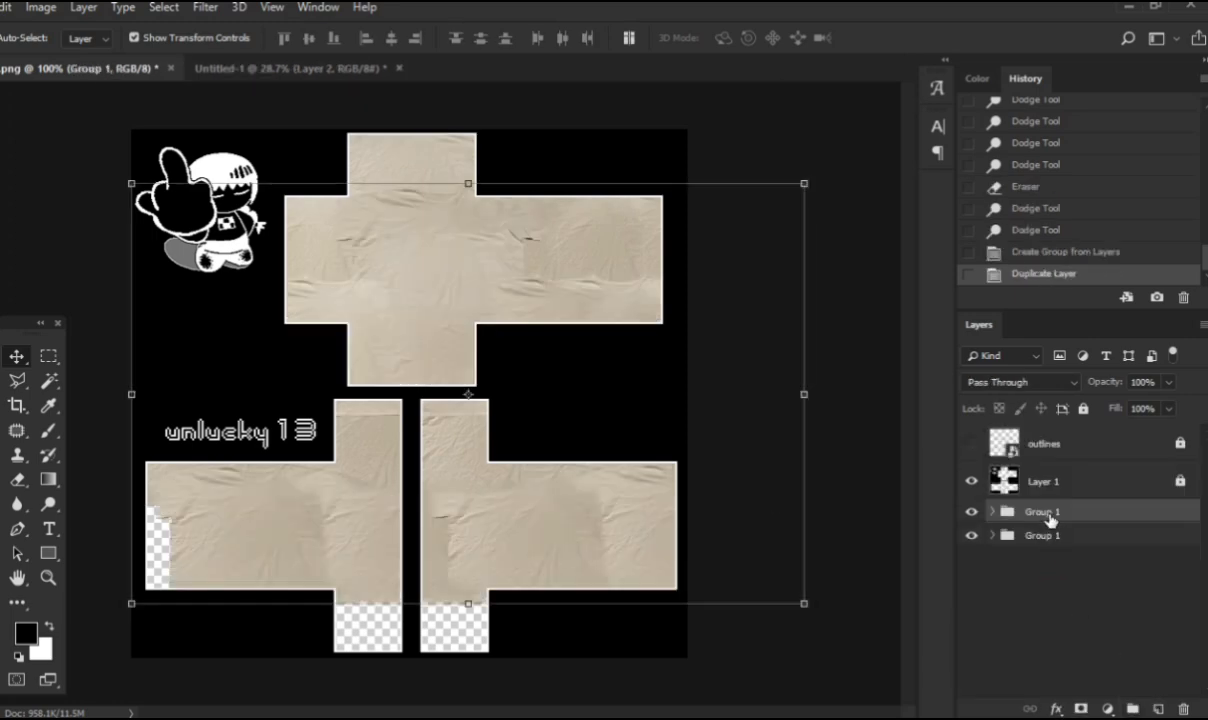
Step: Merge the duplicated group into a single layer and move it up over the original fabric
right_click(1046, 512)
left_click(944, 573)
left_click_drag(508, 533, 491, 437)
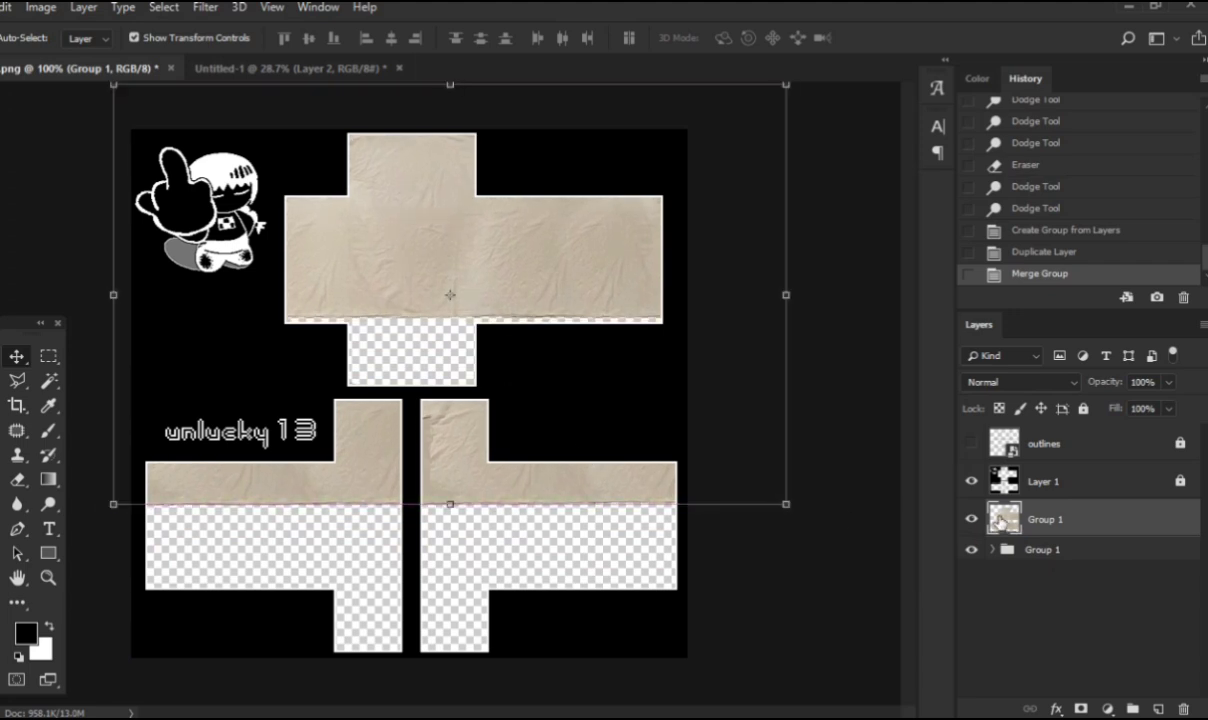
Step: Nudge the merged fabric layer left in small steps to line it up with the original group, toggling its visibility to compare
key("Left")
key("Left")
key("Left")
key("Left")
key("Left")
key("Left")
key("Left")
key("Left")
key("Left")
key("Left")
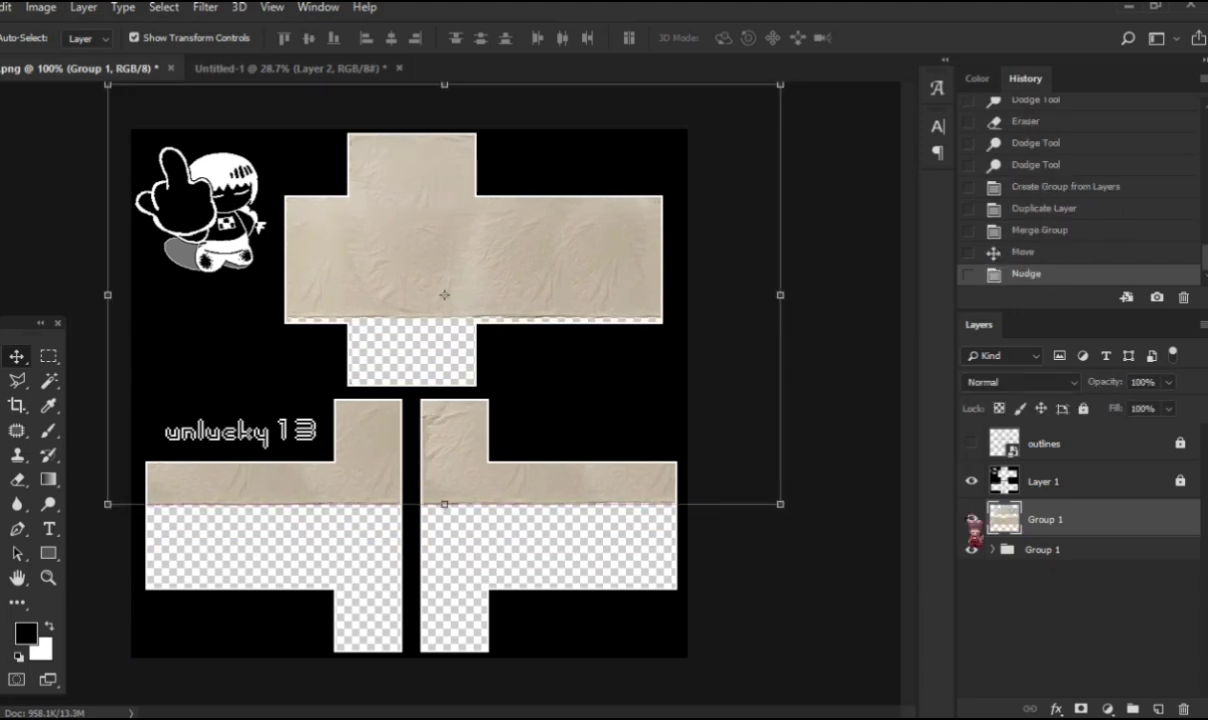
left_click(971, 519)
left_click(971, 519)
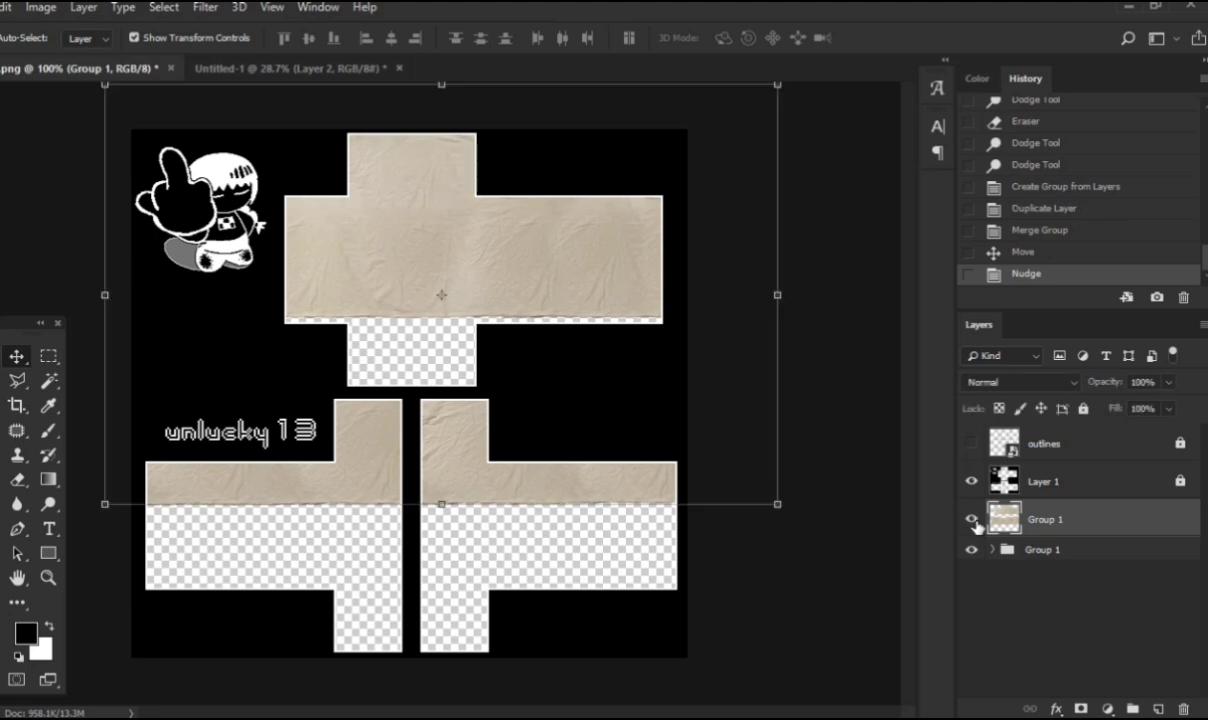
key("Left")
left_click(971, 519)
left_click(971, 519)
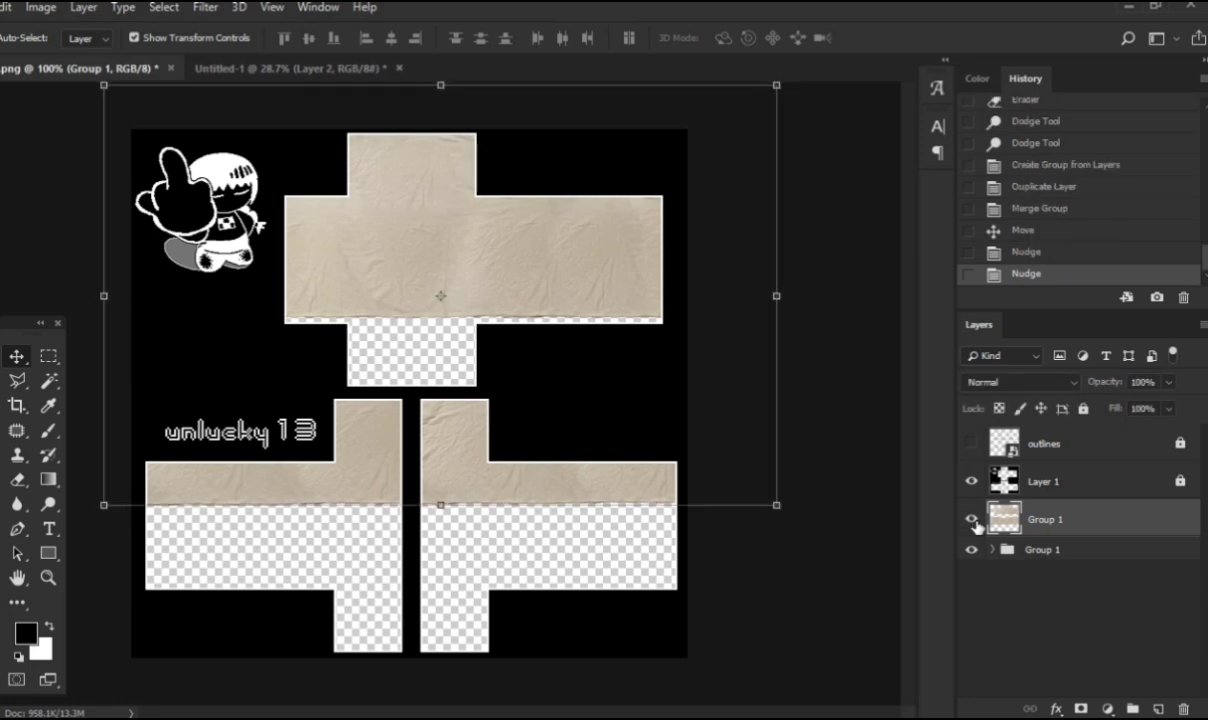
key("Left")
left_click(971, 519)
left_click(971, 519)
key("Left")
Step: Hide the merged Group 1 layer and expand the original Group 1 folder
left_click(971, 519)
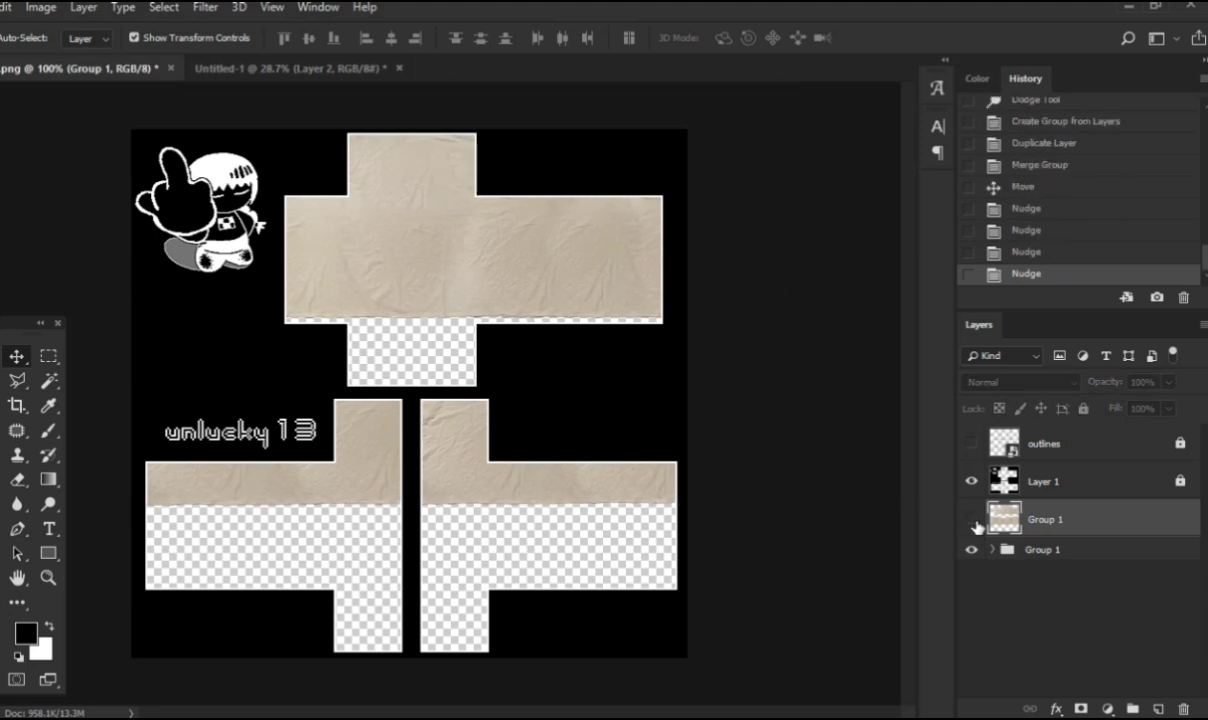
left_click(995, 550)
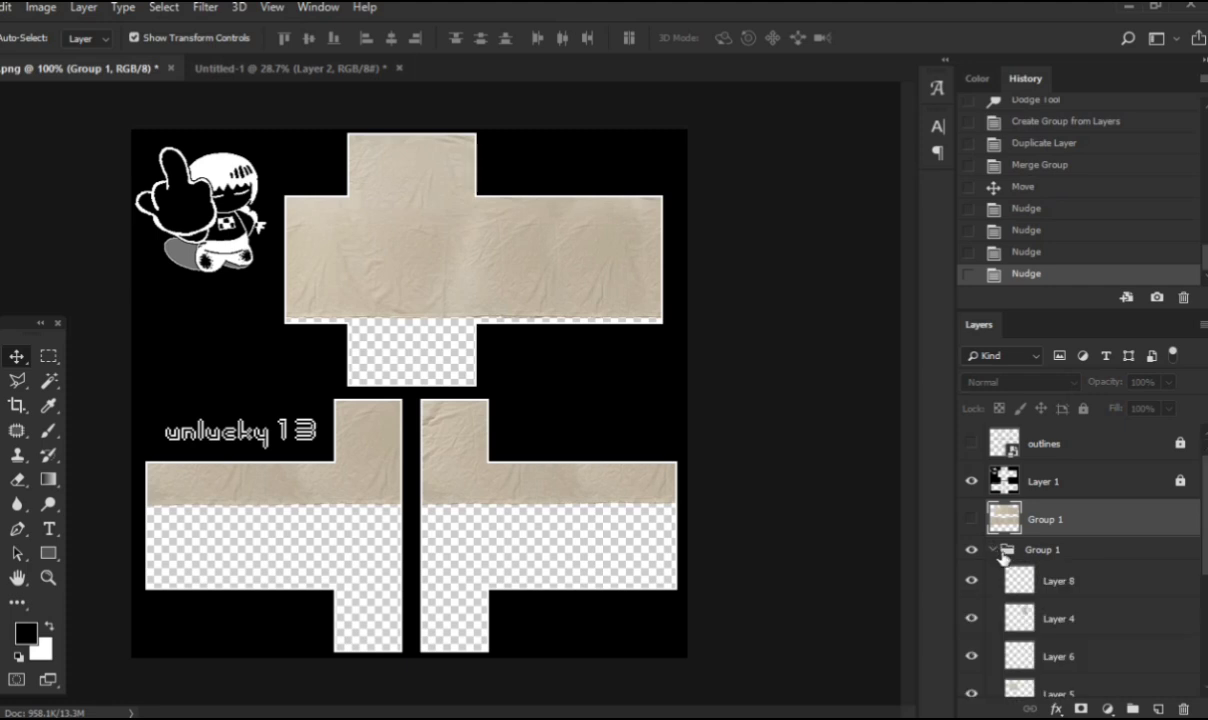
Step: Collapse and hide the original Group 1 folder, and show the merged Group 1 layer
scroll(1010, 530, "down", 3)
scroll(1027, 512, "up", 3)
scroll(1027, 511, "down", 3)
scroll(1027, 511, "up", 3)
scroll(1077, 540, "down", 5)
scroll(1077, 585, "up", 5)
left_click(993, 550)
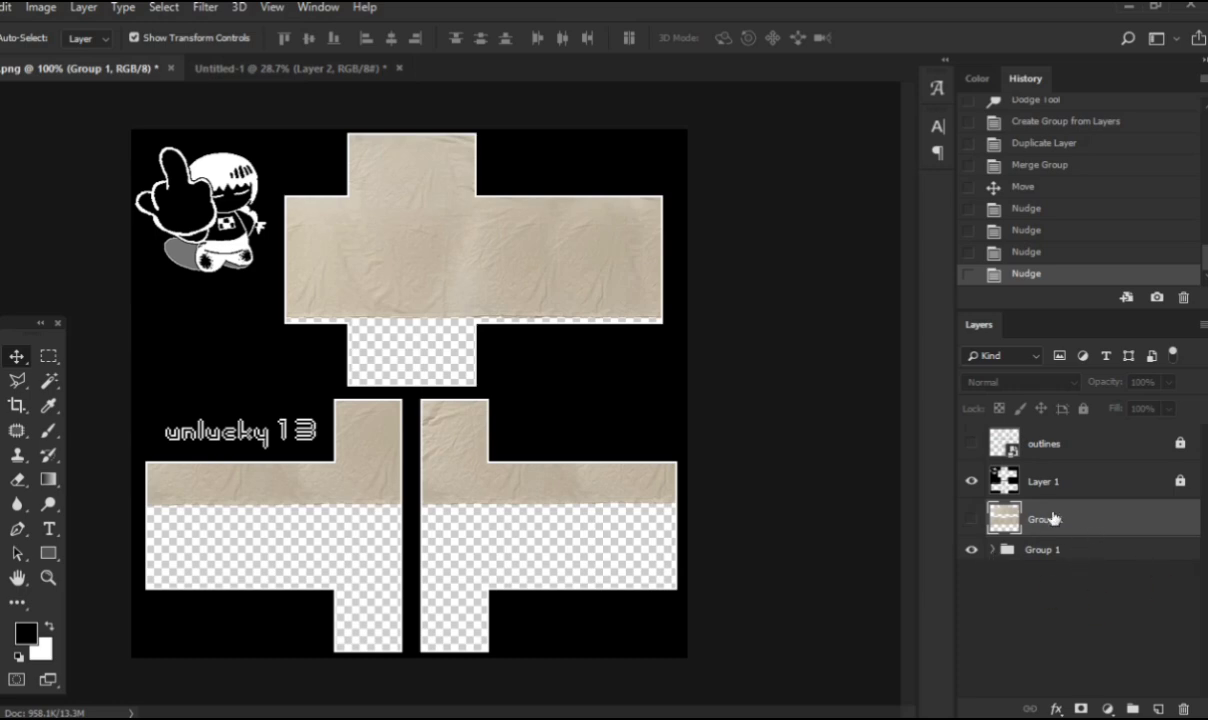
left_click(971, 551)
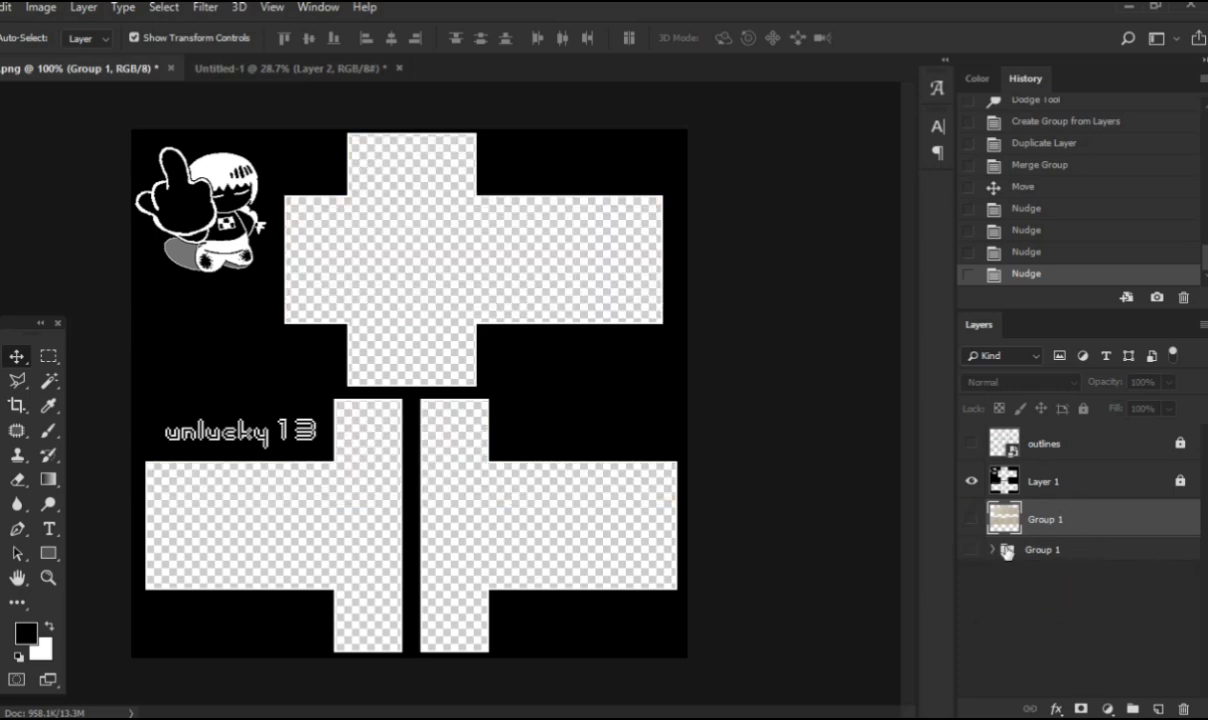
left_click(970, 521)
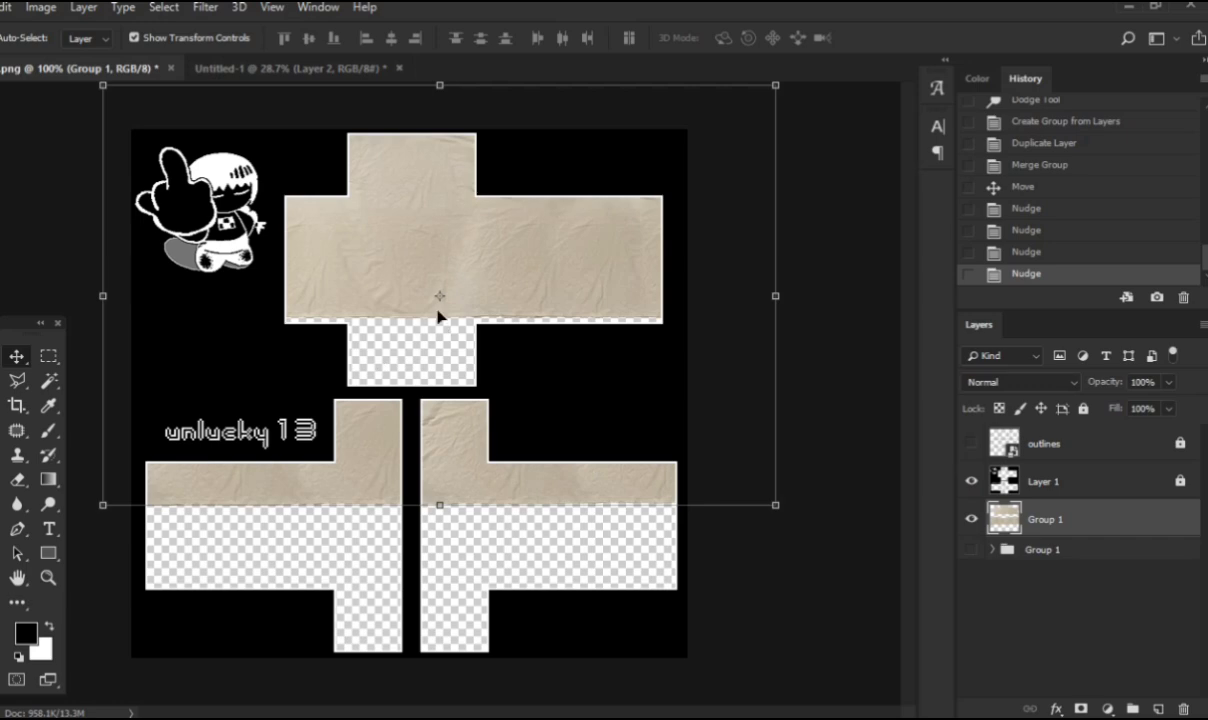
Step: Try desaturating the merged Group 1 fabric layer and revert the change
scroll(440, 316, "up", 4)
scroll(168, 234, "down", 4)
left_click(41, 7)
mouse_move(70, 57)
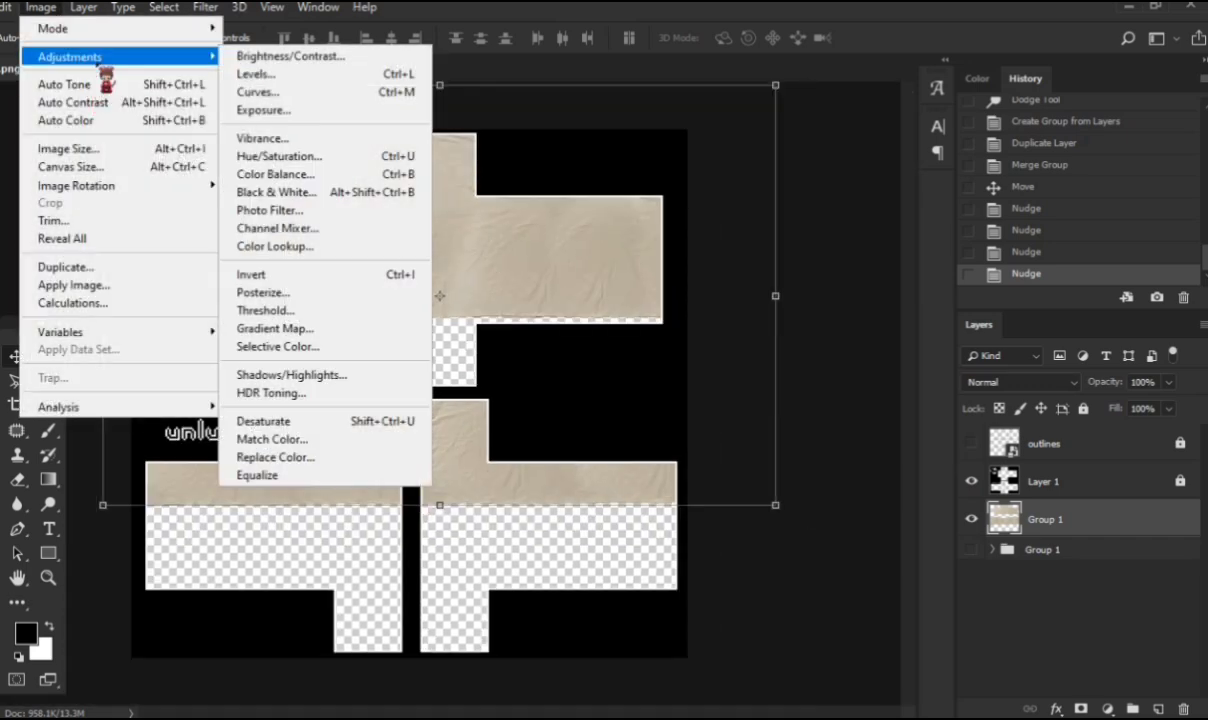
left_click(311, 421)
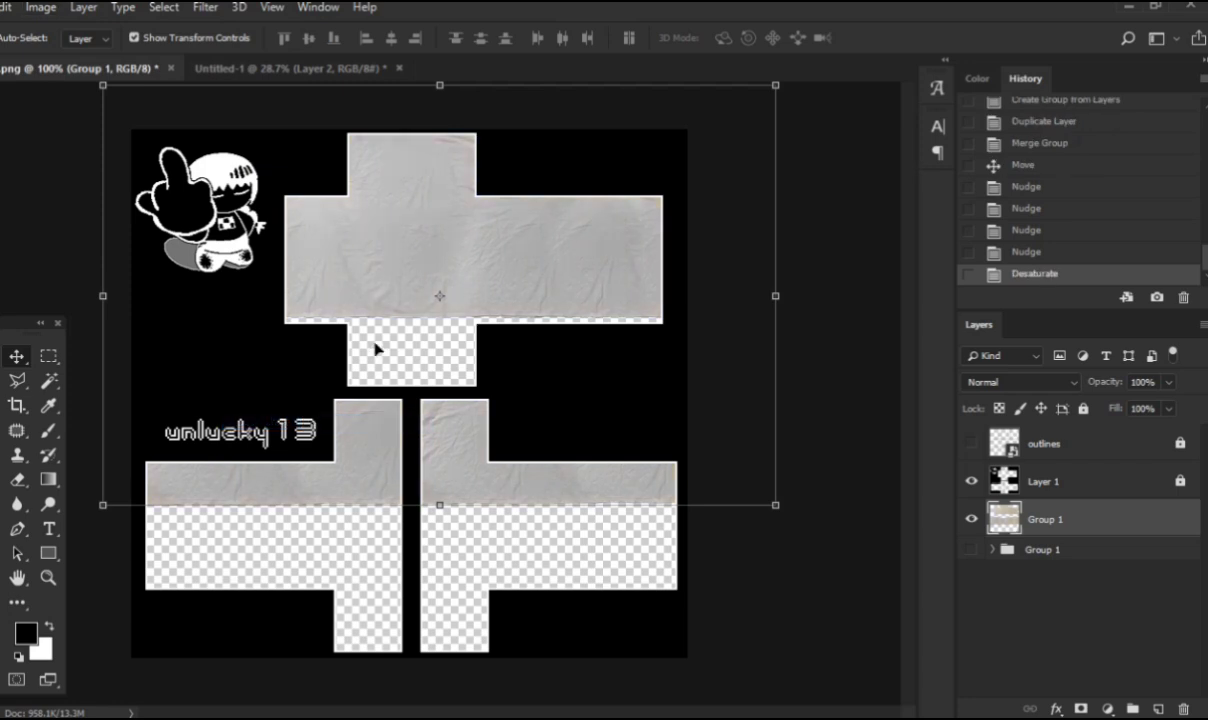
left_click(808, 300)
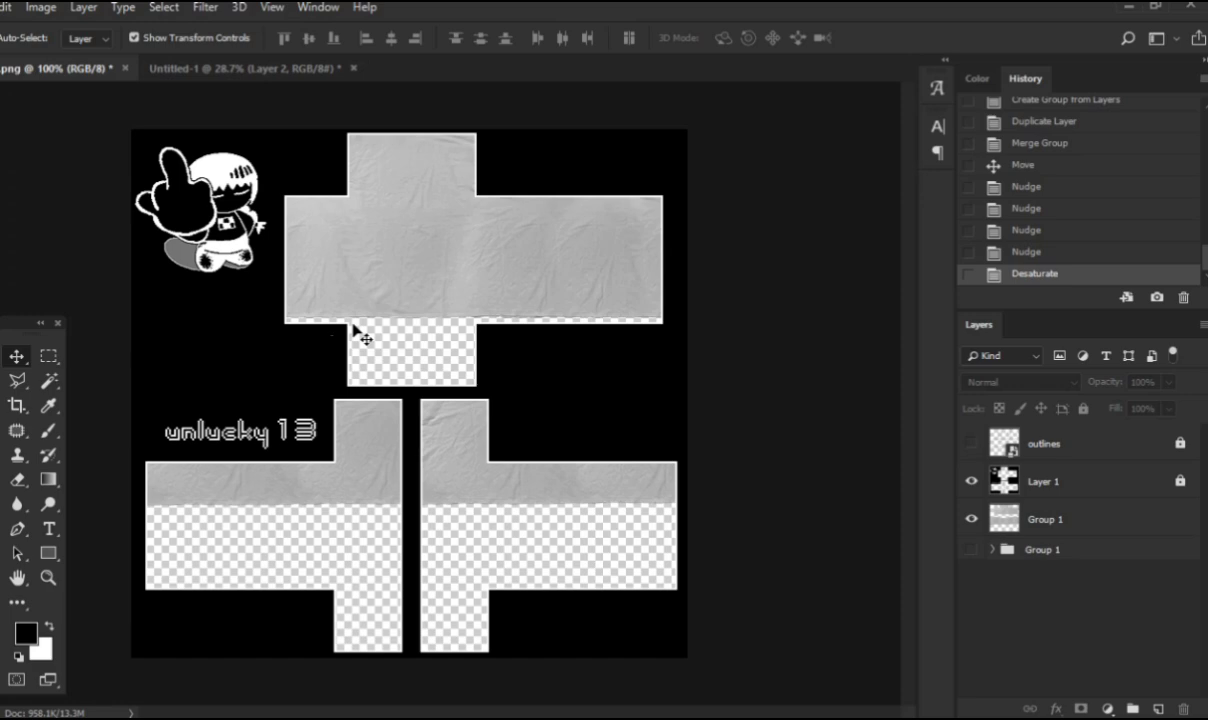
scroll(431, 298, "up", 1)
scroll(431, 298, "down", 1)
left_click(1067, 252)
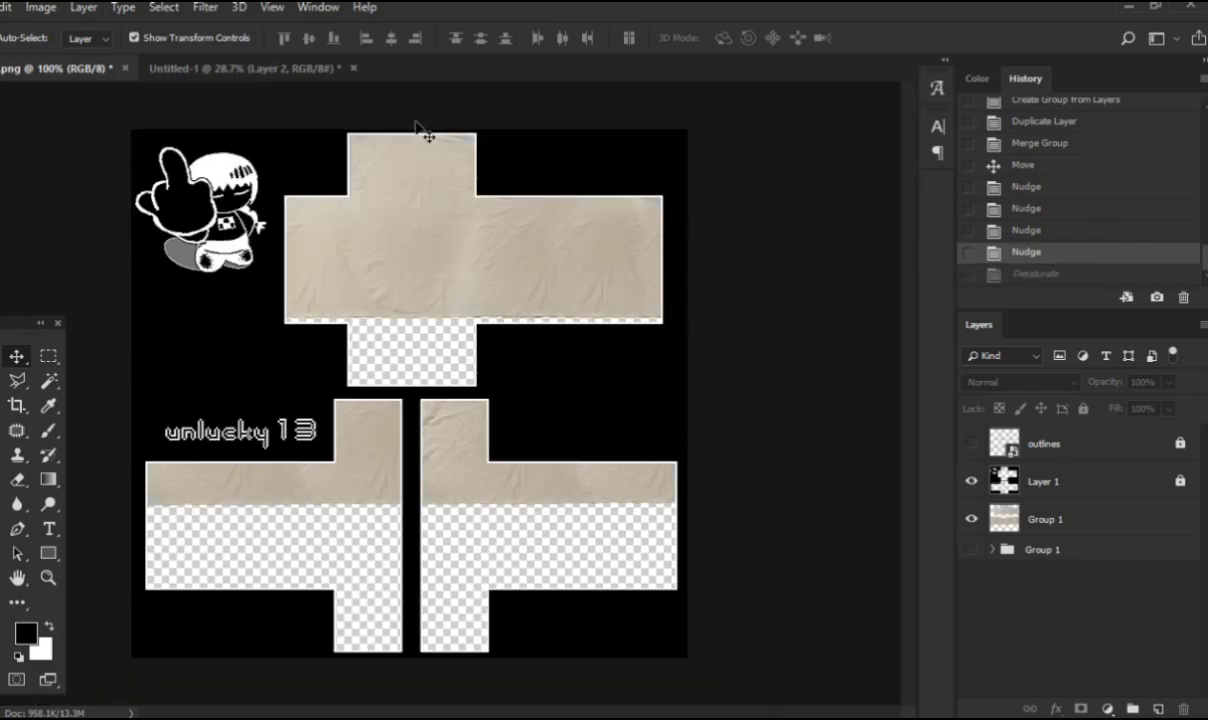
Step: Copy the collar ring layer from the Untitled-1 document into the clothing template and turn on the outlines layer
left_click(258, 70)
scroll(310, 300, "up", 2)
scroll(349, 255, "up", 2)
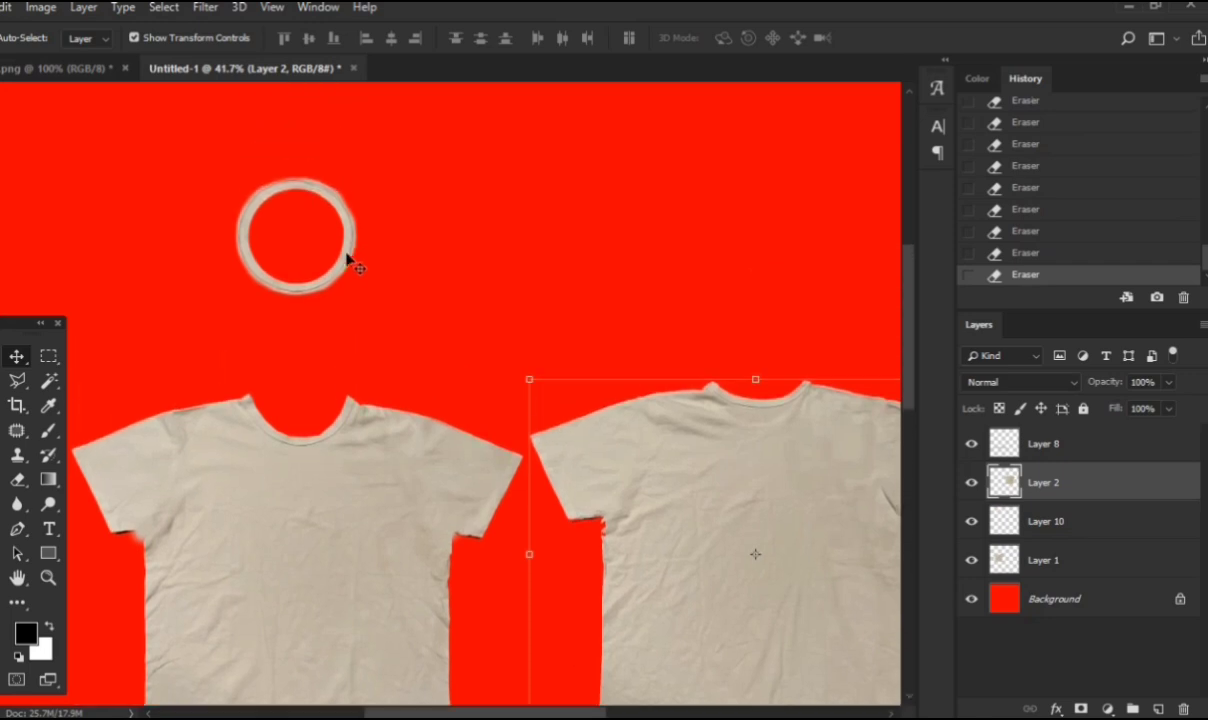
left_click(350, 262)
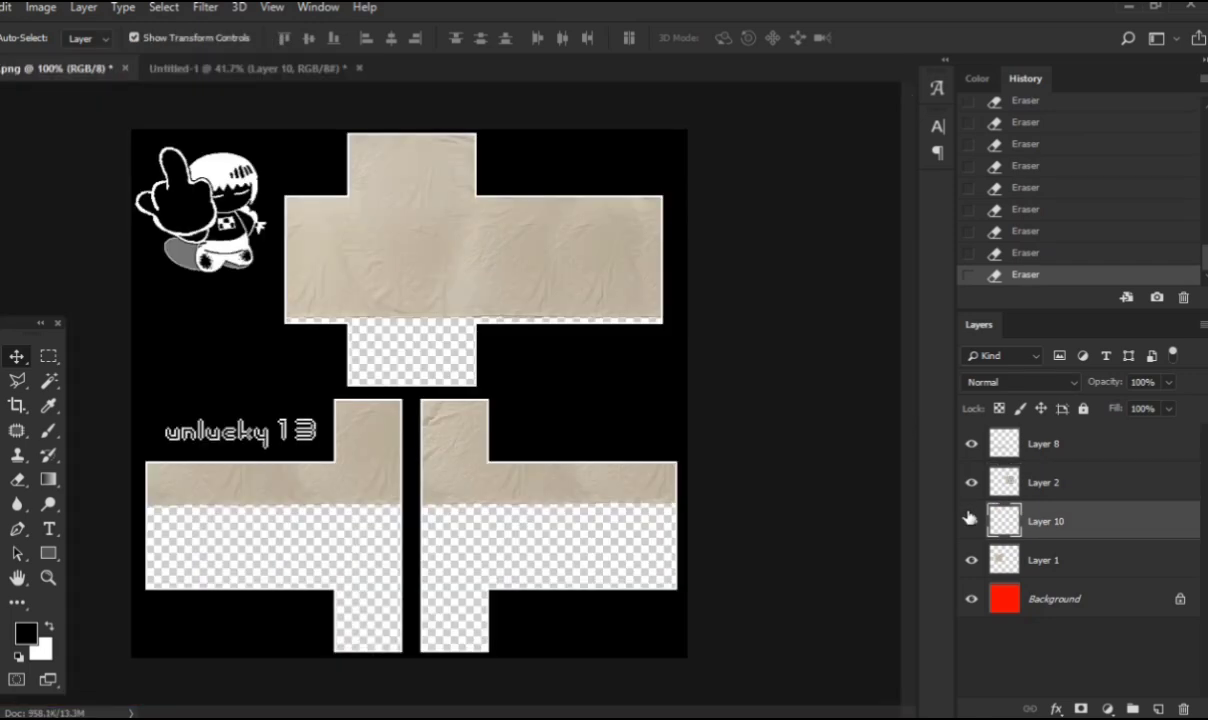
left_click(108, 70)
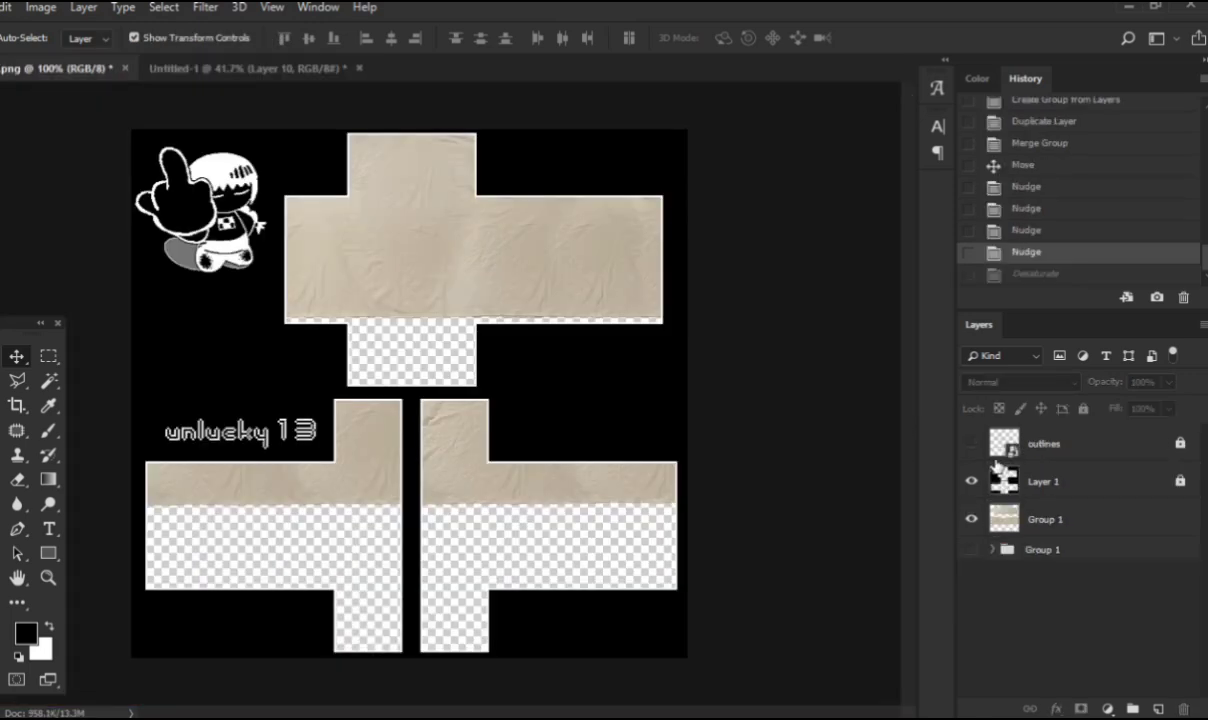
left_click(971, 444)
scroll(362, 284, "up", 3)
scroll(412, 280, "up", 3)
key("ctrl+v")
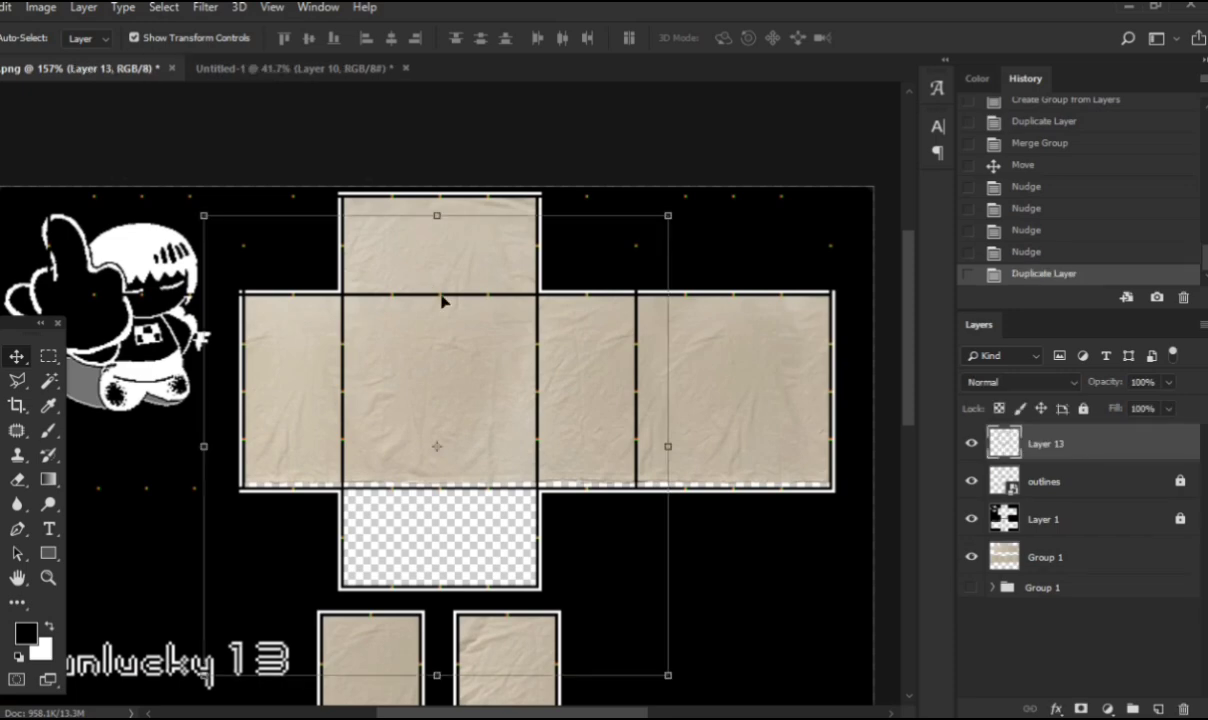
Step: Move the collar ring layer below Layer 1 and scale it to about 32% over the upper torso panel
scroll(590, 392, "down", 3)
scroll(590, 392, "up", 2)
left_click_drag(1015, 432, 960, 537)
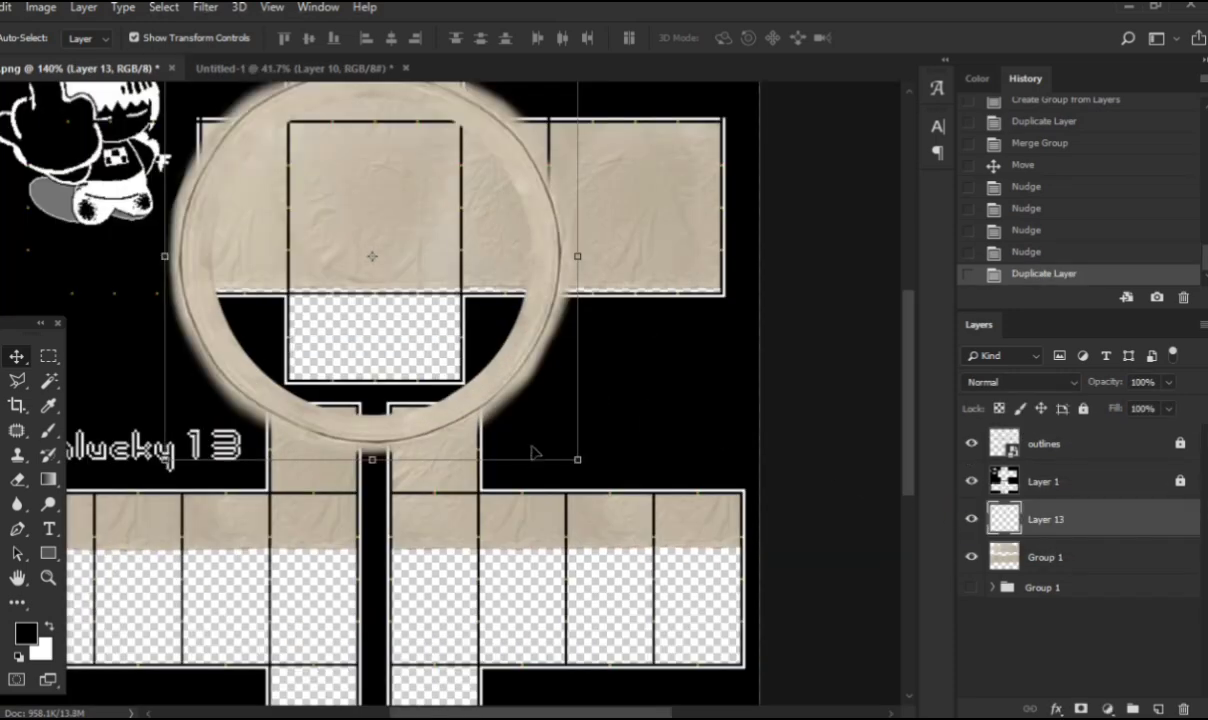
left_click_drag(577, 461, 403, 154)
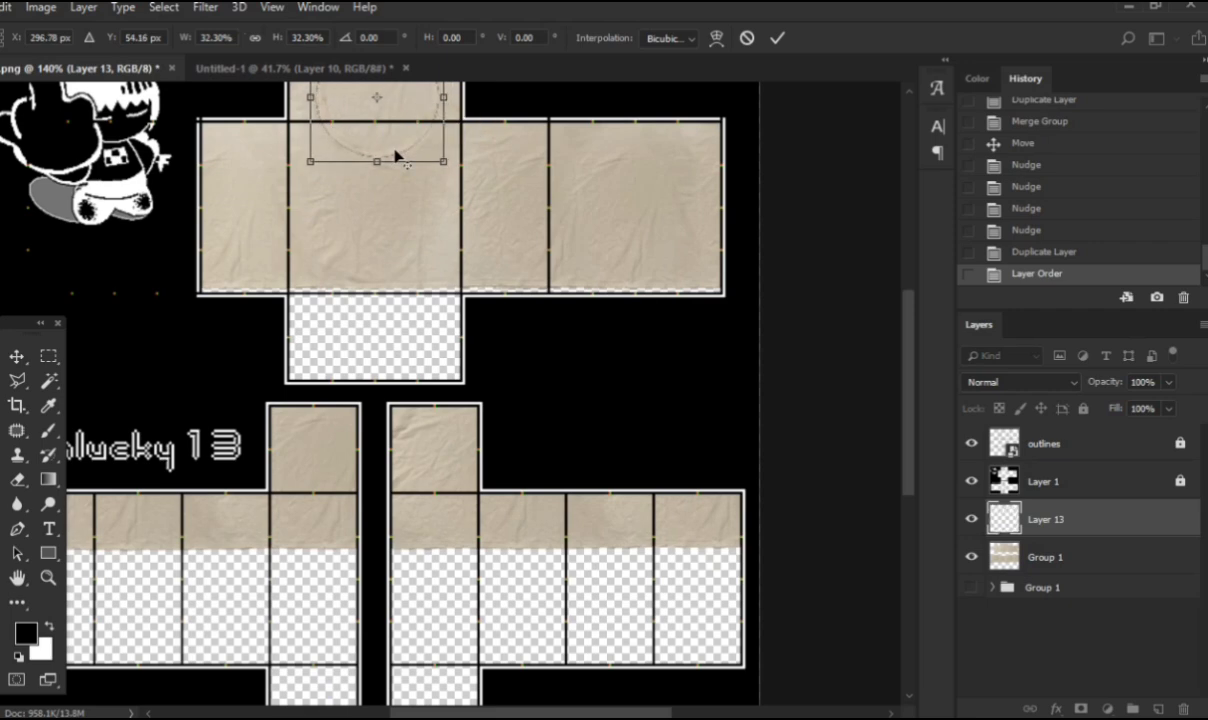
scroll(403, 154, "up", 2)
scroll(801, 290, "up", 2)
left_click_drag(909, 317, 909, 257)
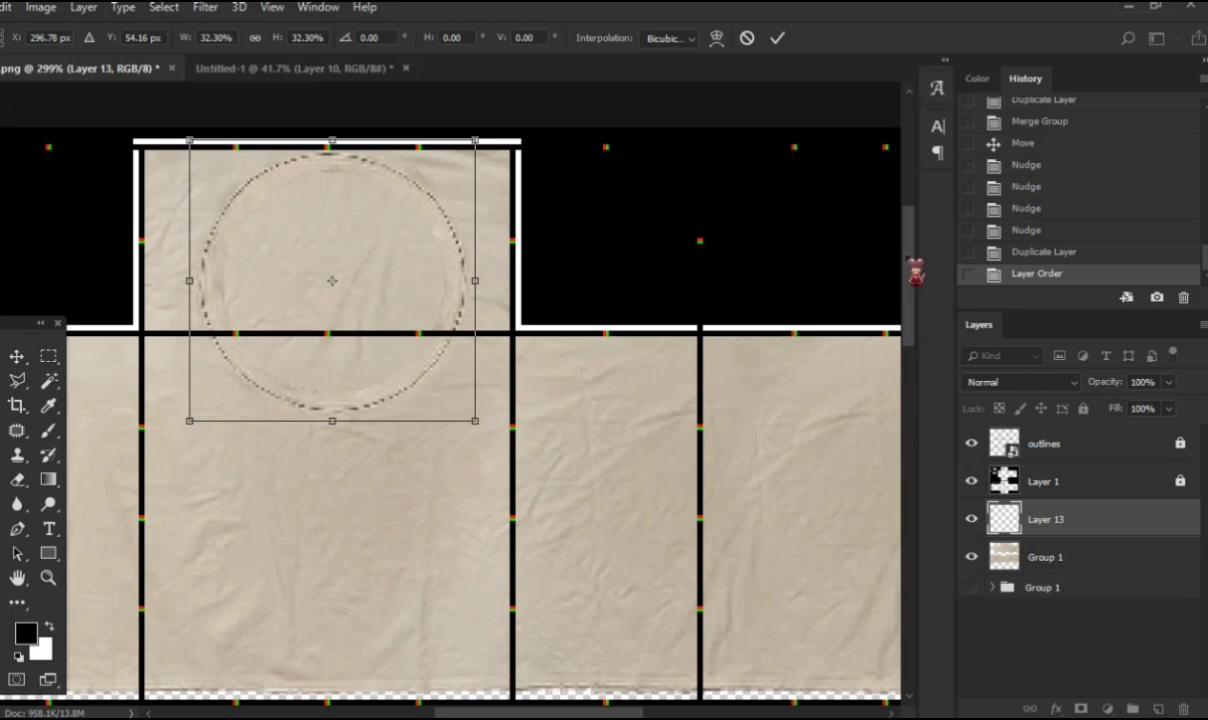
Step: Shrink the collar ring to about 19% width and 18% height, and place it across the top edge of the front panel
right_click(901, 257)
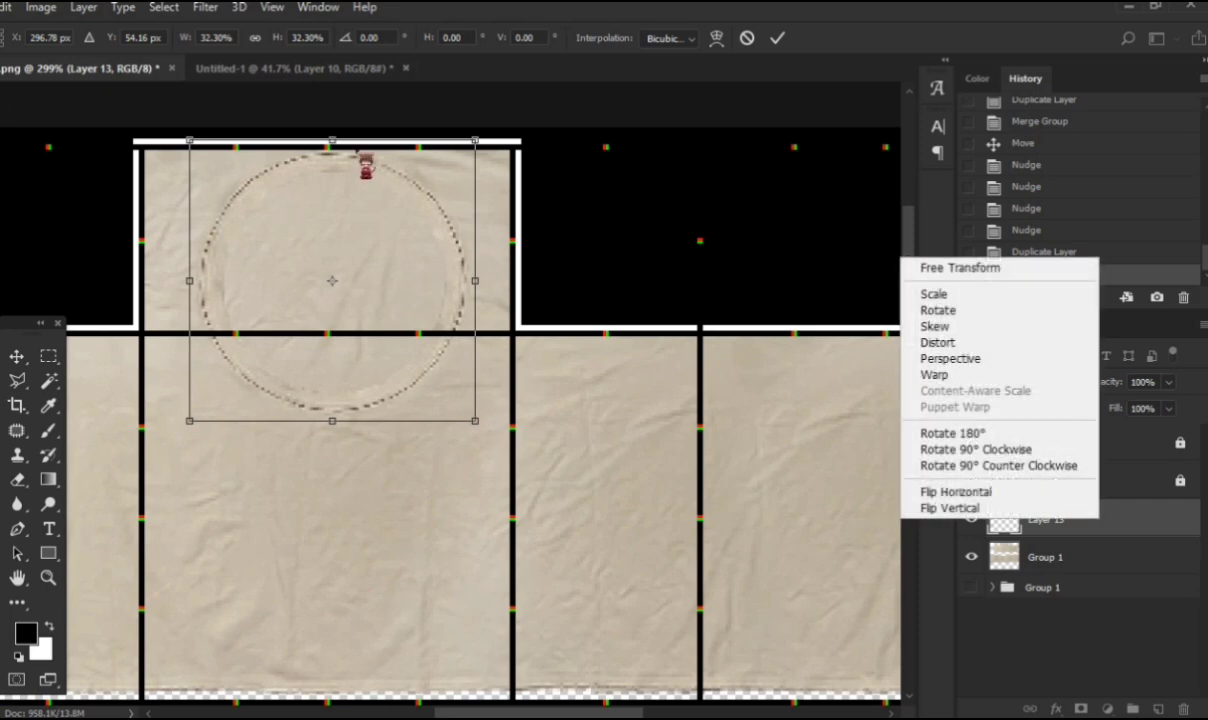
left_click(334, 142)
left_click_drag(332, 141, 332, 184)
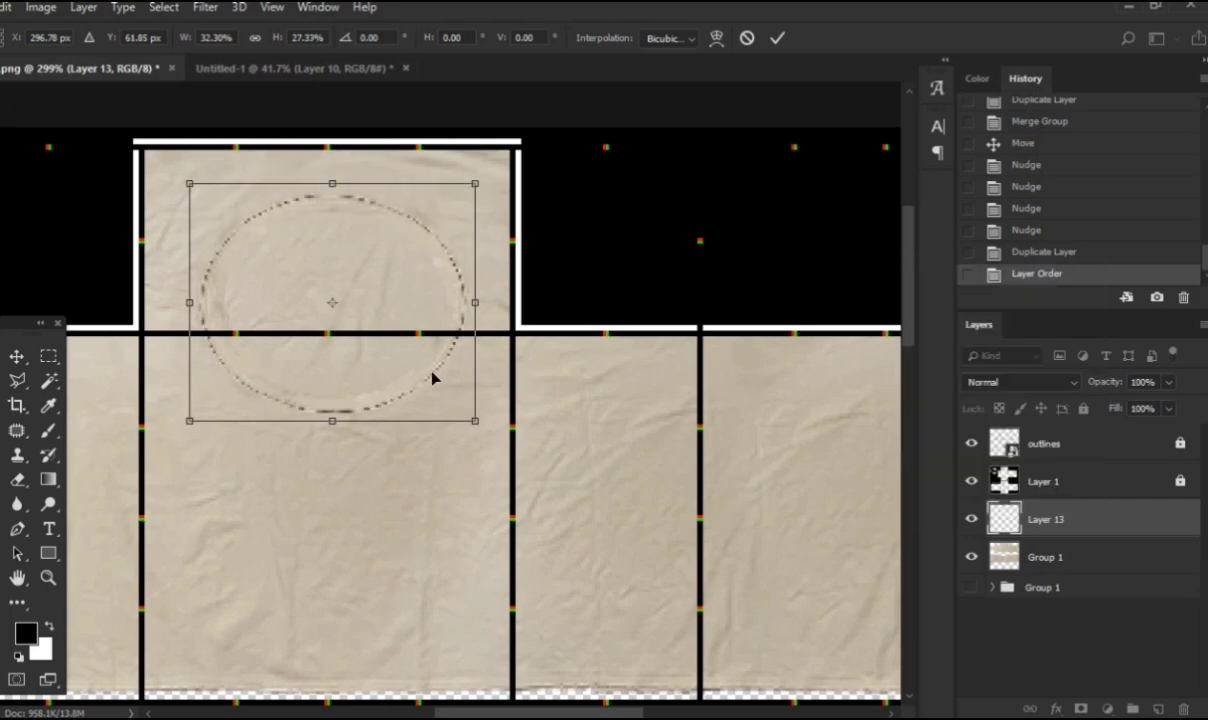
left_click_drag(431, 377, 420, 350)
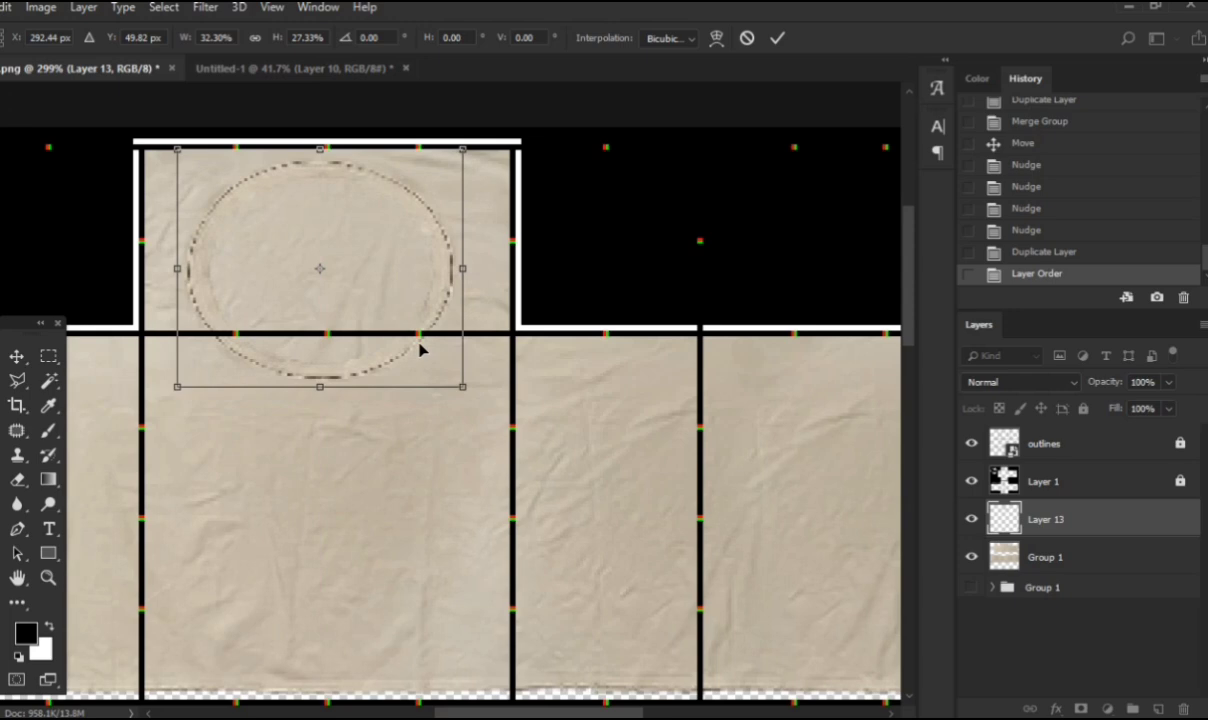
left_click_drag(461, 389, 375, 322)
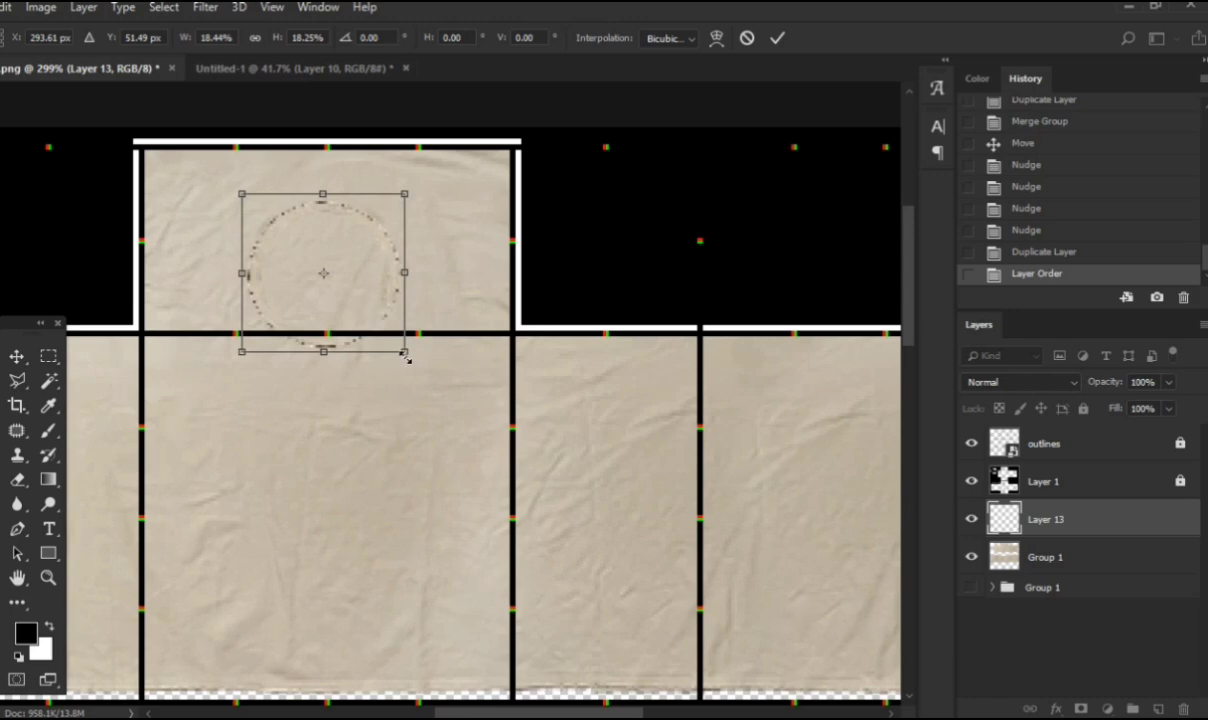
left_click_drag(411, 357, 360, 341)
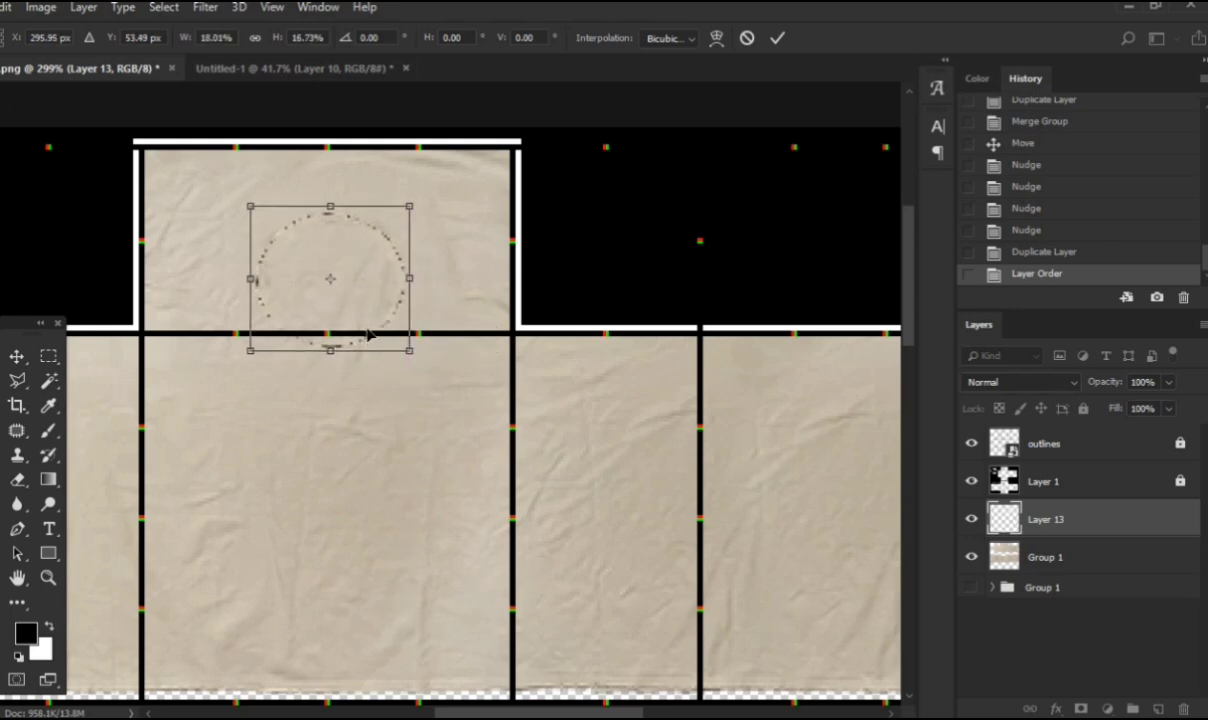
left_click_drag(411, 206, 411, 194)
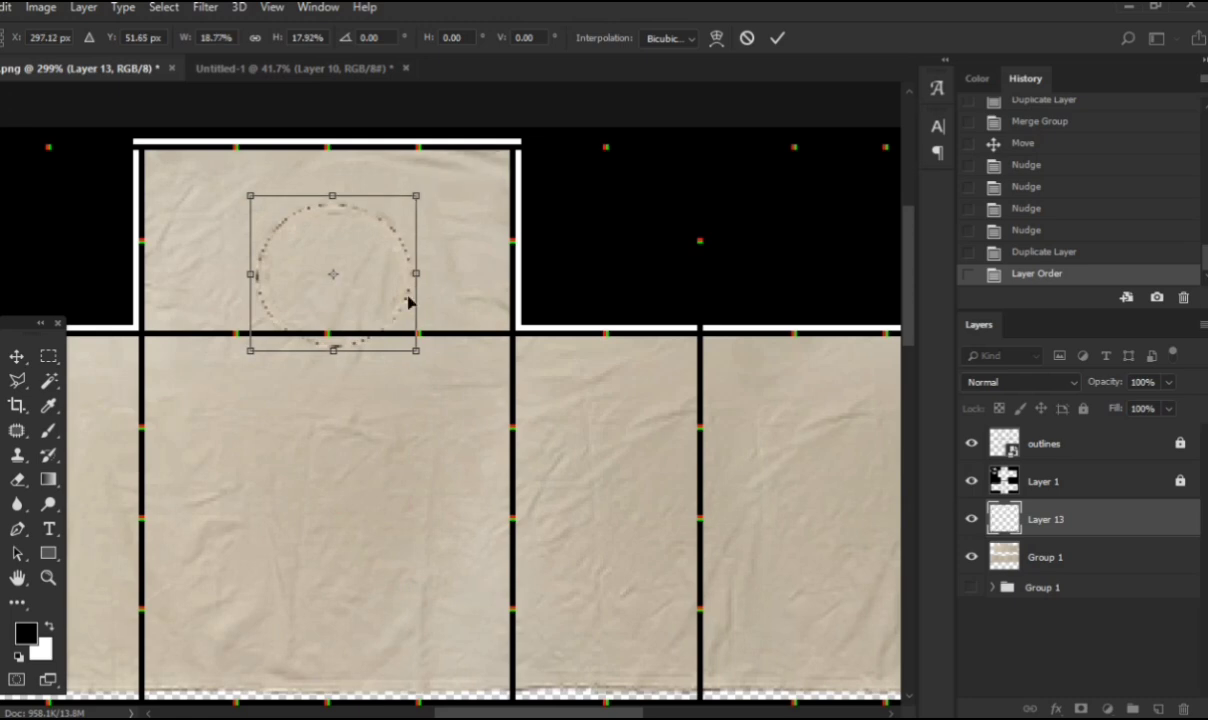
left_click_drag(376, 301, 388, 318)
key("Return")
Step: Shift the collar ring slightly left to center it on the front panel's middle marker
scroll(313, 342, "up", 2)
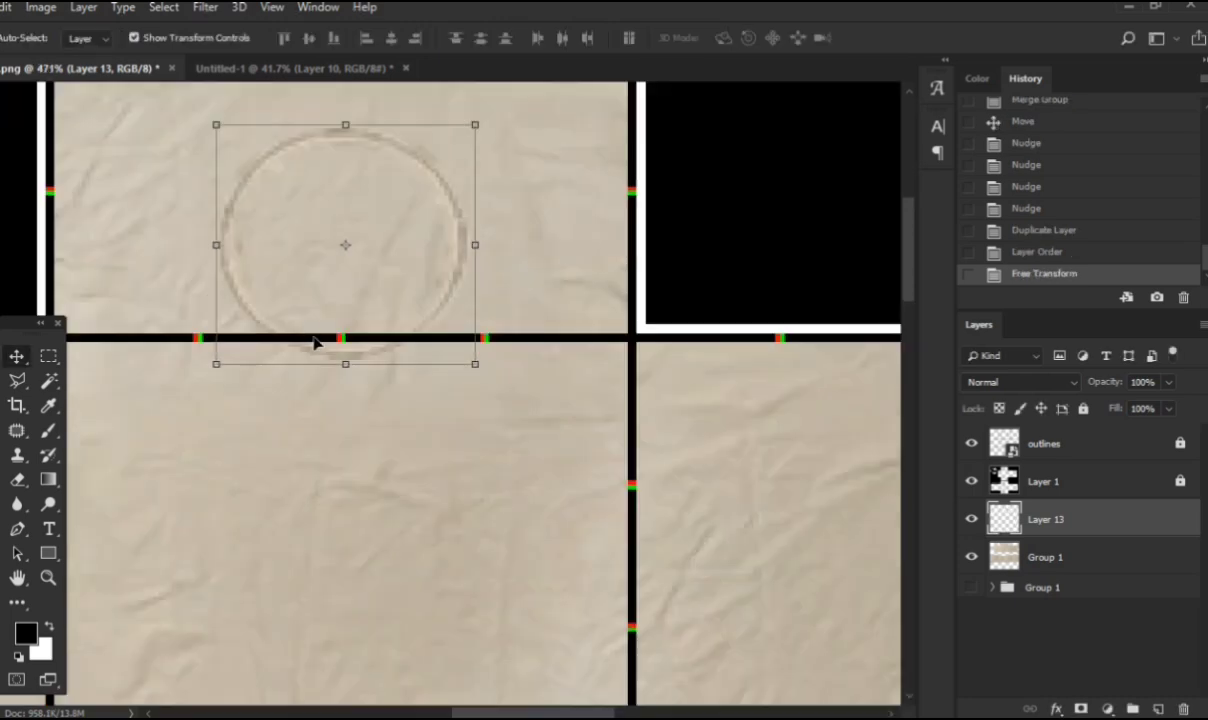
scroll(313, 342, "up", 1)
left_click_drag(385, 411, 380, 411)
scroll(377, 406, "up", 2)
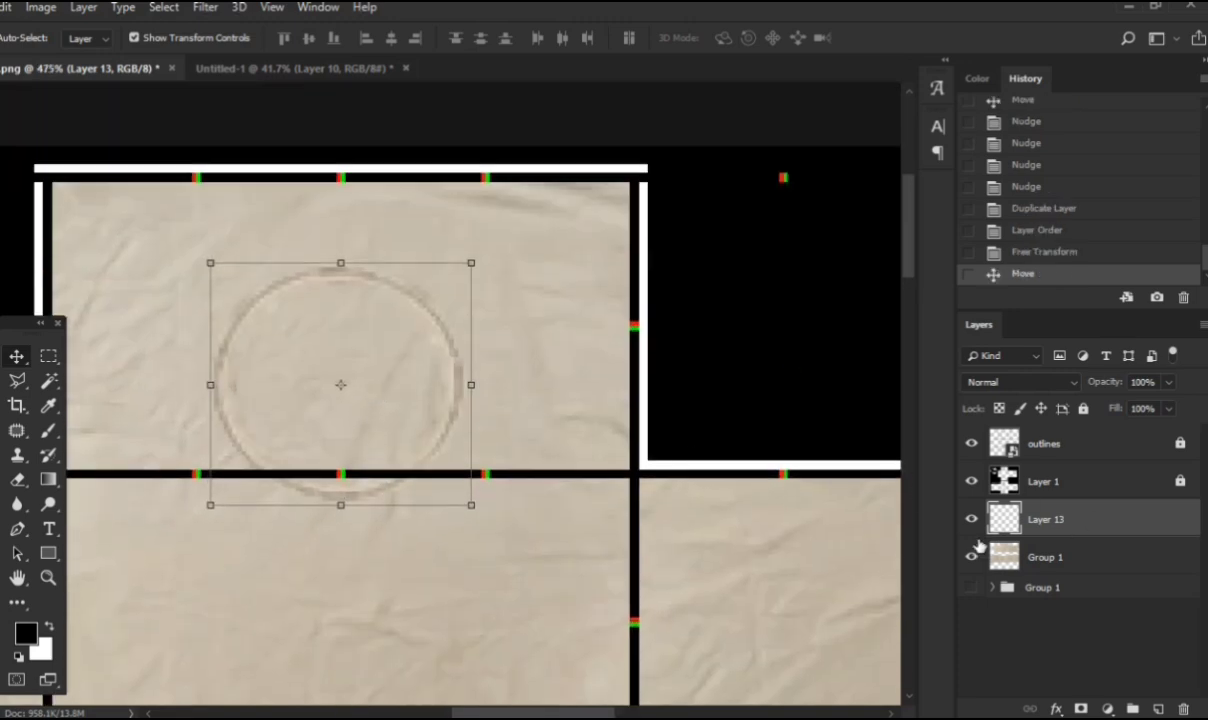
Step: Select the area inside the collar ring with the Magic Wand and clear it from the merged Group 1 layer
key("w")
left_click(372, 338)
scroll(305, 368, "up", 2)
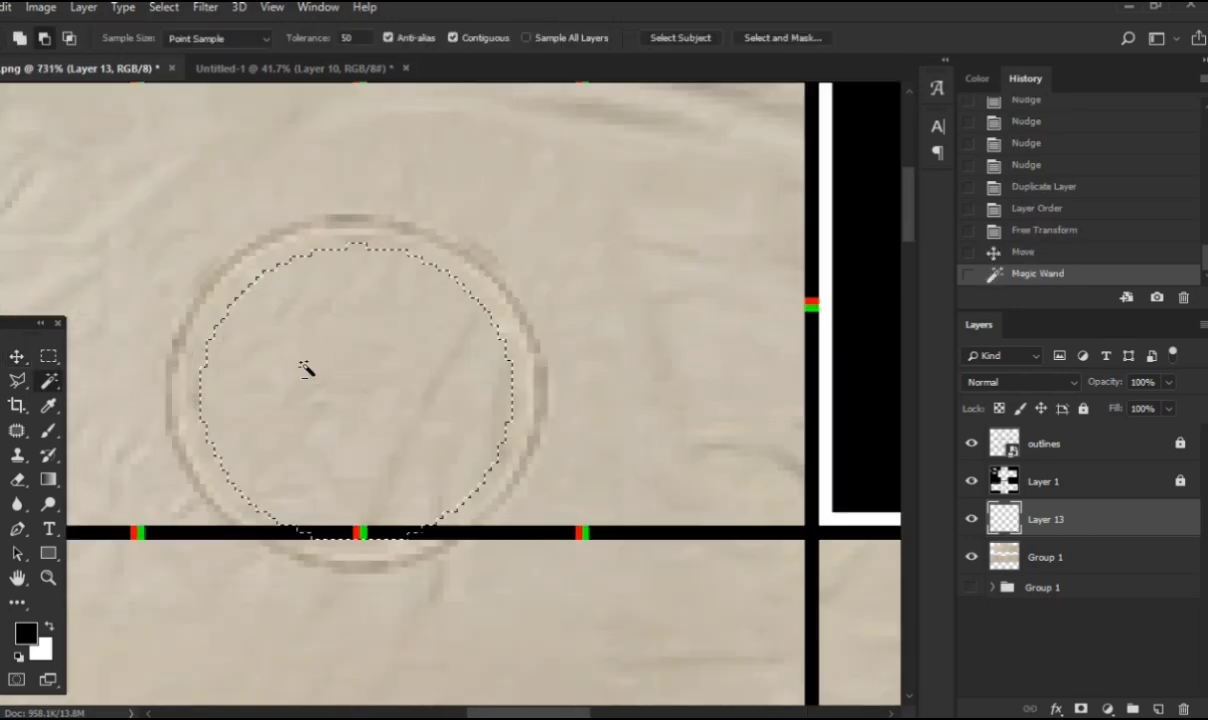
scroll(305, 368, "up", 1)
scroll(305, 368, "down", 3)
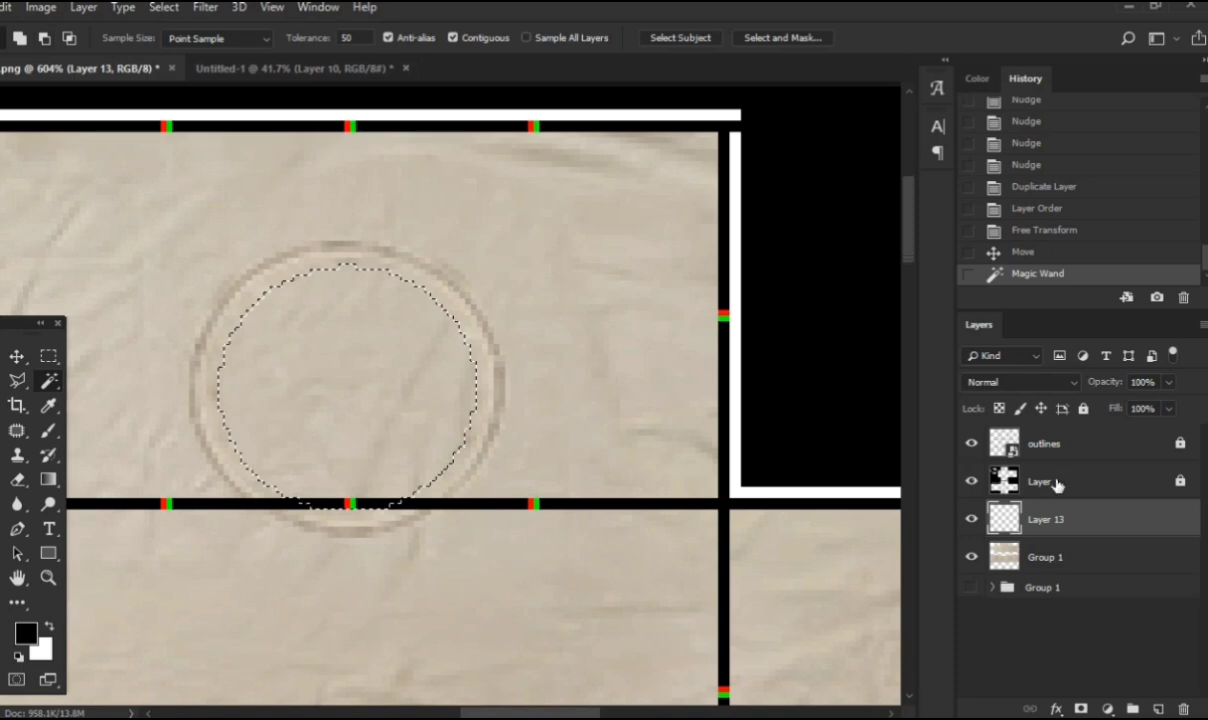
left_click(1065, 565)
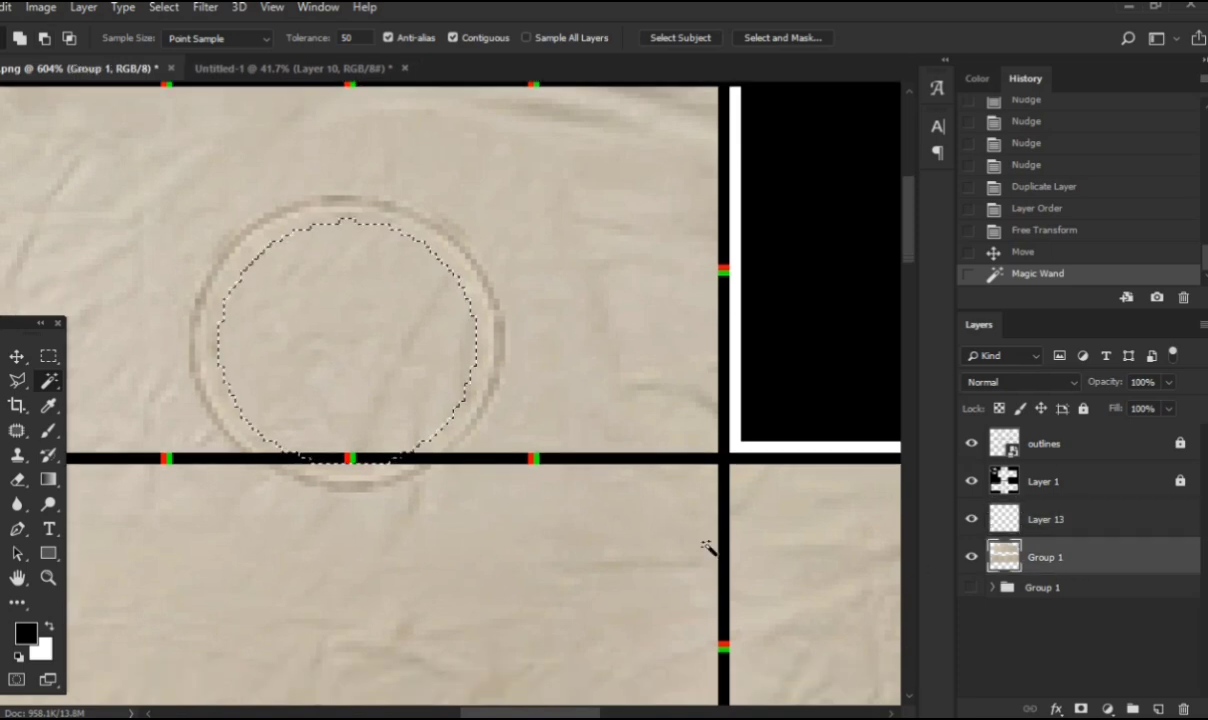
key("Delete")
key("ctrl+d")
scroll(426, 290, "down", 6)
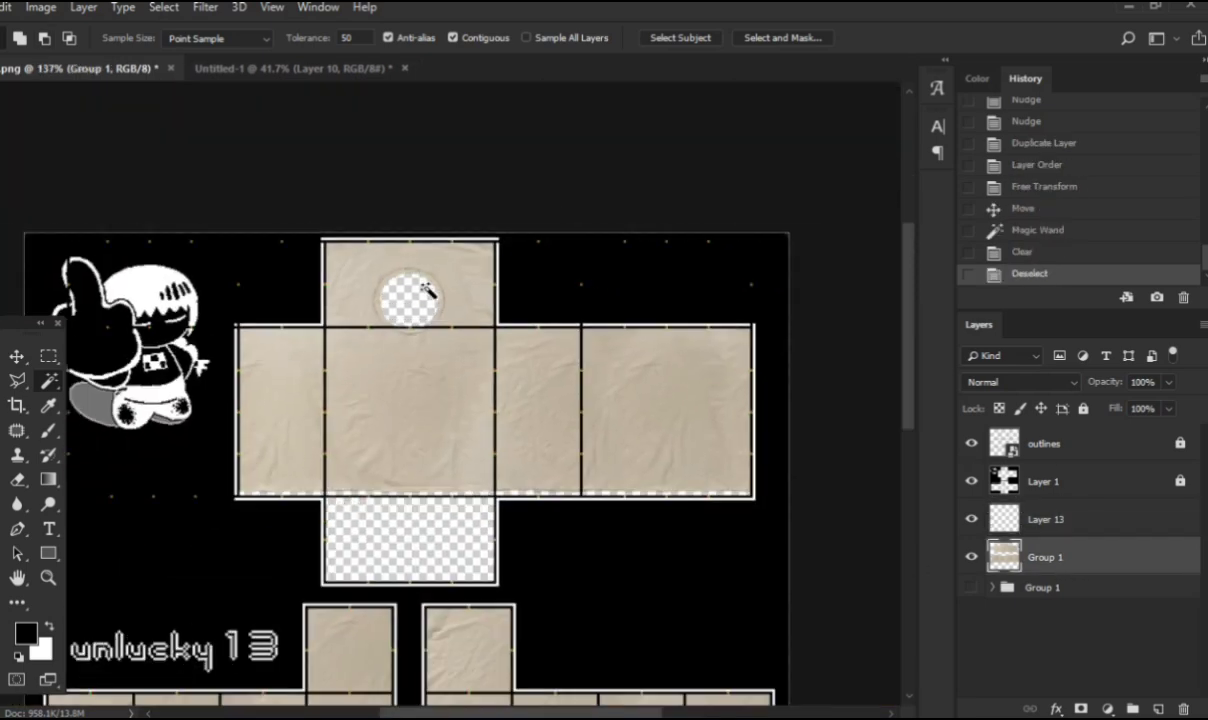
scroll(410, 290, "down", 2)
Step: Try lowering the collar ring toward the front panel, and revert to the state before the neck hole was cut
scroll(404, 267, "up", 6)
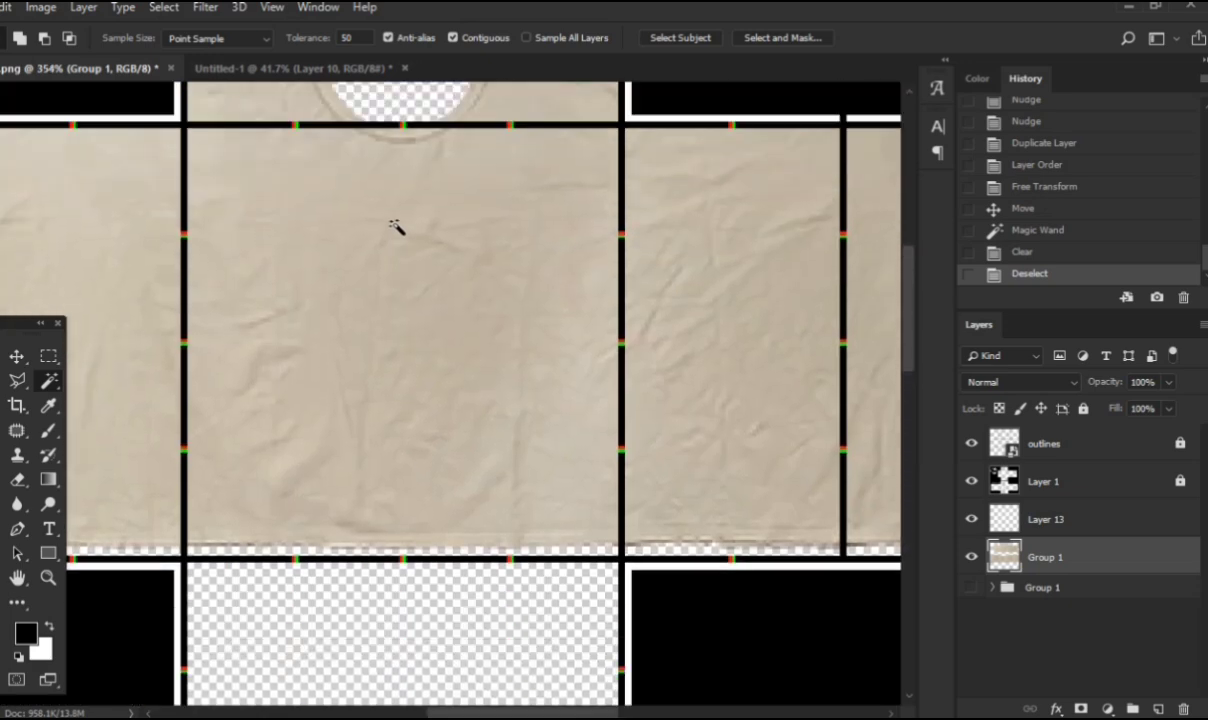
scroll(398, 229, "up", 6)
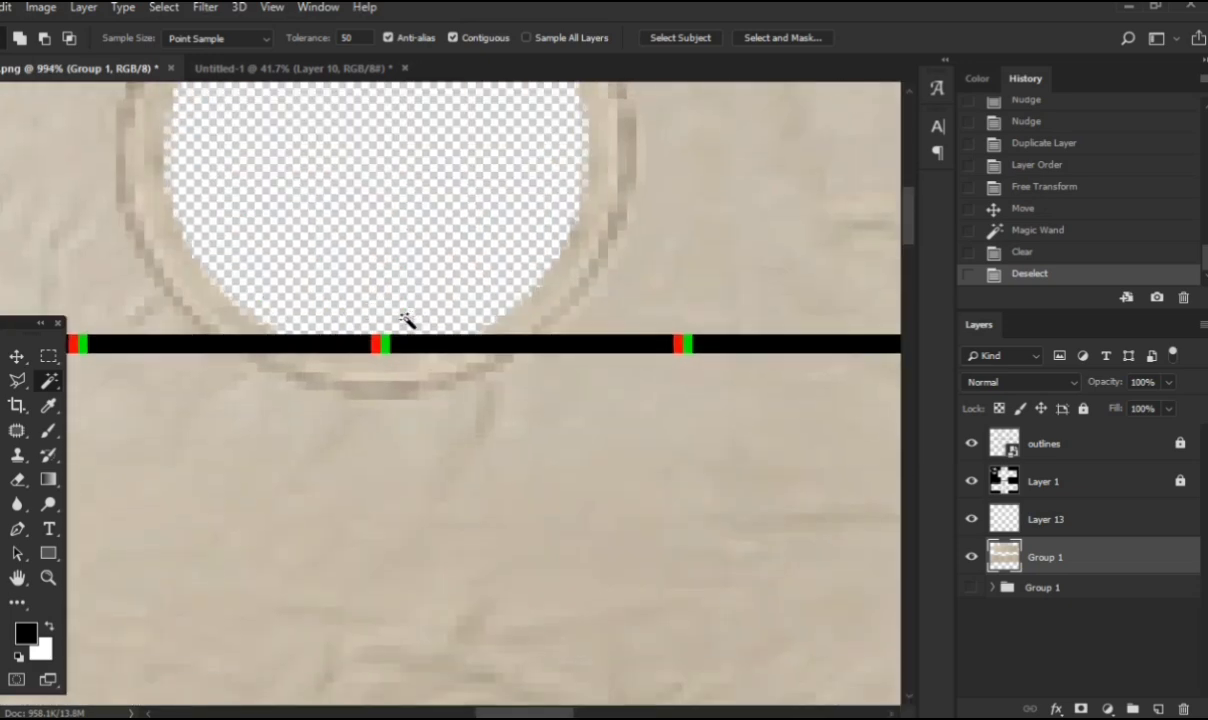
scroll(405, 320, "up", 2)
key("v")
left_click_drag(499, 404, 496, 442)
scroll(442, 324, "down", 3)
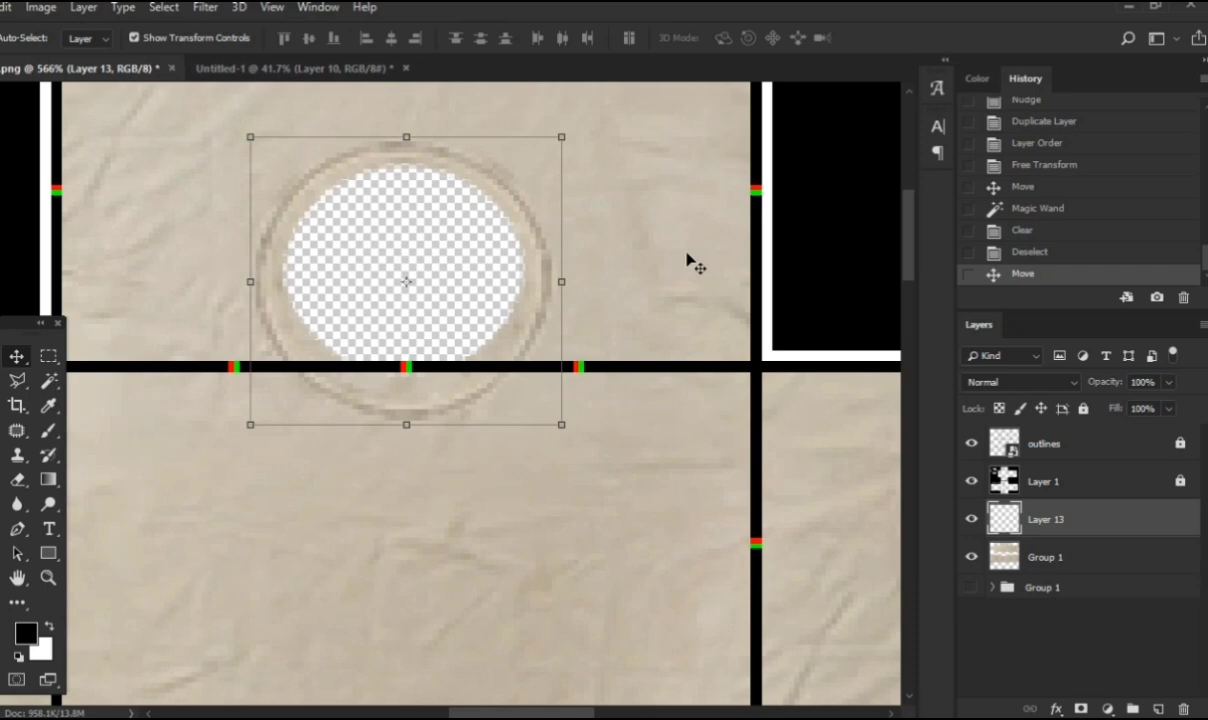
left_click(1054, 207)
left_click(1047, 189)
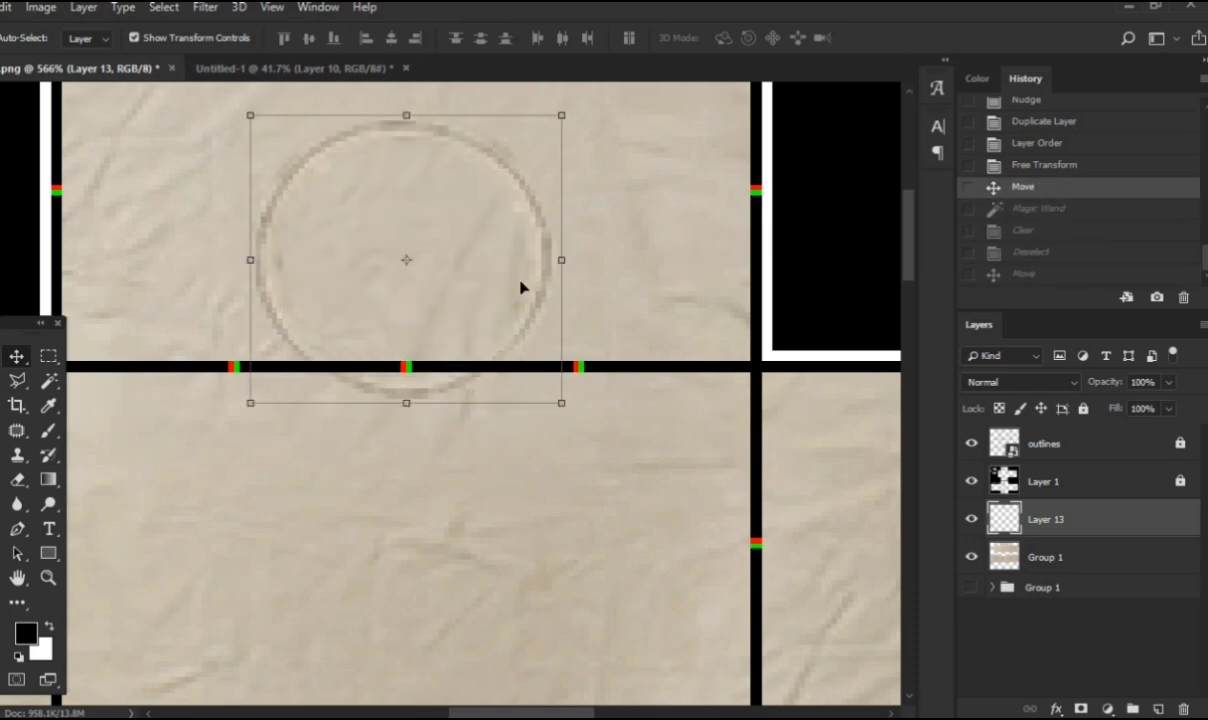
Step: Move the collar ring slightly down over the front panel's top edge and clear the merged Group 1 fabric inside it
left_click_drag(520, 288, 542, 310)
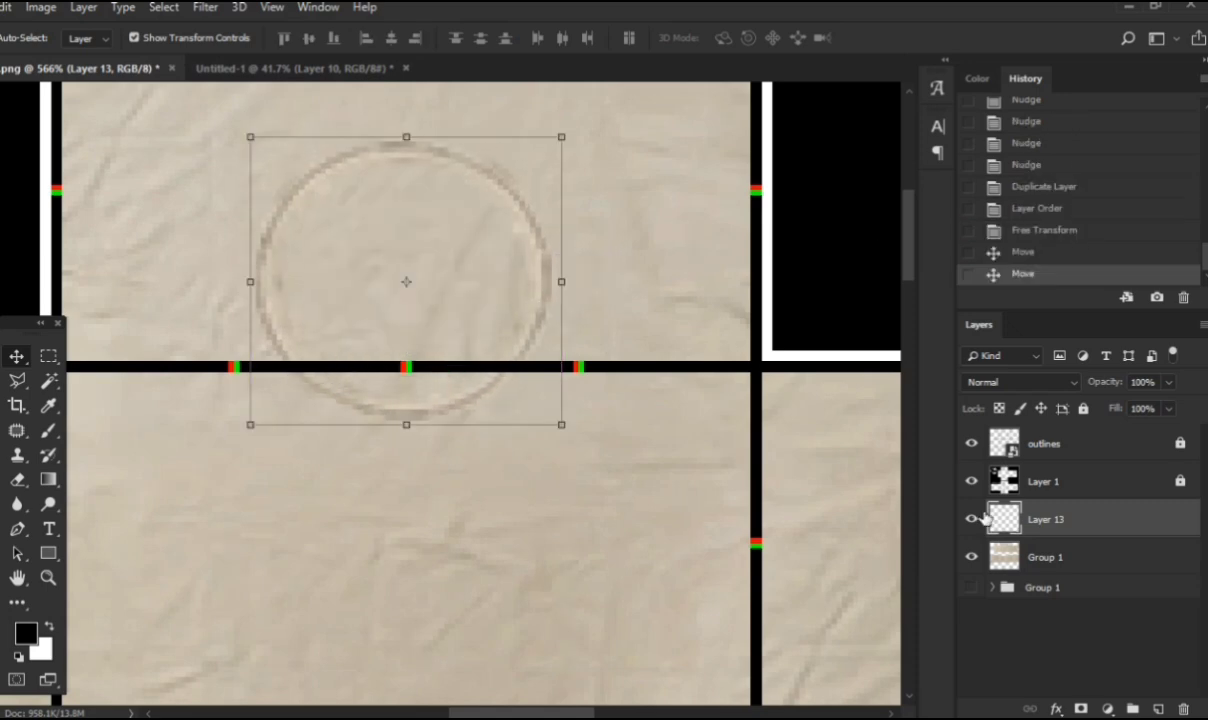
key("w")
left_click(508, 314)
left_click(1014, 557)
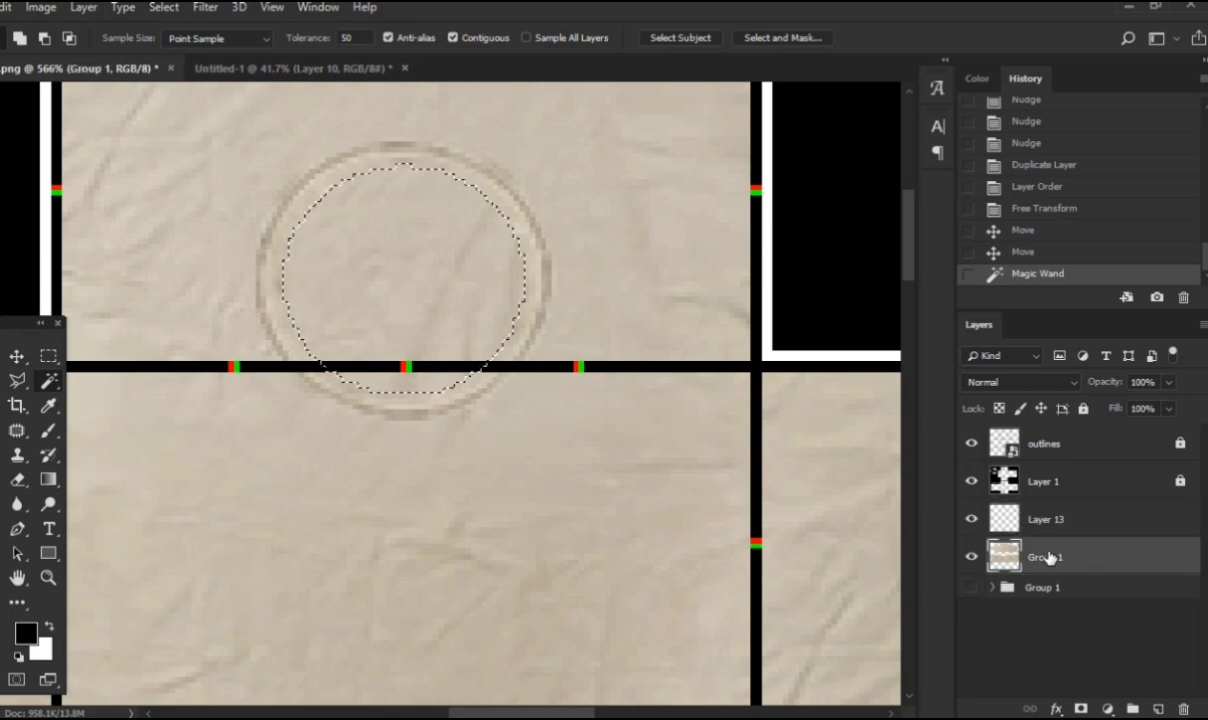
key("Delete")
key("ctrl+d")
scroll(431, 302, "down", 6)
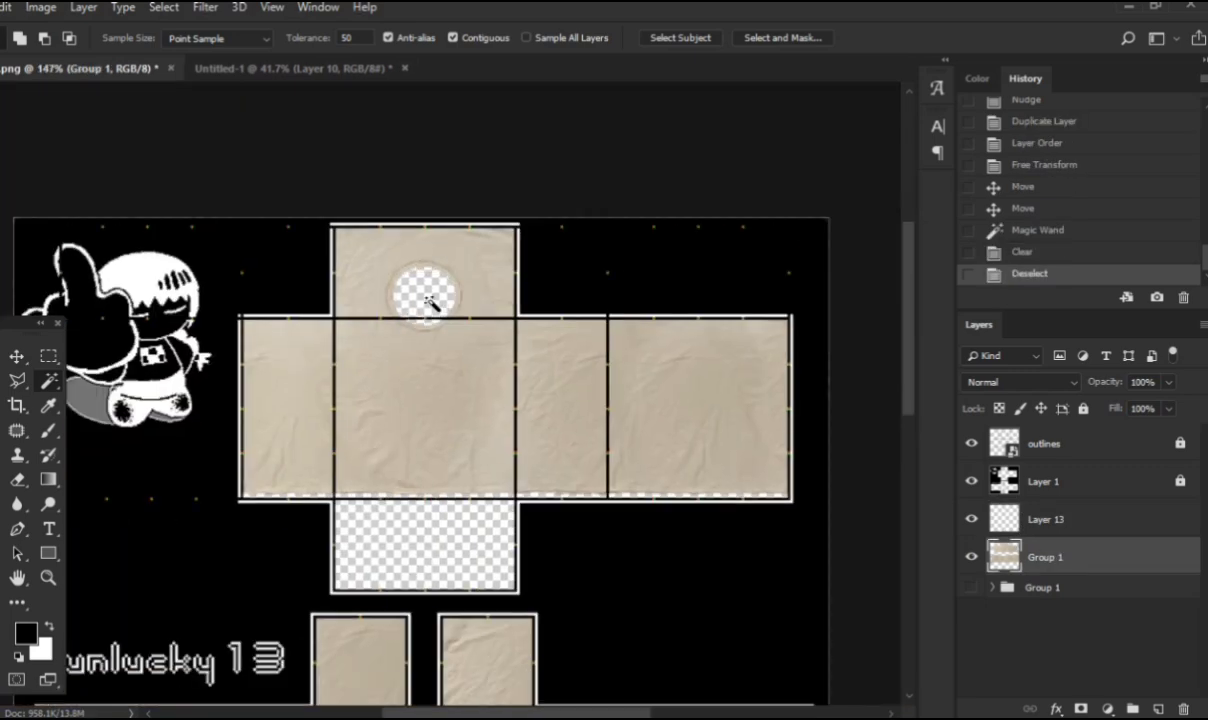
scroll(427, 303, "down", 2)
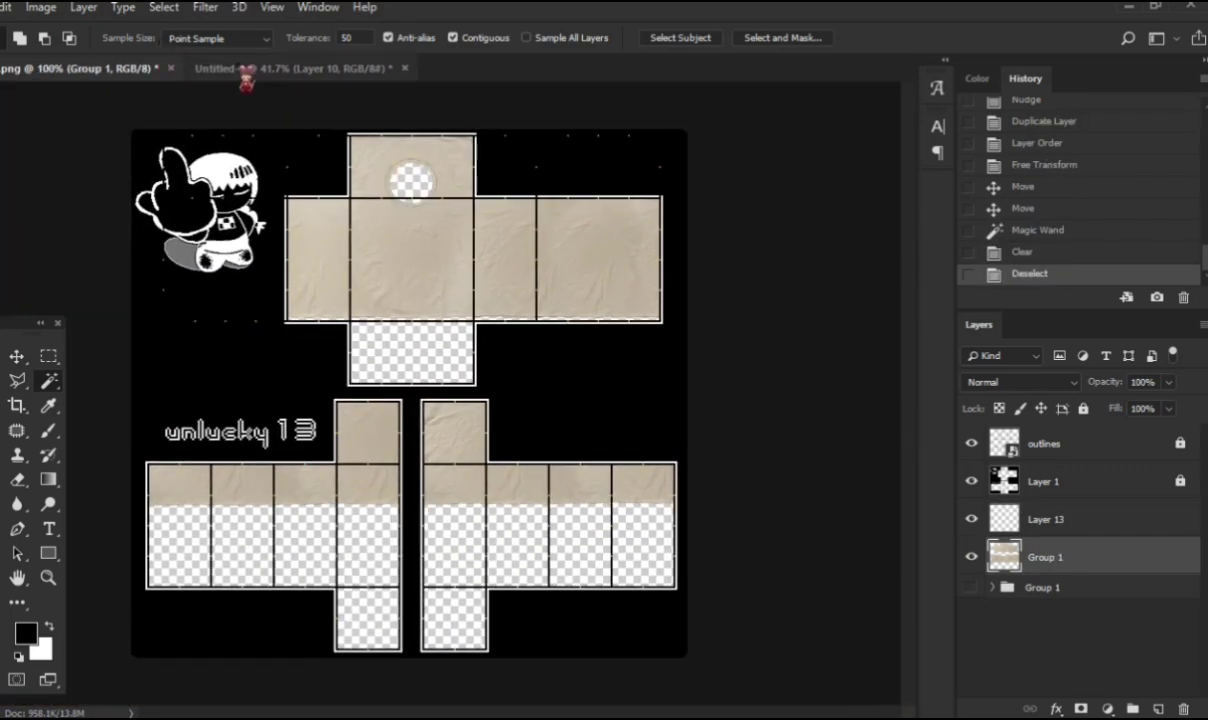
Step: Select the long hem strip (Layer 8) in the Untitled-1 document and return to the clothing template
left_click(245, 70)
scroll(377, 262, "down", 5)
key("v")
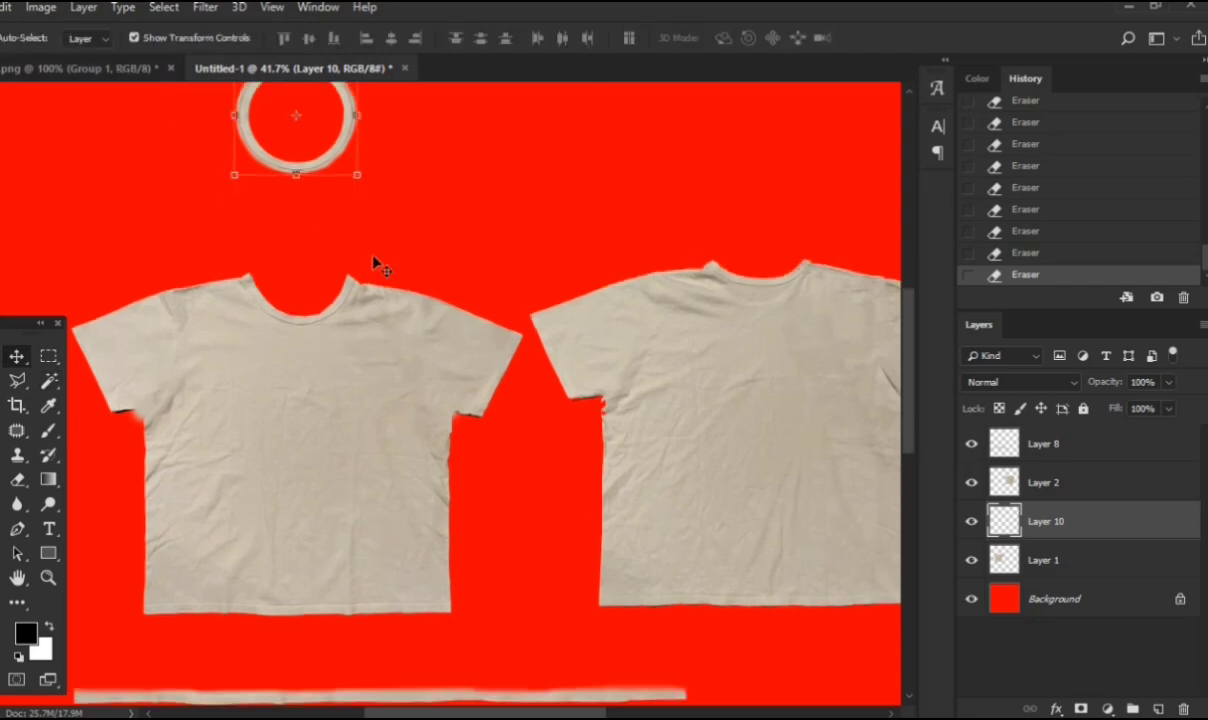
scroll(445, 298, "down", 1)
left_click(545, 455)
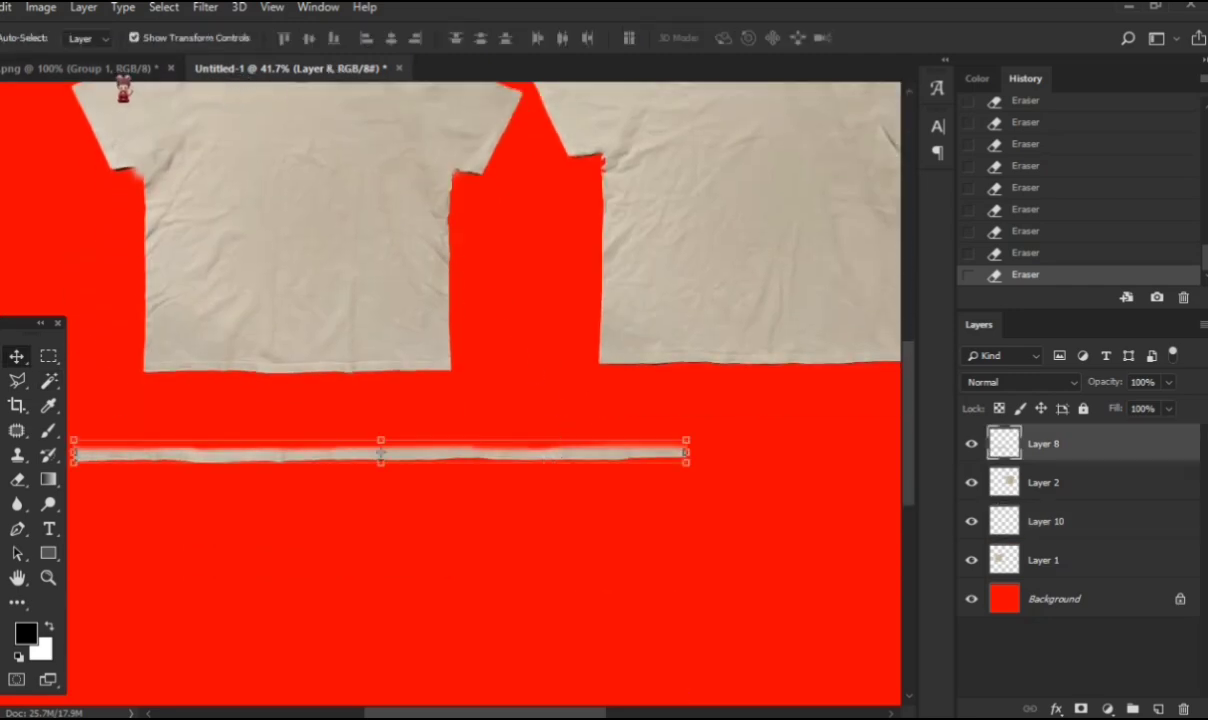
left_click(84, 69)
Step: Examine the bottom edge of the torso panels and the cut edge of the sleeves on the template
scroll(574, 373, "up", 6)
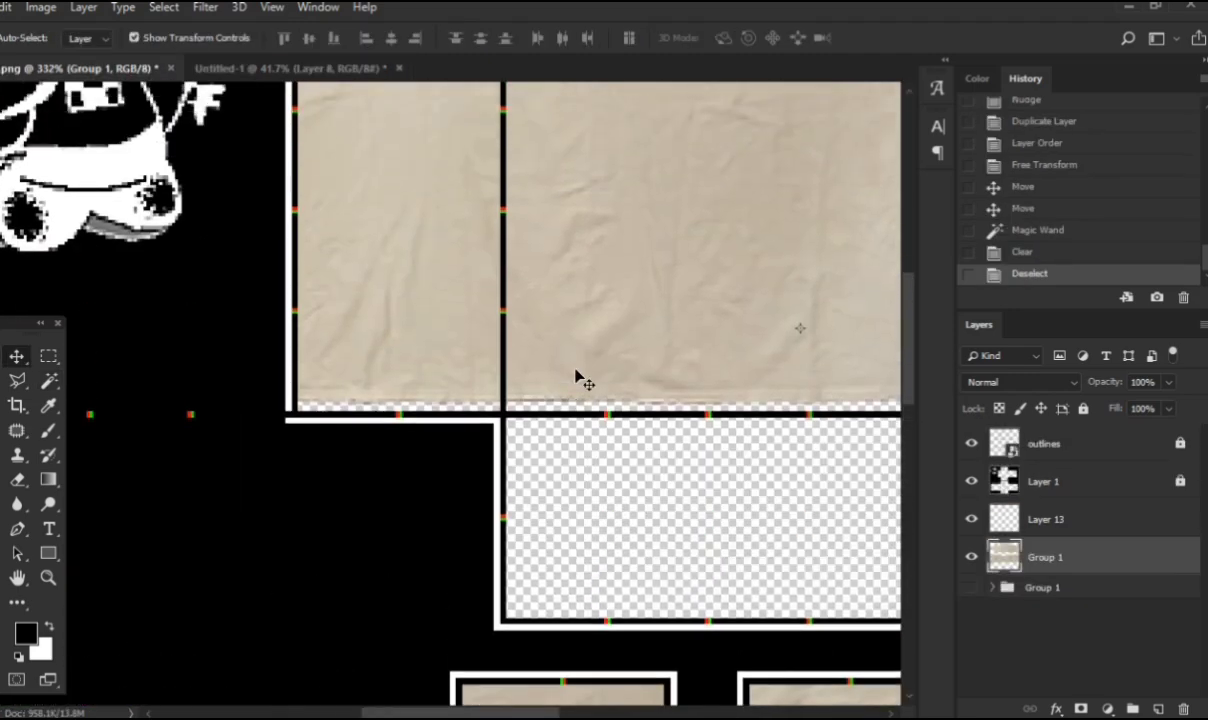
scroll(576, 376, "right", 2)
scroll(576, 377, "right", 10)
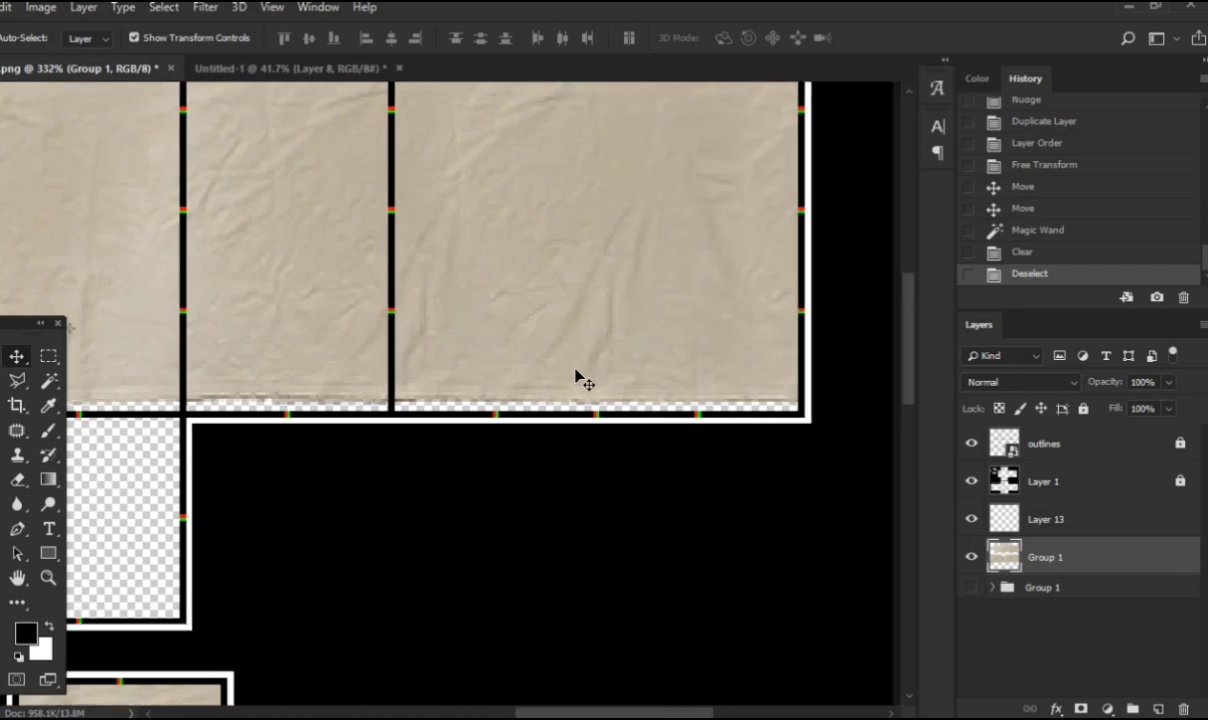
scroll(576, 380, "left", 8)
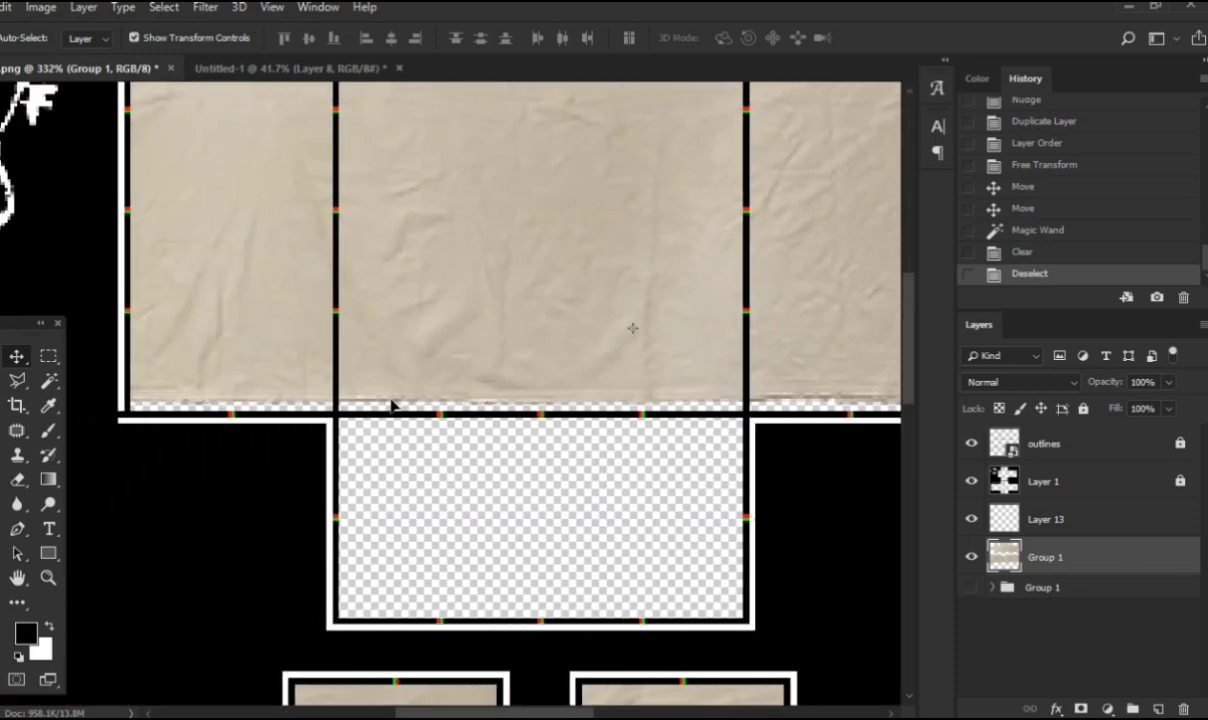
scroll(220, 405, "right", 8)
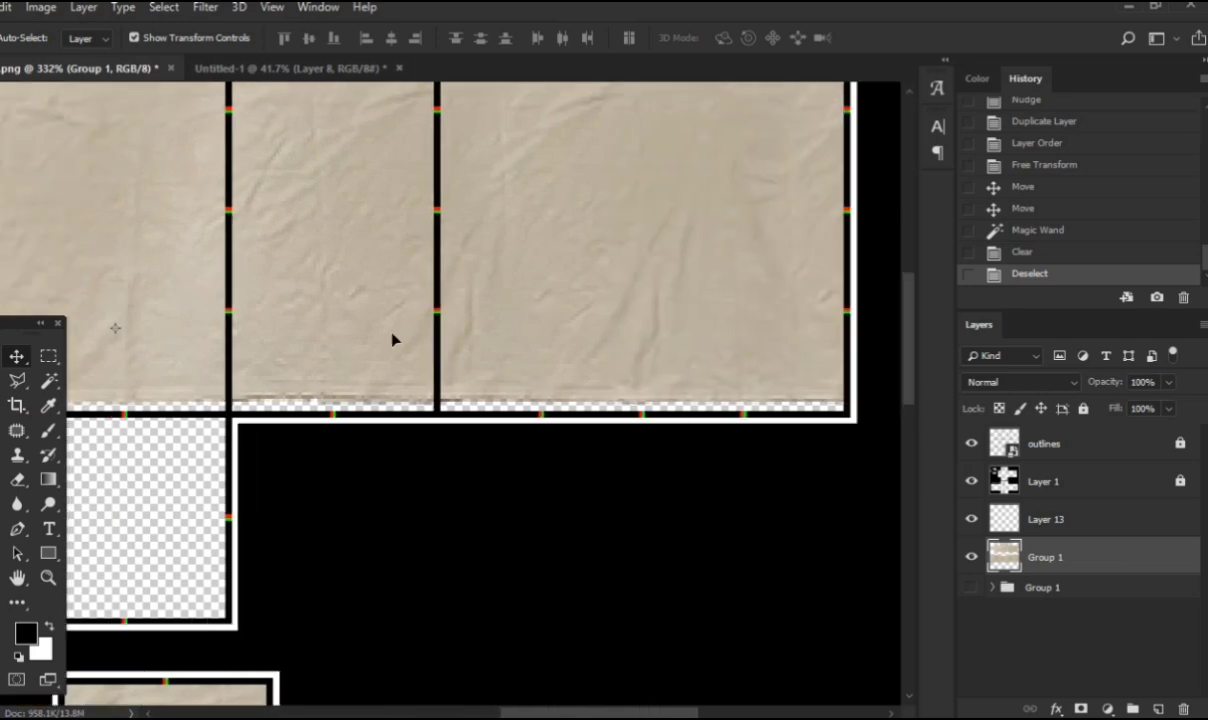
scroll(345, 432, "left", 5)
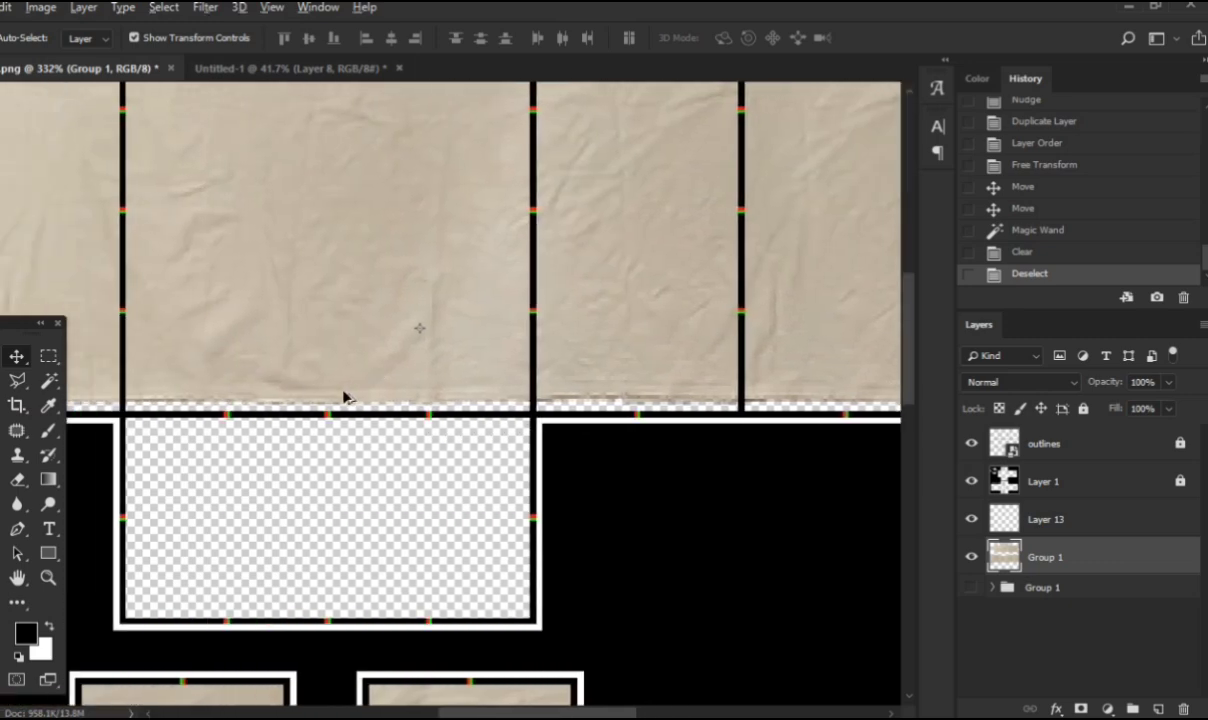
scroll(347, 393, "down", 8)
scroll(236, 478, "up", 5)
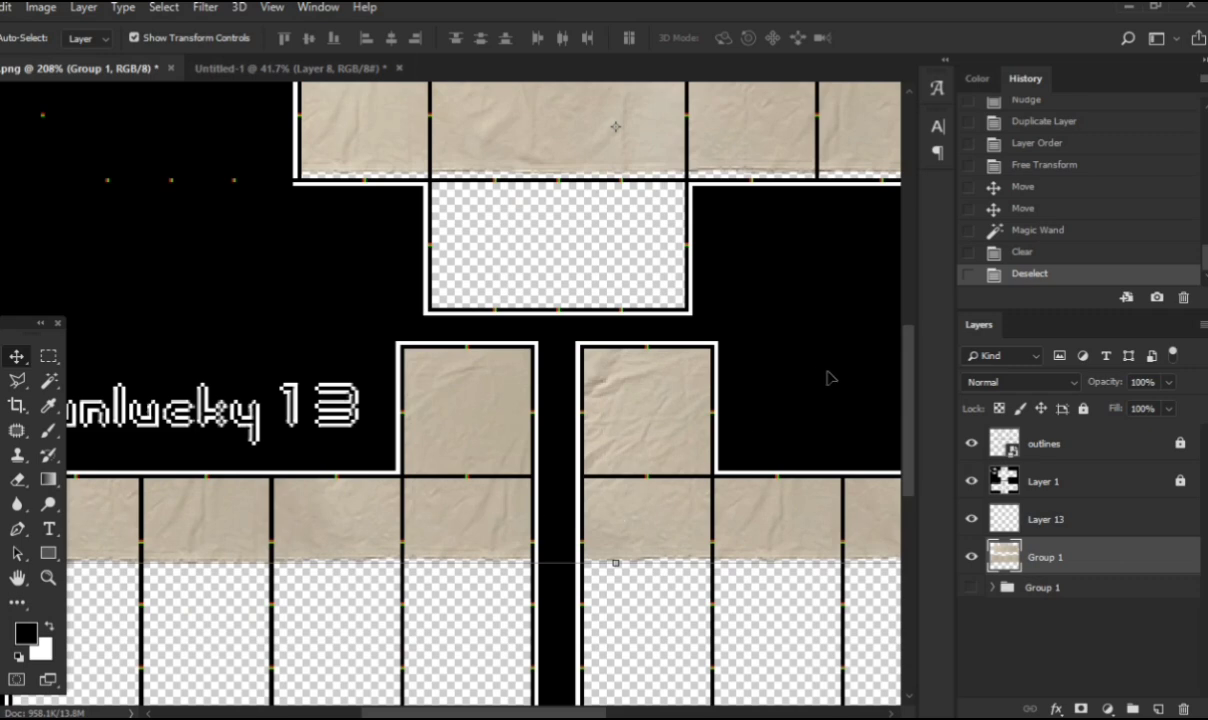
scroll(396, 504, "down", 2)
scroll(420, 545, "left", 3)
left_click(453, 597)
scroll(488, 445, "up", 8)
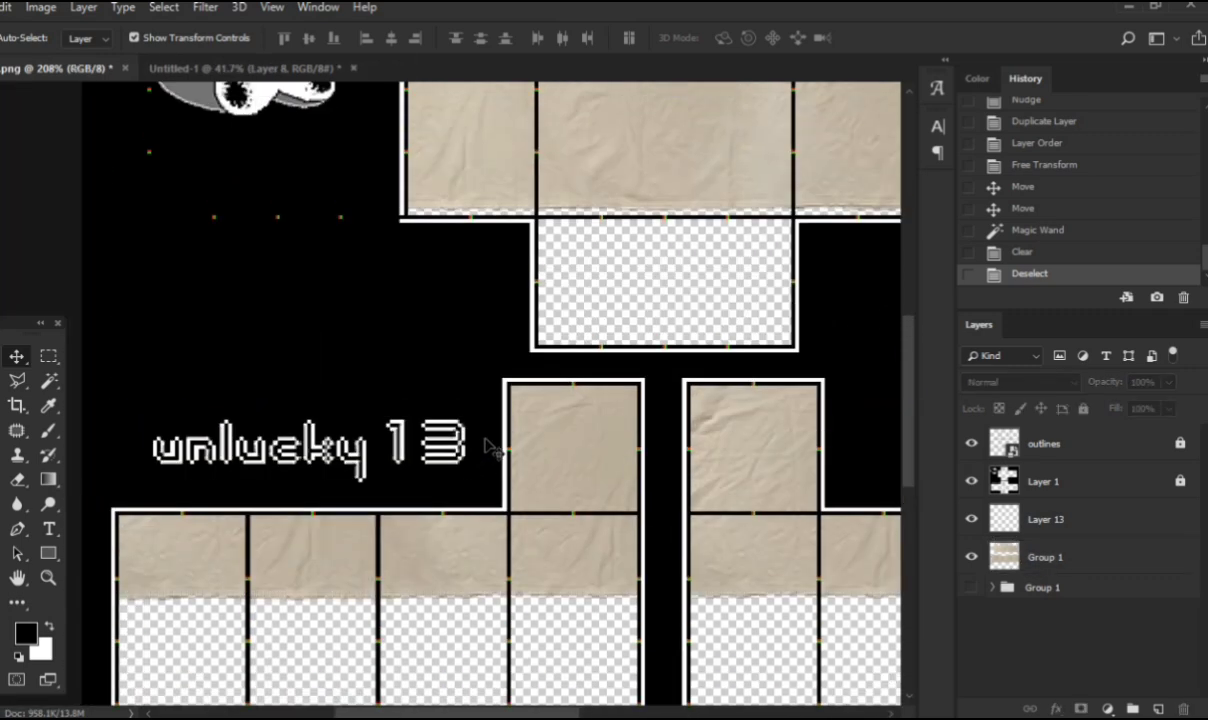
scroll(648, 430, "up", 5)
scroll(640, 404, "down", 3)
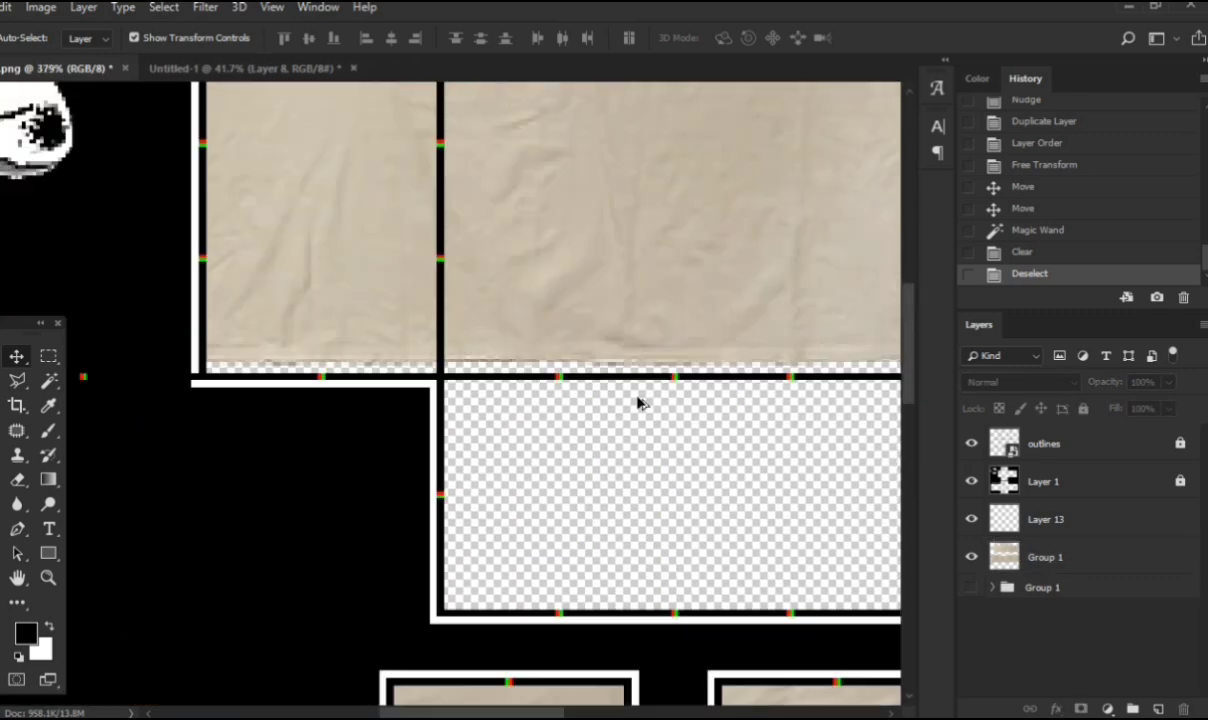
scroll(640, 404, "down", 2)
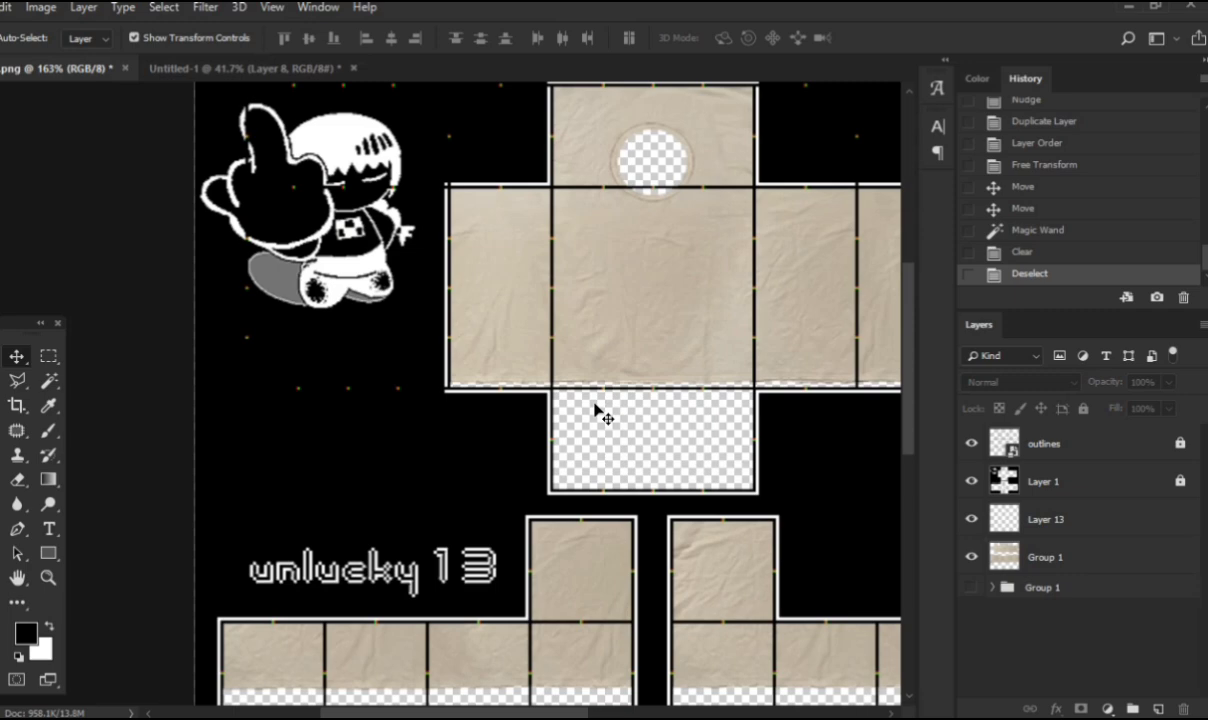
Step: Copy the hem strip into the template as a new layer and place it across the lower torso panels
scroll(745, 340, "down", 3)
key("ctrl+j")
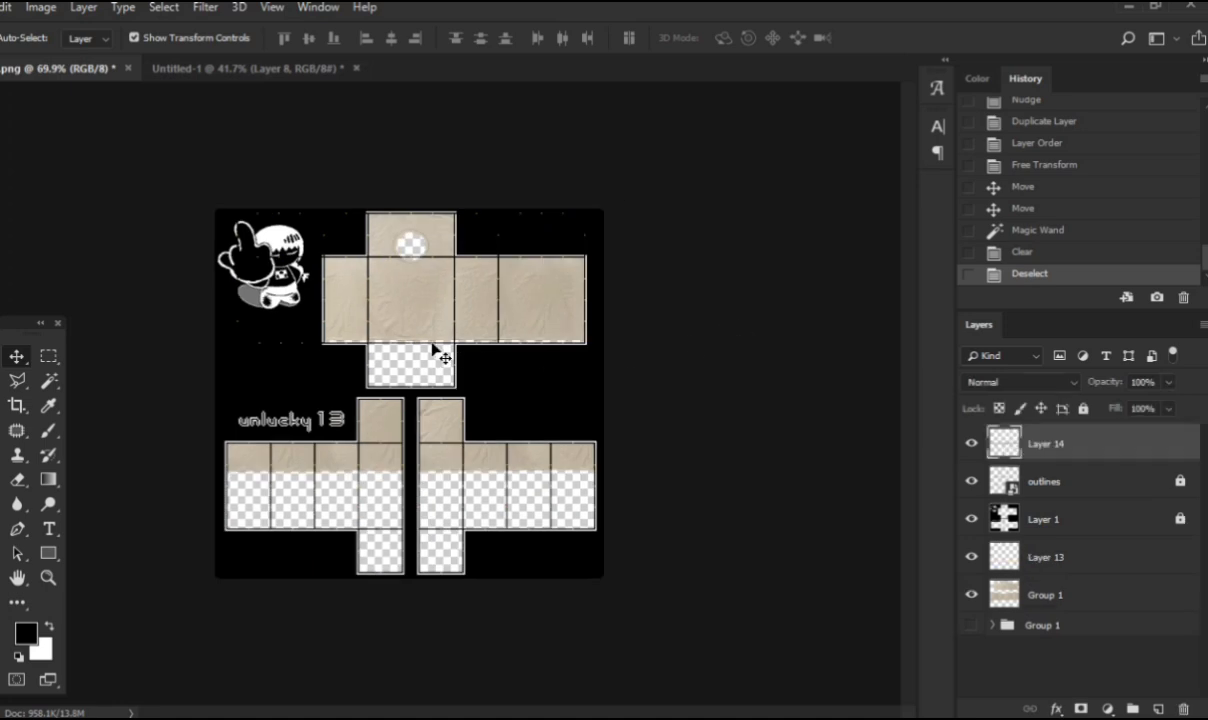
left_click_drag(600, 404, 505, 331)
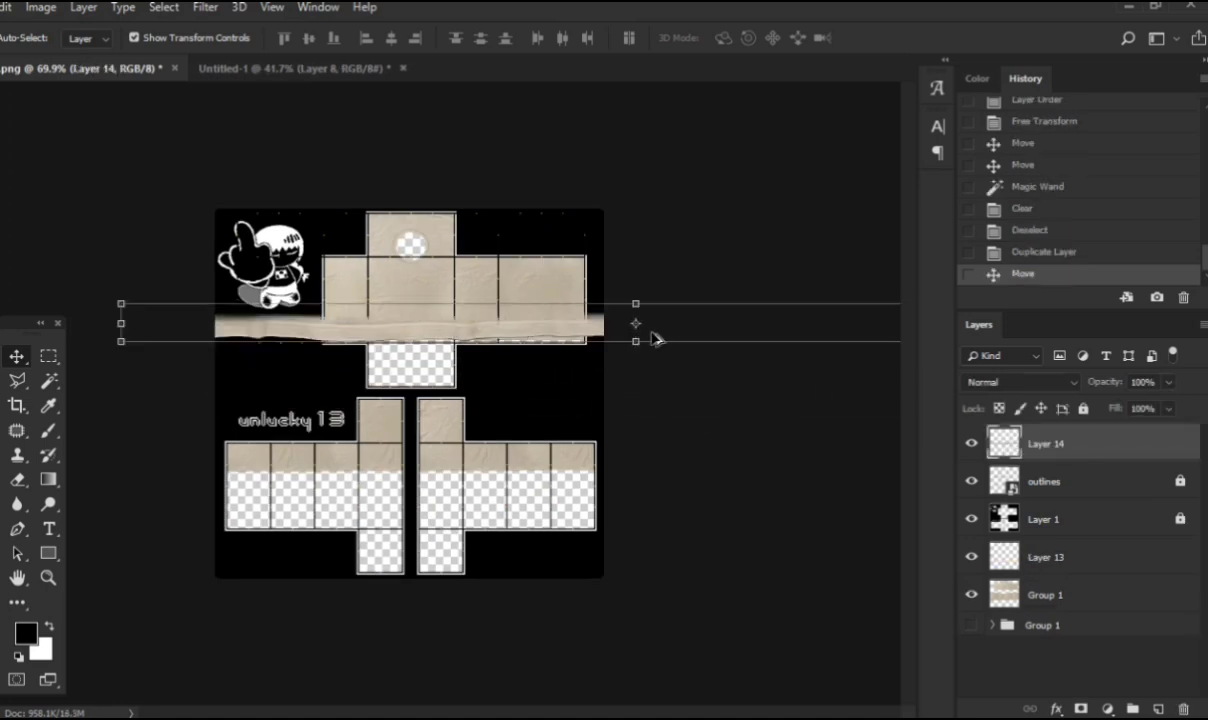
Step: Scale the hem strip down to 33.87% and move it toward the lower part of the torso panels
scroll(700, 350, "down", 2)
left_click_drag(766, 364, 439, 358)
scroll(407, 390, "up", 2)
scroll(356, 352, "up", 4)
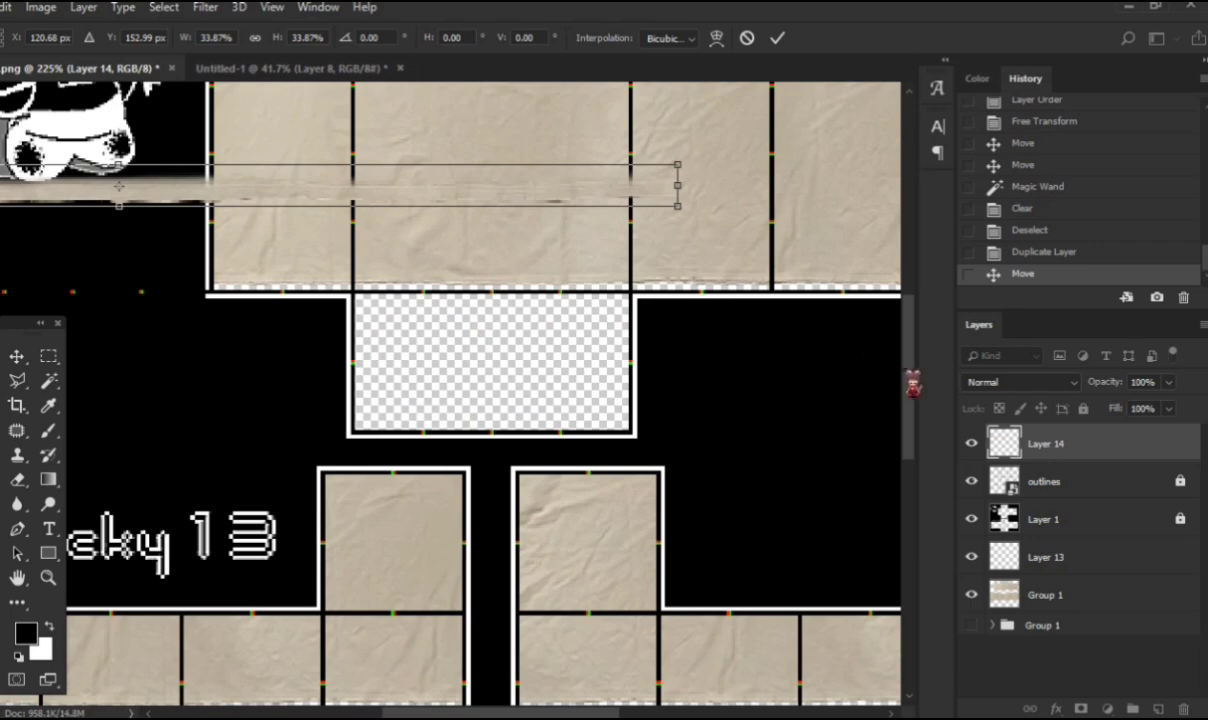
left_click_drag(407, 276, 562, 299)
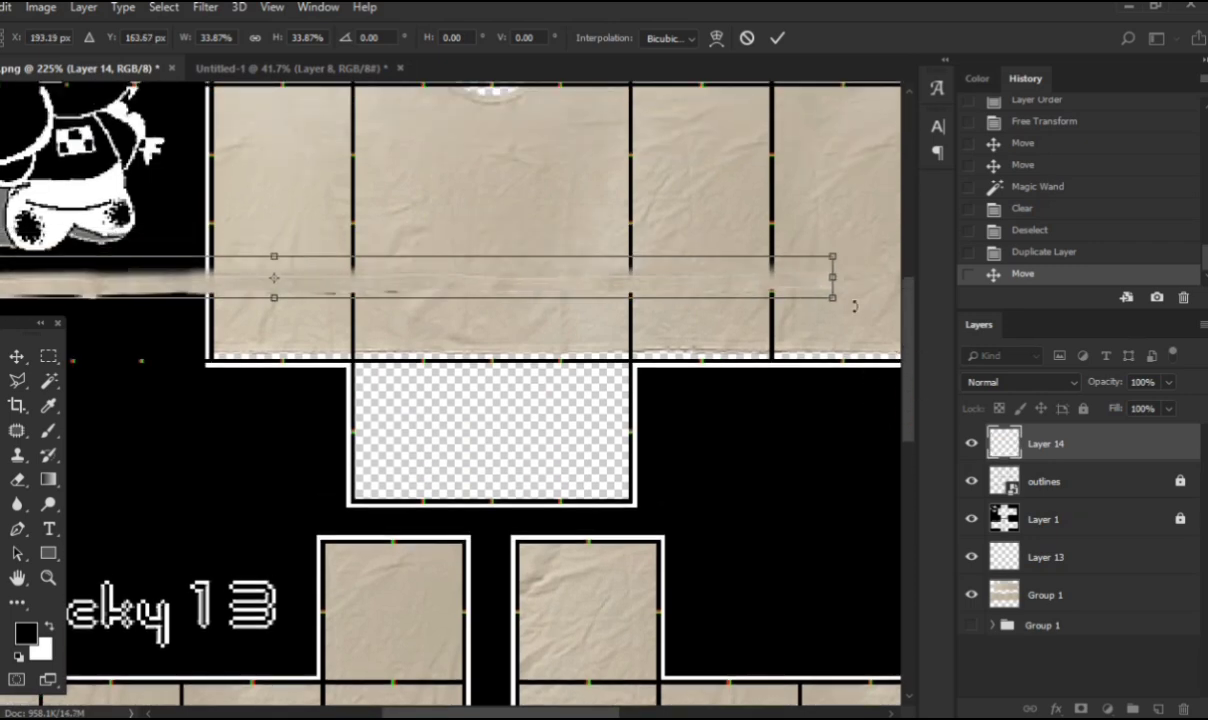
Step: Reduce the hem strip to 25.07% and fit it along the torso's lower edge, starting at the leftmost side panel
left_click_drag(835, 300, 542, 271)
left_click_drag(311, 277, 776, 345)
scroll(418, 345, "up", 3)
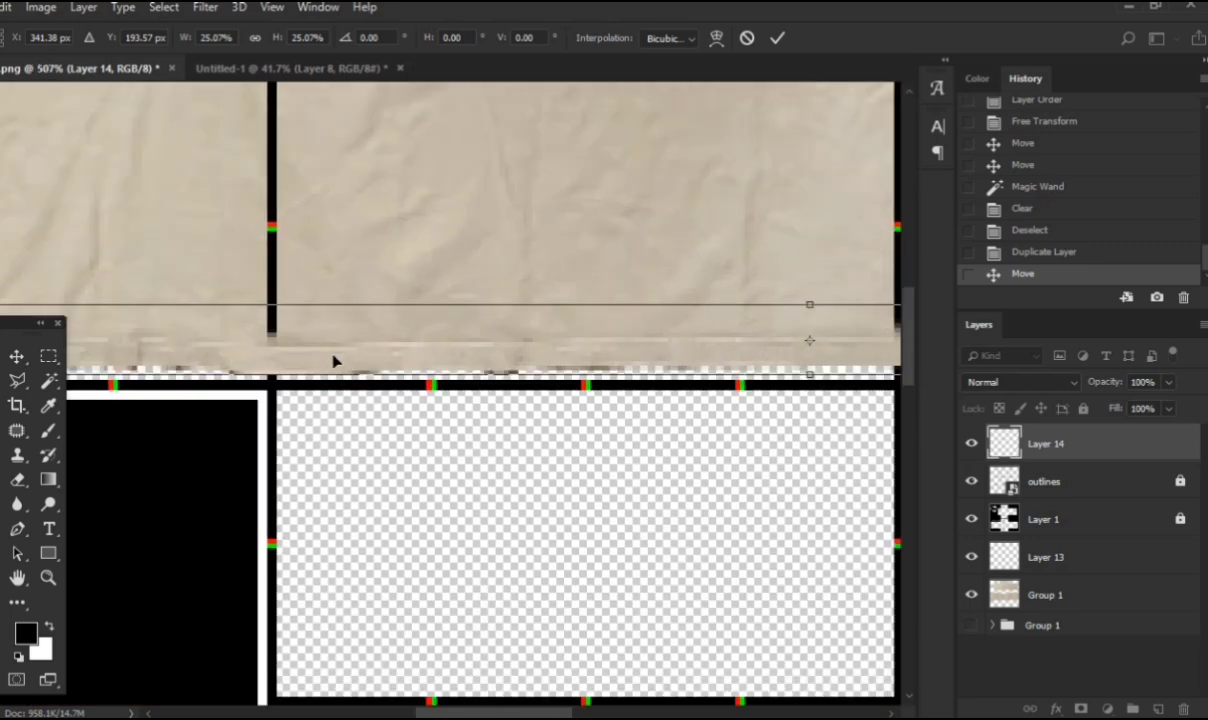
left_click_drag(367, 360, 404, 353)
scroll(251, 346, "left", 3)
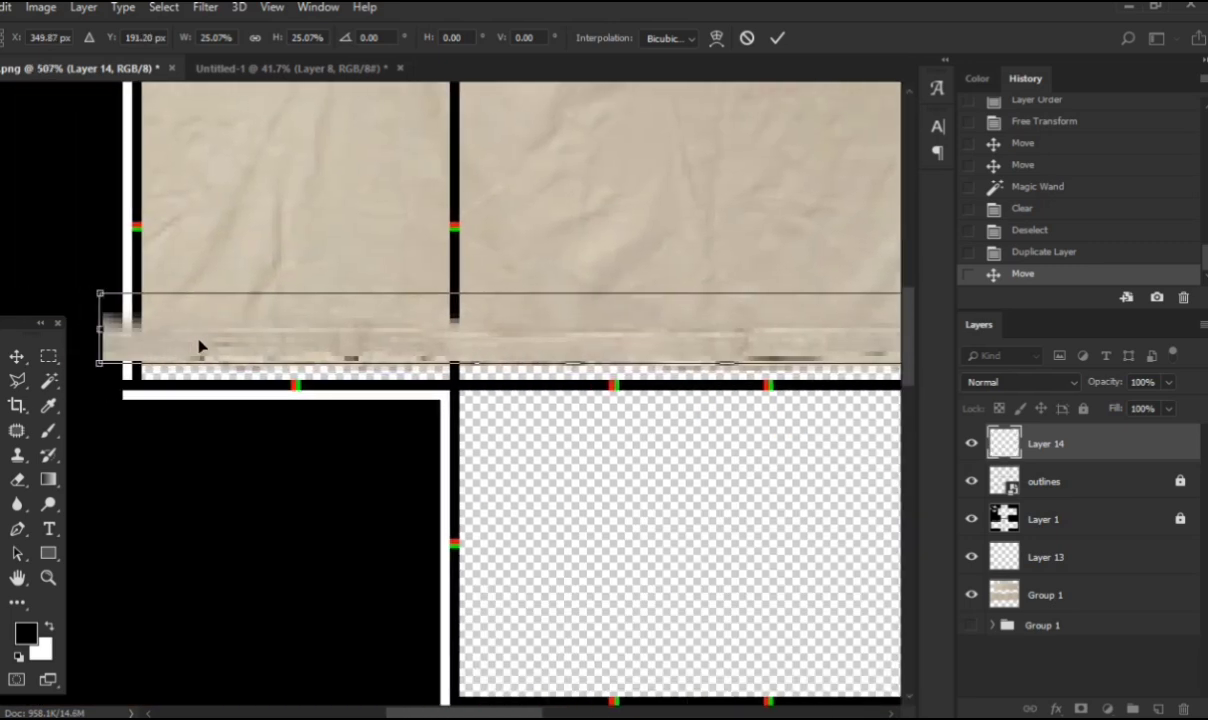
left_click_drag(199, 346, 216, 353)
key("Return")
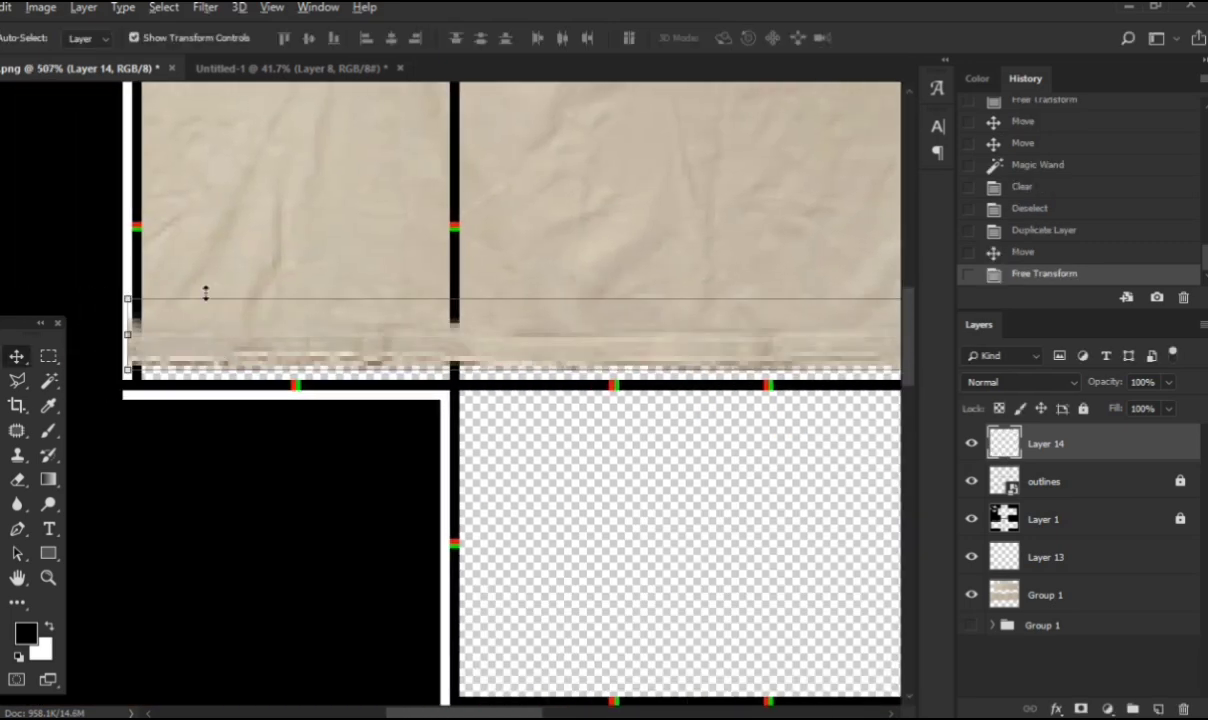
Step: Shift the hem strip slightly right and down, closer to the bottom line of the torso panels
scroll(528, 345, "down", 3)
scroll(607, 334, "right", 3)
scroll(706, 324, "down", 2)
scroll(710, 330, "right", 2)
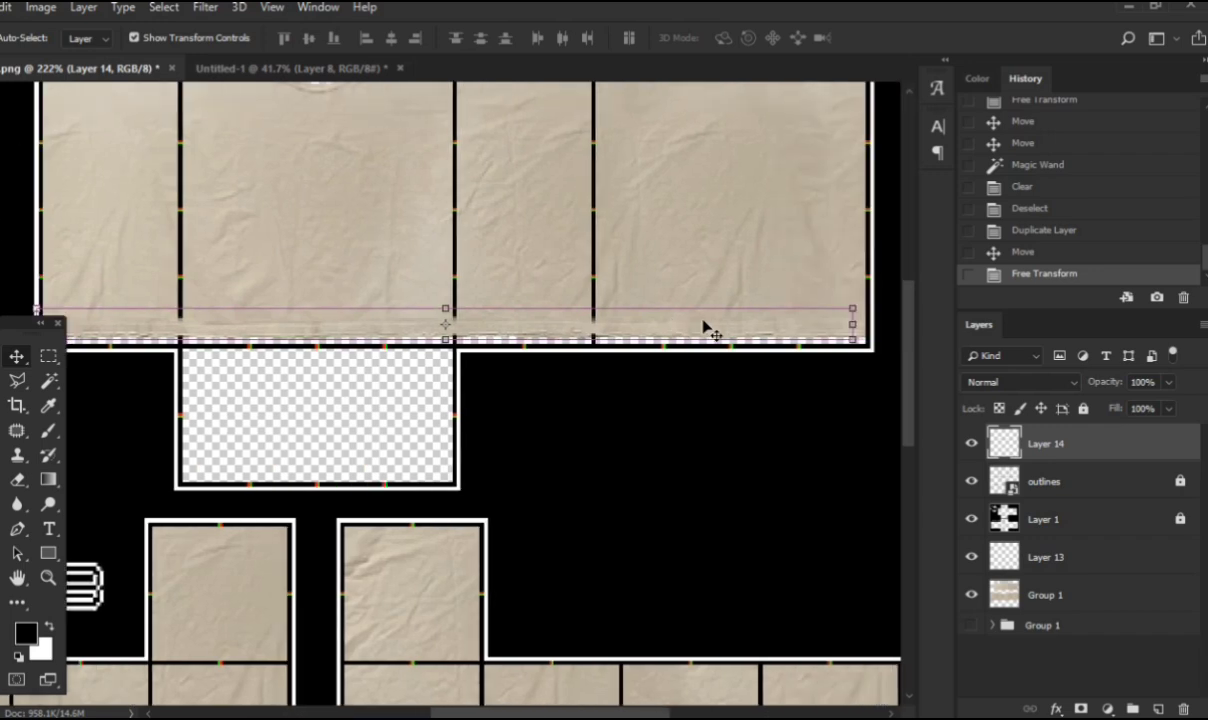
scroll(706, 330, "right", 1)
left_click_drag(706, 334, 714, 334)
scroll(403, 345, "left", 3)
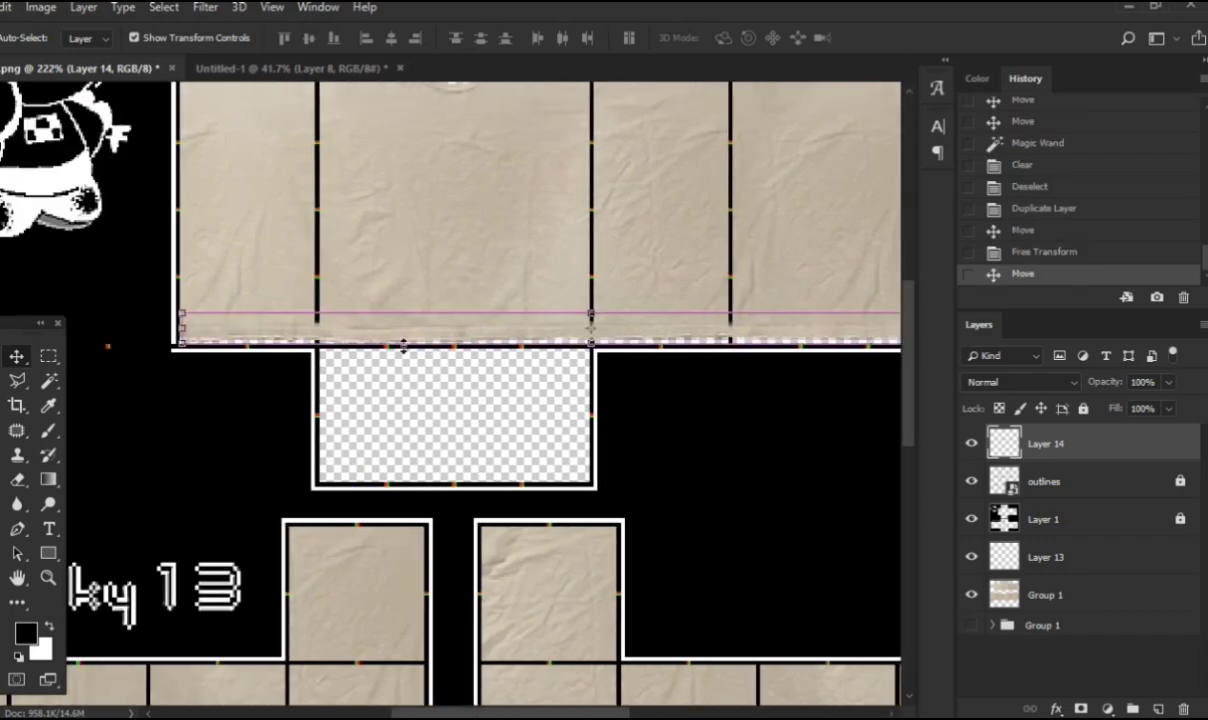
Step: Move the hem strip left until its end lines up with the outer outline of the leftmost torso panel
scroll(402, 333, "up", 3)
left_click_drag(402, 332, 403, 327)
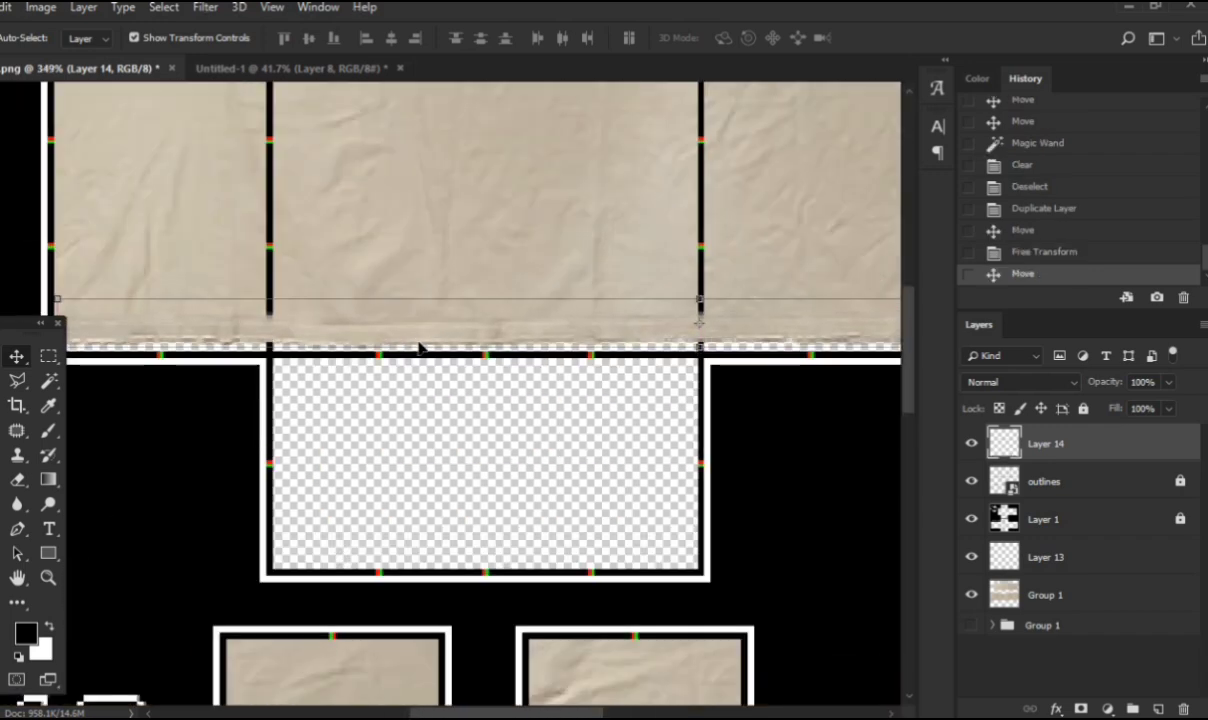
scroll(412, 350, "left", 1)
scroll(150, 300, "up", 3)
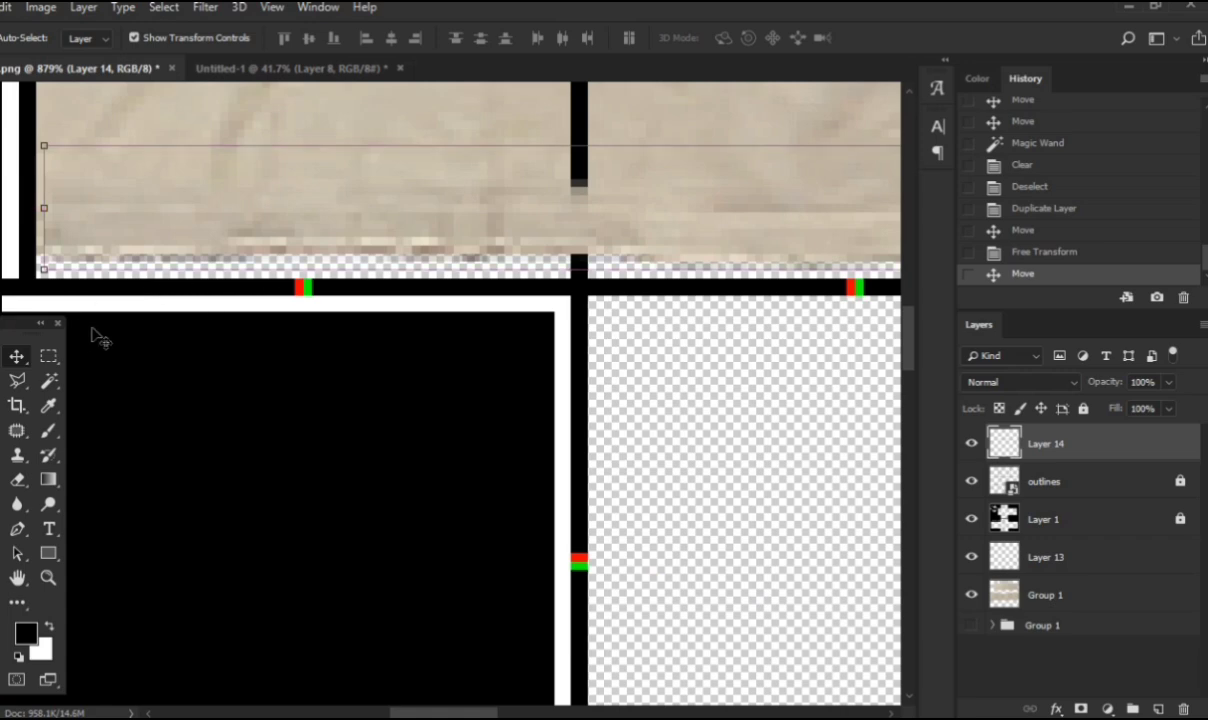
scroll(96, 330, "left", 2)
left_click_drag(234, 232, 192, 231)
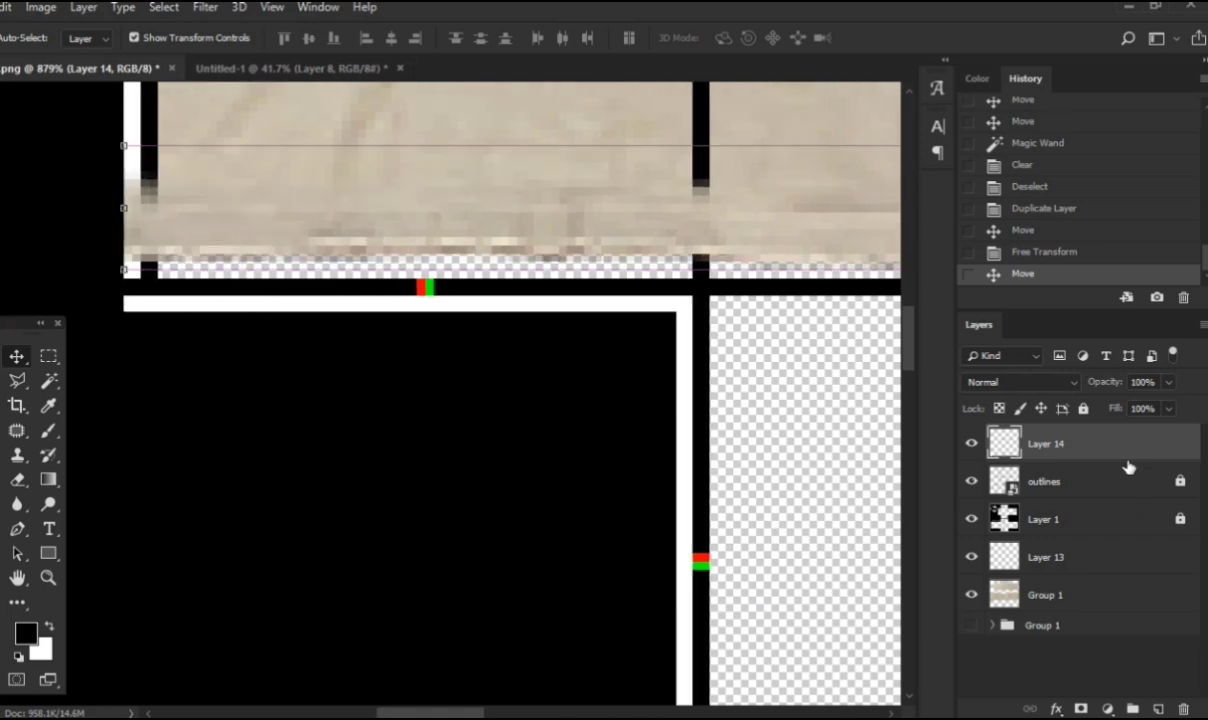
Step: Place the hem strip's Layer 14 directly below Layer 1 and hide the Layer 1 template mask
left_click_drag(1066, 441, 1178, 539)
scroll(448, 413, "right", 2)
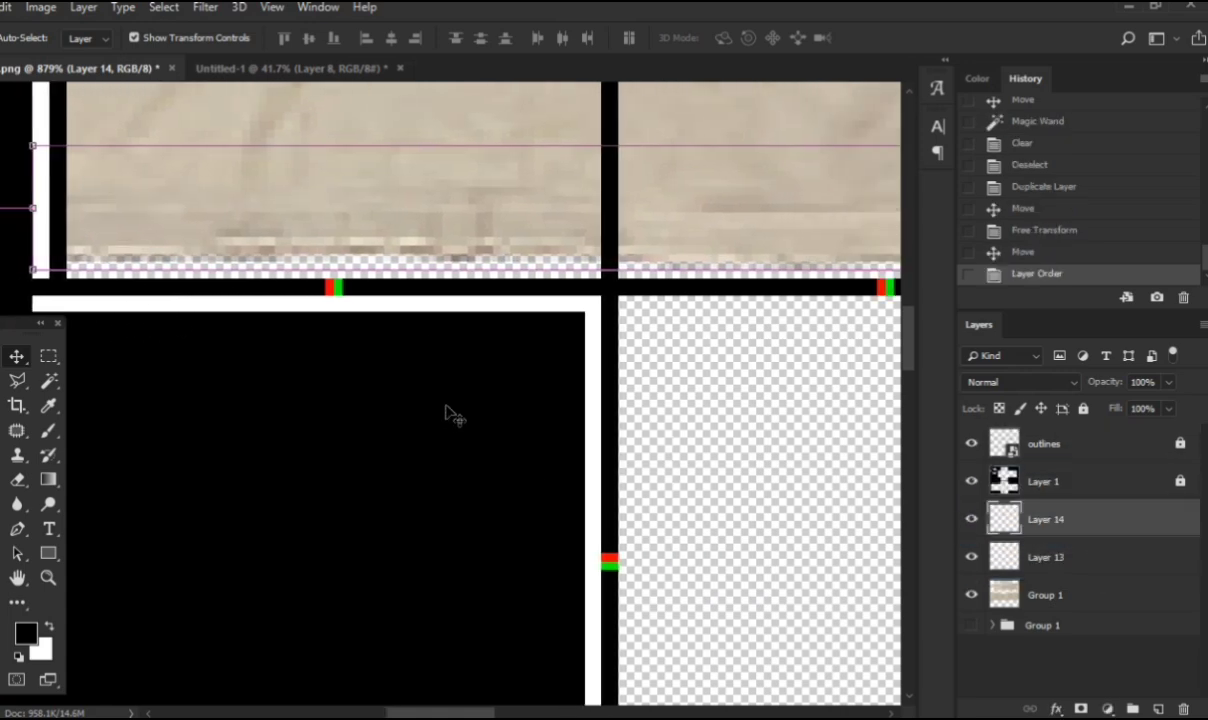
scroll(448, 413, "right", 1)
left_click(971, 481)
Step: Inspect the hem strip along the full lower edge of the torso panels with the template mask hidden
scroll(278, 373, "down", 3)
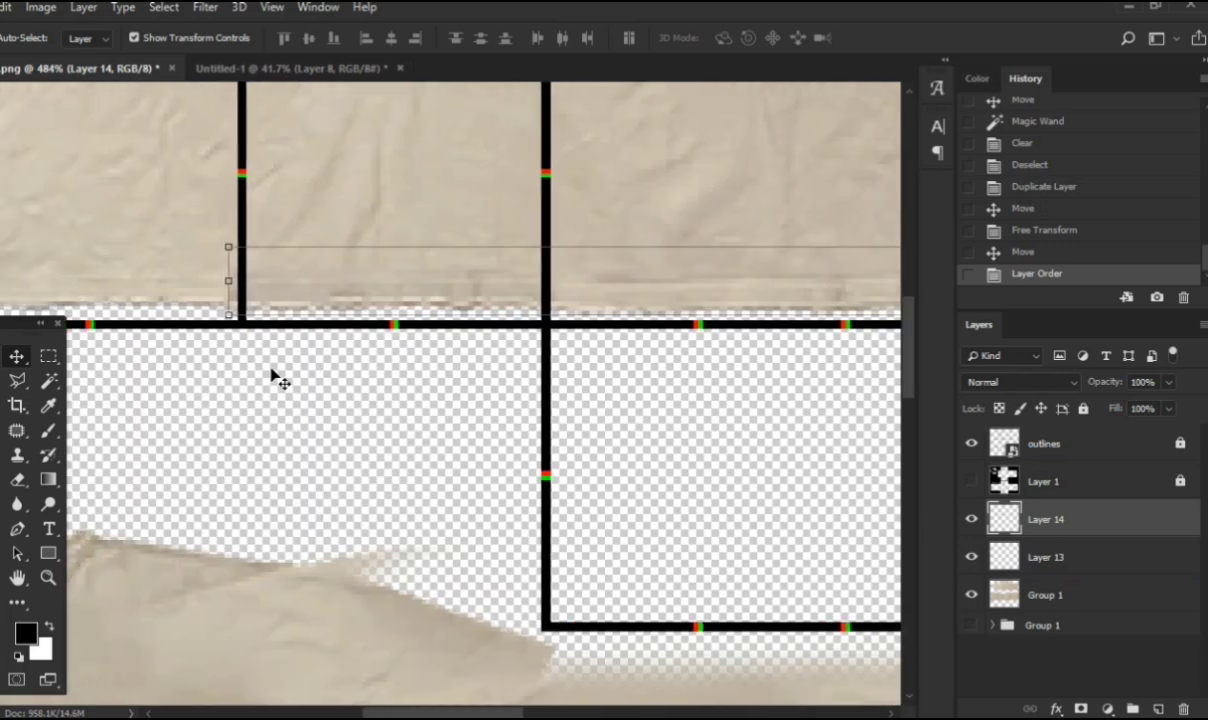
scroll(300, 372, "up", 4)
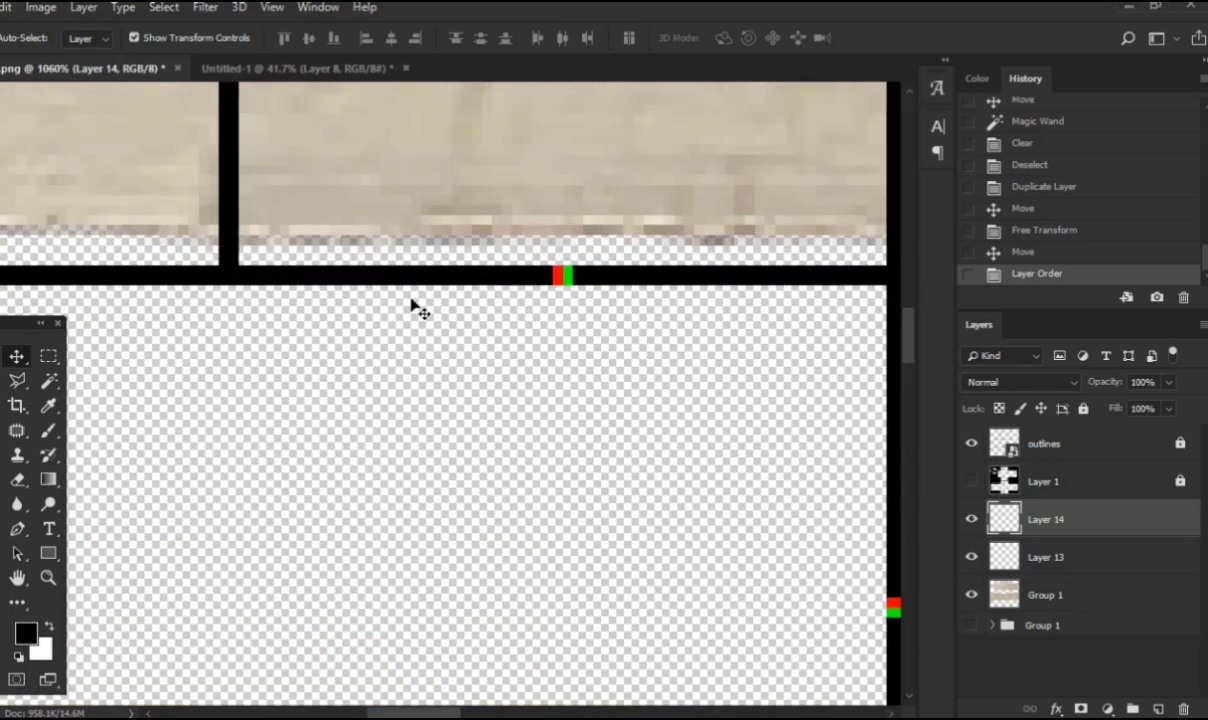
left_click(410, 305)
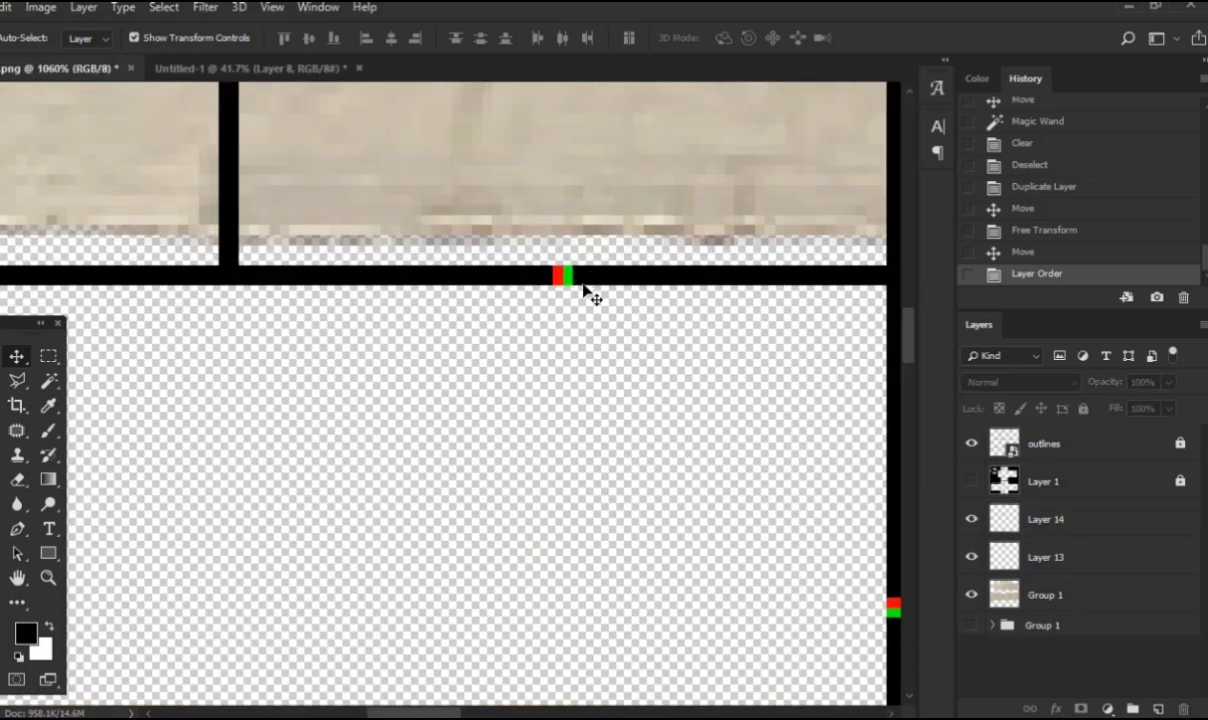
scroll(537, 285, "down", 4)
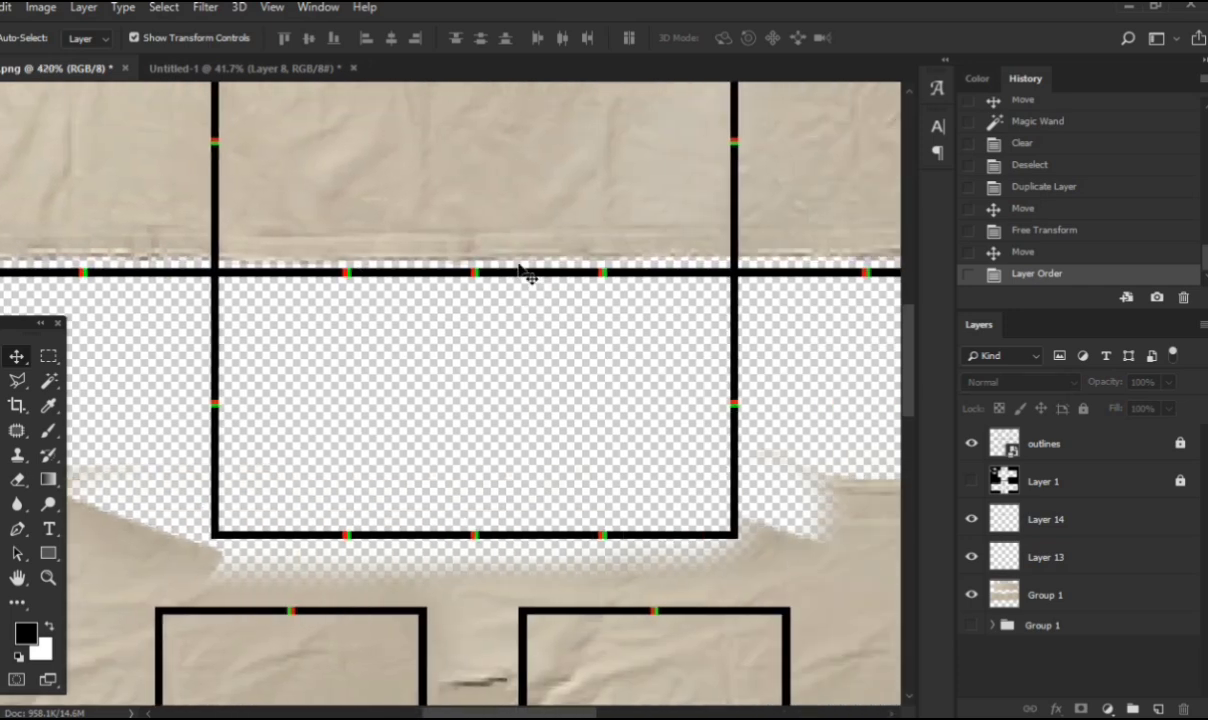
scroll(508, 260, "down", 4)
scroll(666, 279, "right", 4)
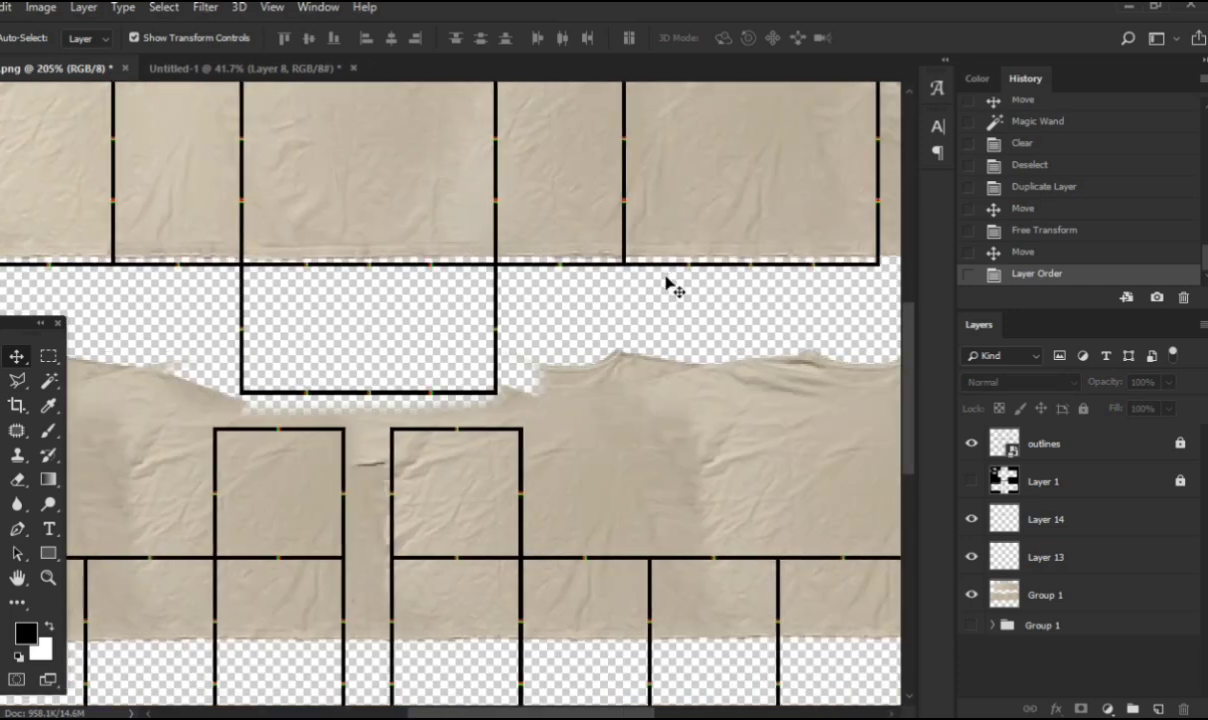
scroll(740, 265, "left", 1)
scroll(788, 240, "up", 3)
Step: Duplicate the hem strip on Layer 14 and slide the copy right to extend past the rightmost torso panel
left_click(760, 245)
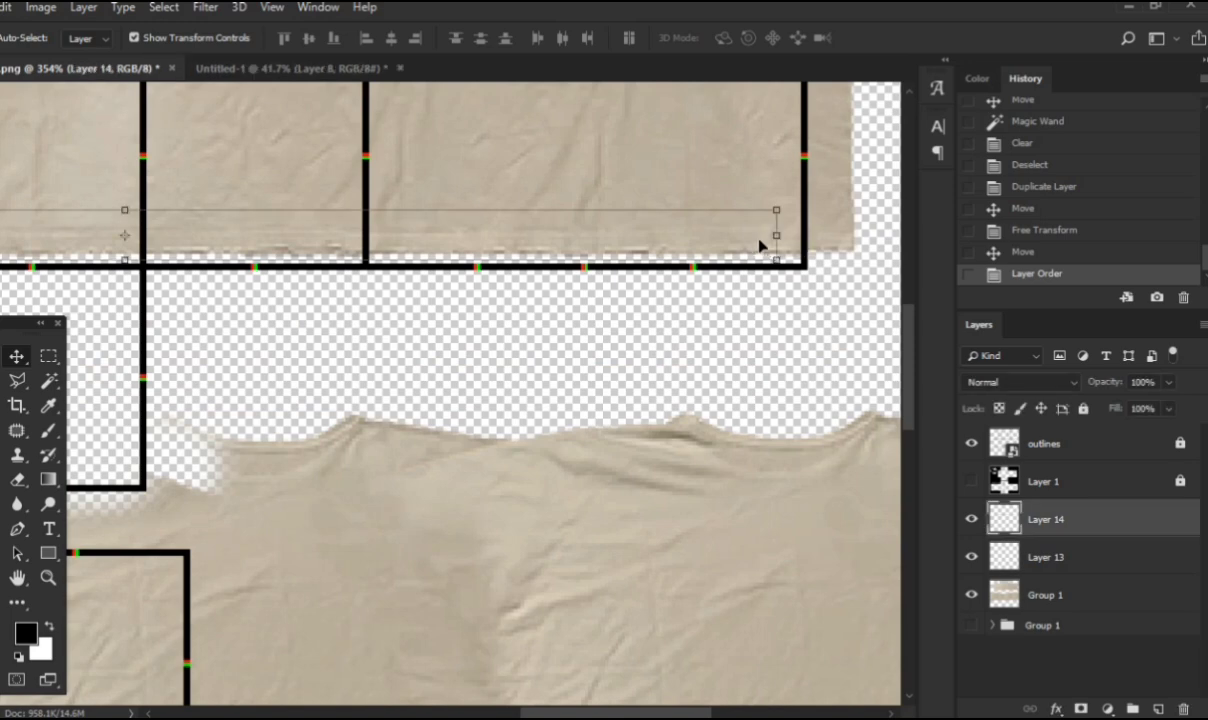
scroll(597, 271, "down", 4)
scroll(466, 291, "left", 3)
scroll(462, 290, "right", 1)
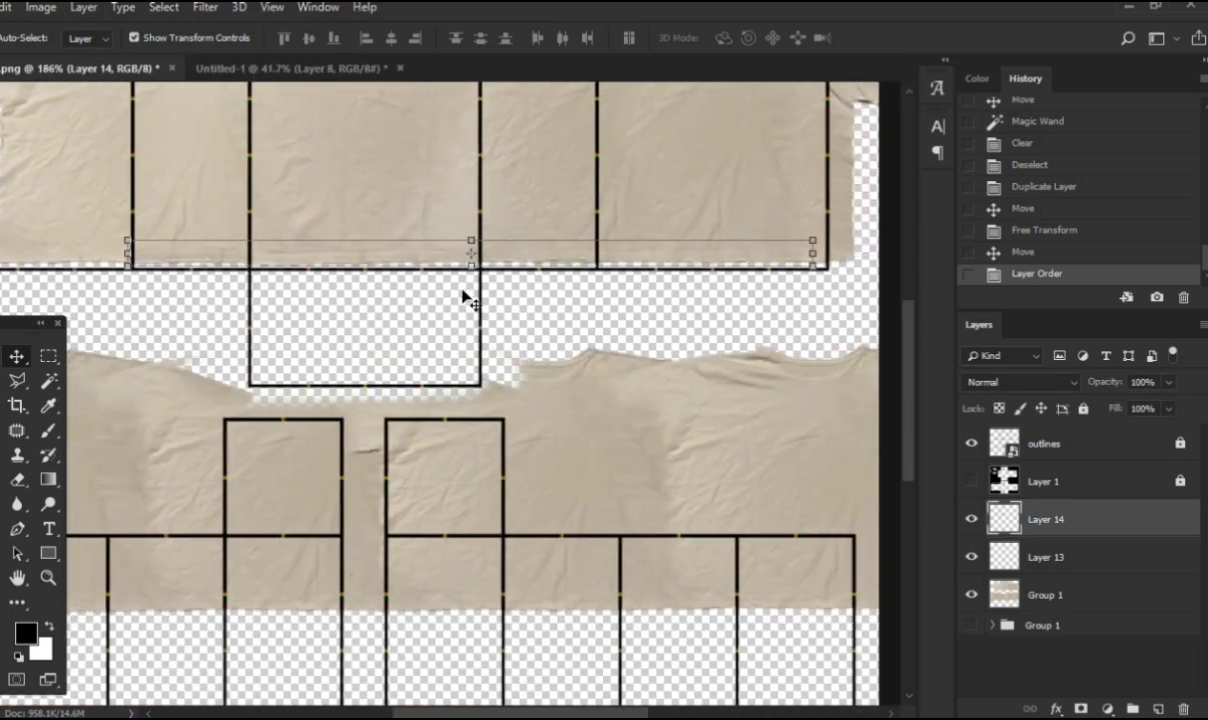
scroll(462, 290, "left", 2)
scroll(358, 292, "up", 4)
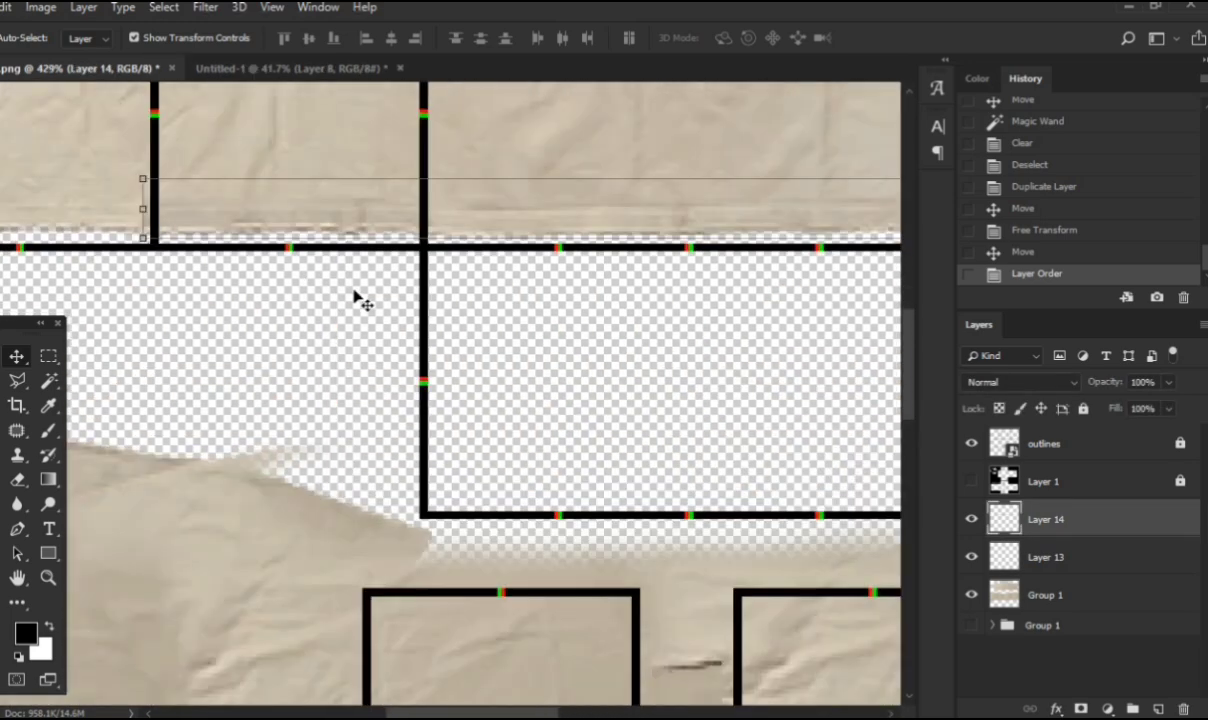
scroll(218, 242, "down", 5)
left_click_drag(270, 251, 300, 362)
left_click_drag(703, 222, 700, 237)
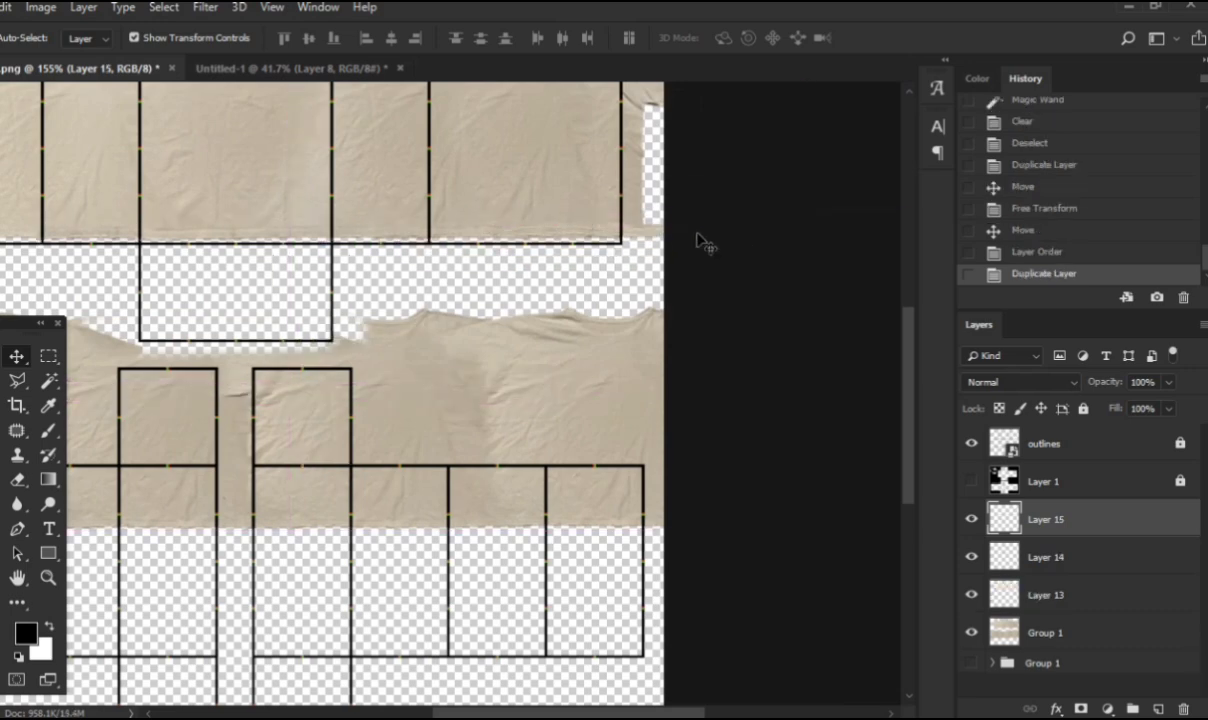
scroll(566, 238, "up", 5)
left_click_drag(550, 204, 519, 242)
Step: Erase the overlapping left end of the copied hem strip on Layer 15 over the rightmost torso panel
scroll(520, 240, "up", 3)
key("e")
mouse_move(437, 227)
left_mouse_down()
mouse_move(451, 235)
mouse_move(355, 238)
left_mouse_up()
left_click(350, 311)
scroll(355, 315, "down", 4)
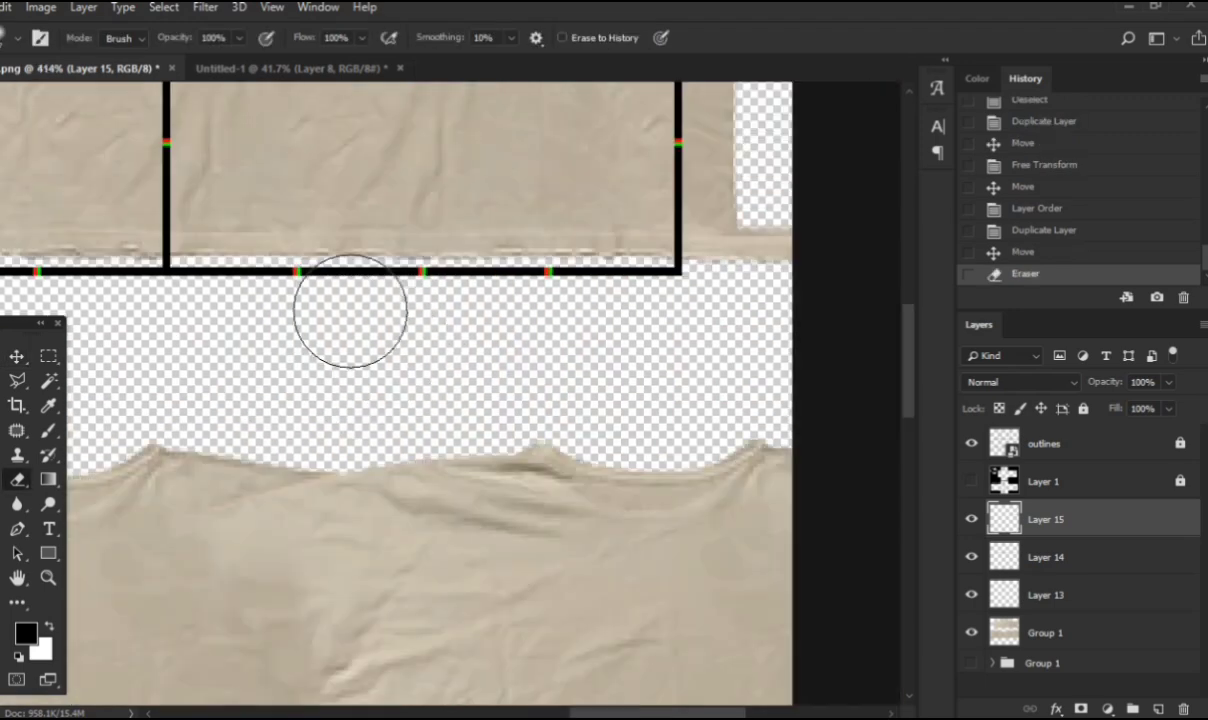
scroll(130, 330, "left", 3)
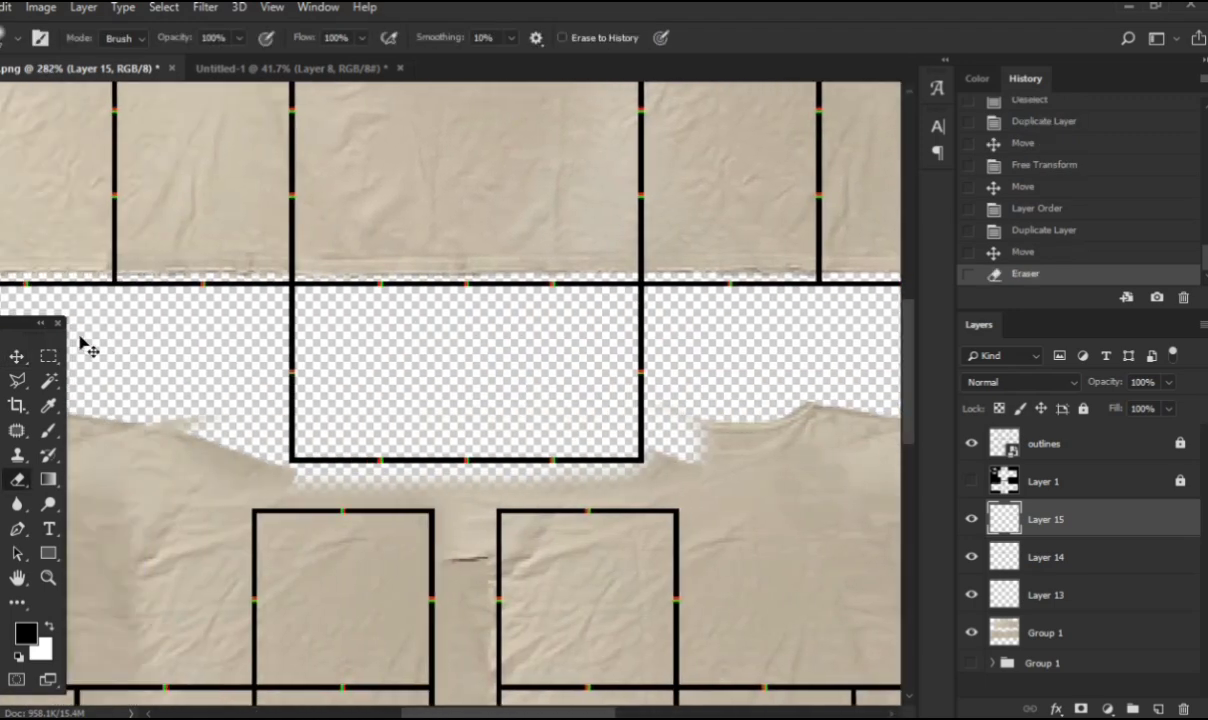
Step: Check the straightness of the torso hem strip against a rectangular marquee selection and clear the selection
left_click(48, 356)
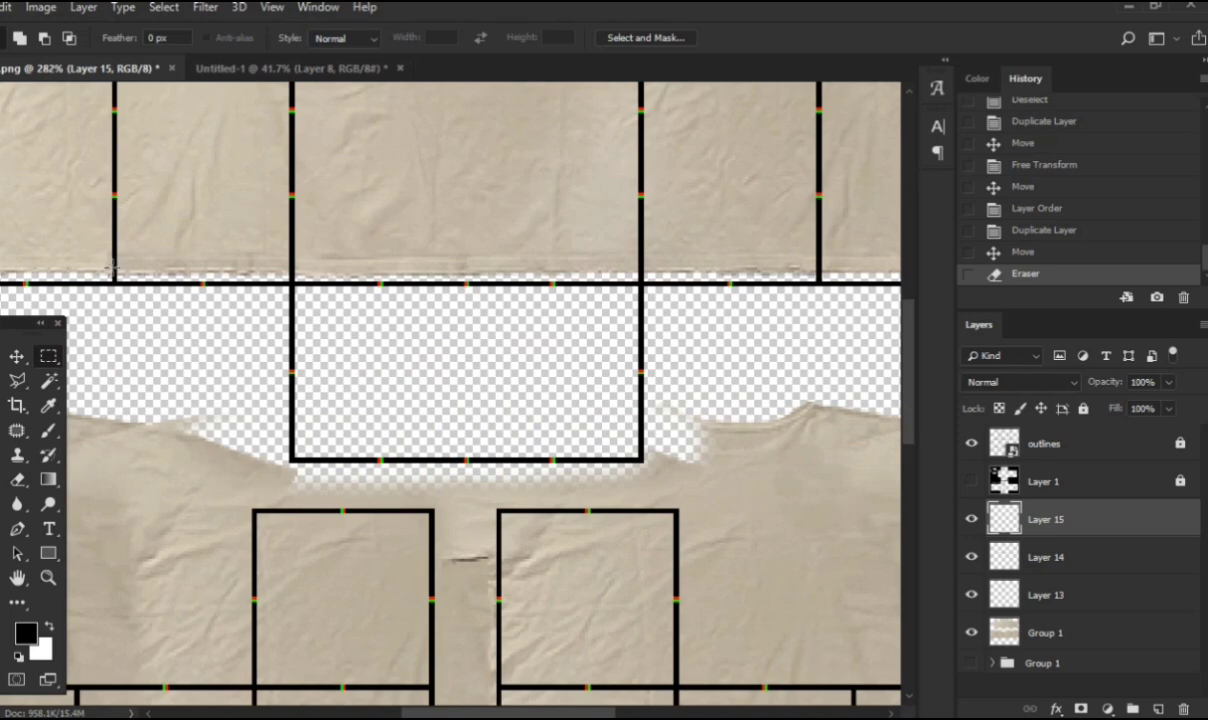
left_click_drag(112, 268, 808, 201)
scroll(800, 290, "up", 5)
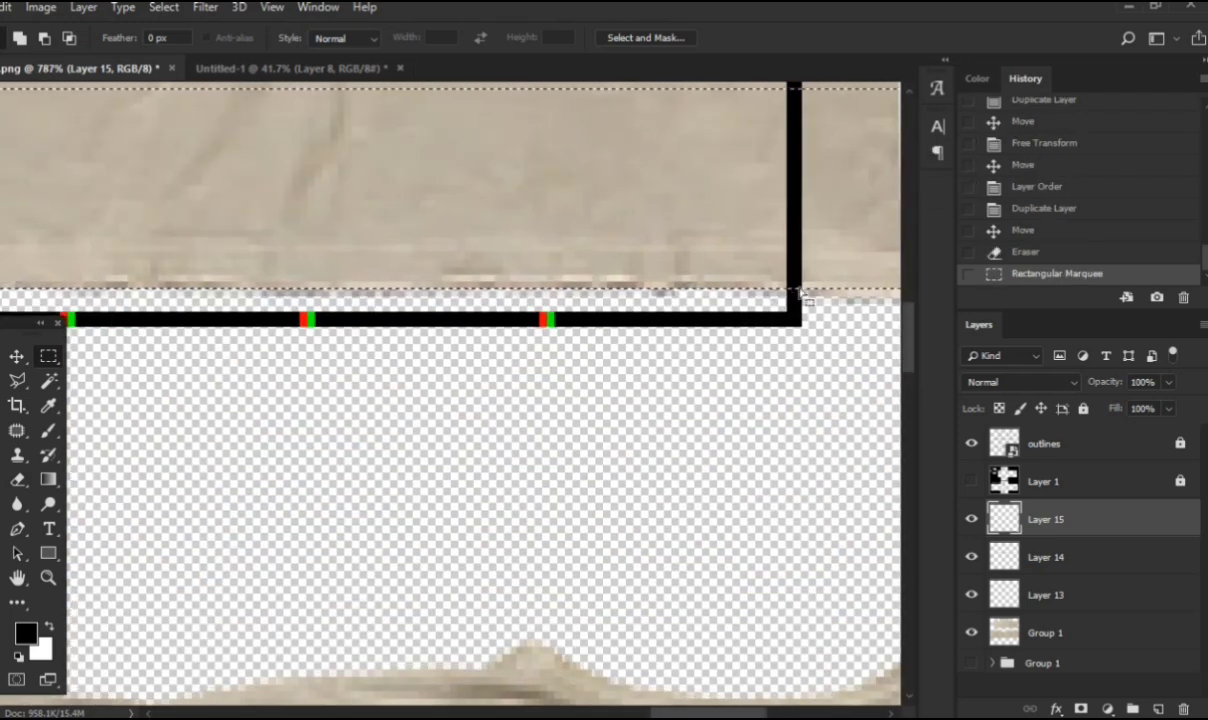
left_click_drag(662, 712, 356, 682)
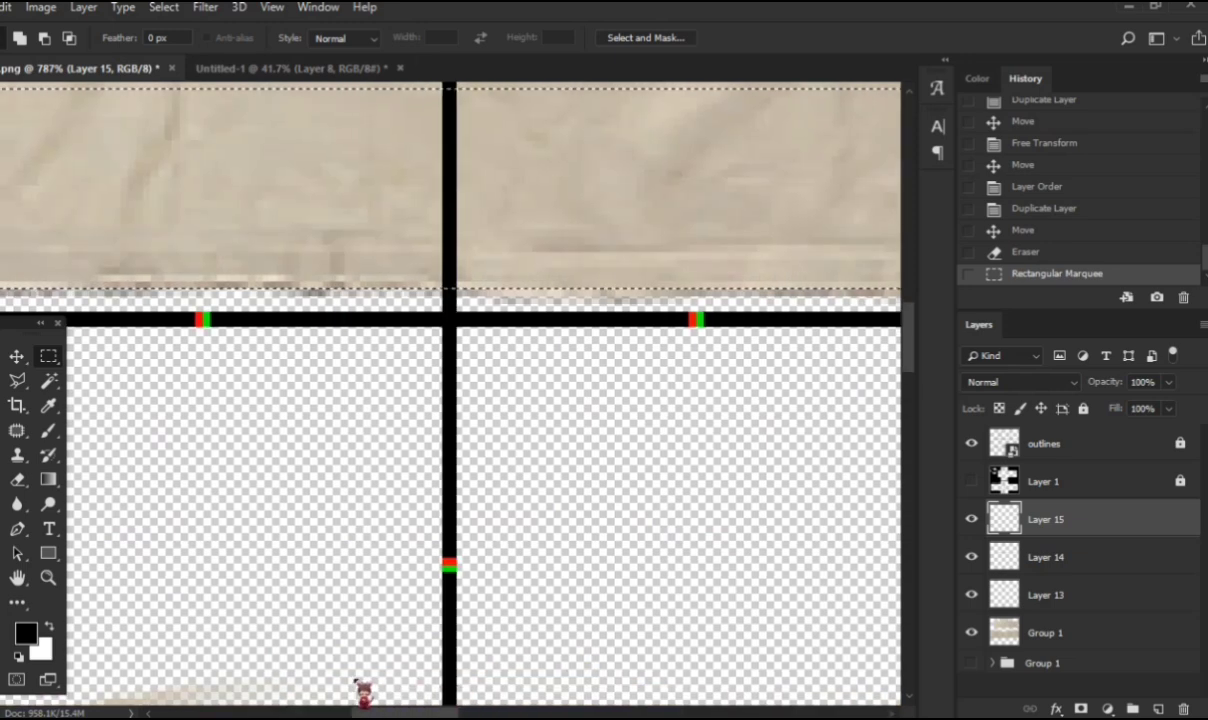
scroll(358, 695, "down", 5)
key("ctrl+d")
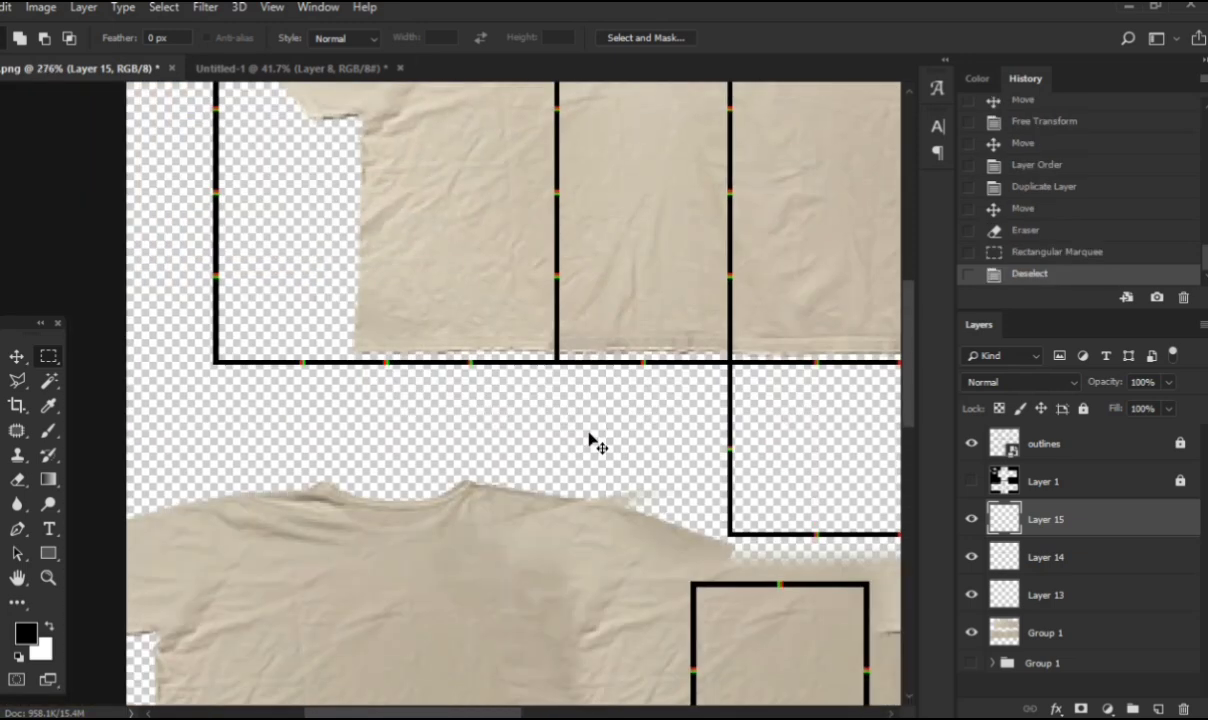
Step: Duplicate the hem strips on Layers 14 and 15 together and move the copies down to the sleeve fabric's lower edge
scroll(585, 430, "down", 4)
key("v")
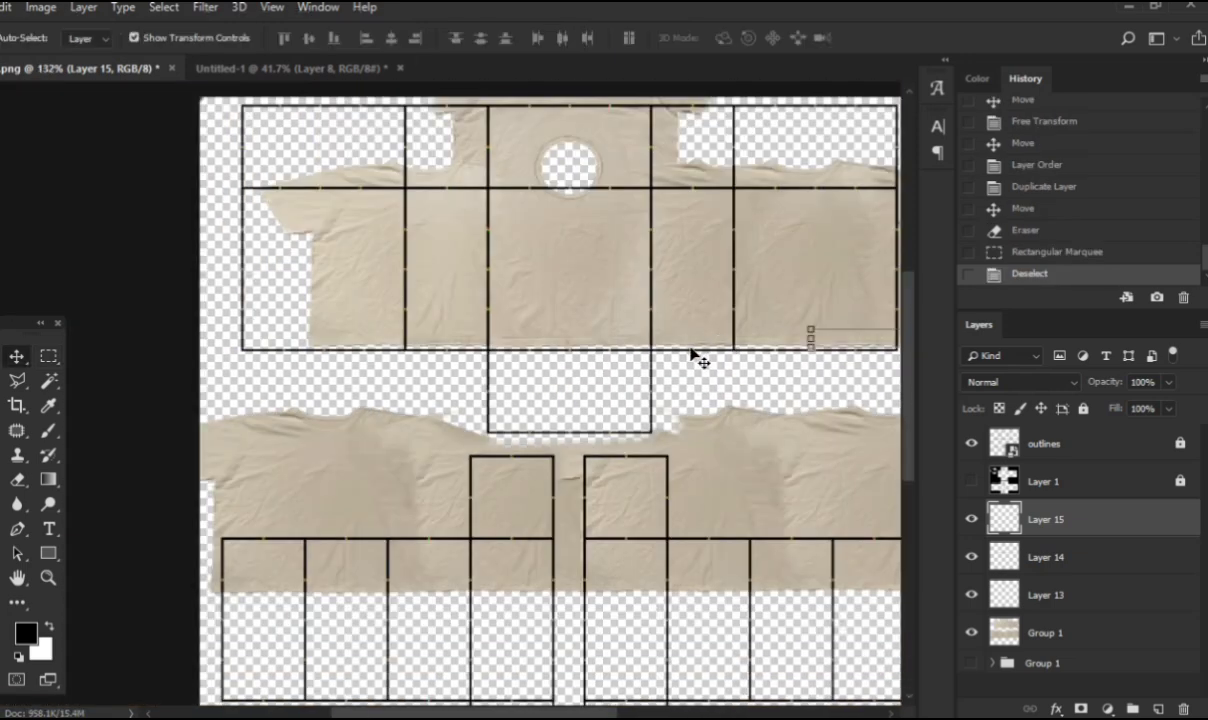
left_click(674, 351, "ctrl+shift")
scroll(575, 415, "up", 1)
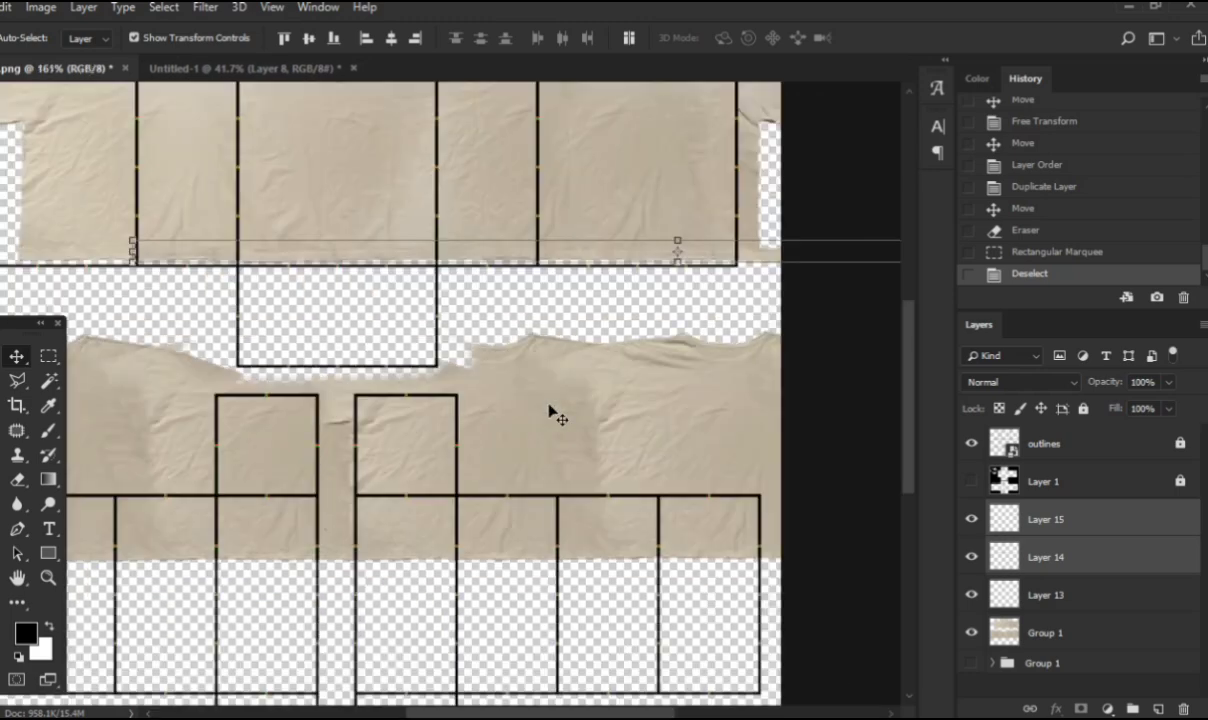
scroll(555, 404, "down", 3)
scroll(557, 400, "left", 4)
key("ctrl+v")
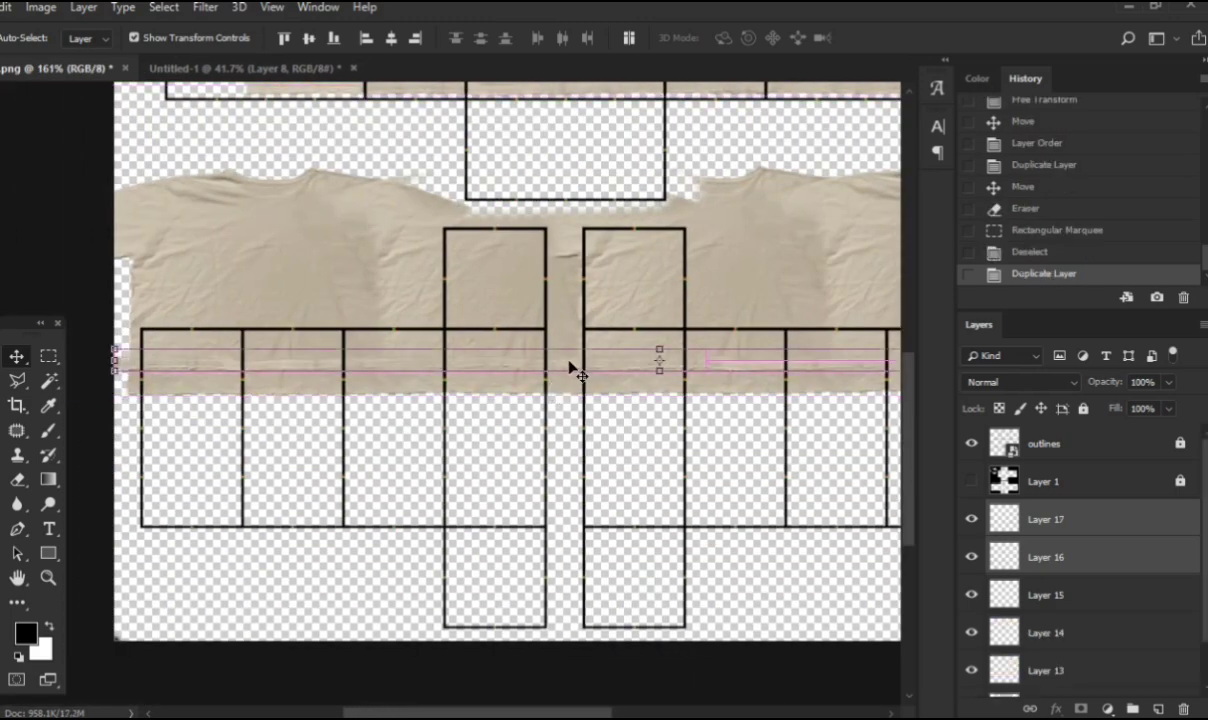
left_click_drag(570, 364, 545, 386)
Step: Shift the copied hem strips slightly down to cover the ragged lower edge of the sleeve fabric
scroll(313, 425, "up", 5)
scroll(313, 430, "left", 3)
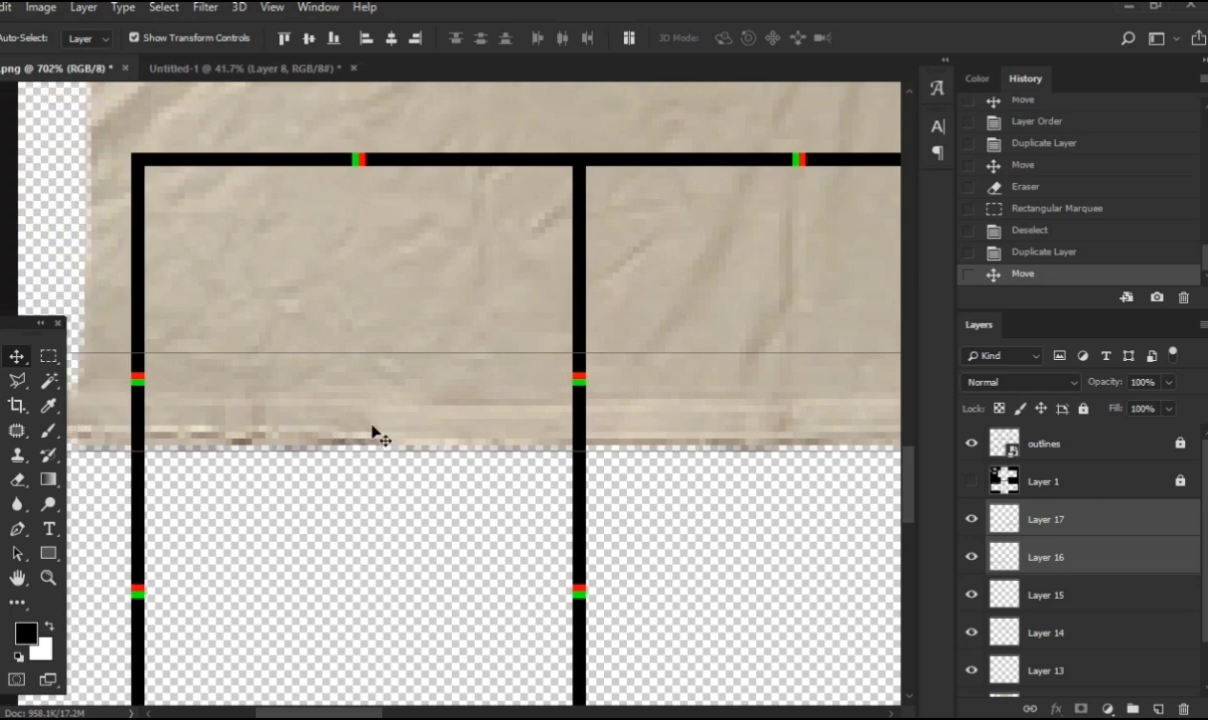
left_click_drag(373, 431, 377, 450)
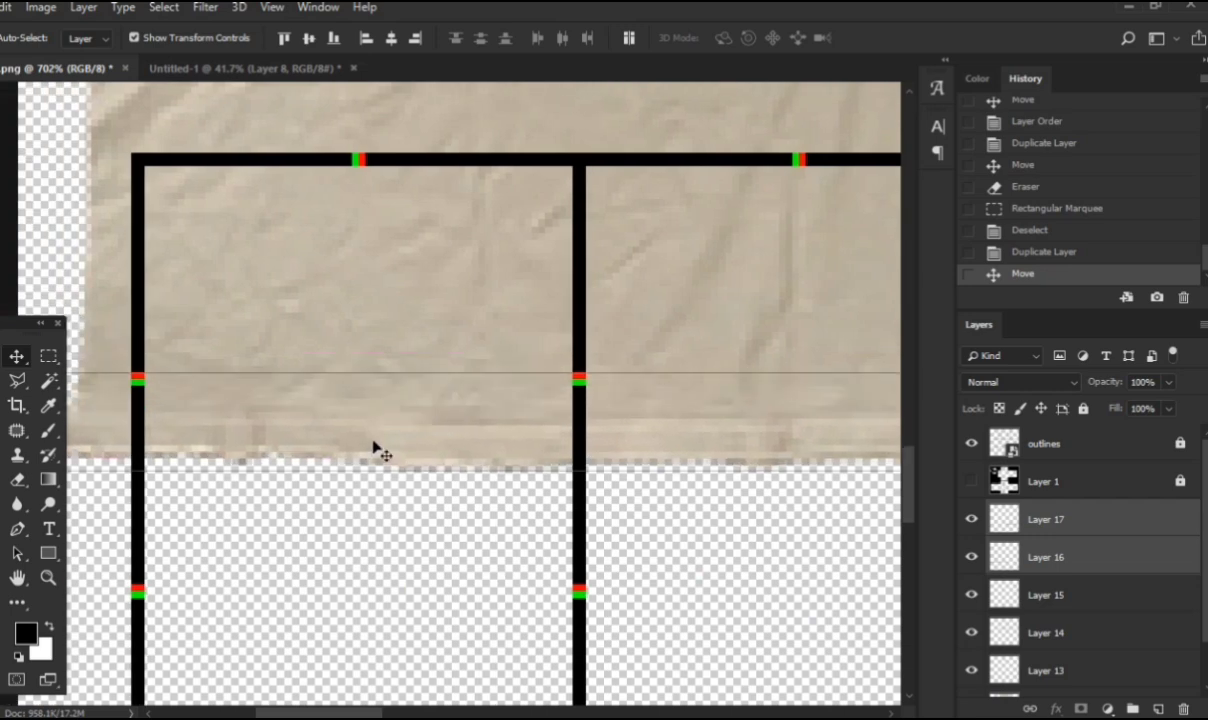
Step: Inspect the copied hem strips along the lower fabric edge of both sleeve templates
scroll(375, 445, "right", 10)
scroll(362, 425, "right", 9)
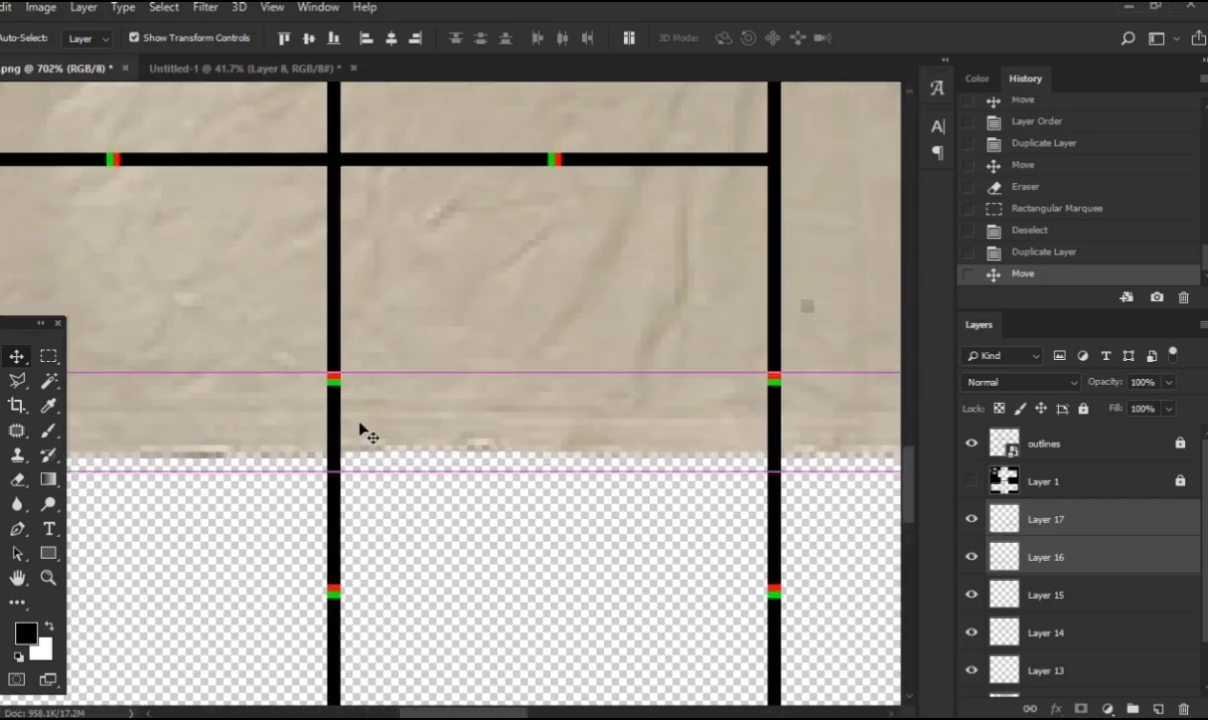
scroll(362, 426, "down", 4)
left_click_drag(615, 502, 340, 493)
left_click_drag(155, 486, 374, 490)
scroll(639, 488, "down", 1)
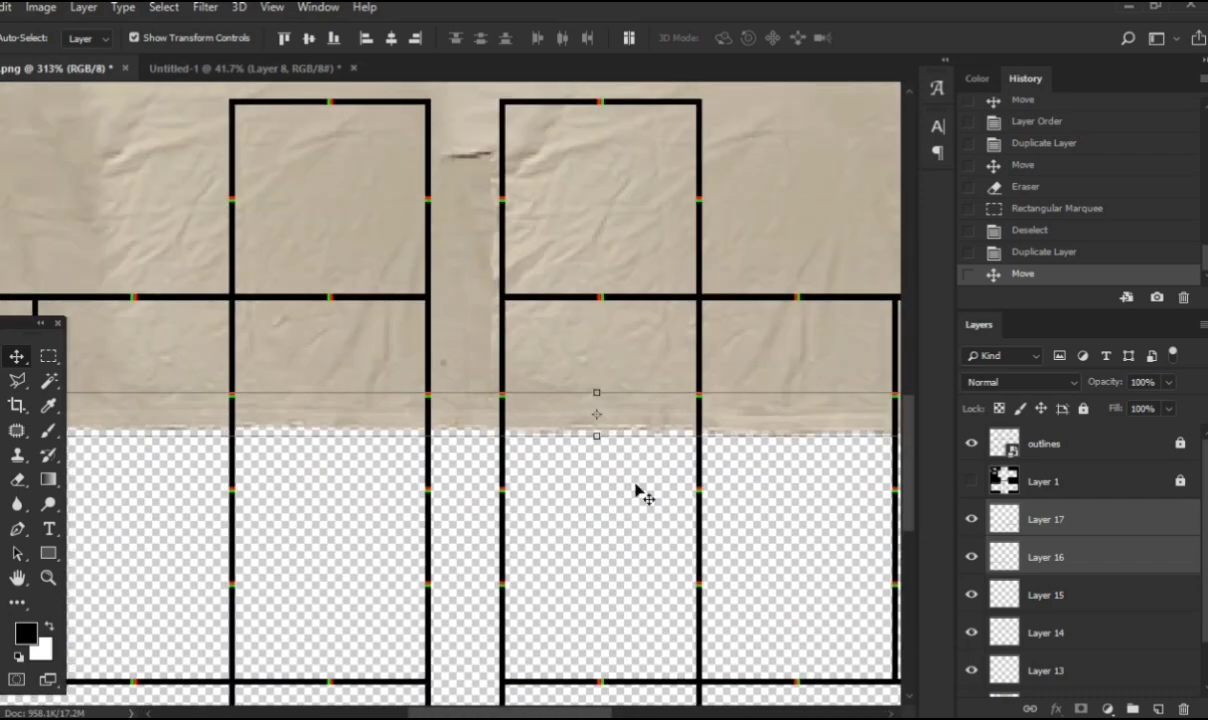
scroll(424, 433, "down", 5)
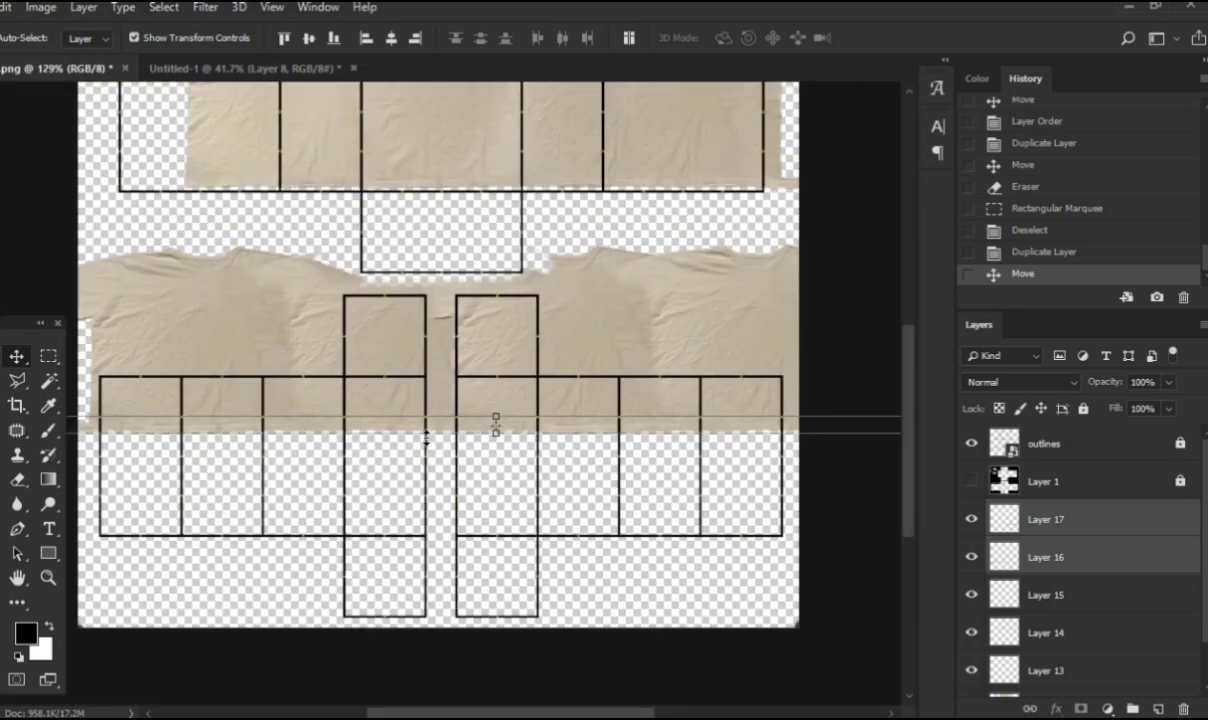
scroll(322, 490, "up", 6)
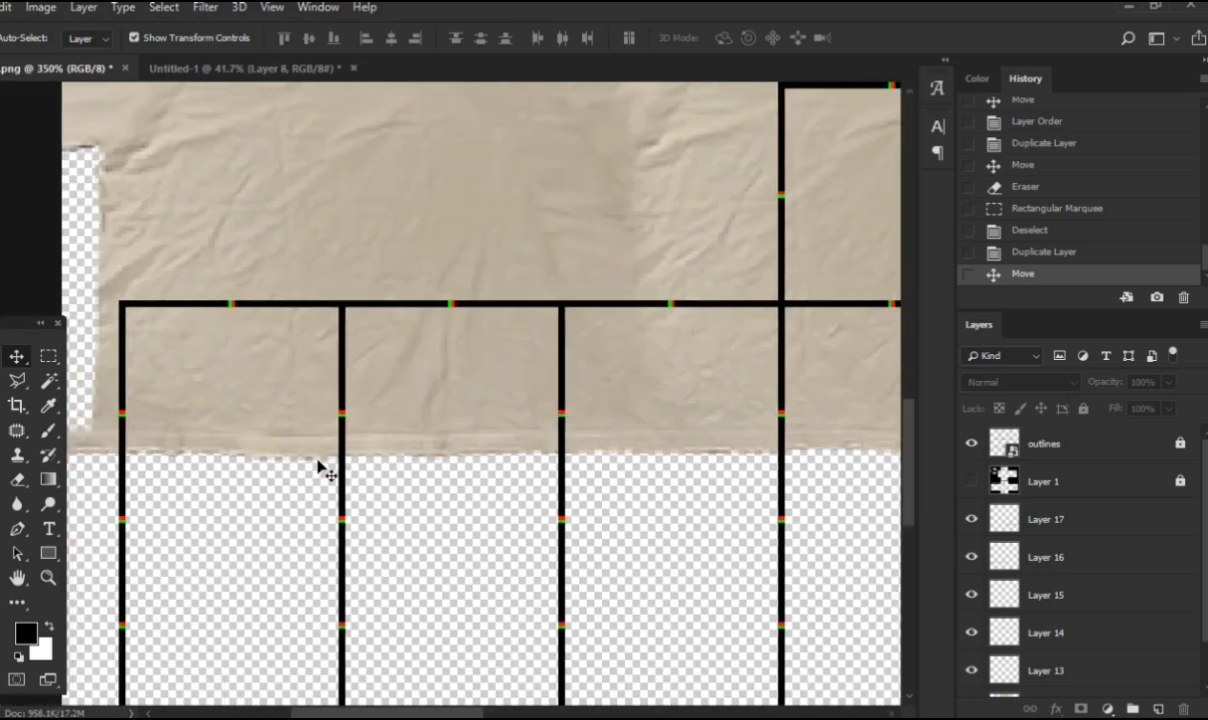
Step: Check the first sleeve's hem strip for straightness against a rectangular marquee selection and clear the selection
key("m")
left_click_drag(612, 392, 570, 357)
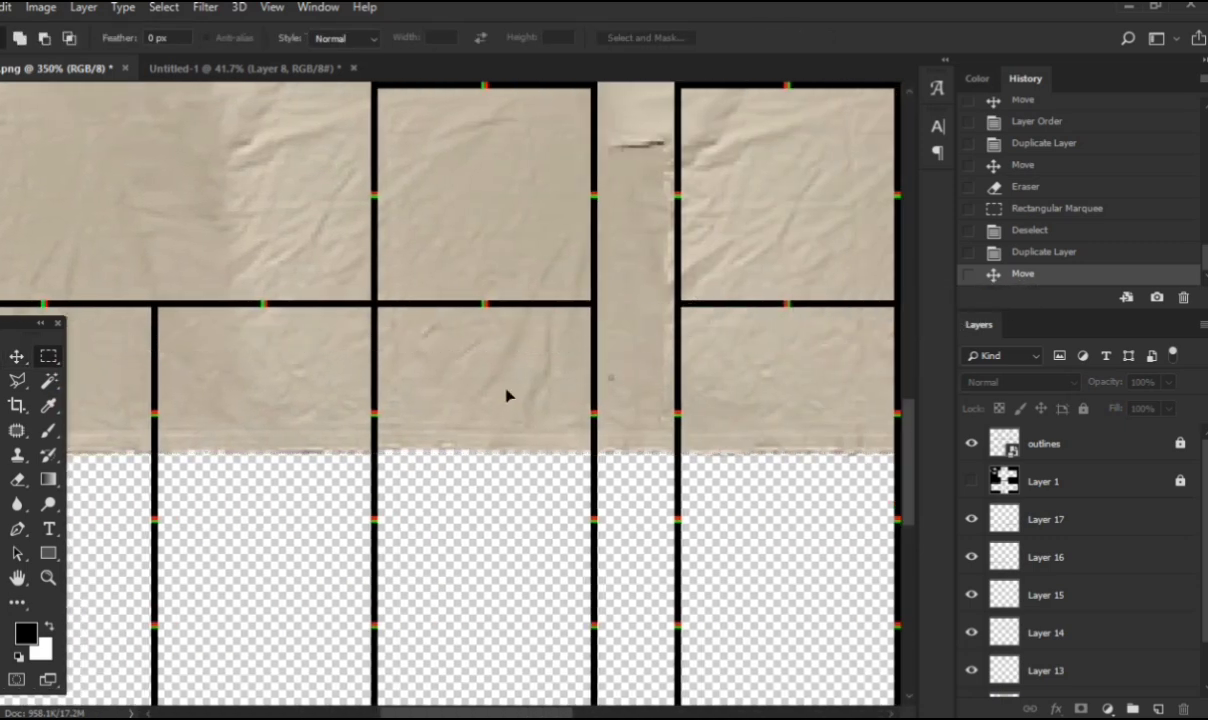
left_click_drag(506, 389, 506, 391)
scroll(500, 432, "left", 5)
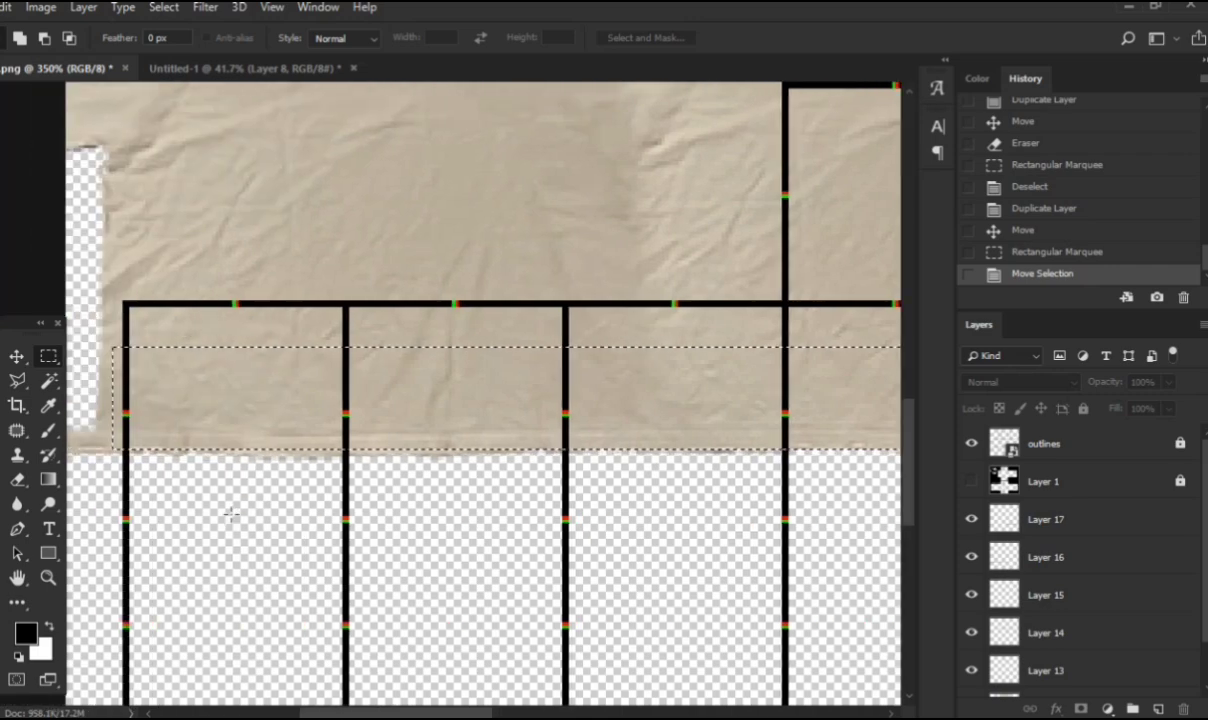
scroll(136, 460, "up", 6)
scroll(133, 452, "left", 1)
left_click_drag(755, 559, 423, 515)
left_click_drag(755, 522, 486, 504)
scroll(418, 503, "down", 2)
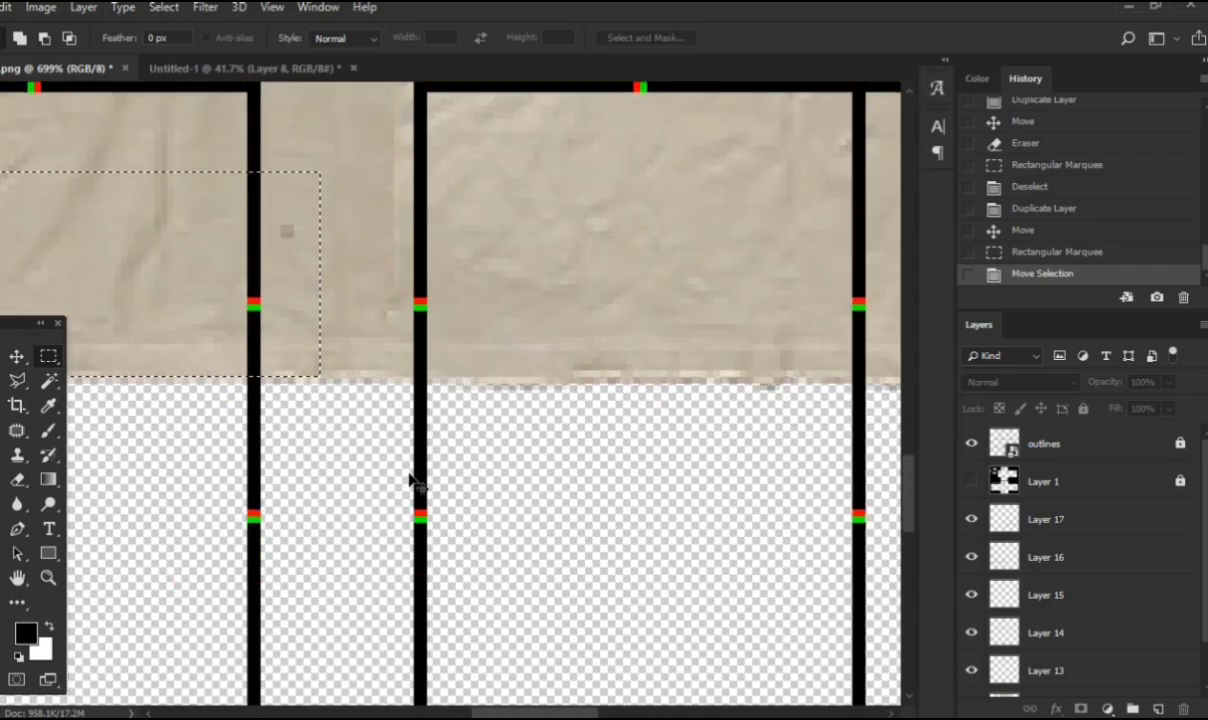
left_click_drag(415, 480, 354, 480)
key("ctrl+d")
Step: Check the second sleeve's hem strip against a rectangular marquee selection and clear the selection
left_click_drag(354, 376, 659, 236)
key("ctrl+d")
left_click_drag(166, 490, 660, 482)
left_click_drag(177, 480, 565, 475)
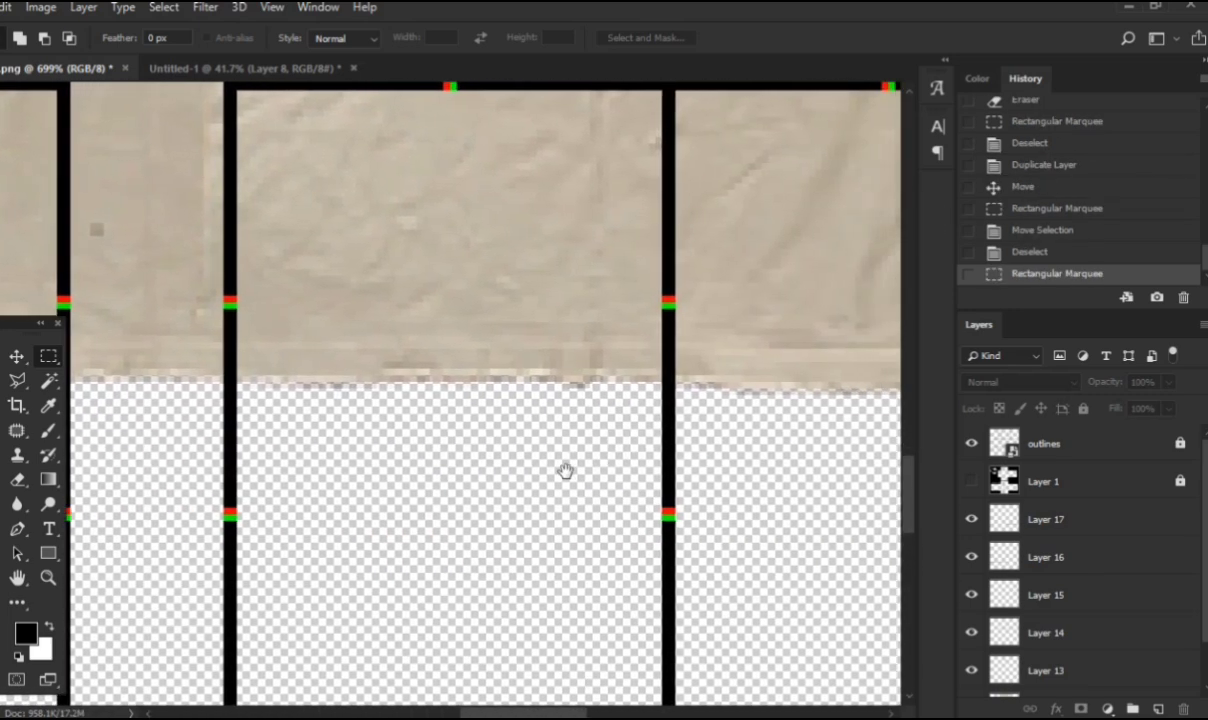
scroll(472, 491, "down", 5)
scroll(475, 492, "up", 3)
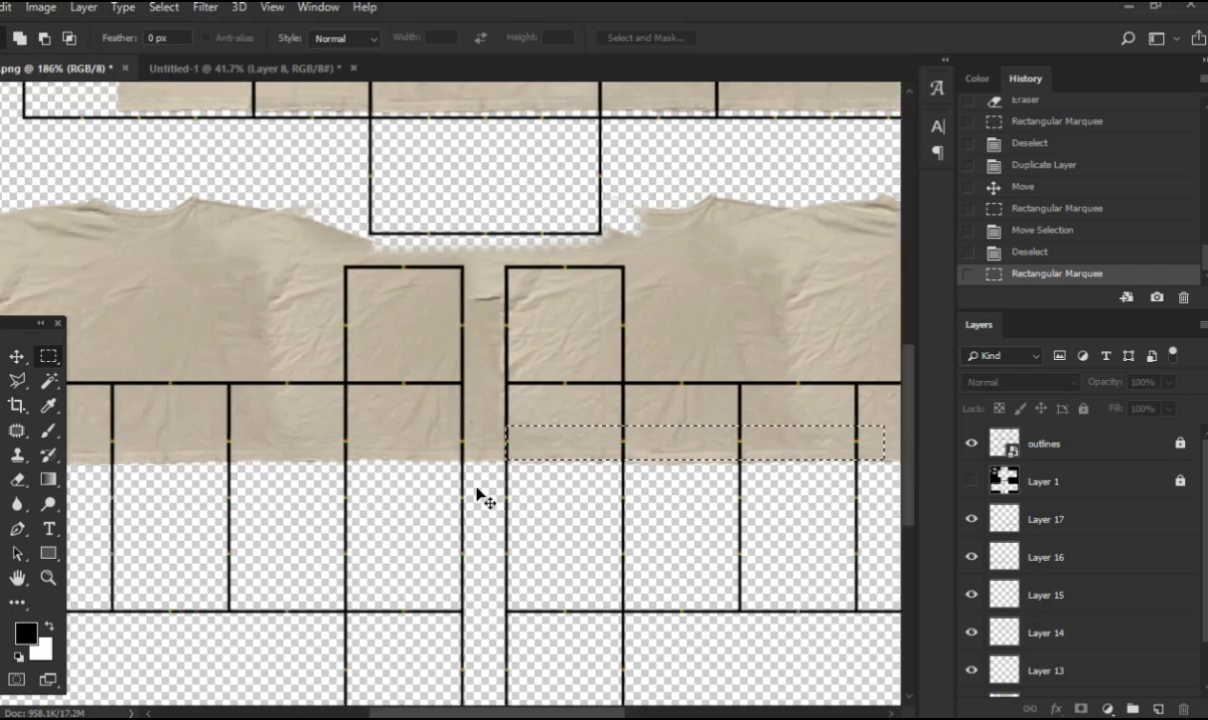
key("v")
scroll(462, 489, "up", 2)
key("ctrl+d")
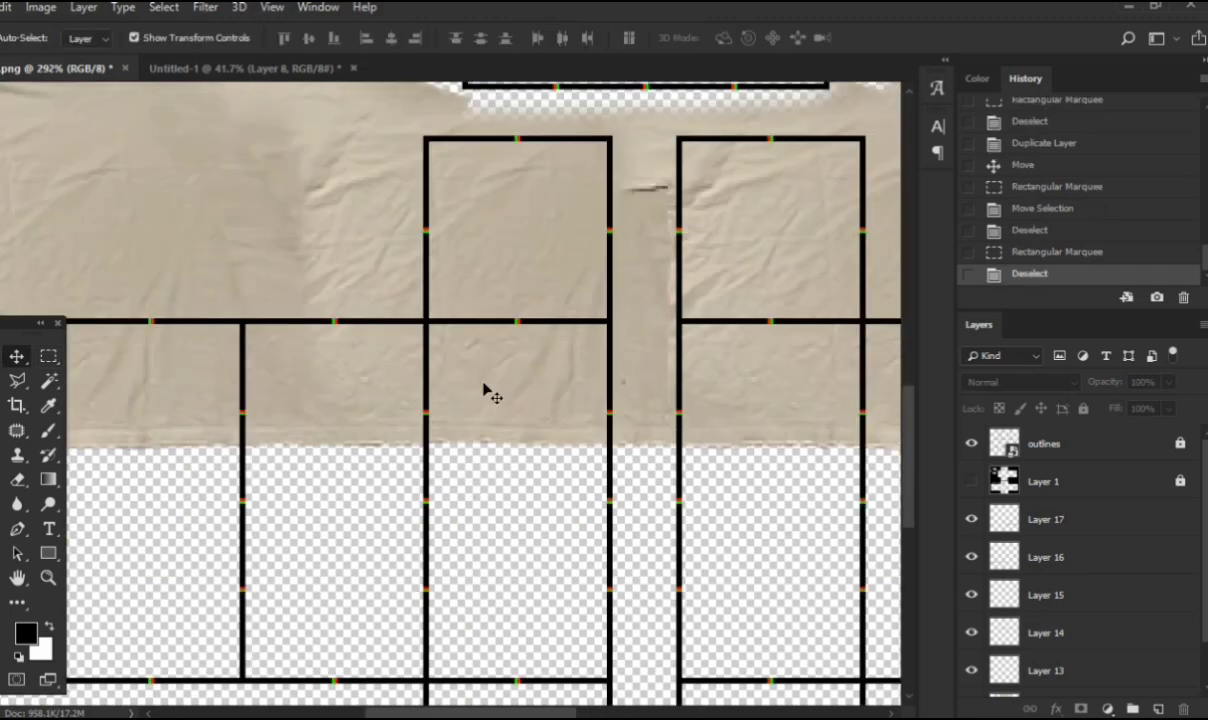
Step: Select the Group 1 layer that holds the shirt fabric
left_click(486, 322)
scroll(540, 530, "left", 1)
scroll(541, 528, "down", 4)
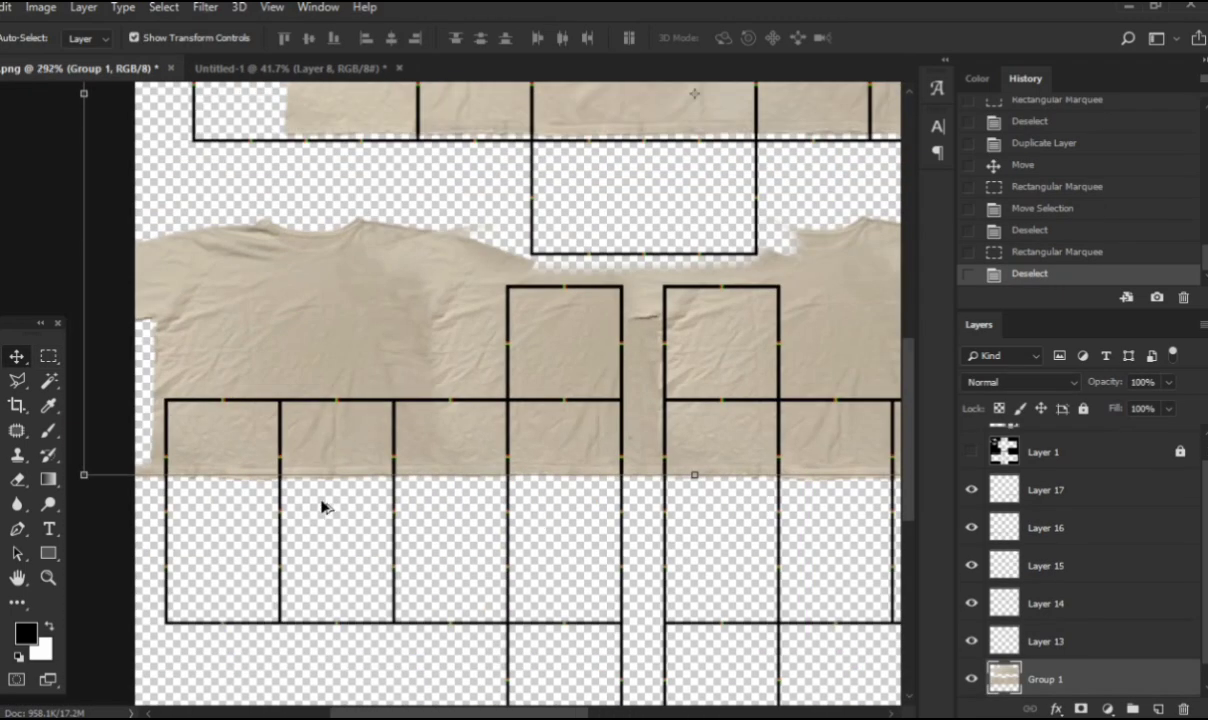
scroll(323, 504, "up", 5)
scroll(326, 497, "left", 3)
left_click(19, 381)
scroll(220, 469, "left", 2)
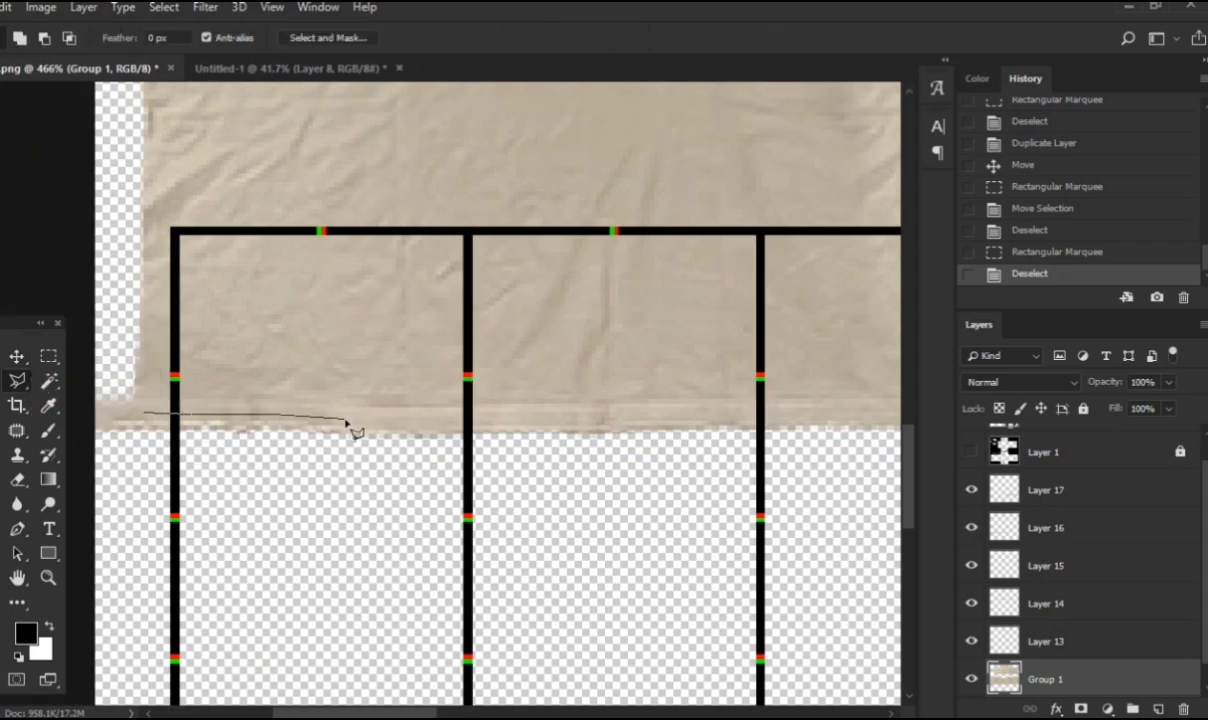
scroll(430, 218, "down", 5)
key("v")
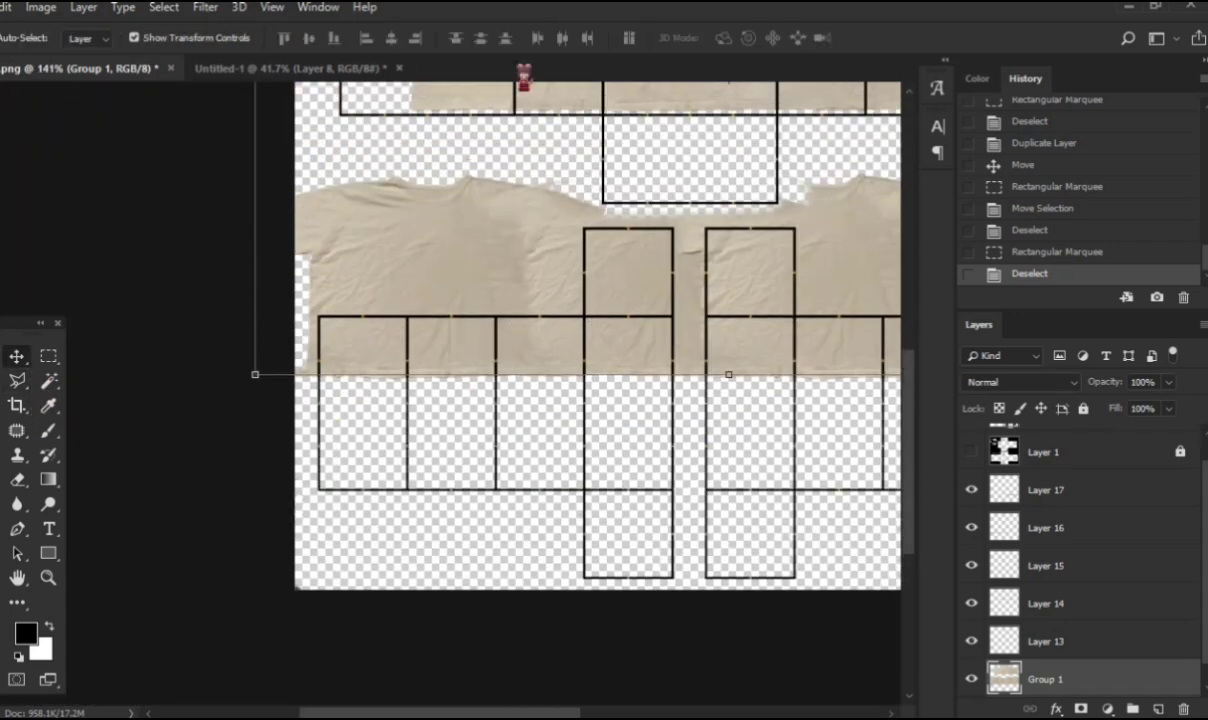
Step: Trace a polygonal lasso line just above the lower fabric edge, through the hem strip across both sleeve templates
scroll(404, 322, "up", 3)
scroll(115, 389, "up", 2)
left_click(18, 381)
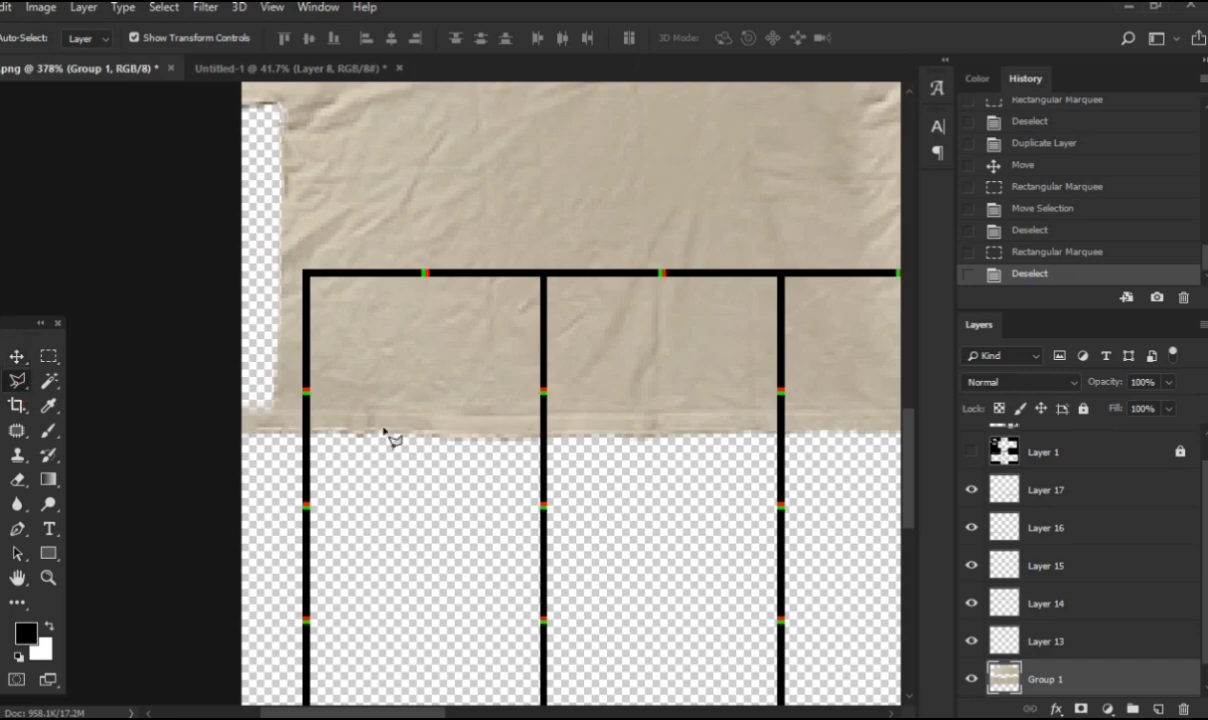
scroll(377, 431, "up", 2)
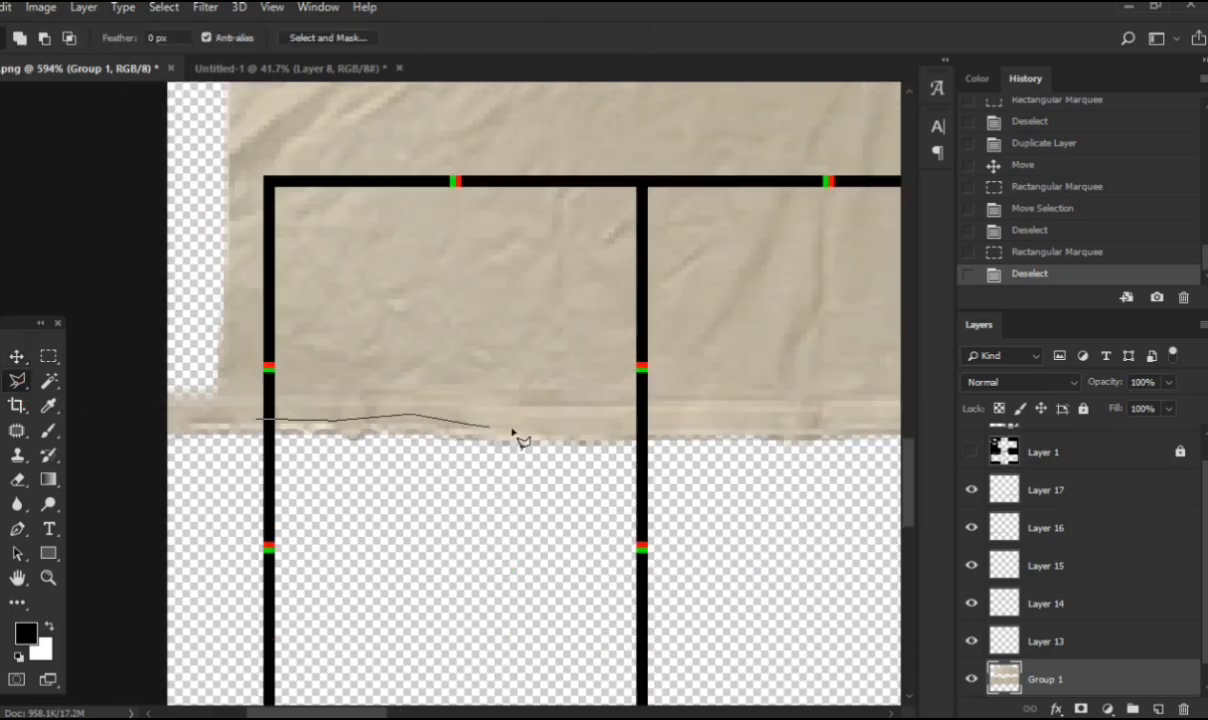
left_click(719, 430)
left_click(872, 425)
left_click_drag(873, 426, 346, 426)
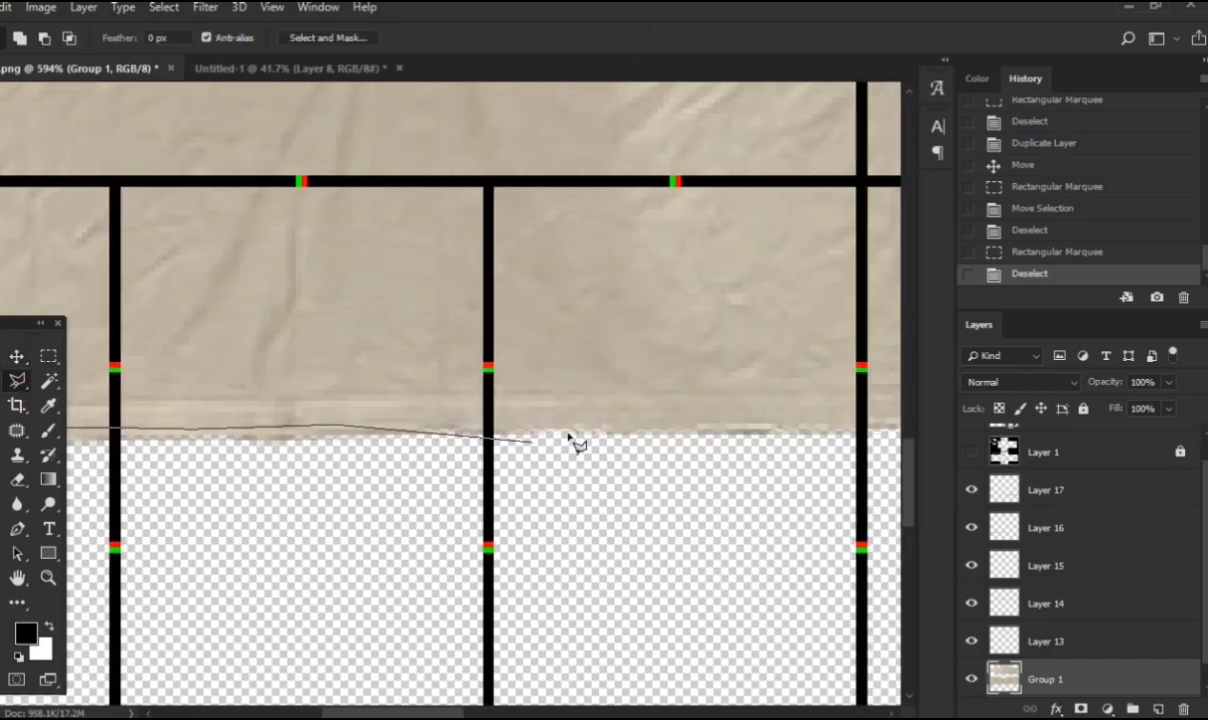
left_click(550, 421)
left_click(682, 414)
left_click(781, 415)
left_click(598, 415)
left_click(748, 415)
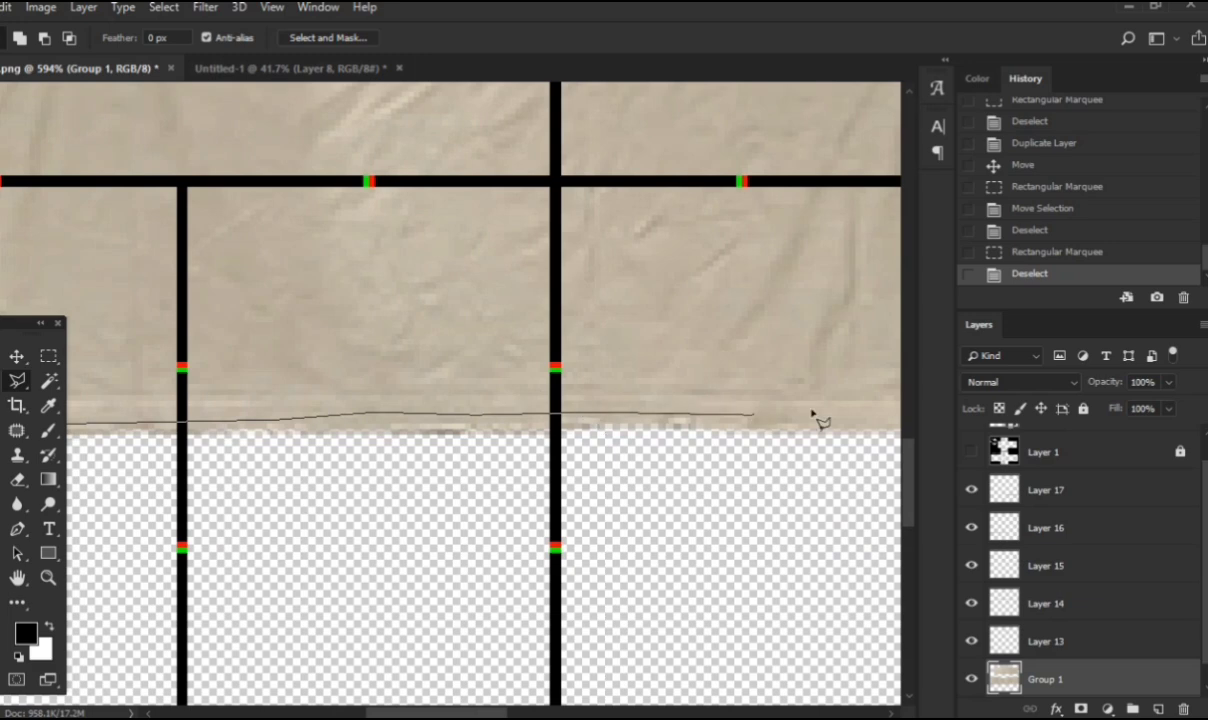
left_click(668, 412)
left_click(830, 414)
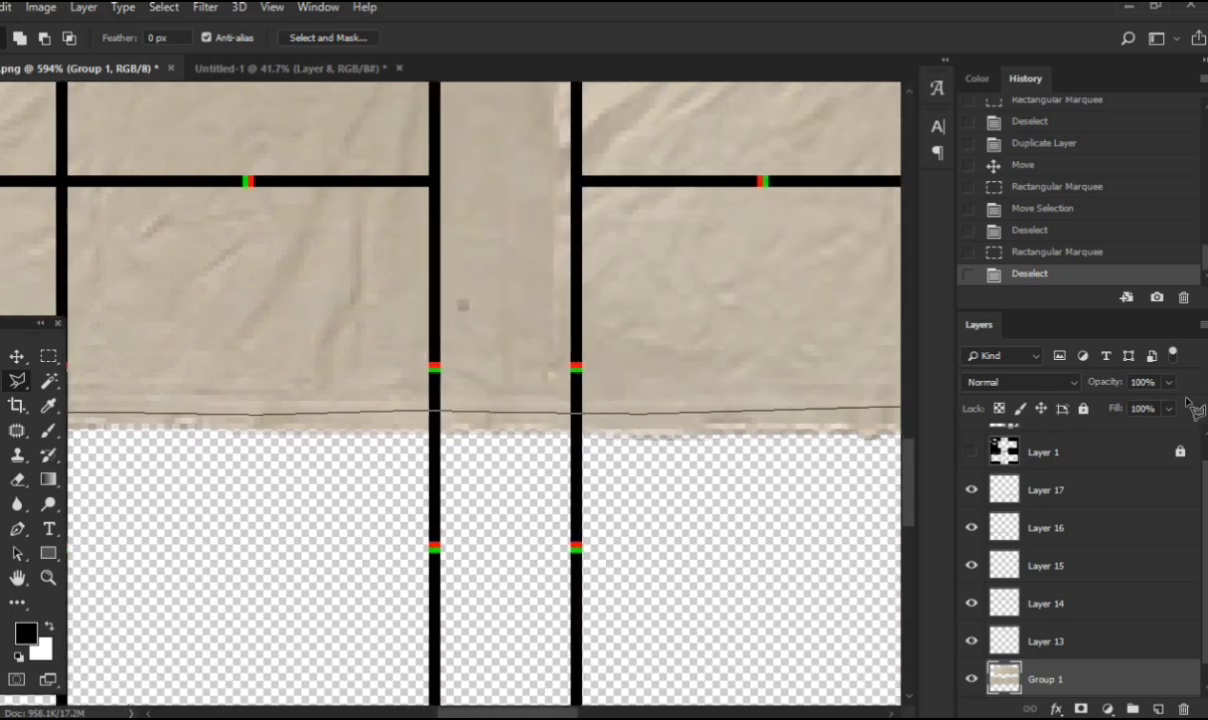
left_click(502, 425)
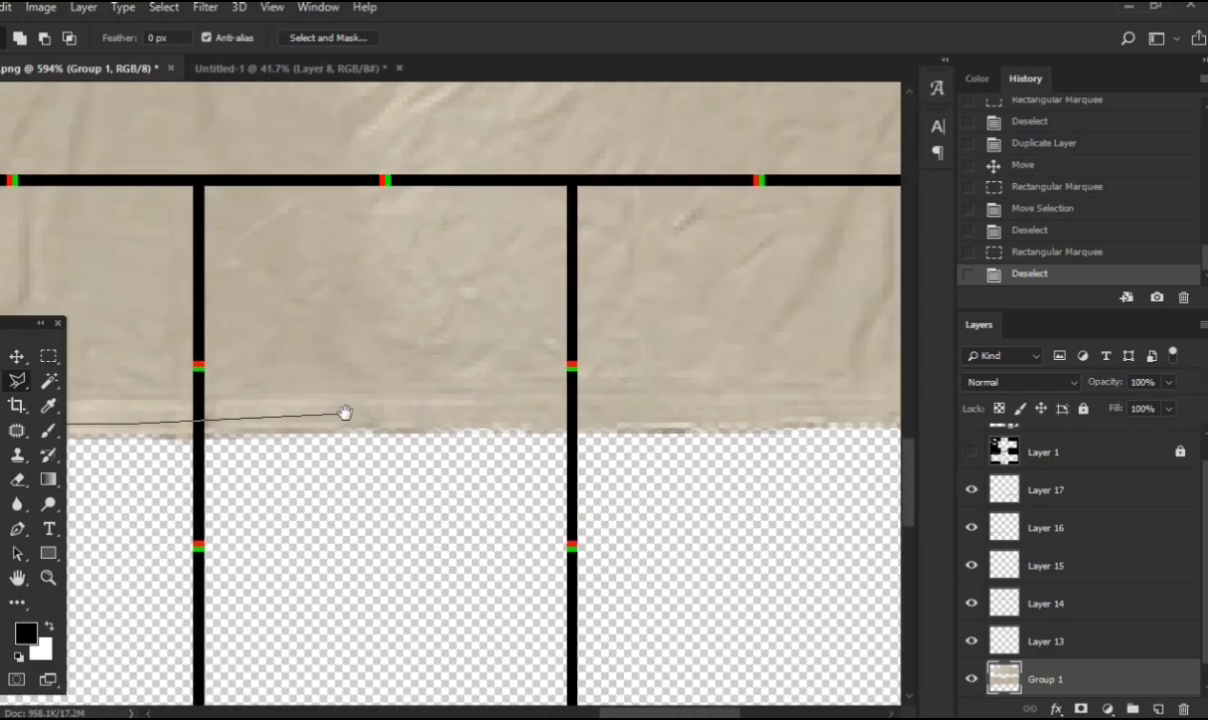
left_click(475, 423)
left_click(881, 412)
left_click_drag(744, 406, 219, 407)
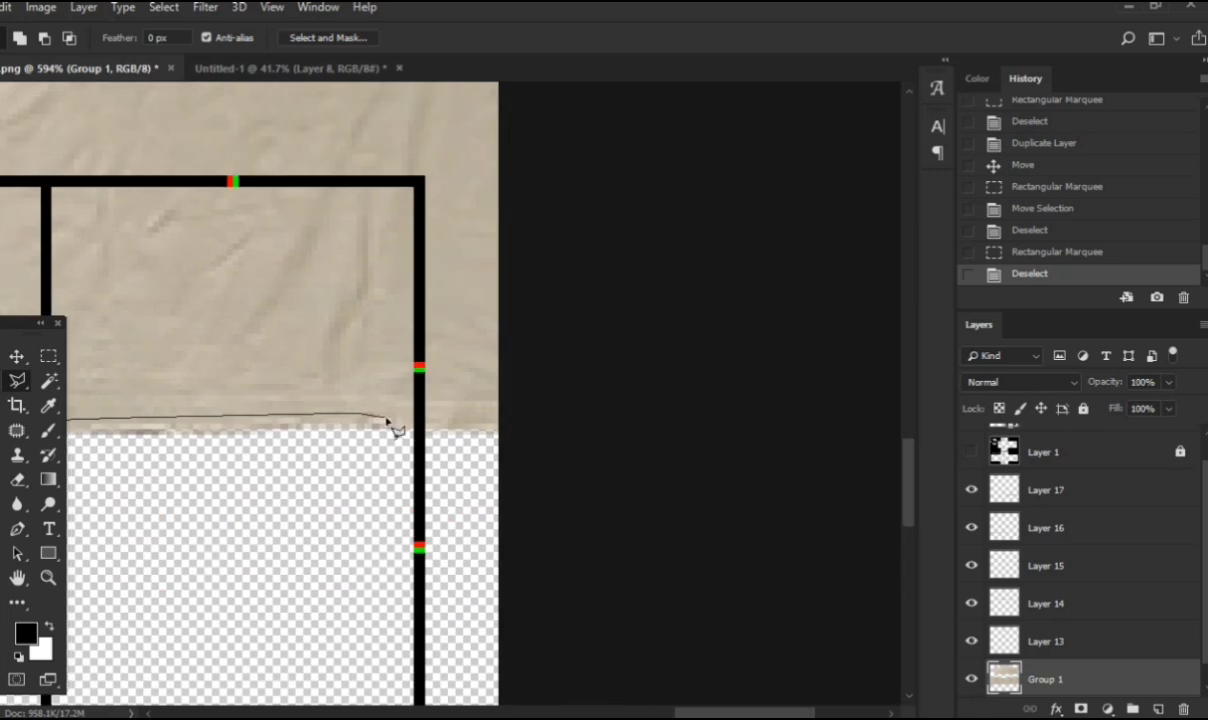
Step: Close the lasso outline beneath the sleeve hem and delete the enclosed excess fabric from Group 1
left_click(463, 433)
left_click(448, 506)
left_click(256, 531)
left_click_drag(256, 520, 470, 505)
mouse_move(252, 510)
left_mouse_down()
mouse_move(313, 491)
mouse_move(600, 467)
left_mouse_up()
left_click_drag(255, 490, 581, 467)
left_click_drag(309, 457, 722, 446)
left_click(253, 479)
left_click(137, 473)
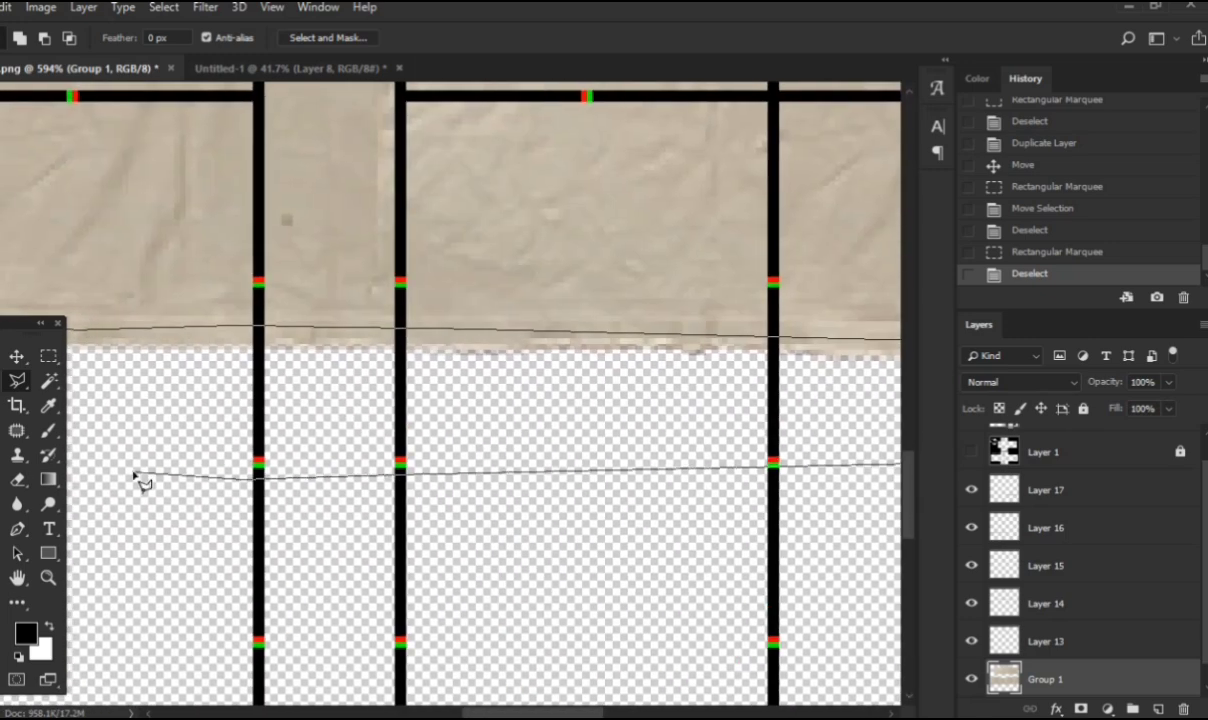
left_click_drag(104, 462, 760, 437)
left_click_drag(200, 434, 660, 415)
left_click_drag(150, 402, 412, 386)
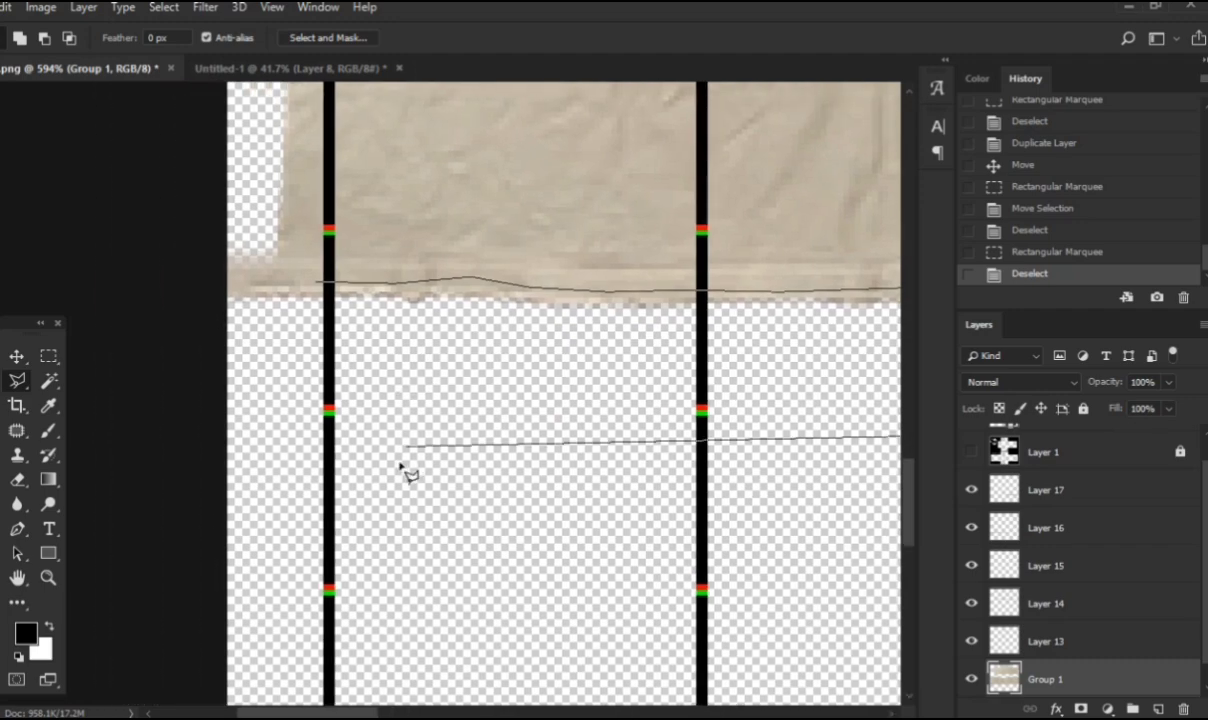
left_click(392, 458)
left_click(300, 385)
scroll(302, 380, "down", 8)
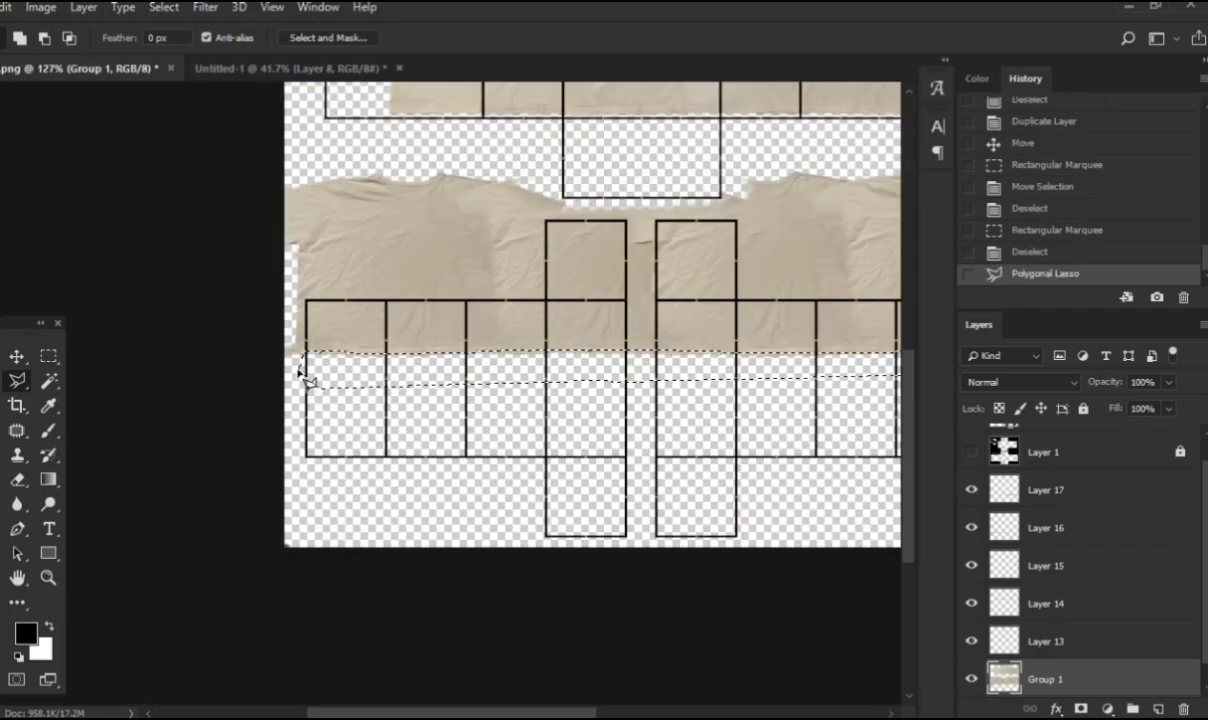
key("Delete")
Step: Trace a polygonal lasso line just above the torso fabric's lower edge, through the hem strip across the torso panels
scroll(520, 208, "up", 7)
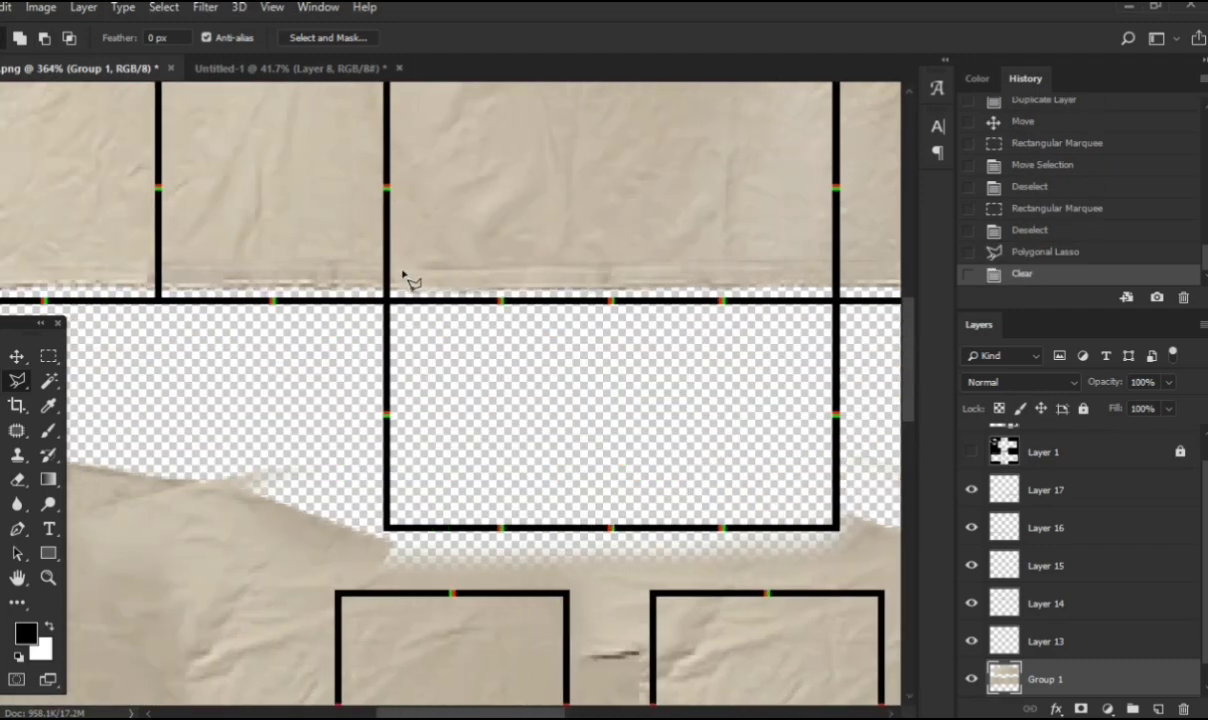
scroll(405, 278, "left", 2)
left_click(201, 279)
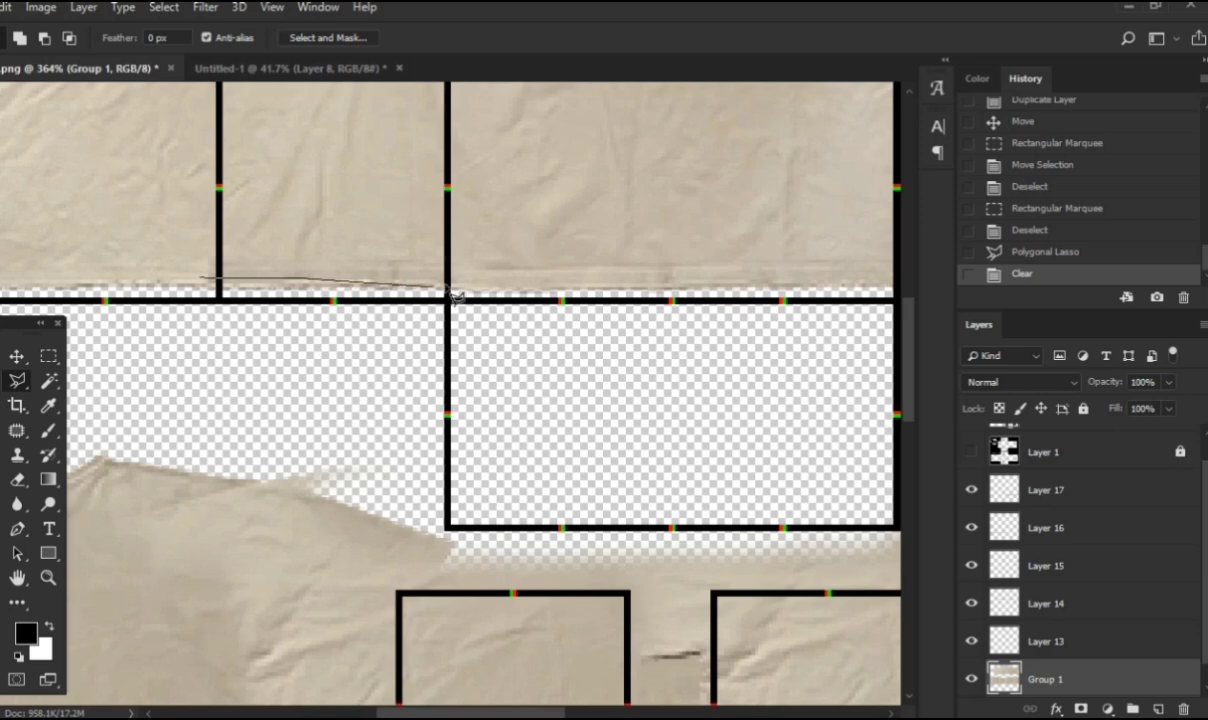
left_click_drag(853, 281, 69, 303)
left_click(205, 295)
left_click(300, 295)
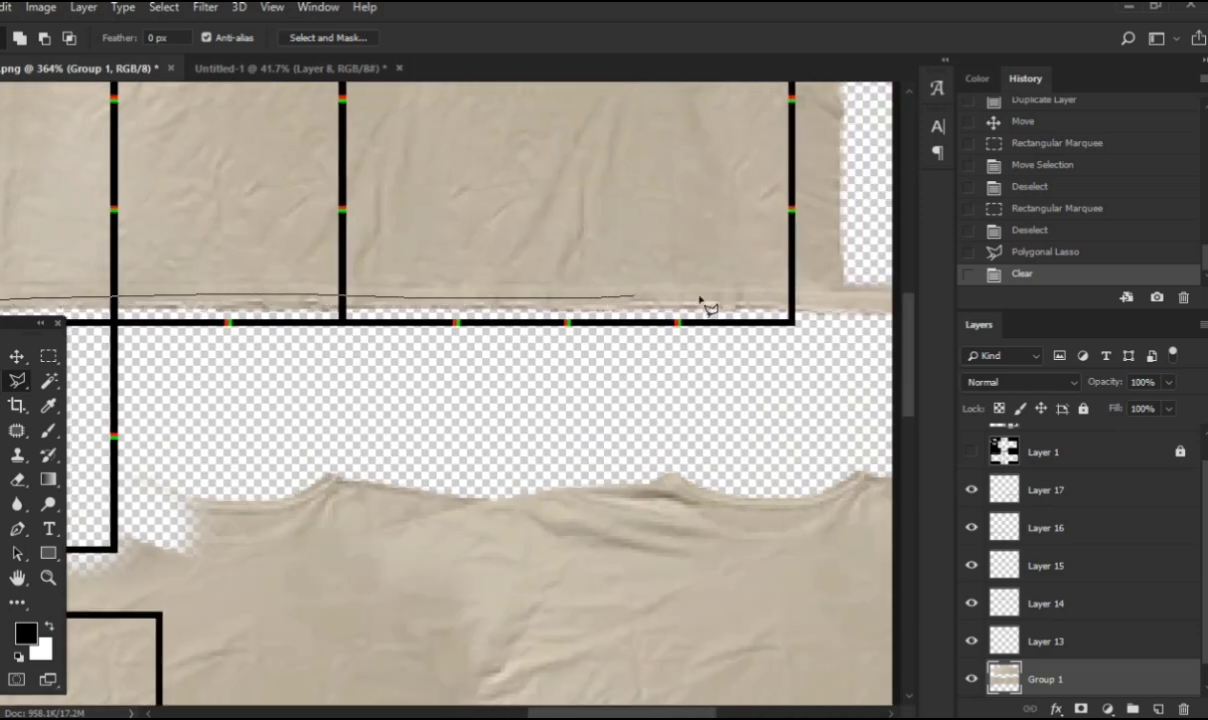
Step: Close the lasso outline beneath the torso hem, delete the enclosed excess fabric from Group 1 and clear the selection
left_click(818, 328)
left_click(693, 377)
left_click_drag(235, 364, 814, 367)
left_click_drag(560, 342, 838, 346)
double_click(258, 352)
key("Delete")
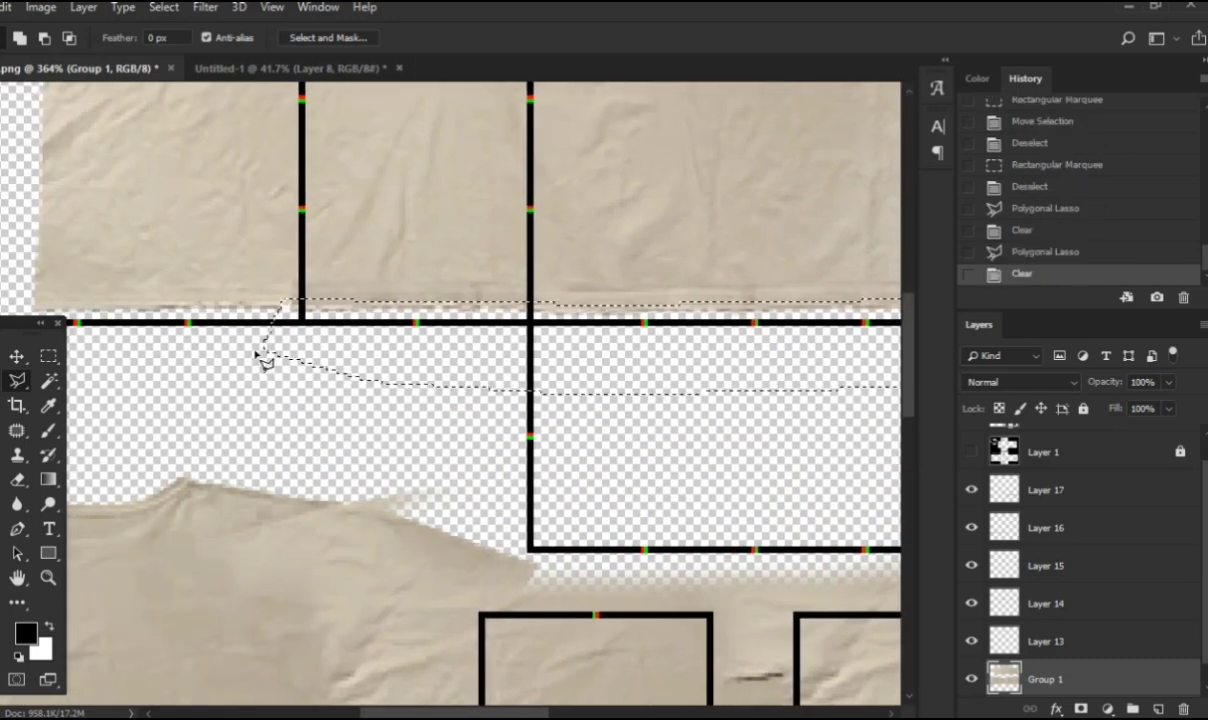
scroll(262, 346, "down", 2)
scroll(262, 335, "right", 1)
key("ctrl+d")
scroll(262, 335, "down", 1)
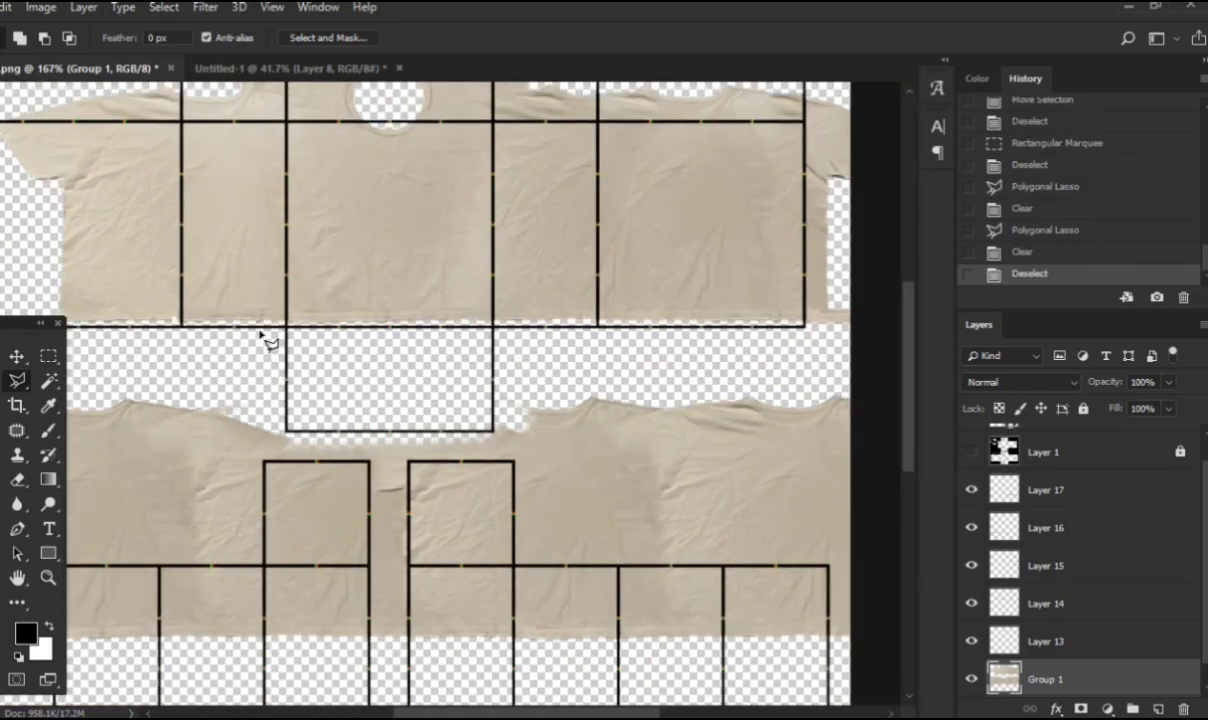
Step: Show the Layer 1 template overlay above the shirt fabric
scroll(264, 337, "down", 1)
left_click(973, 452)
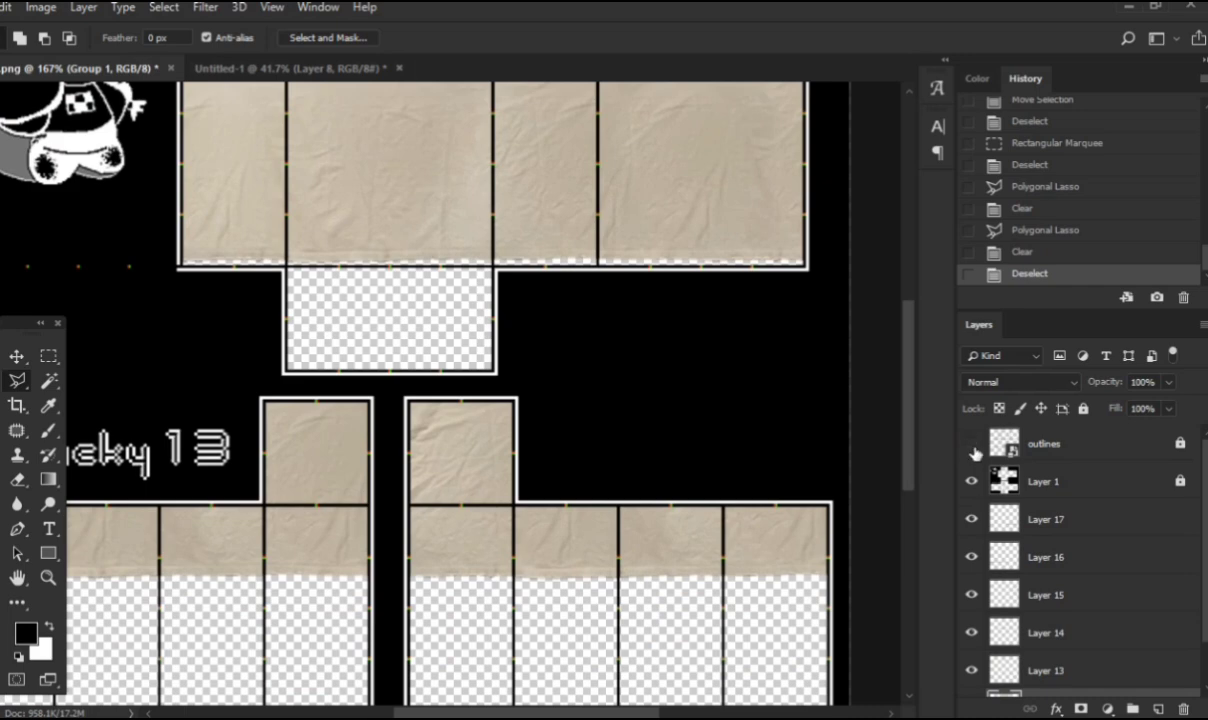
scroll(695, 410, "down", 6)
scroll(694, 410, "up", 4)
scroll(398, 419, "down", 2)
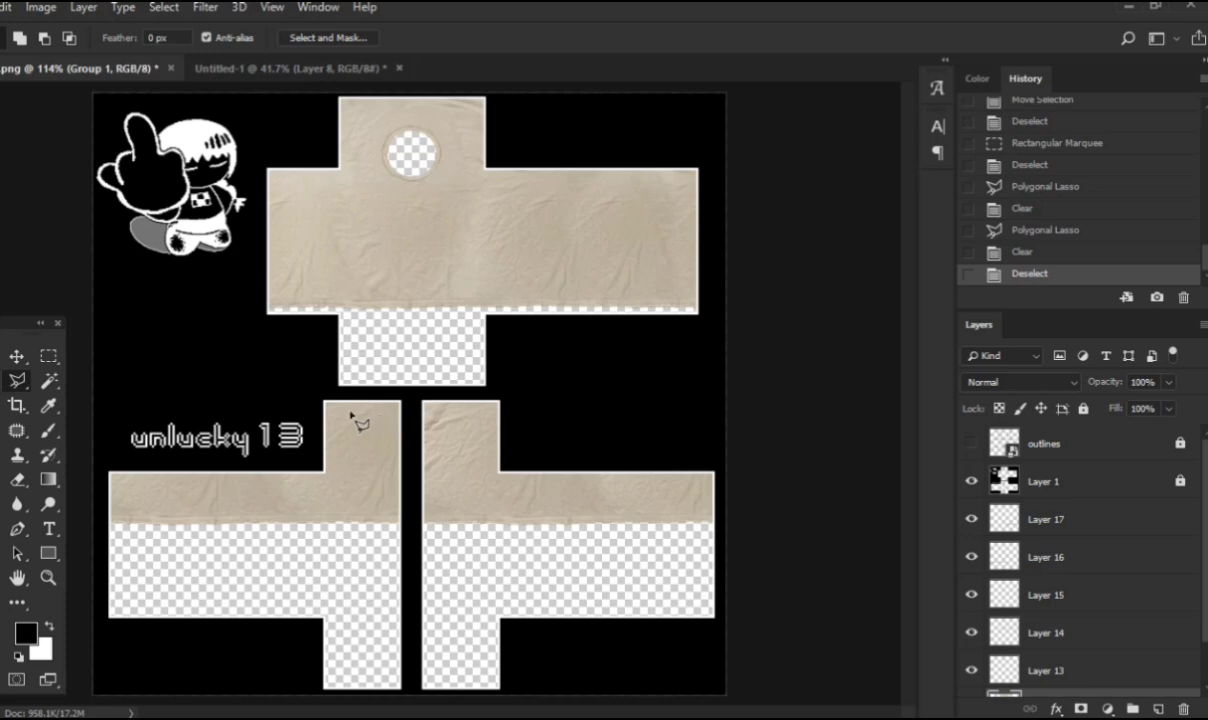
scroll(450, 251, "up", 2)
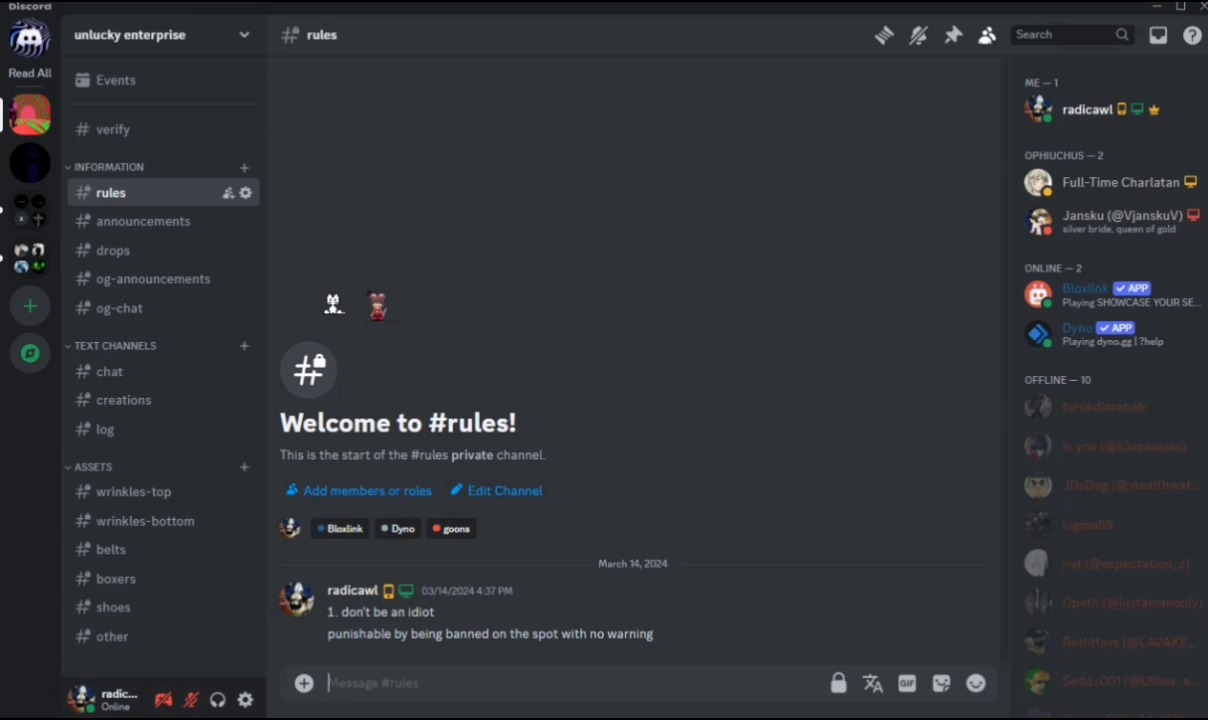
Step: Browse the Discord server's drops, wrinkles-top, wrinkles-bottom, belts, boxers, shoes, other and chat channels for clothing assets
left_click(150, 257)
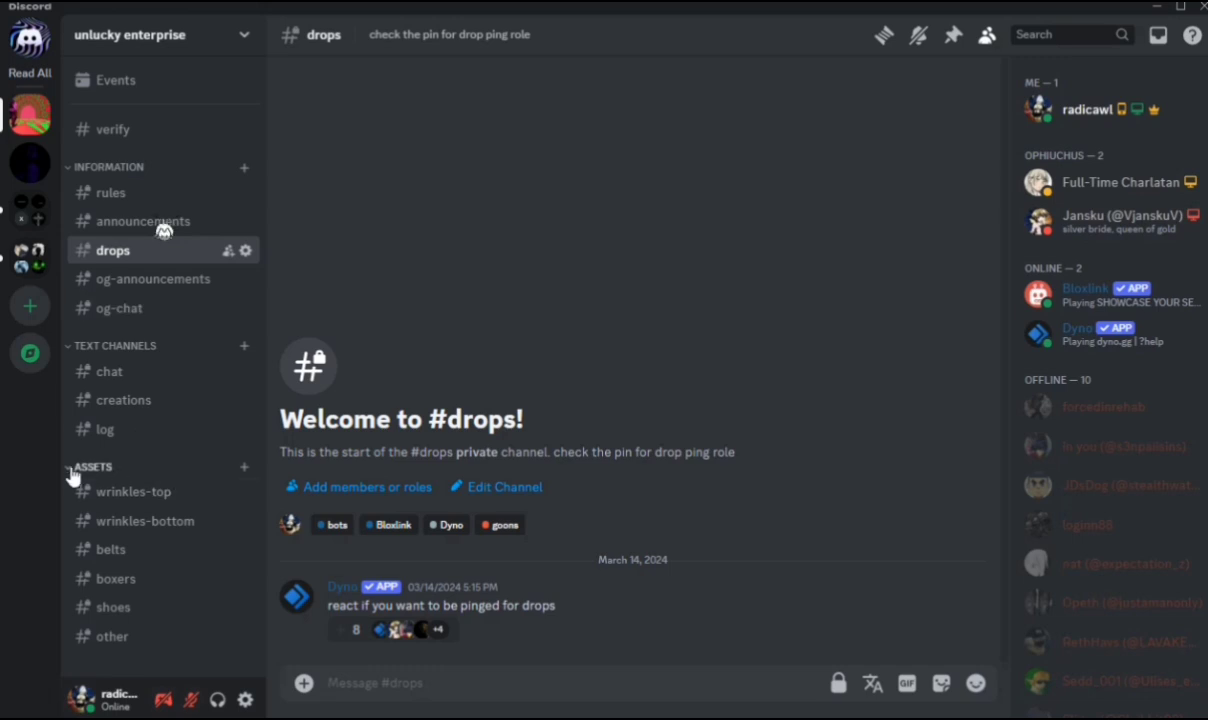
left_click(128, 500)
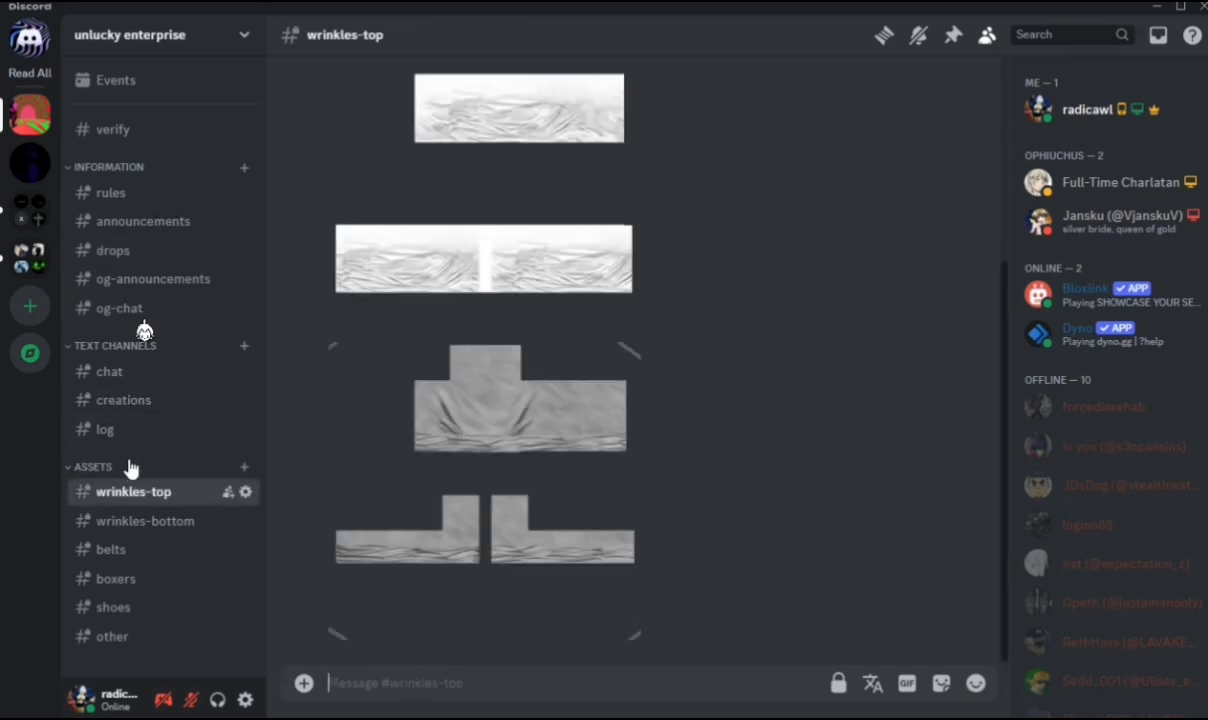
left_click(148, 524)
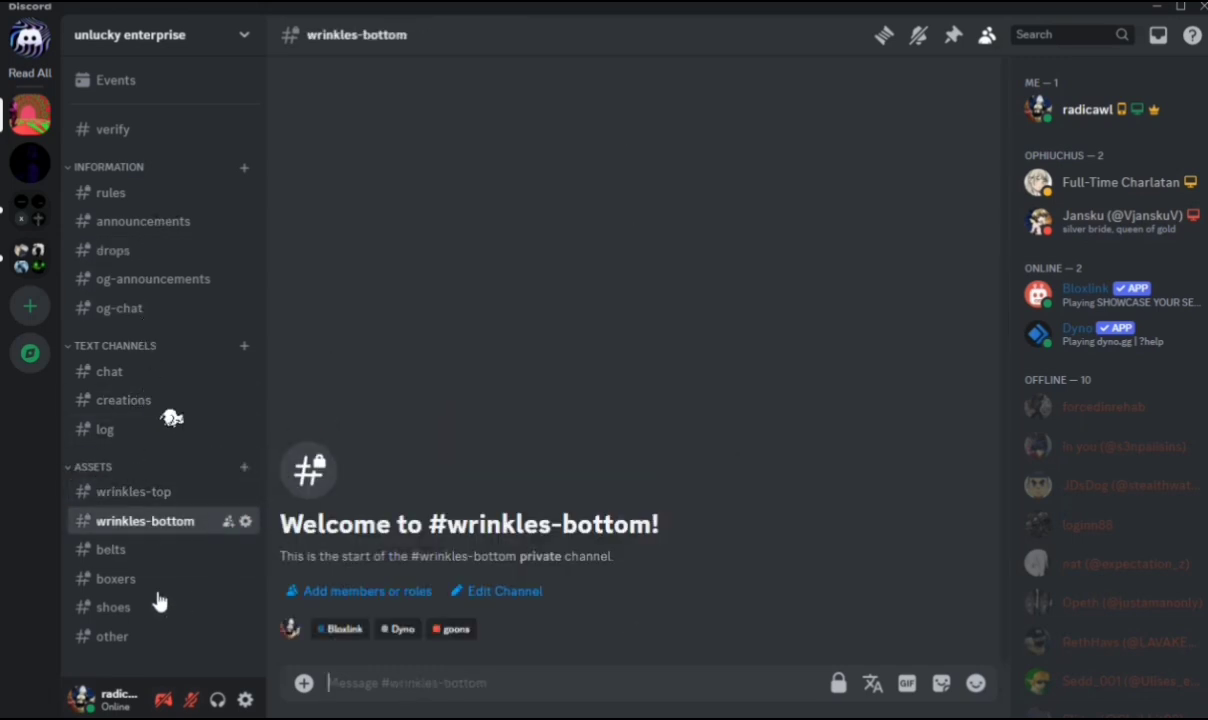
left_click(123, 556)
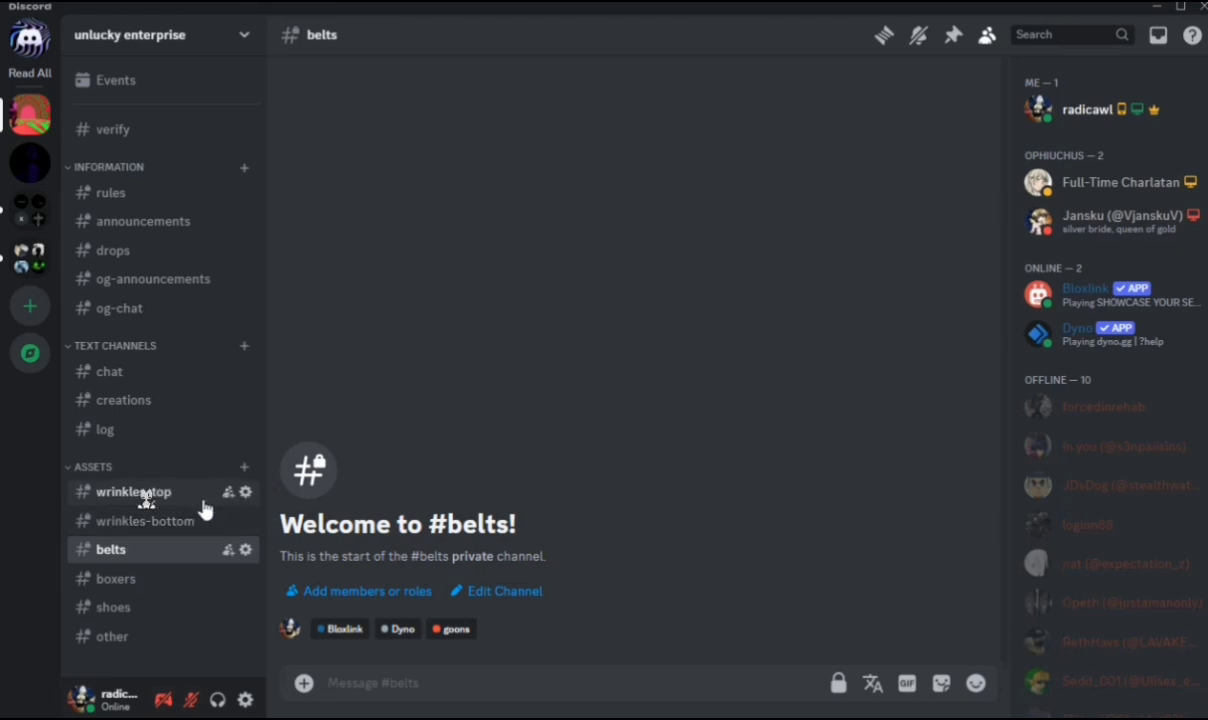
left_click(118, 578)
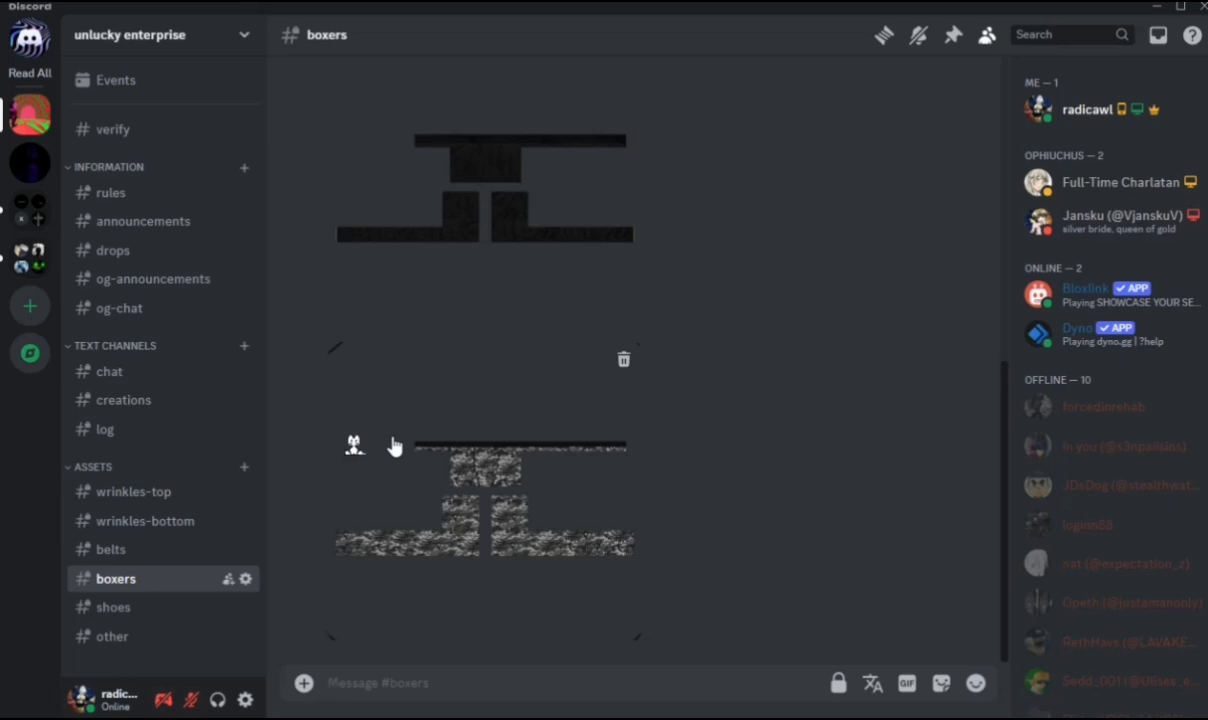
left_click(113, 608)
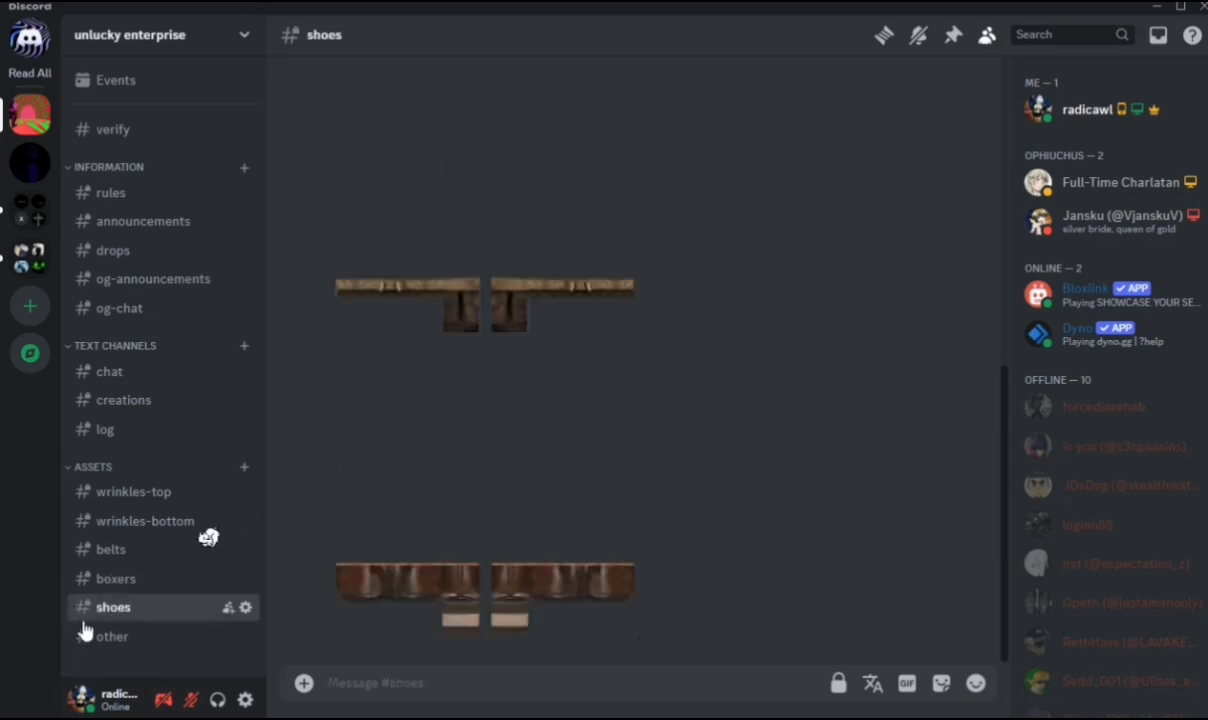
left_click(110, 638)
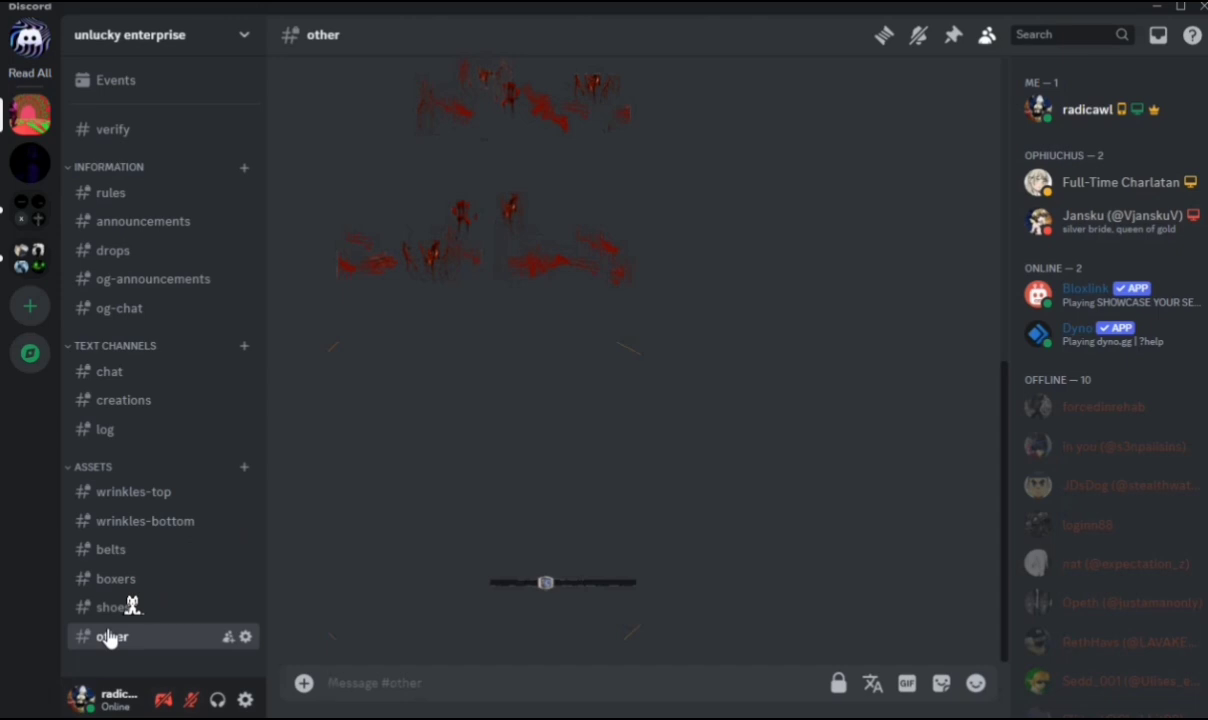
left_click(135, 500)
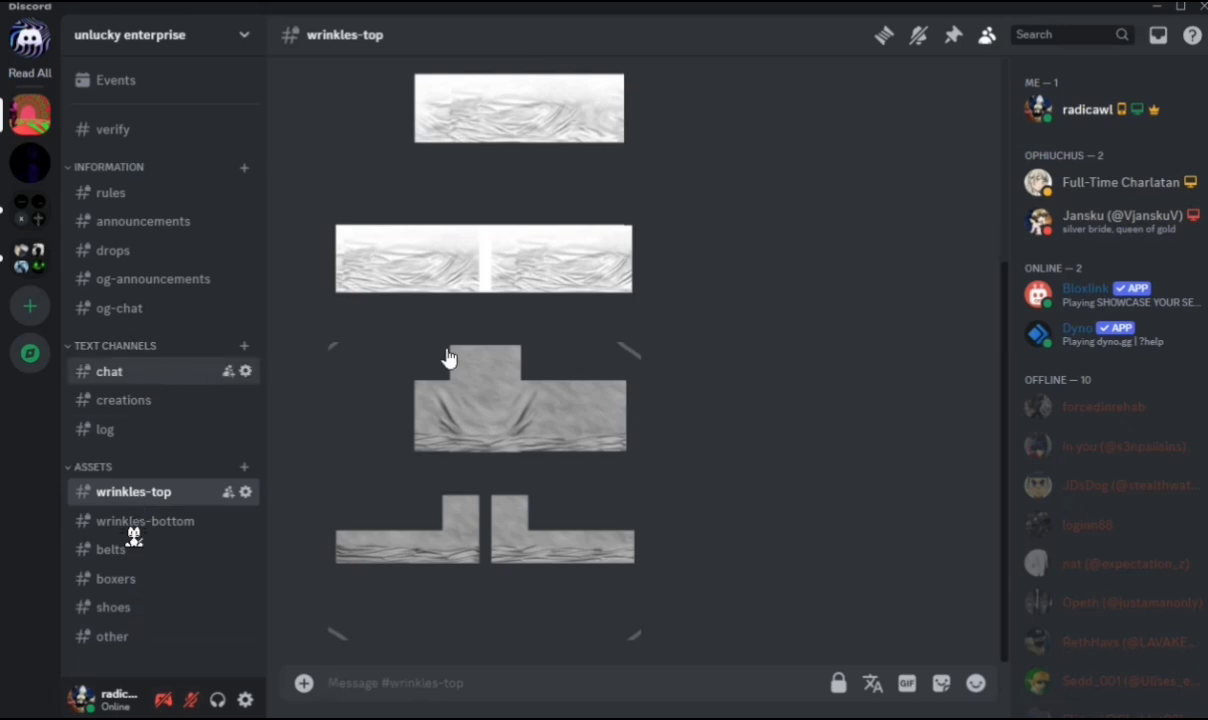
left_click(150, 371)
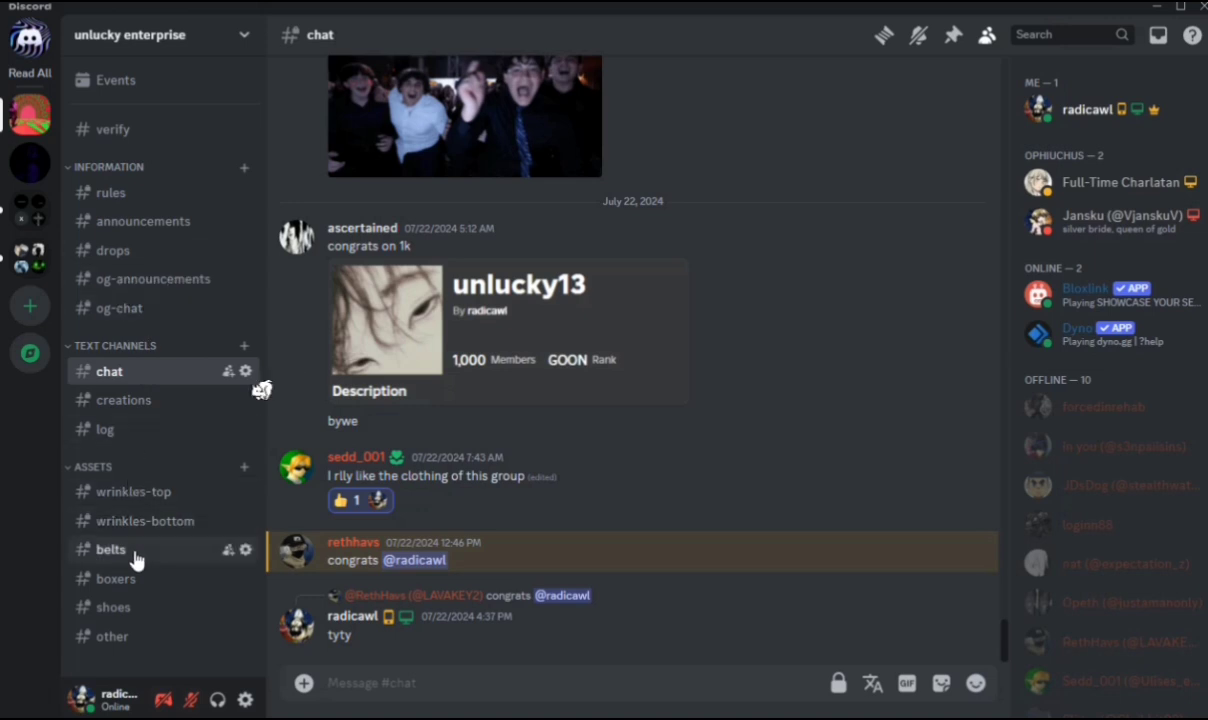
Step: Preview the white and grey wrinkle textures in the wrinkles-top channel at larger size
left_click(163, 496)
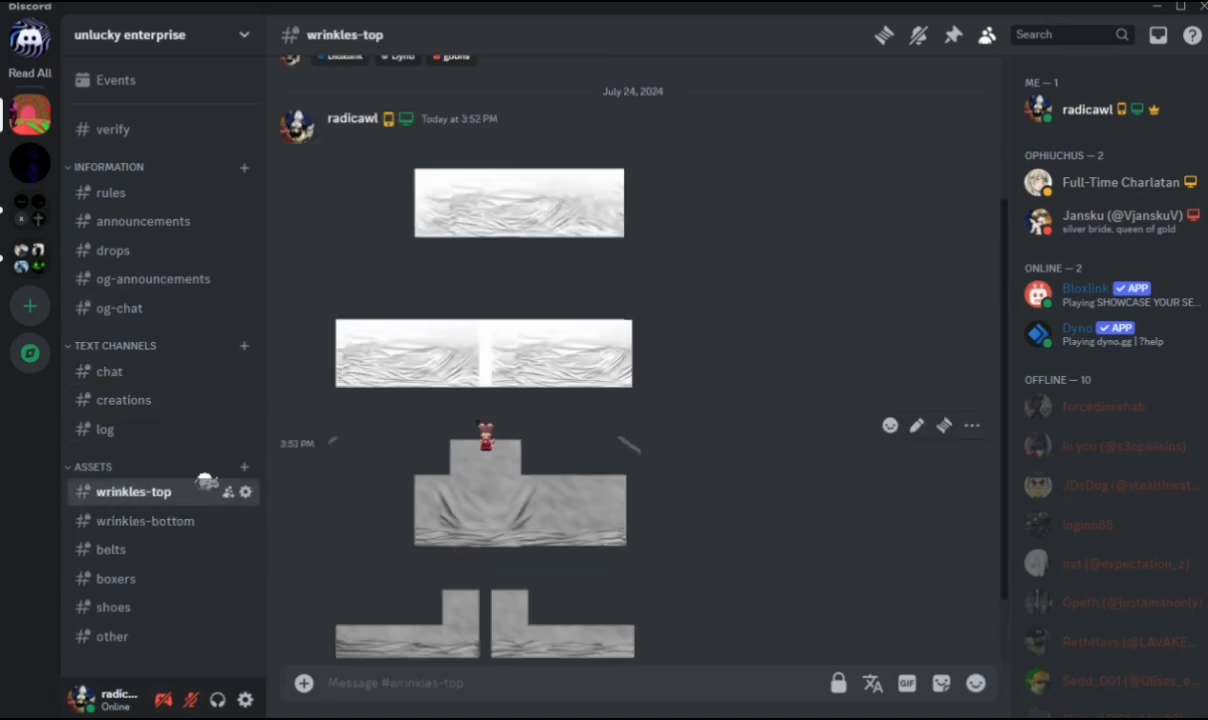
left_click(512, 409)
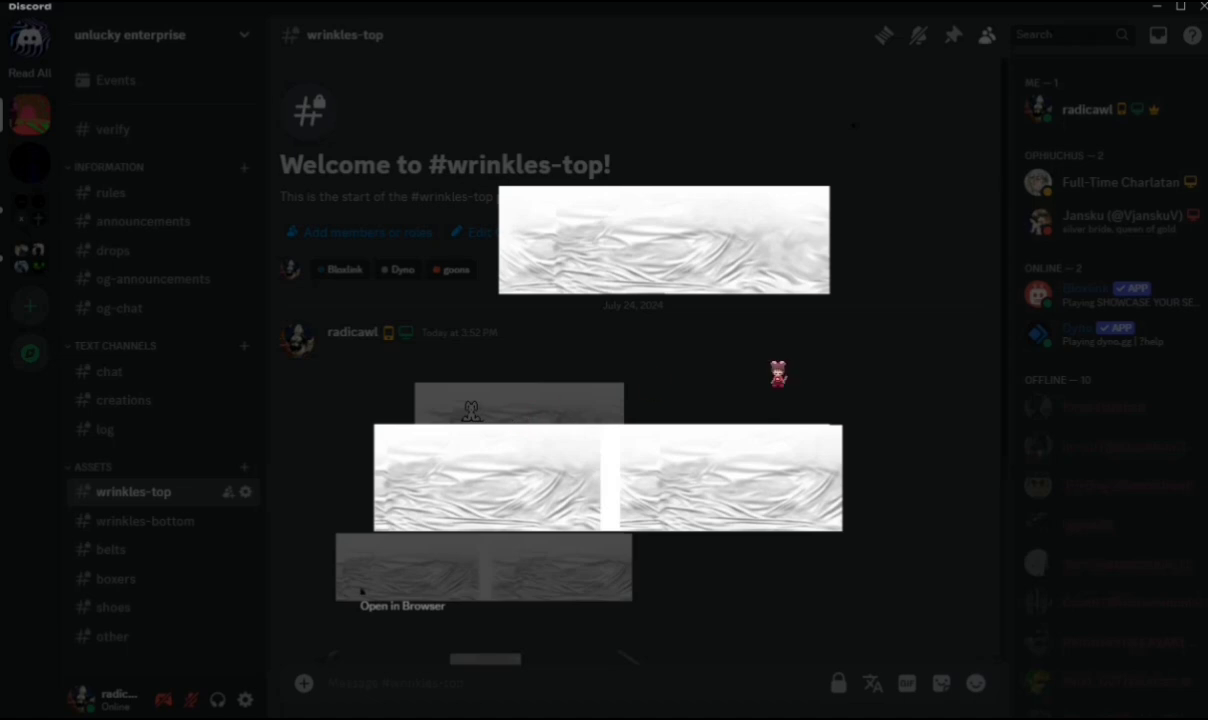
left_click(887, 379)
scroll(669, 402, "down", 3)
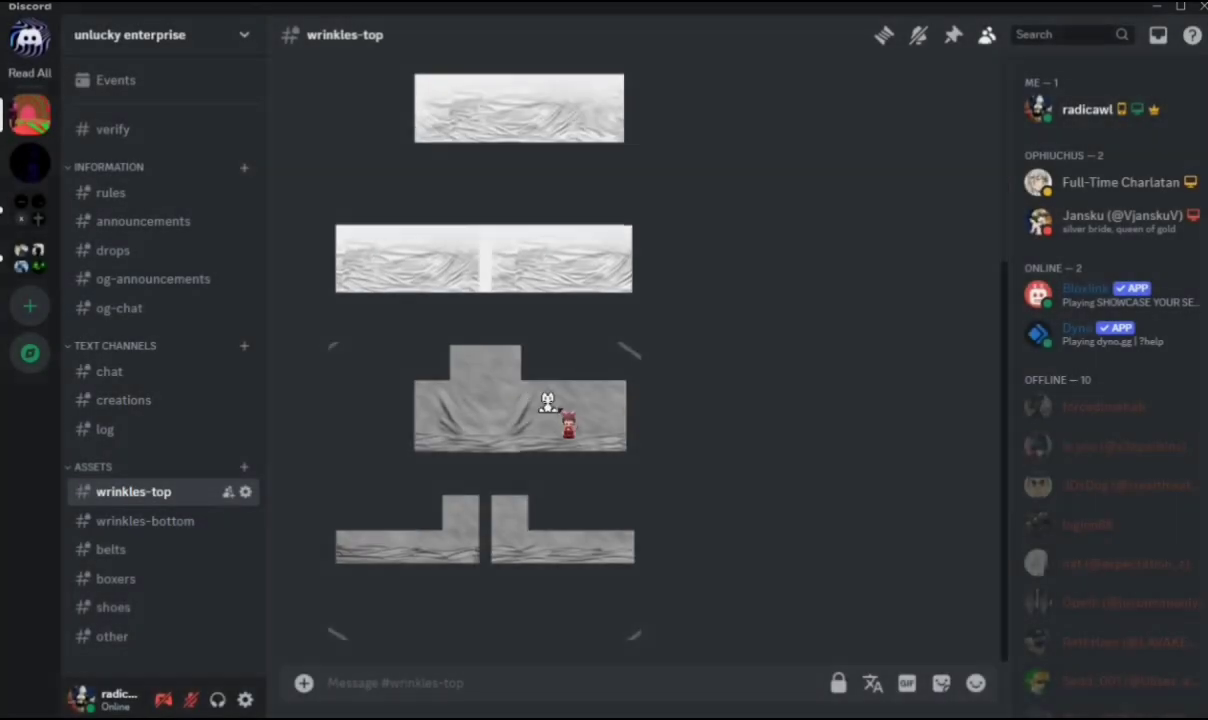
left_click(568, 424)
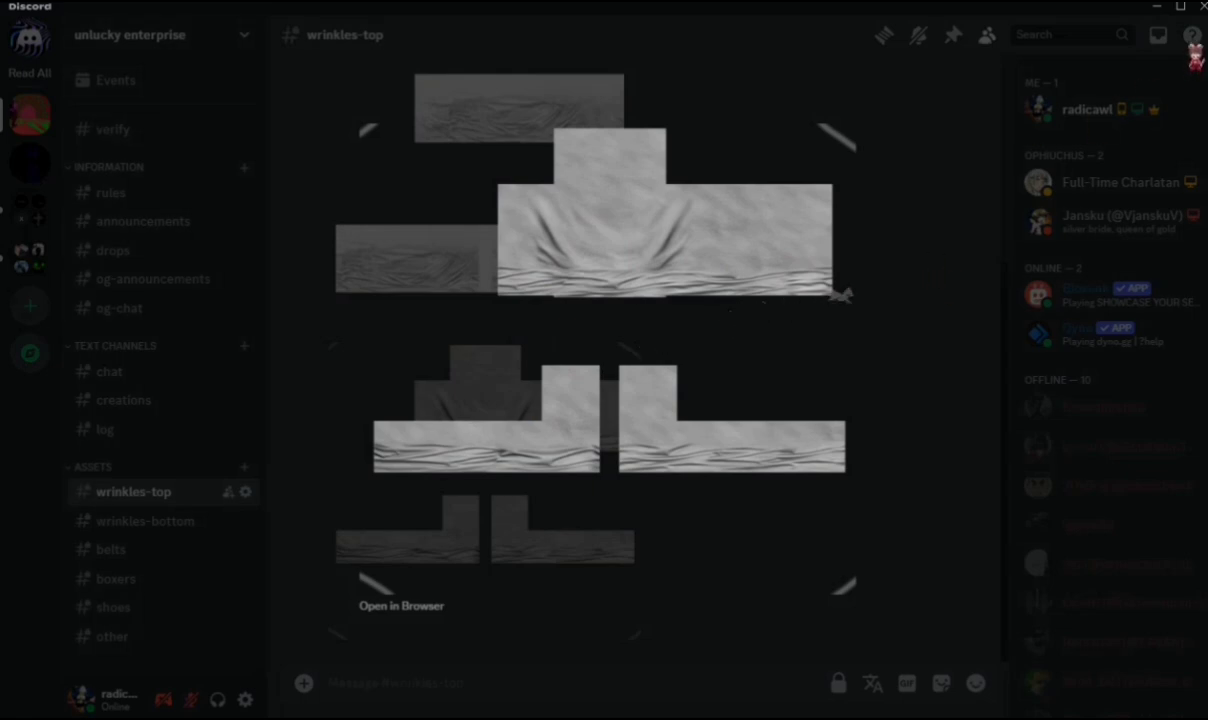
left_click(843, 294)
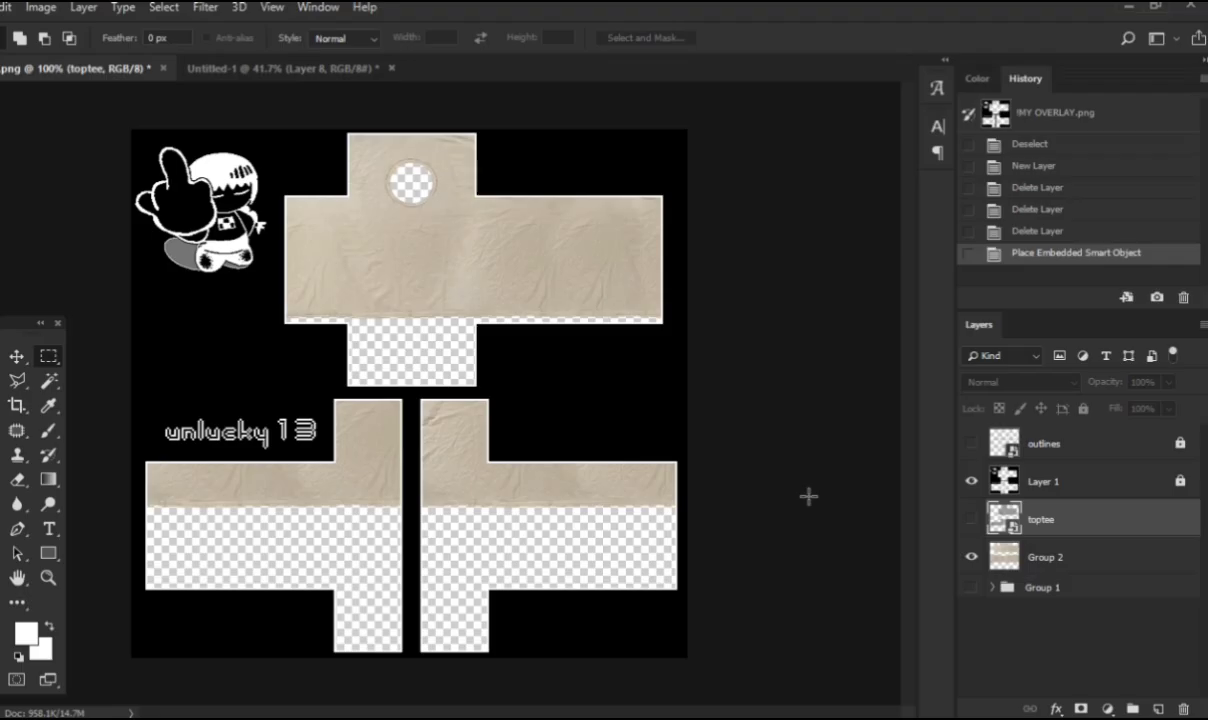
Step: Show the toptee wrinkle layer in Photoshop and rasterize it
left_click(968, 520)
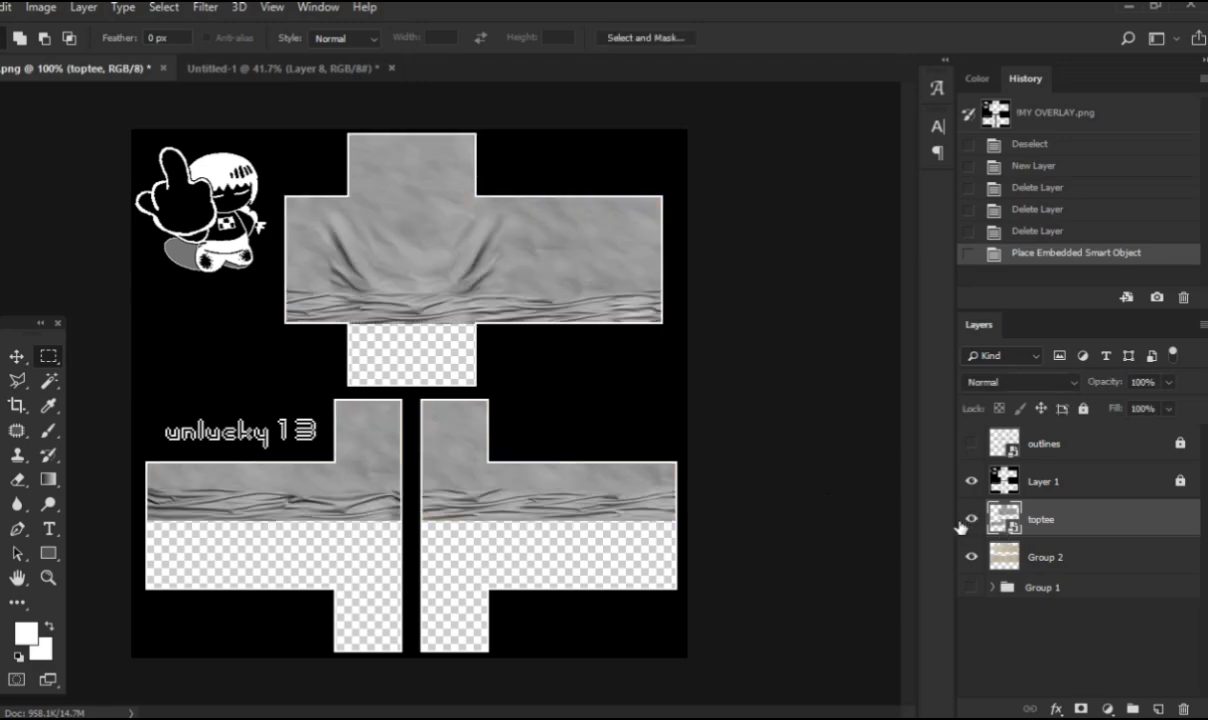
right_click(1044, 520)
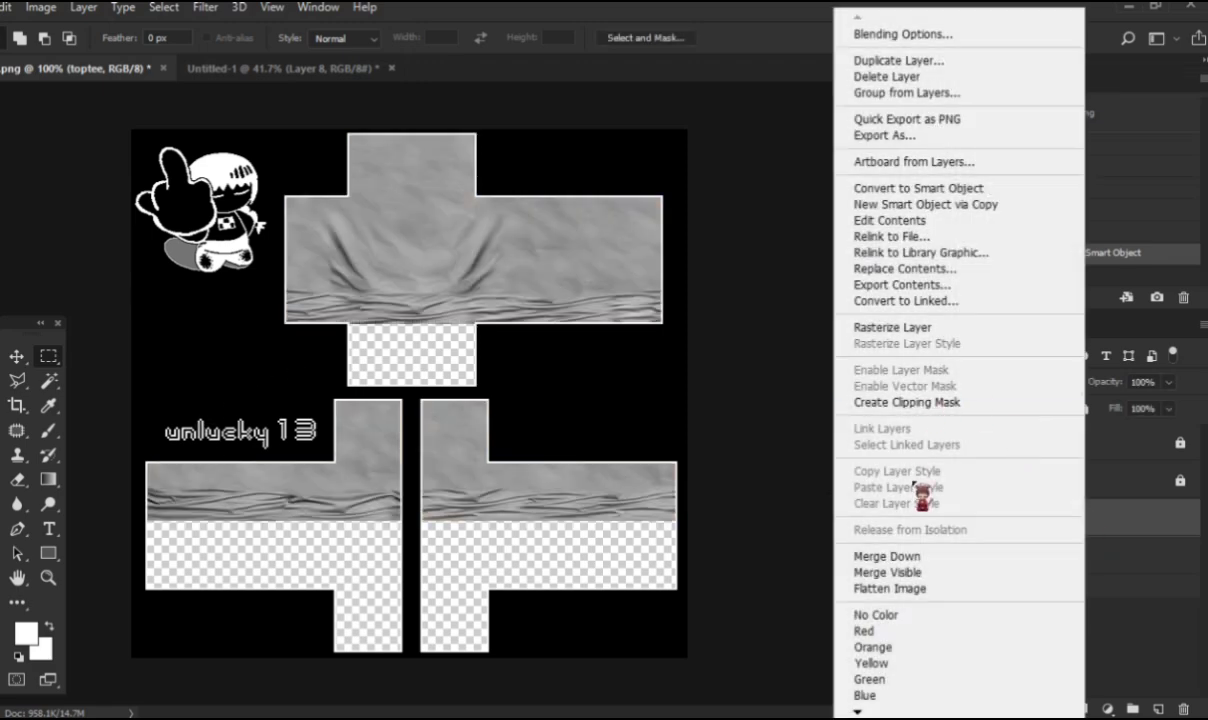
left_click(900, 326)
Step: Select both sleeves' wrinkle areas on the toptee layer with one wide rectangular marquee
scroll(335, 444, "up", 3)
scroll(335, 444, "down", 3)
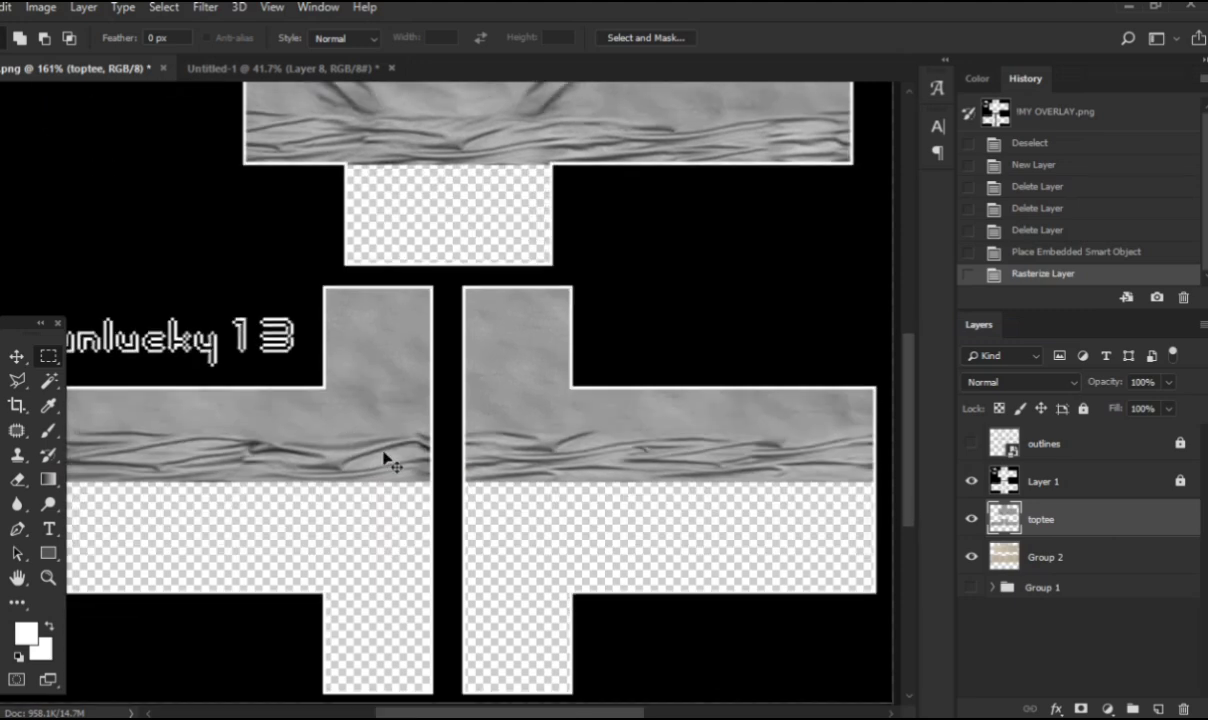
scroll(386, 461, "left", 3)
left_click_drag(118, 522, 578, 300)
left_click_drag(381, 346, 810, 272)
scroll(560, 350, "left", 3)
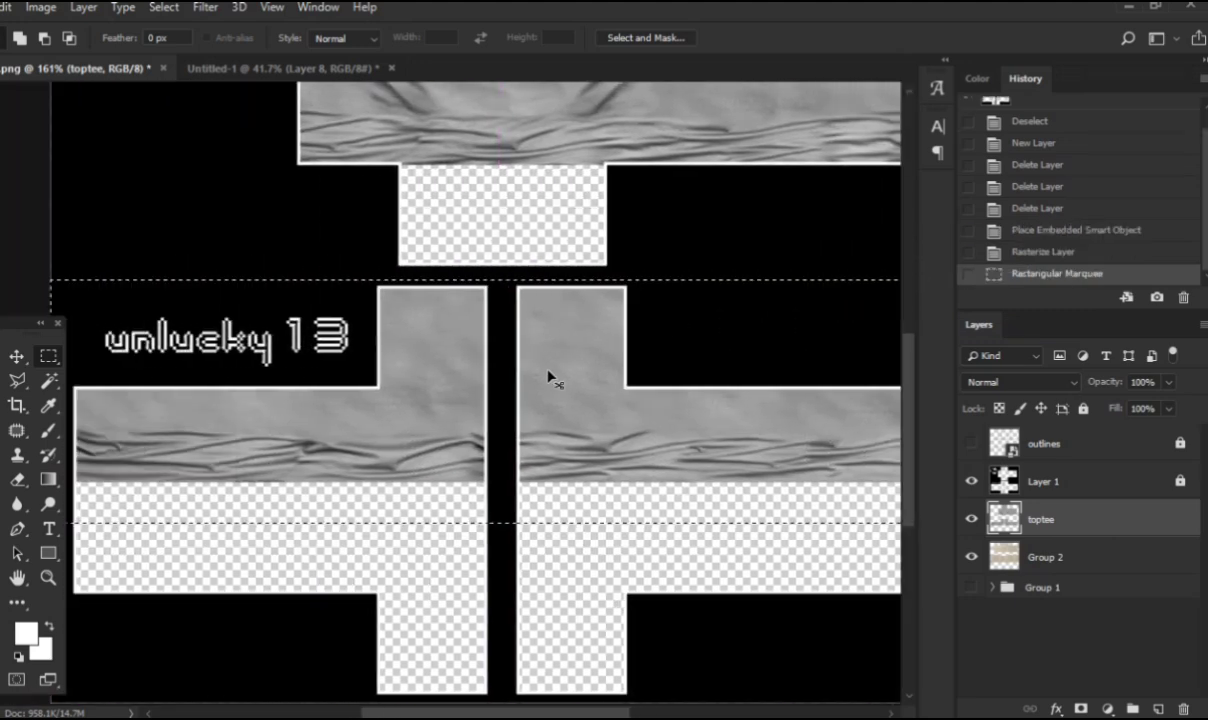
key("ctrl+t")
scroll(500, 528, "up", 3)
left_click_drag(527, 522, 530, 474)
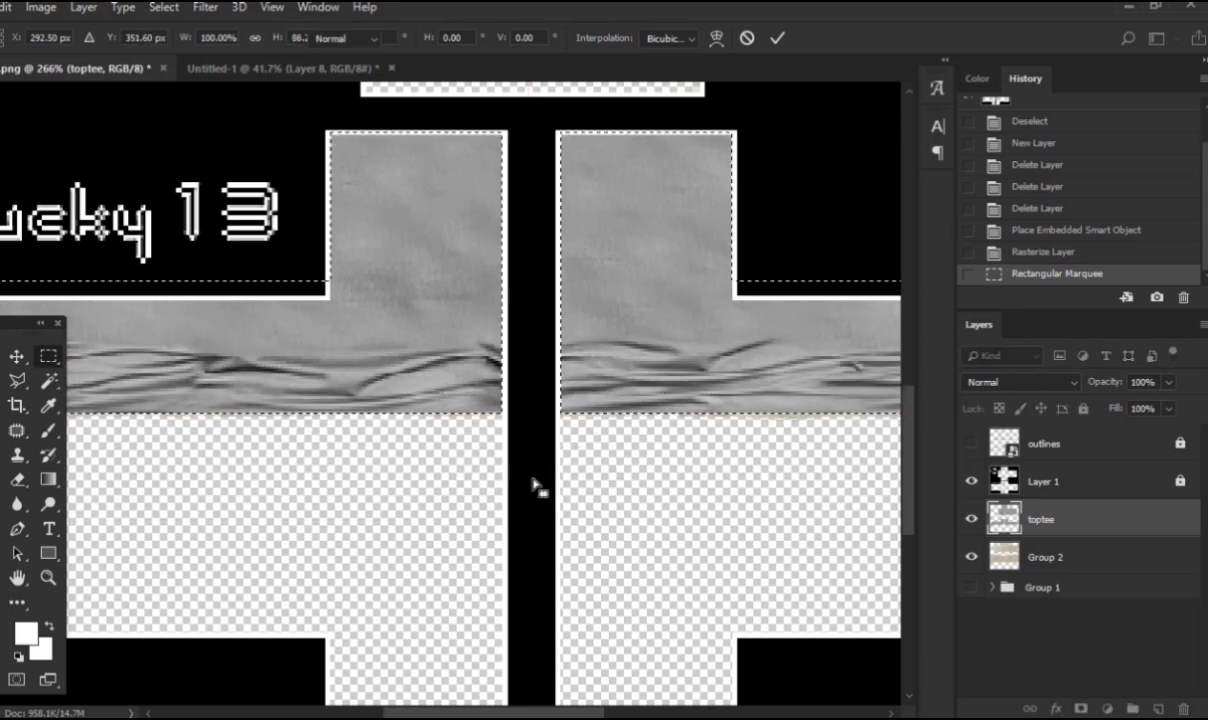
key("Return")
Step: Scale the selected sleeve wrinkles to 89.18% height so they end at the sleeve fabric's hem, and clear the selection
scroll(501, 483, "left", 5)
scroll(501, 483, "right", 3)
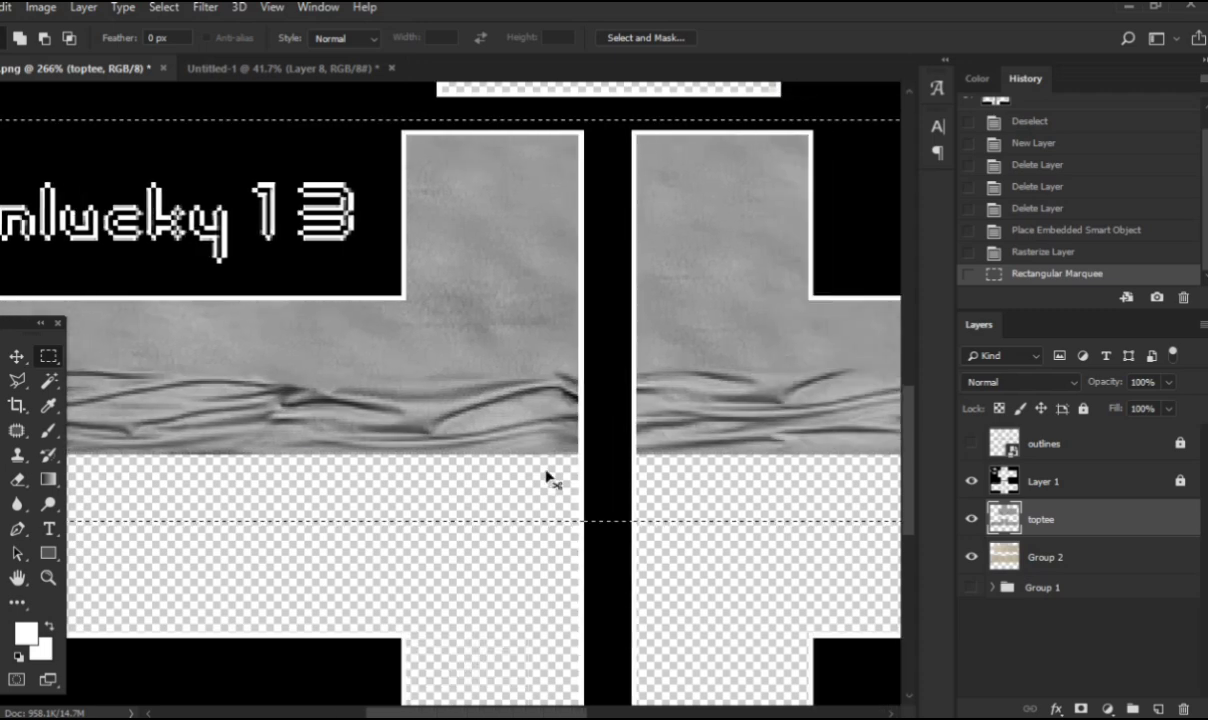
key("ctrl+t")
left_click_drag(603, 519, 603, 480)
scroll(600, 481, "down", 3)
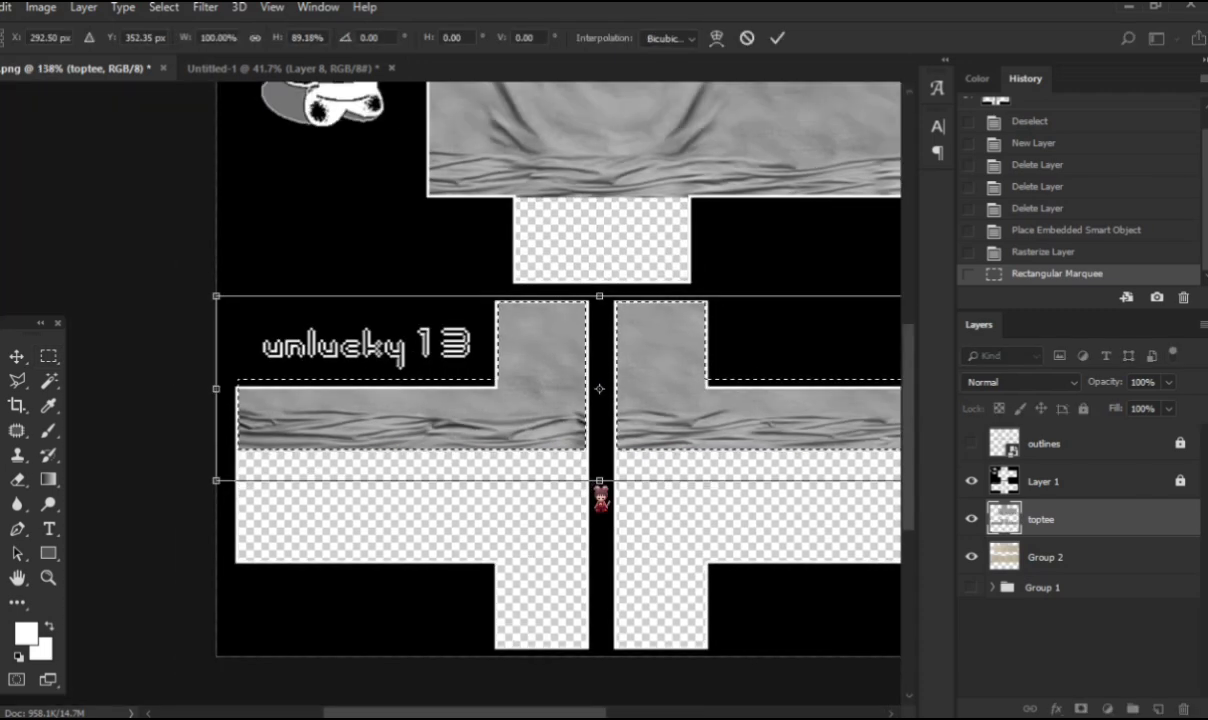
key("Return")
scroll(596, 492, "up", 5)
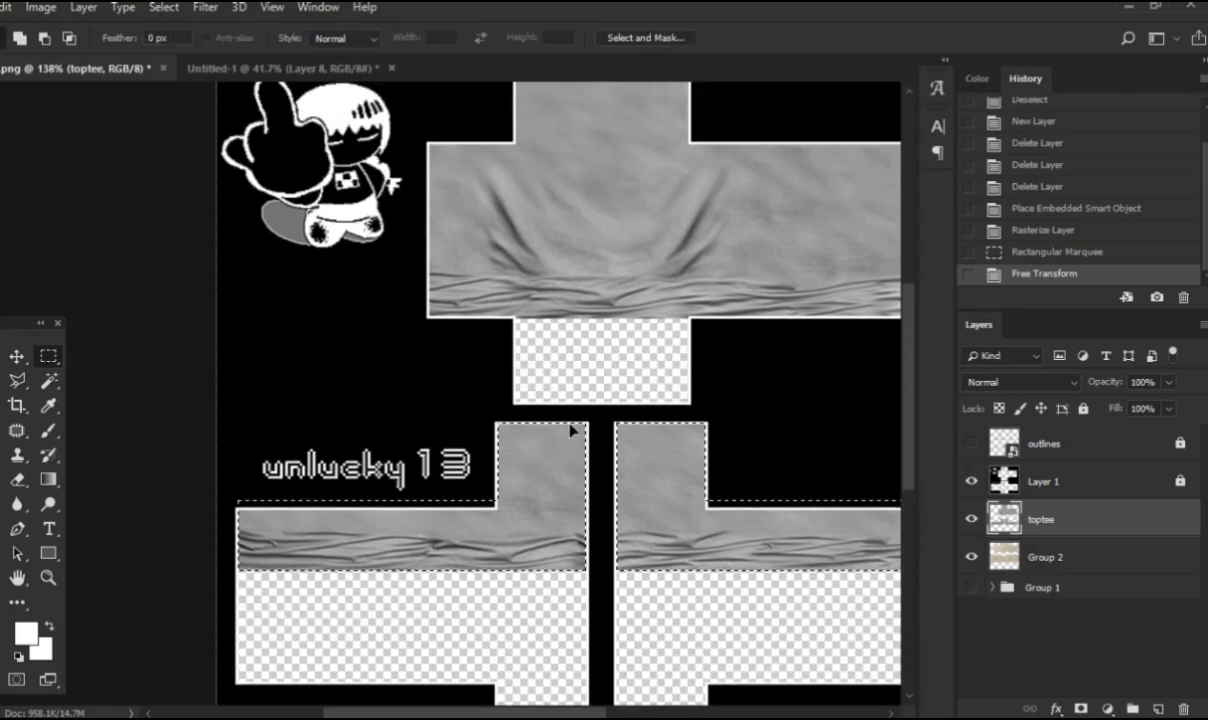
scroll(570, 426, "right", 3)
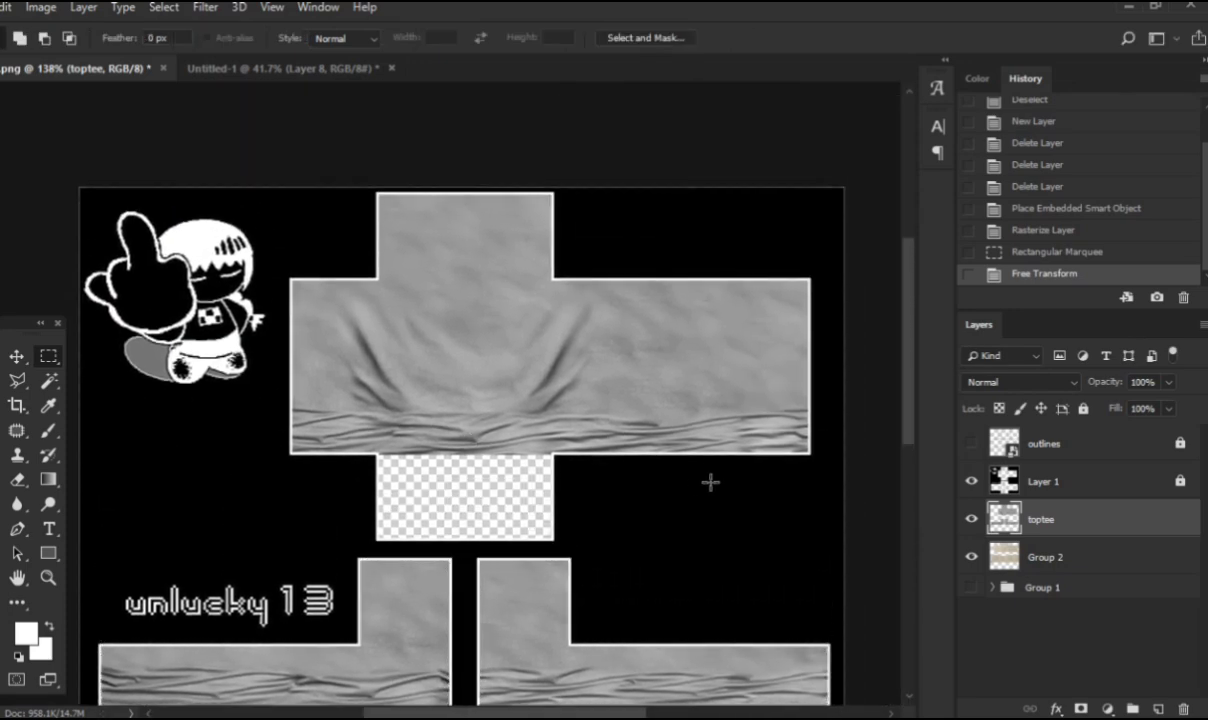
key("ctrl+d")
Step: Set the toptee layer's opacity to 73%
left_click(1168, 382)
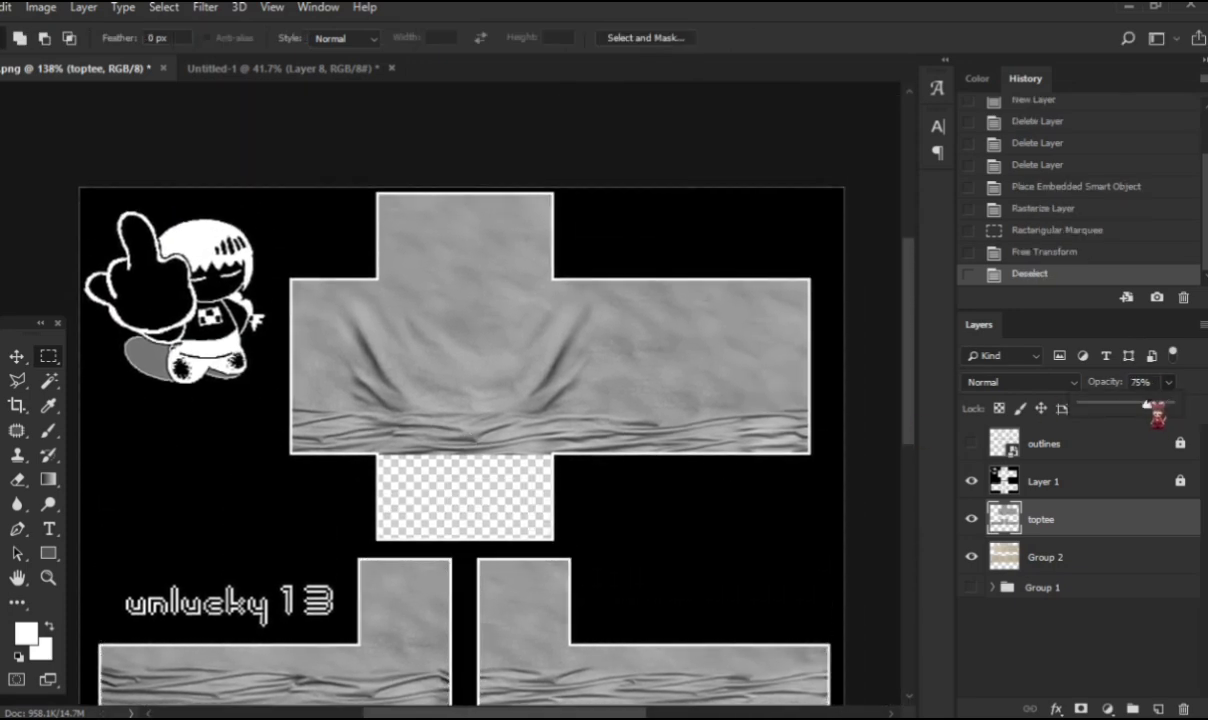
left_click_drag(1147, 404, 1147, 405)
scroll(581, 442, "up", 3)
scroll(151, 455, "down", 1)
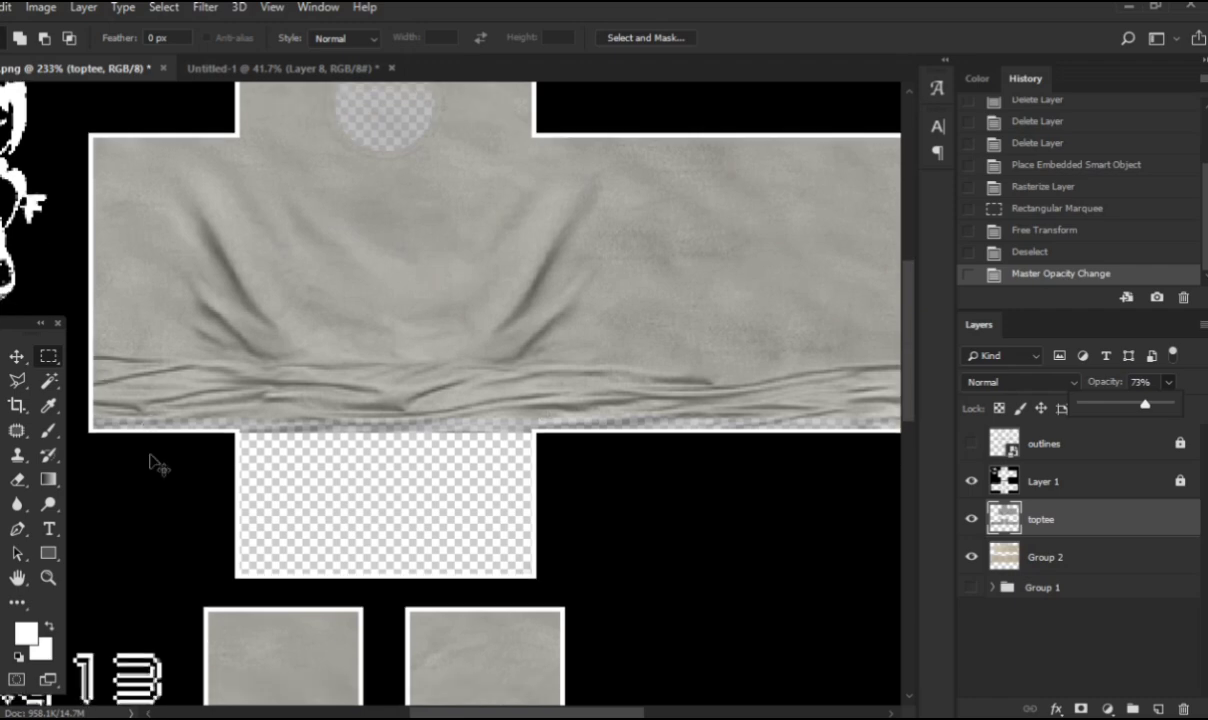
Step: Select the torso's wrinkle area on the toptee layer with a rectangular marquee
scroll(151, 455, "left", 2)
left_click(178, 452)
left_click_drag(178, 452, 850, 347)
left_click_drag(840, 181, 828, 135)
scroll(596, 430, "down", 2)
scroll(596, 430, "left", 3)
Step: Scale the selected torso wrinkles to about 97% height, raising their lower edge toward the fabric hem, and clear the selection
key("ctrl+t")
scroll(560, 488, "up", 3)
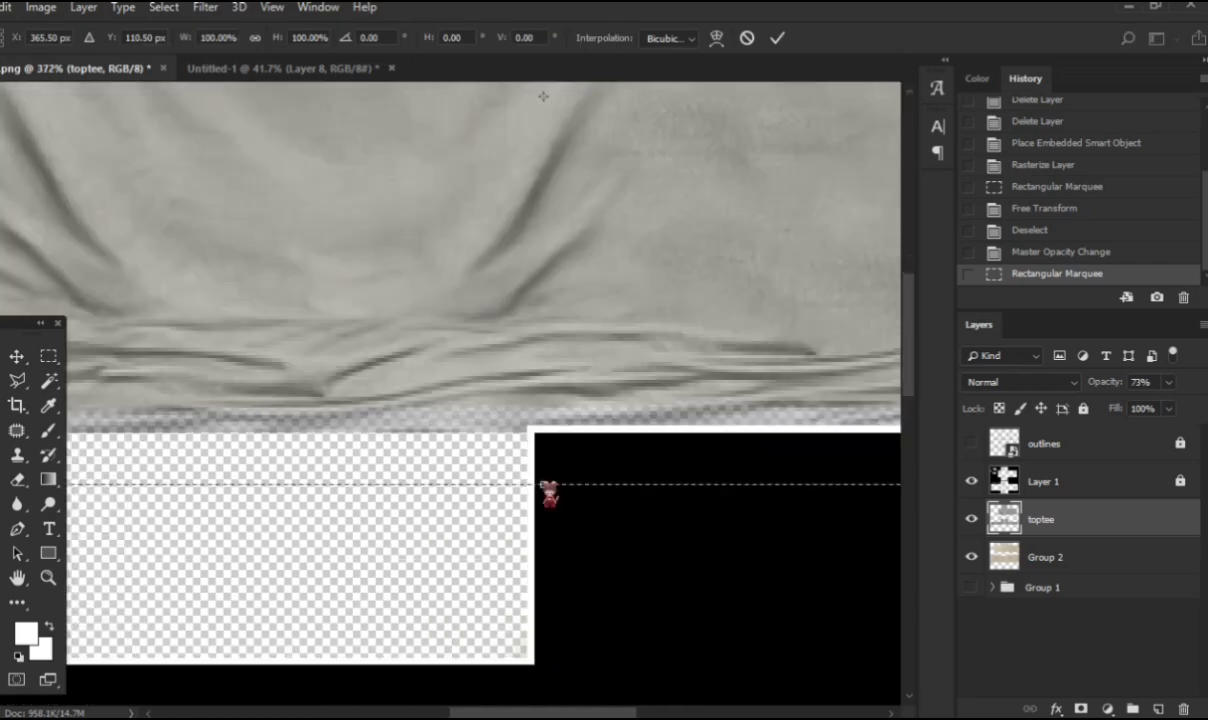
mouse_move(543, 485)
left_mouse_down()
mouse_move(542, 444)
mouse_move(545, 463)
left_mouse_up()
scroll(504, 426, "down", 5)
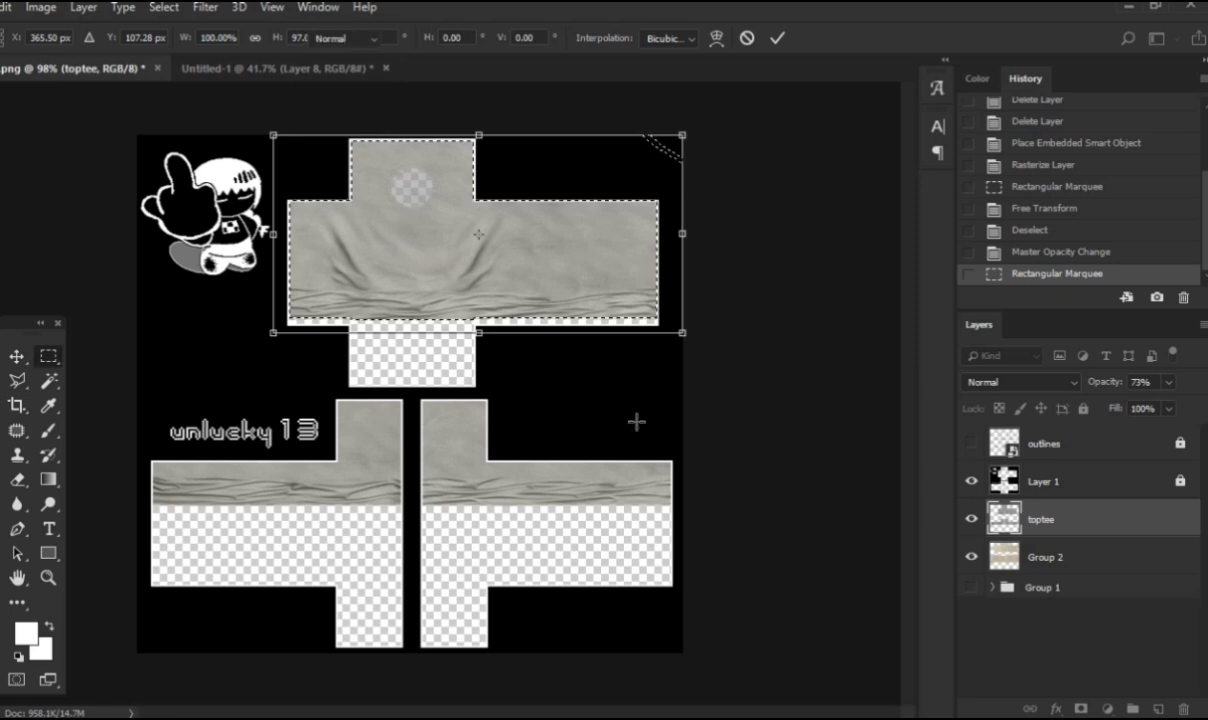
key("Return")
key("ctrl+d")
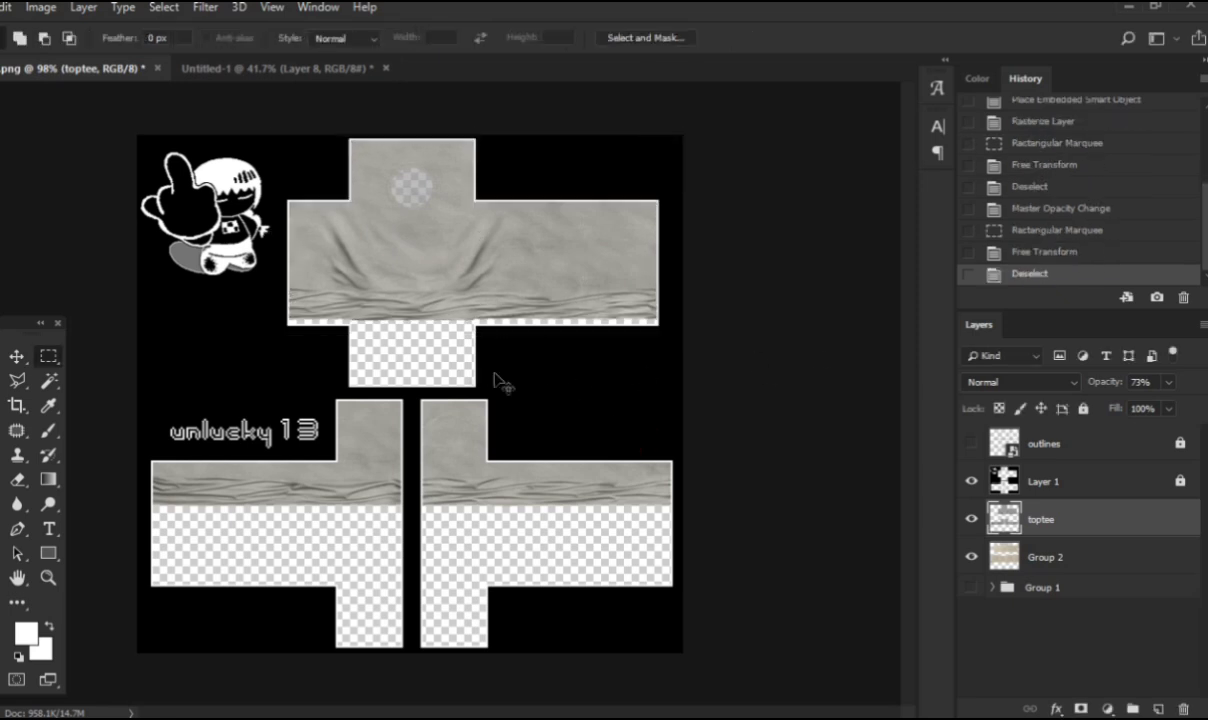
scroll(503, 384, "up", 1)
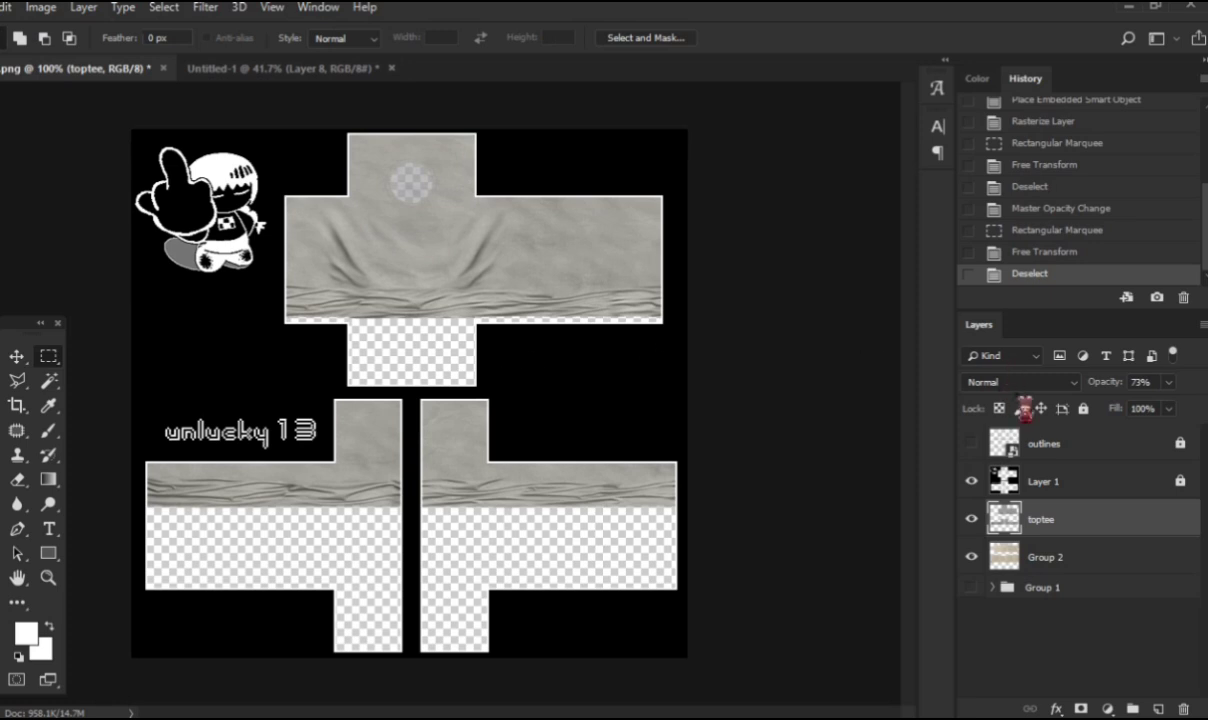
left_click(1045, 382)
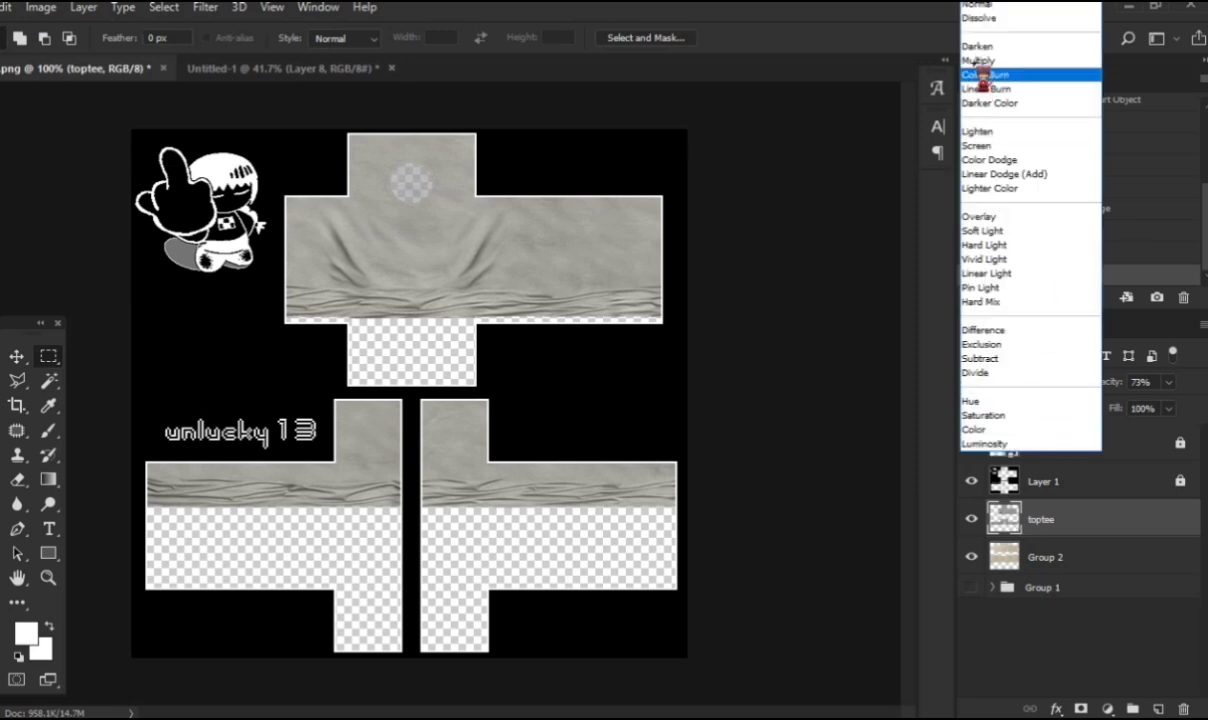
left_click(1052, 663)
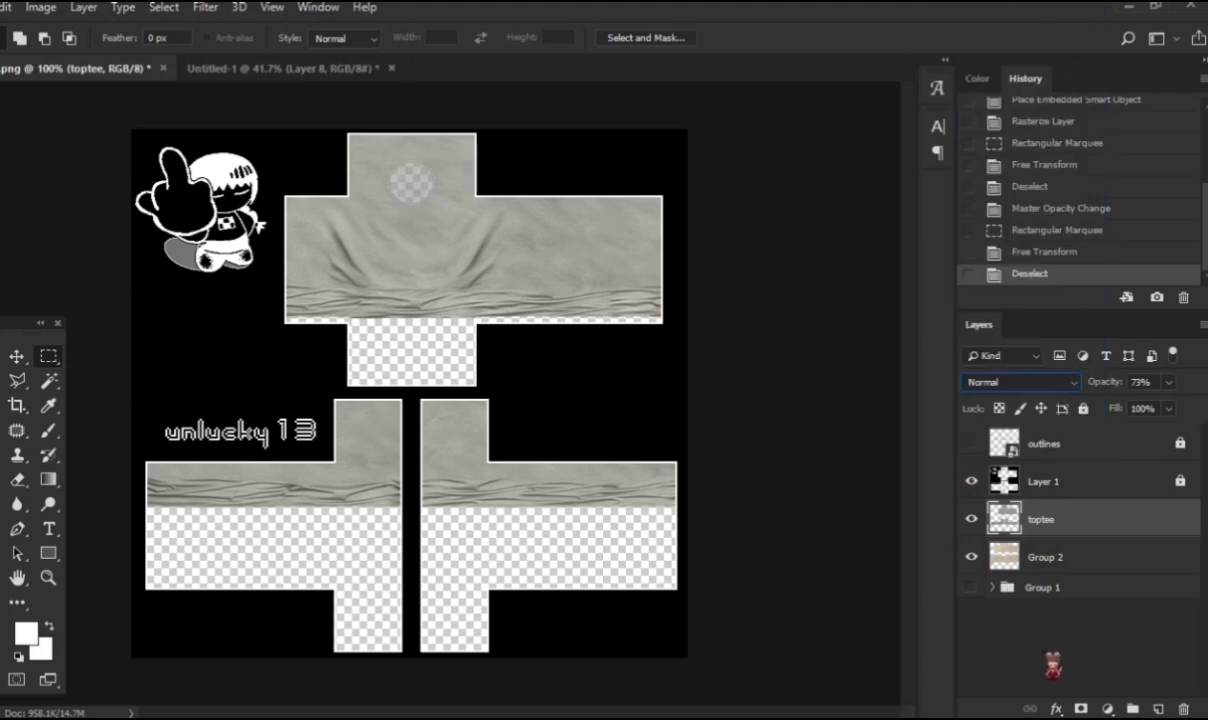
right_click(1030, 514)
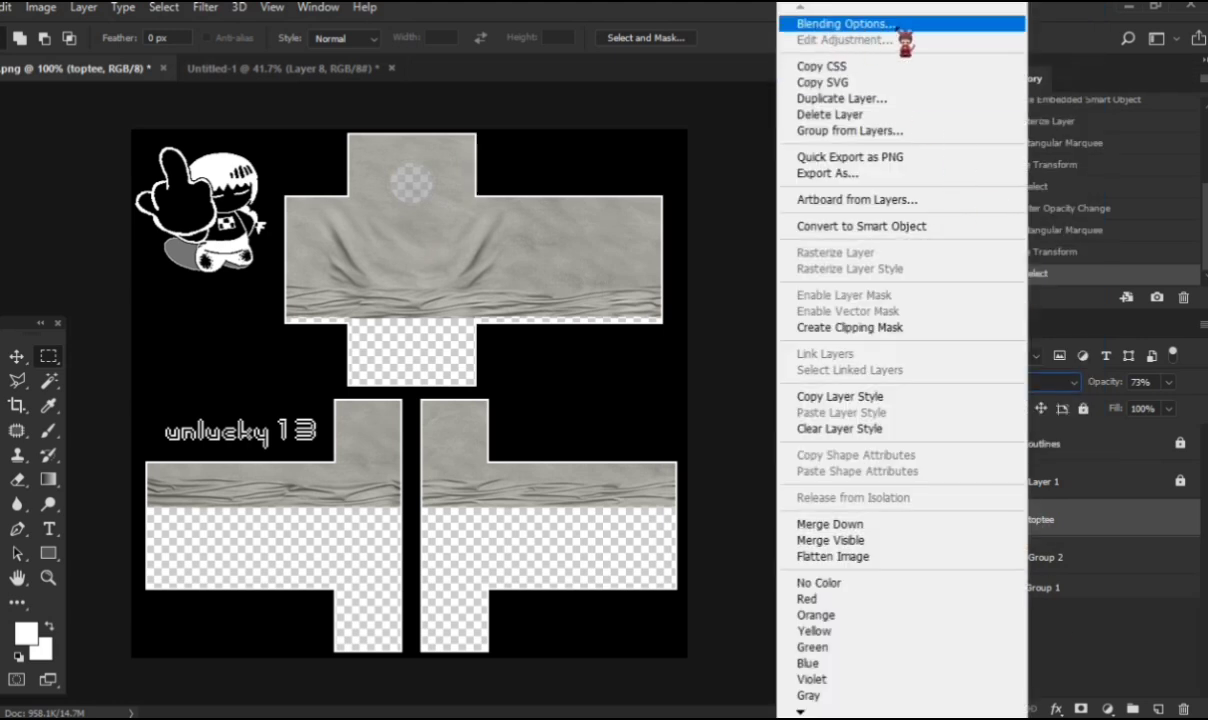
left_click(1089, 607)
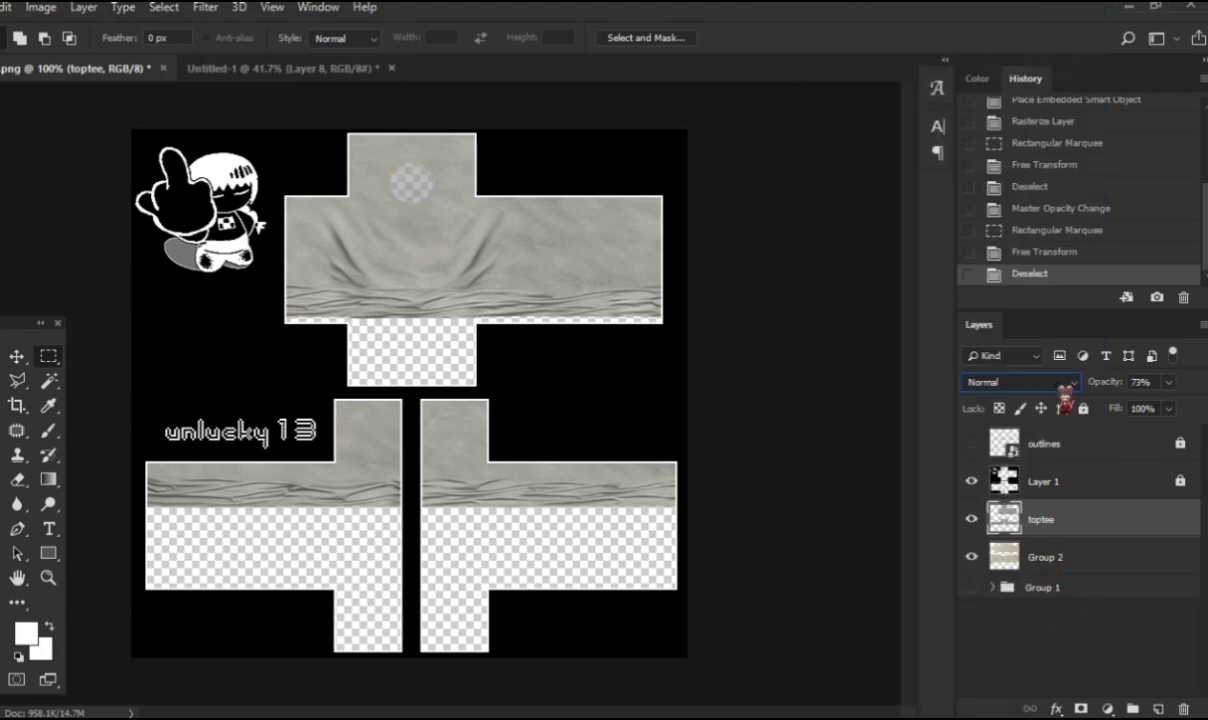
Step: Try Multiply as the toptee layer's blend mode, and settle on Overlay instead
left_click(1064, 386)
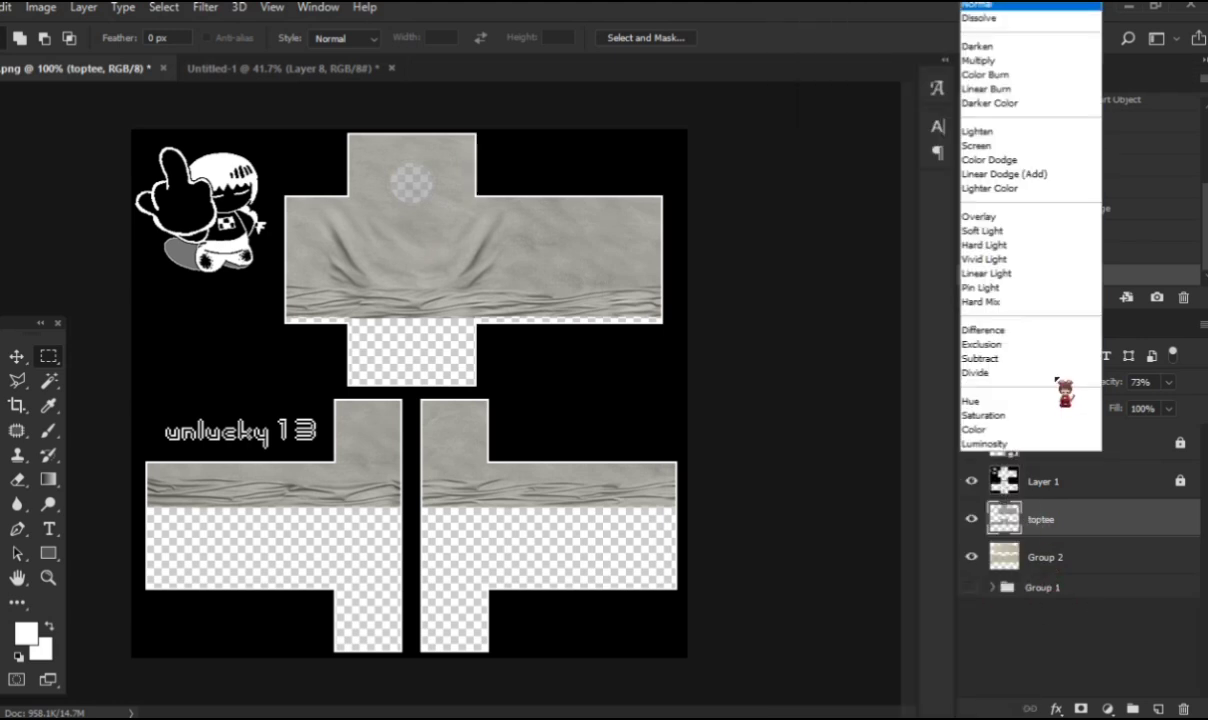
left_click(1004, 62)
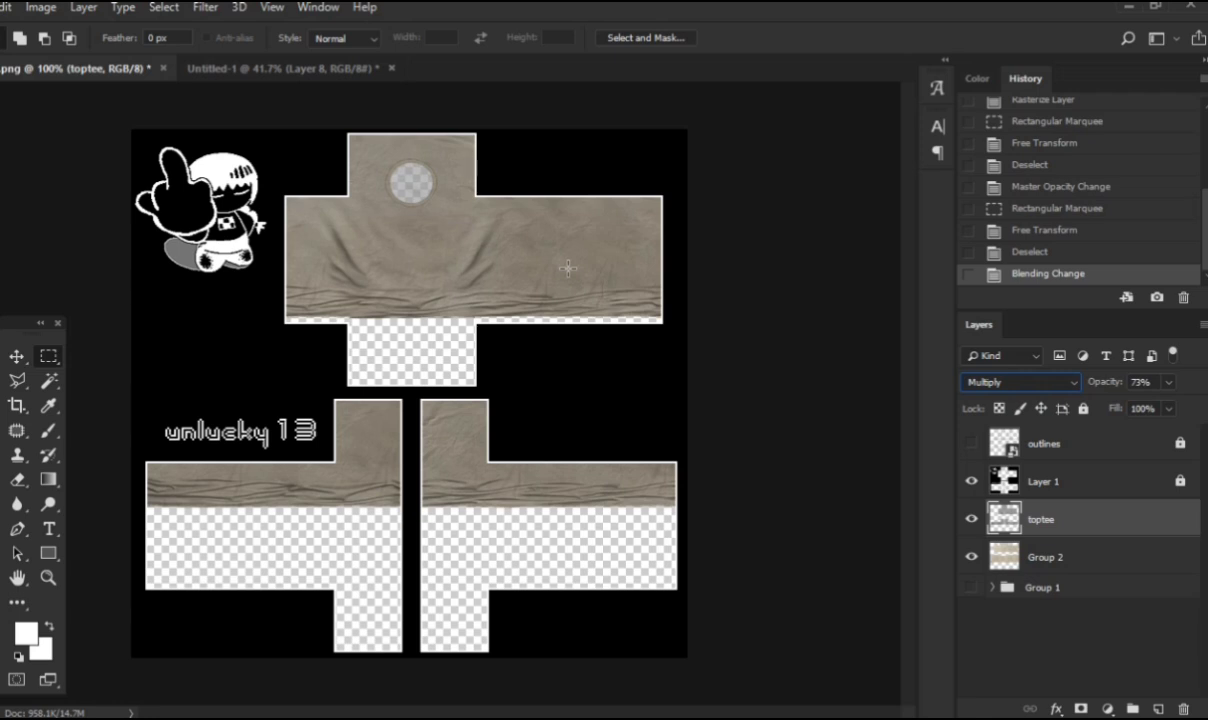
left_click(985, 385)
left_click(1016, 219)
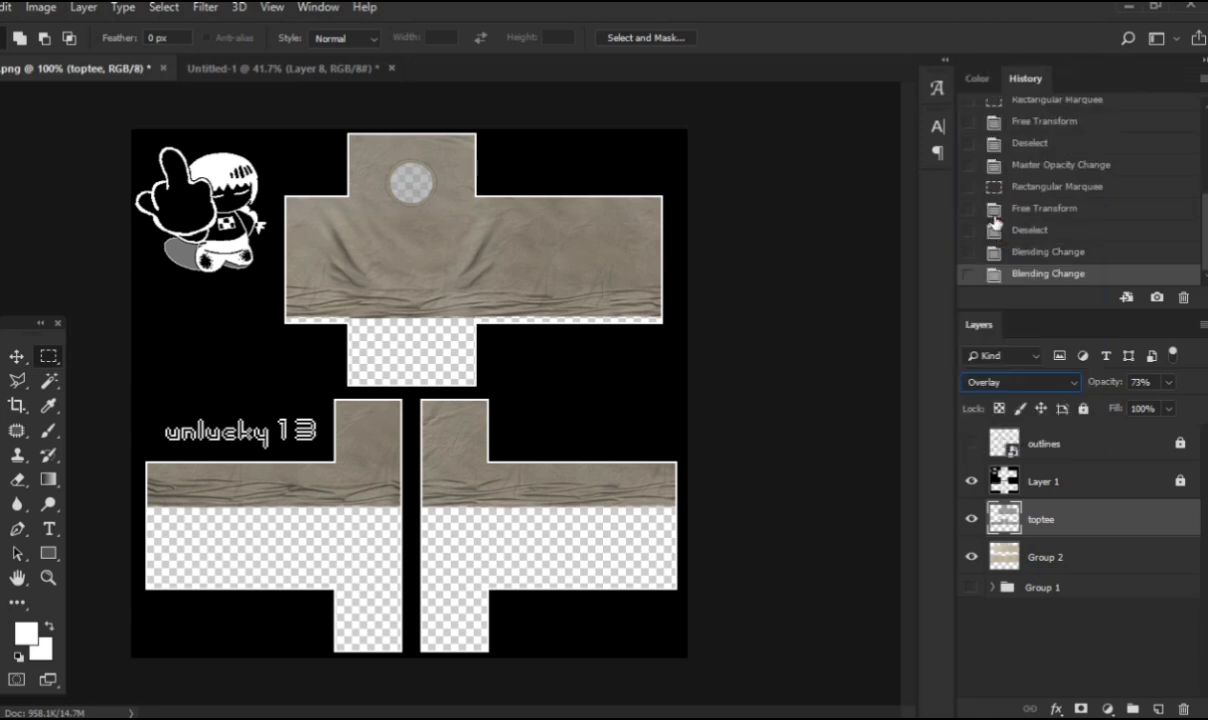
Step: Hide Layer 1 and examine where the torso's wrinkle overlay meets the uncovered shirt fabric
left_click(971, 482)
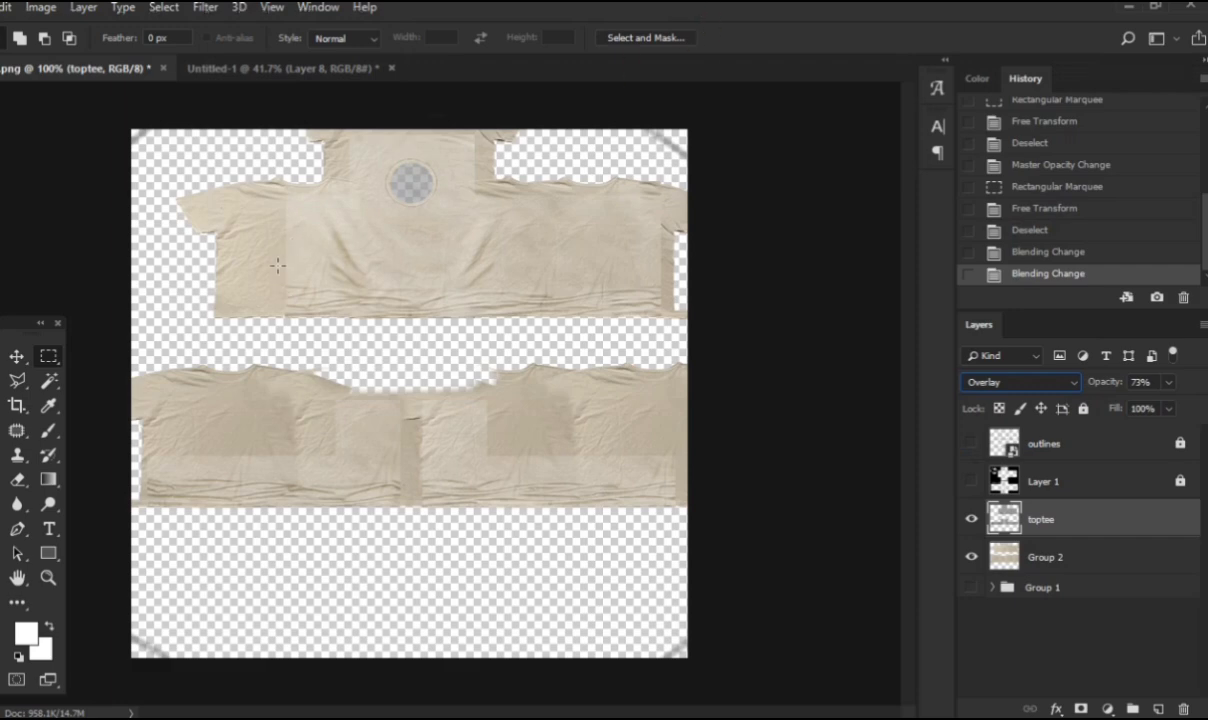
scroll(278, 262, "up", 5)
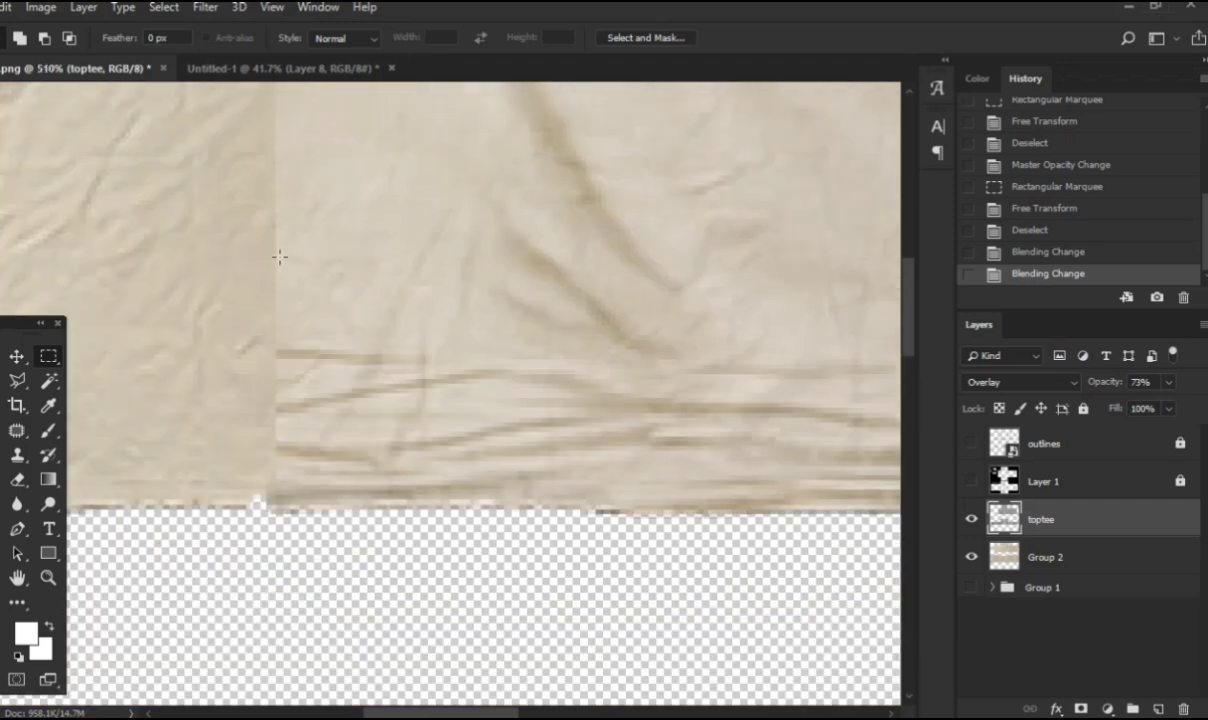
scroll(305, 275, "down", 3)
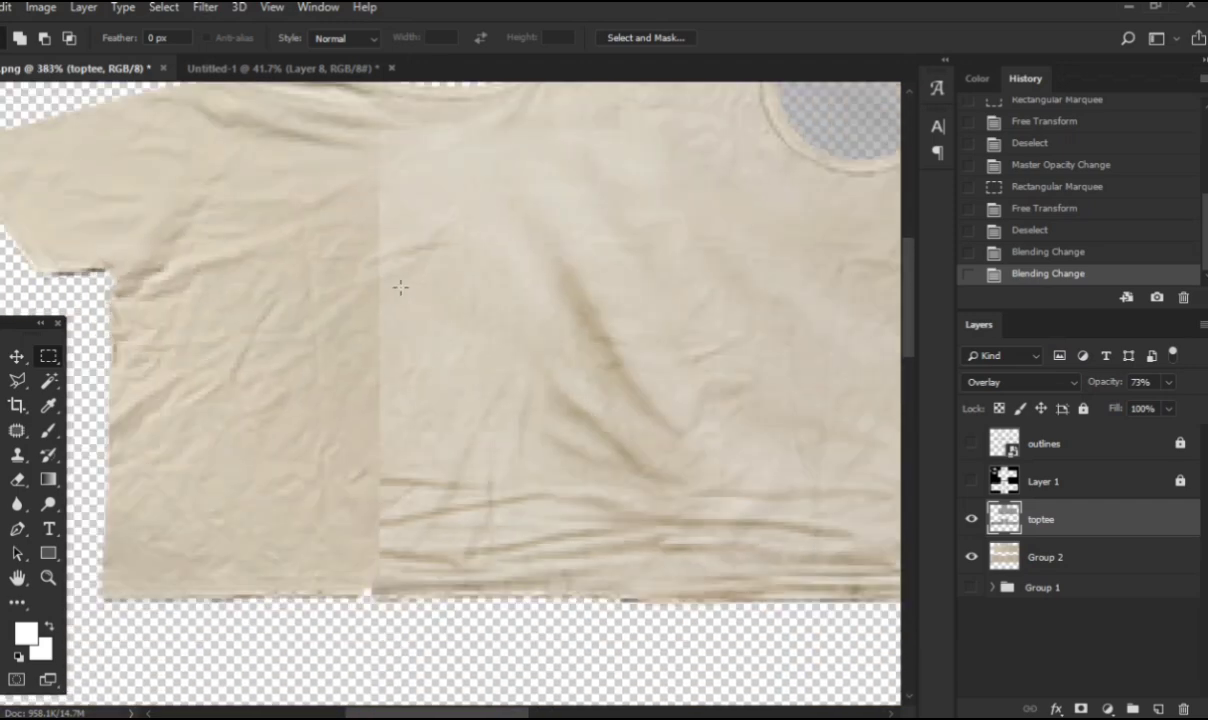
scroll(400, 288, "down", 1)
left_click_drag(385, 284, 510, 412)
left_click_drag(415, 345, 314, 345)
key("ctrl+d")
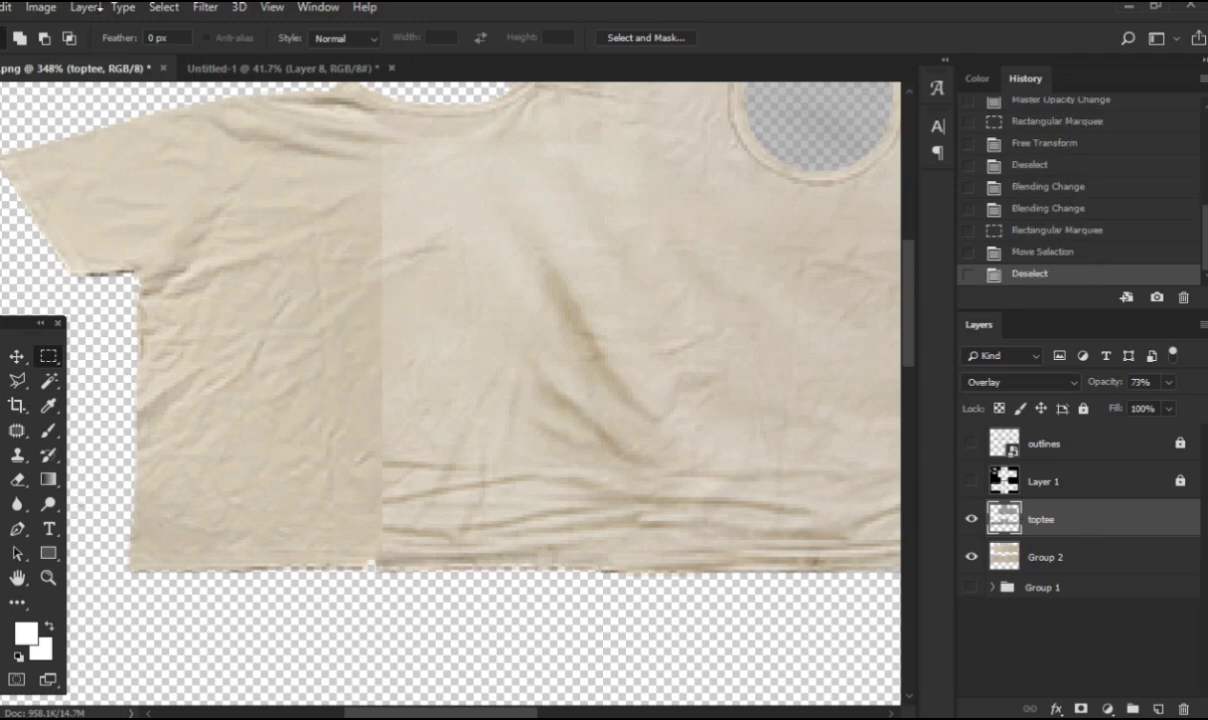
Step: Darken the toptee layer with a Brightness/Contrast adjustment, using a brightness of about -34 and a slightly raised contrast
left_click(83, 8)
mouse_move(40, 8)
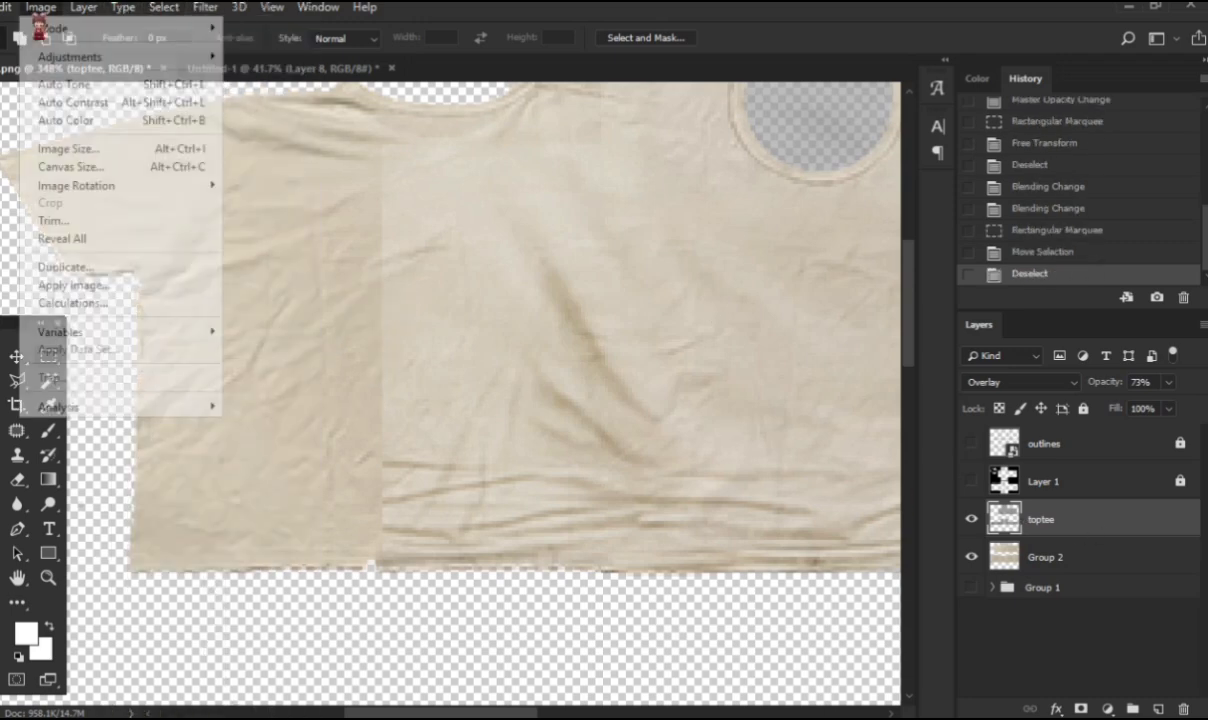
mouse_move(153, 60)
left_click(290, 56)
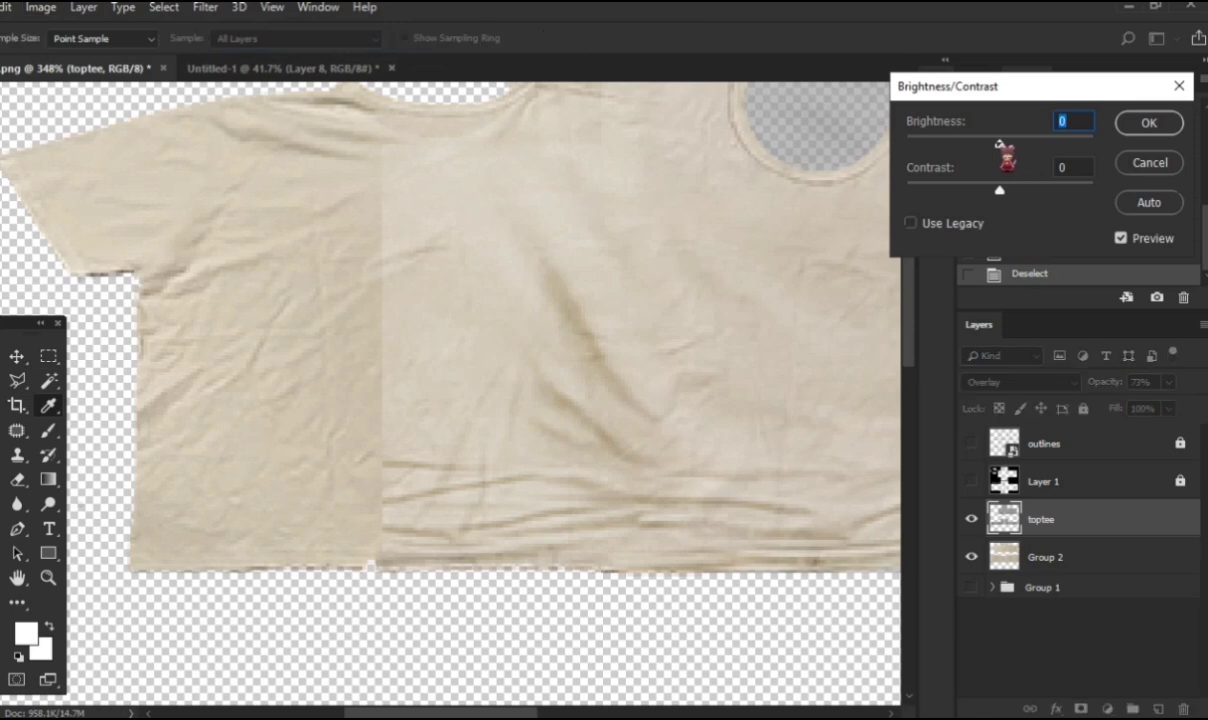
left_click_drag(1015, 150, 999, 146)
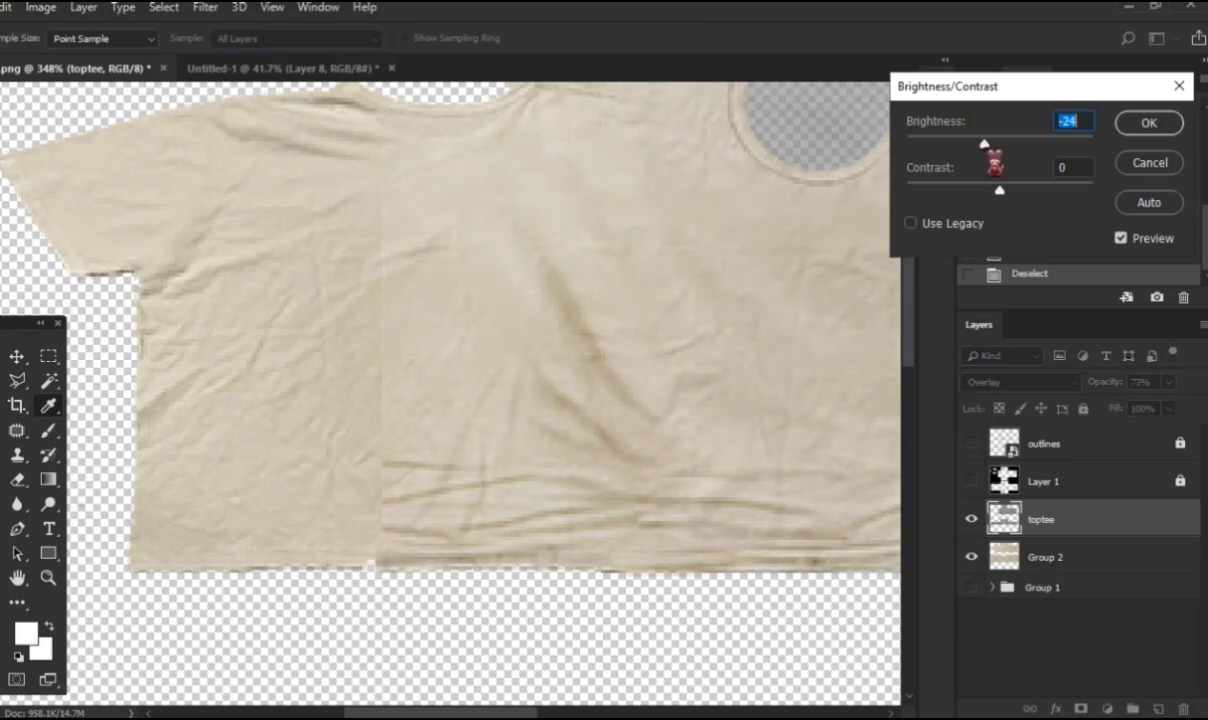
mouse_move(1001, 190)
left_mouse_down()
mouse_move(1011, 190)
mouse_move(989, 194)
mouse_move(1133, 198)
mouse_move(852, 196)
mouse_move(1020, 192)
left_mouse_up()
left_click_drag(984, 144, 993, 144)
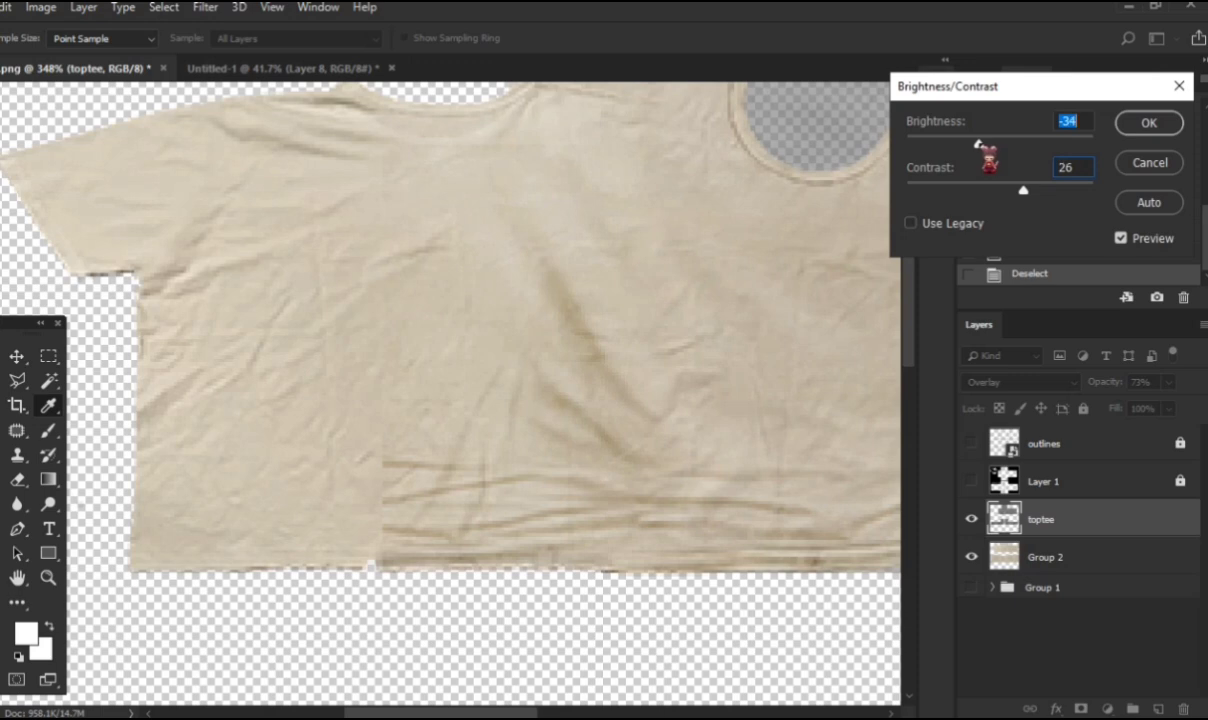
mouse_move(1022, 190)
left_mouse_down()
mouse_move(990, 192)
mouse_move(1013, 193)
left_mouse_up()
left_click(1149, 122)
key("m")
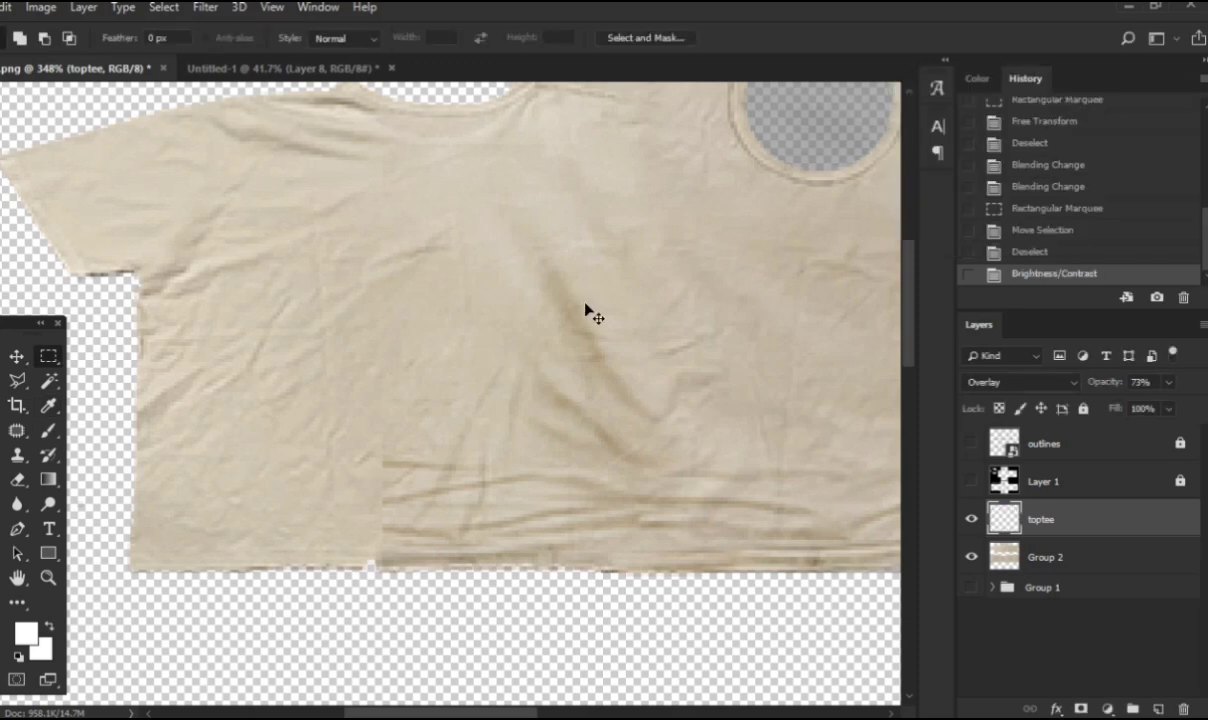
Step: Check the shirt against the outlines layer, and show Layer 1 again with the outlines hidden
key("ctrl+1")
scroll(334, 404, "up", 1)
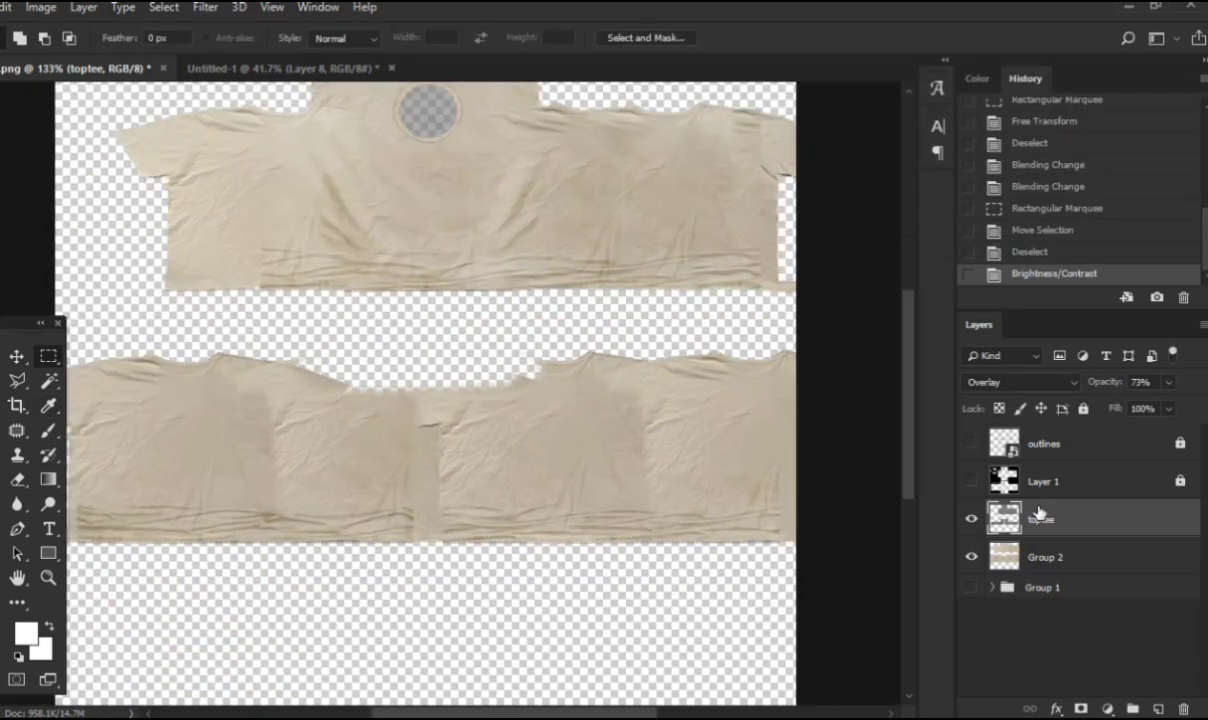
left_click(970, 445)
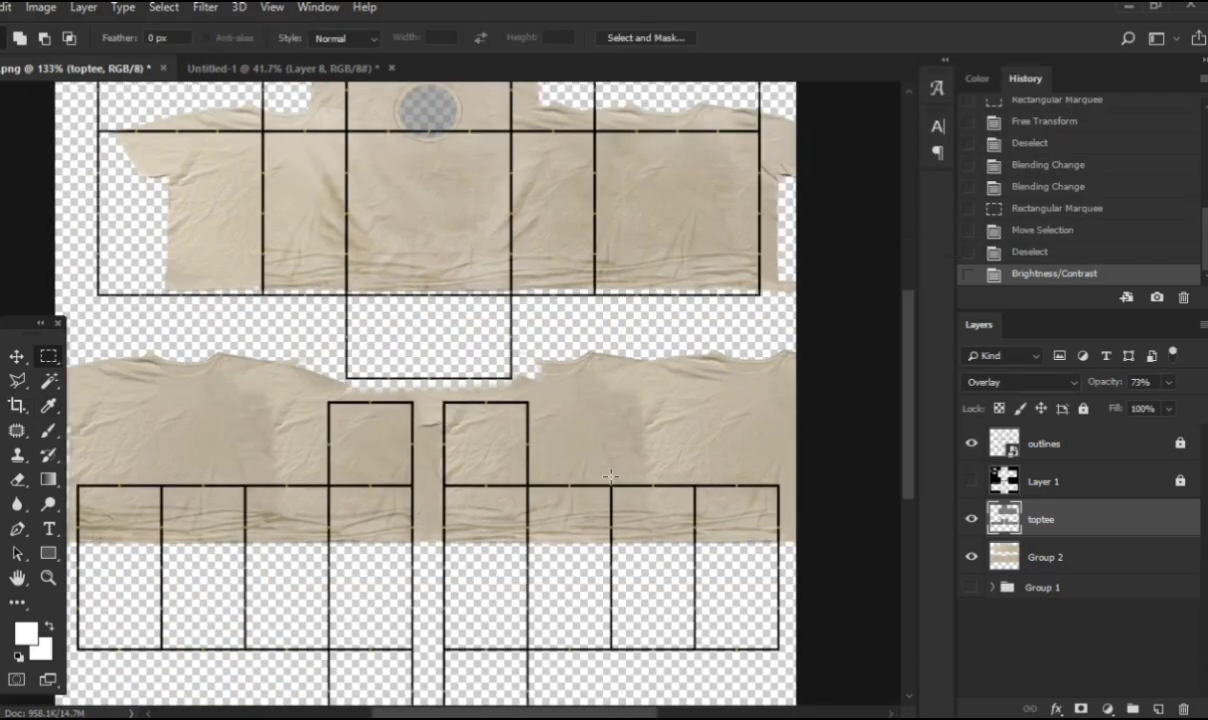
left_click(972, 481)
Step: Erase the stray wrinkle overlay pixels below the torso's hem on the toptee layer
scroll(386, 531, "up", 4)
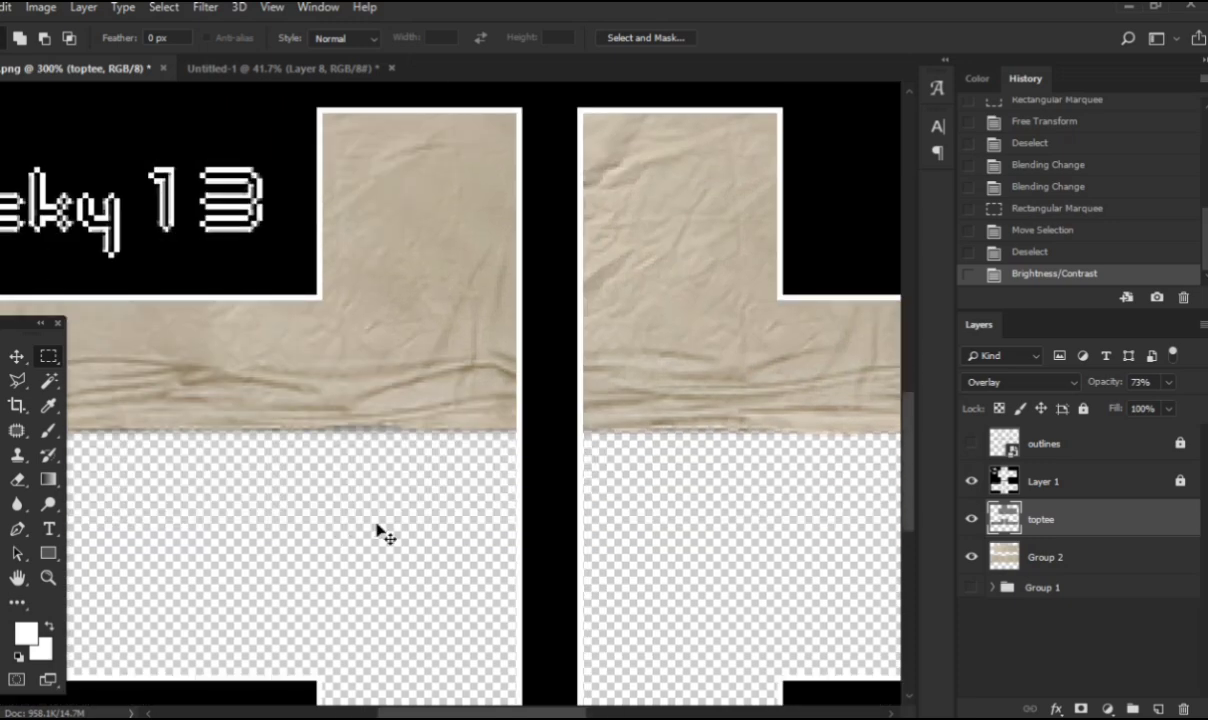
scroll(390, 527, "right", 2)
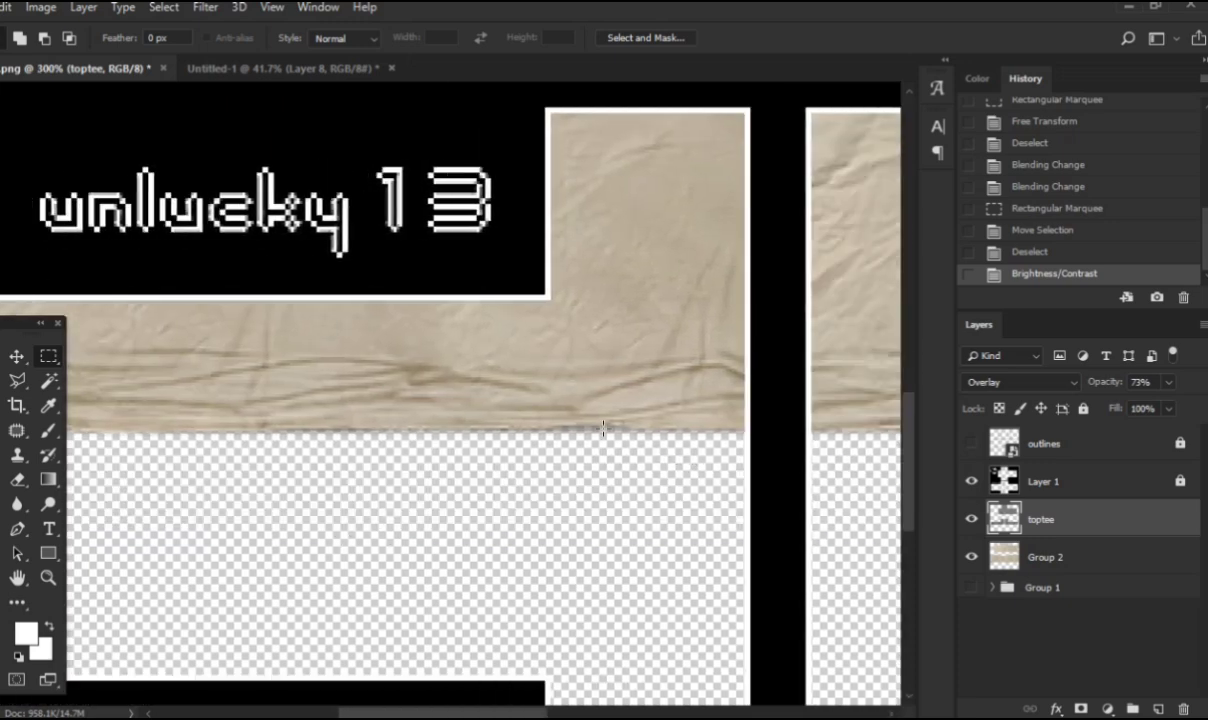
scroll(660, 367, "up", 6)
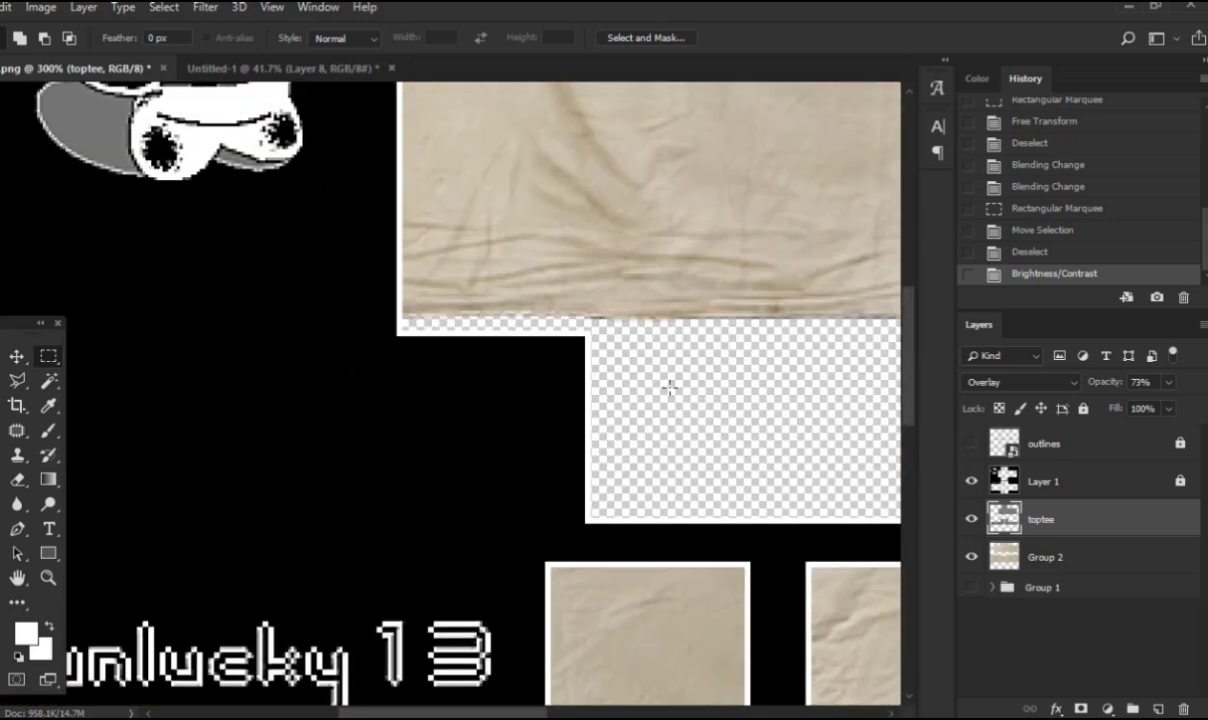
scroll(658, 415, "right", 3)
scroll(660, 418, "right", 1)
key("e")
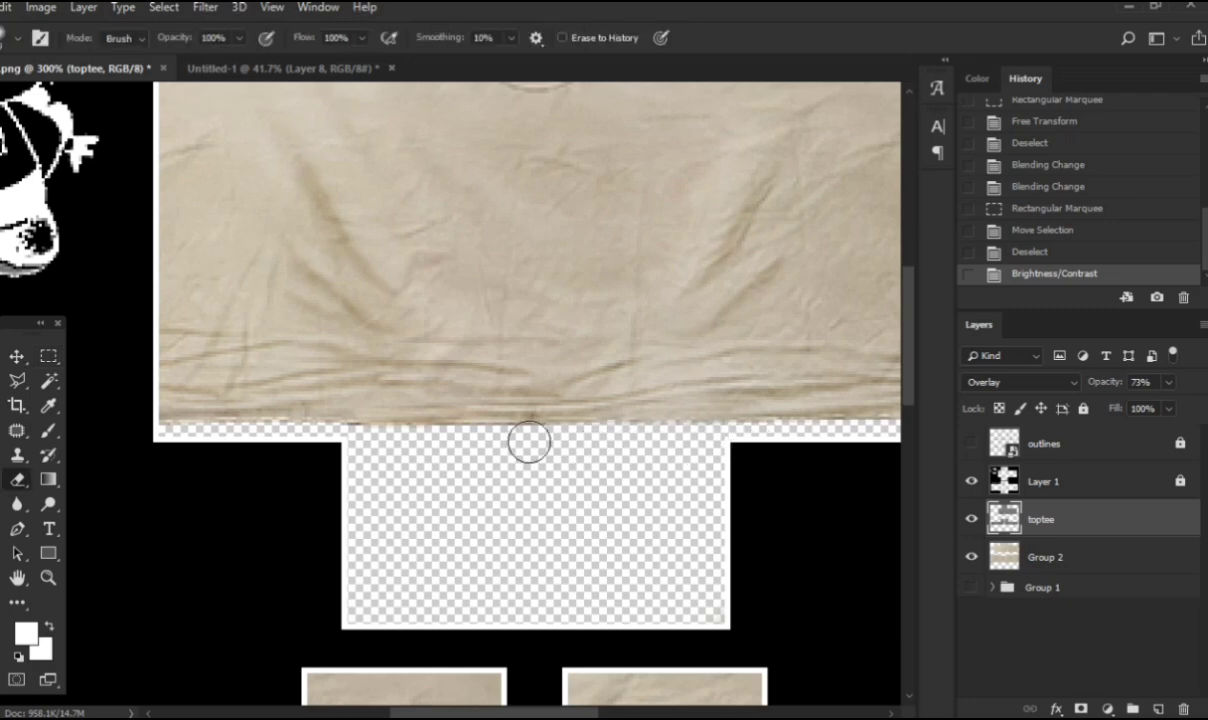
left_click(209, 434)
scroll(221, 437, "right", 4)
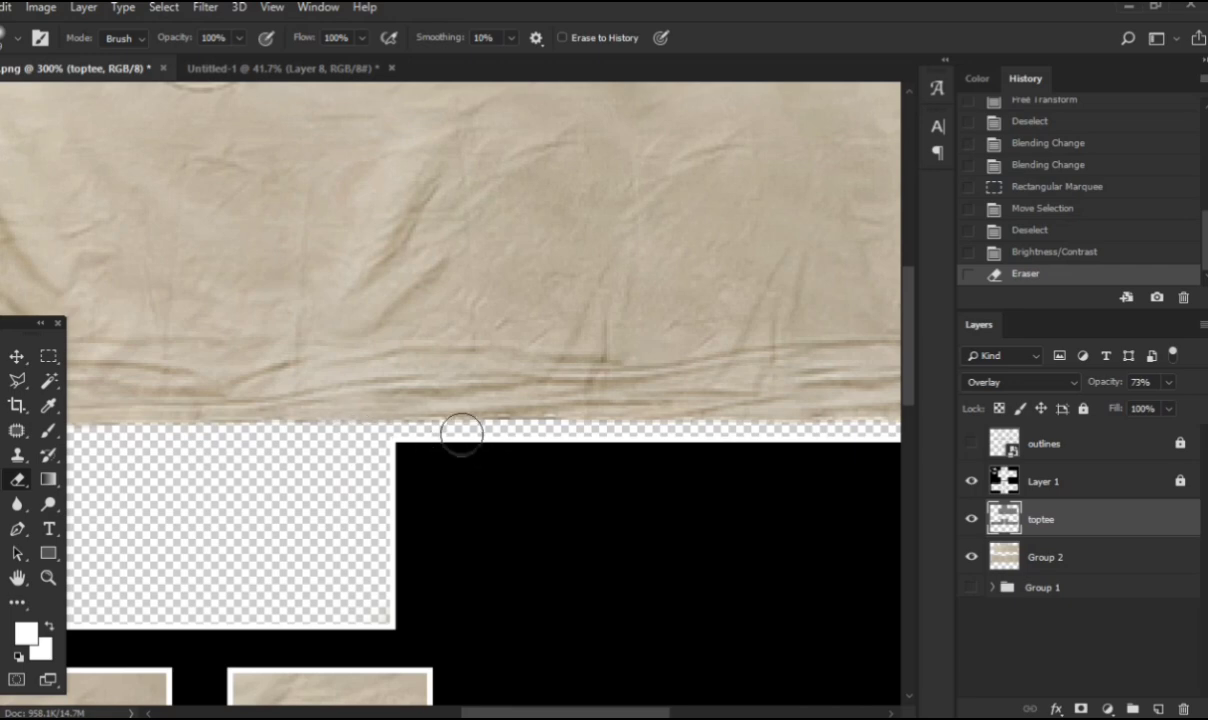
left_click_drag(389, 431, 598, 429)
scroll(615, 431, "right", 2)
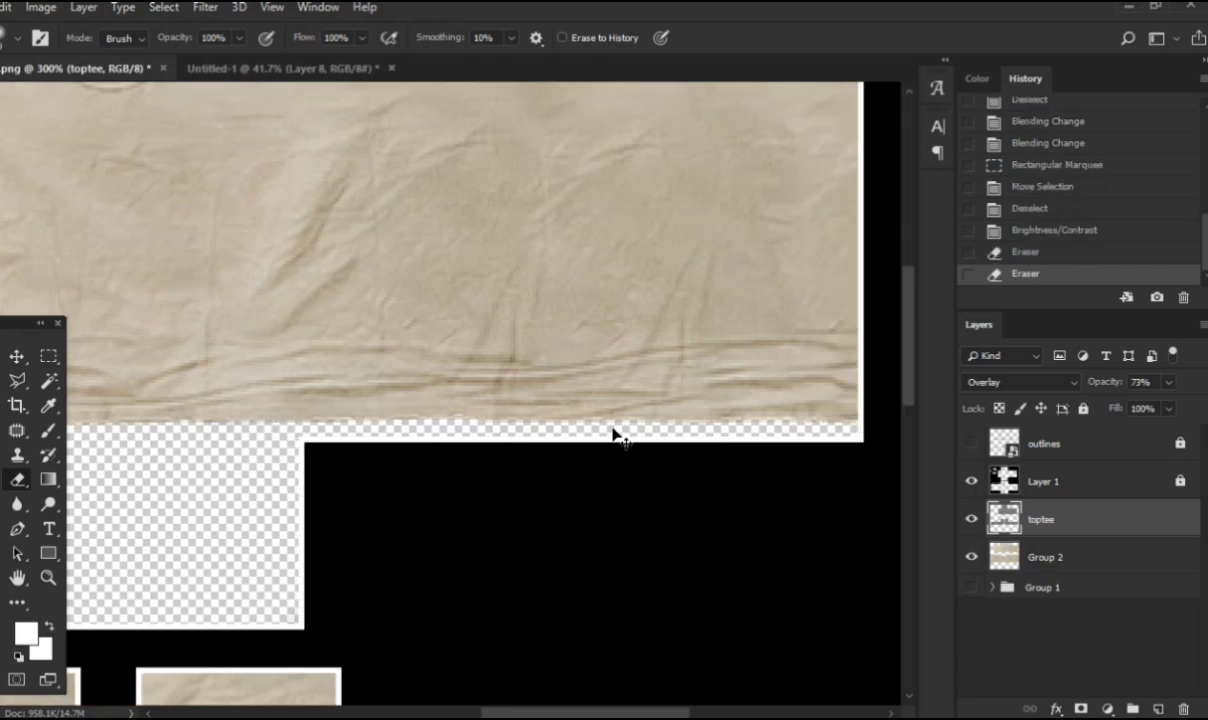
left_click_drag(437, 426, 625, 432)
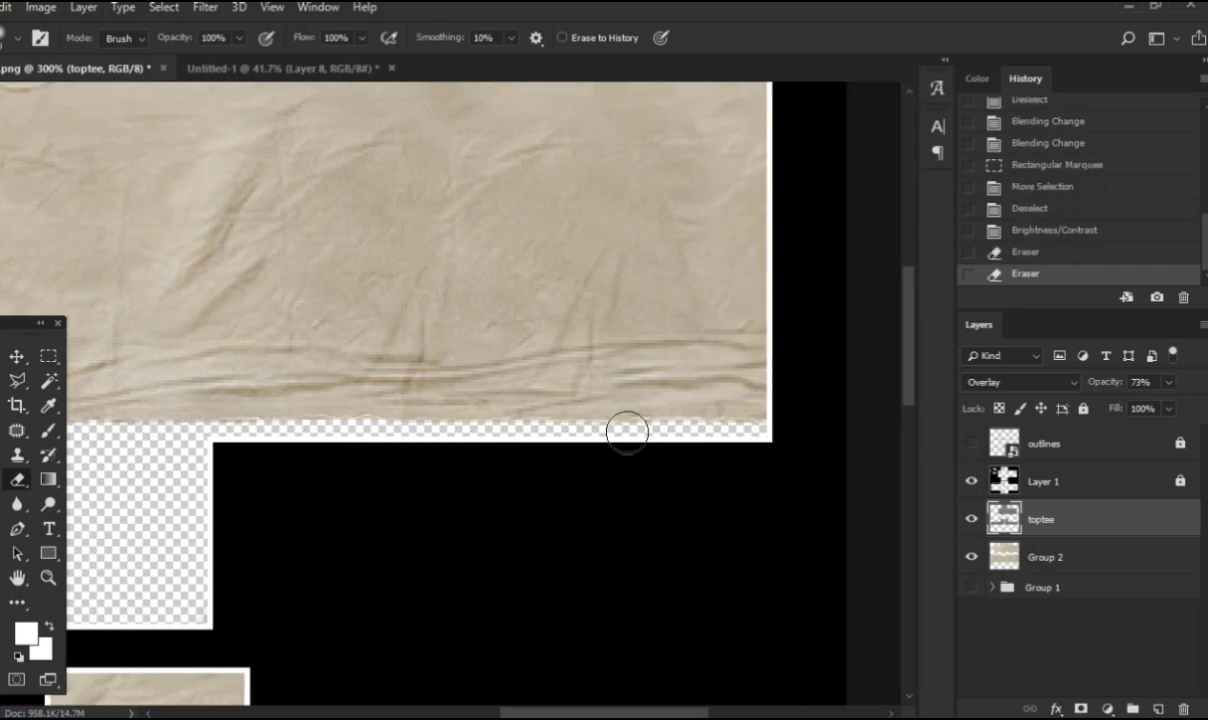
Step: Load the Group 2 layer's pixels as a selection and invert it to cover everything outside the shirt fabric
scroll(555, 396, "up", 2)
scroll(552, 400, "up", 2)
scroll(545, 410, "left", 4)
scroll(521, 407, "down", 2)
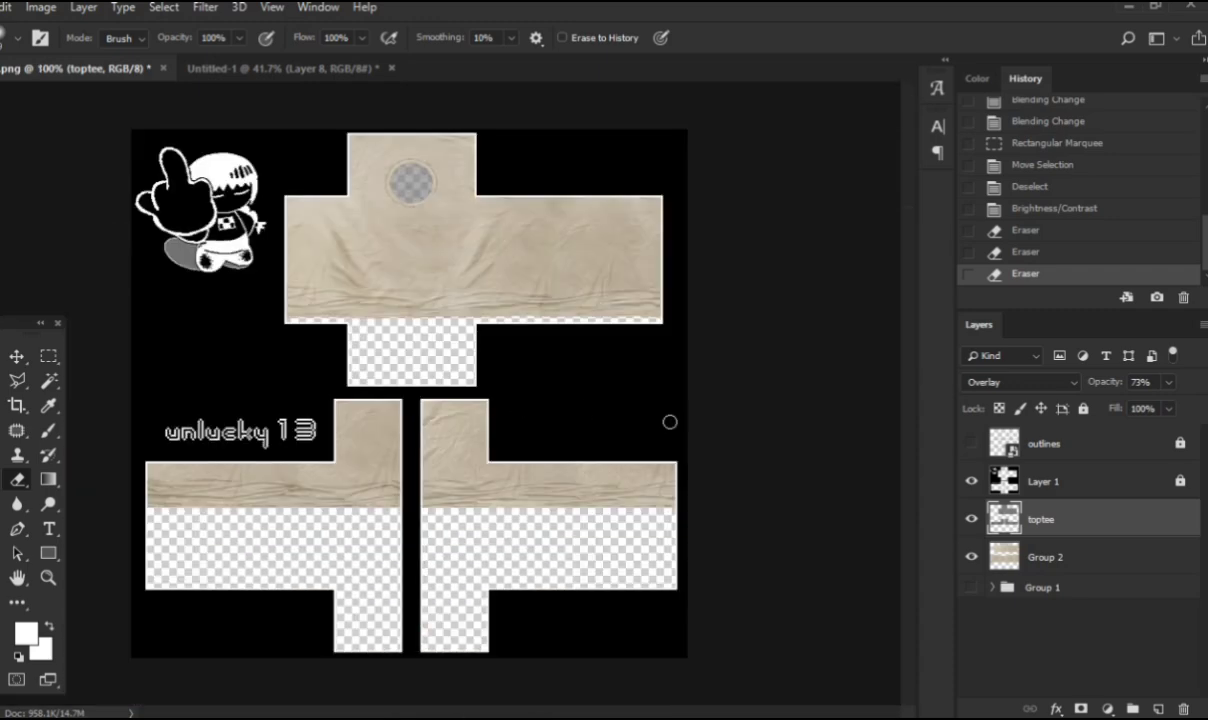
right_click(1003, 577)
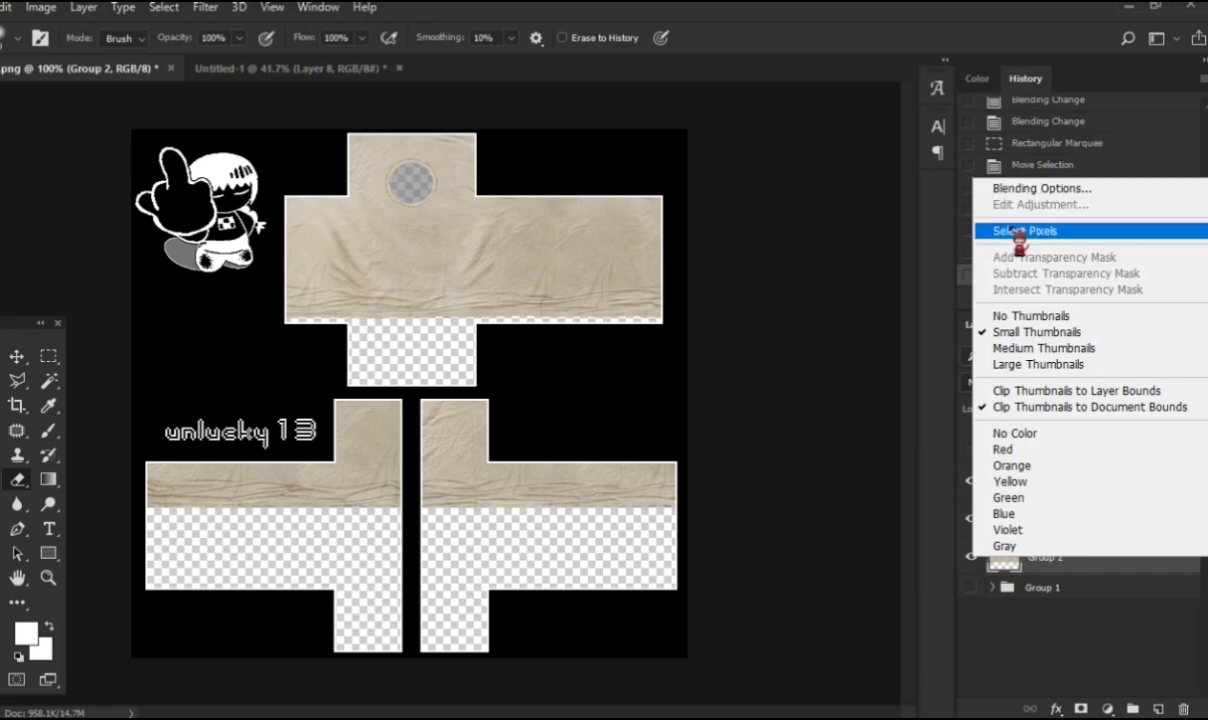
left_click(1018, 238)
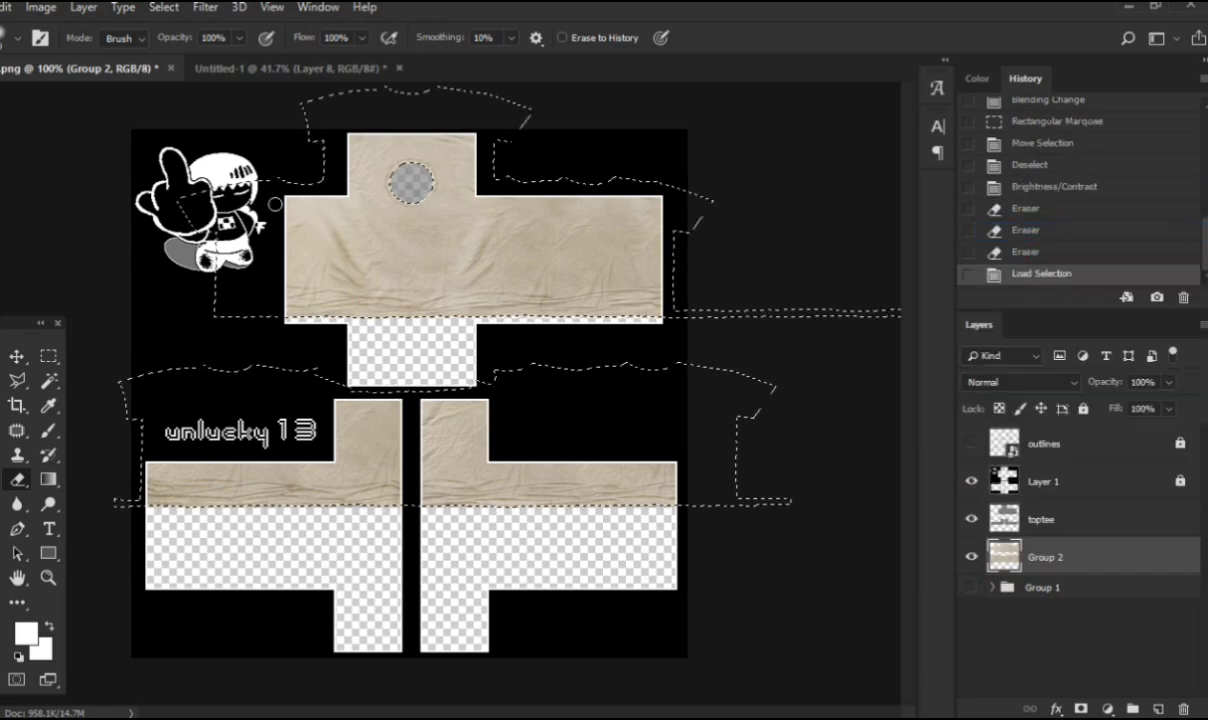
key("m")
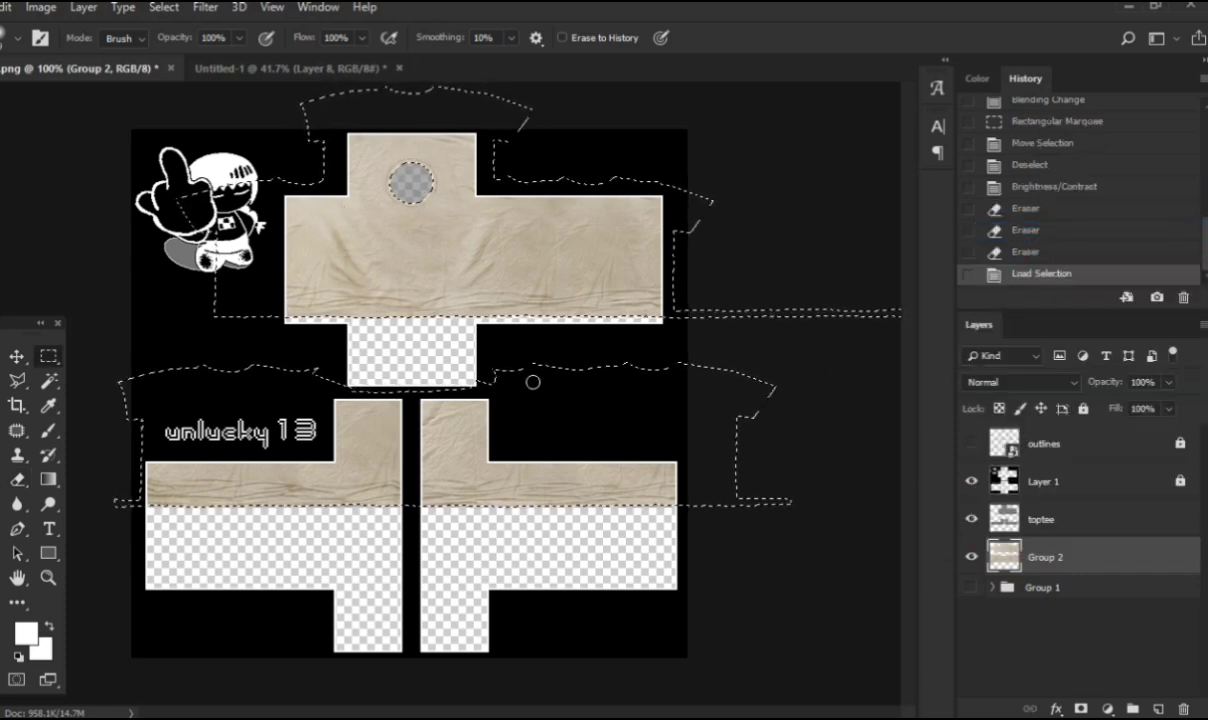
right_click(563, 390)
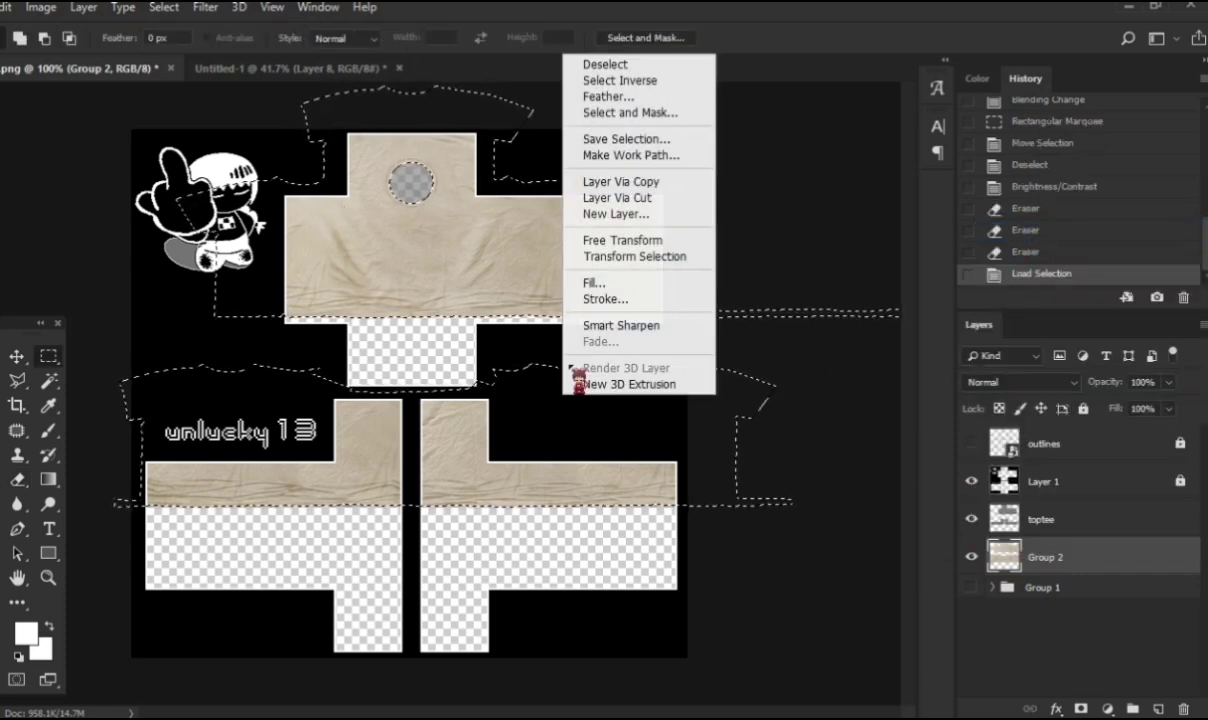
left_click(621, 81)
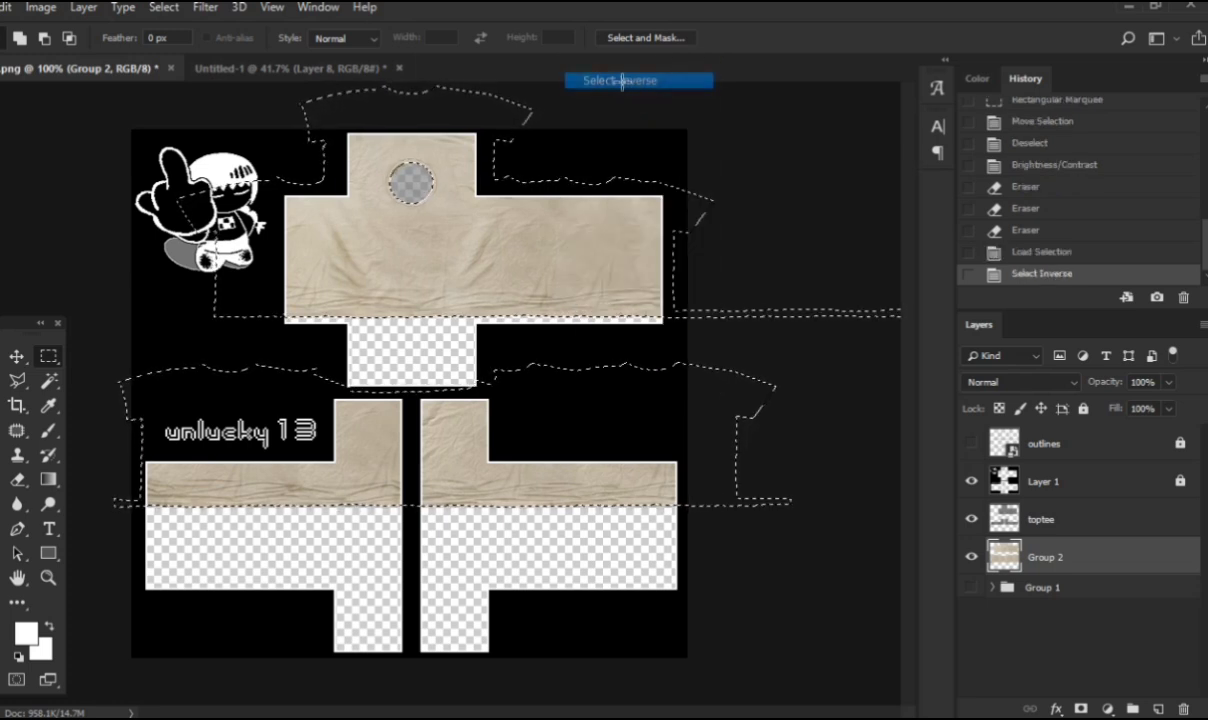
Step: Clear the toptee overlay's pixels outside the shirt fabric, including the neck hole, and deselect
left_click(1089, 519)
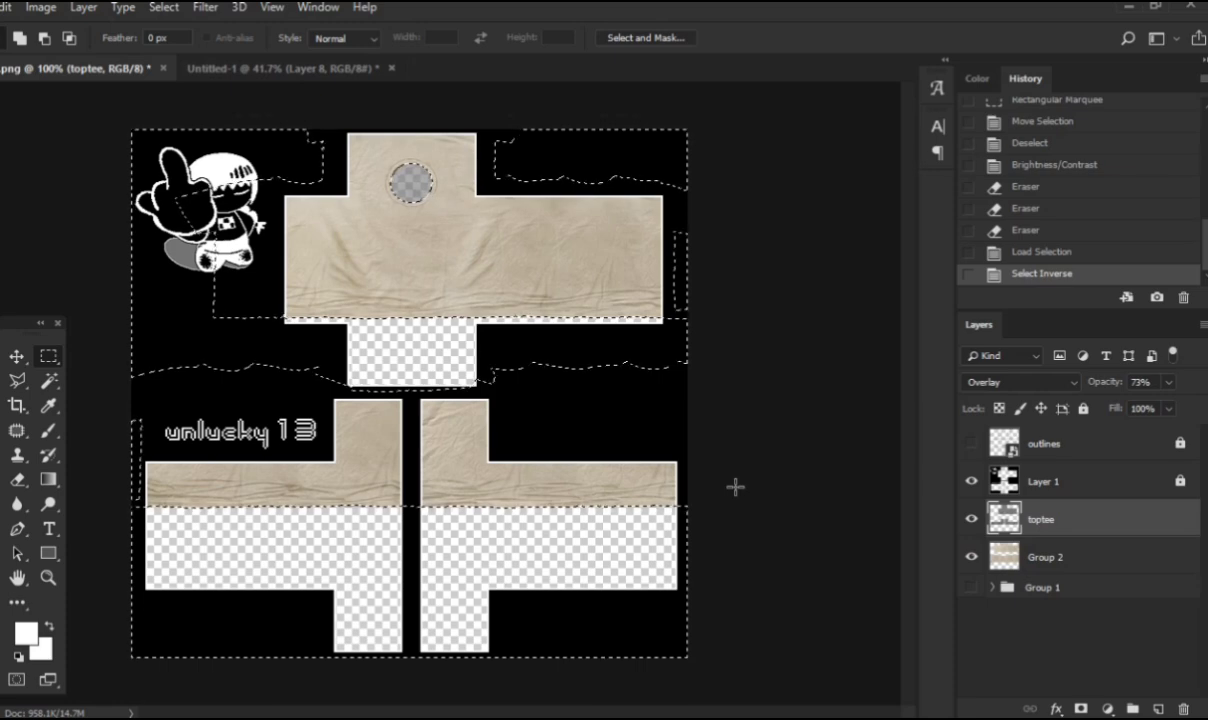
key("Delete")
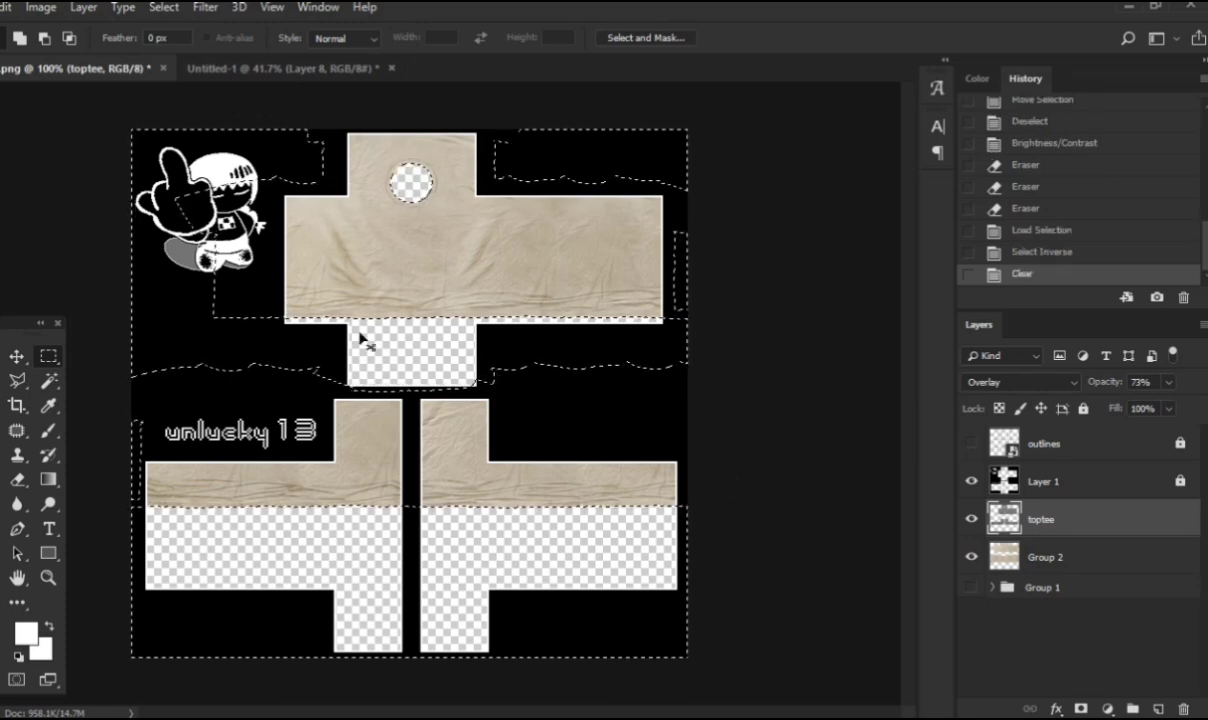
key("ctrl+d")
scroll(368, 505, "up", 5)
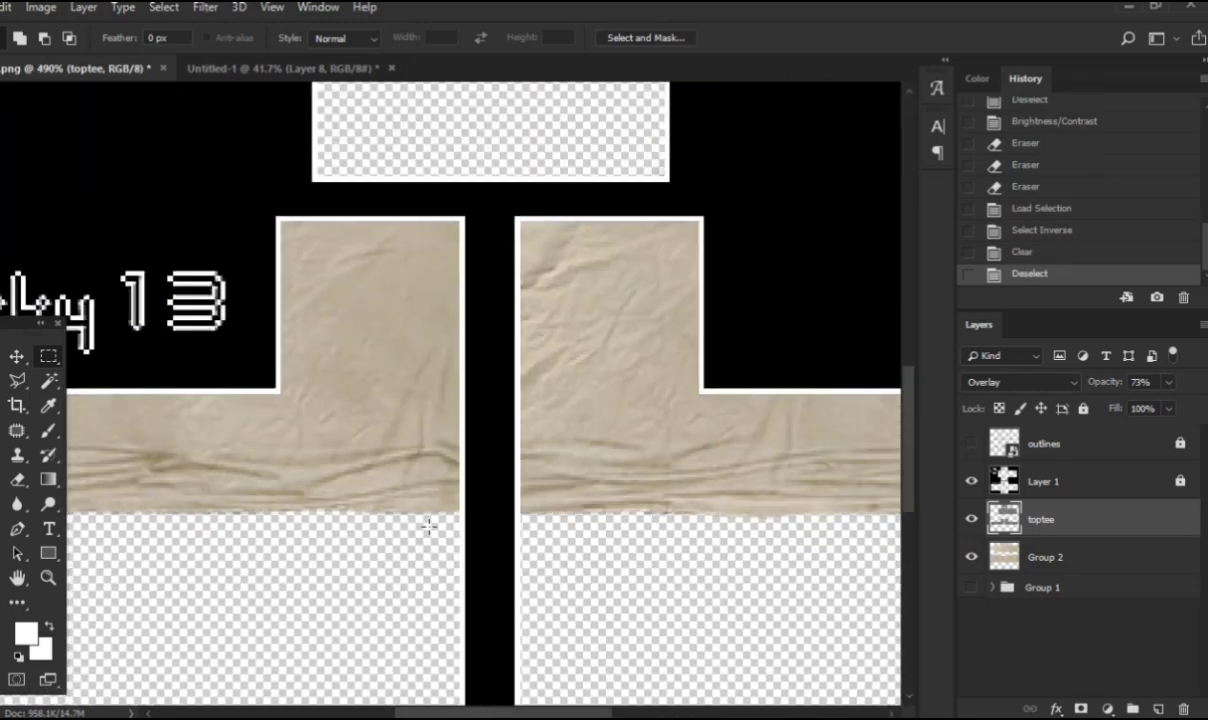
scroll(428, 525, "down", 5)
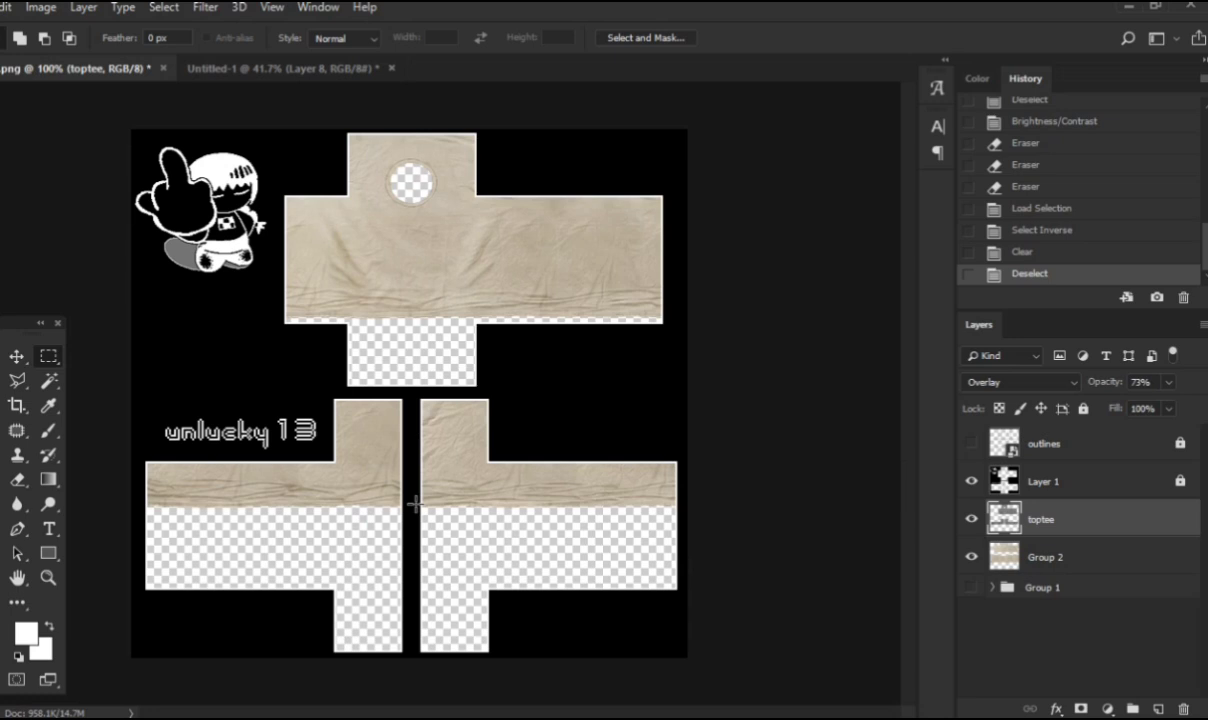
Step: Add a new layer above toptee and prepare a Hard Round brush with black as the foreground color
left_click(1157, 705)
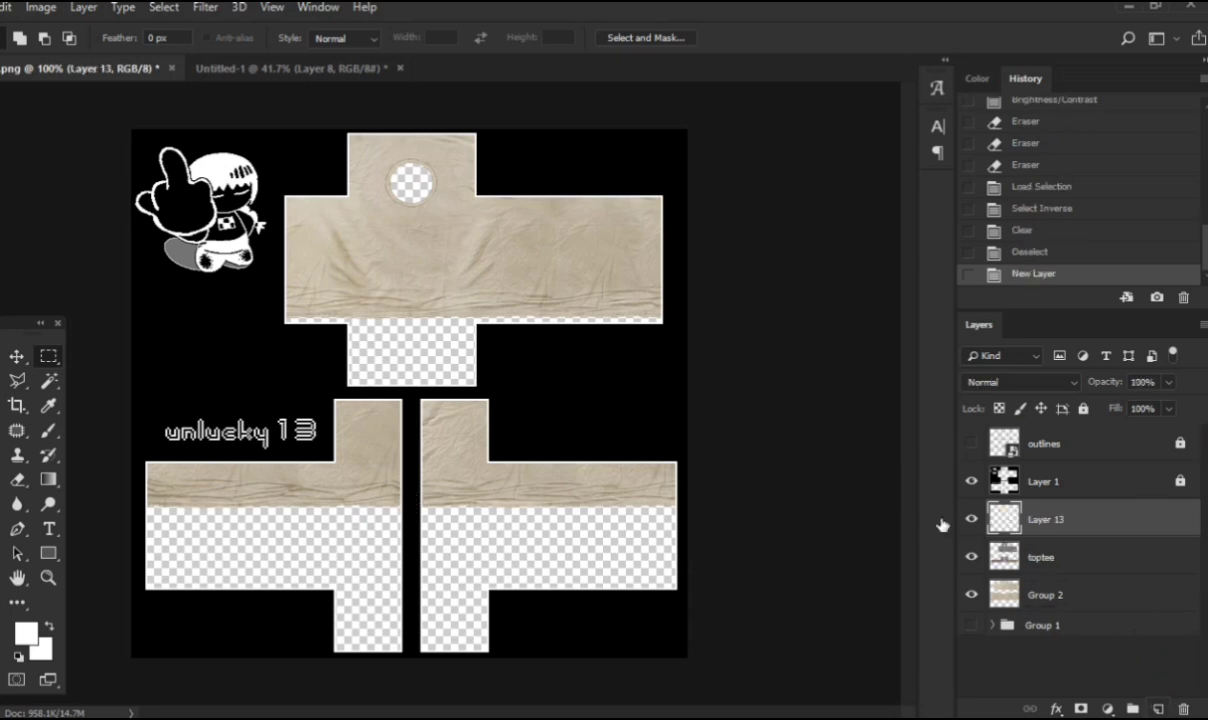
key("b")
right_click(392, 223)
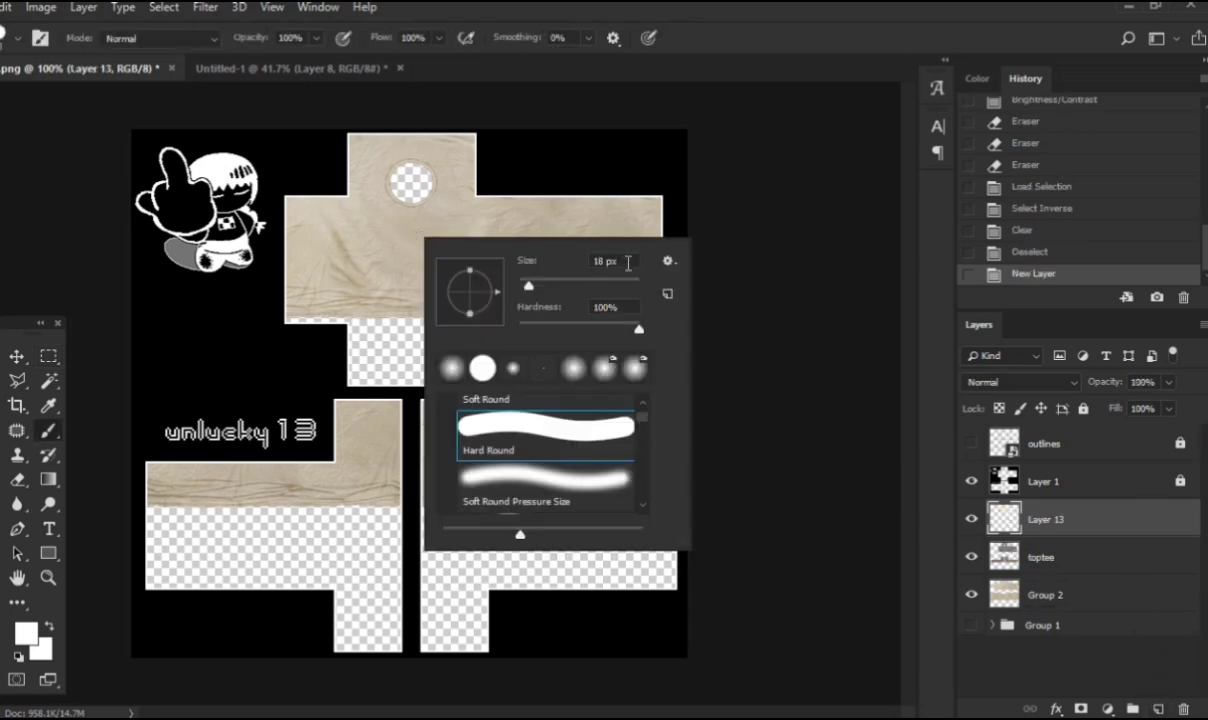
mouse_move(331, 251)
left_mouse_down()
mouse_move(484, 244)
mouse_move(520, 270)
left_mouse_up()
key("ctrl+z")
left_click(977, 78)
key("d")
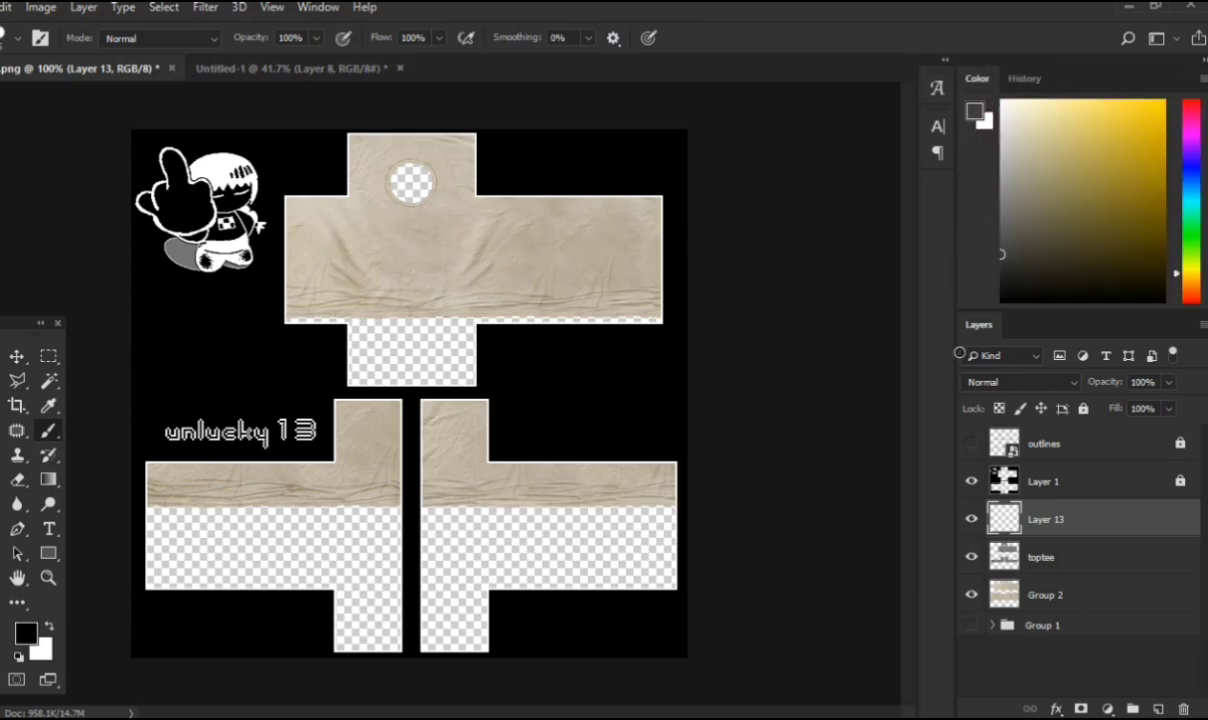
Step: With the outlines layer shown, paint black strokes along the torso's neck top edge, shoulder line and two leftmost vertical seams on Layer 13
scroll(312, 245, "up", 4)
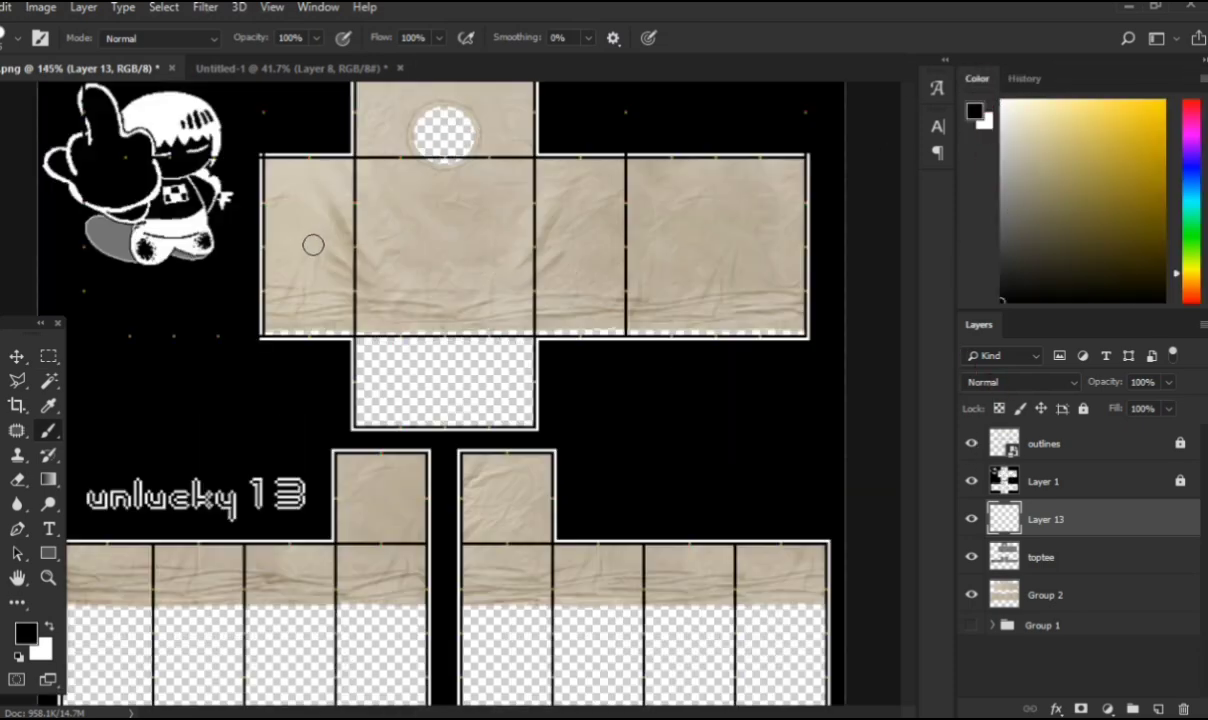
scroll(305, 229, "up", 3)
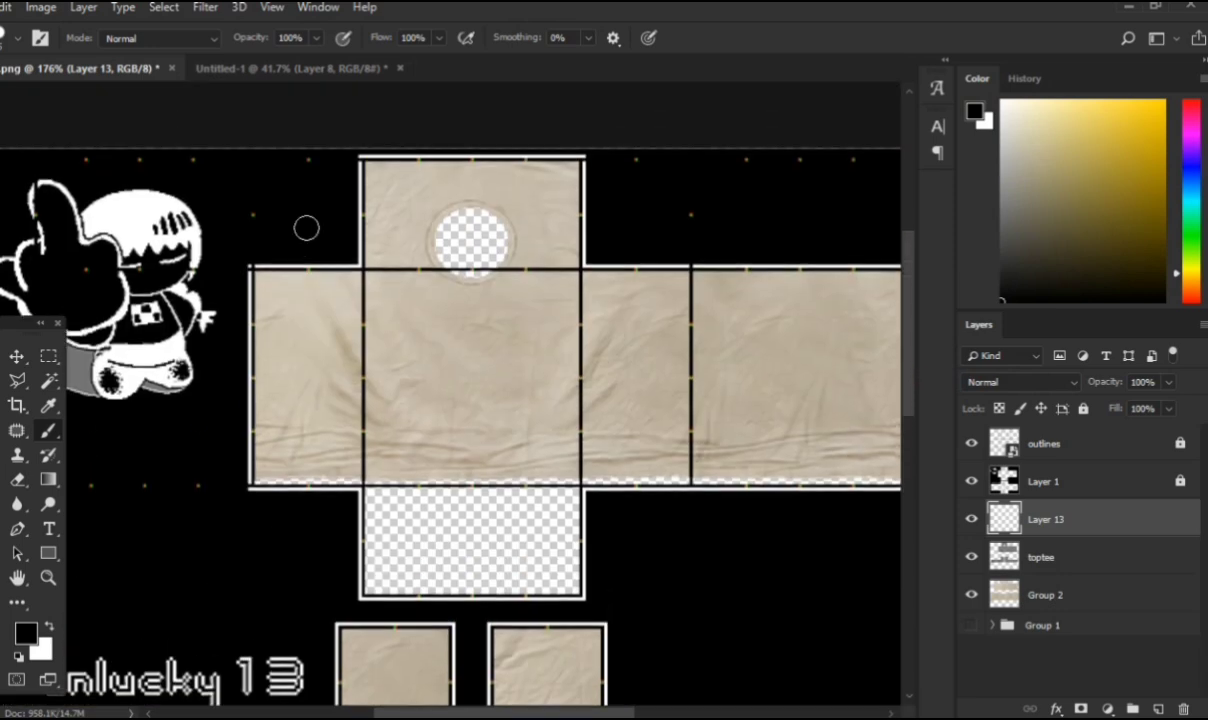
scroll(229, 271, "up", 2)
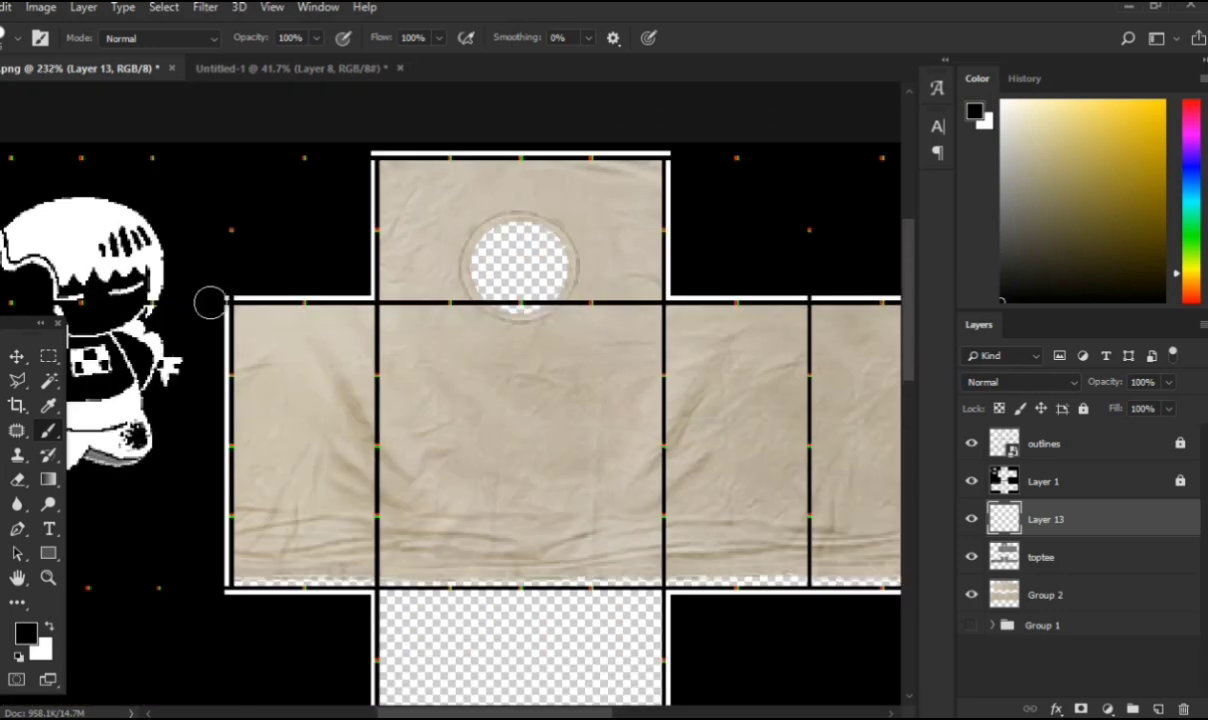
scroll(210, 301, "down", 2)
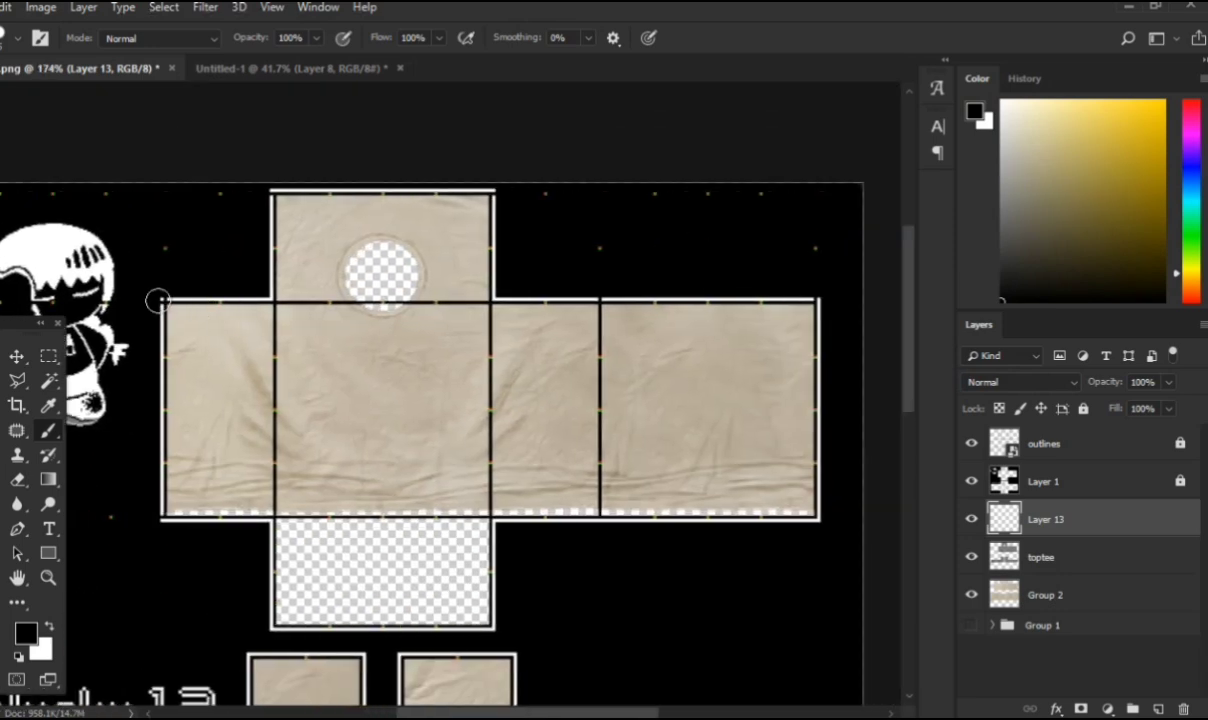
left_click_drag(203, 298, 871, 294)
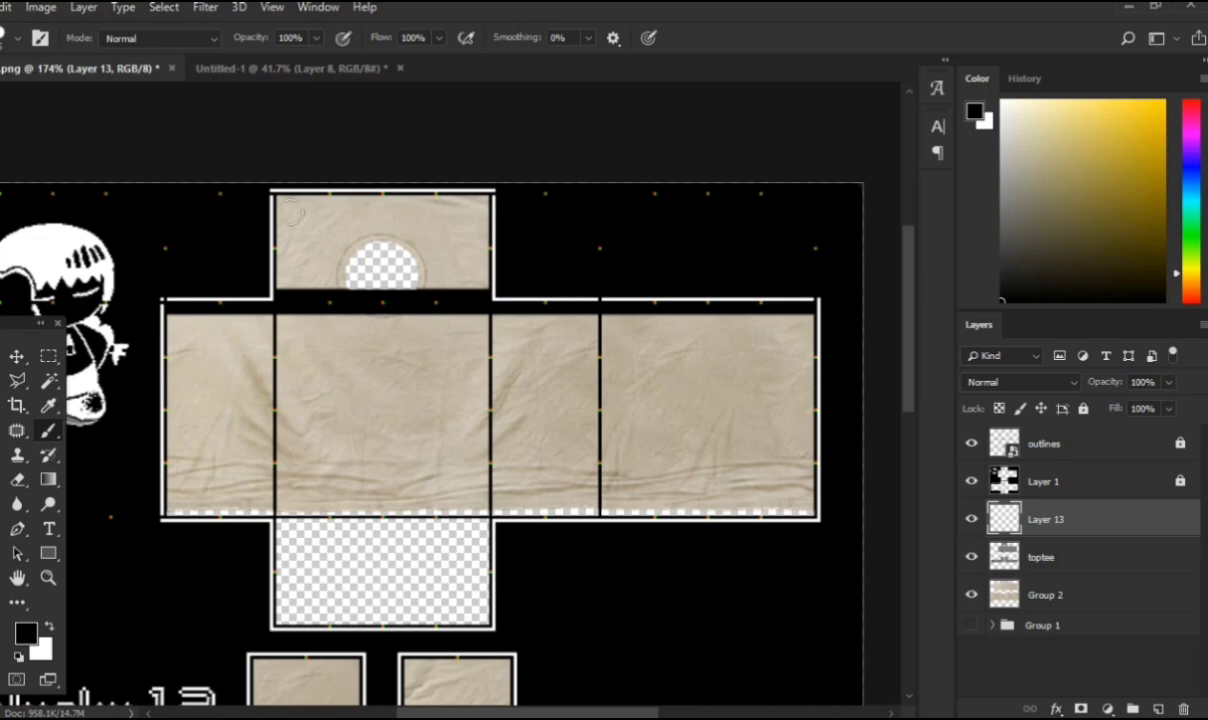
left_click_drag(260, 196, 567, 207)
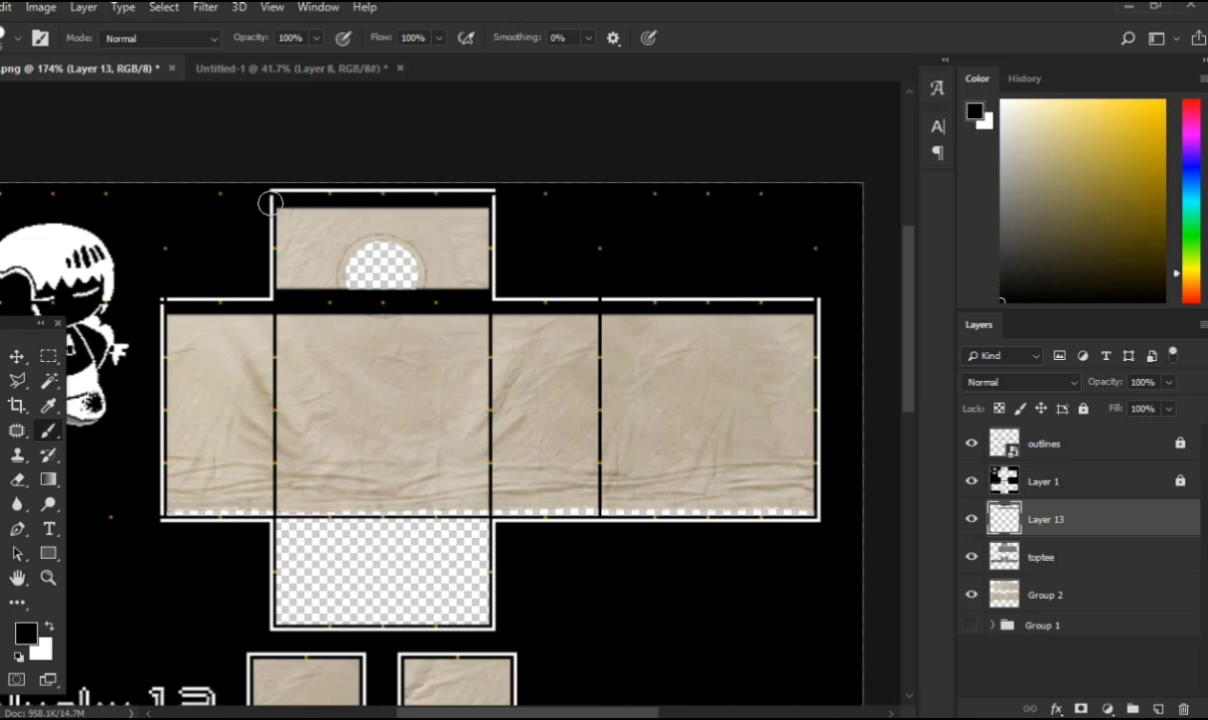
left_click_drag(272, 211, 258, 518)
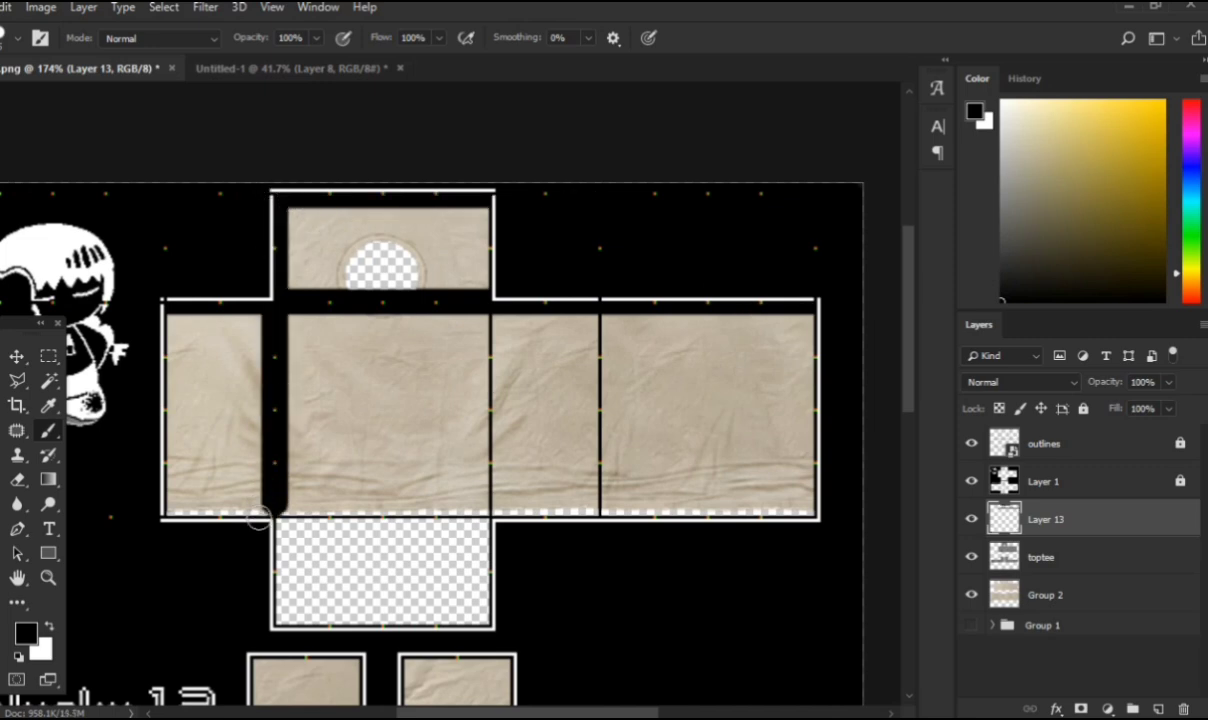
left_click_drag(165, 299, 166, 515)
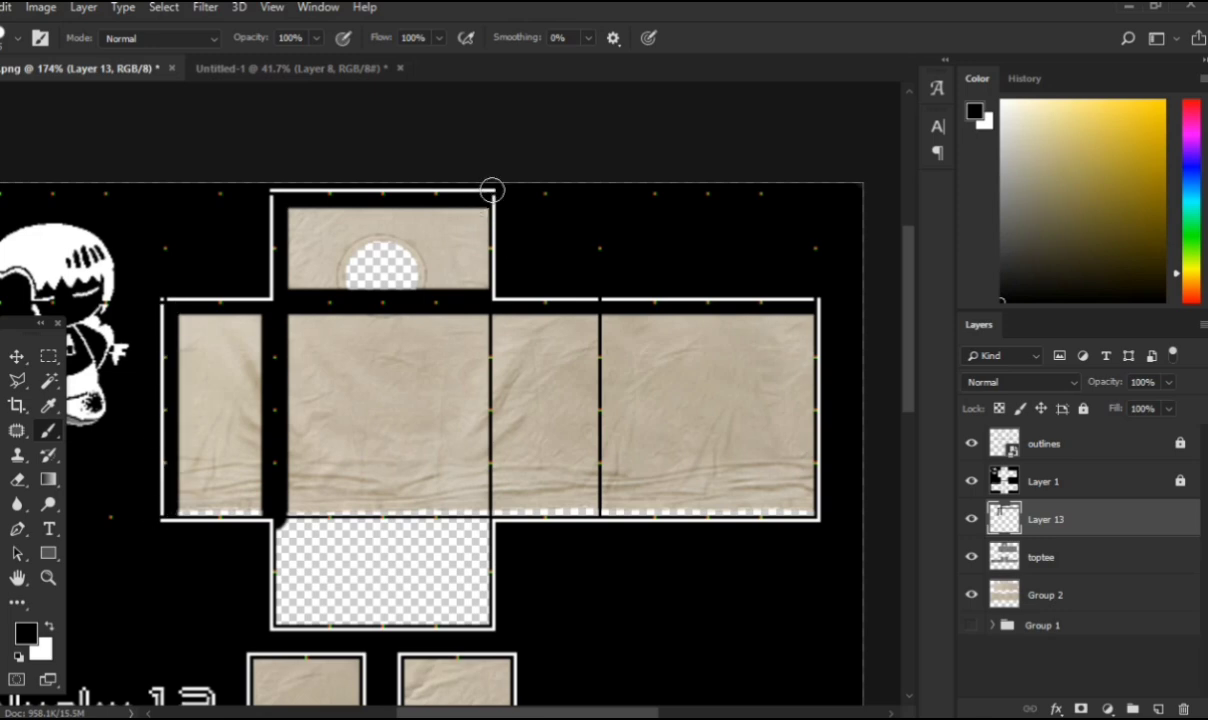
Step: Paint black strokes down the torso's three remaining vertical seams, from the front panel's right edge to the back panel's outer edge
scroll(502, 310, "up", 3)
scroll(470, 220, "up", 2)
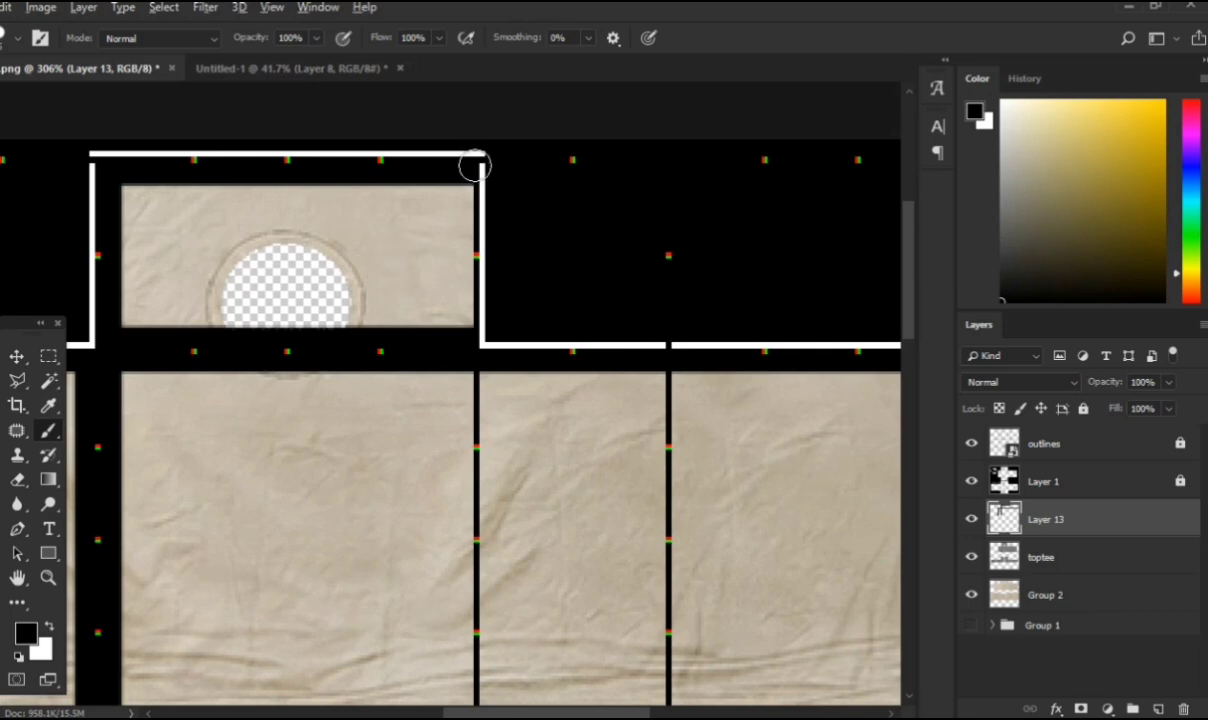
scroll(476, 166, "down", 2)
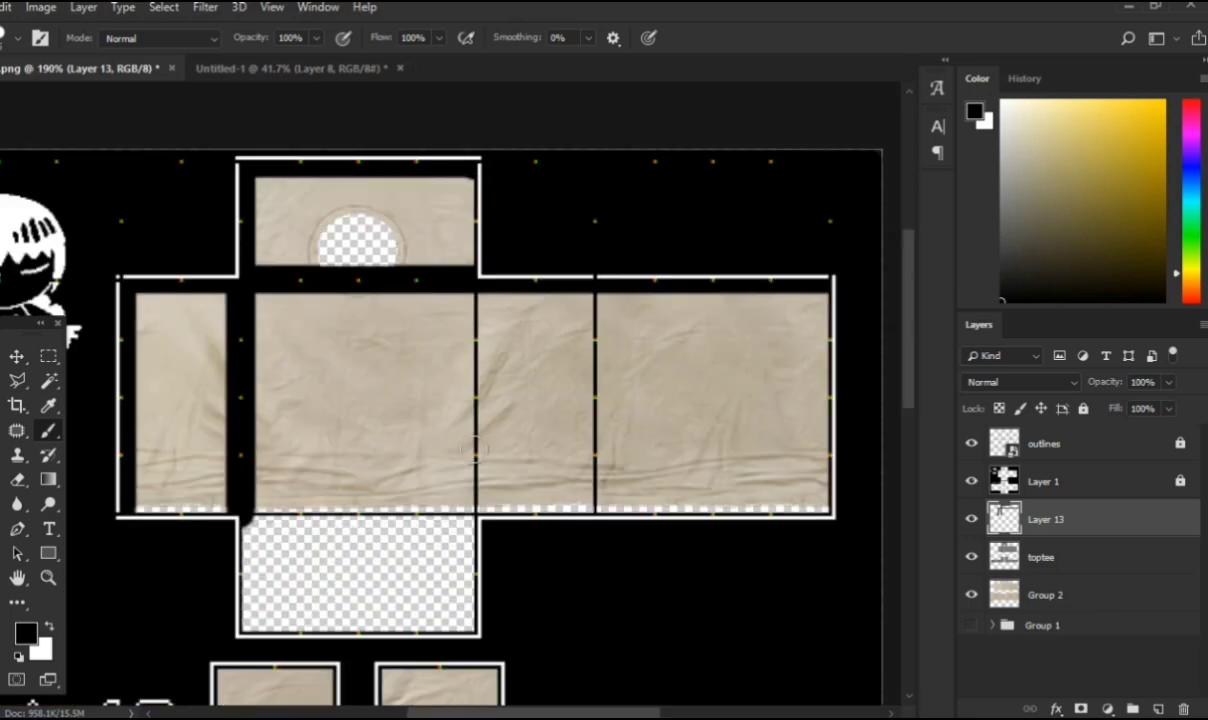
left_click_drag(474, 180, 474, 503)
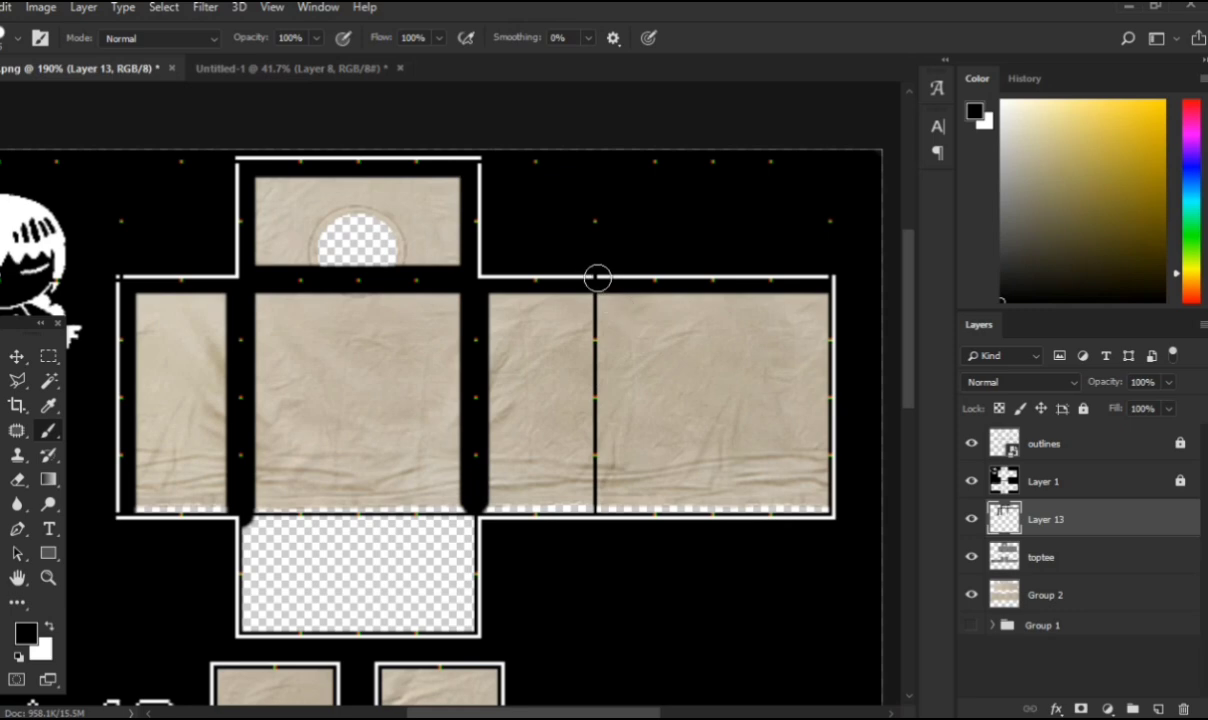
left_click_drag(593, 275, 591, 508)
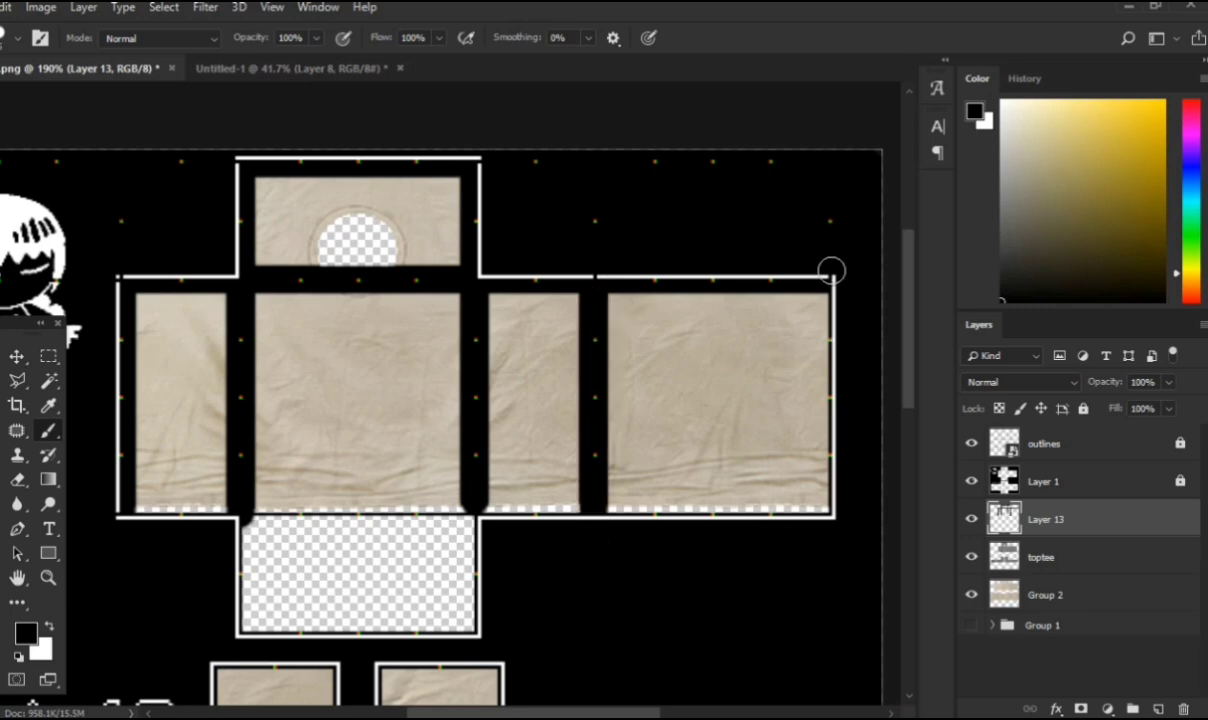
left_click_drag(830, 272, 822, 547)
Step: Paint straight black strokes across the upper seam of both sleeves and along the top edges of their shoulder squares
mouse_move(349, 356)
left_mouse_down()
mouse_move(426, 388)
mouse_move(515, 301)
left_mouse_up()
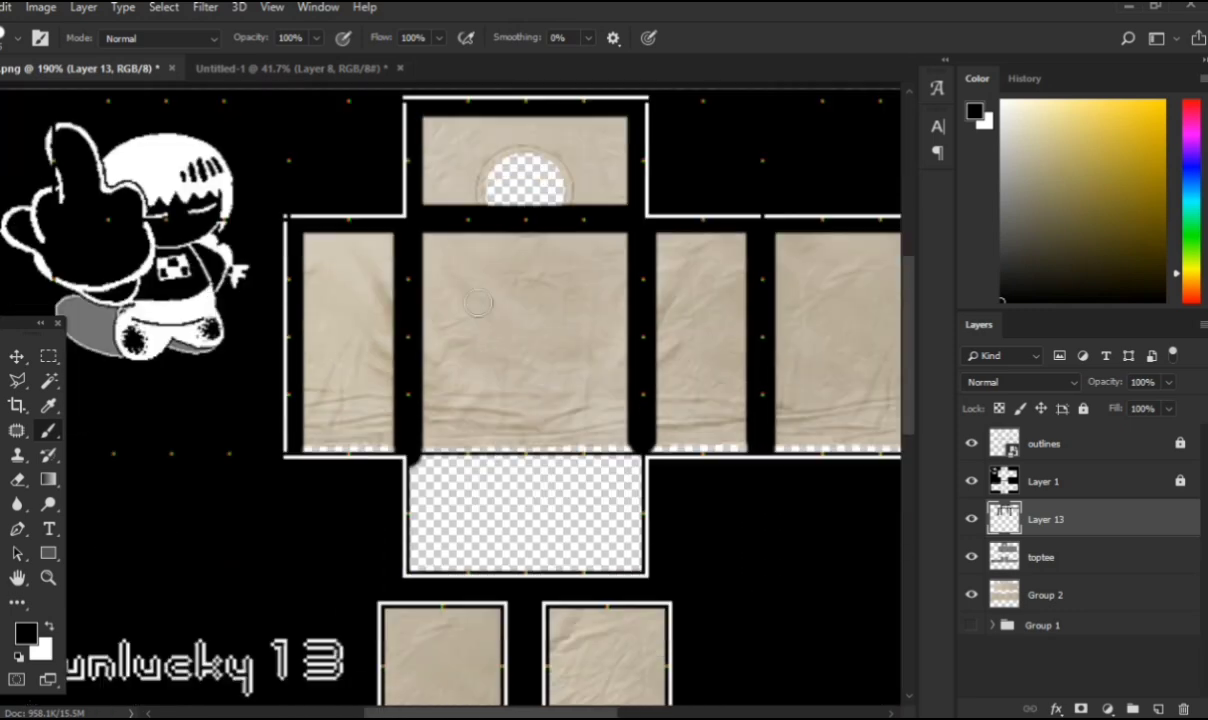
scroll(478, 303, "down", 3)
scroll(253, 513, "up", 3)
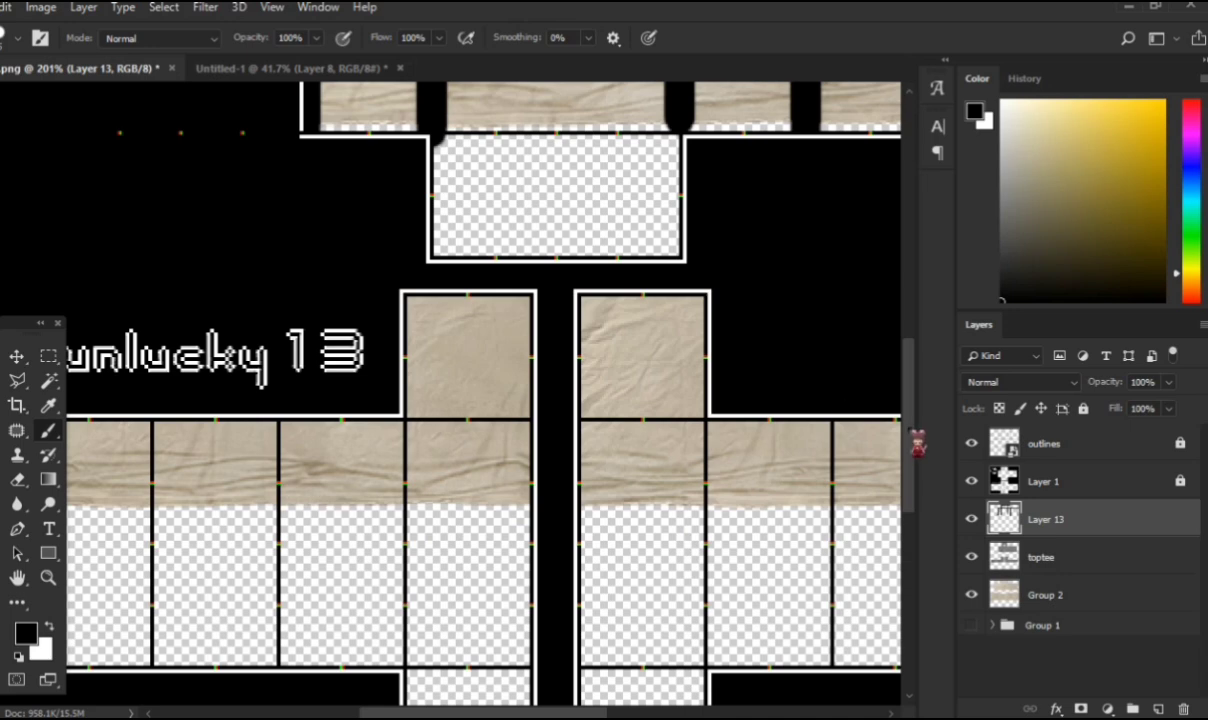
scroll(488, 469, "up", 2)
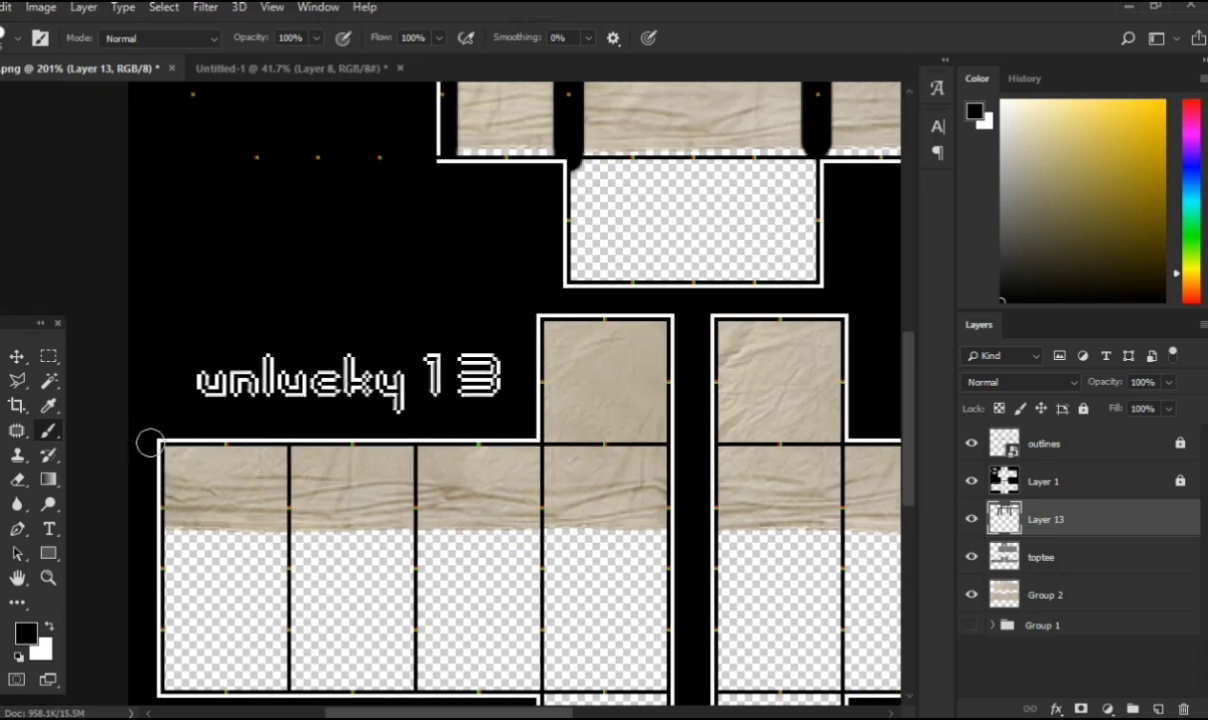
mouse_move(148, 447)
left_mouse_down()
mouse_move(999, 432)
mouse_move(985, 434)
left_mouse_up()
scroll(404, 437, "left", 3)
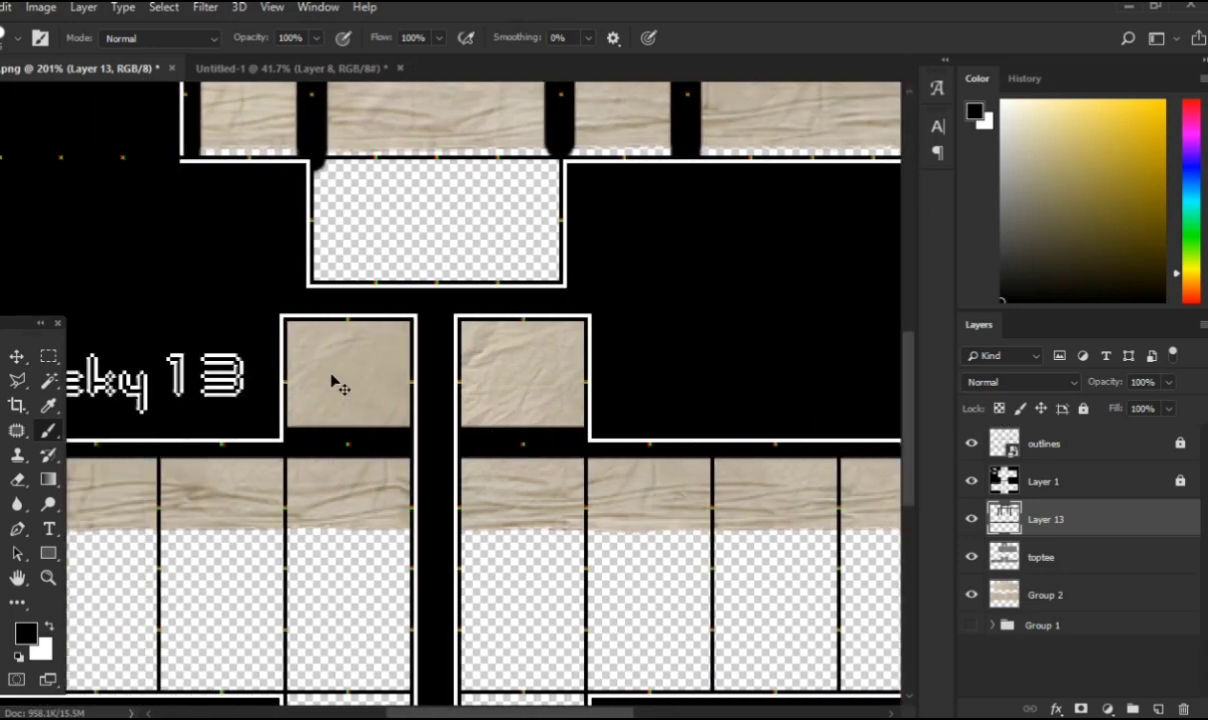
left_click_drag(304, 319, 810, 312)
Step: Try a straight black stroke along the torso's hem across all four panels
scroll(375, 356, "up", 1)
scroll(375, 356, "left", 2)
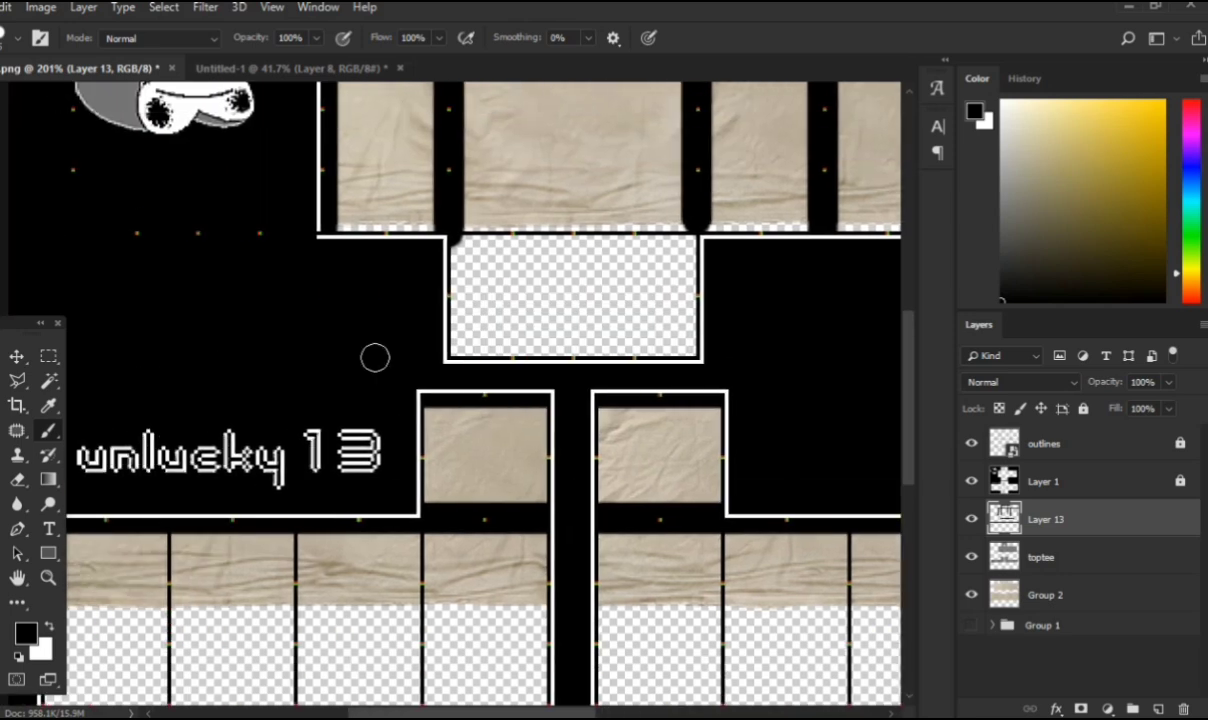
scroll(375, 356, "down", 2)
scroll(449, 257, "up", 3)
scroll(449, 260, "right", 2)
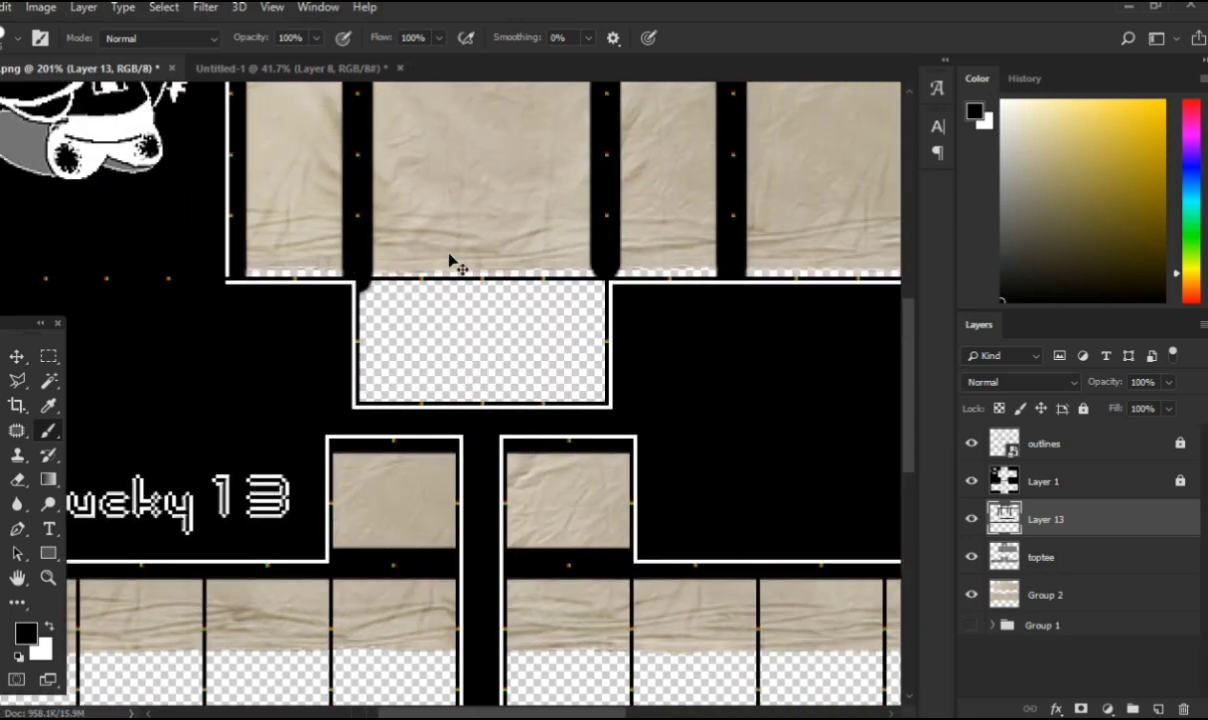
scroll(449, 260, "up", 2)
scroll(550, 384, "down", 2)
scroll(351, 388, "right", 1)
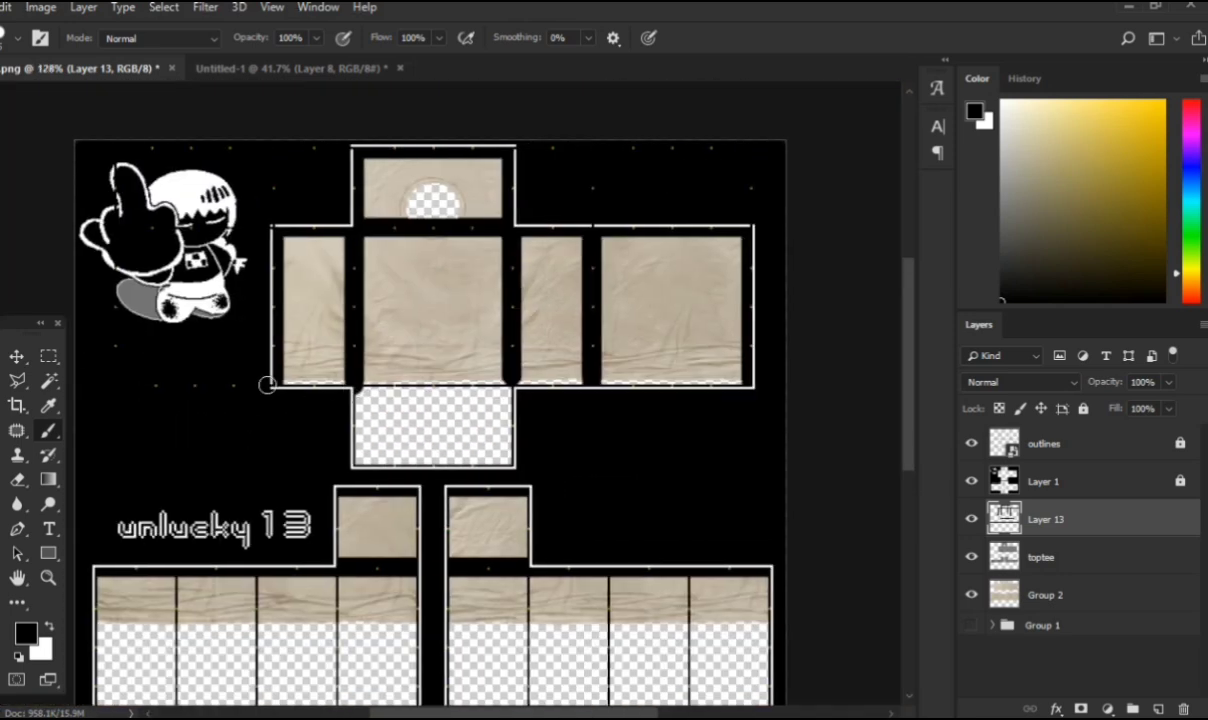
left_click_drag(264, 387, 787, 369)
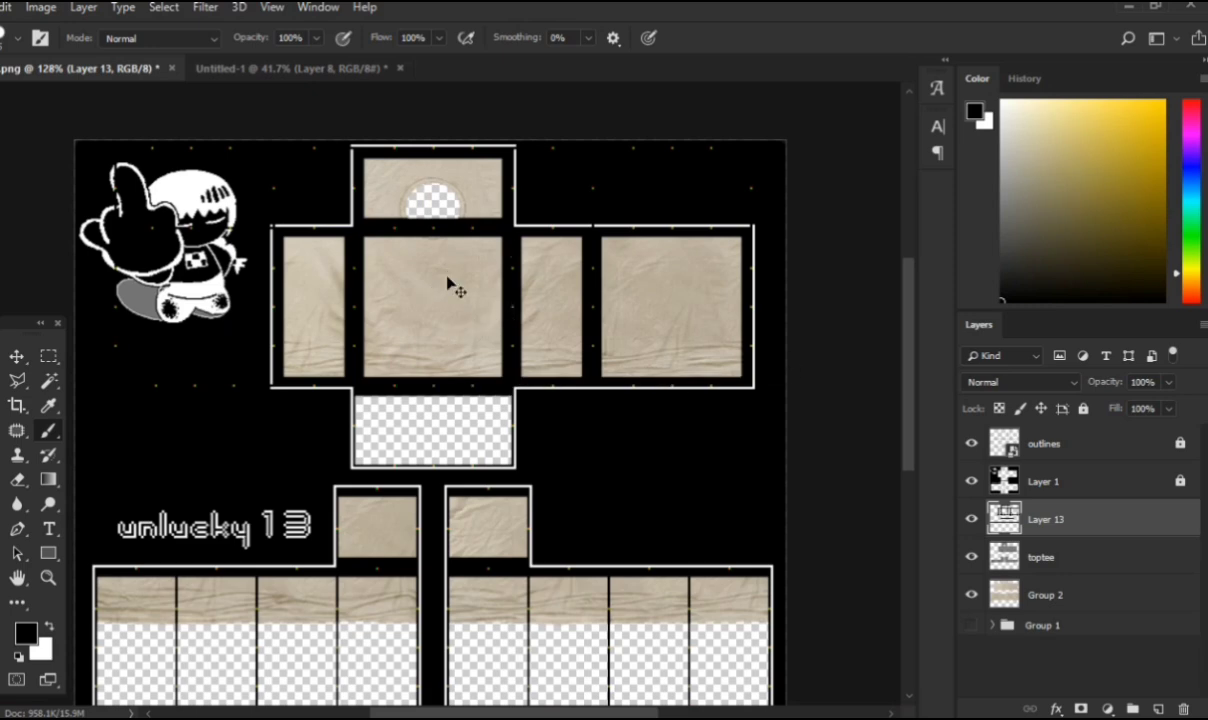
key("ctrl+z")
Step: Paint black strokes down every vertical panel seam of the left sleeve, including both sides of its shoulder square, as far as the hem
scroll(252, 478, "up", 3)
scroll(268, 503, "down", 5)
scroll(415, 455, "left", 2)
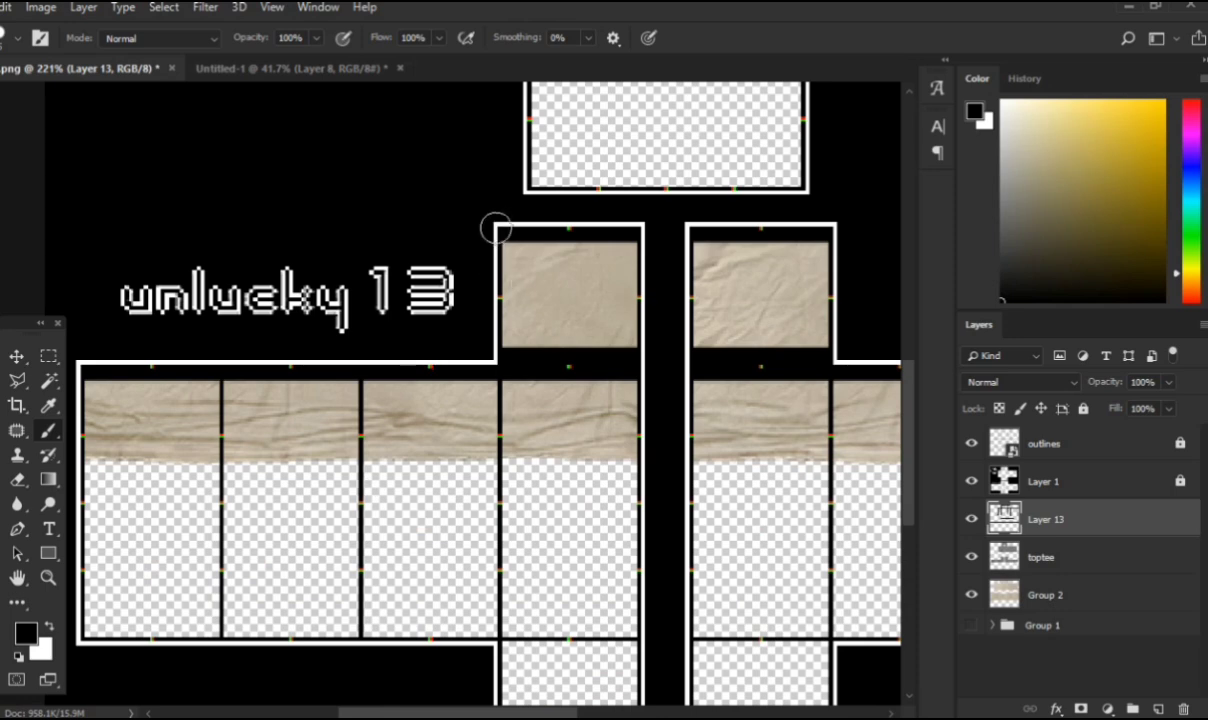
left_click_drag(497, 232, 497, 455)
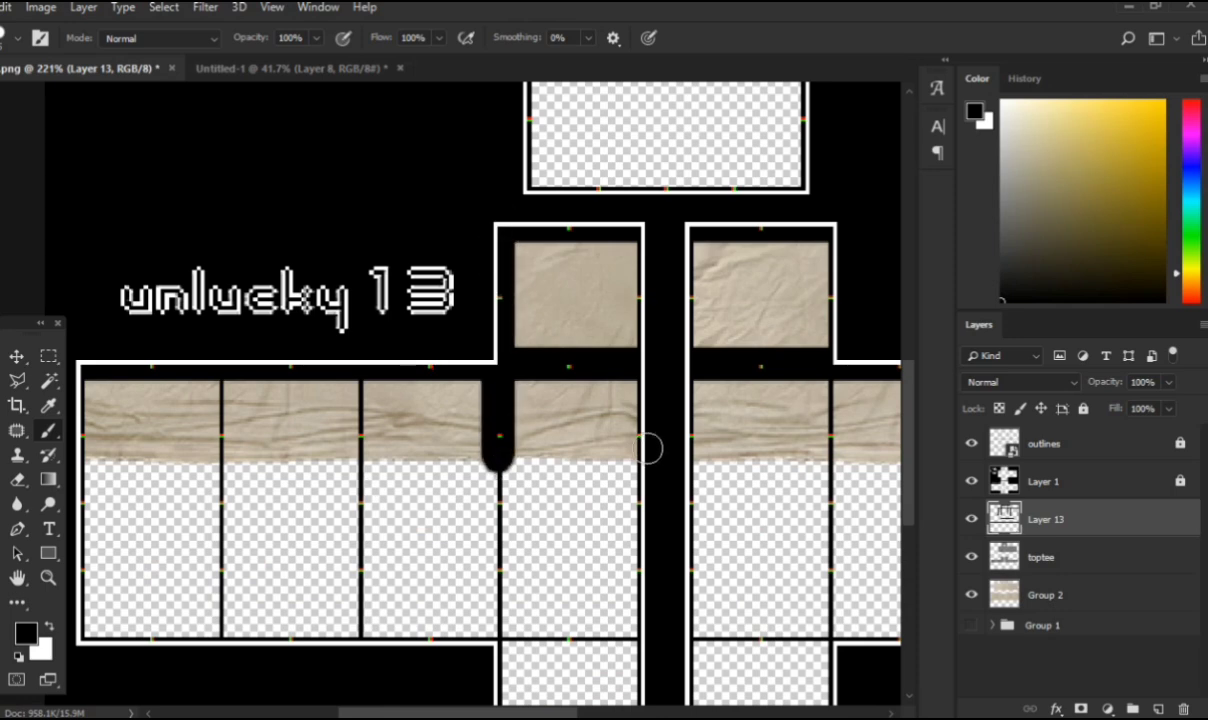
left_click_drag(640, 440, 634, 377)
scroll(493, 345, "left", 4)
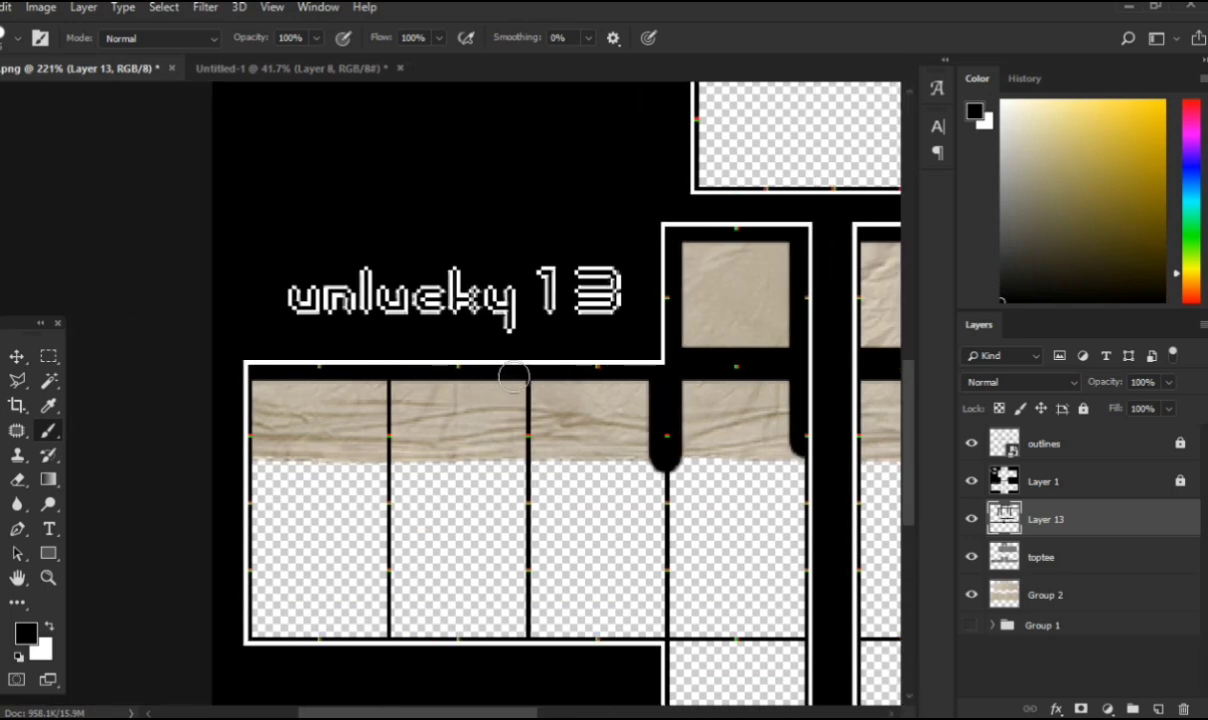
left_click_drag(527, 368, 527, 462)
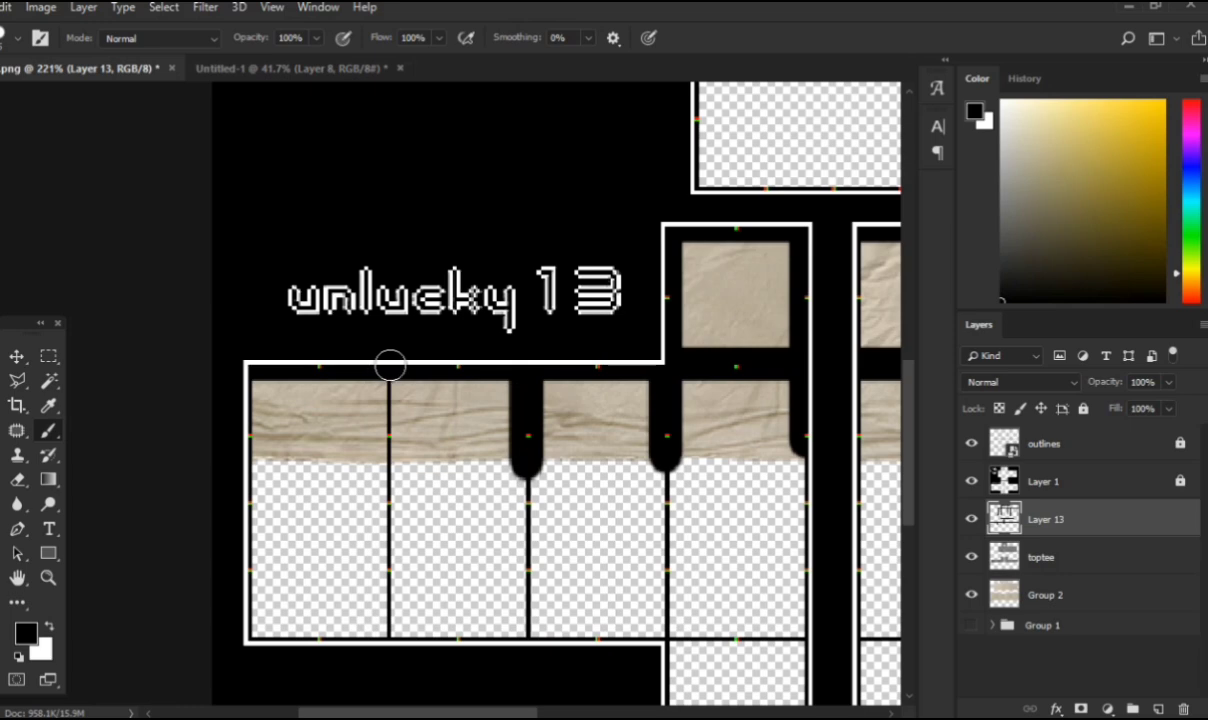
left_click_drag(385, 375, 386, 445)
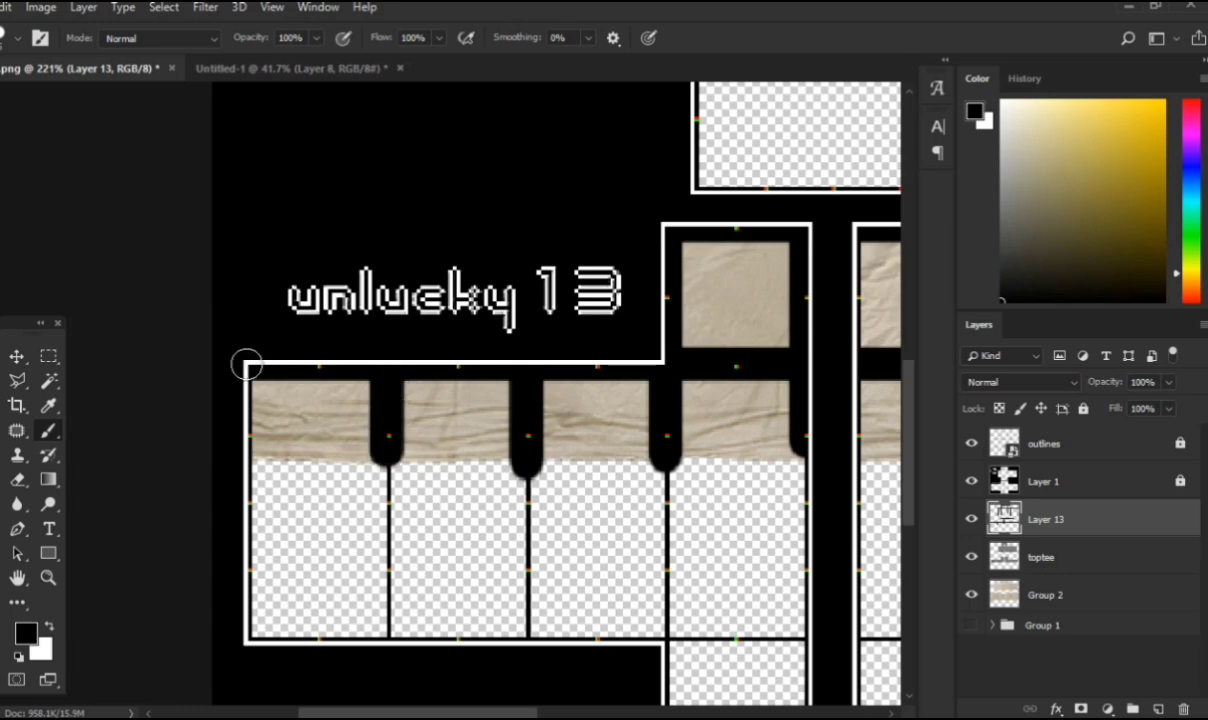
left_click_drag(248, 375, 240, 466)
Step: Paint black strokes down the right sleeve's first three vertical seams, including both sides of its shoulder square, as far as the hem
scroll(300, 420, "right", 8)
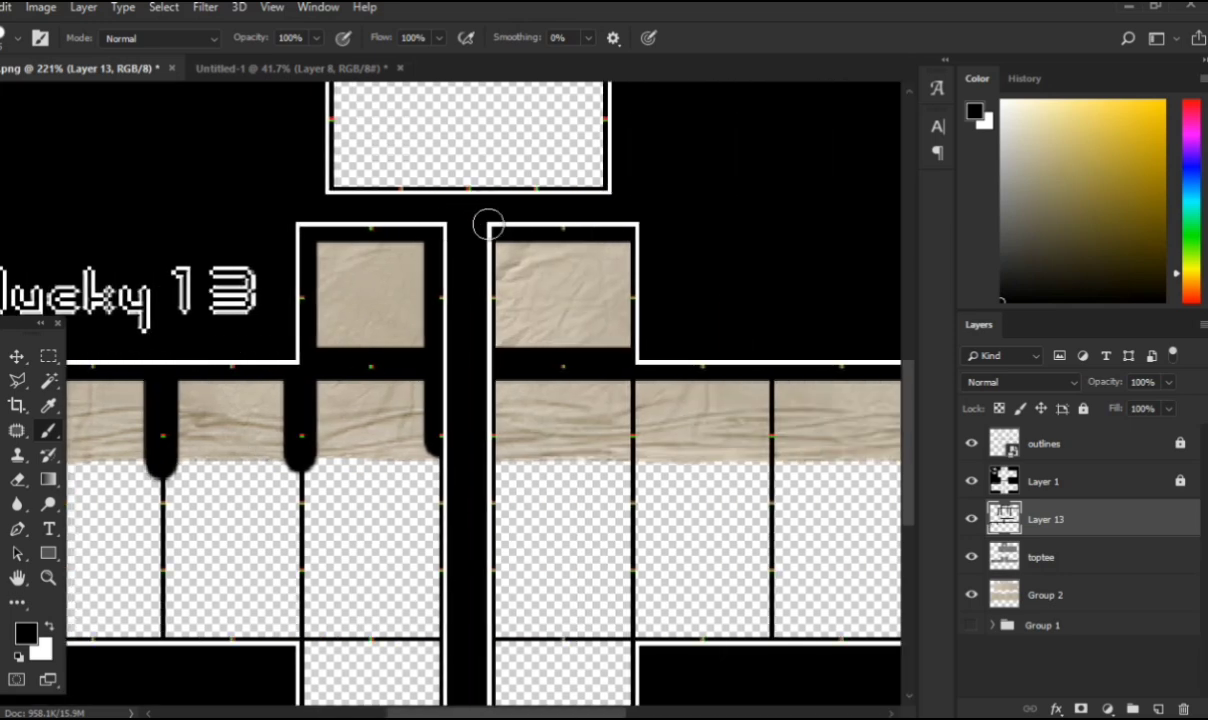
left_click_drag(494, 229, 494, 455)
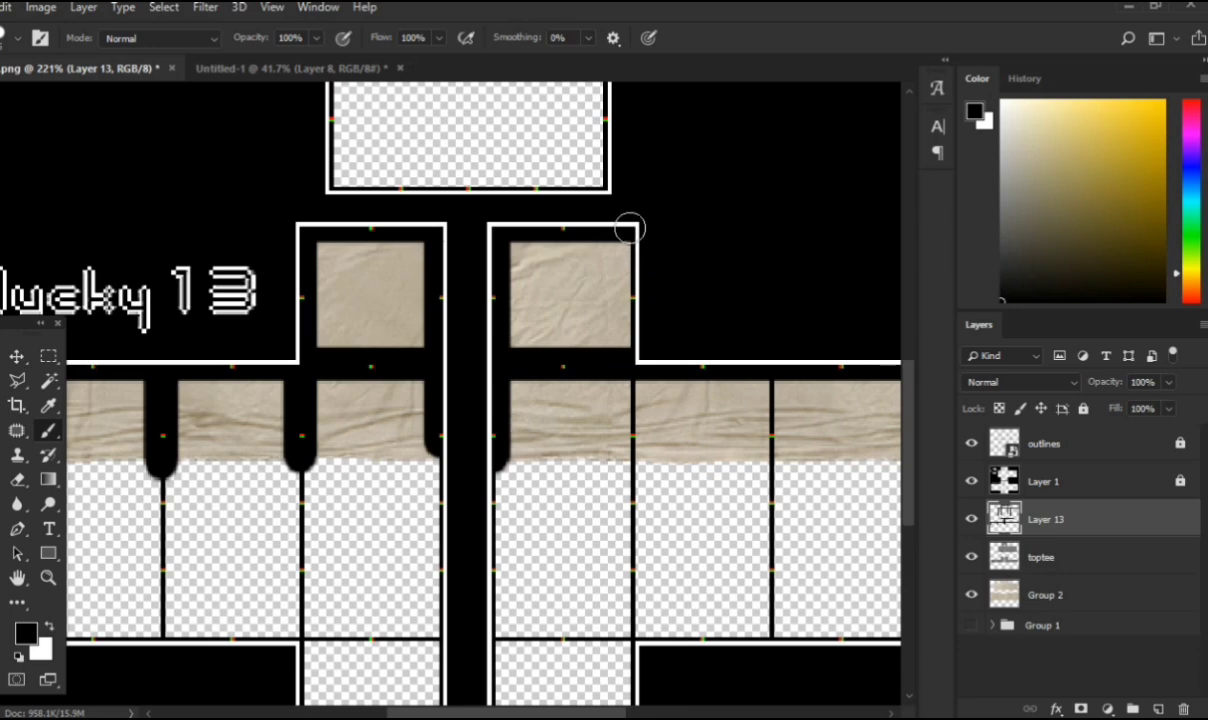
left_click_drag(631, 226, 628, 458)
scroll(630, 440, "right", 3)
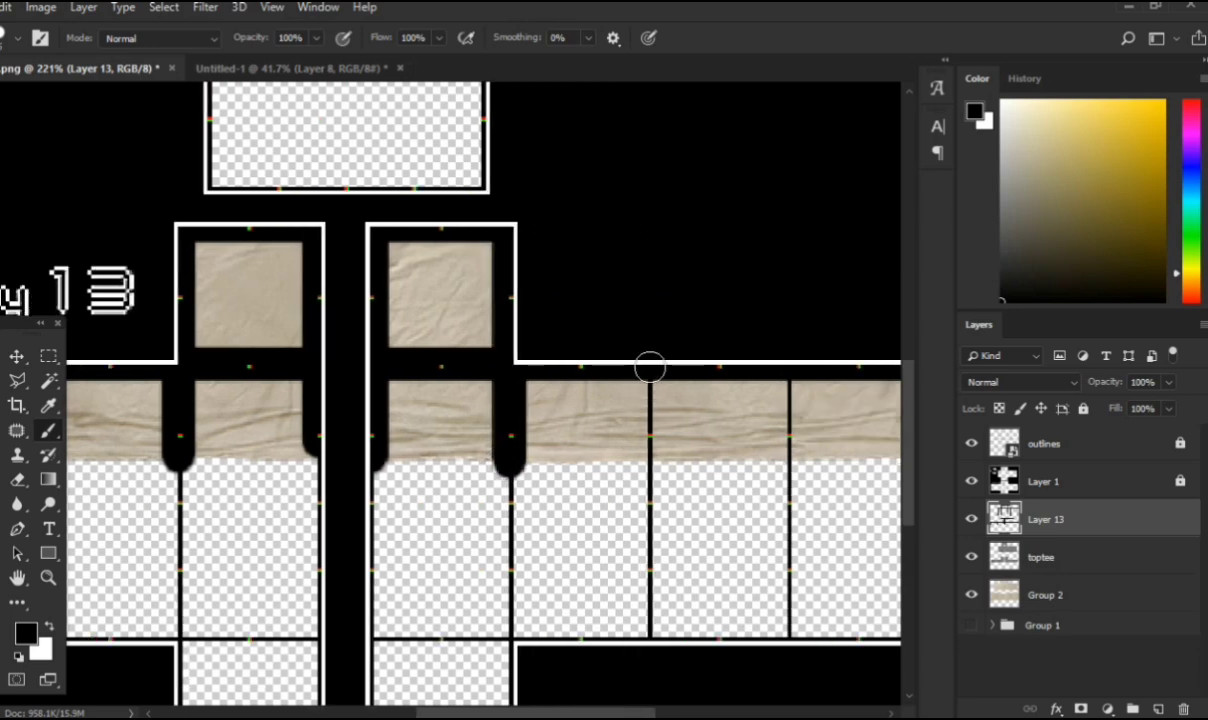
left_click_drag(648, 412, 647, 478)
scroll(647, 480, "right", 3)
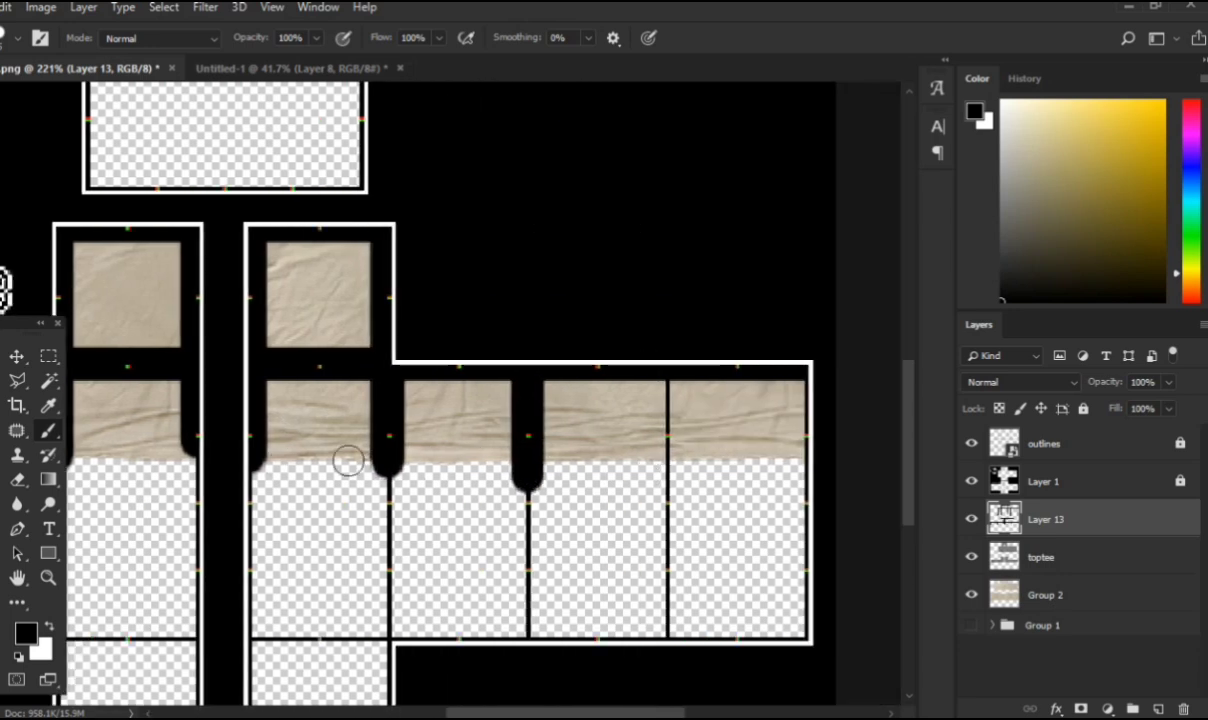
scroll(300, 465, "left", 1)
scroll(228, 472, "left", 3)
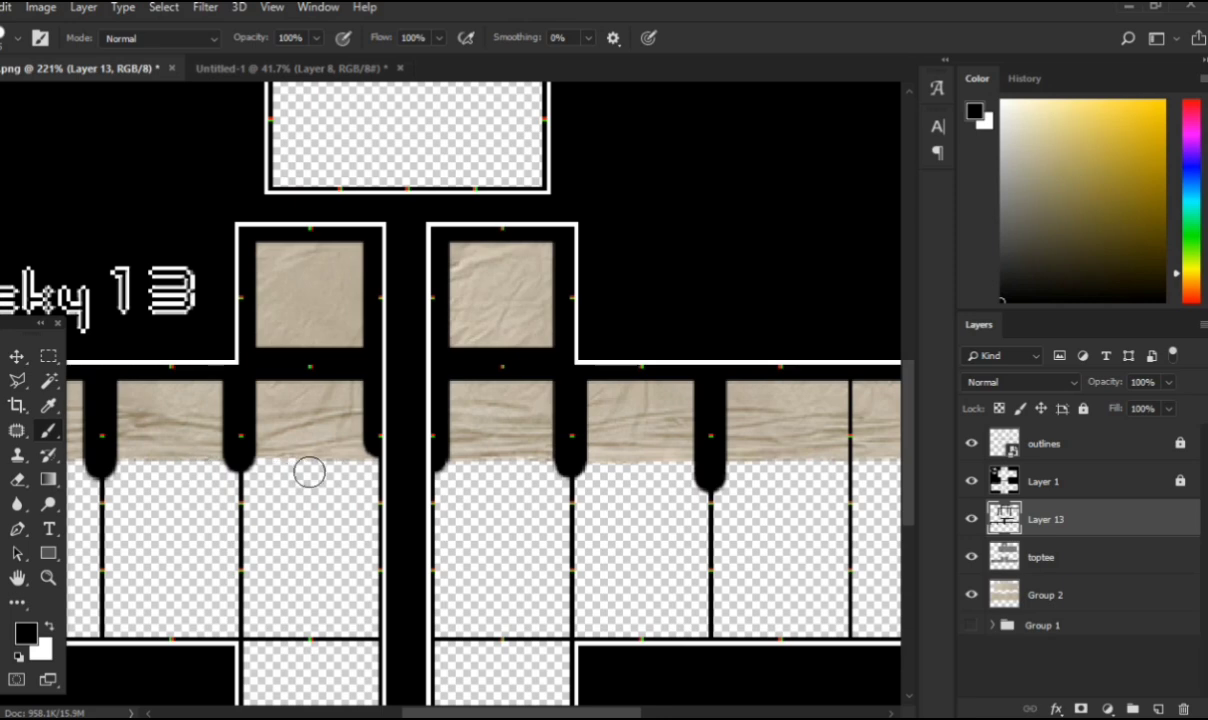
left_click(291, 476)
left_click_drag(342, 474, 329, 469)
key("ctrl+z")
scroll(329, 469, "right", 5)
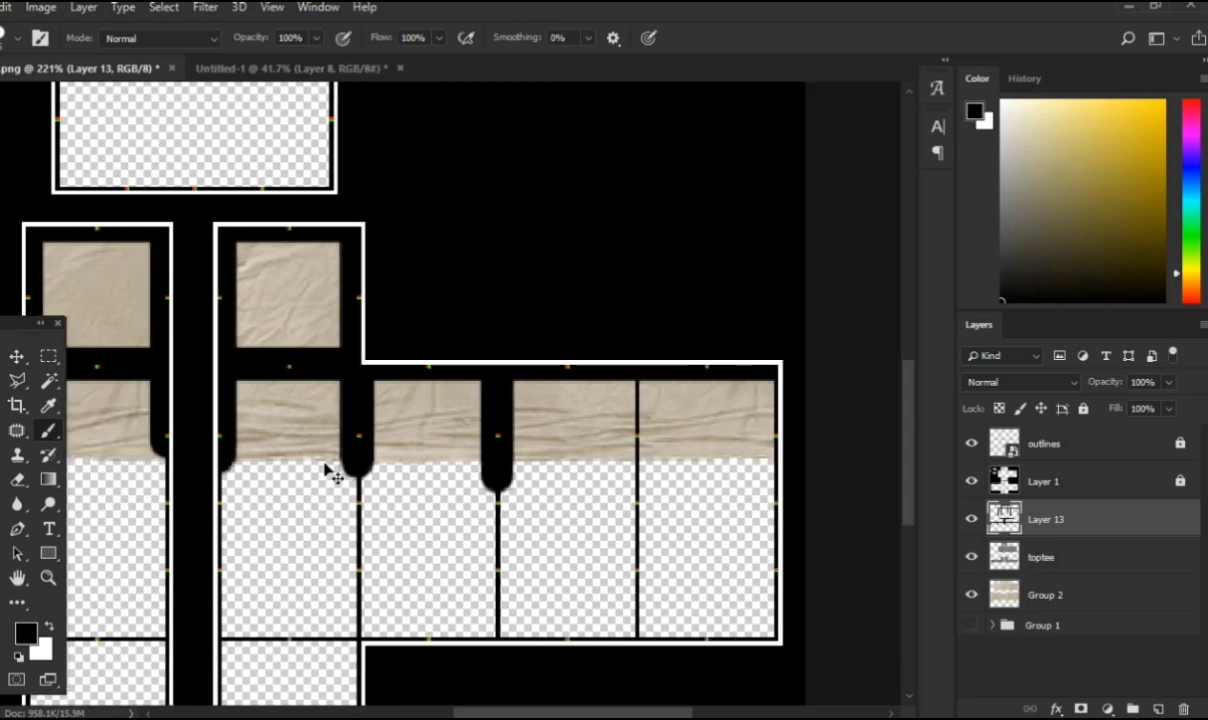
Step: Paint black strokes down the right sleeve's last inner seam and its outer edge as far as the hem
scroll(598, 394, "right", 1)
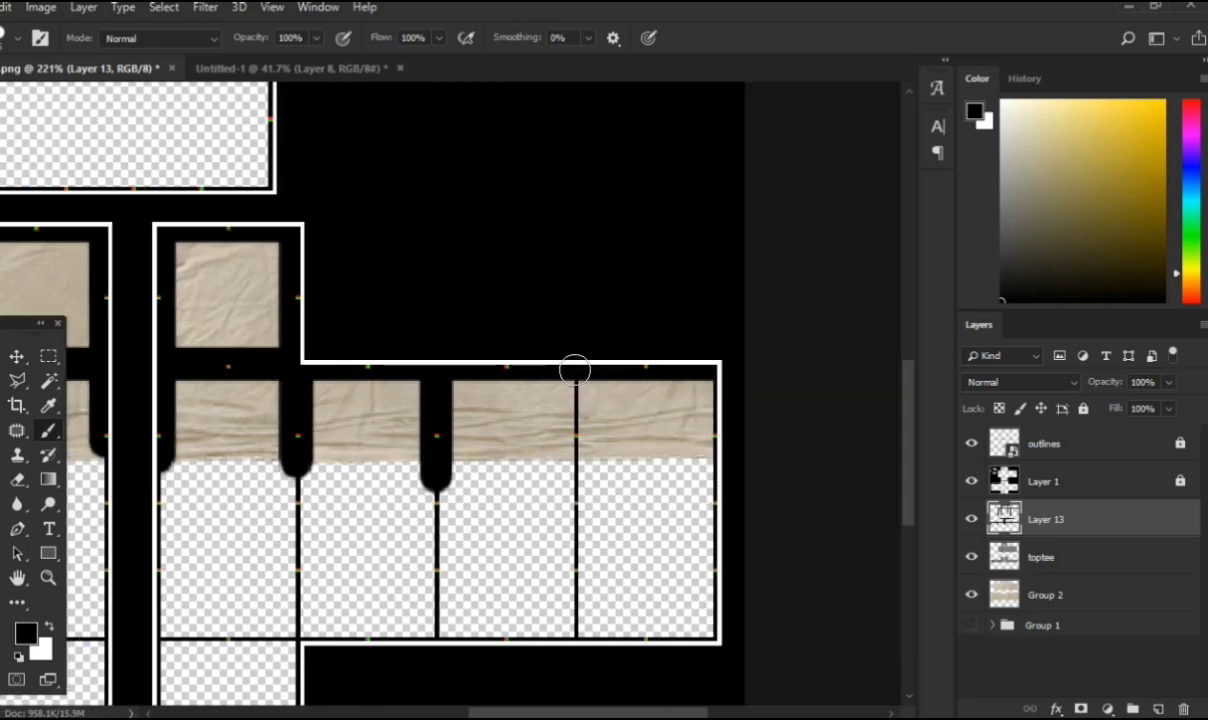
left_click_drag(575, 369, 575, 465)
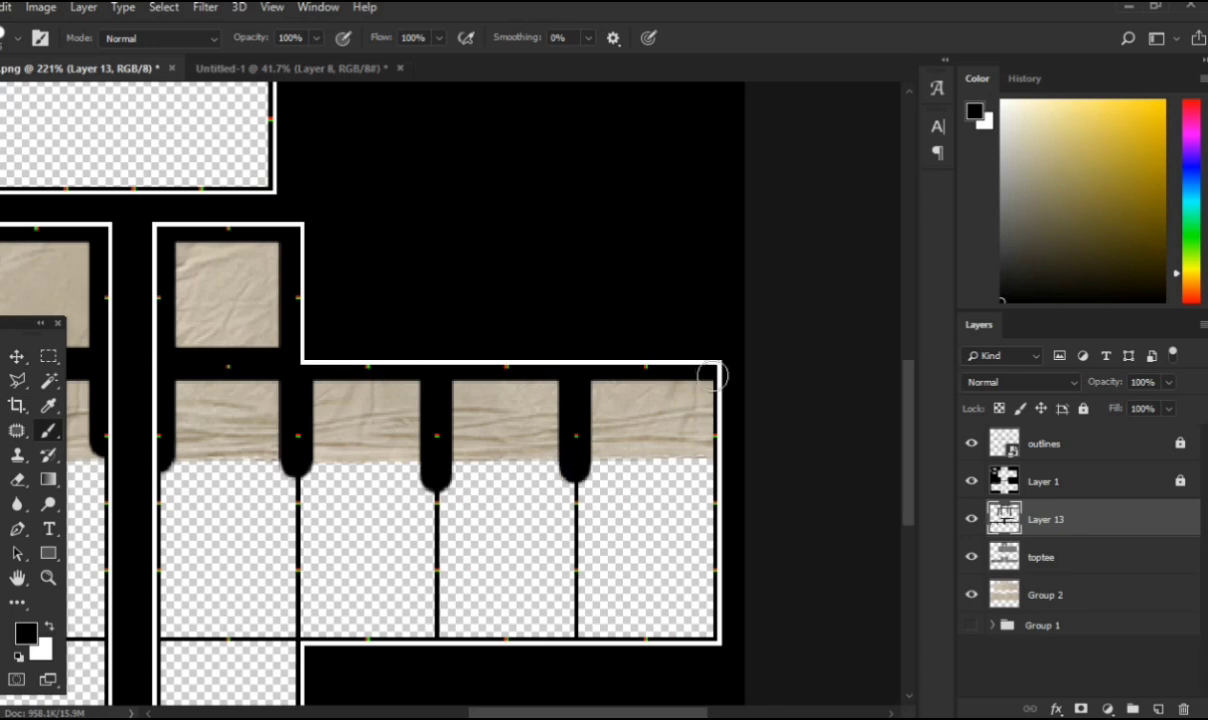
left_click_drag(717, 370, 711, 457)
Step: Apply a Gaussian Blur with a radius of 8 pixels to the black seam strokes on Layer 13
scroll(491, 411, "down", 10)
scroll(497, 403, "up", 1)
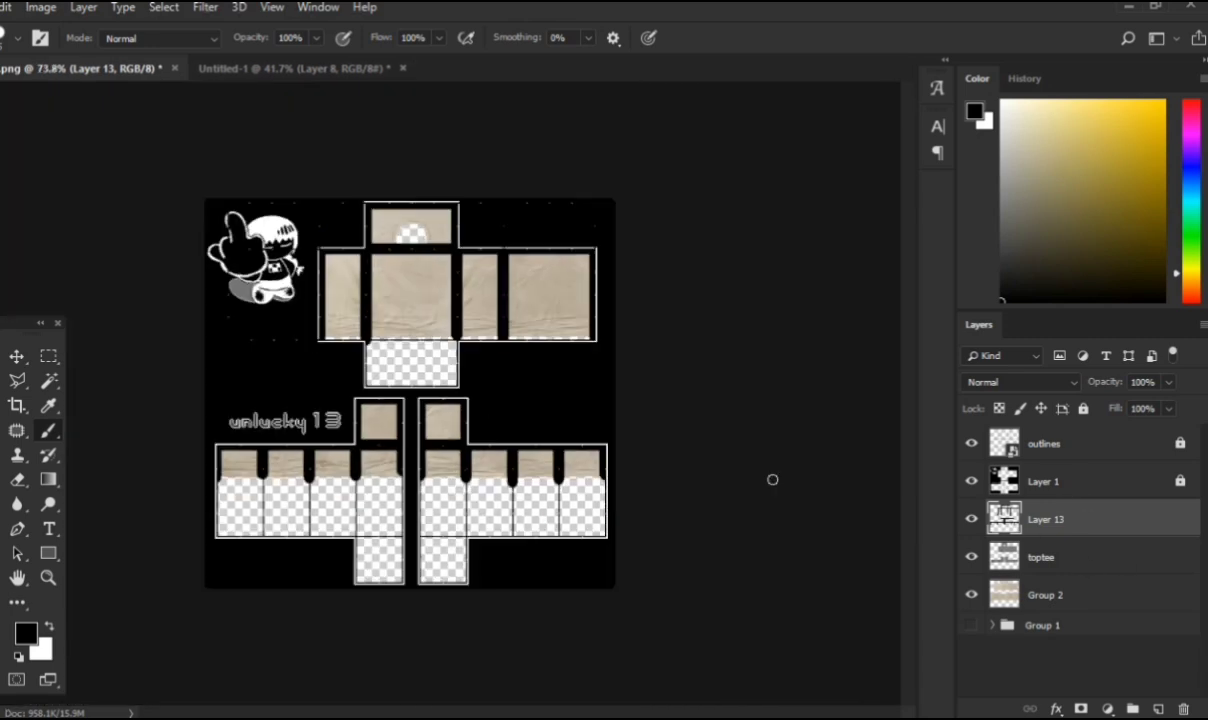
scroll(336, 291, "up", 2)
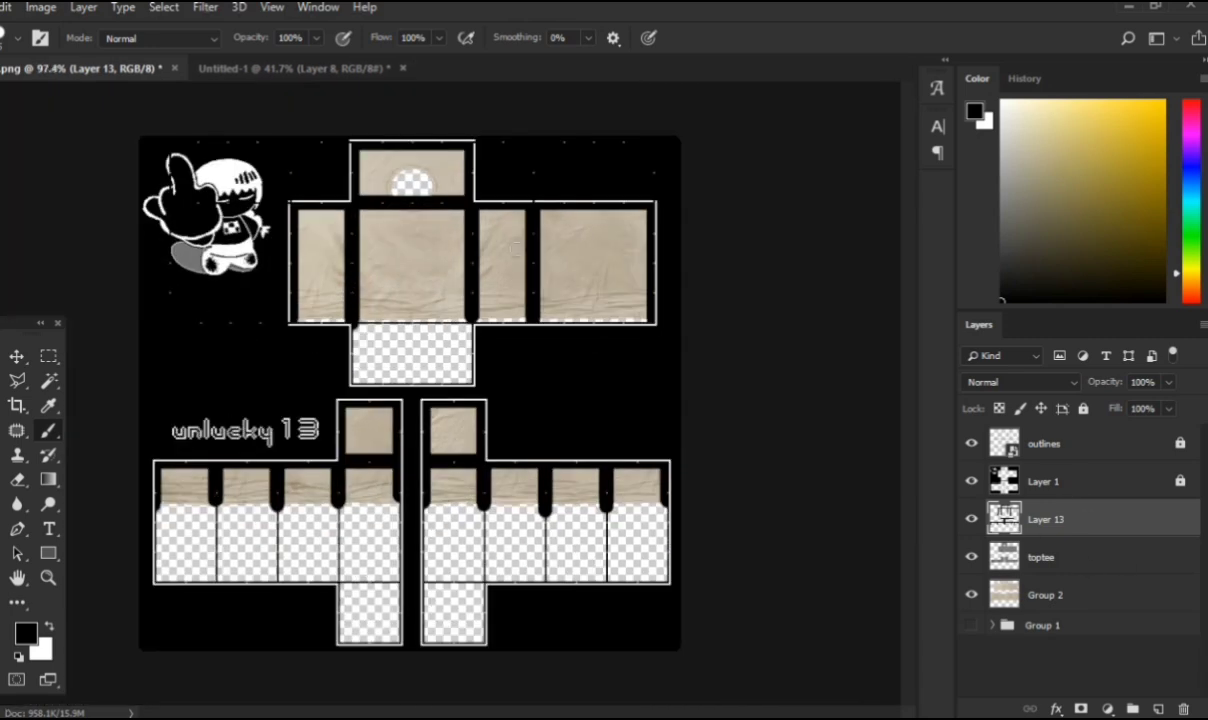
left_click(207, 8)
mouse_move(232, 235)
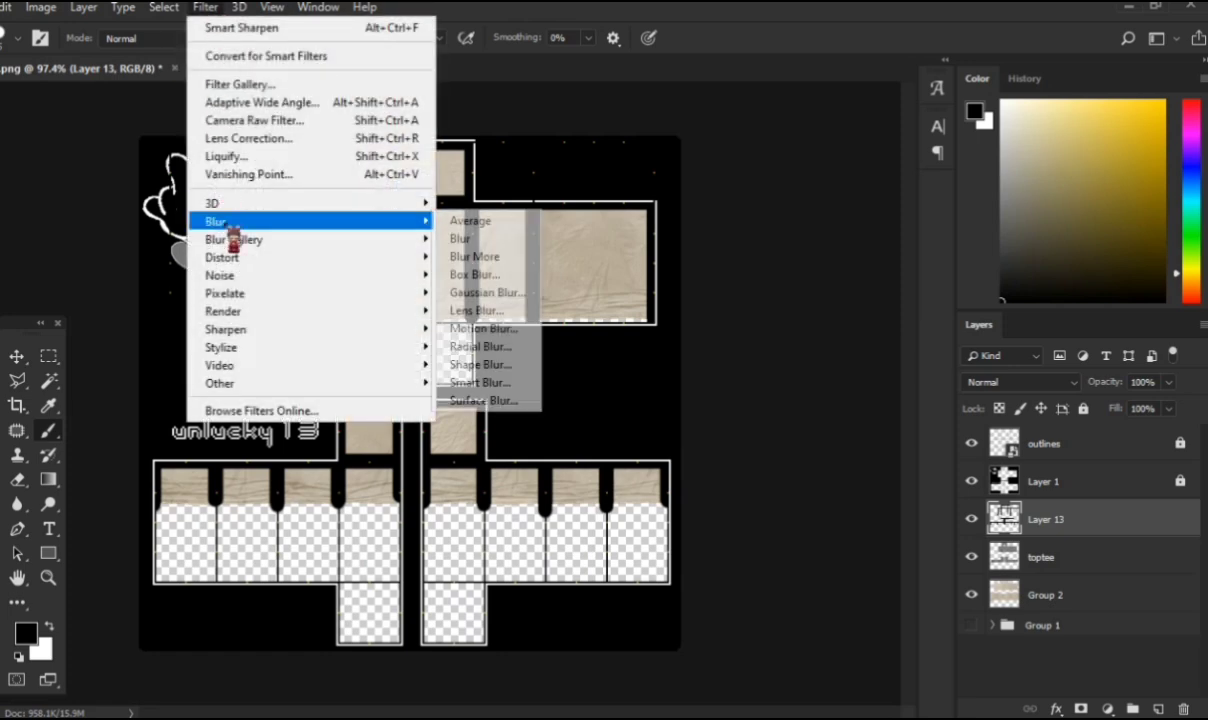
left_click(488, 292)
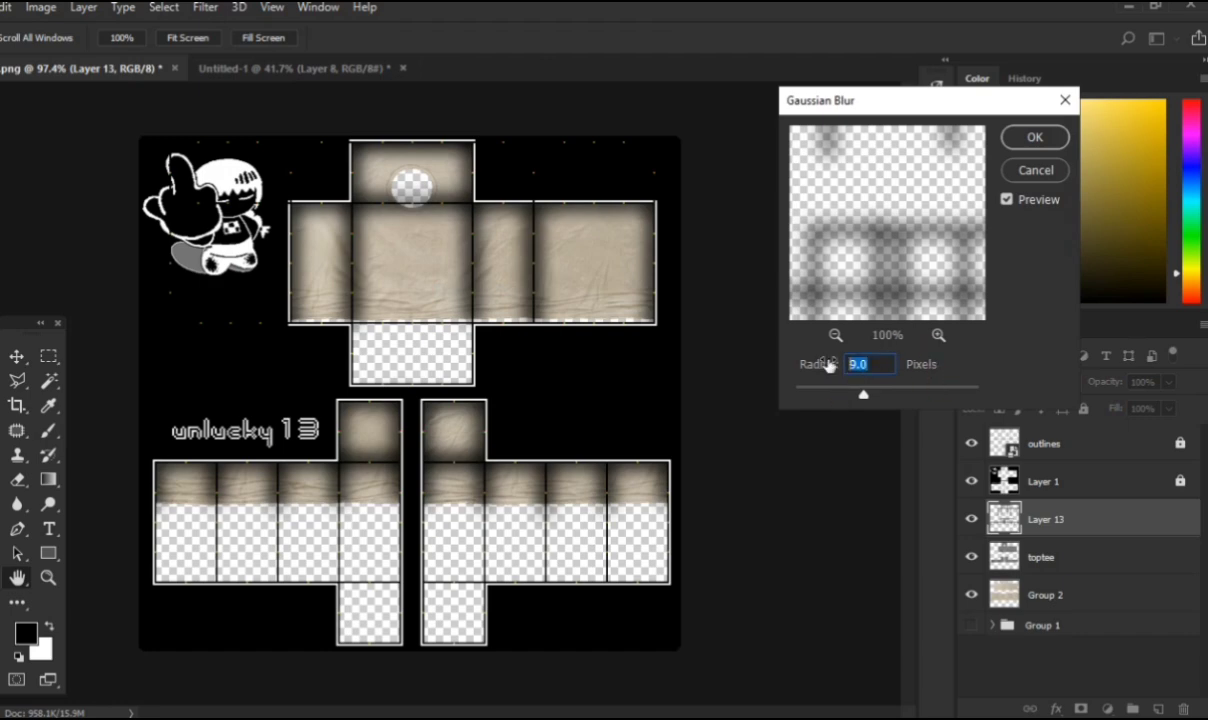
type("5")
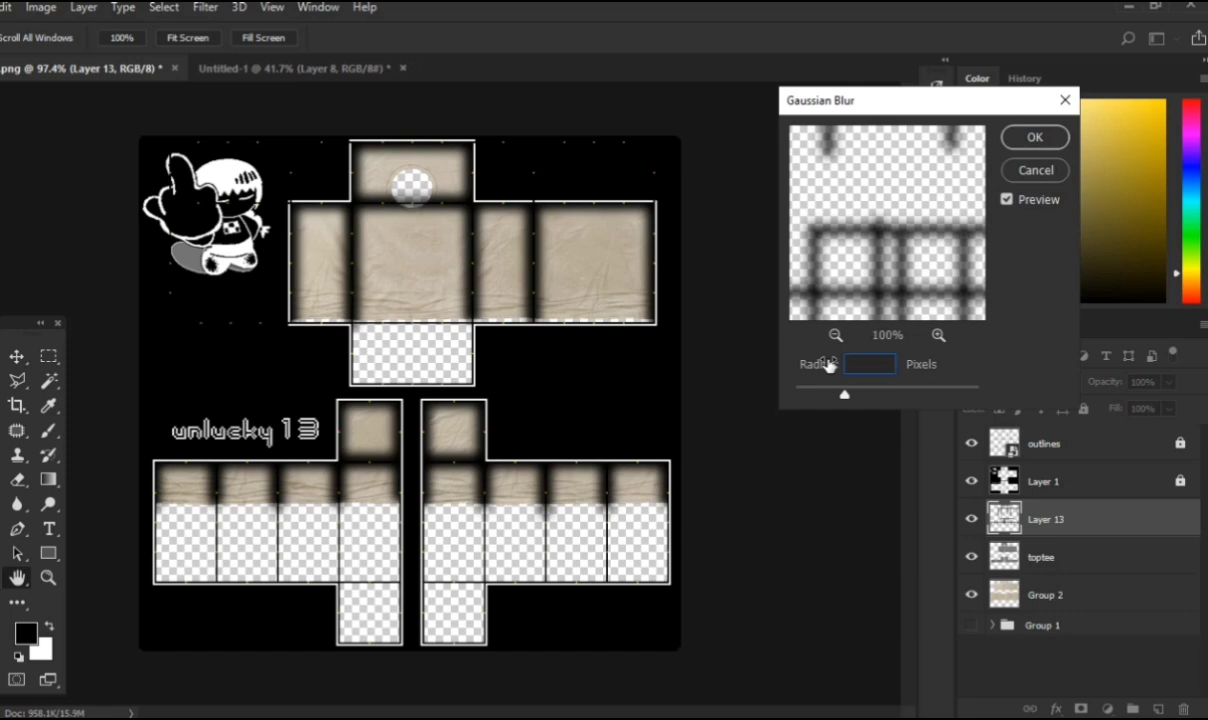
type("6")
type("5")
type("10")
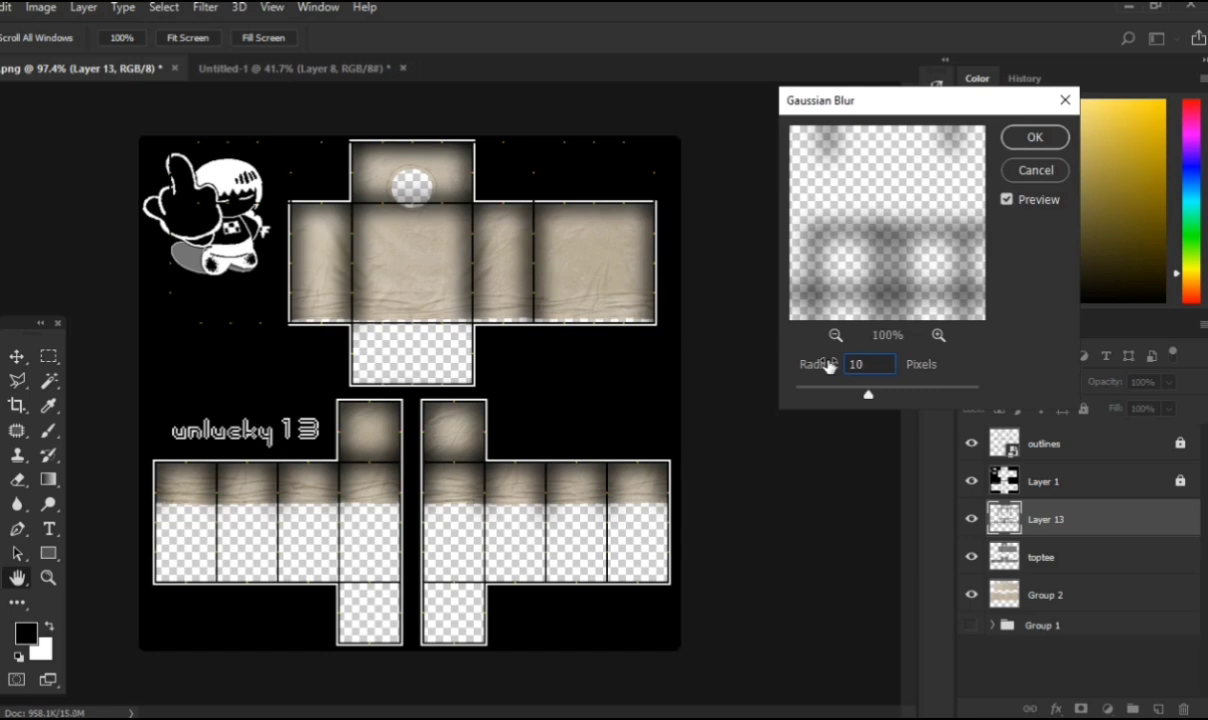
key("BackSpace")
key("BackSpace")
type("8")
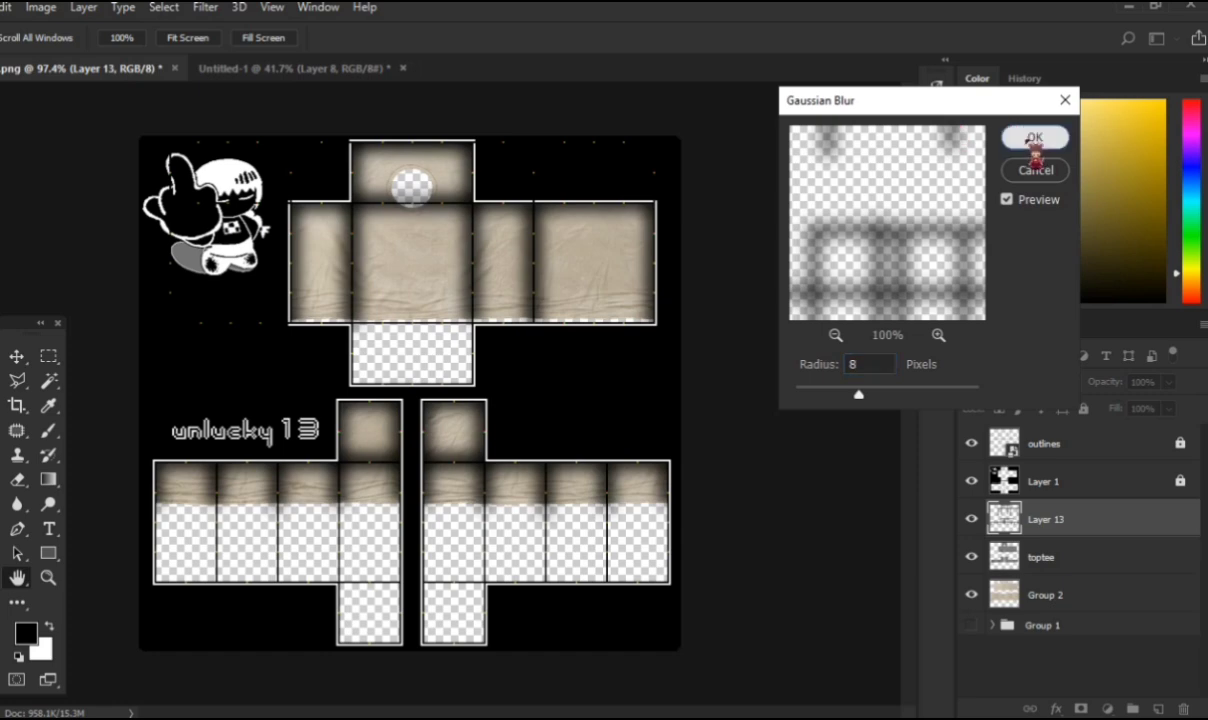
left_click(1034, 138)
Step: Lower Layer 13's opacity to 25%, hide the outlines layer, and compare the shirt with and without the seam shading
key("b")
left_click(1168, 382)
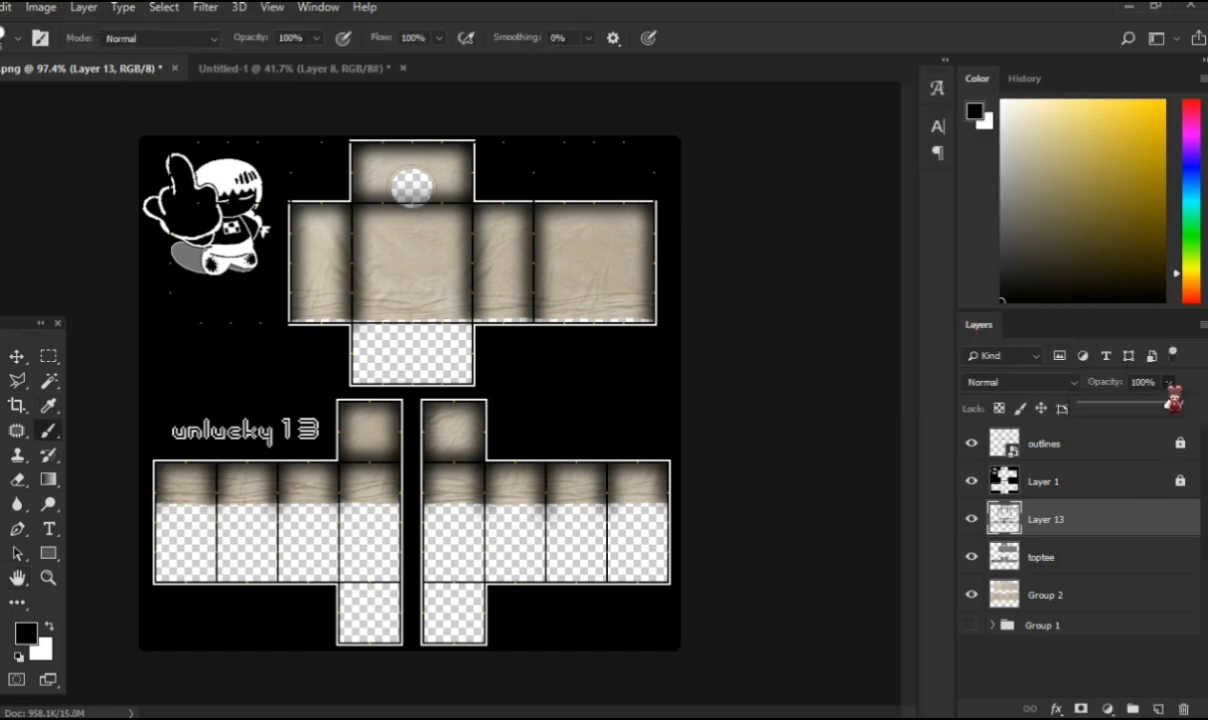
left_click_drag(1115, 415, 1108, 418)
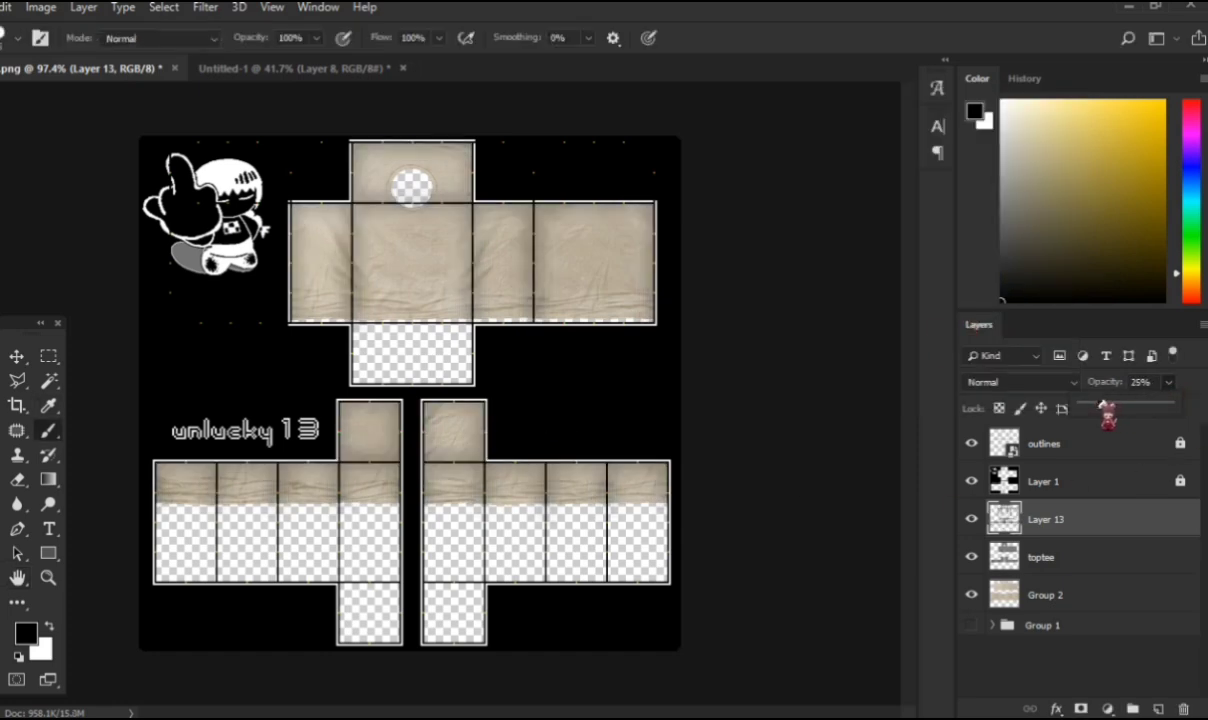
left_click(972, 444)
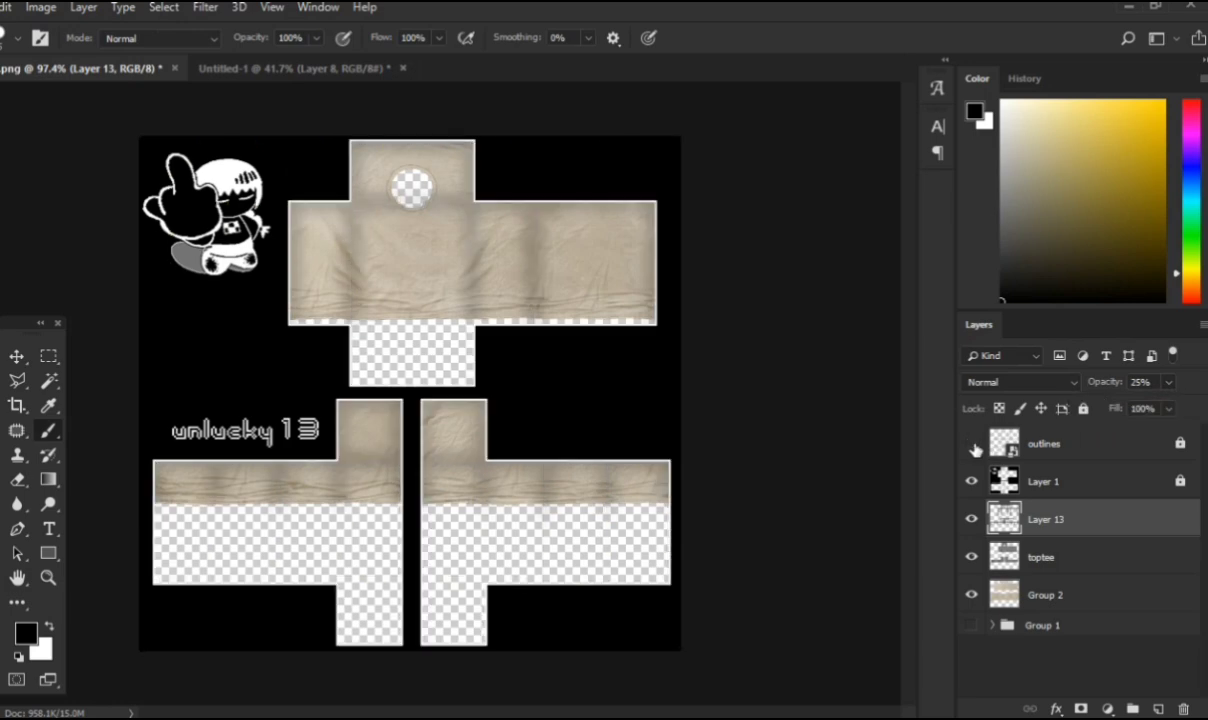
left_click(971, 519)
left_click(971, 519)
Step: Reduce Layer 13's opacity to 10% and toggle its visibility to compare the shading
left_click(1168, 382)
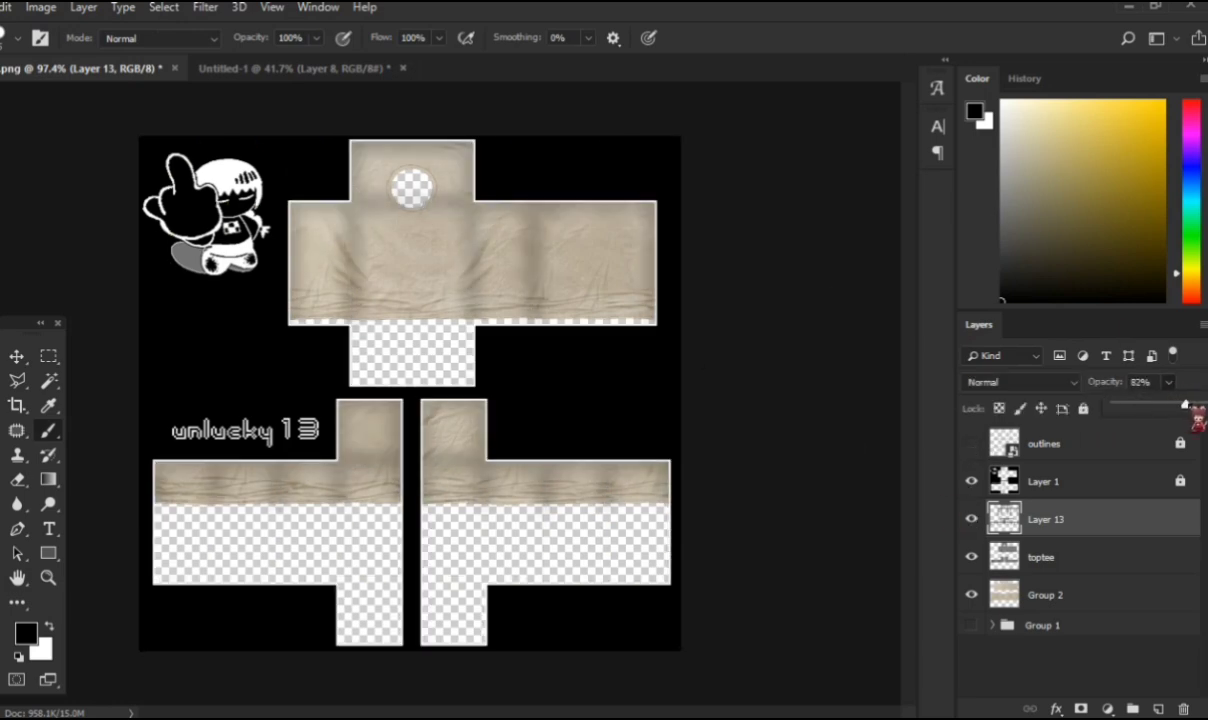
left_click(1187, 406)
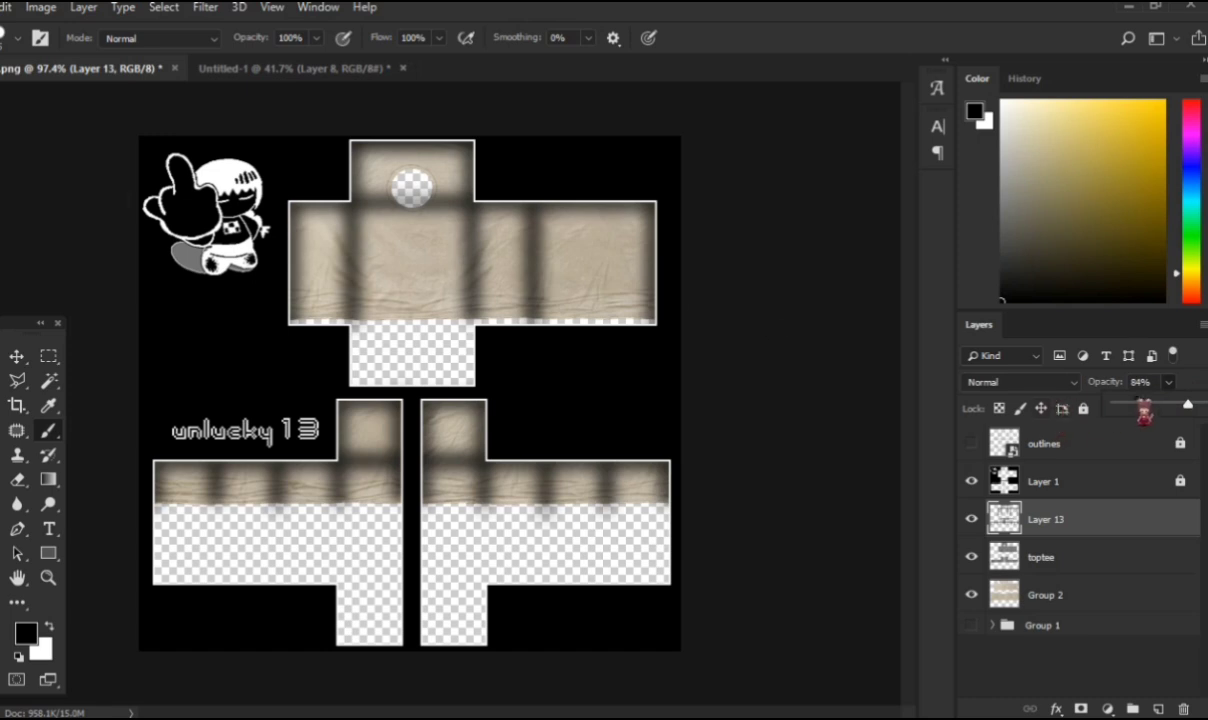
mouse_move(1140, 406)
left_mouse_down()
mouse_move(1124, 406)
mouse_move(1132, 420)
left_mouse_up()
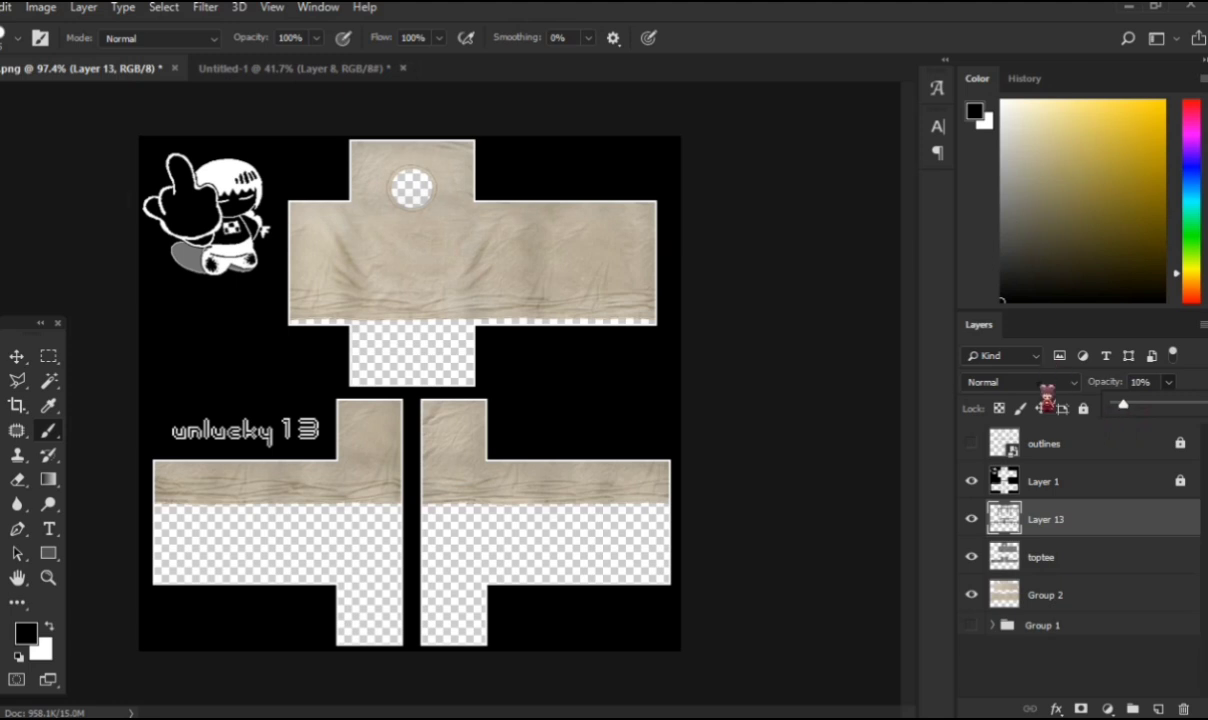
left_click(982, 520)
left_click(977, 519)
left_click(977, 519)
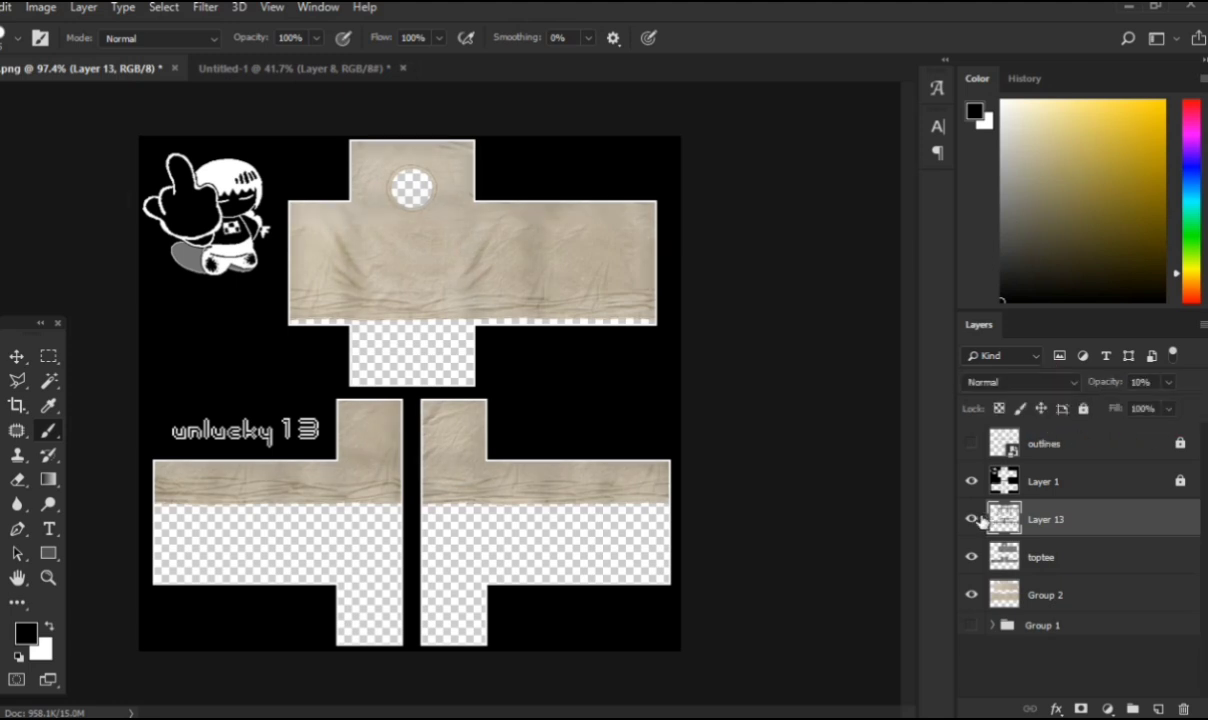
Step: Set Layer 13's opacity to 15% and toggle its visibility to judge the shading
left_click(1168, 383)
left_click_drag(1122, 406, 1129, 405)
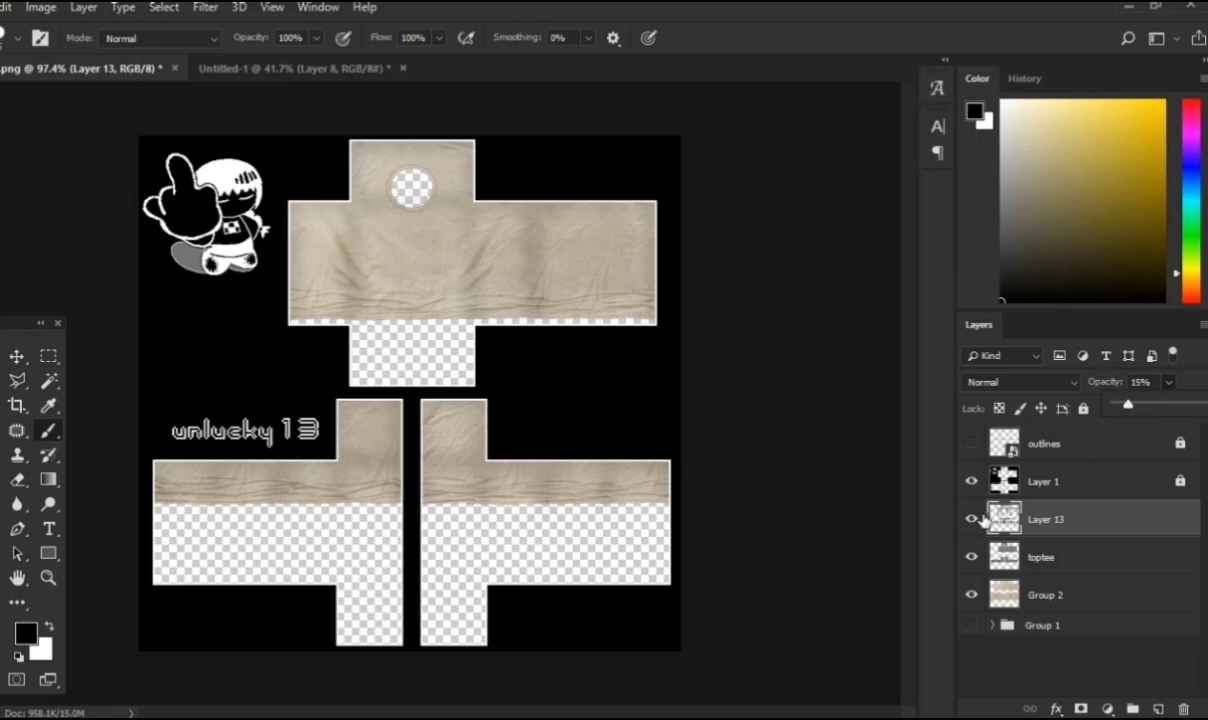
left_click(978, 519)
left_click(977, 519)
left_click(977, 519)
Step: Add a new layer beneath Group 1 and cover it with yellow using a very large brush
scroll(333, 577, "up", 3)
scroll(333, 575, "down", 3)
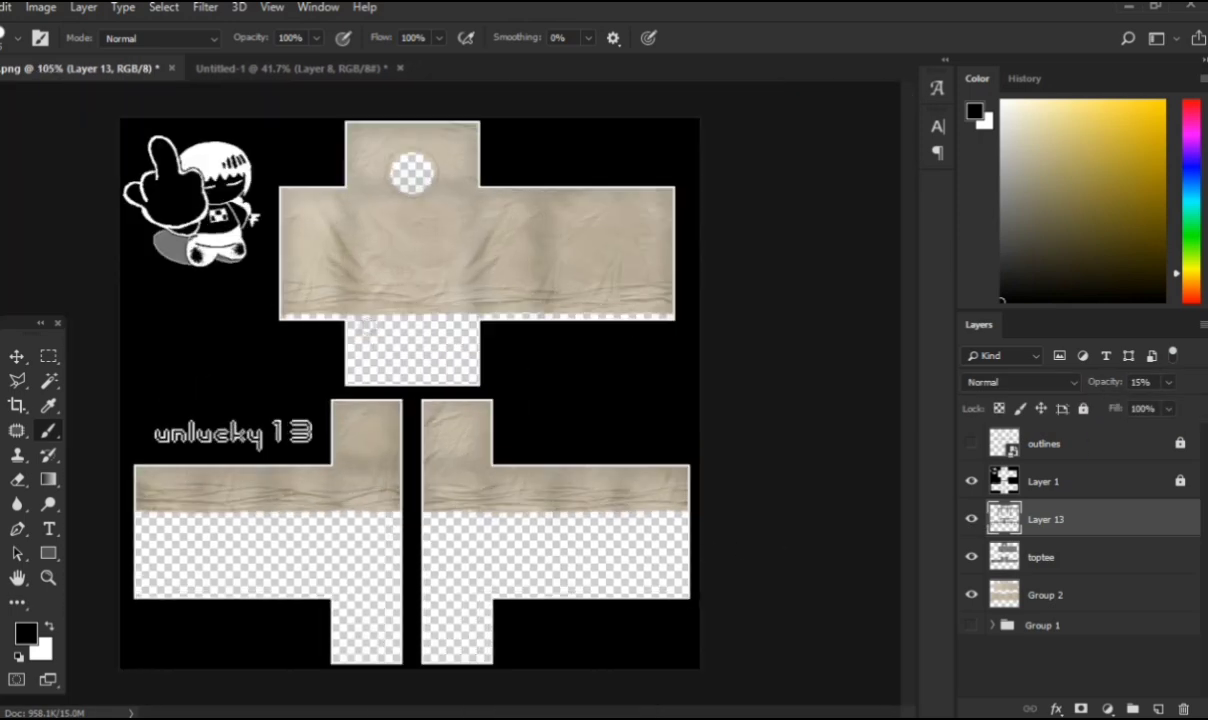
key("v")
scroll(598, 310, "up", 8)
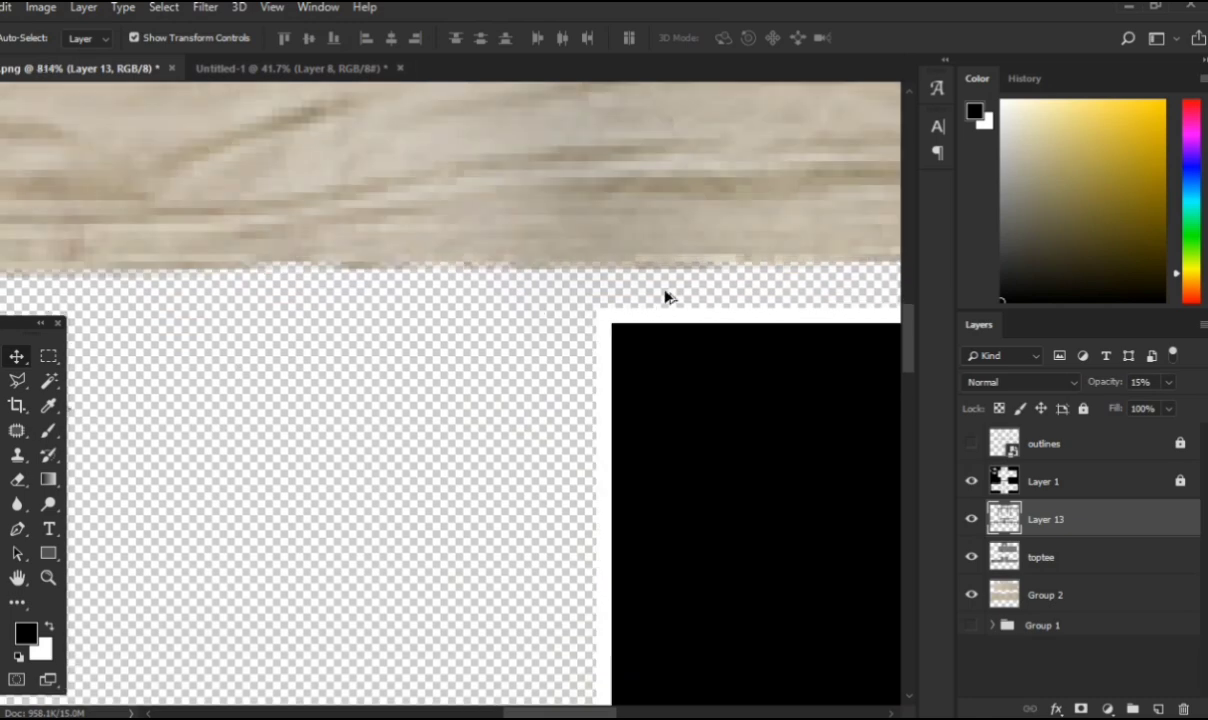
scroll(624, 296, "down", 1)
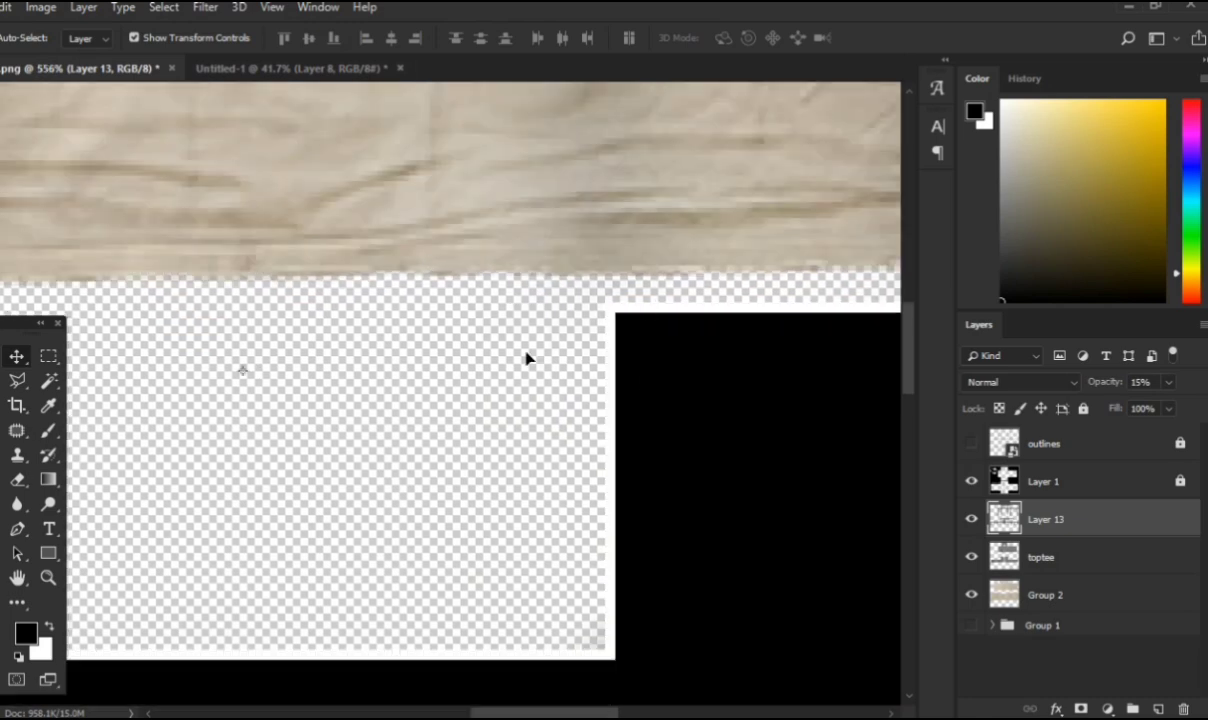
scroll(445, 354, "down", 10)
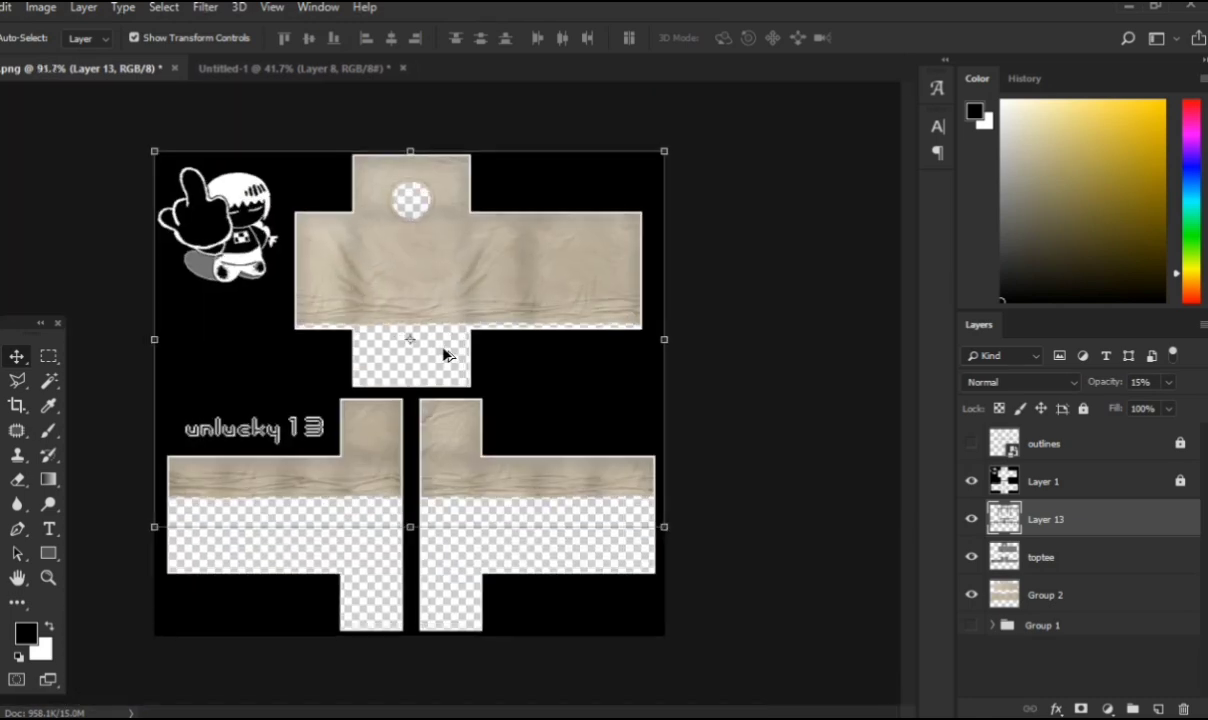
left_click(1158, 708)
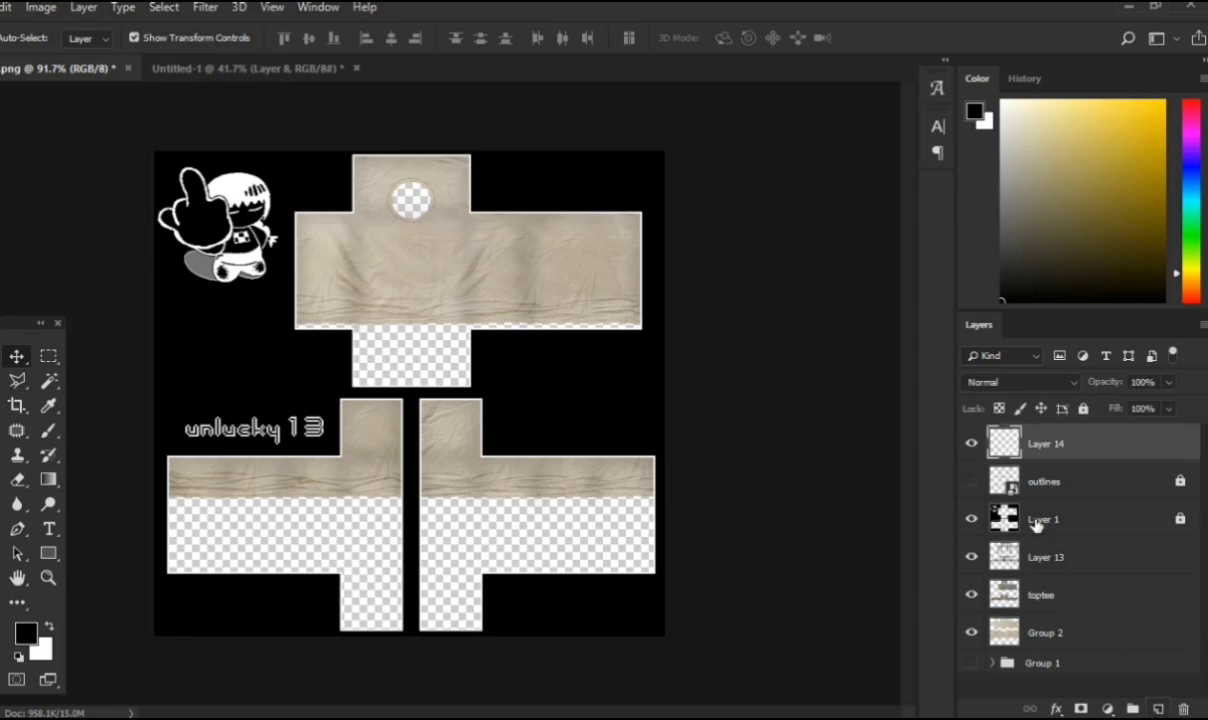
left_click_drag(1067, 579, 1068, 686)
key("b")
left_click_drag(311, 391, 722, 390)
left_click(1164, 101)
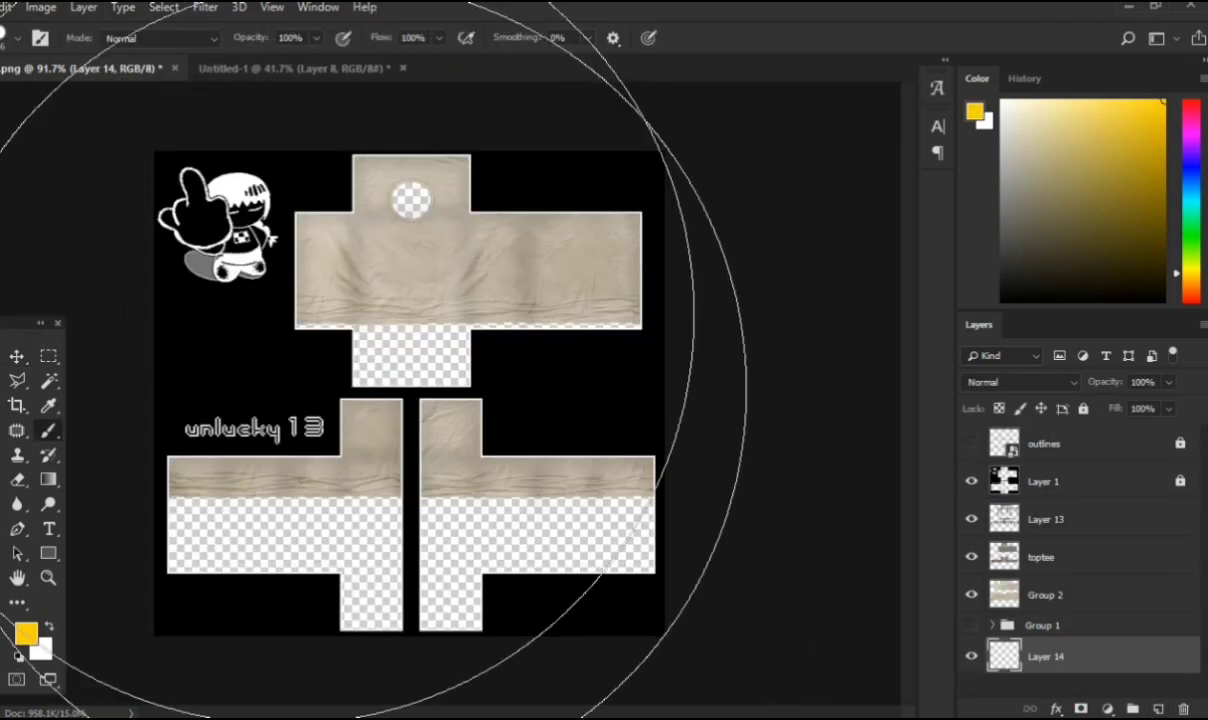
left_click_drag(290, 400, 700, 376)
Step: Inspect the sleeve hems closely against the yellow backdrop and delete the yellow layer
scroll(265, 616, "up", 6)
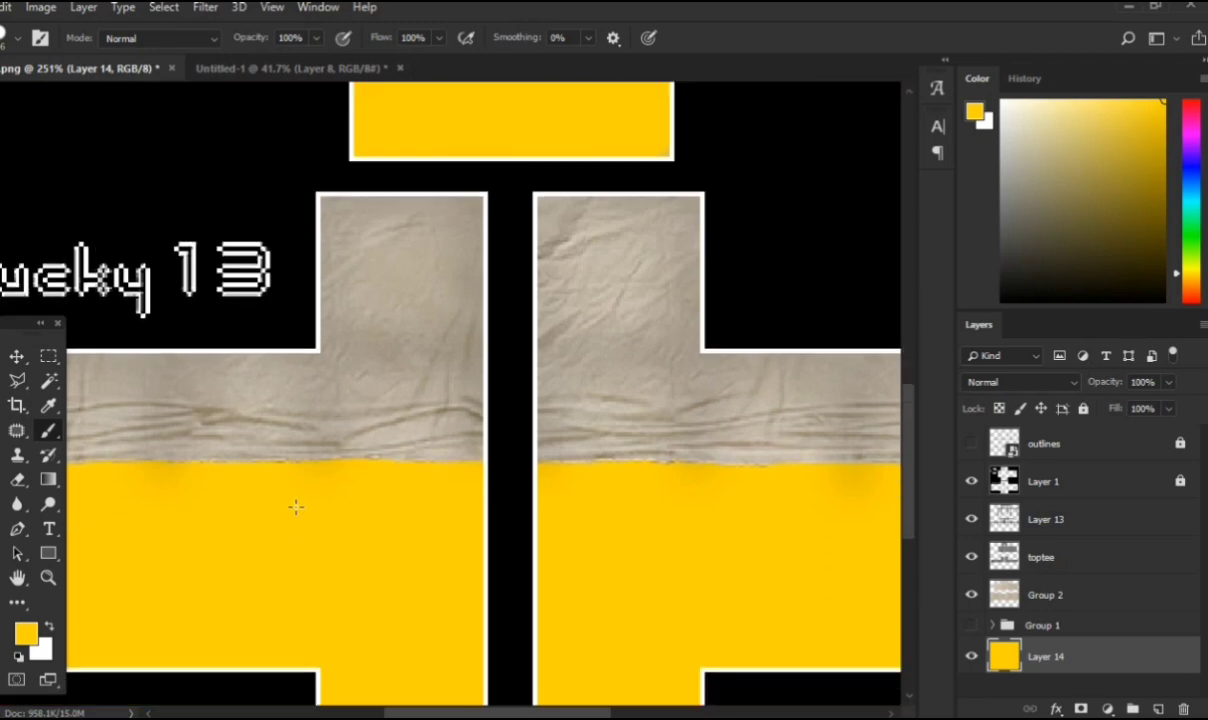
scroll(325, 428, "up", 2)
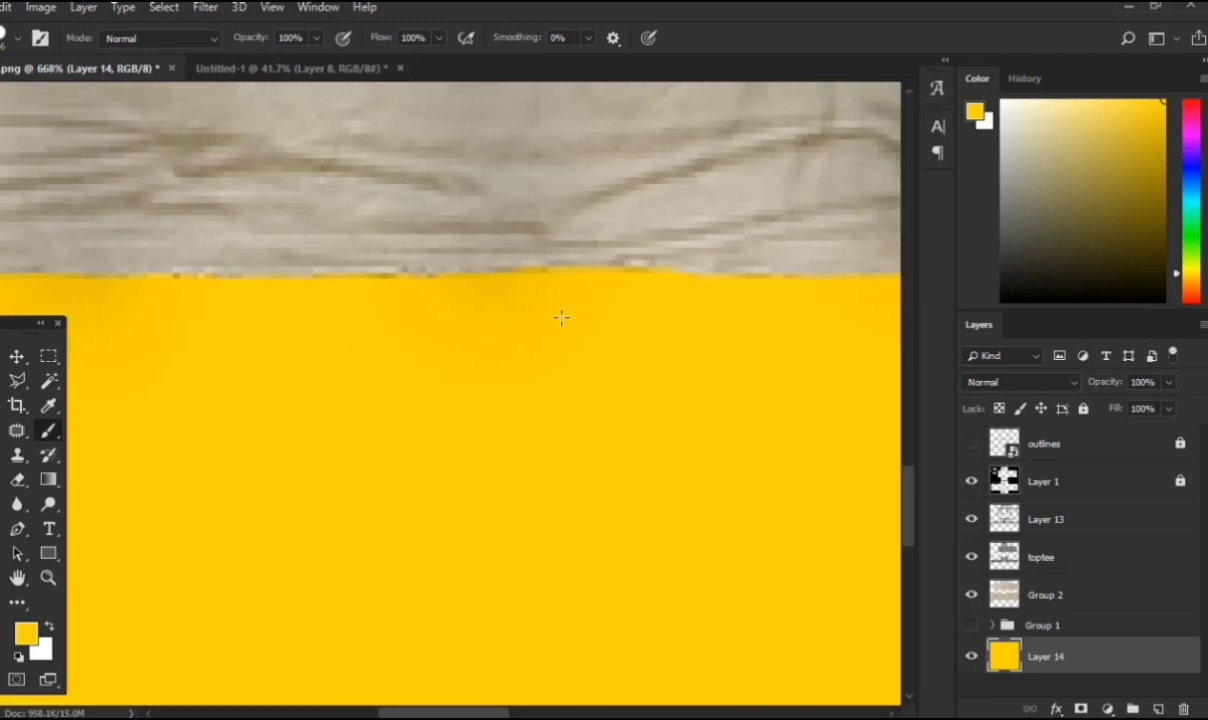
scroll(561, 317, "down", 3)
scroll(561, 318, "down", 5)
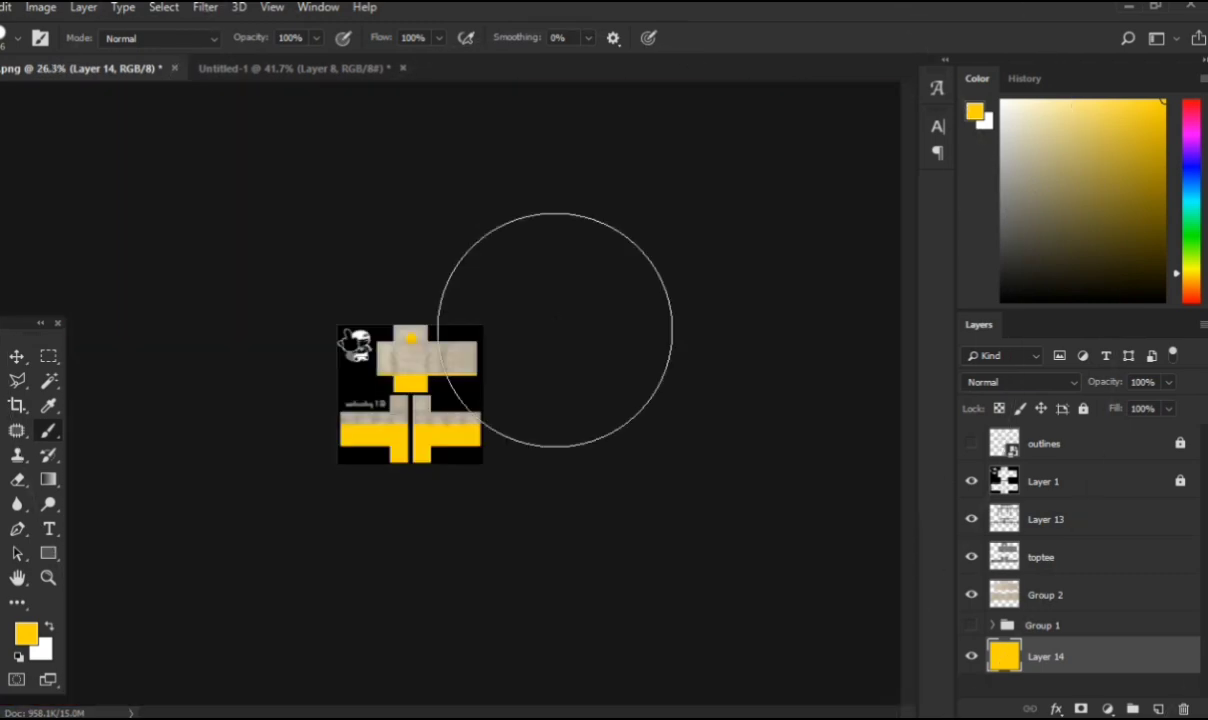
scroll(400, 390, "up", 4)
key("Delete")
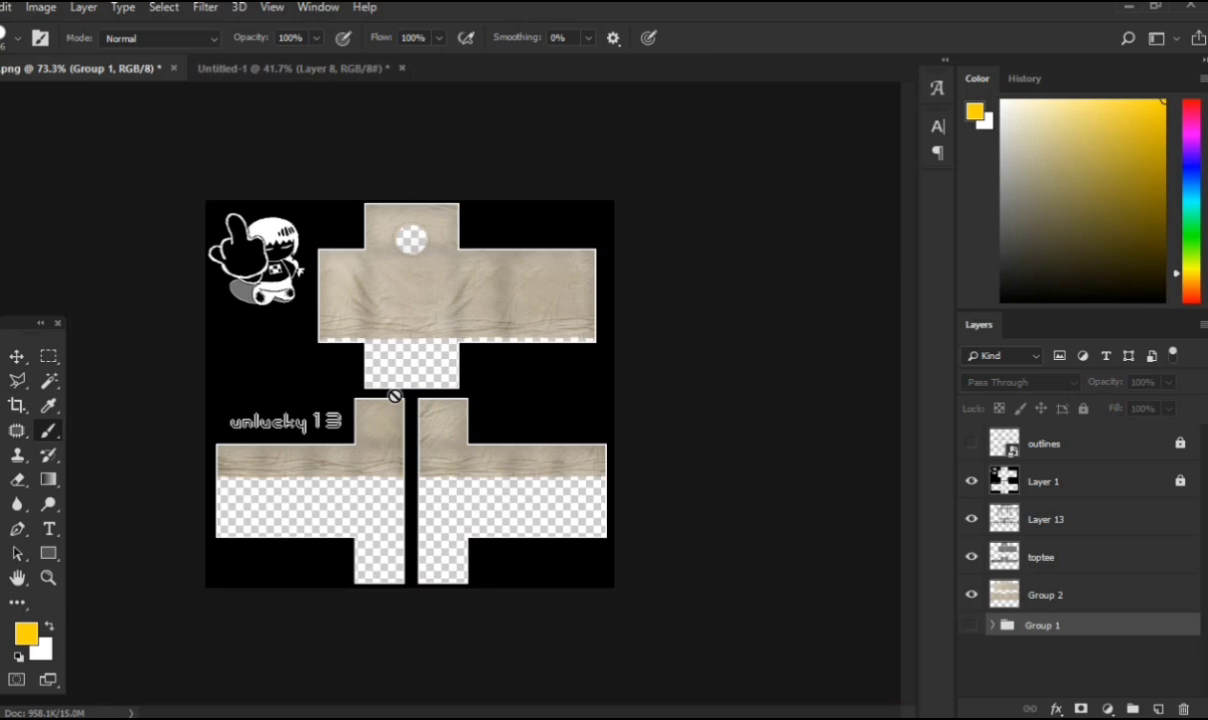
Step: Select Group 2's pixels, invert the selection and use it to trim Layer 13 to the fabric's shape
right_click(1012, 598)
left_click(1040, 266)
key("m")
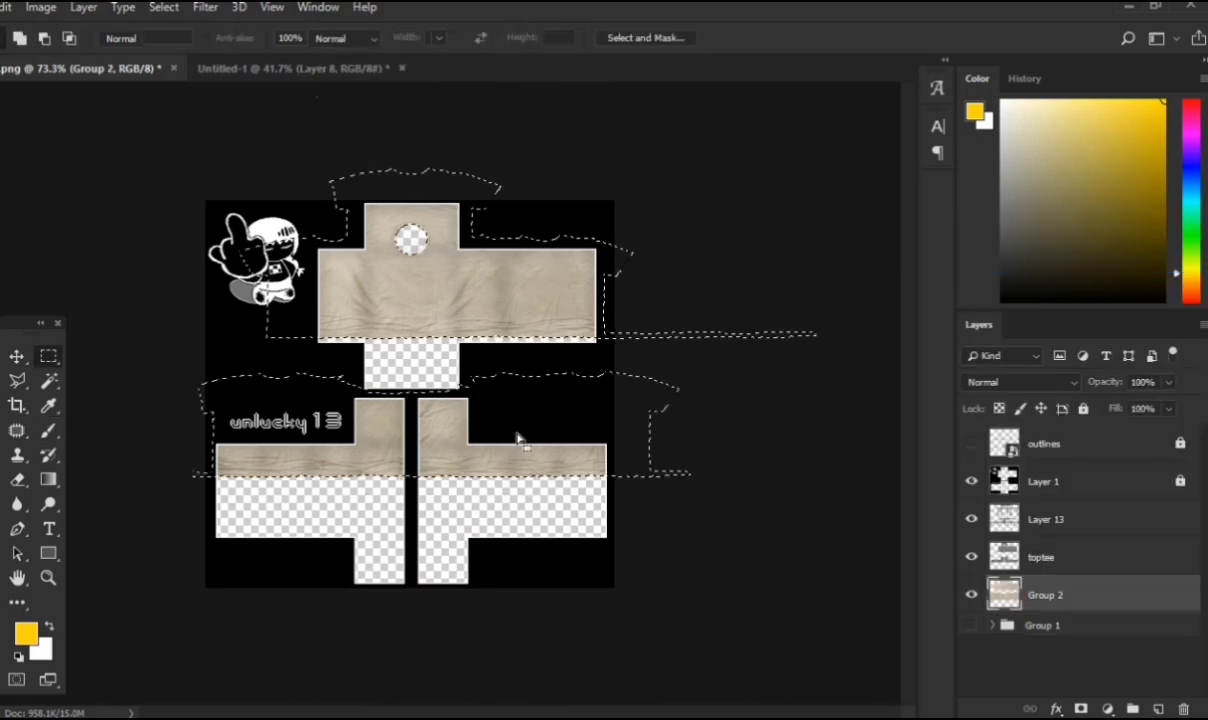
right_click(518, 440)
left_click(588, 101)
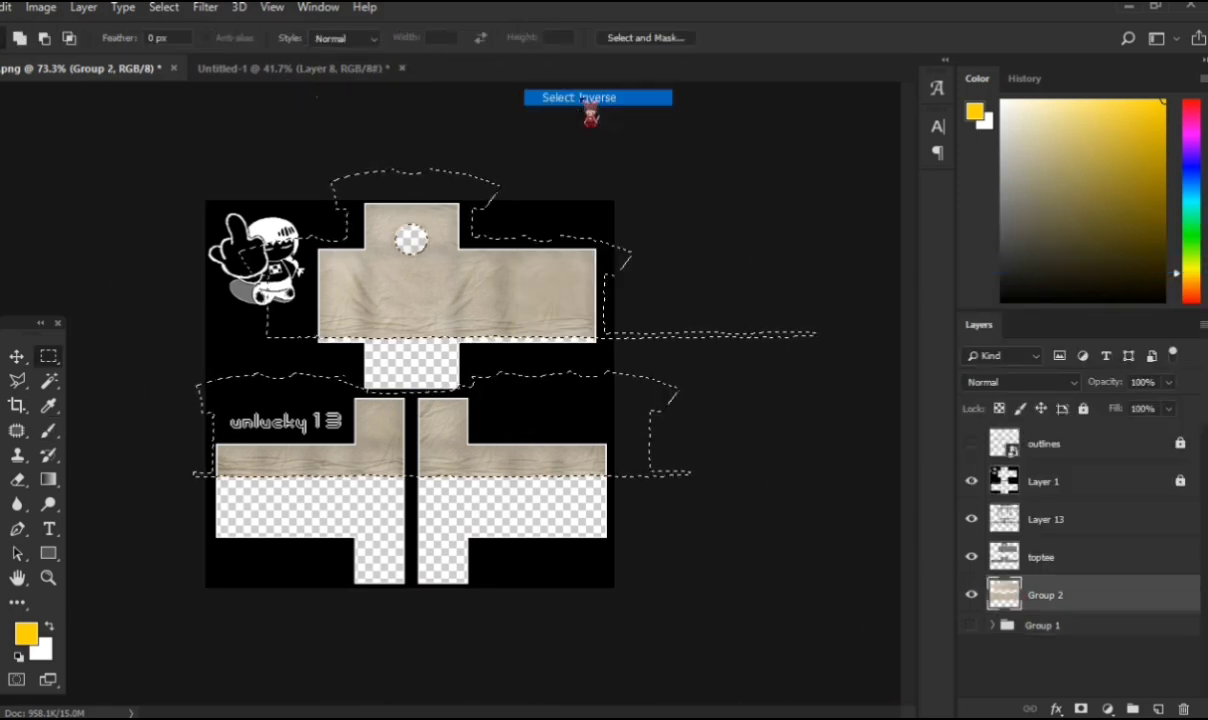
left_click(1072, 535)
key("1")
key("5")
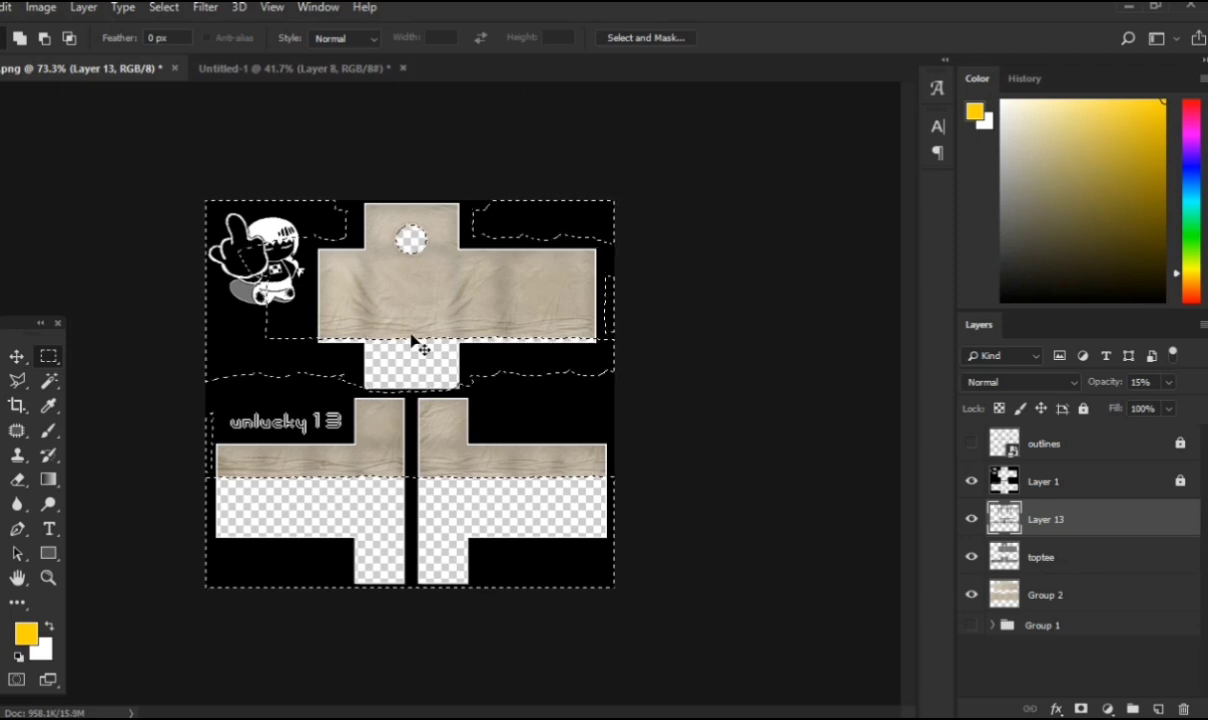
key("ctrl+plus")
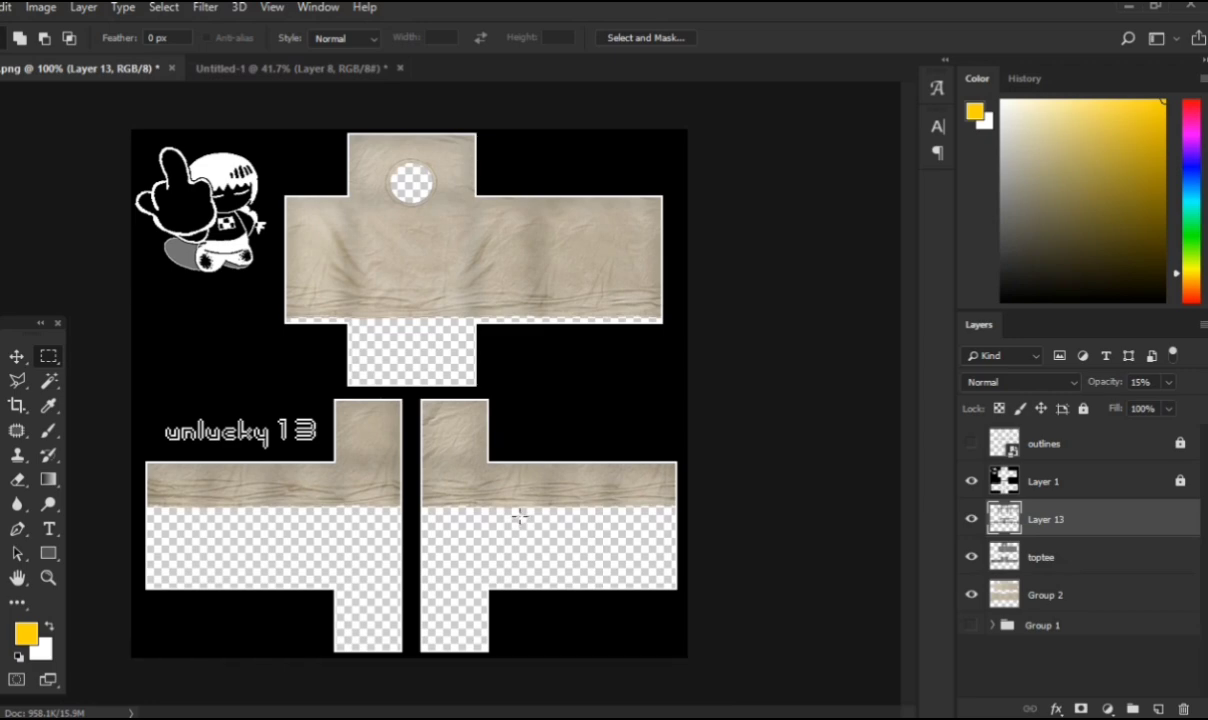
Step: Add a new layer above Layer 13 and prepare a 15-pixel brush with white as the painting colour
left_click(1157, 709)
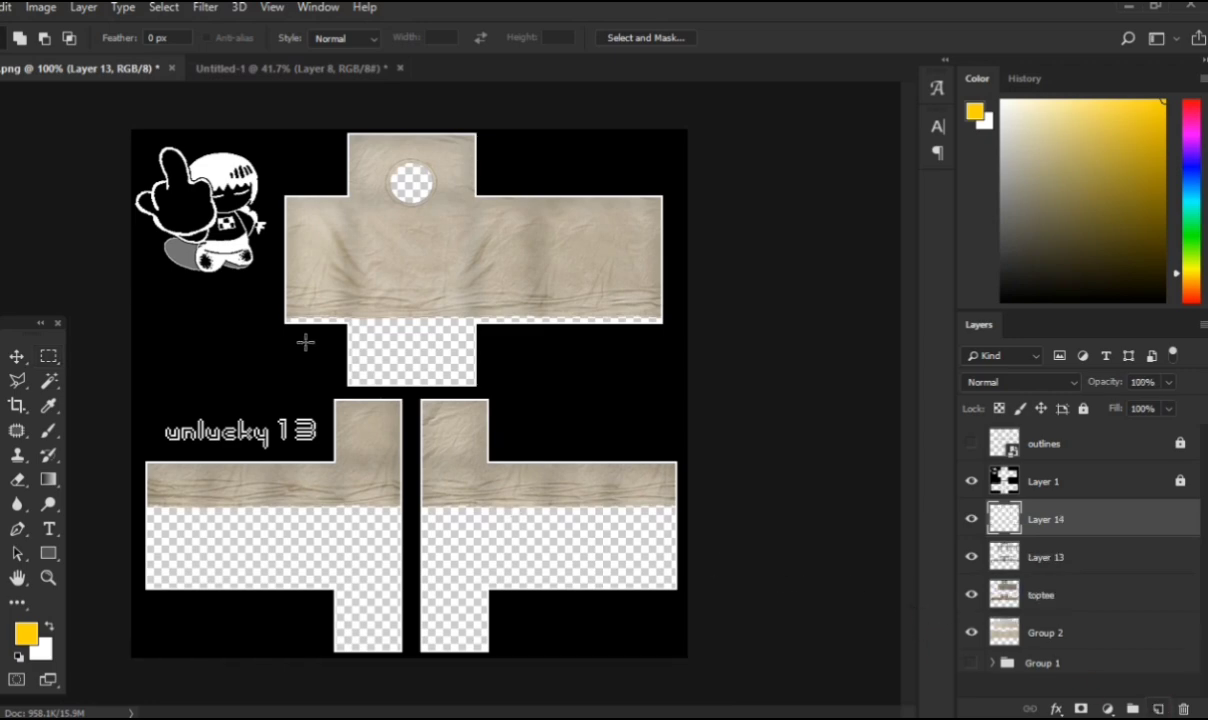
key("b")
right_click(518, 323, "alt")
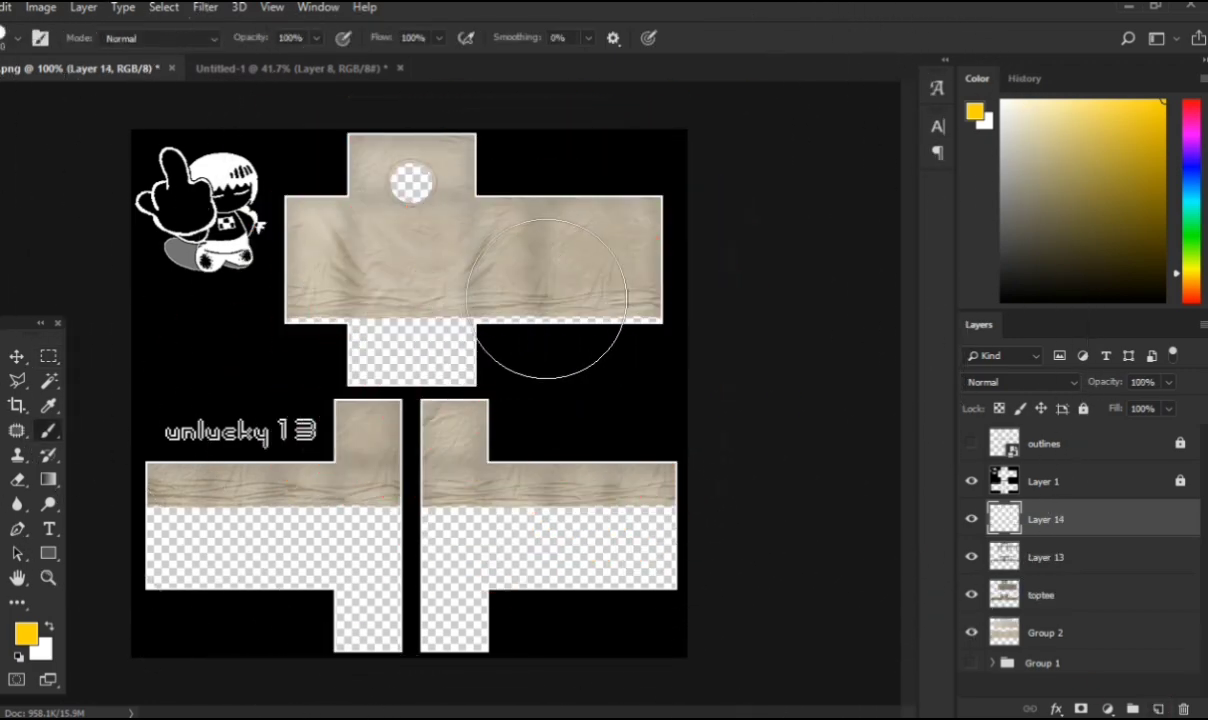
right_click(562, 295)
left_click_drag(763, 319, 624, 328)
type("15")
mouse_move(406, 274)
left_mouse_down()
mouse_move(461, 253)
mouse_move(394, 279)
left_mouse_up()
key("ctrl+z")
left_click_drag(1051, 177, 960, 96)
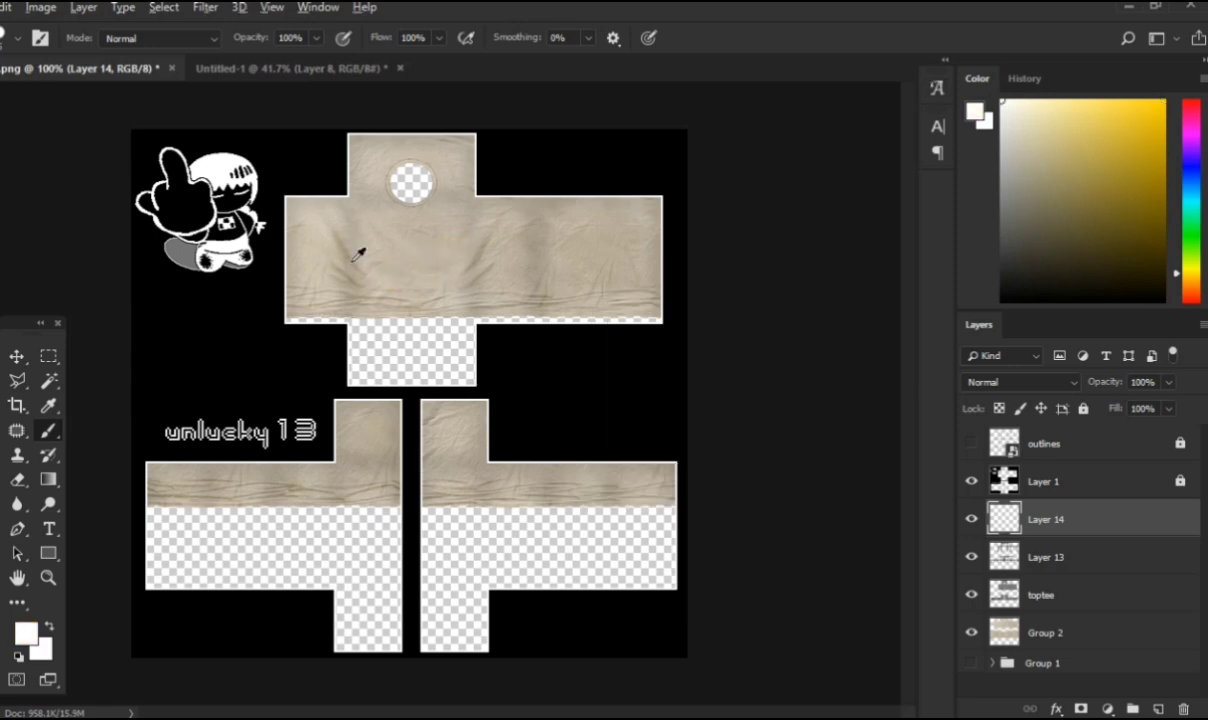
Step: Paint white highlight spots on the torso's leftmost side panel and front panel
scroll(357, 255, "up", 1)
left_click_drag(288, 186, 303, 201)
left_click(286, 233)
left_click_drag(302, 250, 292, 283)
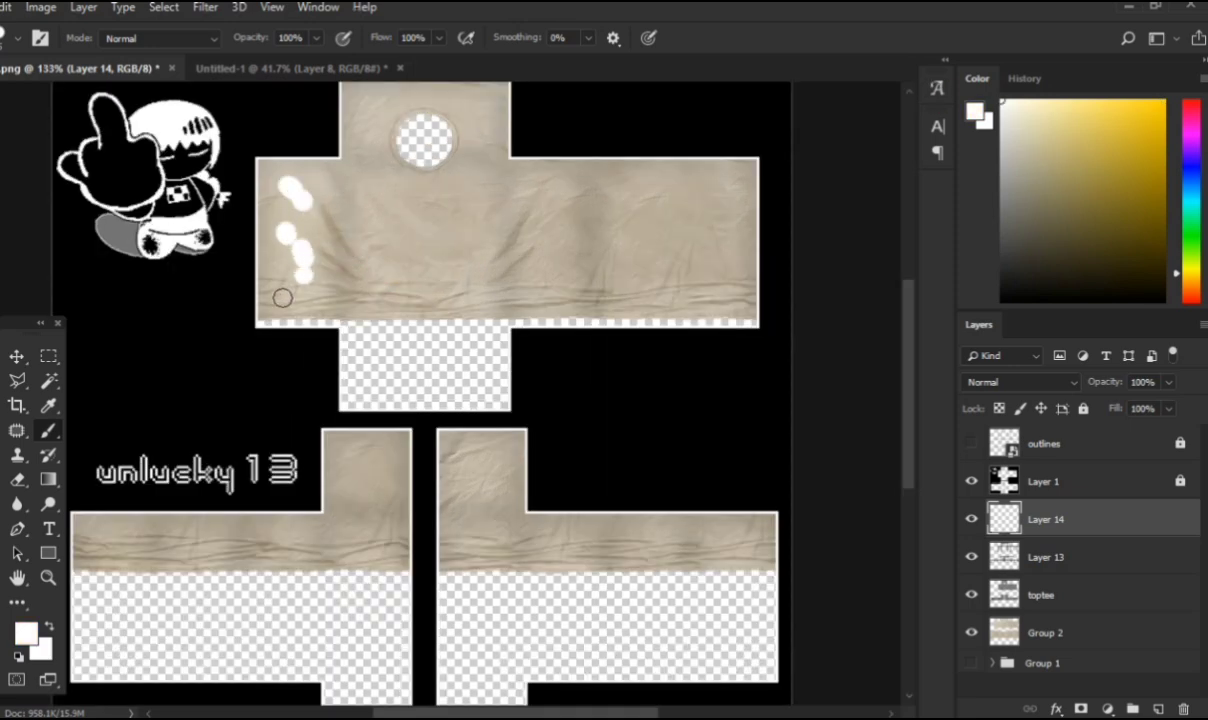
left_click_drag(393, 201, 462, 210)
mouse_move(454, 237)
left_mouse_down()
mouse_move(410, 243)
mouse_move(392, 276)
left_mouse_up()
left_click_drag(434, 285, 466, 286)
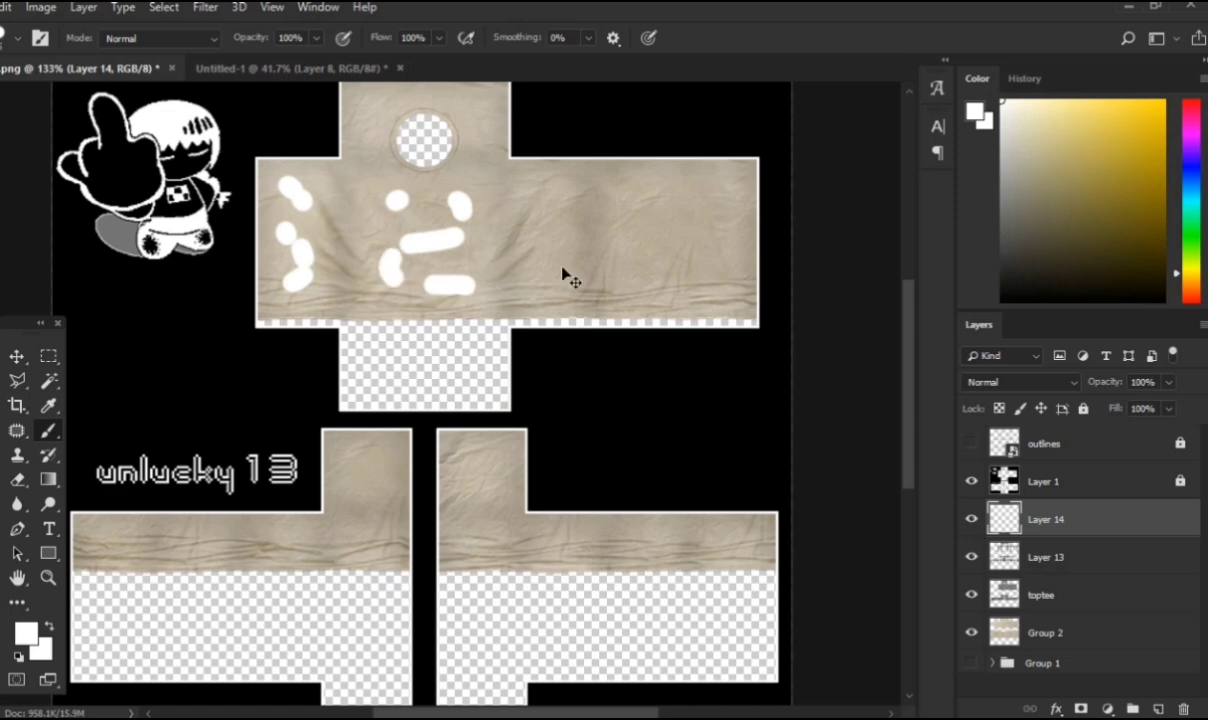
Step: Paint white highlight spots on the torso's other side panel, the back panel and the shoulder area around the neck hole
scroll(564, 272, "right", 1)
left_click_drag(464, 219, 481, 281)
scroll(547, 272, "right", 3)
mouse_move(515, 194)
left_mouse_down()
mouse_move(547, 213)
mouse_move(577, 272)
left_mouse_up()
left_click(589, 194)
left_click(506, 234)
scroll(399, 275, "left", 2)
scroll(337, 262, "up", 3)
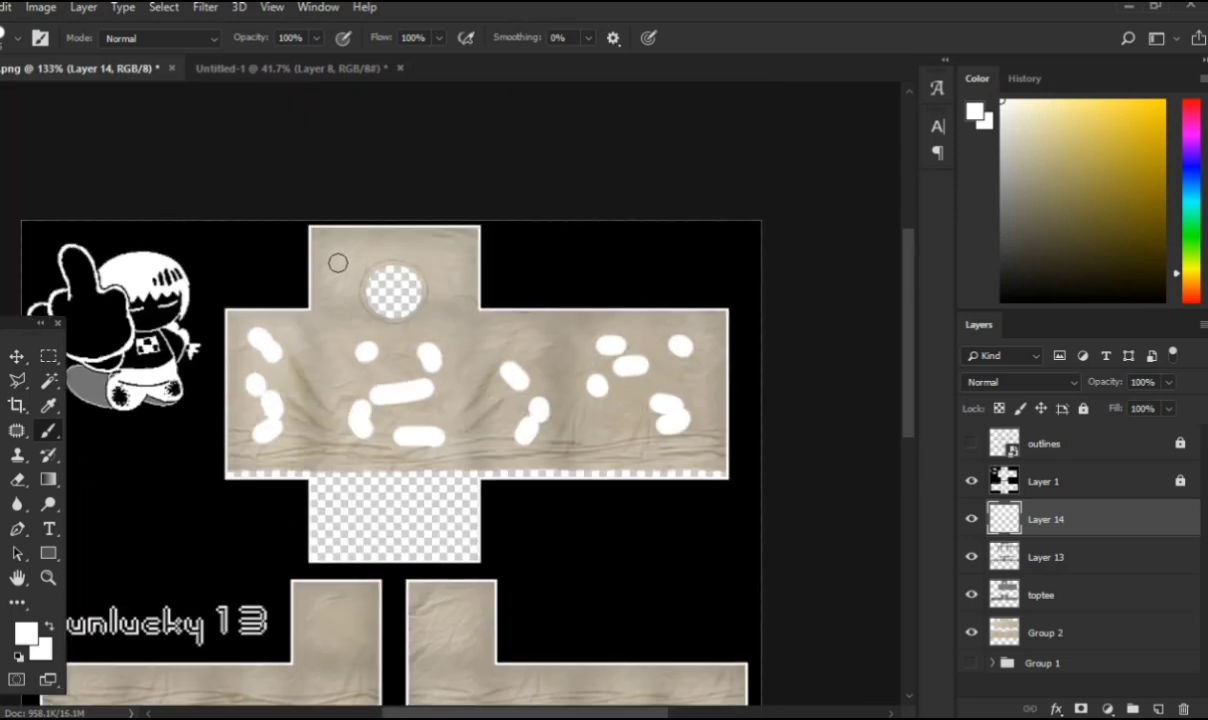
scroll(395, 480, "down", 5)
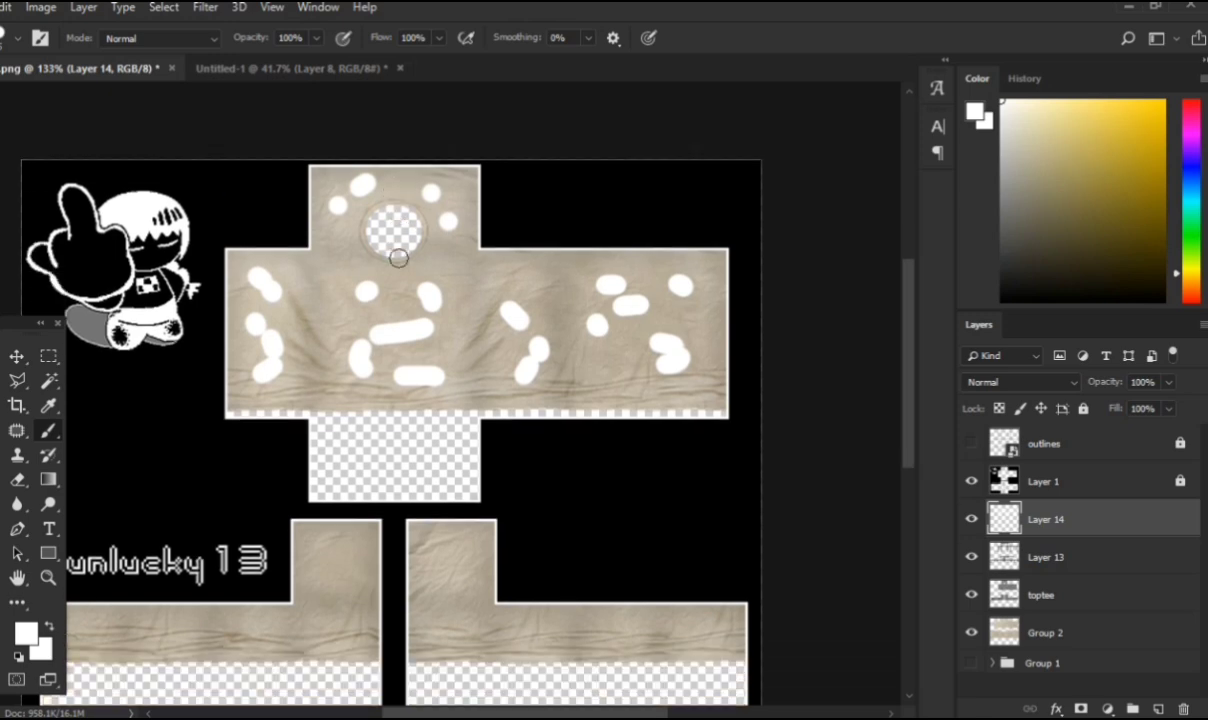
Step: Paint a white highlight spot on each panel of the left-hand sleeve, showing the outlines layer as a guide
scroll(395, 480, "left", 3)
left_click_drag(440, 447, 472, 448)
left_click_drag(455, 378, 458, 395)
left_click_drag(371, 453, 358, 456)
scroll(372, 460, "left", 2)
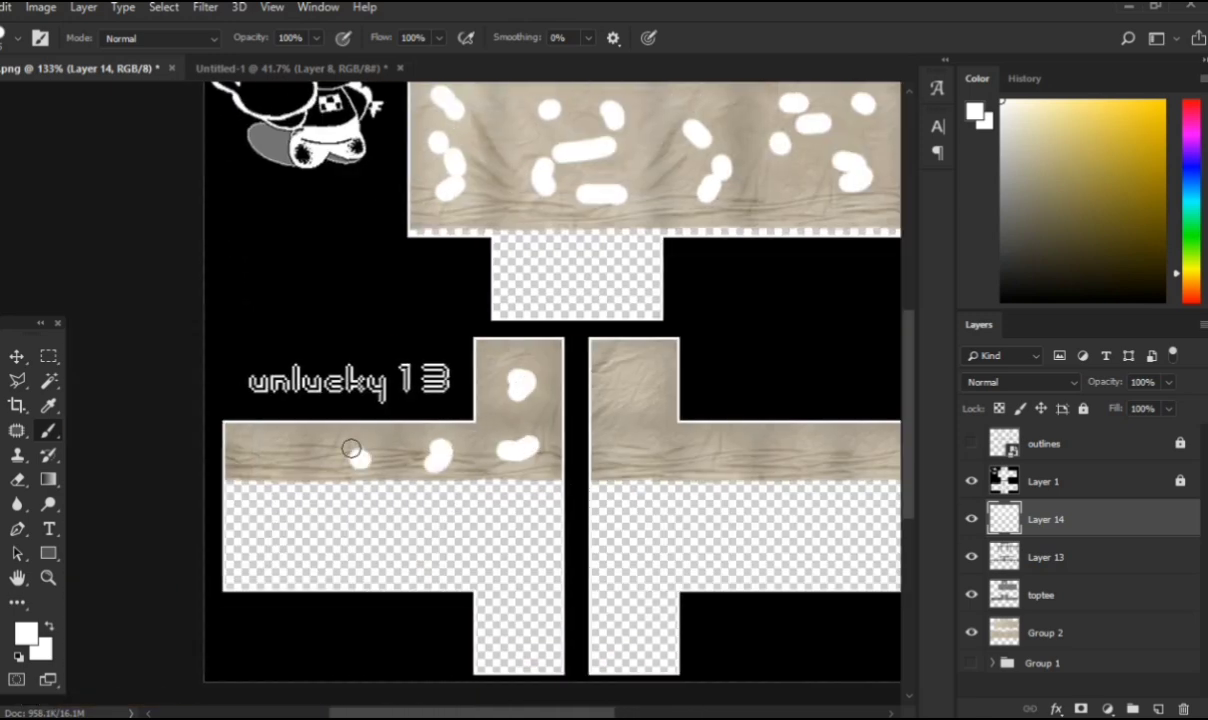
scroll(250, 463, "right", 1)
key("ctrl+z")
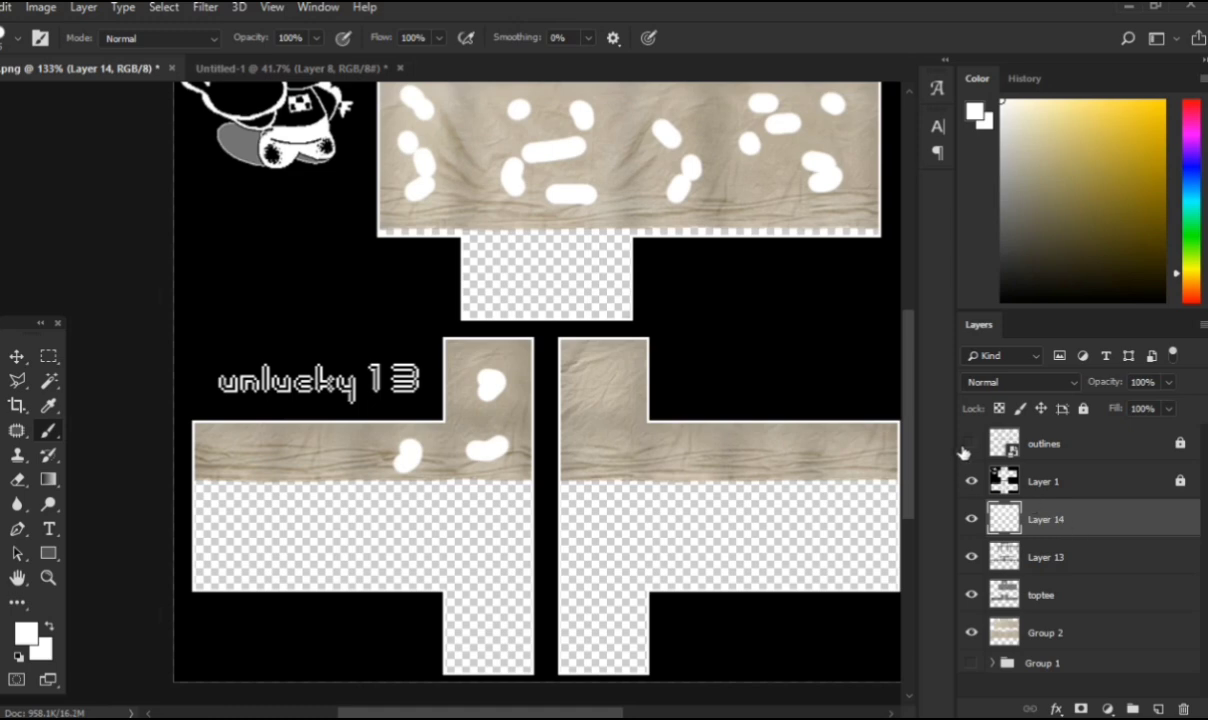
scroll(767, 432, "right", 2)
scroll(150, 452, "left", 2)
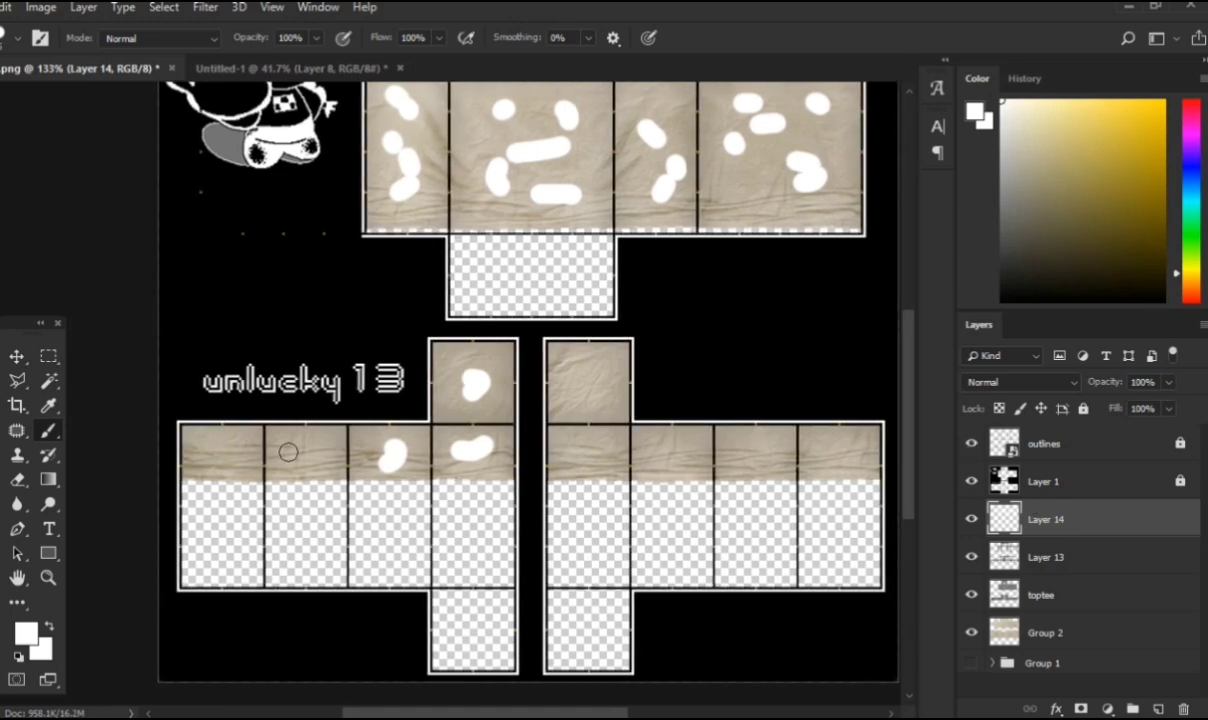
left_click_drag(291, 448, 310, 458)
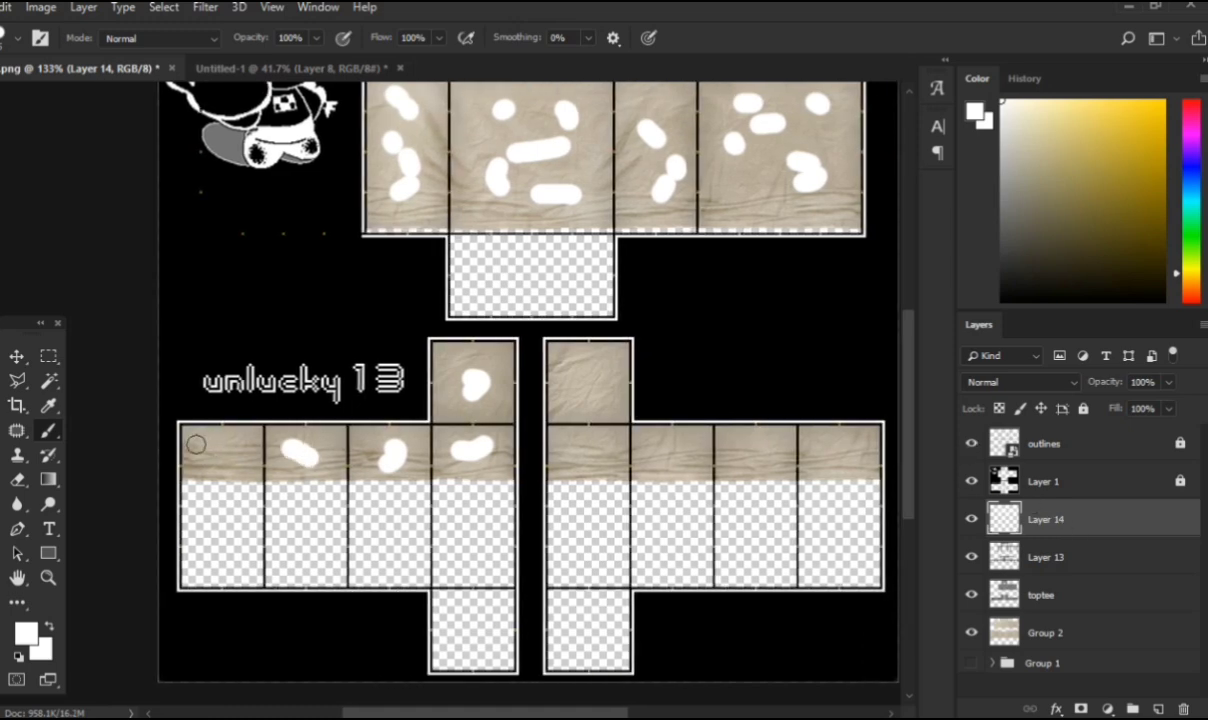
left_click_drag(212, 448, 220, 455)
Step: Paint a white highlight spot on each fabric panel of the right-hand sleeve
scroll(404, 475, "right", 2)
scroll(572, 488, "left", 2)
scroll(507, 394, "right", 2)
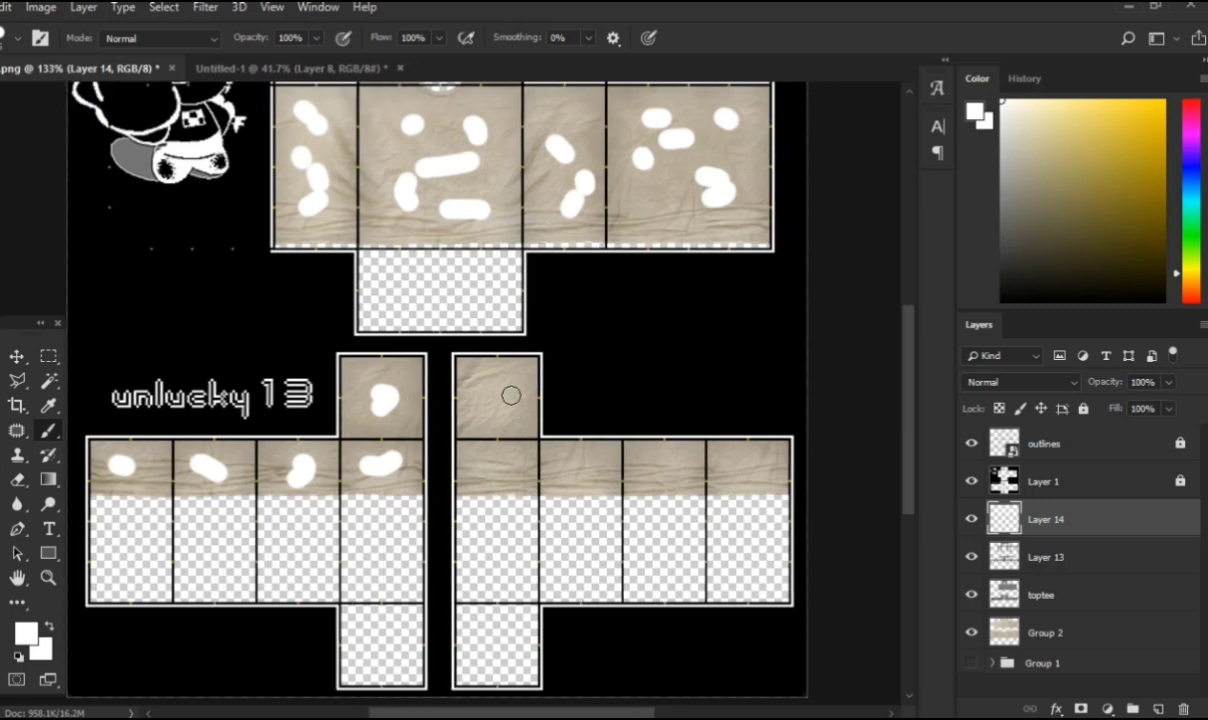
left_click_drag(505, 392, 486, 410)
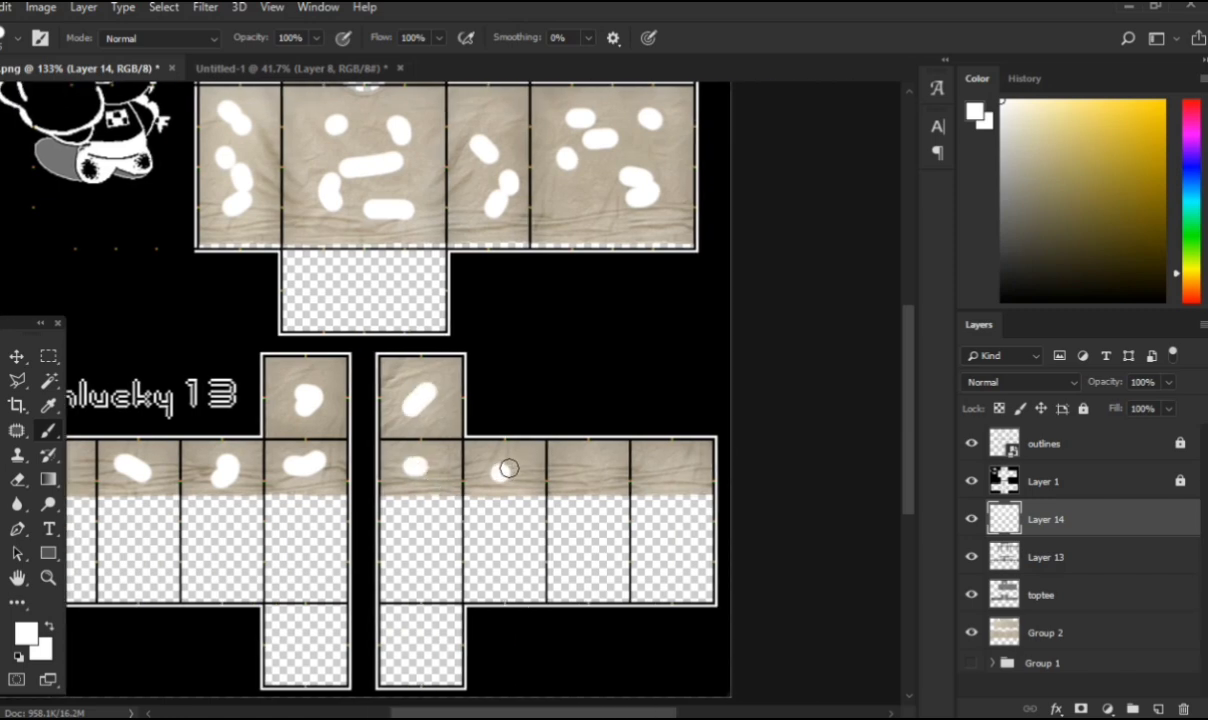
scroll(539, 476, "right", 2)
left_click_drag(510, 463, 606, 472)
scroll(390, 376, "down", 7)
scroll(410, 245, "up", 5)
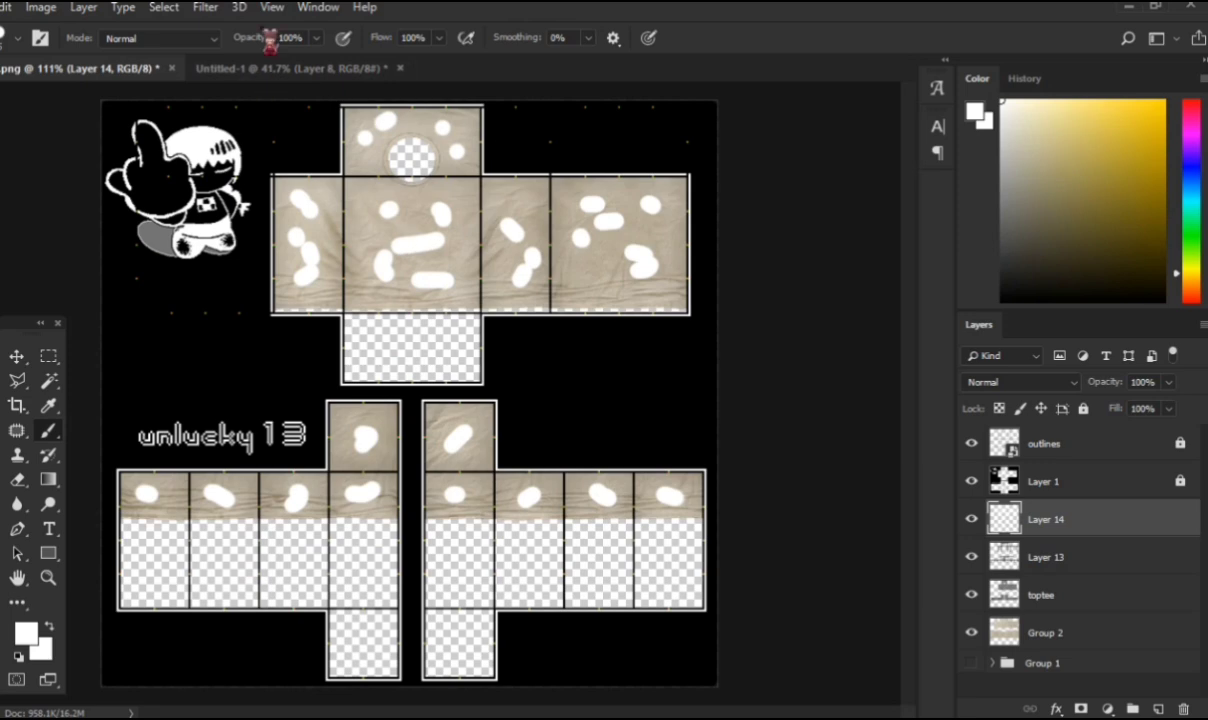
Step: Apply a Gaussian Blur with a radius of 10 pixels to the white highlights on Layer 14
left_click(204, 8)
mouse_move(244, 225)
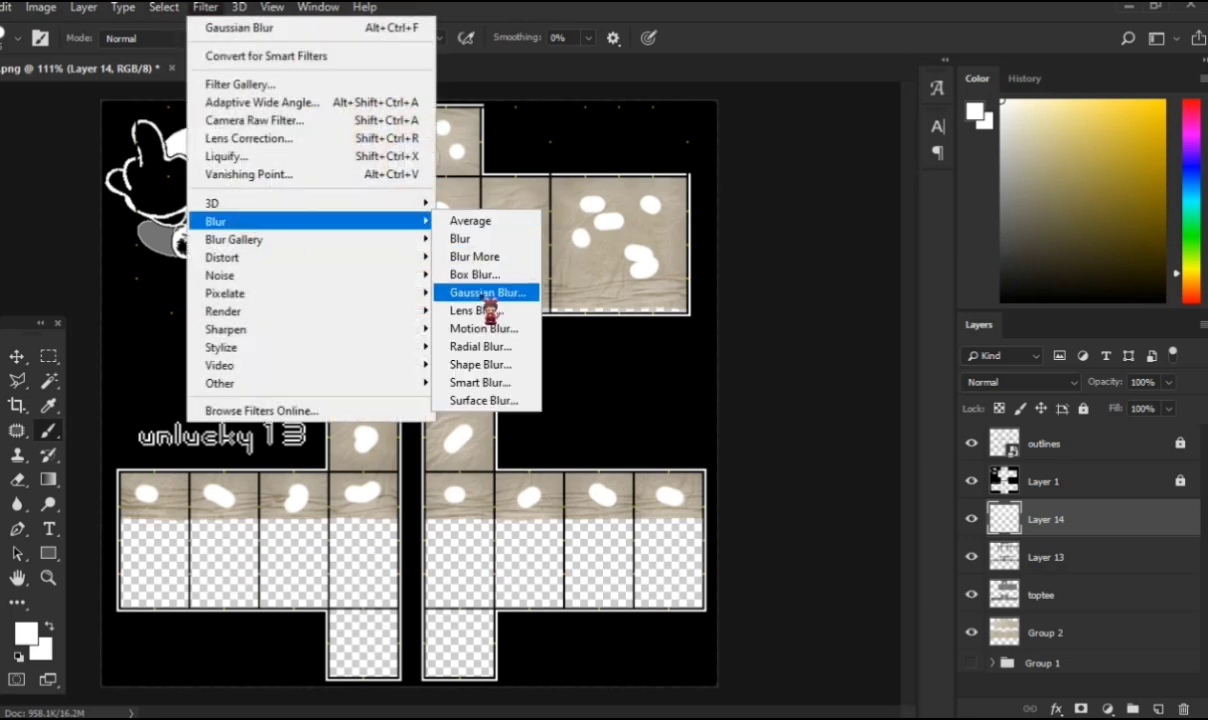
left_click(488, 294)
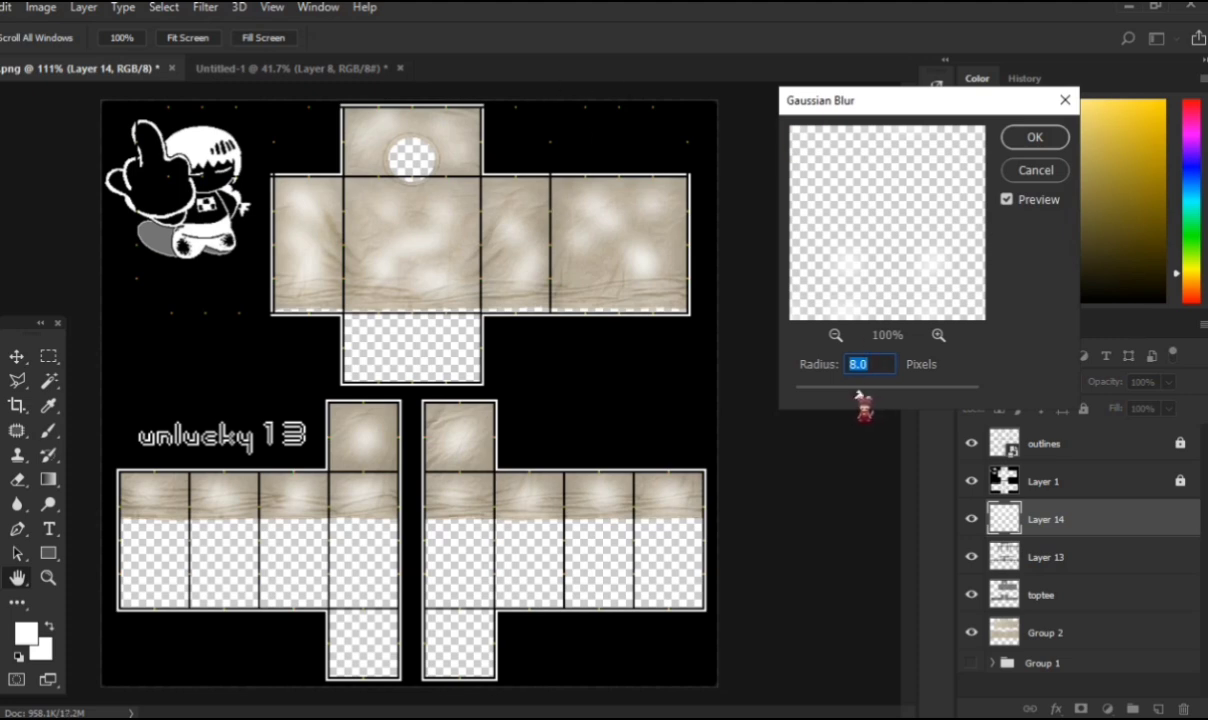
type("10")
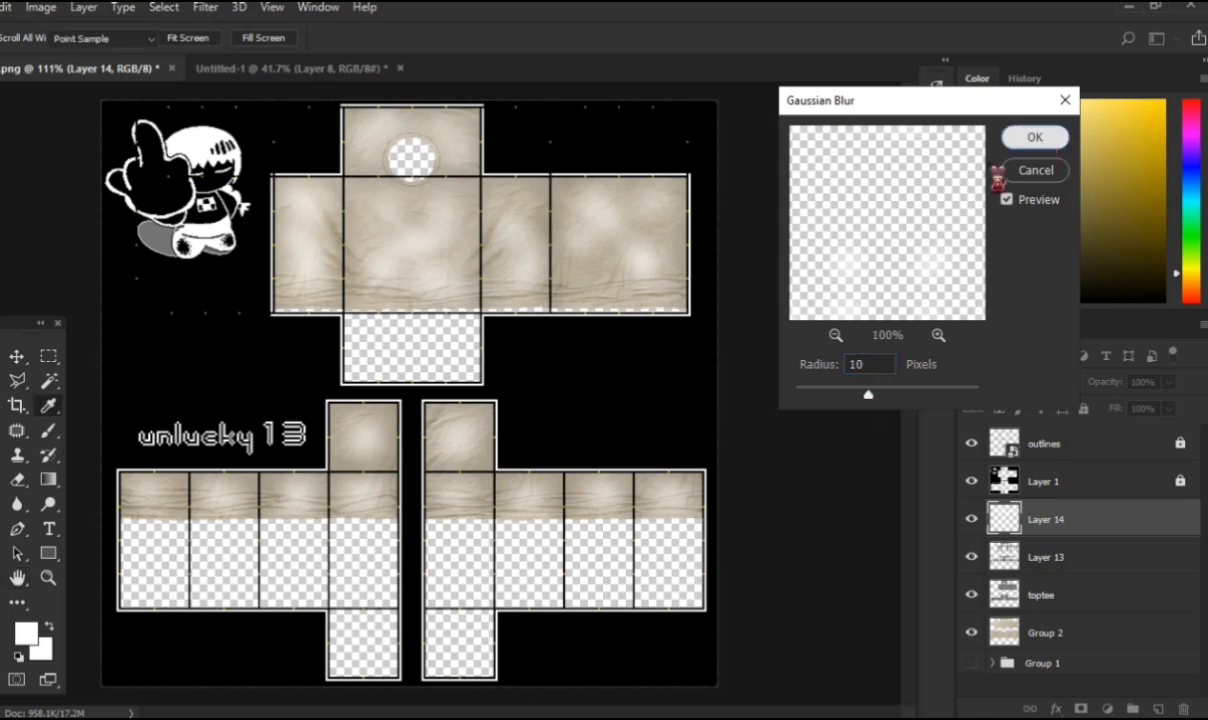
left_click(1030, 140)
Step: Reduce Layer 14's opacity to 15% and toggle its visibility to judge the highlights
key("b")
left_click(1168, 382)
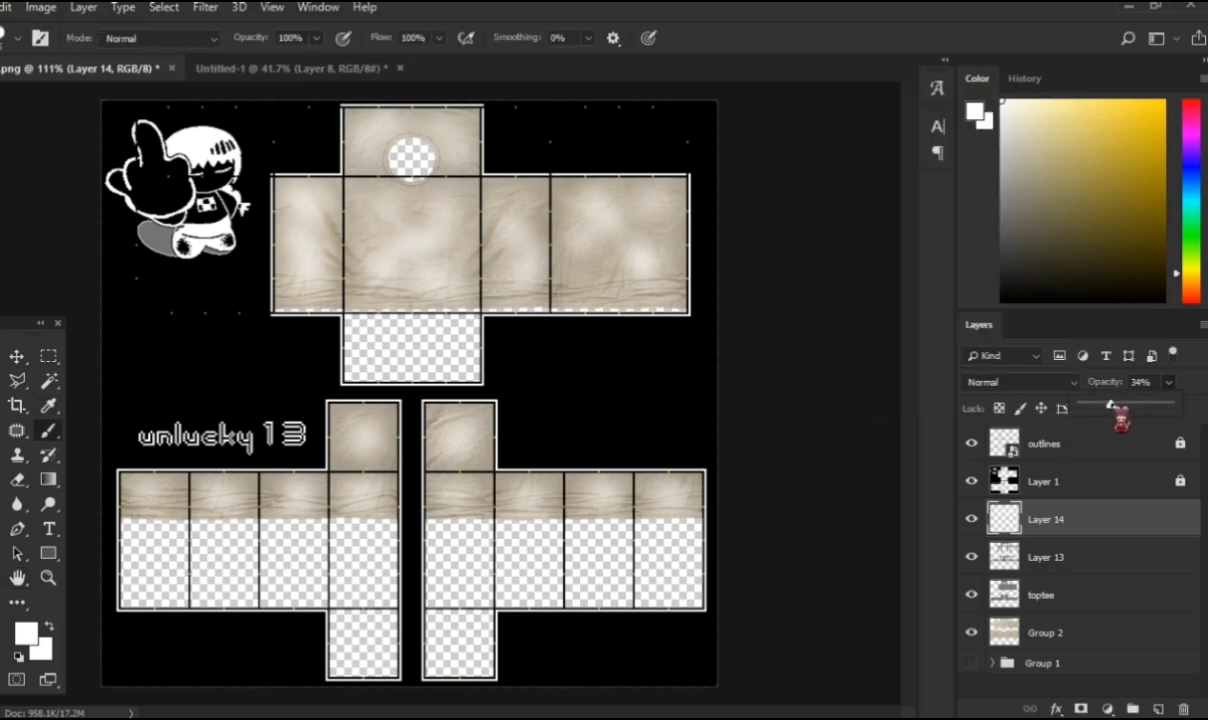
left_click_drag(1175, 403, 1102, 405)
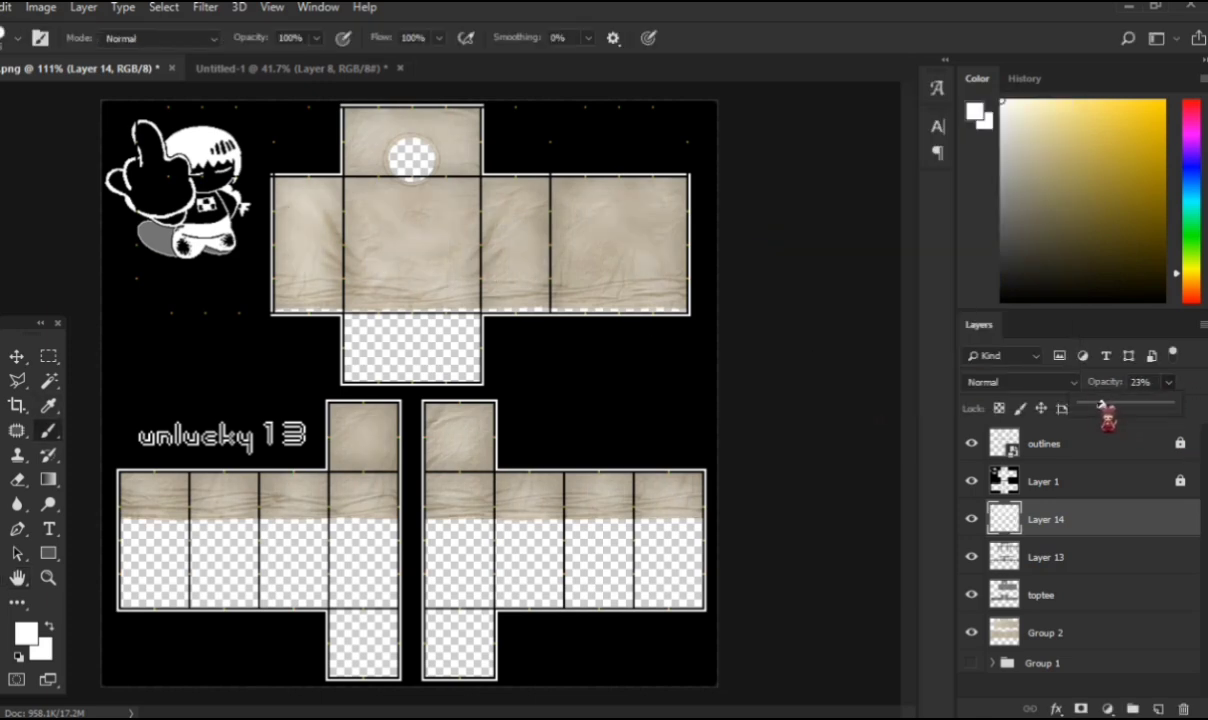
left_click(967, 518)
left_click(967, 518)
left_click(967, 518)
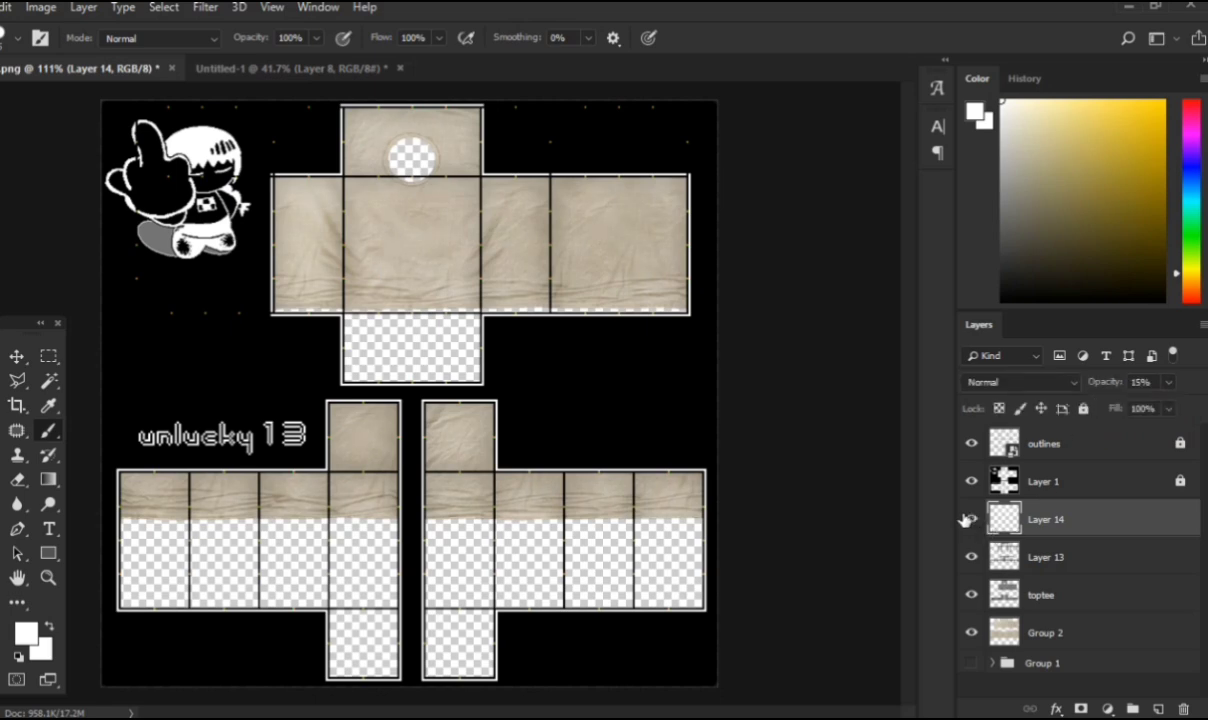
Step: Set Layer 14's opacity to 24% and hide the outlines layer
left_click(1168, 382)
left_click_drag(1142, 405, 1136, 405)
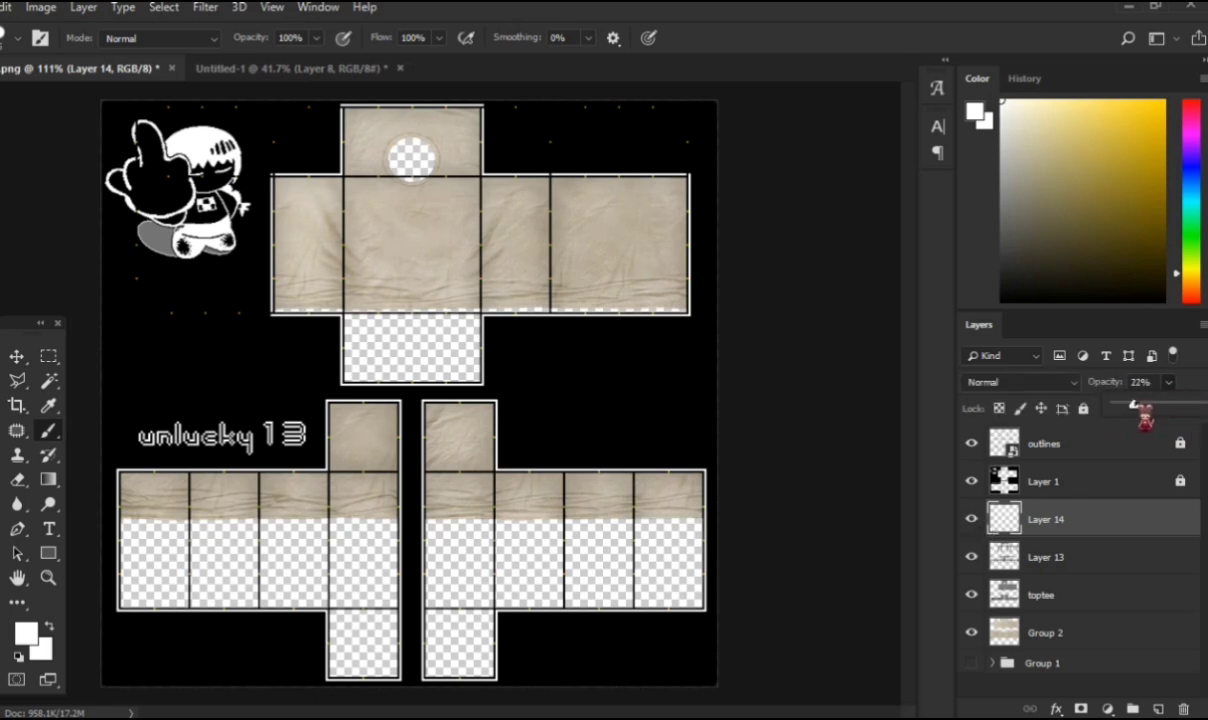
left_click(969, 519)
left_click(969, 519)
left_click(968, 519)
left_click(972, 520)
left_click(973, 521)
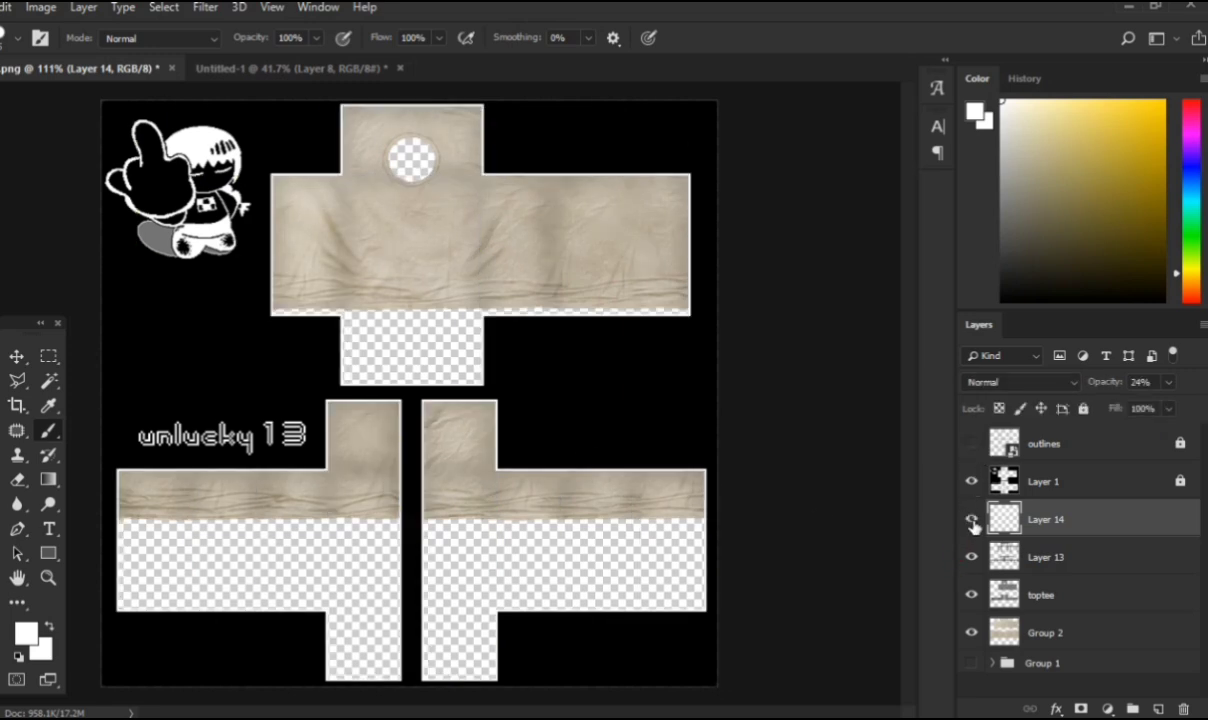
Step: Compare the shirt with and without Layer 14's highlights by toggling the layer's visibility
left_click(974, 524)
left_click(973, 522)
left_click(972, 521)
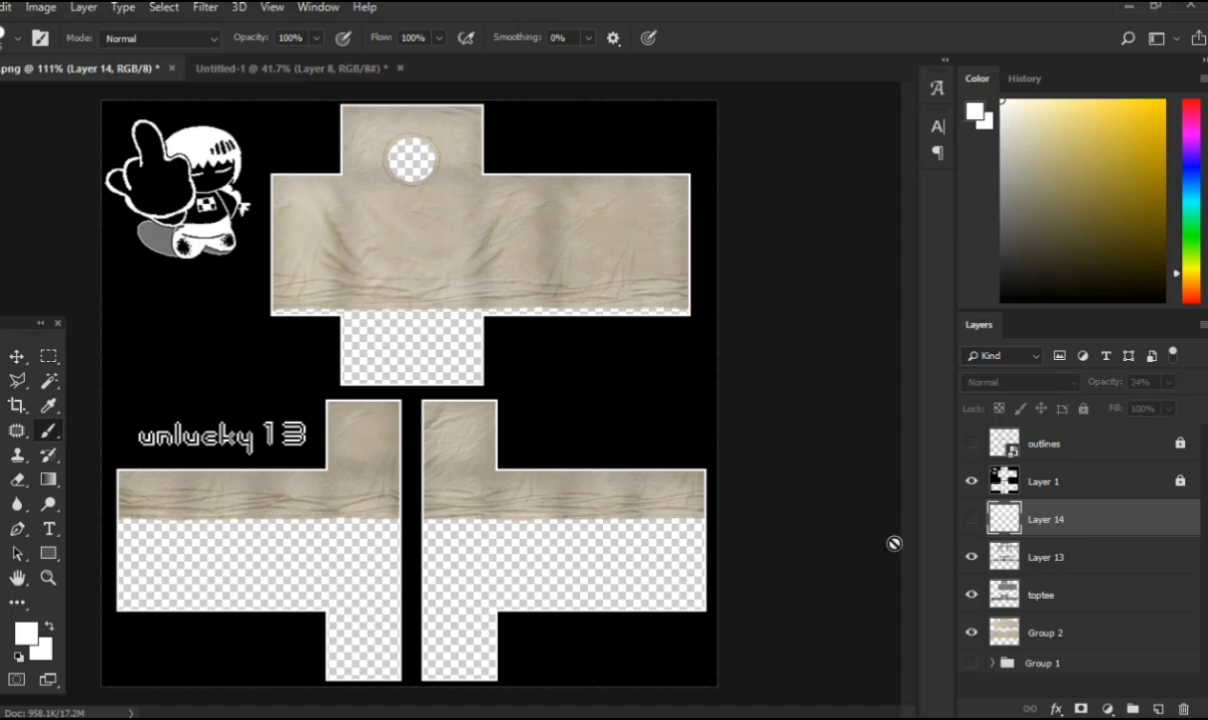
left_click(972, 520)
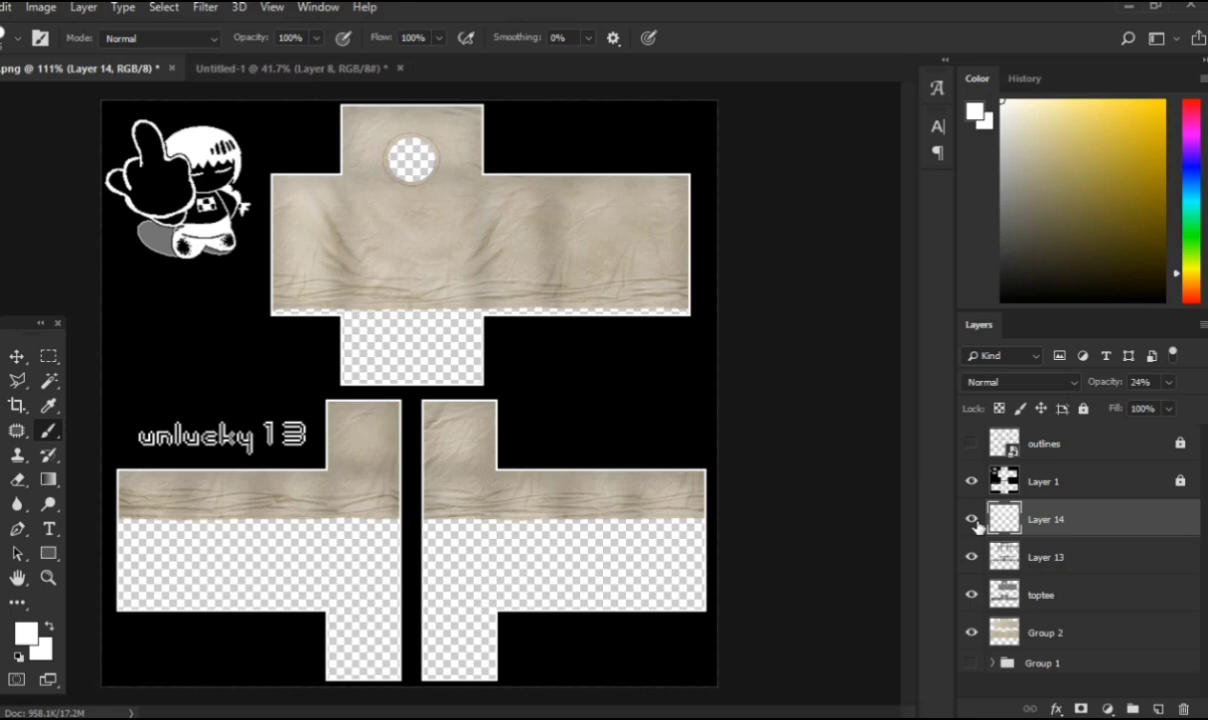
left_click(972, 520)
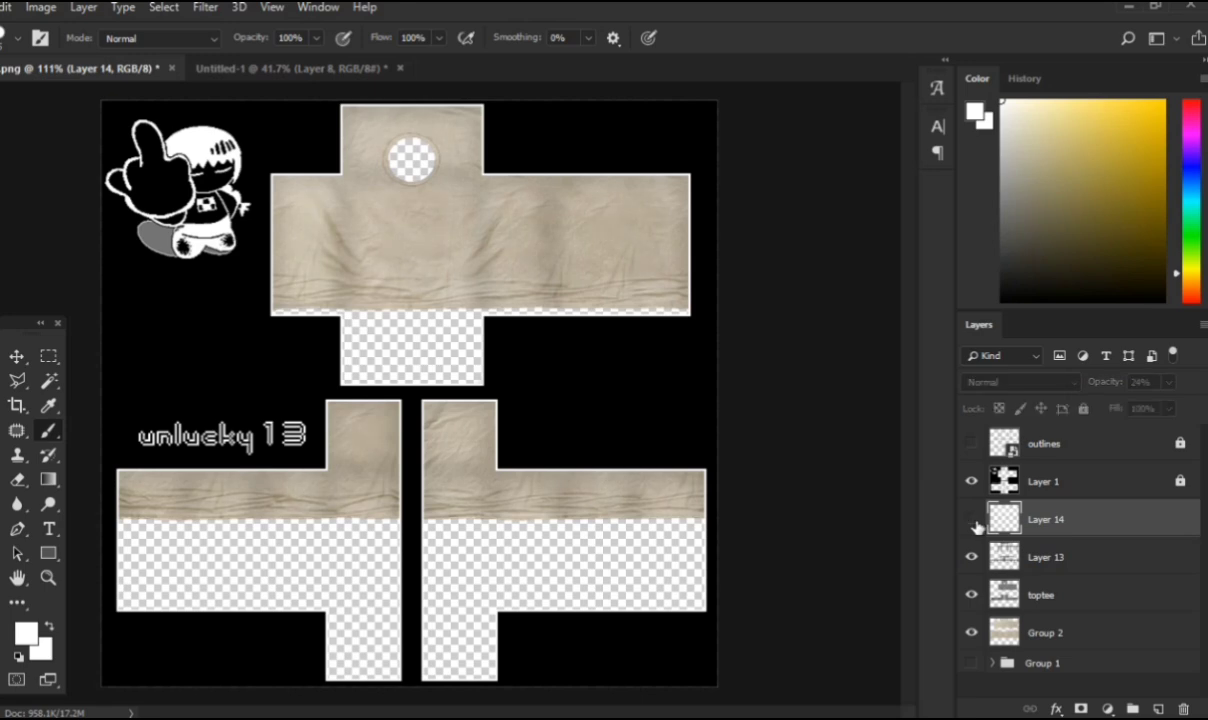
scroll(471, 367, "down", 2)
scroll(467, 370, "up", 2)
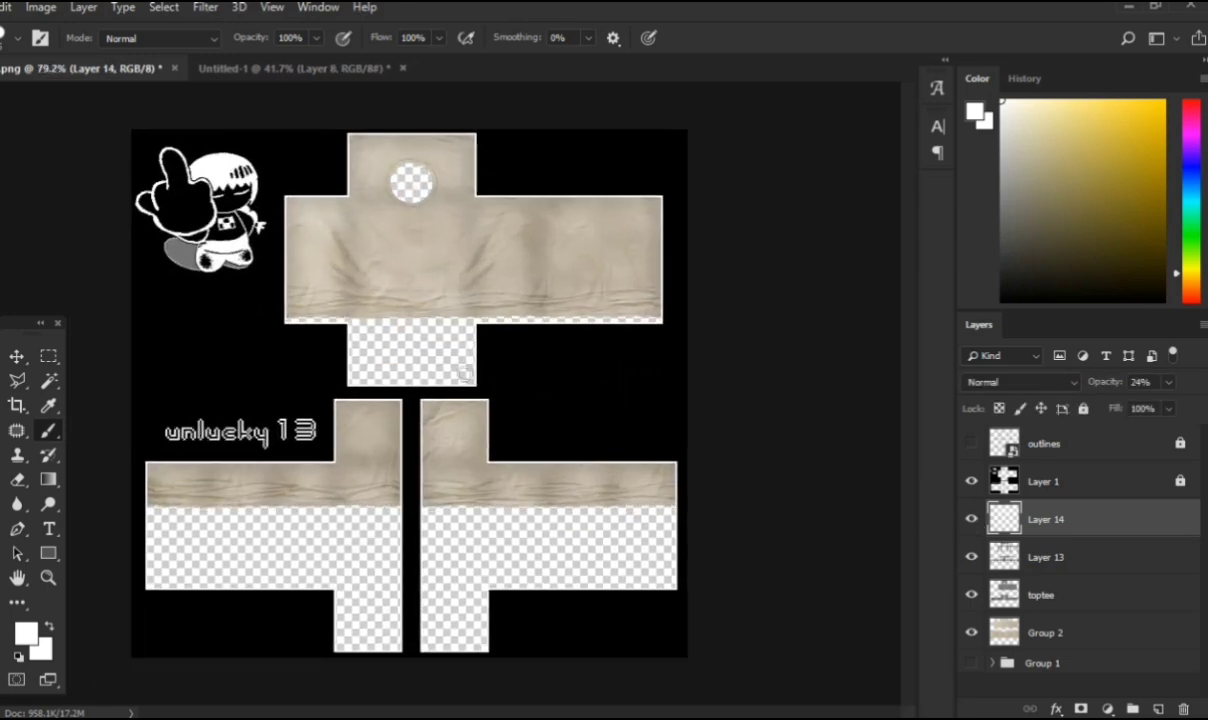
Step: Apply a Smart Sharpen filter to the Group 2 fabric texture layer
left_click(1060, 628)
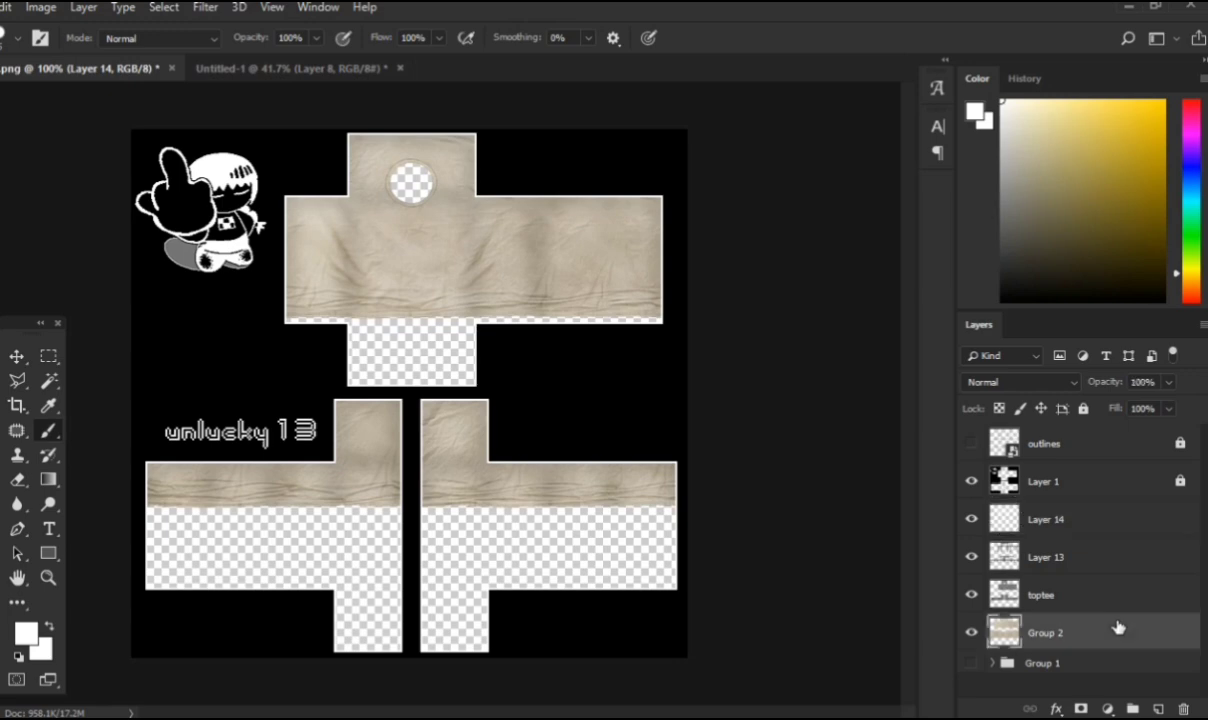
left_click(210, 9)
left_click(215, 12)
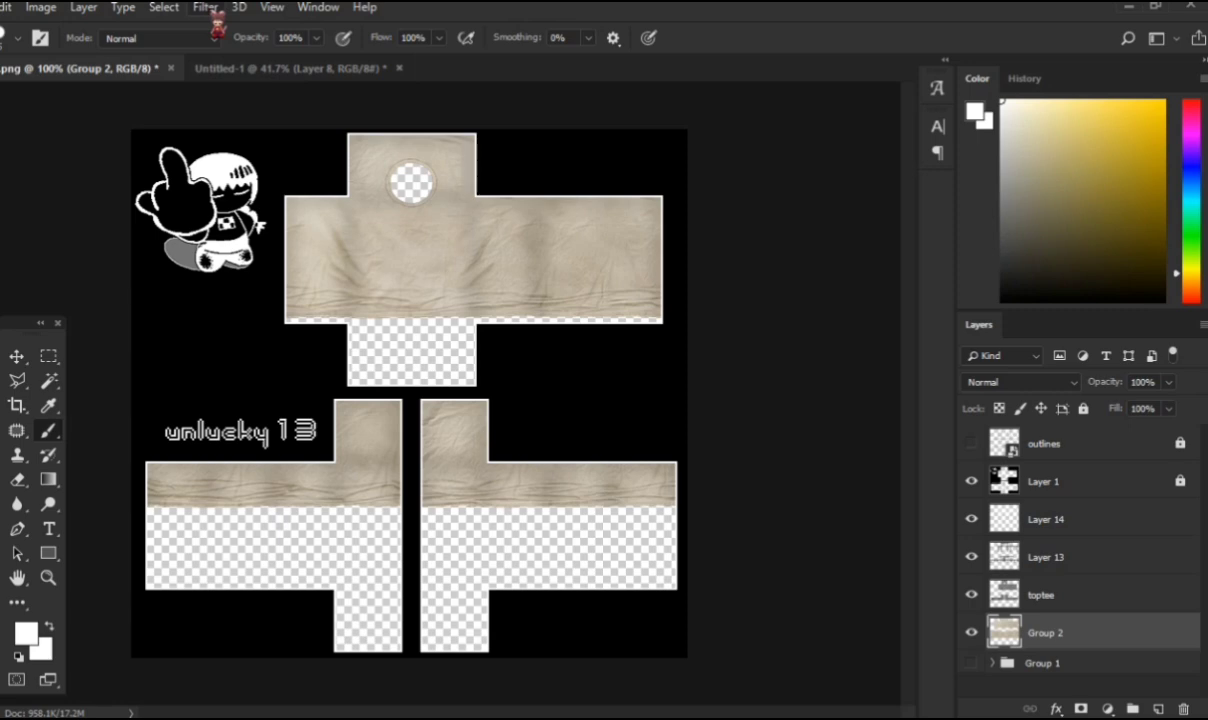
scroll(480, 280, "up", 5)
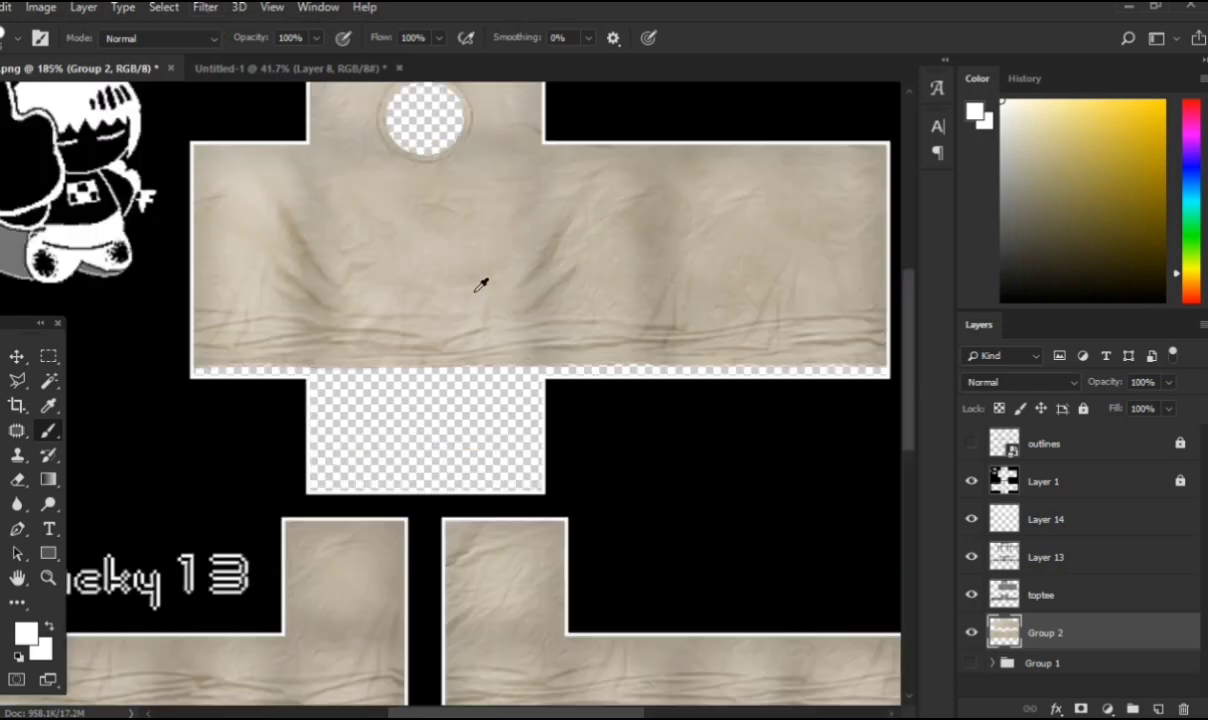
scroll(590, 405, "up", 3)
left_click(208, 7)
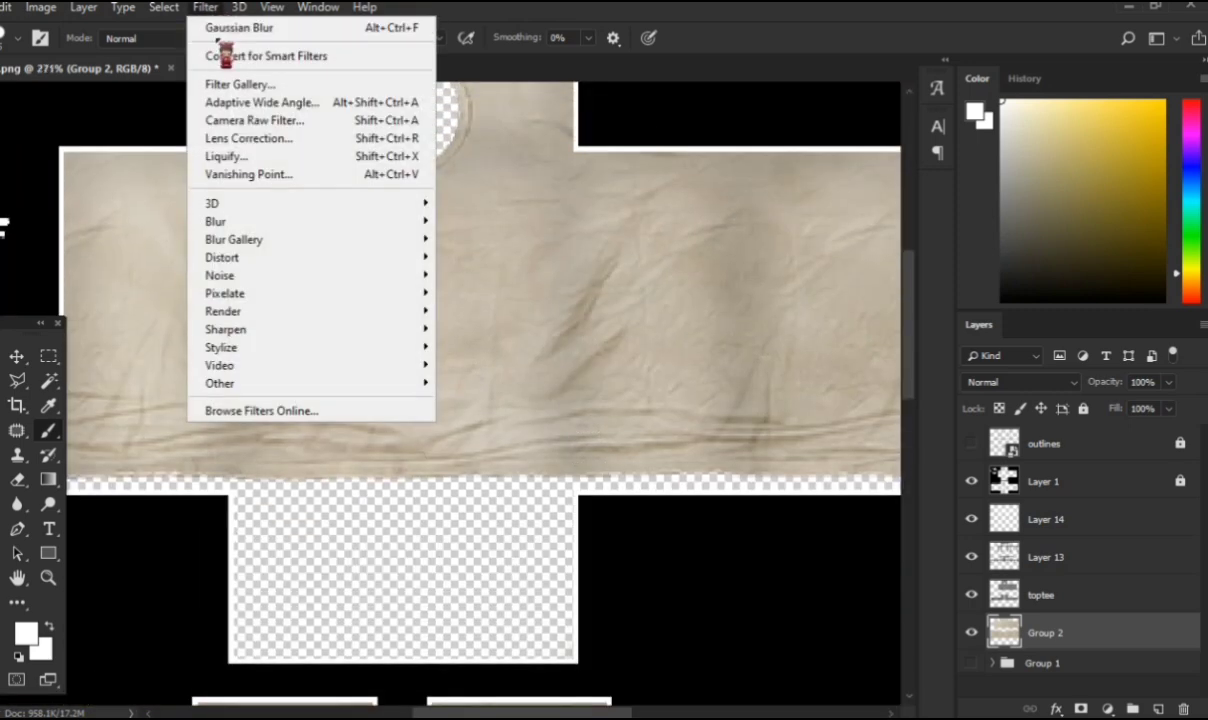
mouse_move(268, 335)
left_click(508, 402)
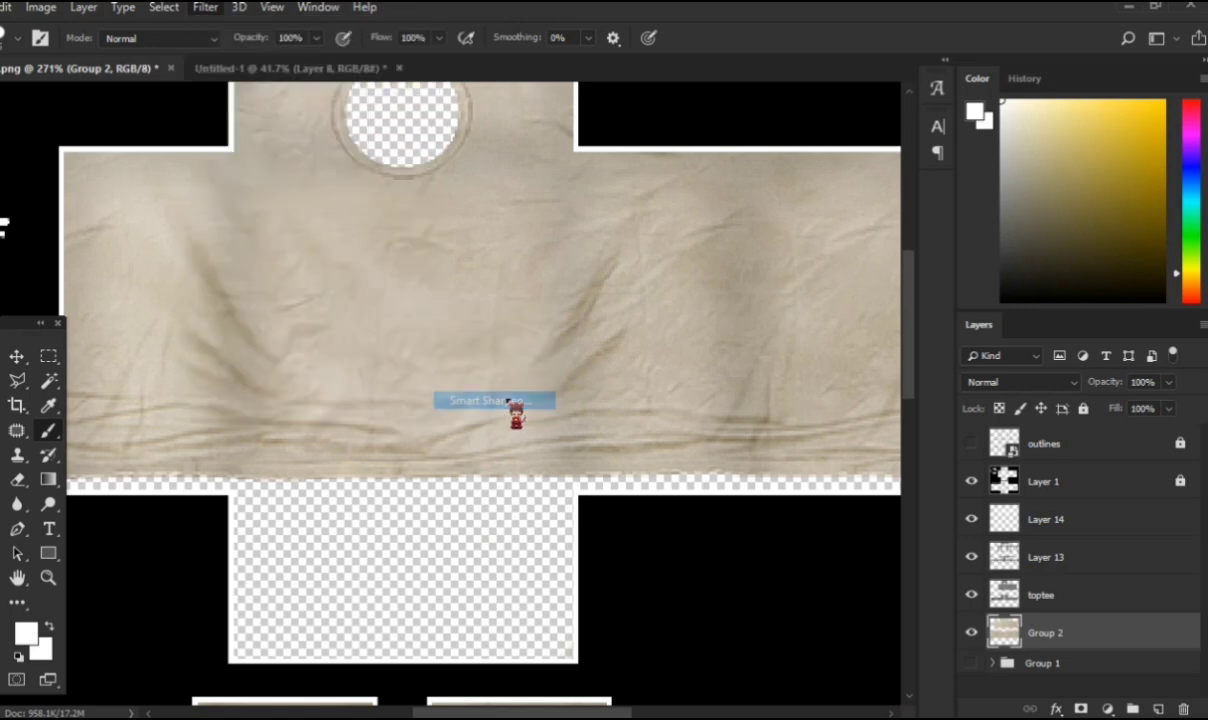
left_click(853, 150)
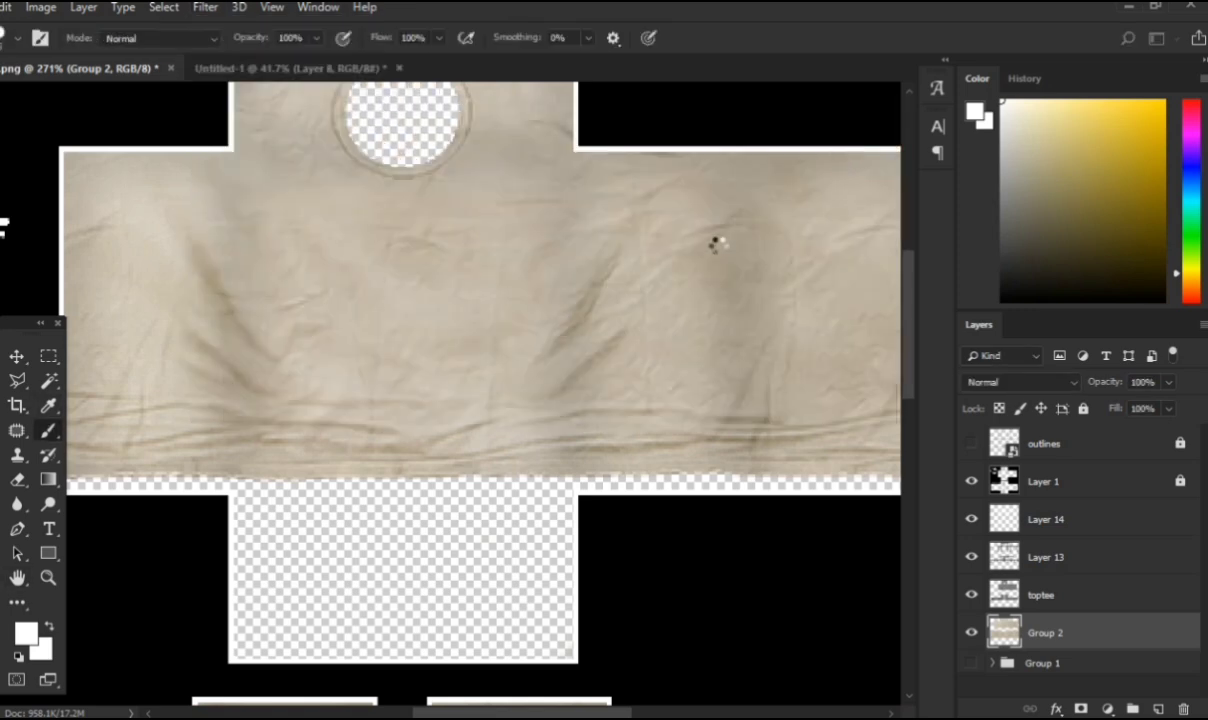
key("ctrl+1")
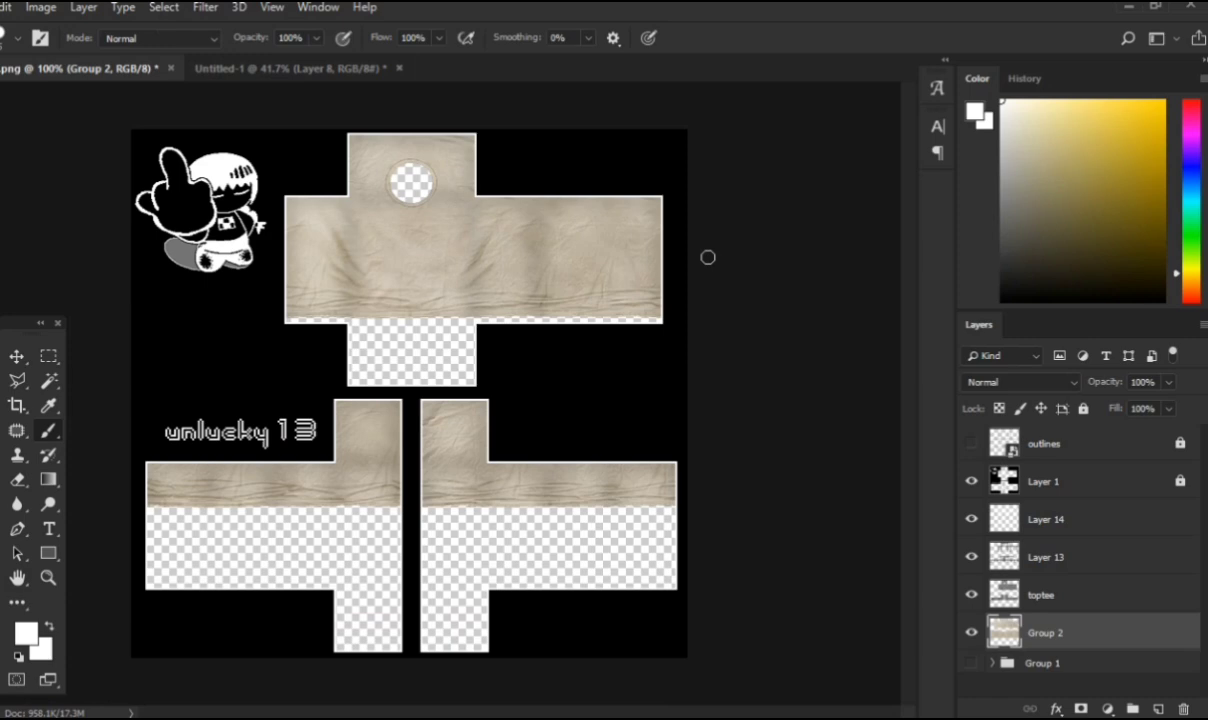
Step: Sharpen the Group 2 fabric again using Smart Sharpen with an amount of 25% and a radius of 1.0 px
scroll(588, 289, "up", 4, "alt")
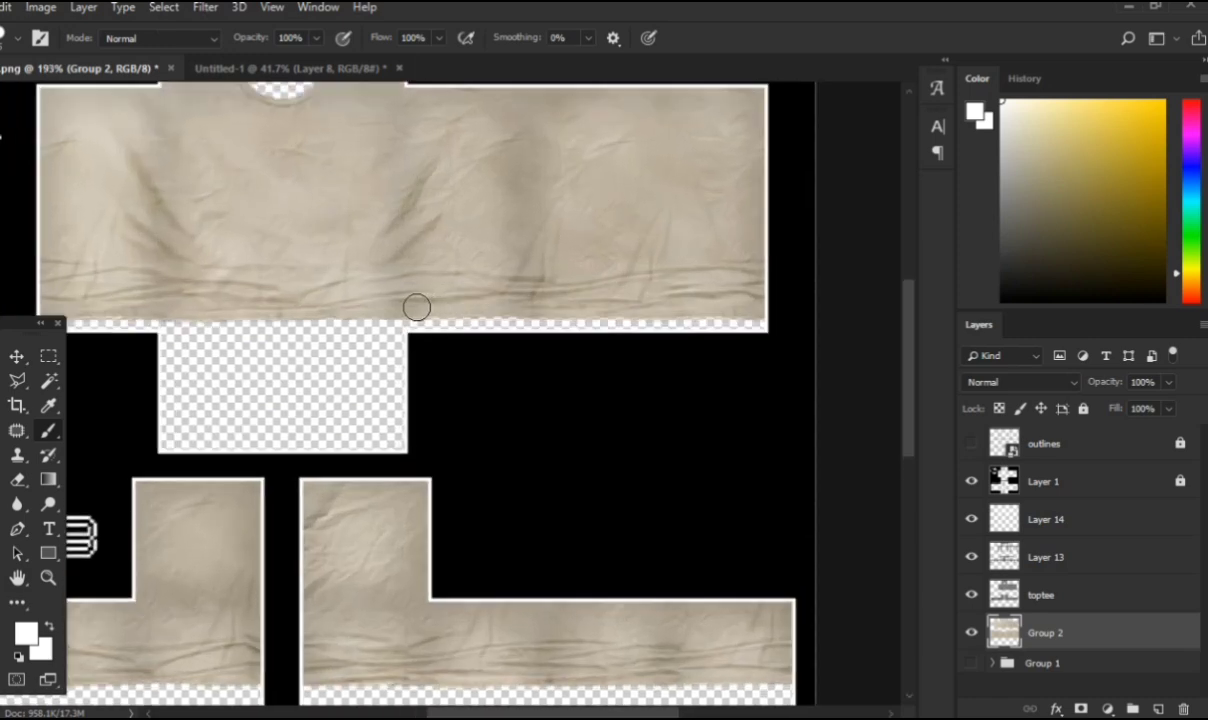
scroll(415, 305, "up", 2)
scroll(482, 349, "up", 1)
scroll(478, 347, "left", 1)
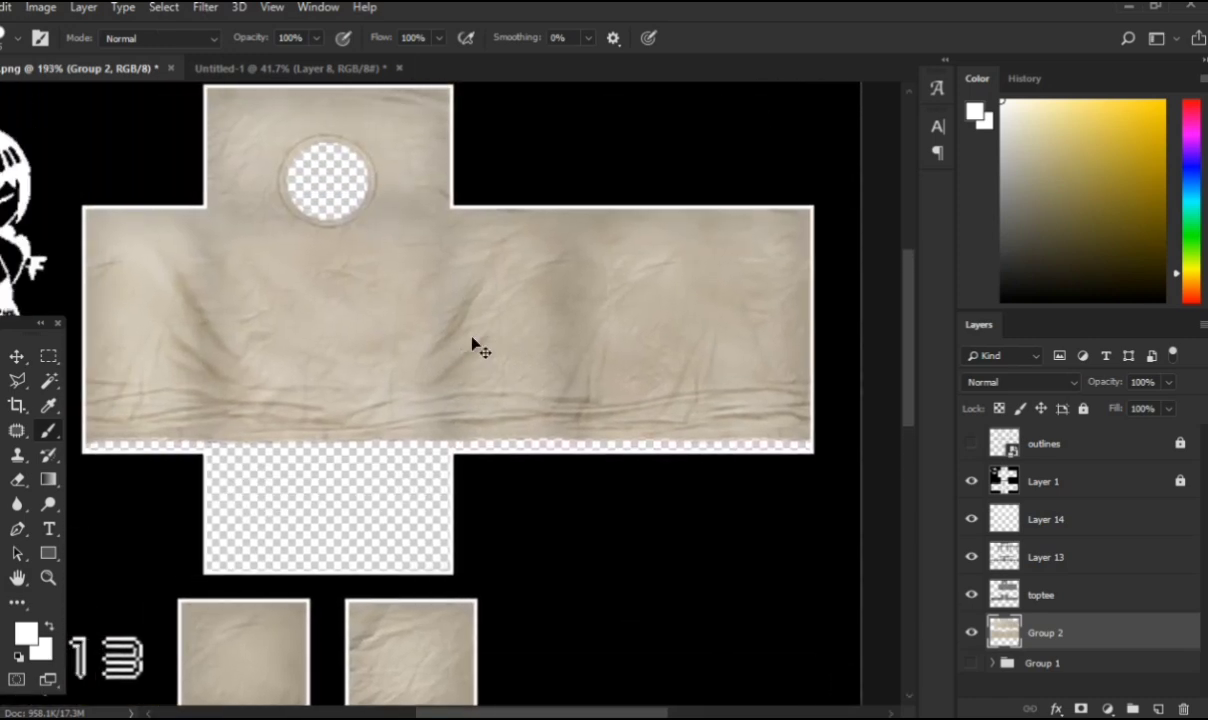
left_click(207, 9)
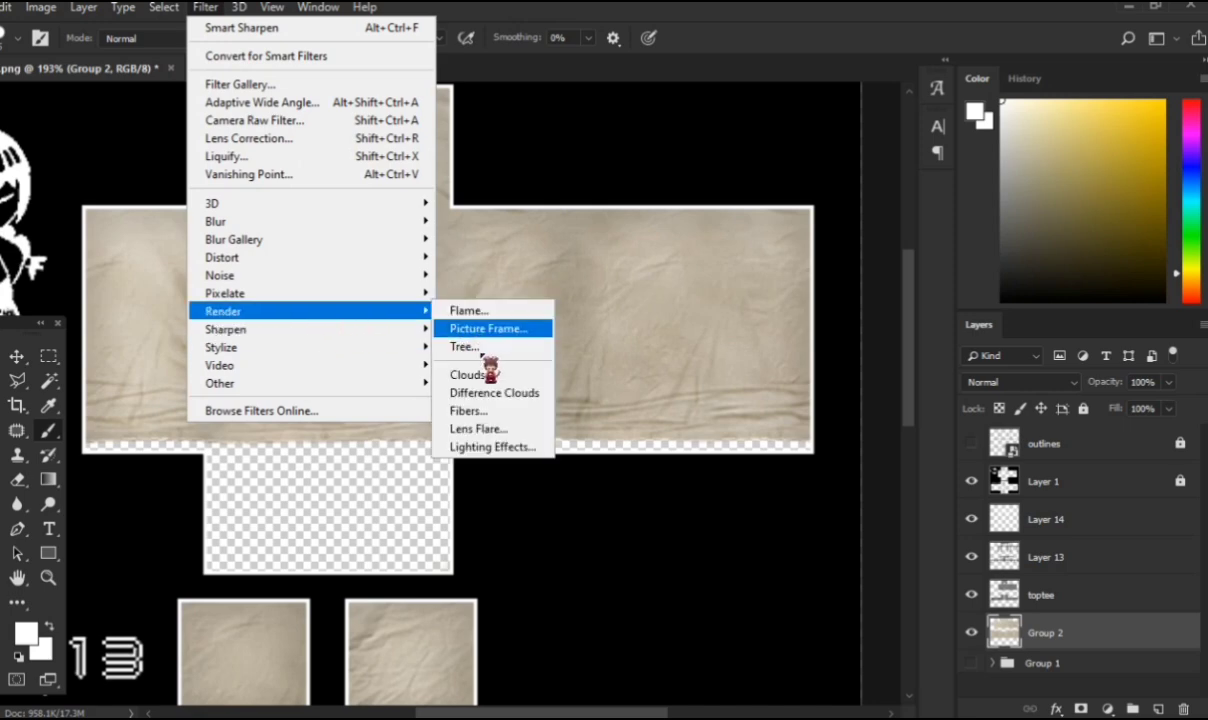
mouse_move(384, 330)
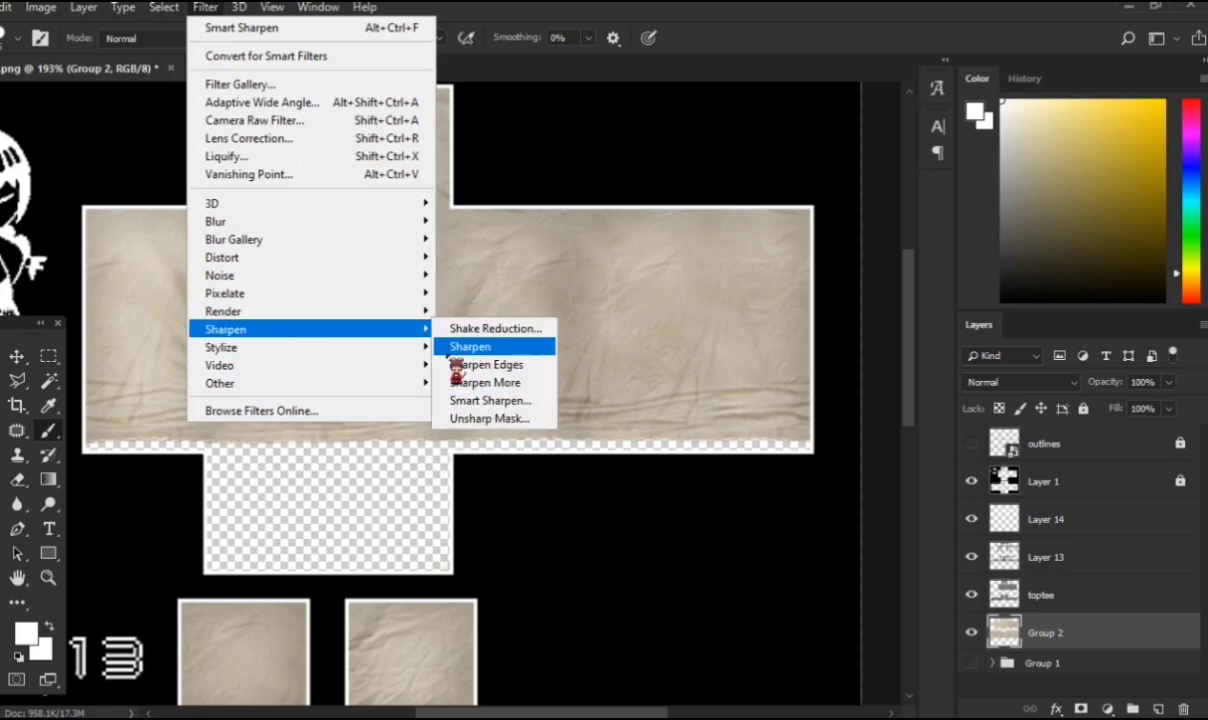
left_click(477, 405)
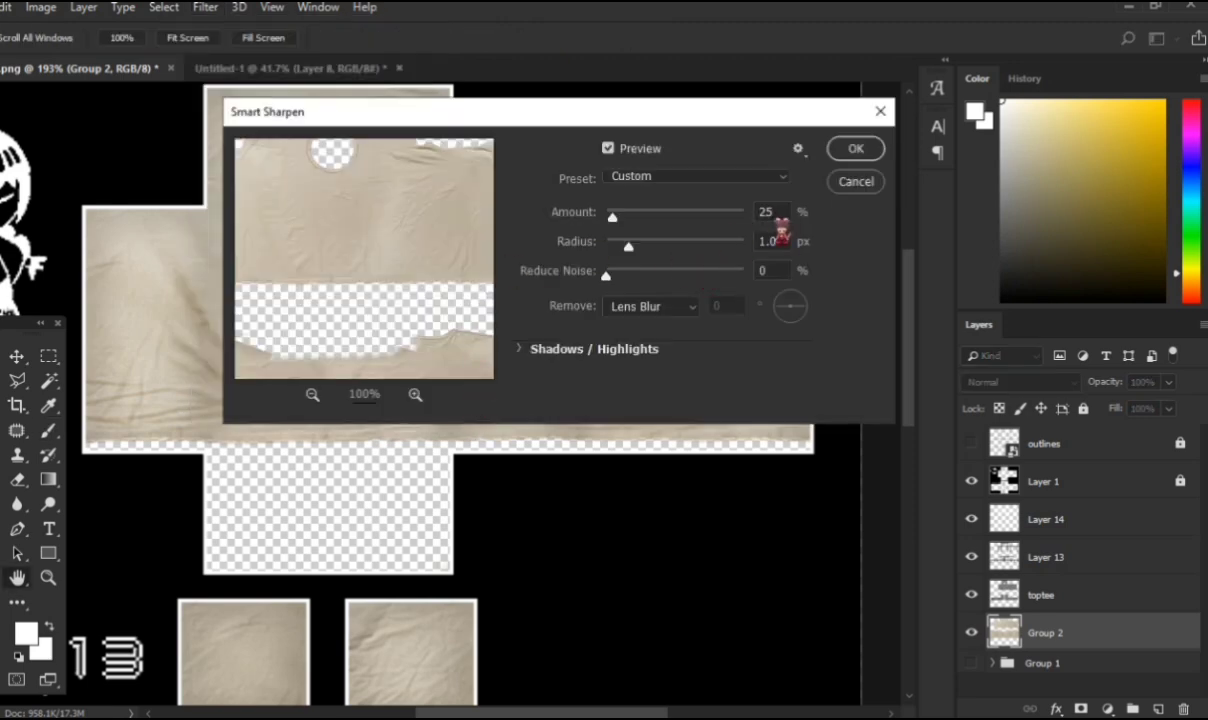
left_click(856, 148)
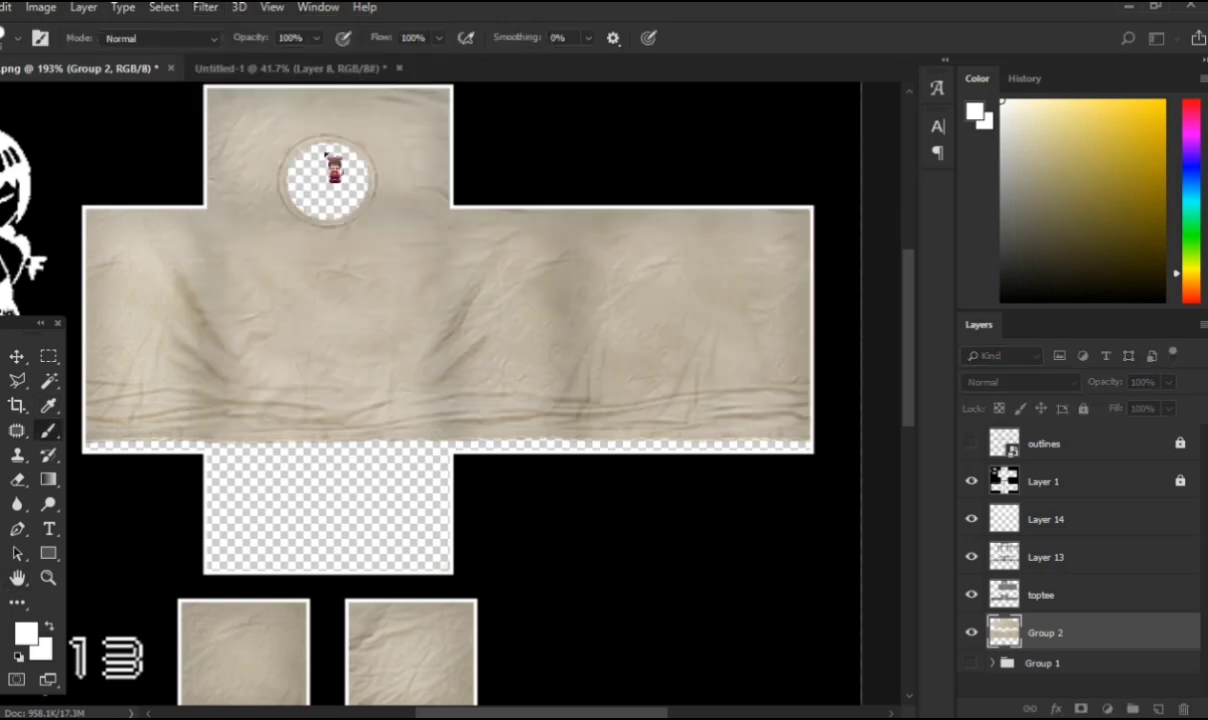
Step: Repeat the last Smart Sharpen filter four more times on Group 2 to strengthen the fabric creases
left_click(205, 8)
left_click(213, 26)
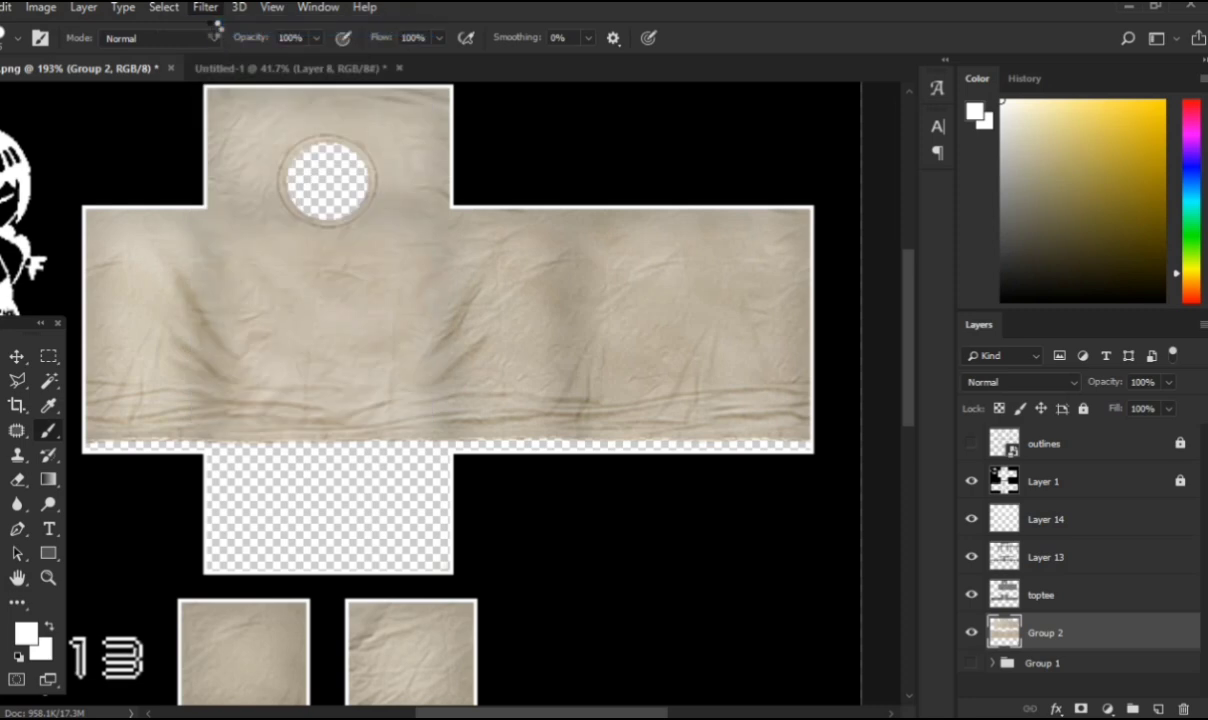
left_click(205, 8)
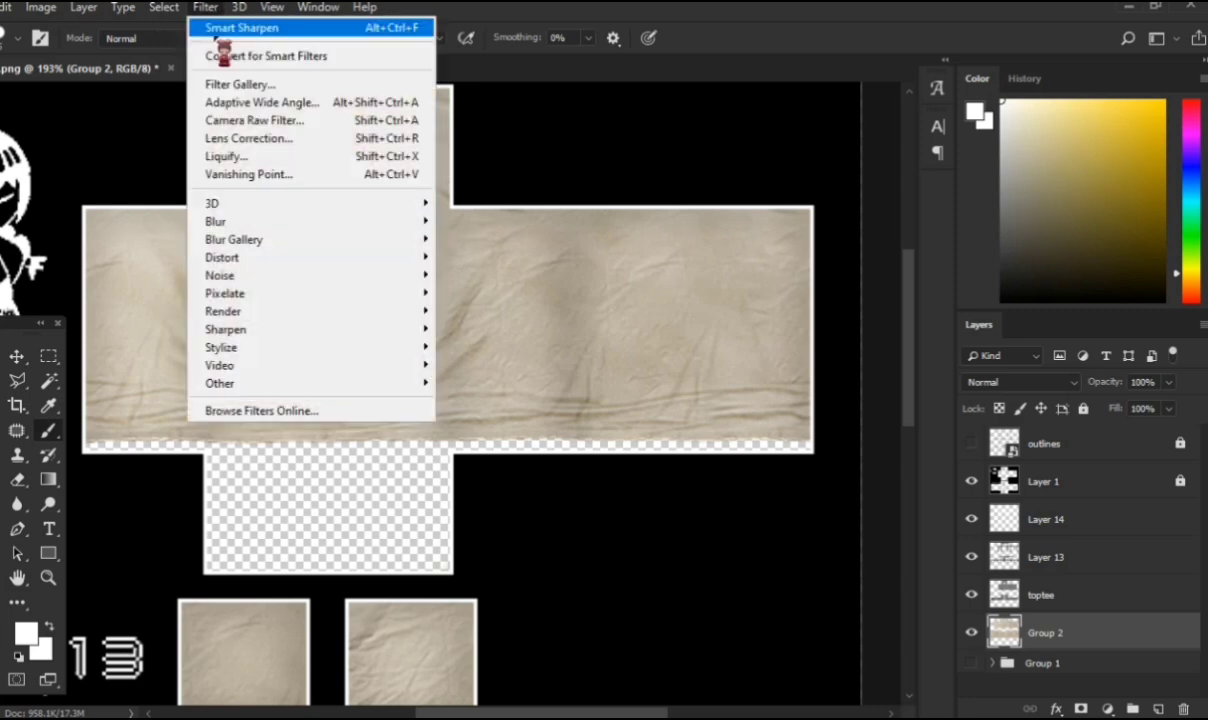
left_click(222, 27)
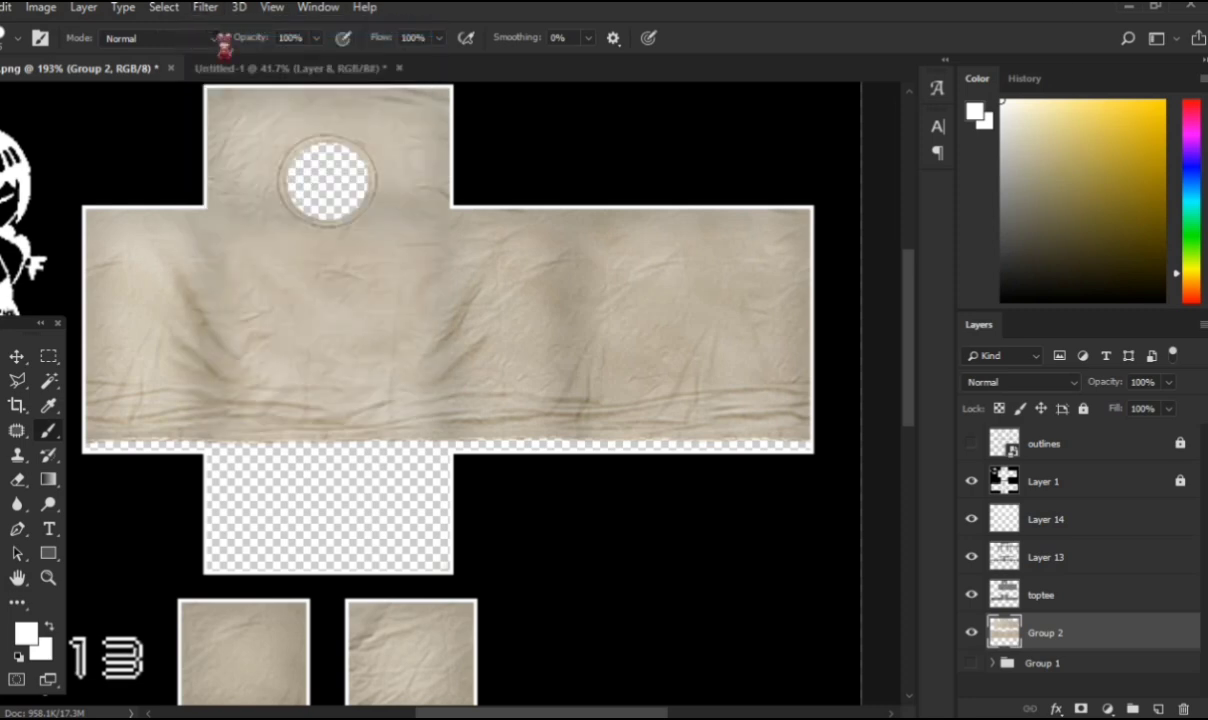
left_click(205, 8)
left_click(210, 27)
left_click(205, 8)
left_click(212, 27)
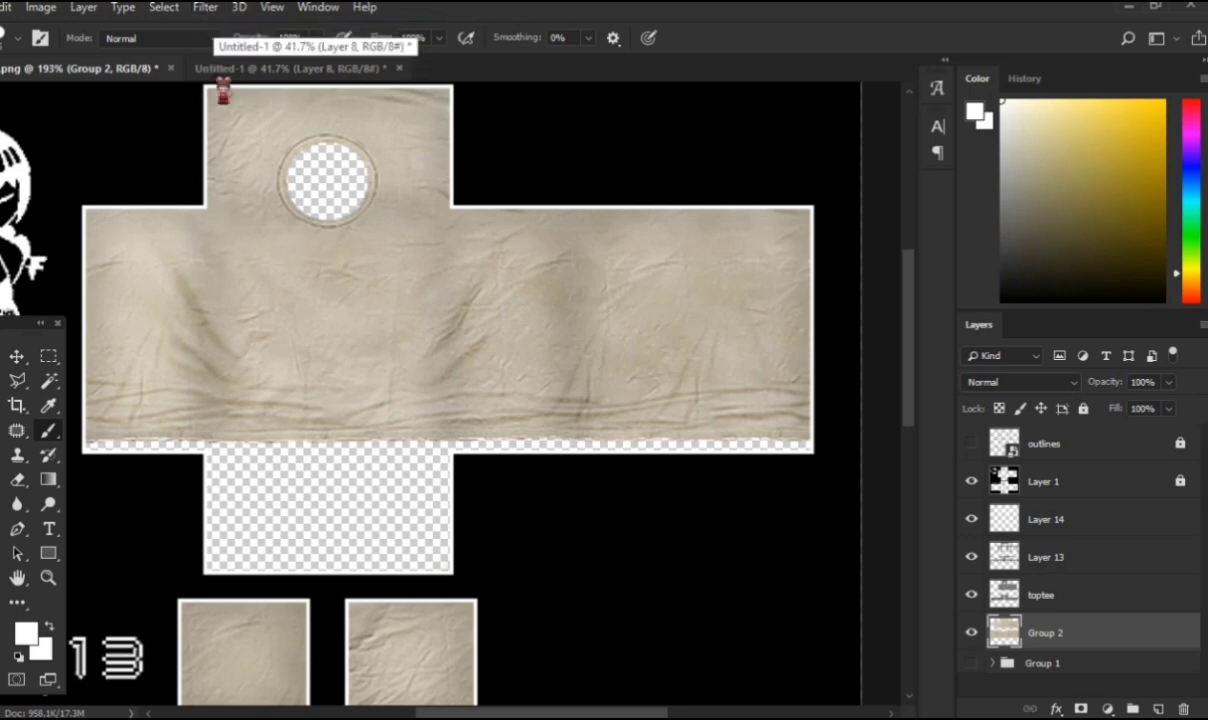
key("ctrl+1")
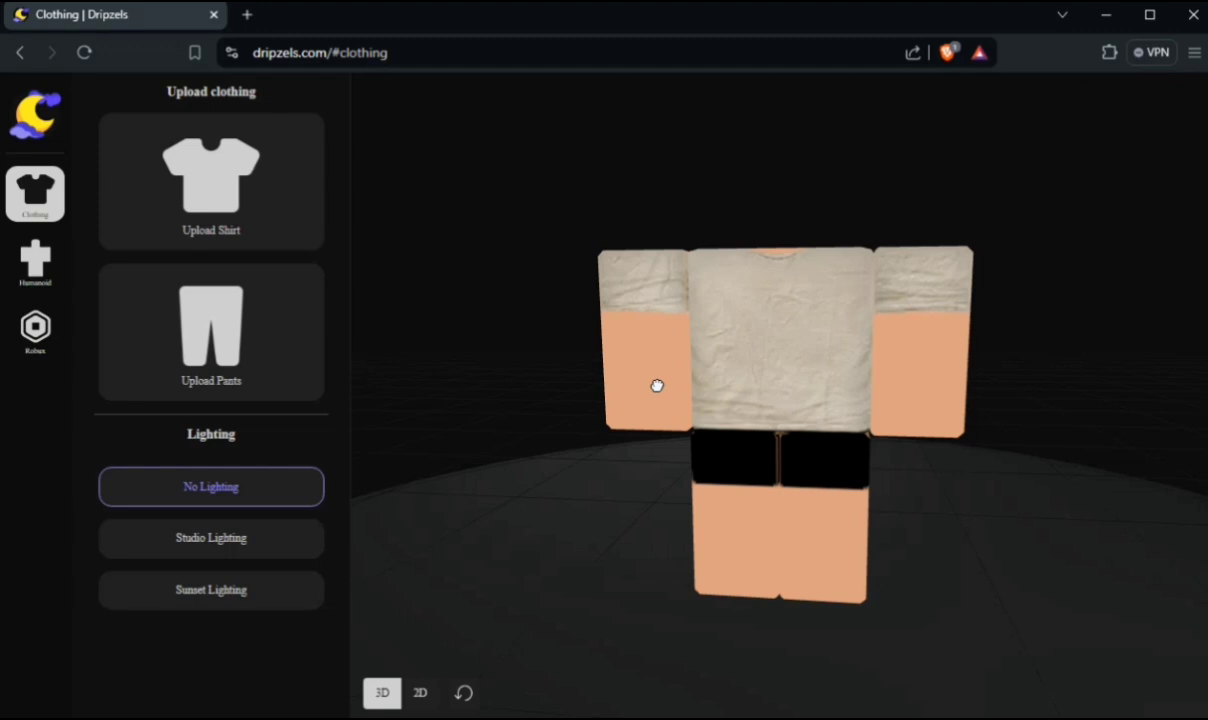
Step: Switch to the Dripzels clothing preview in the browser and inspect the shirt on the 3D avatar from several angles
left_click_drag(657, 386, 943, 297)
scroll(943, 297, "up", 5)
scroll(682, 296, "down", 4)
left_click_drag(682, 296, 318, 81)
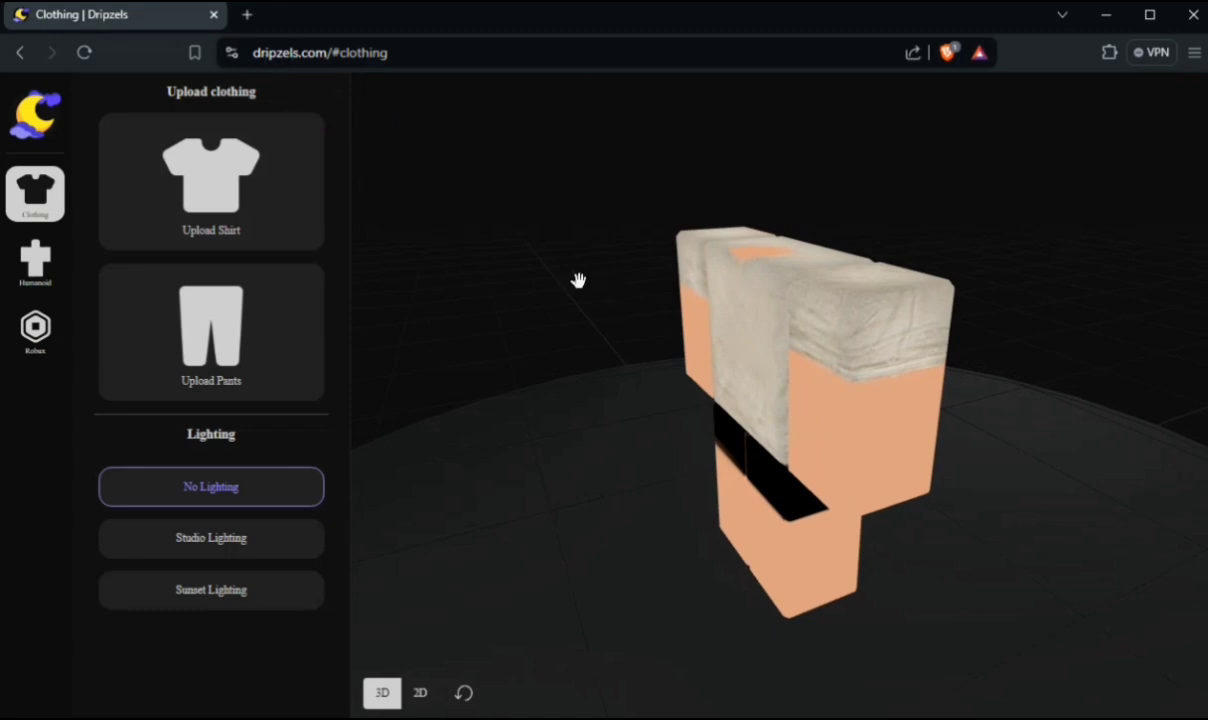
left_click_drag(577, 280, 690, 266)
Step: Open the humanoid settings and show the avatar's head briefly before hiding it again
left_click(58, 280)
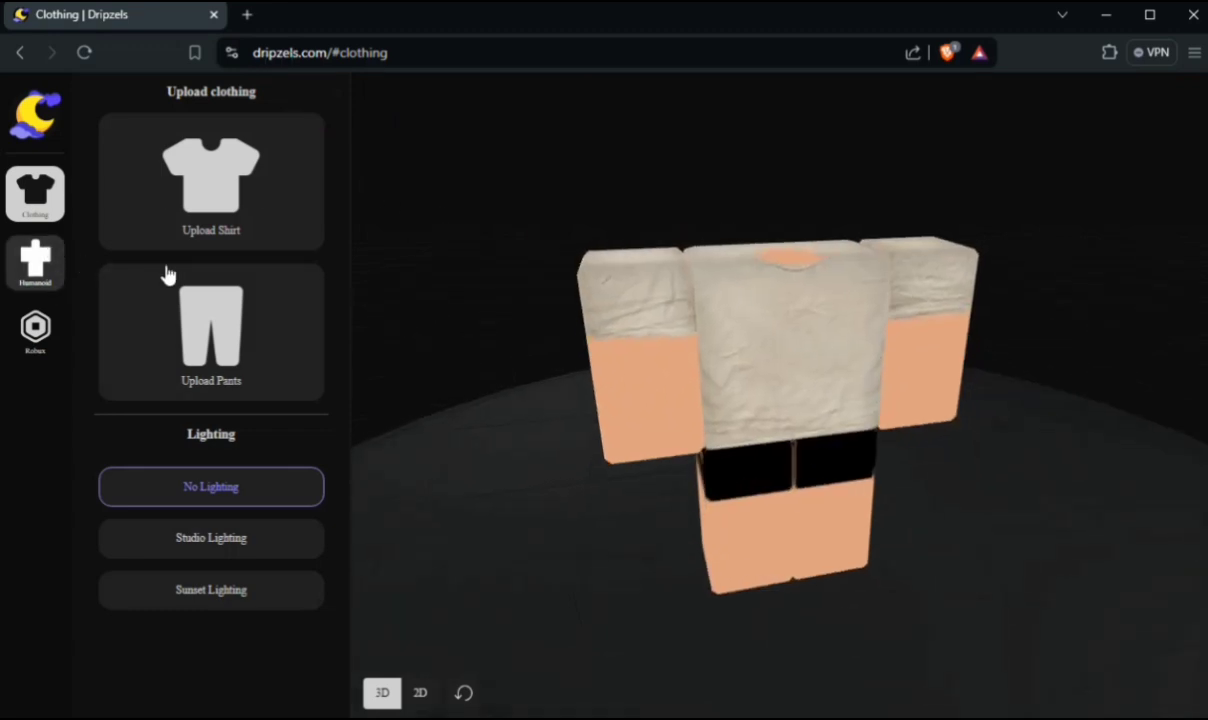
left_click(288, 650)
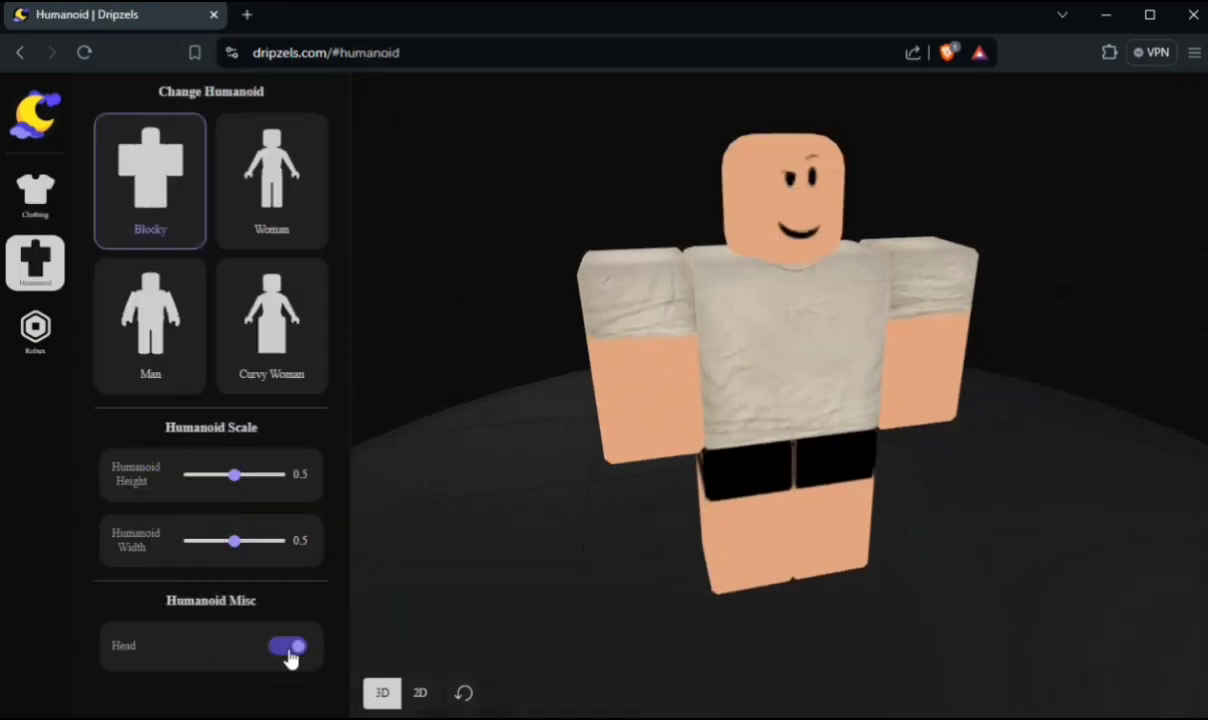
left_click(290, 652)
Step: Preview the shirt on the Woman and Man humanoids and return to the Blocky body
left_click(272, 194)
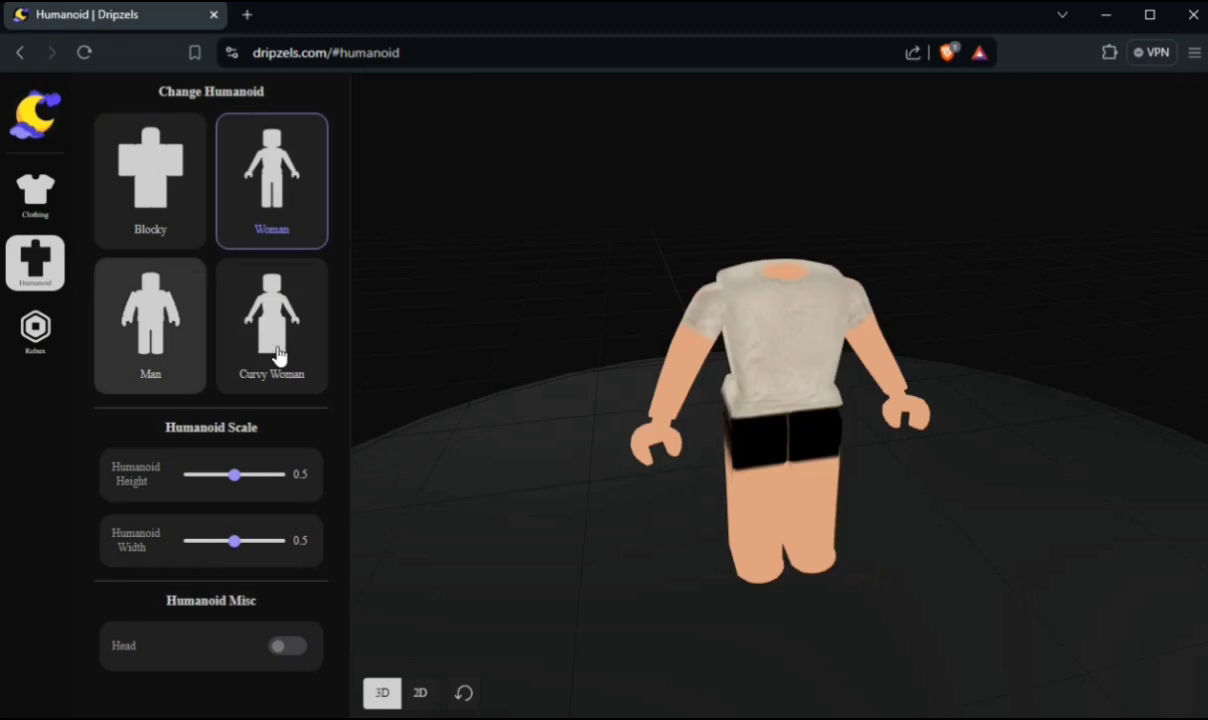
left_click(150, 320)
left_click(152, 190)
Step: Examine the shirt's neckline, front and sleeves on the Blocky avatar from above
left_click_drag(713, 317, 788, 347)
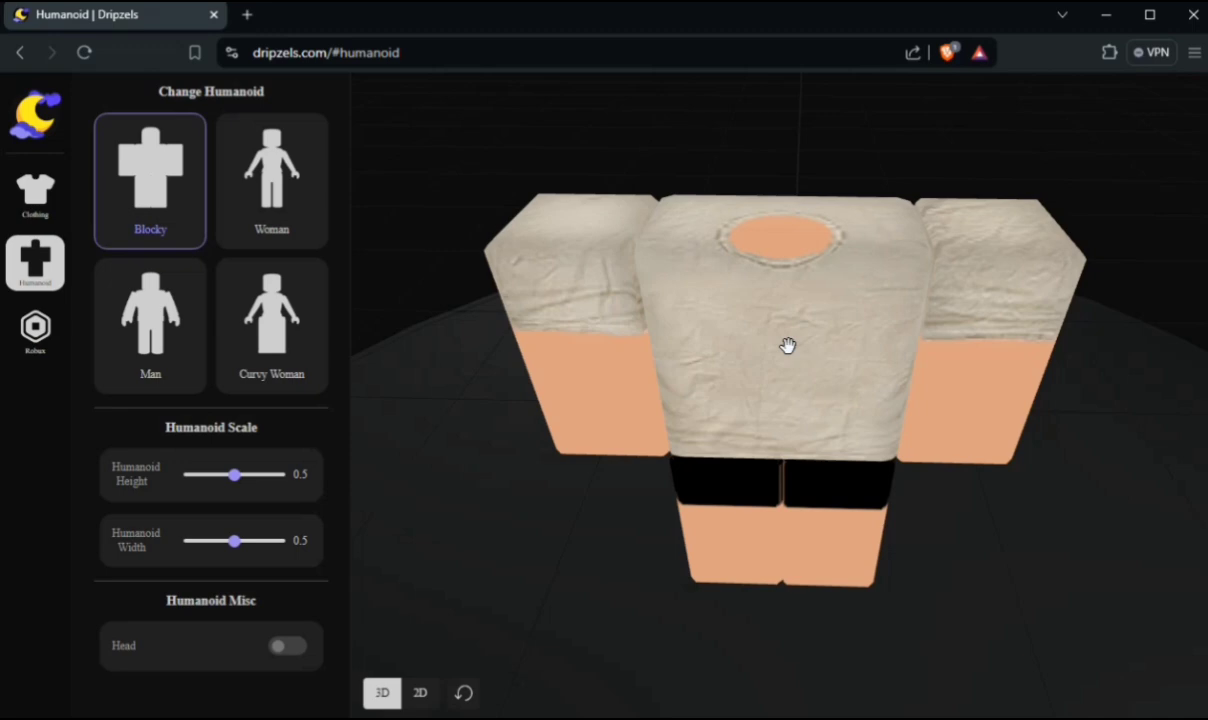
scroll(785, 345, "down", 5)
mouse_move(785, 345)
left_mouse_down()
mouse_move(793, 294)
mouse_move(795, 332)
left_mouse_up()
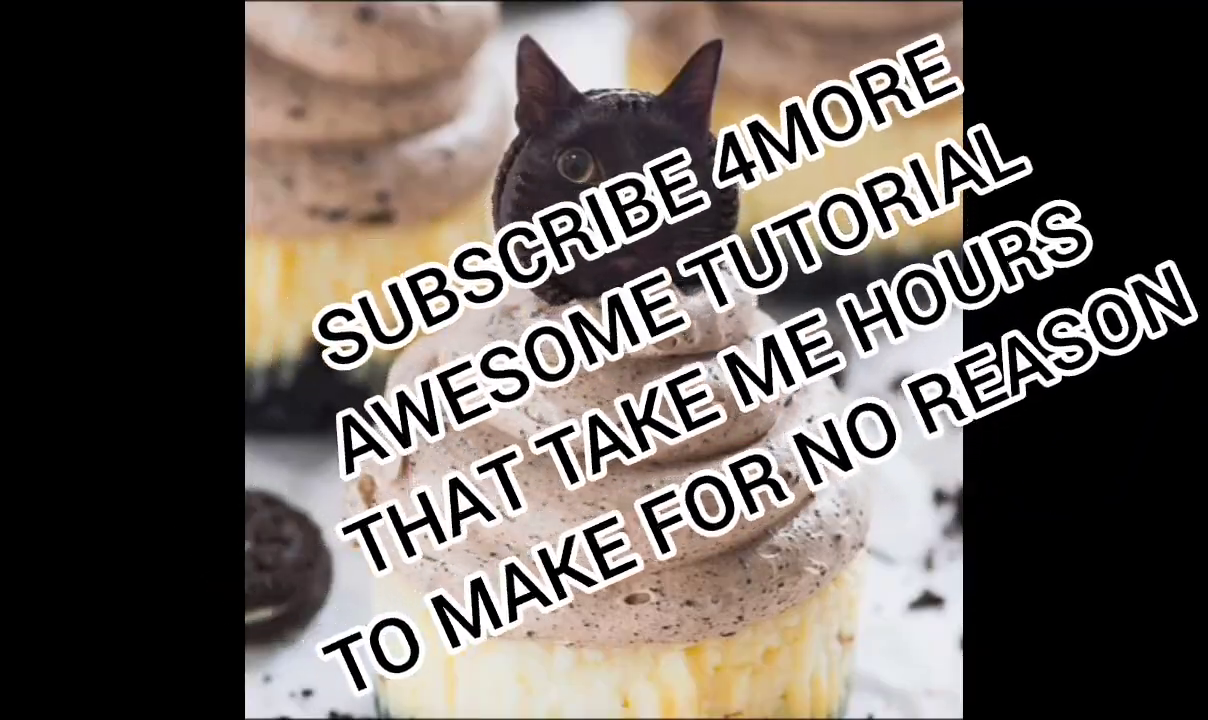